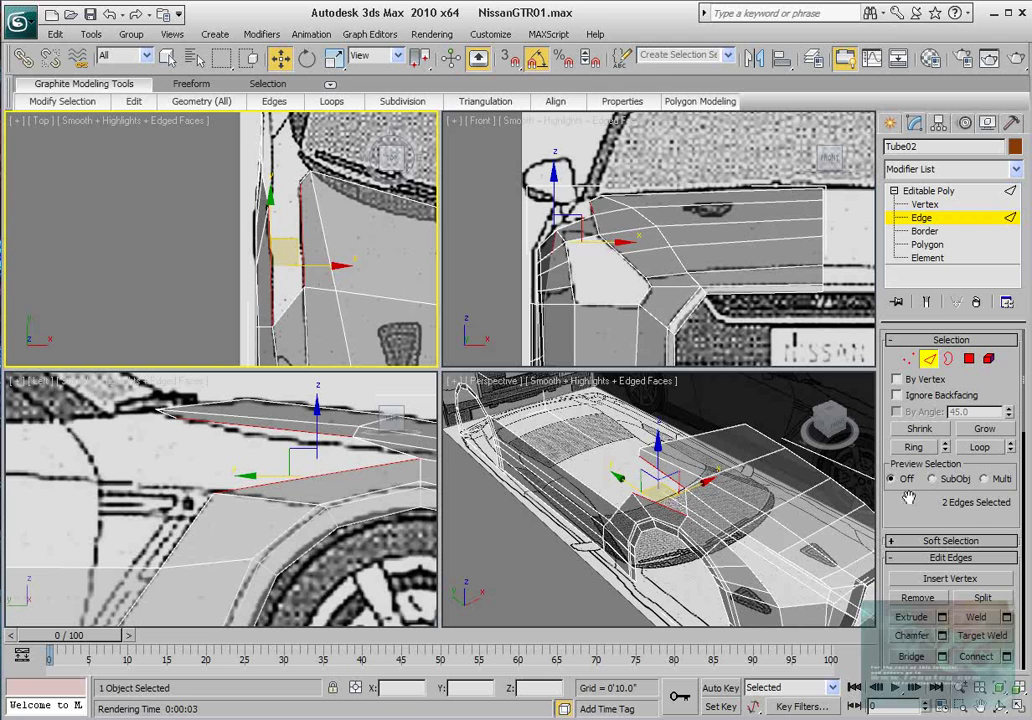
- Bridge the two selected edges to close the gap between the hood and the front fender
{"action": "scroll", "coordinate": [910, 520], "scroll_direction": "down", "scroll_amount": 2}
{"action": "left_click", "coordinate": [925, 622]}
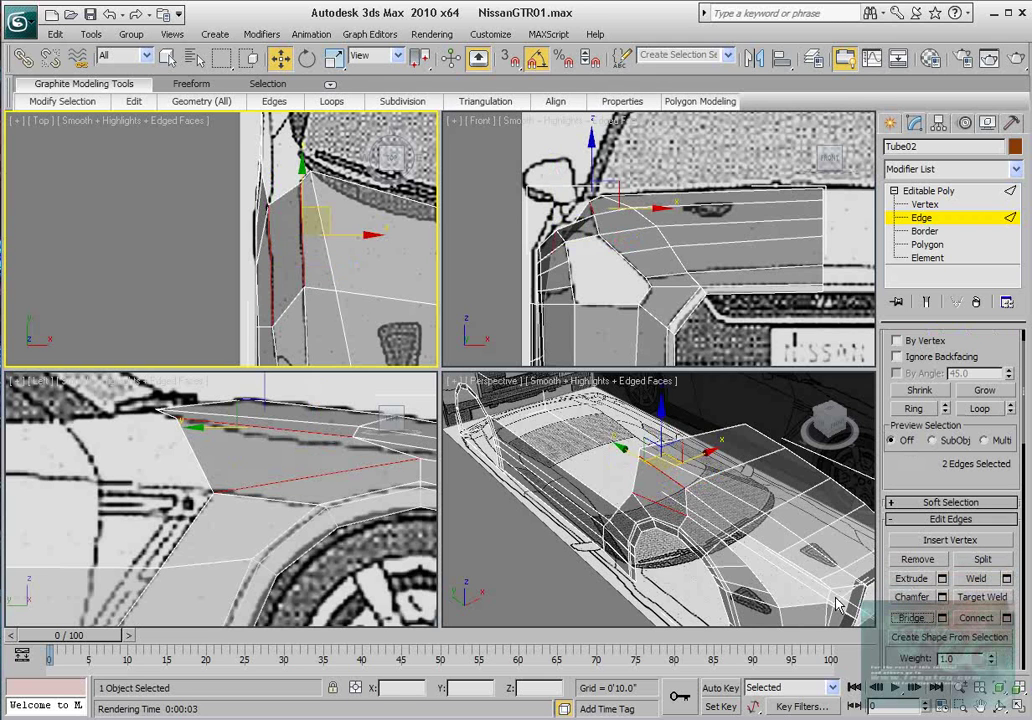
- Move the vertices of the hood's rear cross row forward until they line up with the wheel arch's highest point in side view
{"action": "middle_click_drag", "start_coordinate": [271, 480], "coordinate": [182, 473]}
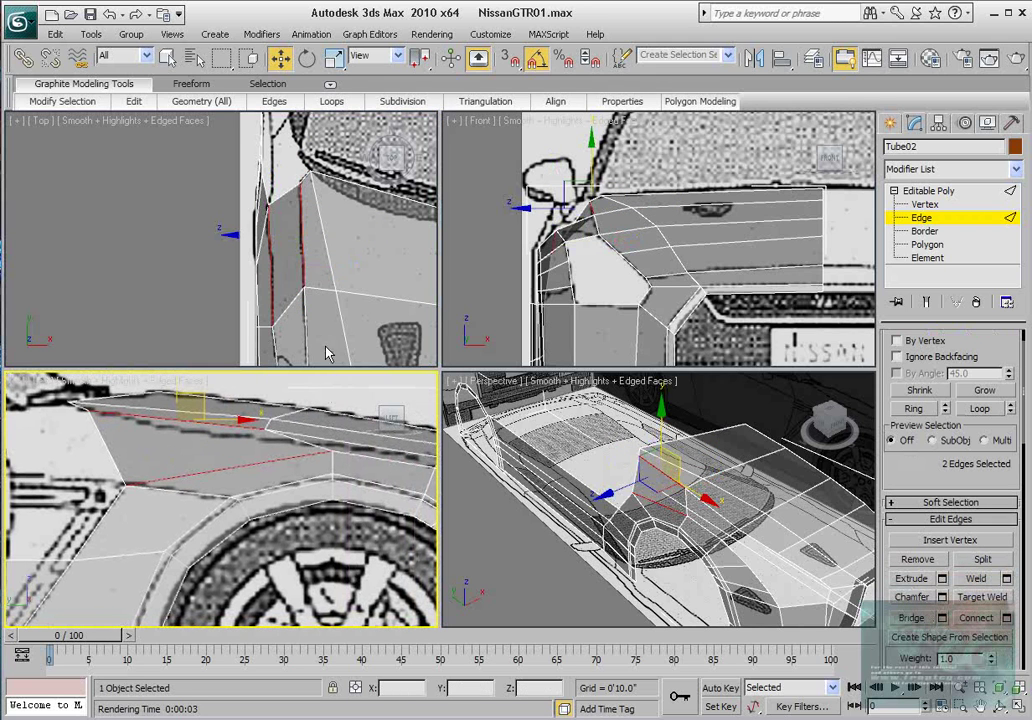
{"action": "middle_click_drag", "start_coordinate": [325, 345], "coordinate": [281, 253]}
{"action": "scroll", "coordinate": [281, 252], "scroll_direction": "down", "scroll_amount": 2}
{"action": "scroll", "coordinate": [279, 254], "scroll_direction": "up", "scroll_amount": 1}
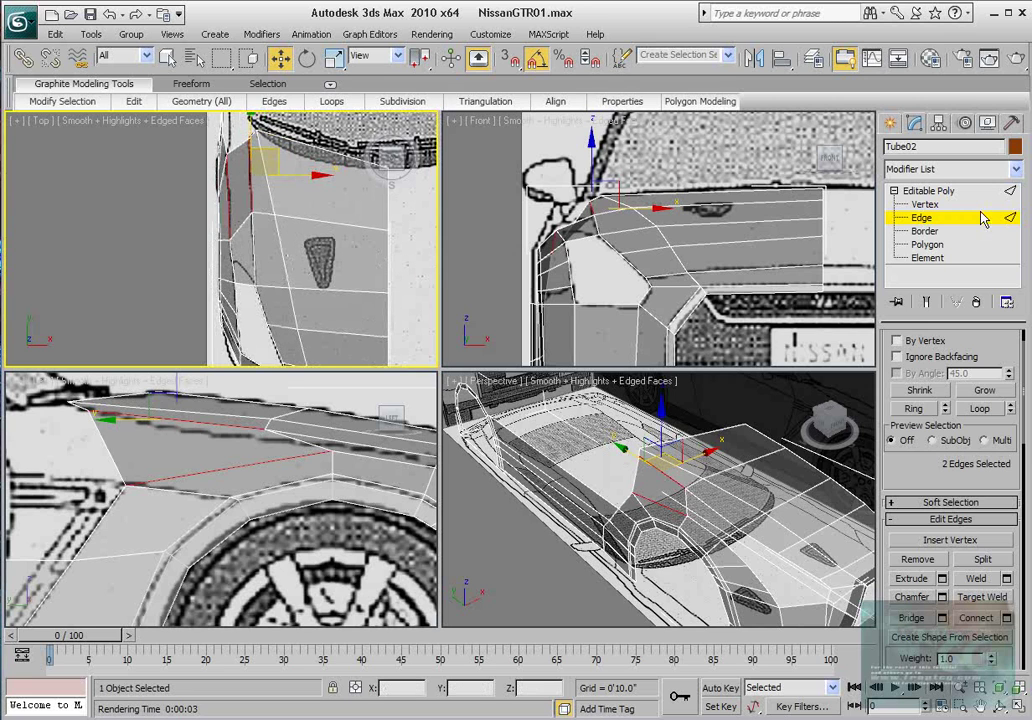
{"action": "left_click", "coordinate": [925, 204]}
{"action": "left_click", "coordinate": [251, 212]}
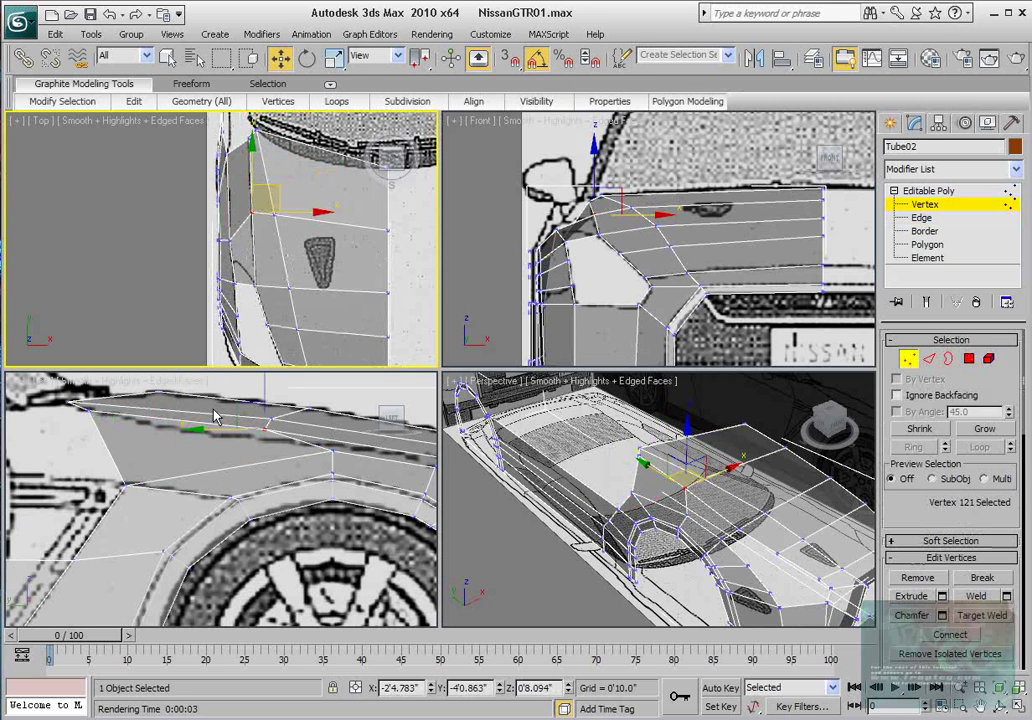
{"action": "scroll", "coordinate": [281, 449], "scroll_direction": "up", "scroll_amount": 4}
{"action": "mouse_move", "coordinate": [319, 428]}
{"action": "left_mouse_down"}
{"action": "mouse_move", "coordinate": [316, 456]}
{"action": "mouse_move", "coordinate": [316, 424]}
{"action": "left_mouse_up"}
{"action": "left_click", "coordinate": [247, 415], "text": "ctrl"}
{"action": "left_click", "coordinate": [318, 434]}
{"action": "left_click", "coordinate": [292, 424]}
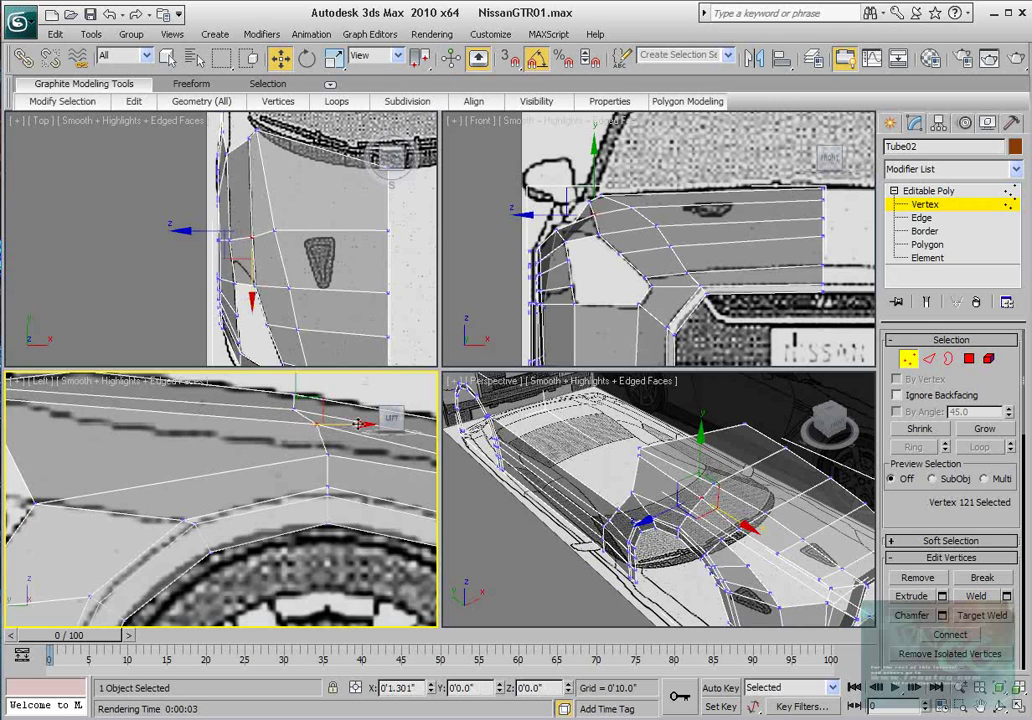
{"action": "mouse_move", "coordinate": [363, 423]}
{"action": "left_mouse_down"}
{"action": "mouse_move", "coordinate": [377, 408]}
{"action": "mouse_move", "coordinate": [369, 399]}
{"action": "left_mouse_up"}
{"action": "left_click", "coordinate": [294, 409]}
{"action": "left_click", "coordinate": [299, 394]}
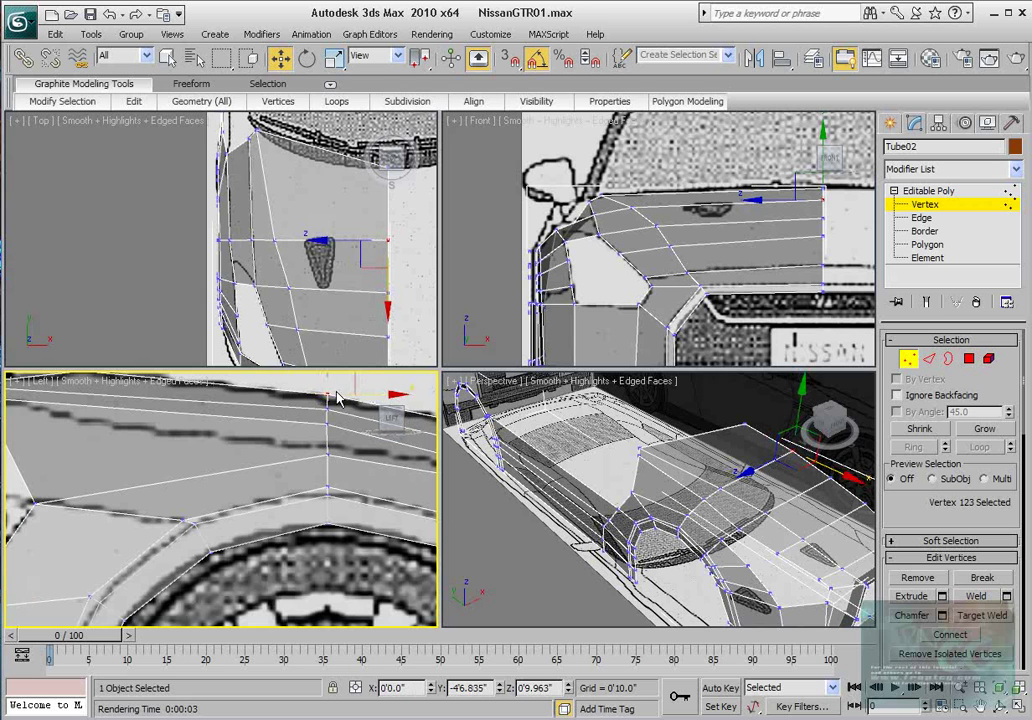
- Lower the row's centreline vertex slightly onto the blueprint's hood outline in side view
{"action": "middle_click_drag", "start_coordinate": [369, 399], "coordinate": [341, 410]}
{"action": "left_click_drag", "start_coordinate": [342, 406], "coordinate": [341, 405]}
{"action": "middle_click_drag", "start_coordinate": [318, 398], "coordinate": [313, 414]}
{"action": "left_click_drag", "start_coordinate": [296, 386], "coordinate": [297, 390]}
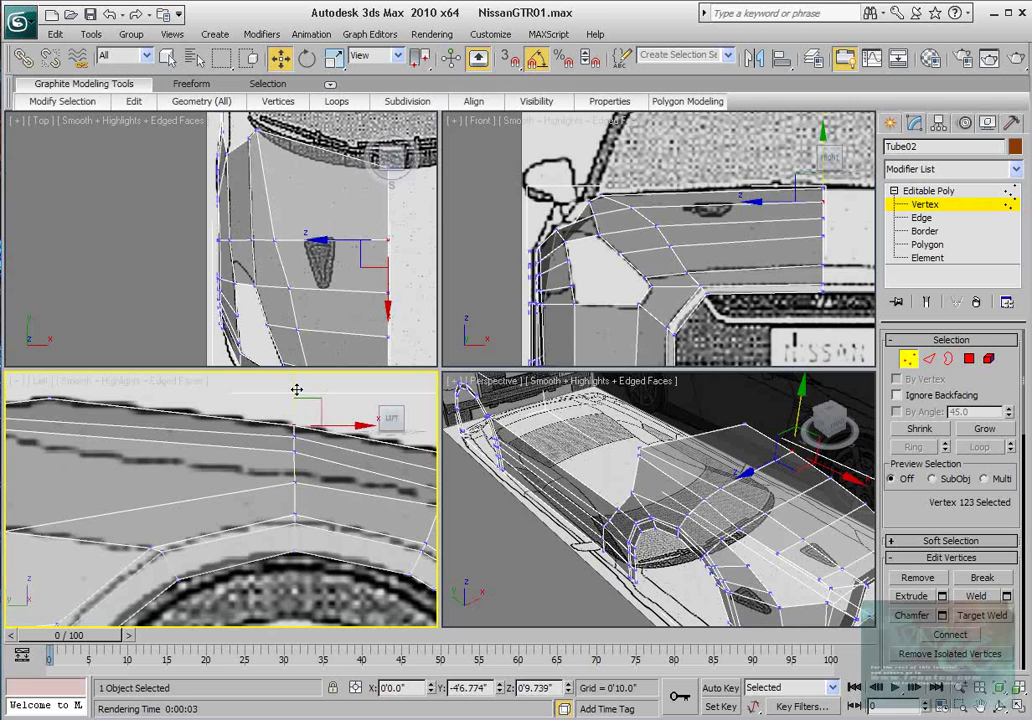
- Lower the row's vertex between the fender seam and the hood centreline to a Z height of about 0'8.379"
{"action": "middle_click_drag", "start_coordinate": [290, 476], "coordinate": [245, 451]}
{"action": "left_click", "coordinate": [293, 422]}
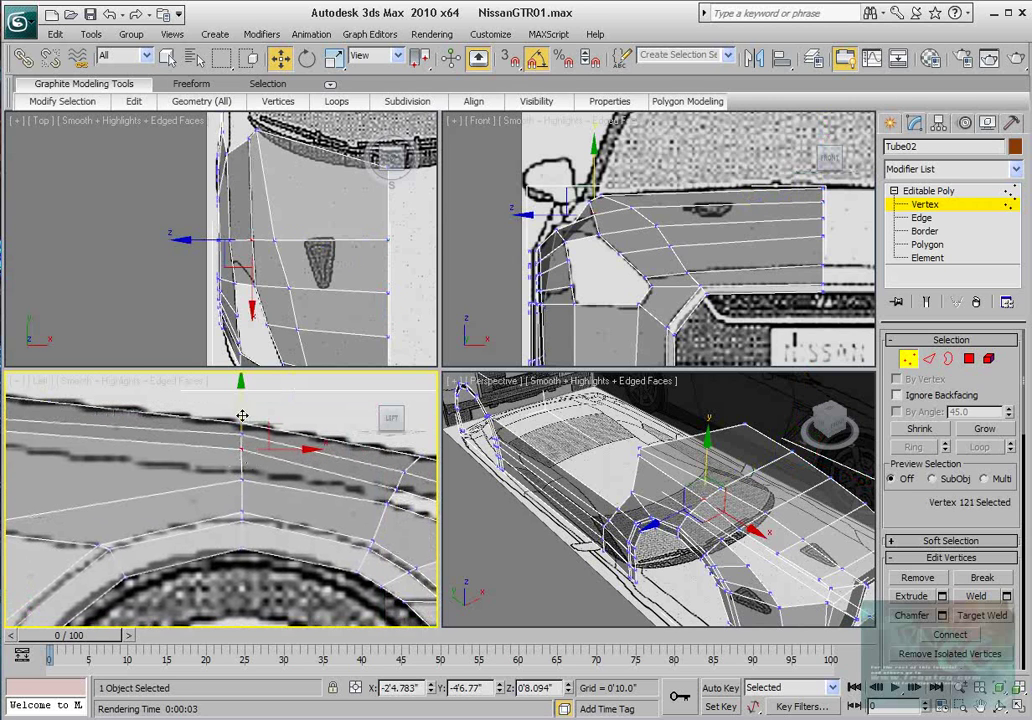
{"action": "left_click", "coordinate": [241, 431]}
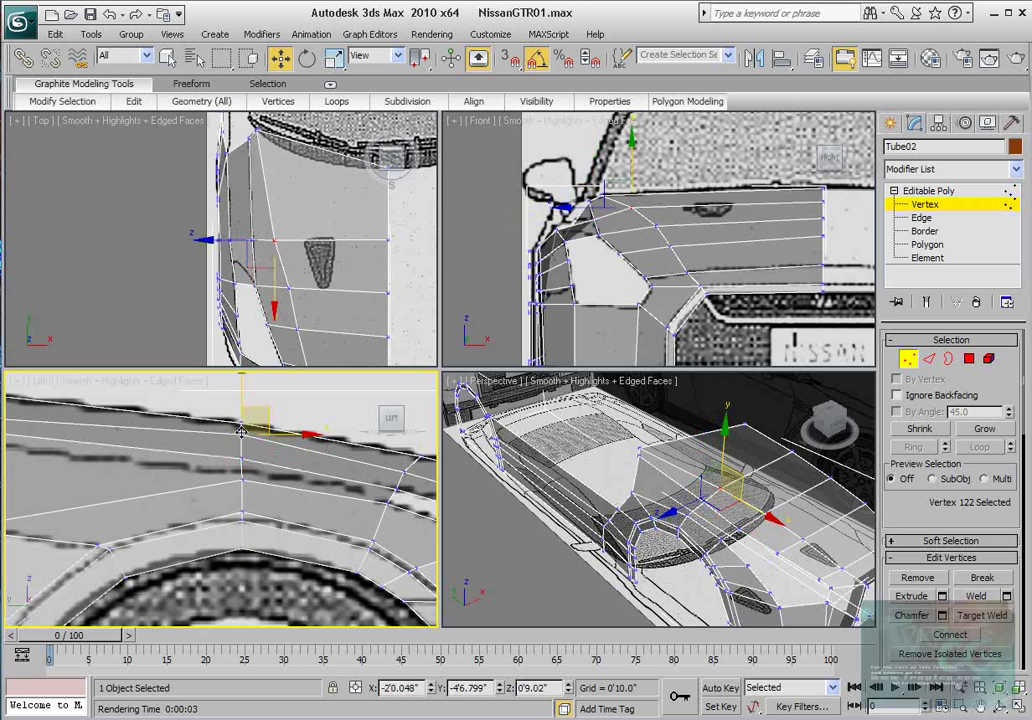
{"action": "left_click_drag", "start_coordinate": [242, 393], "coordinate": [242, 403]}
- Turn off see-through display and examine the shape of the hood, front fender and wheel arch
{"action": "middle_click_drag", "start_coordinate": [61, 446], "coordinate": [161, 436]}
{"action": "scroll", "coordinate": [164, 430], "scroll_direction": "down", "scroll_amount": 2}
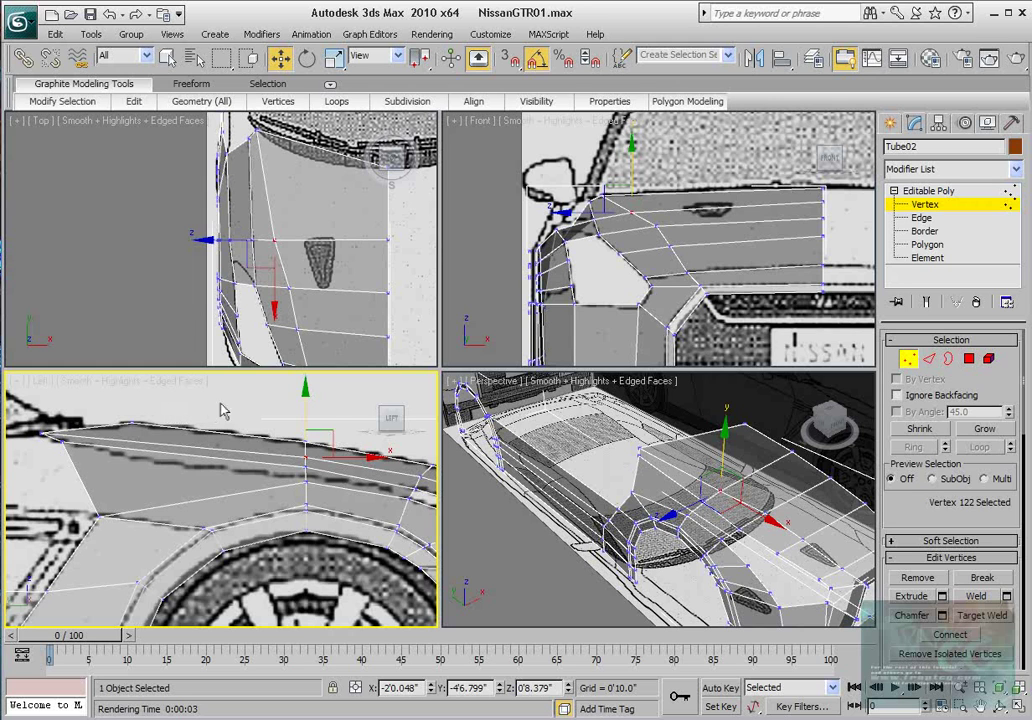
{"action": "middle_click_drag", "start_coordinate": [129, 521], "coordinate": [140, 445]}
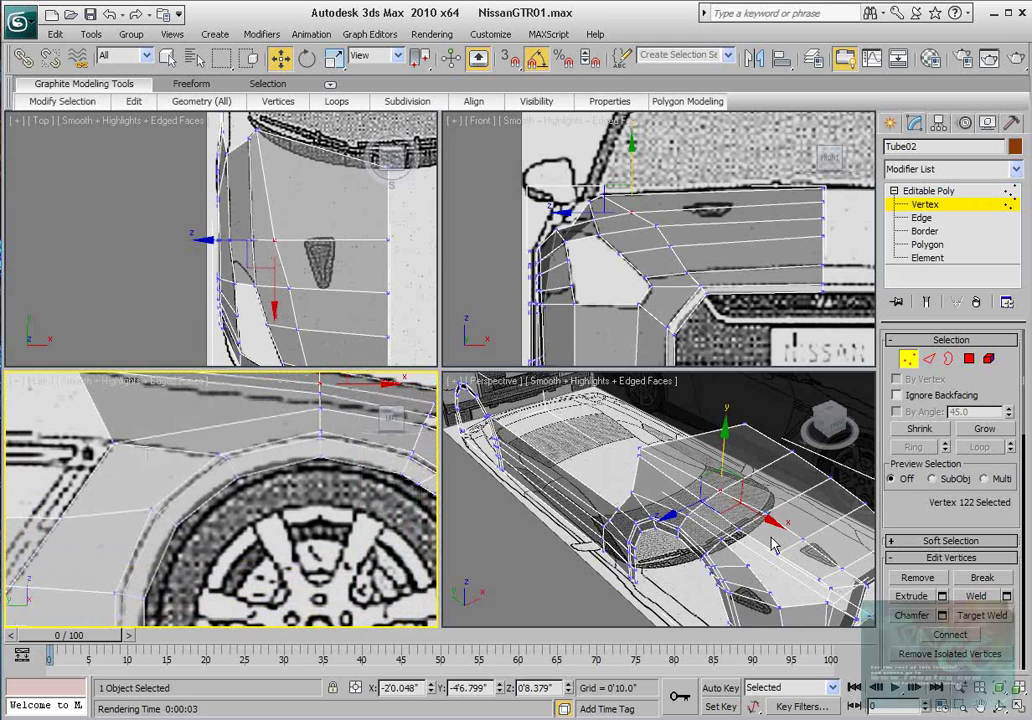
{"action": "middle_click_drag", "start_coordinate": [772, 545], "coordinate": [630, 497], "text": "alt"}
{"action": "key", "text": "alt+x"}
{"action": "scroll", "coordinate": [630, 492], "scroll_direction": "down", "scroll_amount": 2}
{"action": "scroll", "coordinate": [288, 528], "scroll_direction": "down", "scroll_amount": 5}
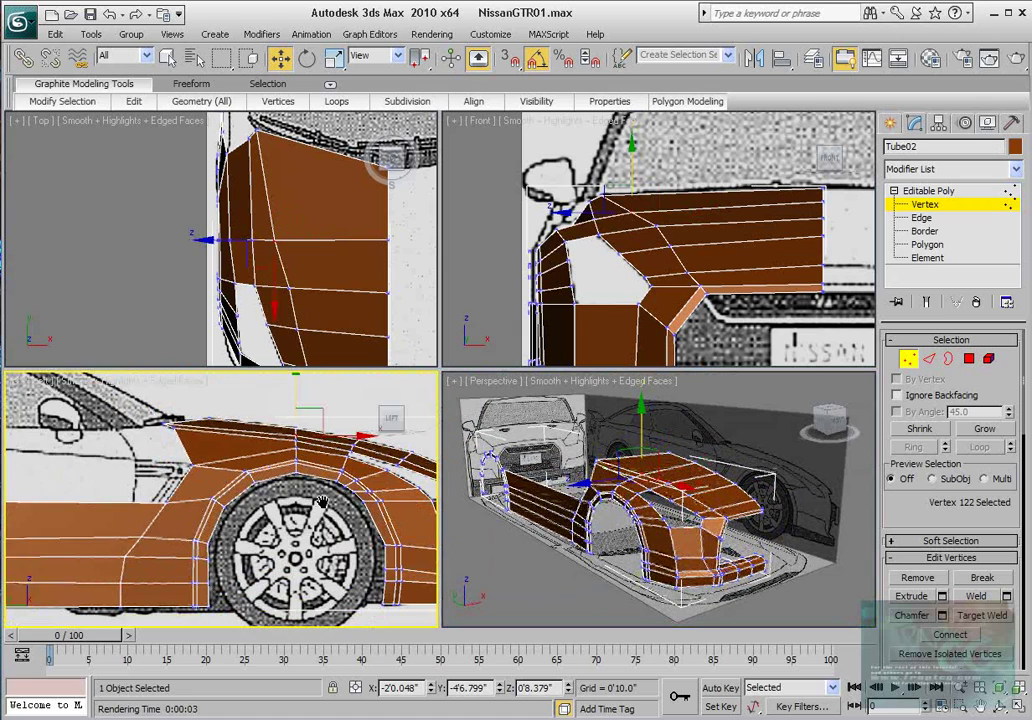
{"action": "scroll", "coordinate": [338, 262], "scroll_direction": "up", "scroll_amount": 4}
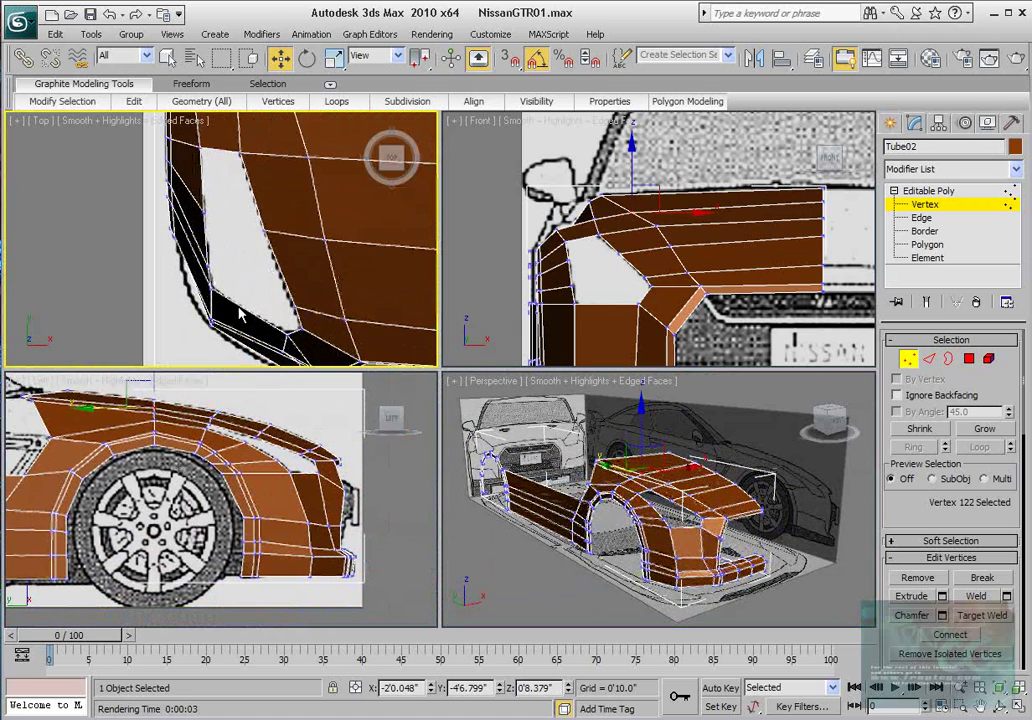
{"action": "scroll", "coordinate": [175, 400], "scroll_direction": "up", "scroll_amount": 5}
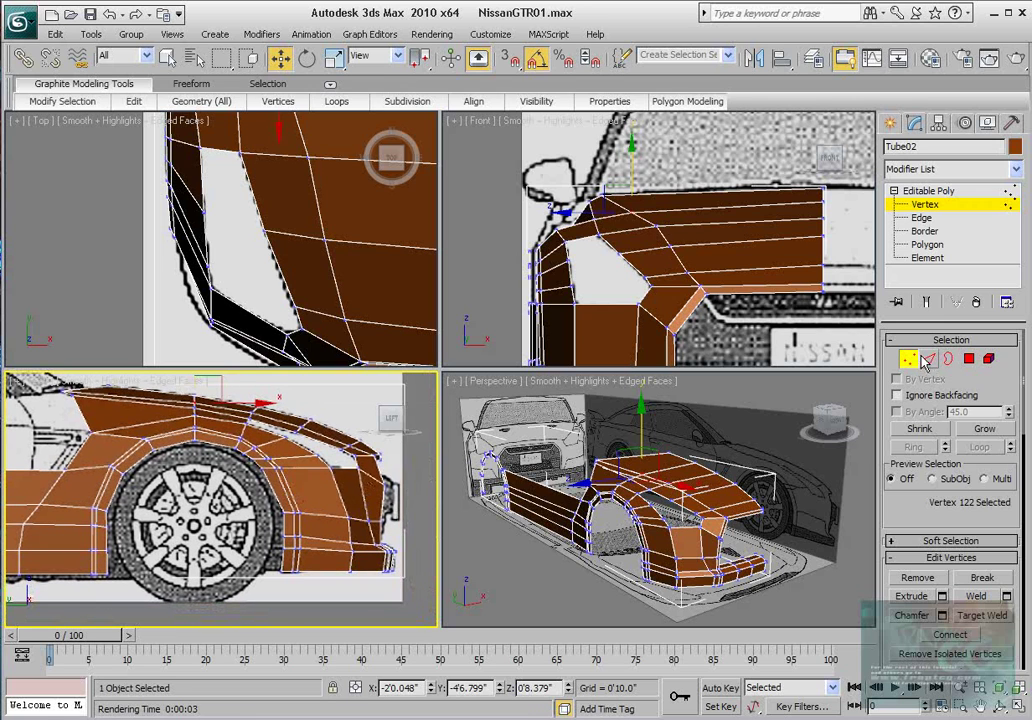
- Connect the ring of fender edges around the front wheel arch with 1 segment, pinch 0 and slide -9, with see-through display on
{"action": "left_click", "coordinate": [929, 359]}
{"action": "left_click", "coordinate": [325, 515]}
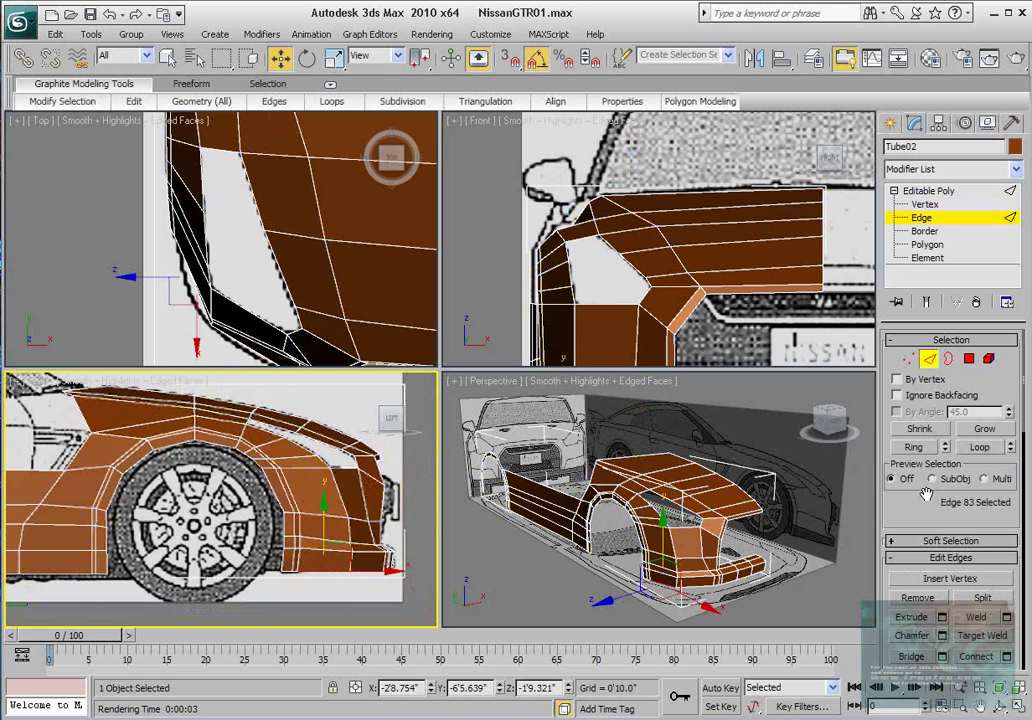
{"action": "left_click", "coordinate": [913, 447]}
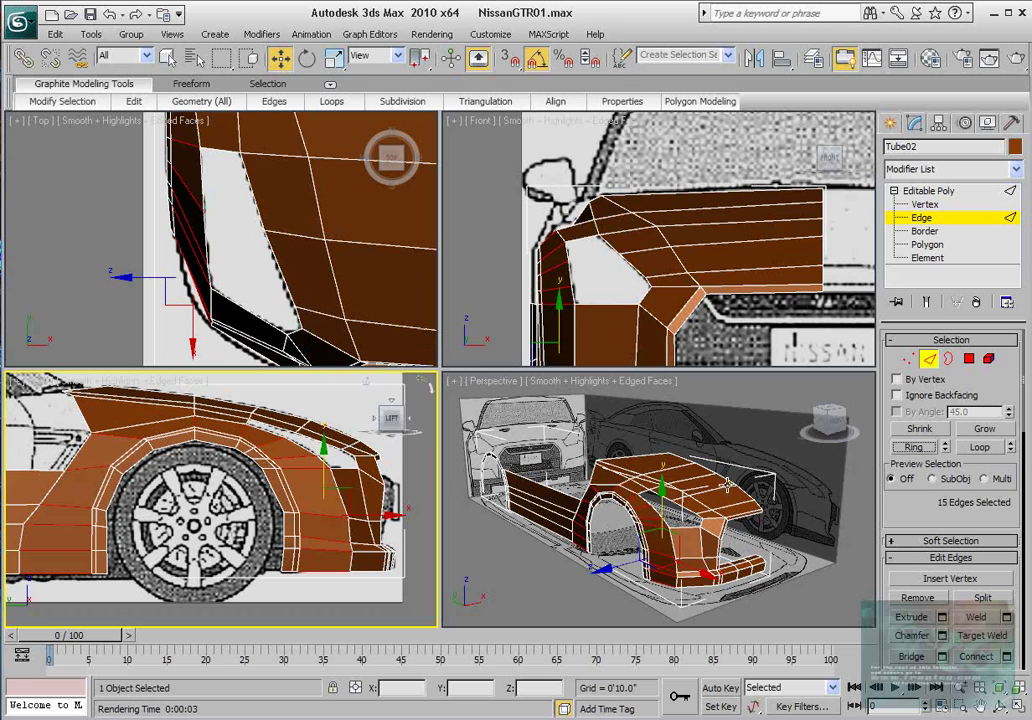
{"action": "scroll", "coordinate": [975, 598], "scroll_direction": "down", "scroll_amount": 2}
{"action": "left_click", "coordinate": [1007, 622]}
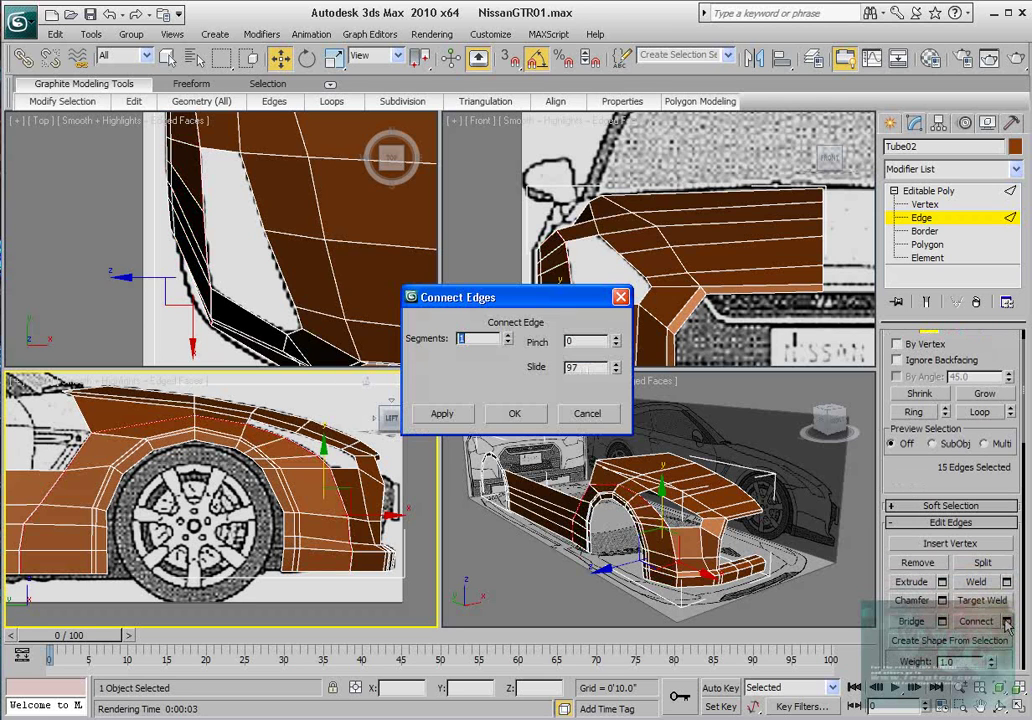
{"action": "right_click", "coordinate": [617, 370]}
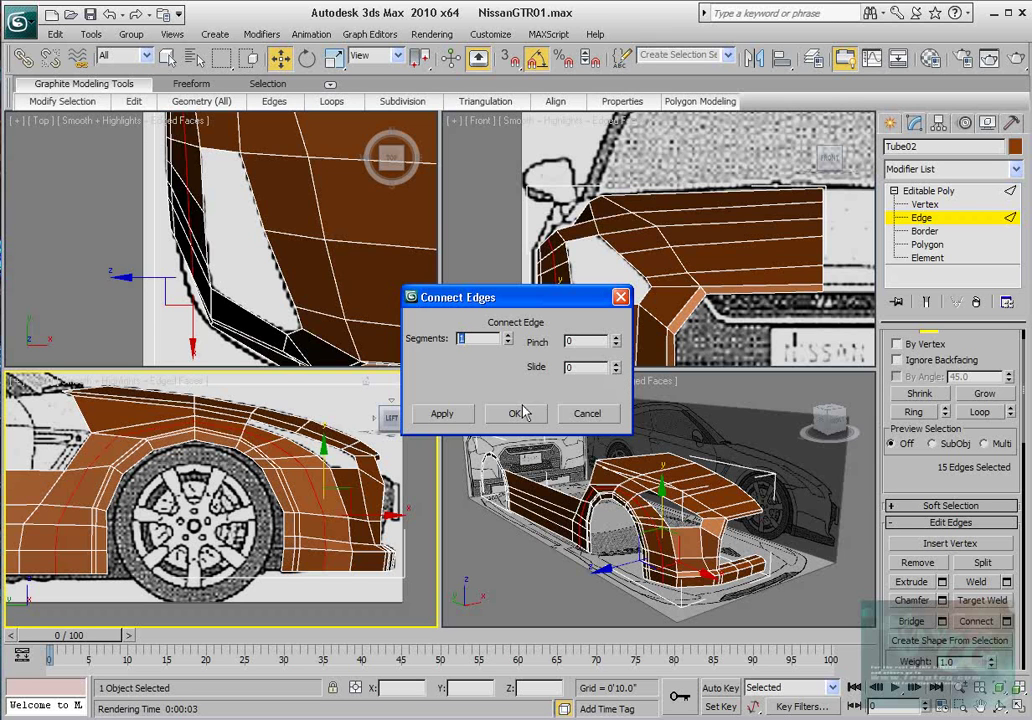
{"action": "left_click", "coordinate": [587, 414]}
{"action": "scroll", "coordinate": [300, 470], "scroll_direction": "up", "scroll_amount": 5}
{"action": "key", "text": "alt+x"}
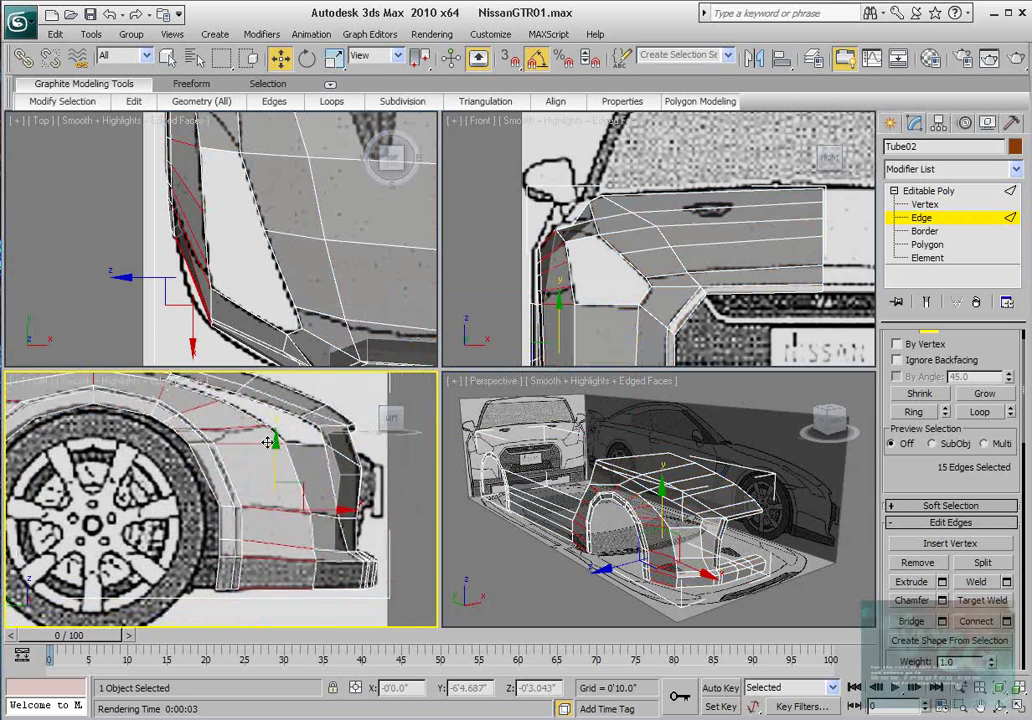
{"action": "left_click", "coordinate": [1007, 623]}
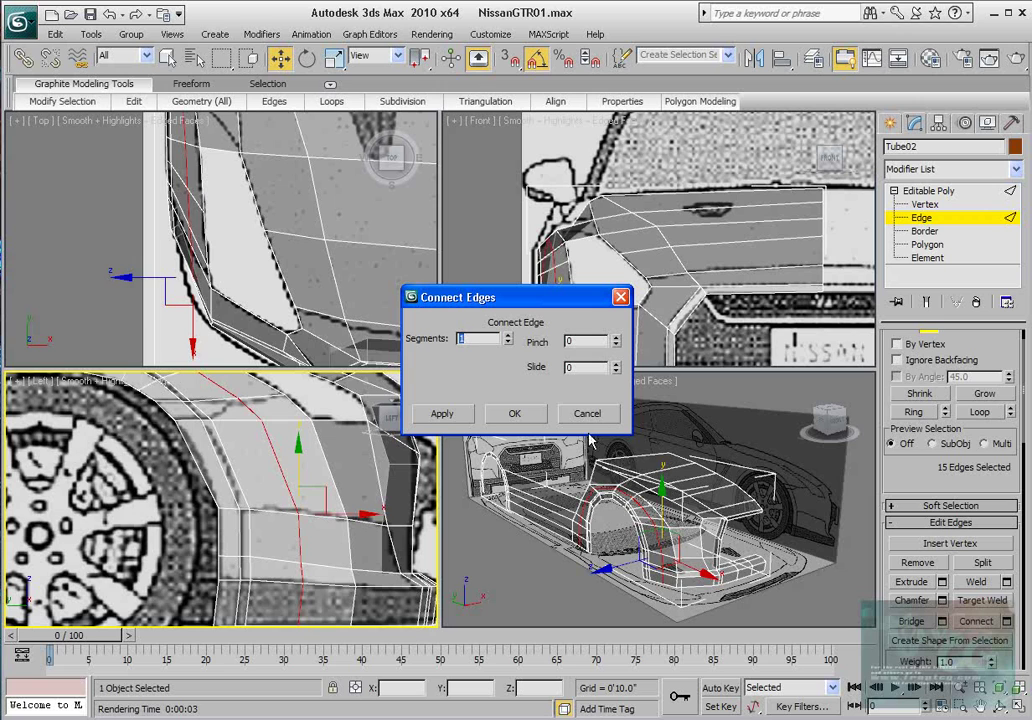
{"action": "left_click_drag", "start_coordinate": [618, 372], "coordinate": [617, 384]}
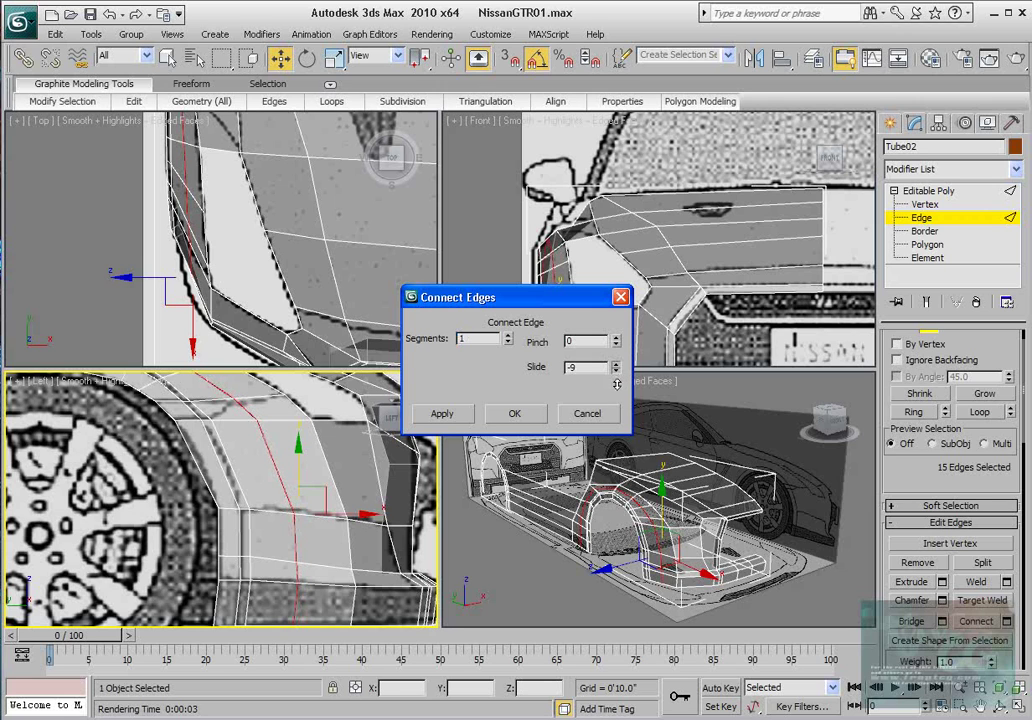
{"action": "left_click", "coordinate": [511, 414]}
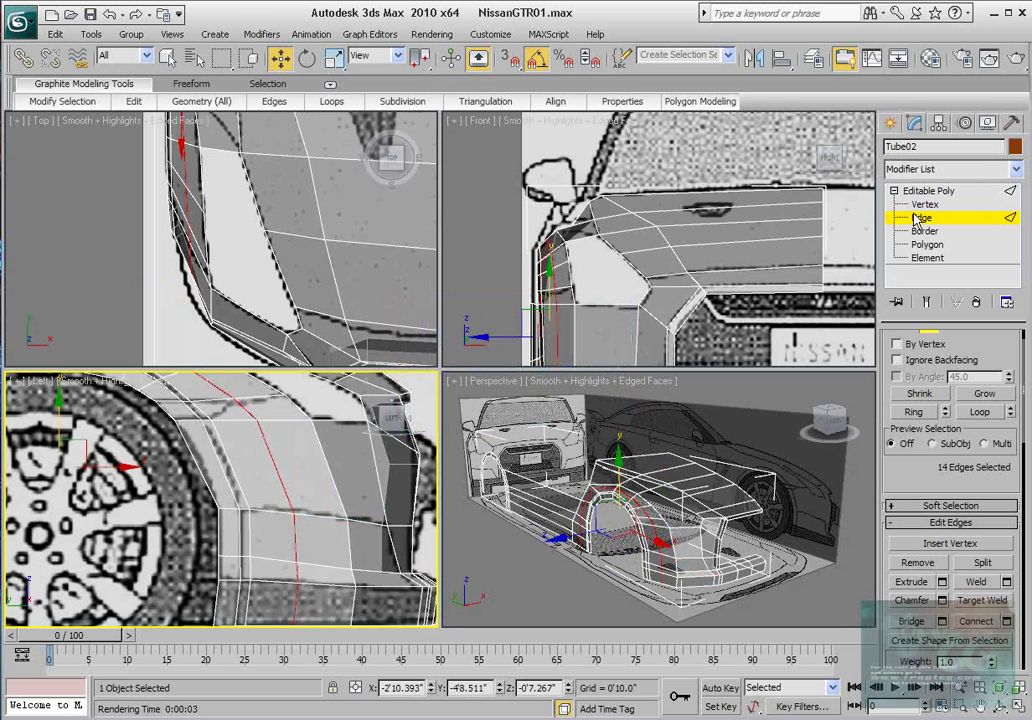
- Move the six front vertices of the new loop outward and forward in plan to follow the blueprint's fender outline
{"action": "scroll", "coordinate": [343, 420], "scroll_direction": "down", "scroll_amount": 5}
{"action": "middle_click_drag", "start_coordinate": [285, 523], "coordinate": [295, 525]}
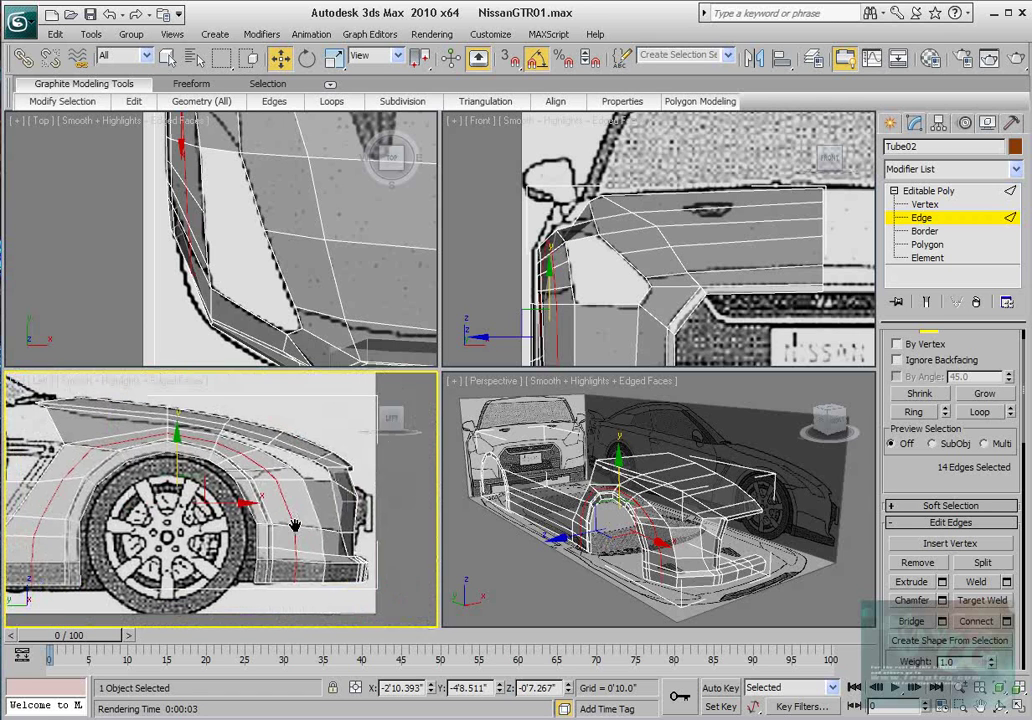
{"action": "scroll", "coordinate": [338, 460], "scroll_direction": "up", "scroll_amount": 2}
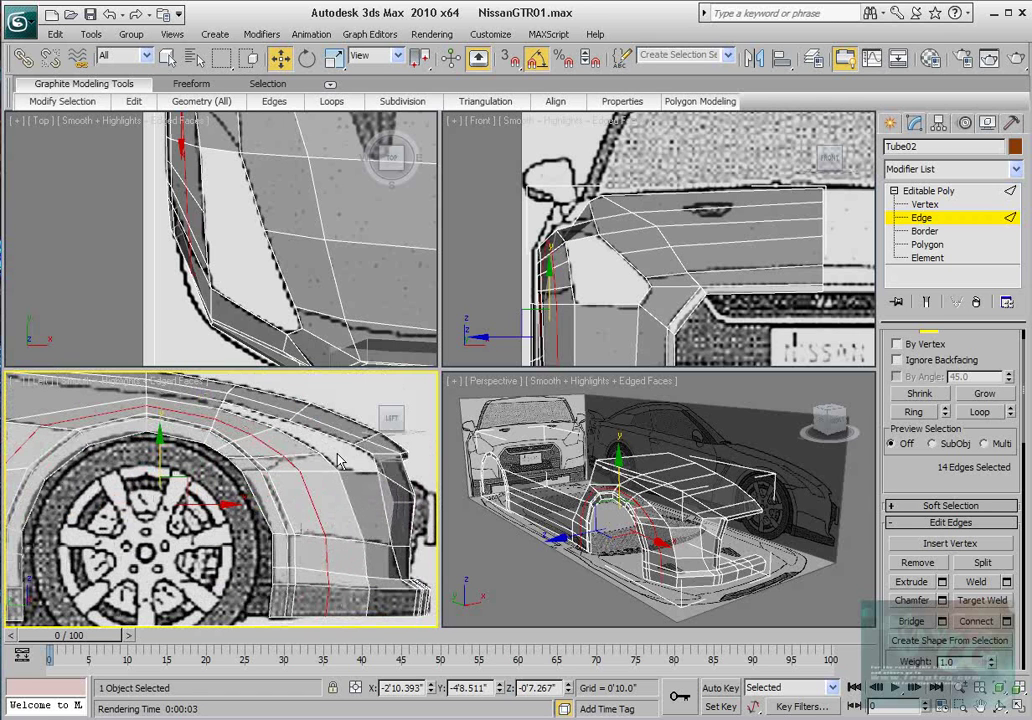
{"action": "left_click", "coordinate": [925, 205]}
{"action": "left_click_drag", "start_coordinate": [180, 293], "coordinate": [200, 254]}
{"action": "scroll", "coordinate": [222, 239], "scroll_direction": "up", "scroll_amount": 3}
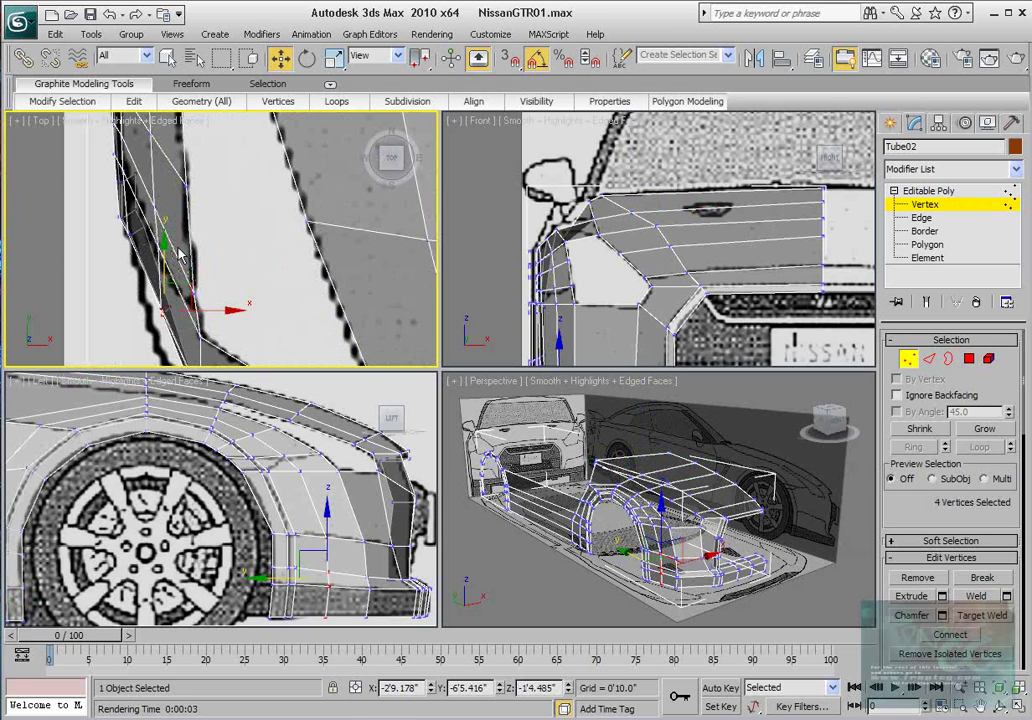
{"action": "left_click_drag", "start_coordinate": [156, 289], "coordinate": [150, 288], "text": "ctrl"}
{"action": "scroll", "coordinate": [302, 462], "scroll_direction": "up", "scroll_amount": 2}
{"action": "middle_click_drag", "start_coordinate": [306, 512], "coordinate": [293, 472]}
{"action": "middle_click_drag", "start_coordinate": [142, 205], "coordinate": [153, 185]}
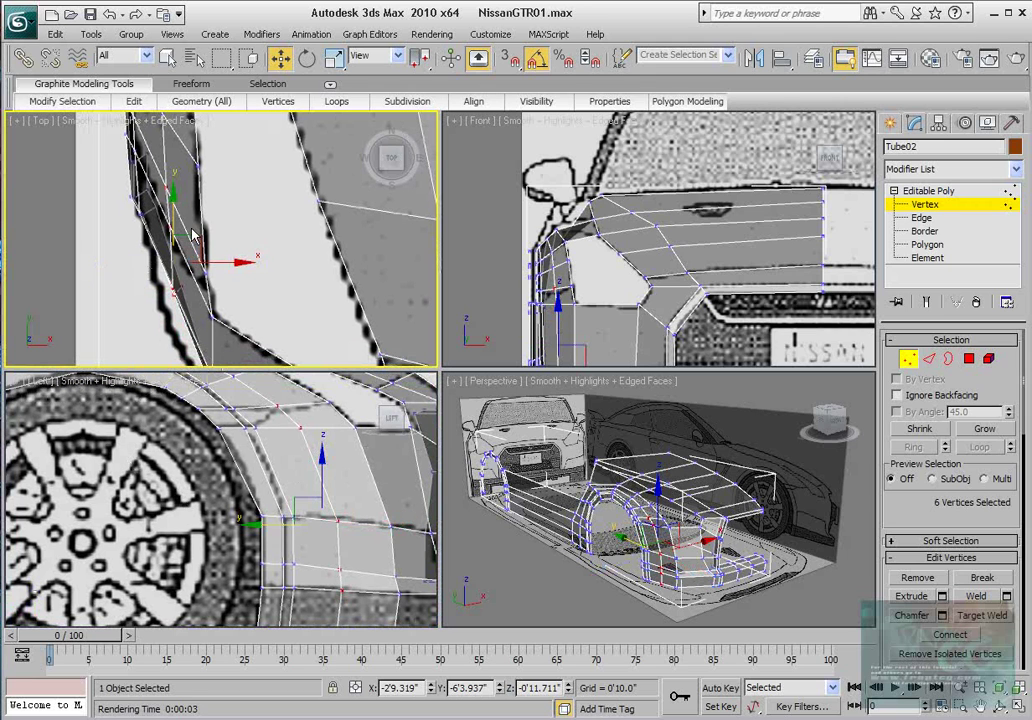
{"action": "left_click_drag", "start_coordinate": [183, 240], "coordinate": [178, 273]}
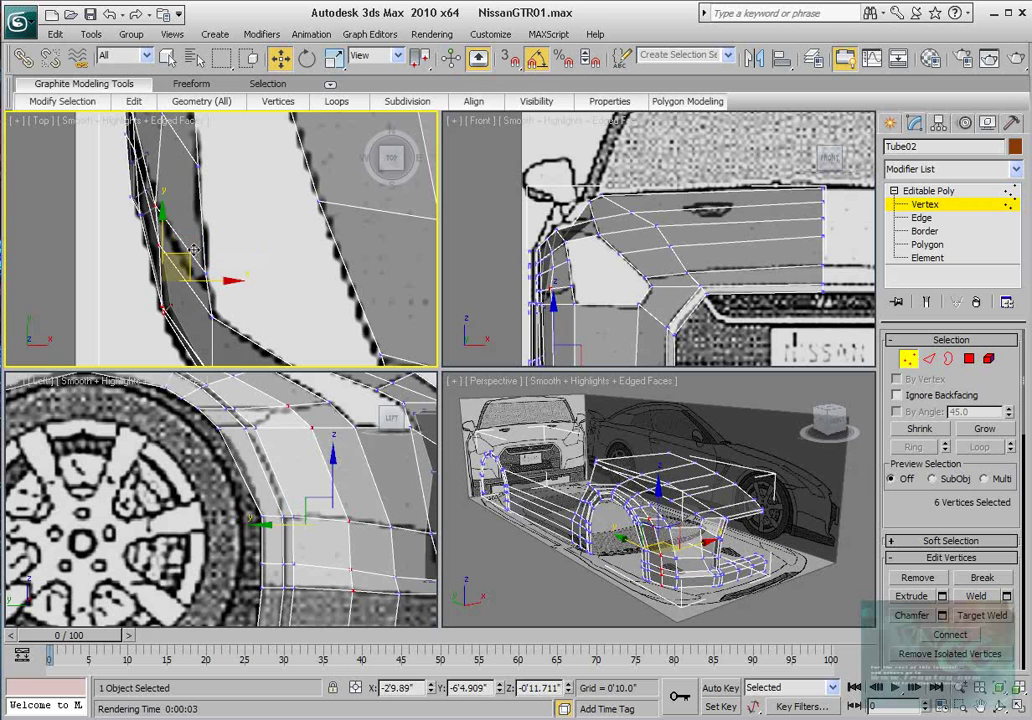
- Adjust the loop's two upper front vertices one by one in side view, below the headlight opening
{"action": "middle_click_drag", "start_coordinate": [309, 462], "coordinate": [300, 472]}
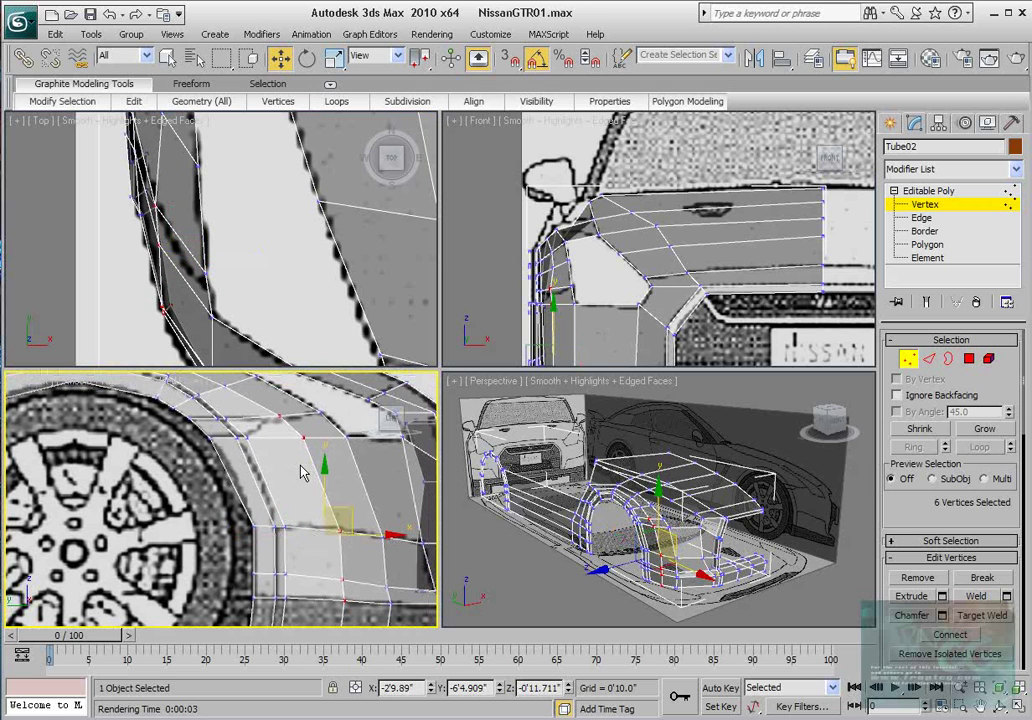
{"action": "left_click", "coordinate": [279, 413]}
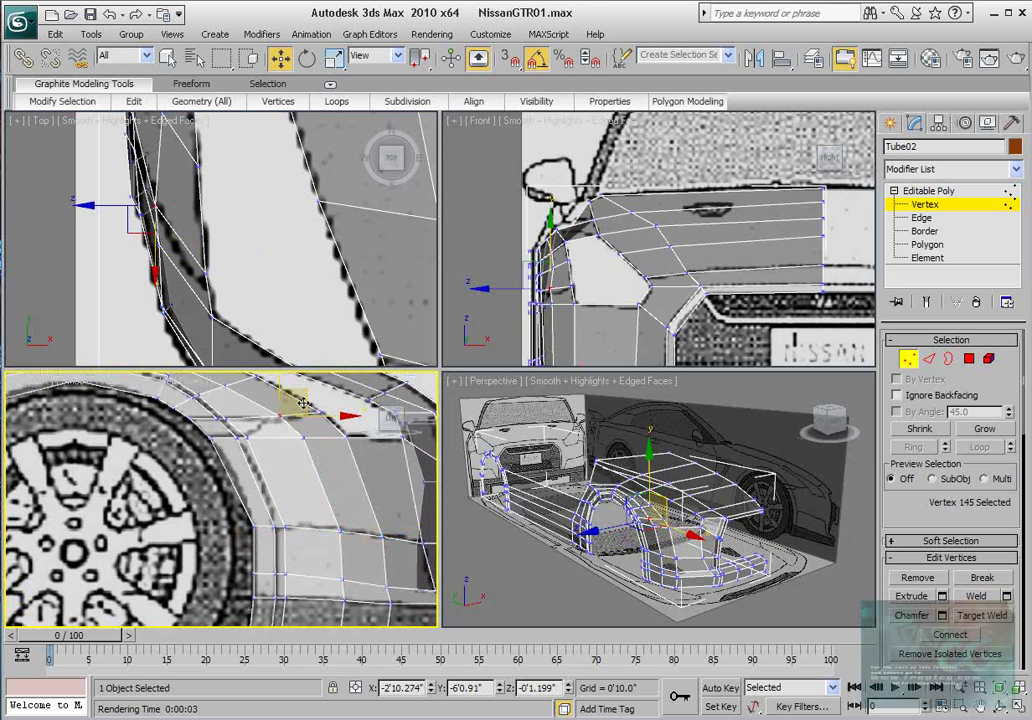
{"action": "left_click_drag", "start_coordinate": [303, 403], "coordinate": [321, 426]}
{"action": "left_click", "coordinate": [304, 436]}
{"action": "middle_click_drag", "start_coordinate": [350, 512], "coordinate": [327, 463]}
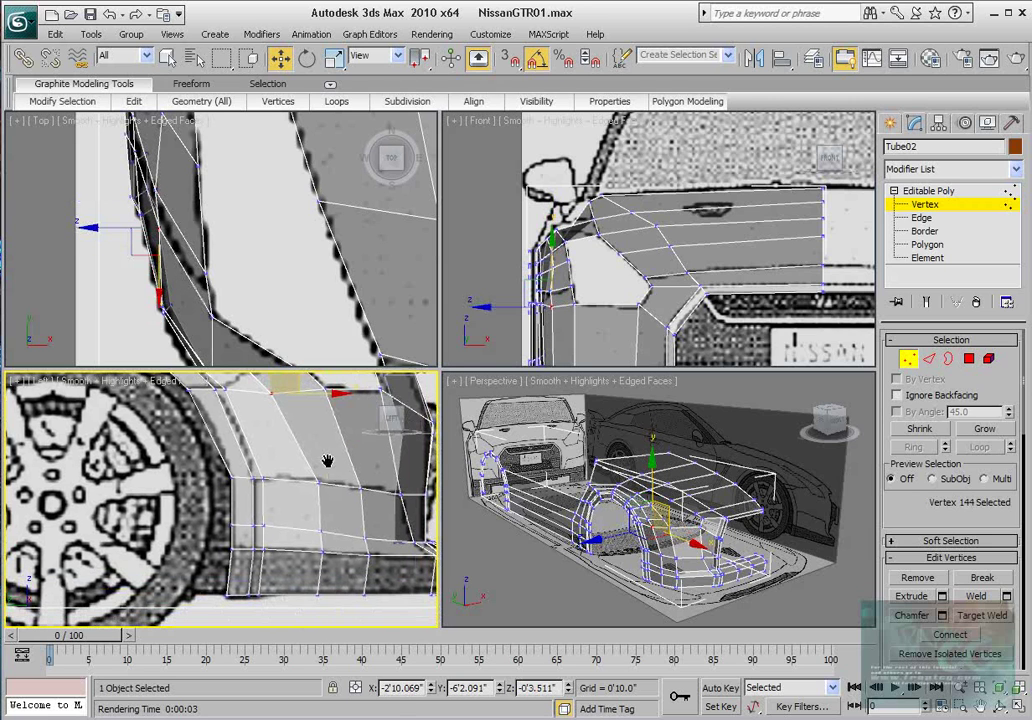
- Shift two of the loop's lower vertices ahead of the front wheel back toward the wheel arch in side view
{"action": "left_click_drag", "start_coordinate": [332, 474], "coordinate": [305, 593]}
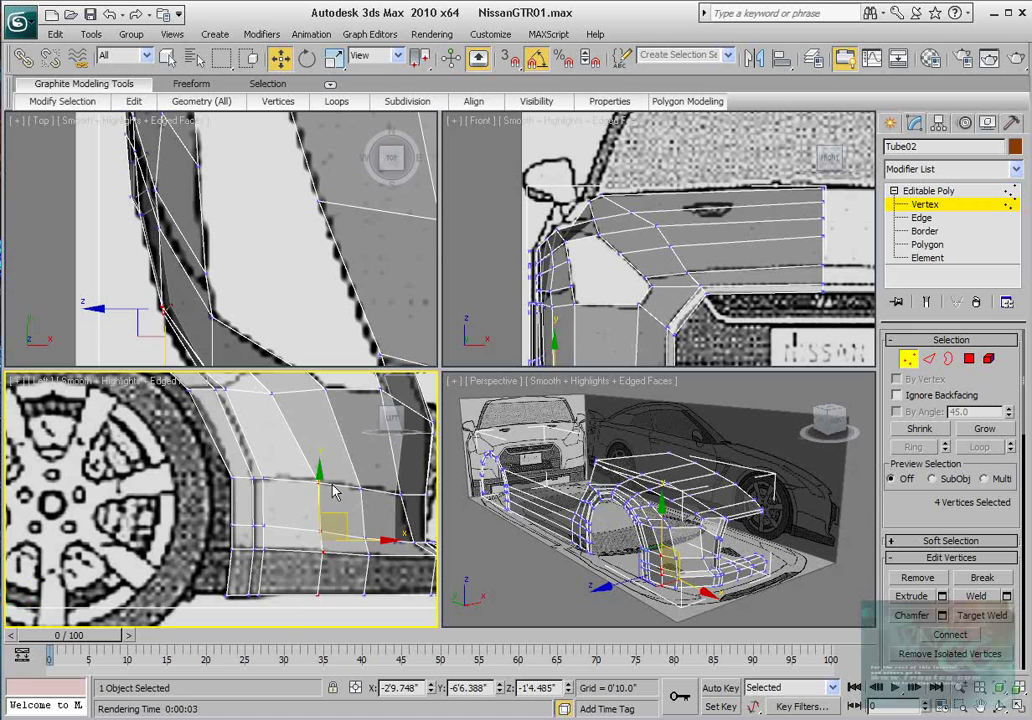
{"action": "left_click_drag", "start_coordinate": [328, 470], "coordinate": [305, 497]}
{"action": "left_click_drag", "start_coordinate": [339, 455], "coordinate": [326, 452]}
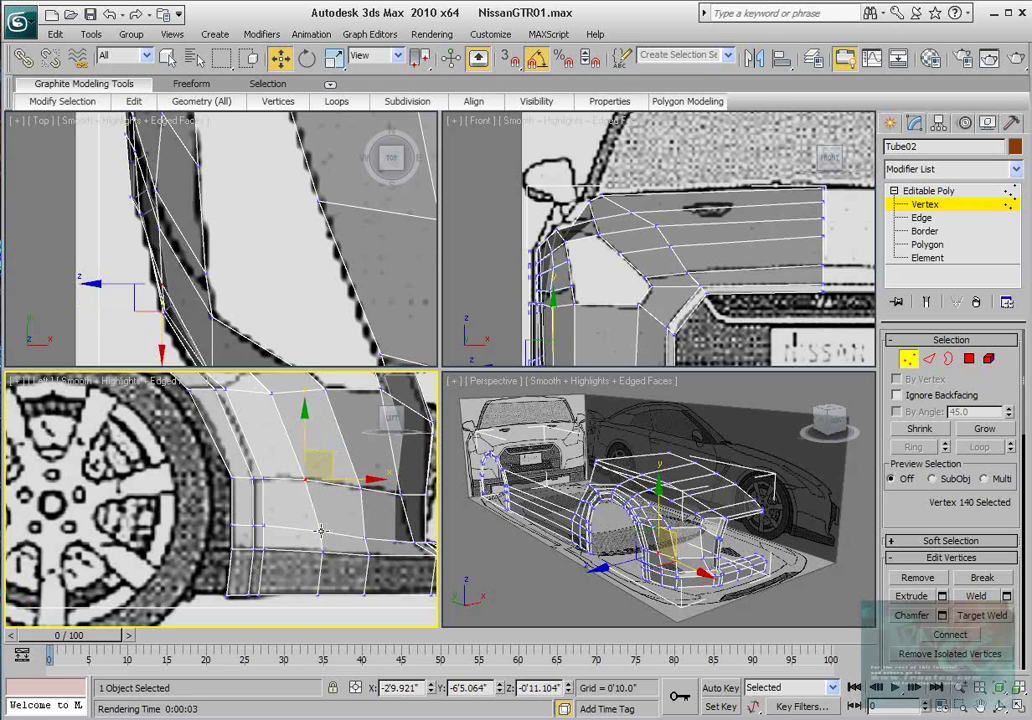
{"action": "left_click", "coordinate": [321, 531]}
{"action": "left_click_drag", "start_coordinate": [356, 529], "coordinate": [347, 529]}
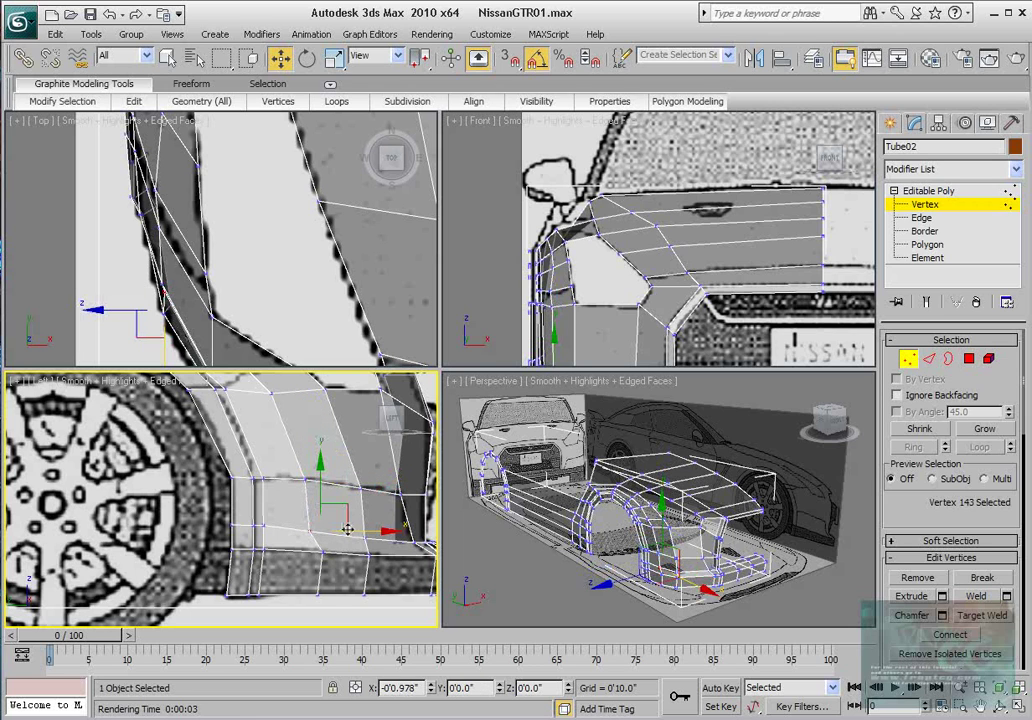
- Nudge the bumper vertex below the headlight opening's outer corner slightly inward toward the grille in front view
{"action": "middle_click_drag", "start_coordinate": [347, 530], "coordinate": [237, 486], "text": "alt"}
{"action": "key", "text": "l"}
{"action": "scroll", "coordinate": [292, 500], "scroll_direction": "up", "scroll_amount": 10}
{"action": "scroll", "coordinate": [620, 540], "scroll_direction": "up", "scroll_amount": 8}
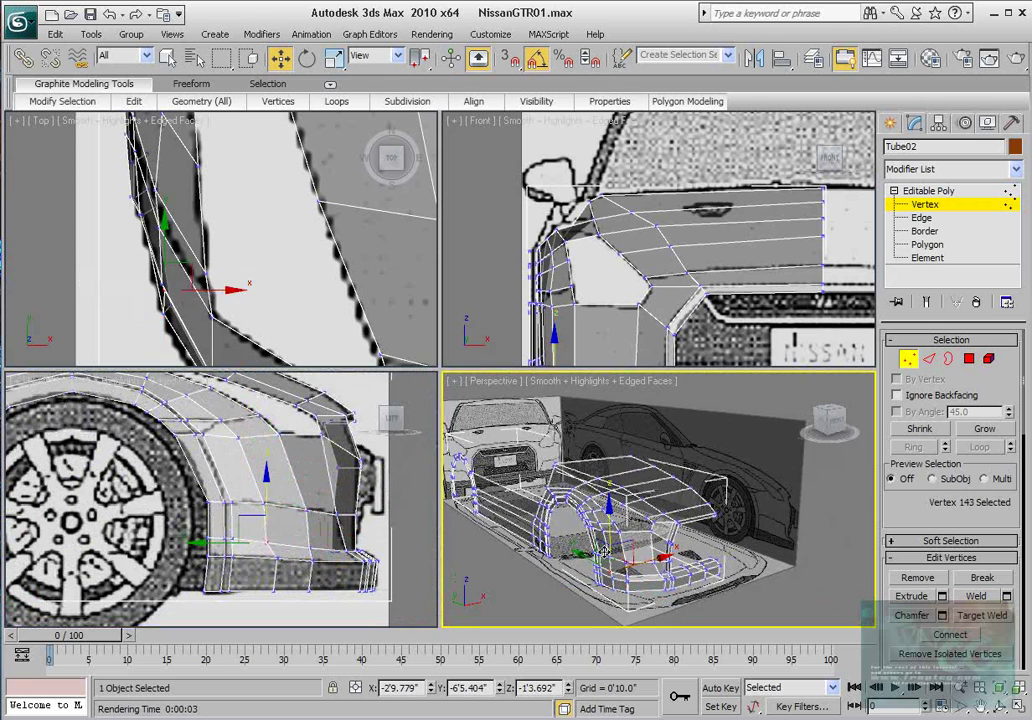
{"action": "middle_click_drag", "start_coordinate": [585, 566], "coordinate": [597, 592], "text": "alt"}
{"action": "left_click_drag", "start_coordinate": [600, 574], "coordinate": [613, 529]}
{"action": "left_click", "coordinate": [565, 536]}
{"action": "middle_click_drag", "start_coordinate": [610, 566], "coordinate": [596, 564], "text": "alt"}
{"action": "left_click", "coordinate": [596, 564]}
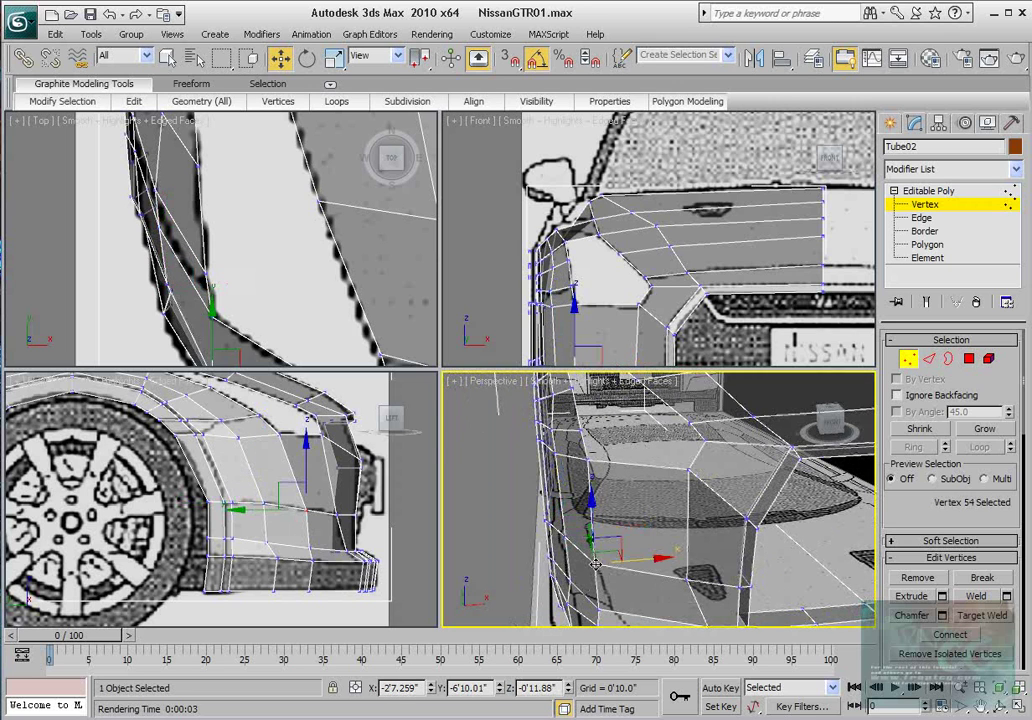
{"action": "middle_click_drag", "start_coordinate": [638, 229], "coordinate": [633, 166]}
{"action": "left_click_drag", "start_coordinate": [613, 310], "coordinate": [615, 310]}
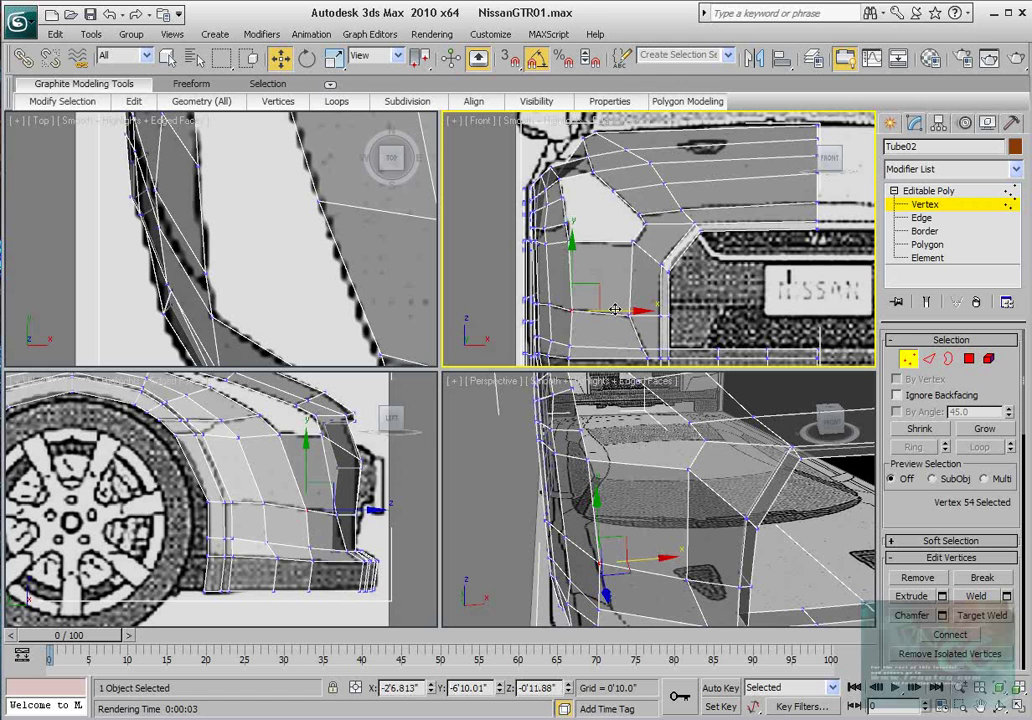
{"action": "middle_click_drag", "start_coordinate": [583, 535], "coordinate": [575, 540], "text": "alt"}
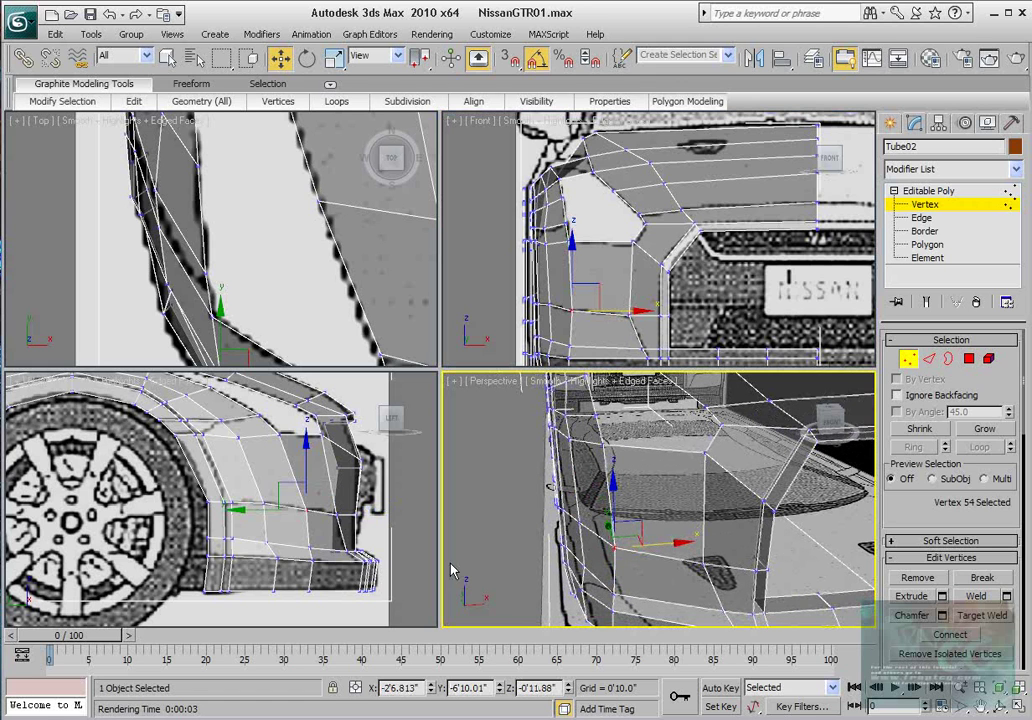
- Adjust three lower bumper vertices just ahead of the front wheel one by one in side view, above the lower trim
{"action": "scroll", "coordinate": [296, 547], "scroll_direction": "up", "scroll_amount": 5}
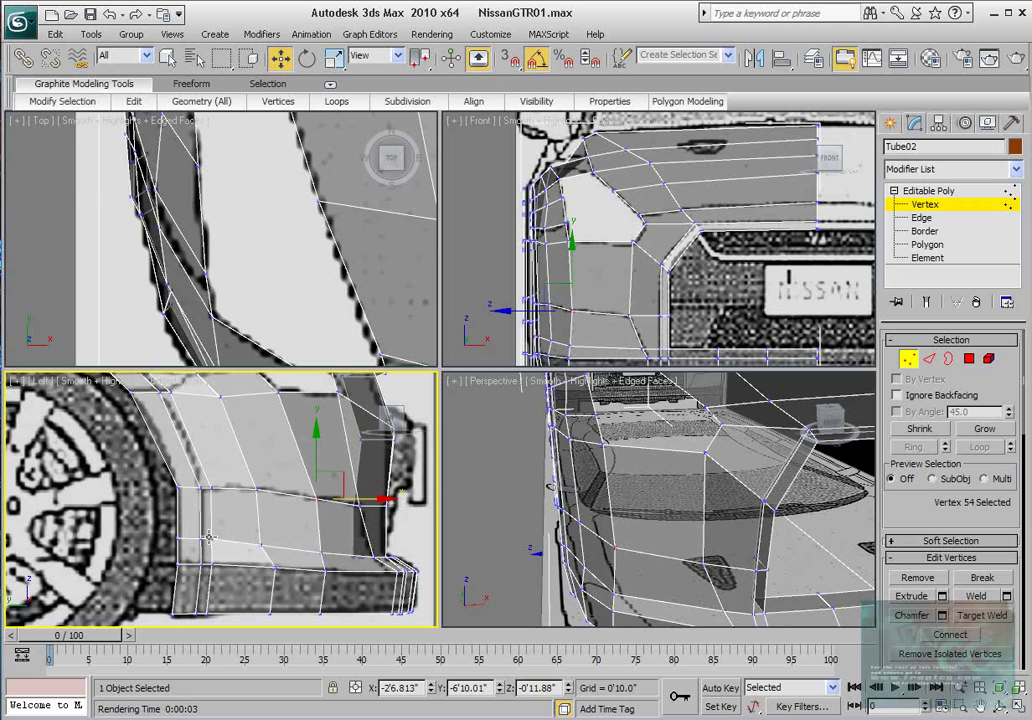
{"action": "left_click", "coordinate": [211, 517]}
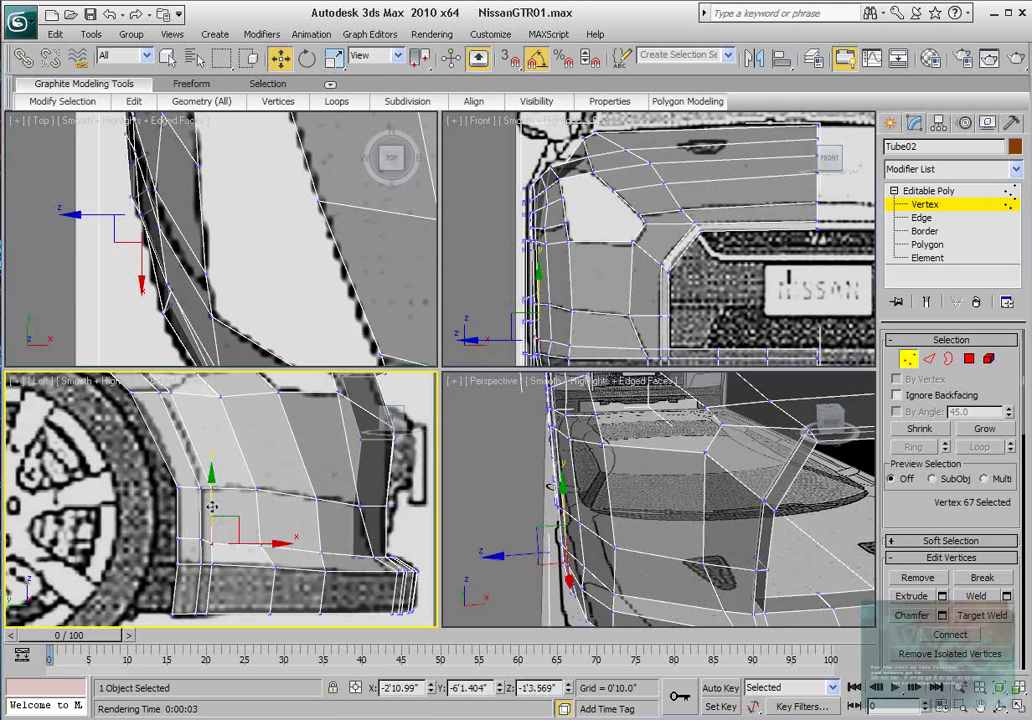
{"action": "left_click", "coordinate": [262, 540]}
{"action": "left_click_drag", "start_coordinate": [281, 530], "coordinate": [286, 535]}
{"action": "left_click", "coordinate": [202, 538]}
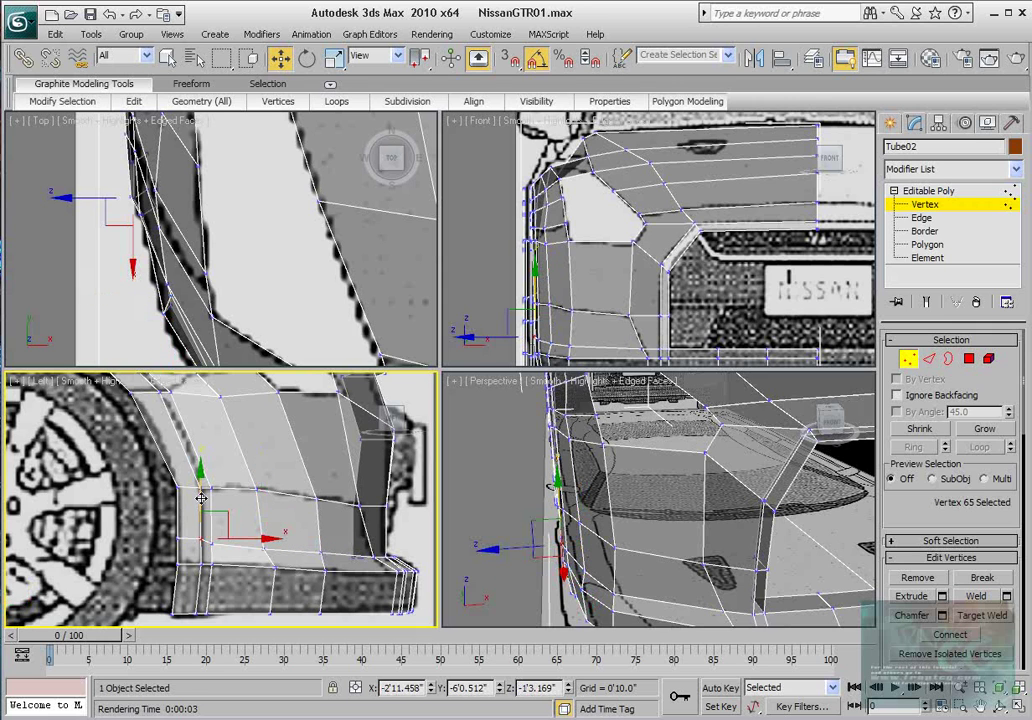
{"action": "left_click_drag", "start_coordinate": [202, 497], "coordinate": [201, 503]}
- Examine the fender's edge flow between the wheel arch and the headlight opening in side view
{"action": "middle_click_drag", "start_coordinate": [261, 481], "coordinate": [268, 520]}
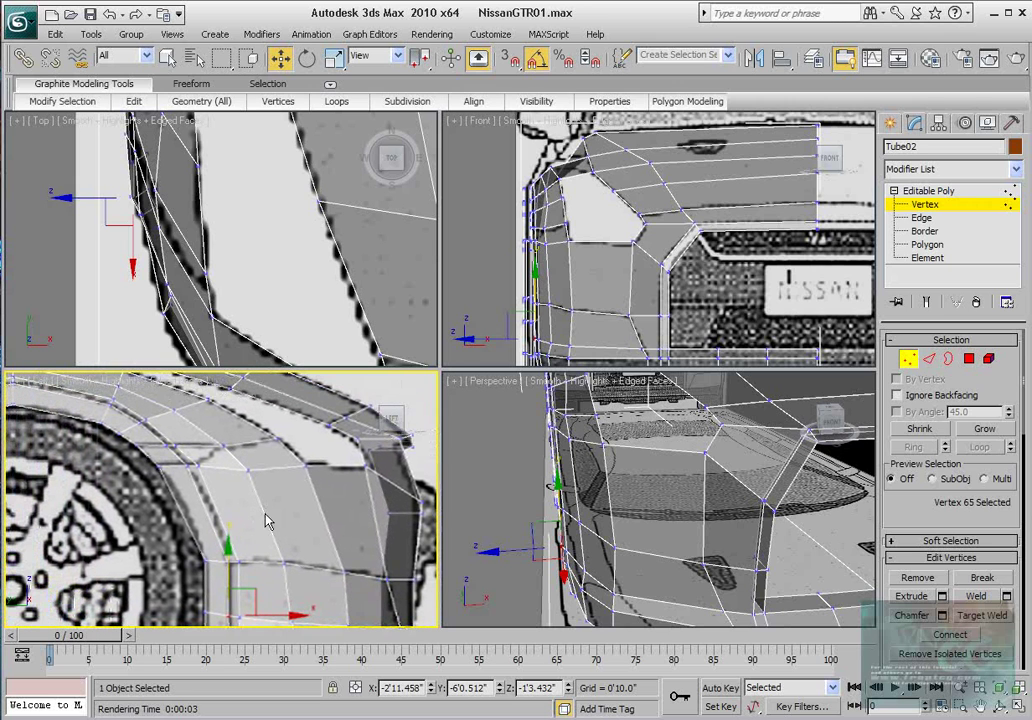
{"action": "middle_click_drag", "start_coordinate": [201, 469], "coordinate": [183, 474]}
{"action": "scroll", "coordinate": [228, 492], "scroll_direction": "up", "scroll_amount": 2}
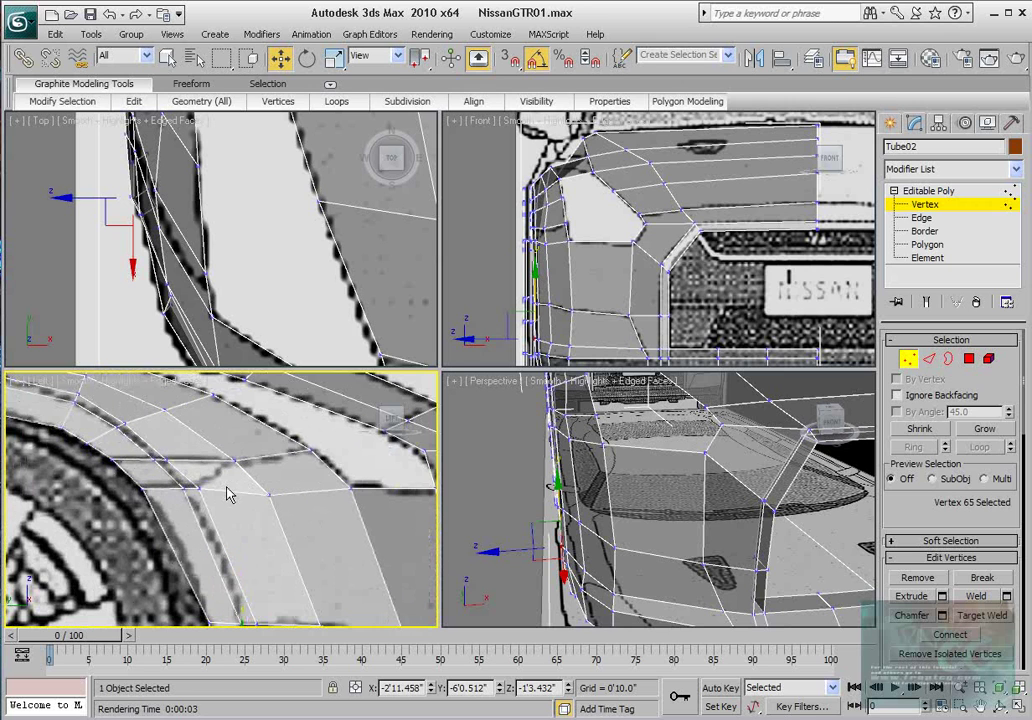
{"action": "scroll", "coordinate": [302, 273], "scroll_direction": "down", "scroll_amount": 2}
{"action": "scroll", "coordinate": [289, 489], "scroll_direction": "down", "scroll_amount": 2}
{"action": "middle_click_drag", "start_coordinate": [220, 483], "coordinate": [150, 467]}
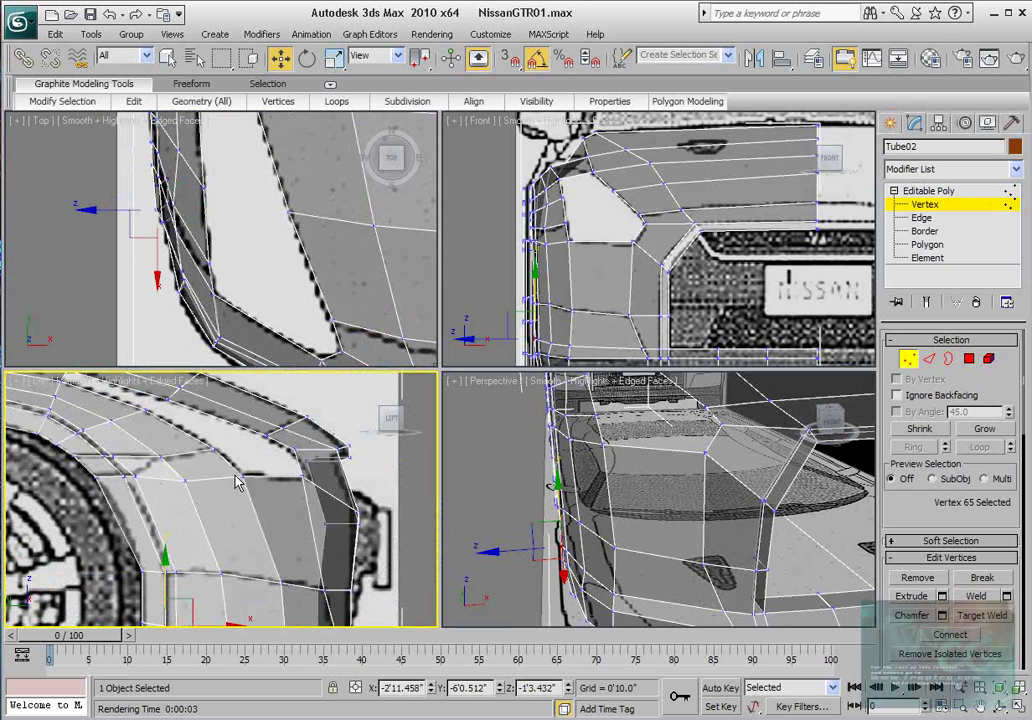
{"action": "middle_click_drag", "start_coordinate": [278, 472], "coordinate": [266, 461]}
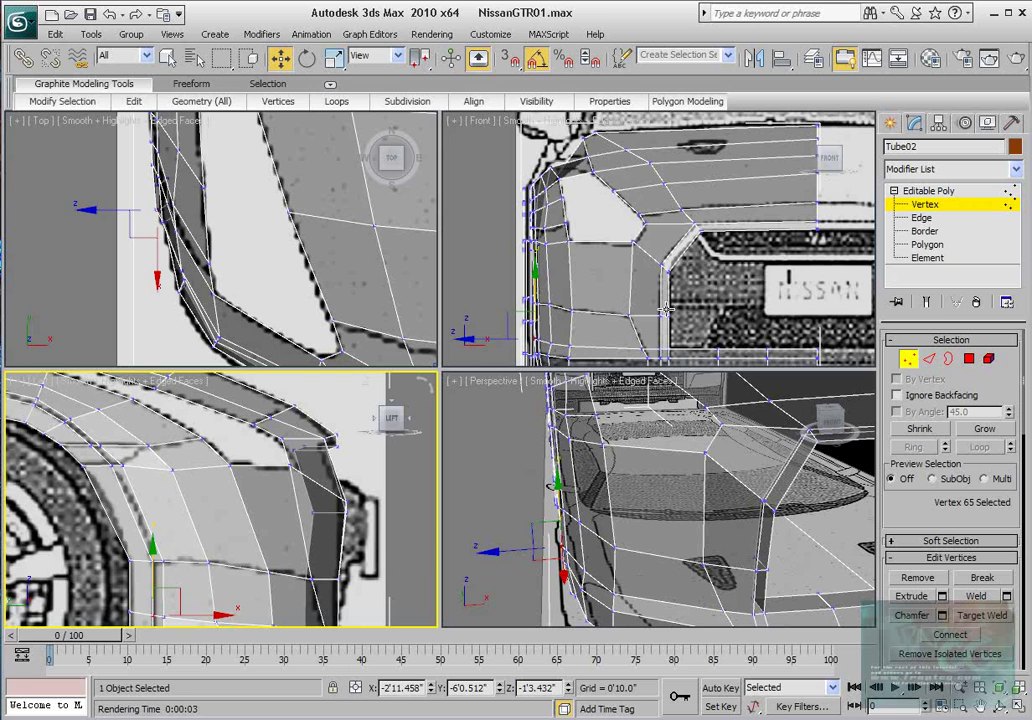
{"action": "middle_click_drag", "start_coordinate": [665, 311], "coordinate": [657, 309]}
{"action": "middle_click_drag", "start_coordinate": [212, 479], "coordinate": [227, 474]}
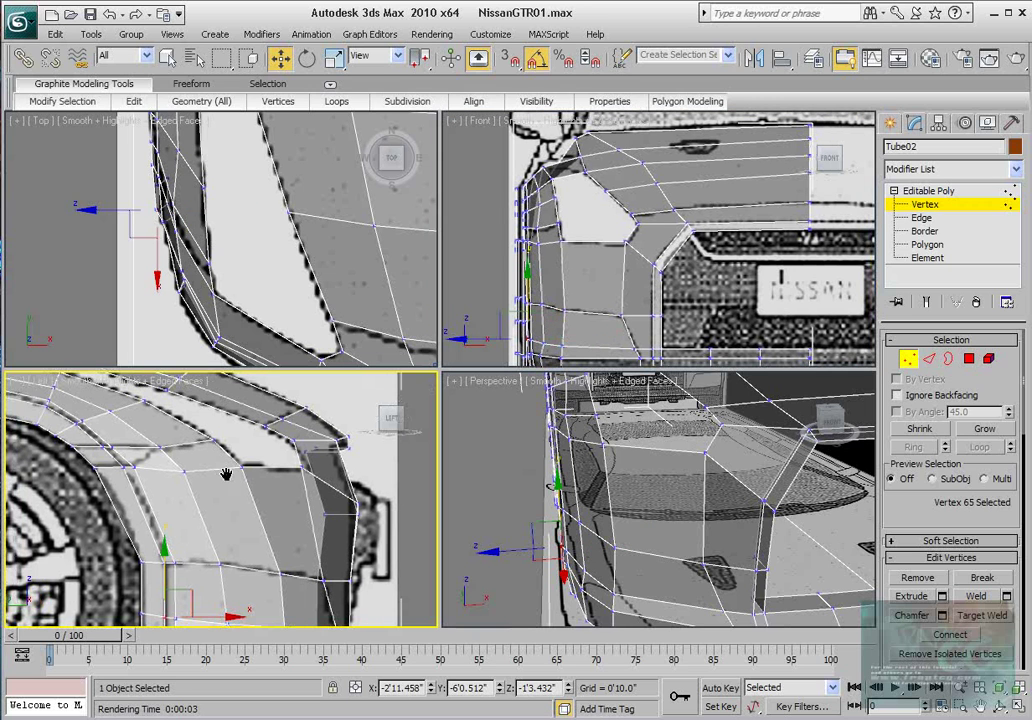
- Cut a short diagonal edge between two neighbouring fender loops above the front of the wheel arch, joining existing vertices
{"action": "left_click", "coordinate": [930, 361]}
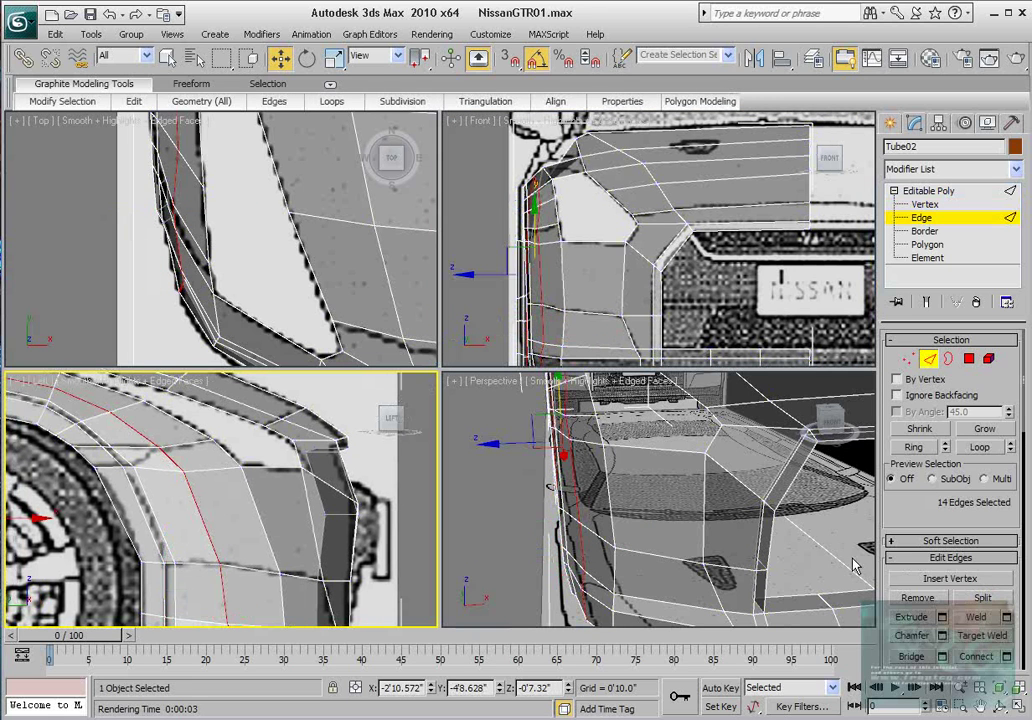
{"action": "scroll", "coordinate": [950, 560], "scroll_direction": "down", "scroll_amount": 10}
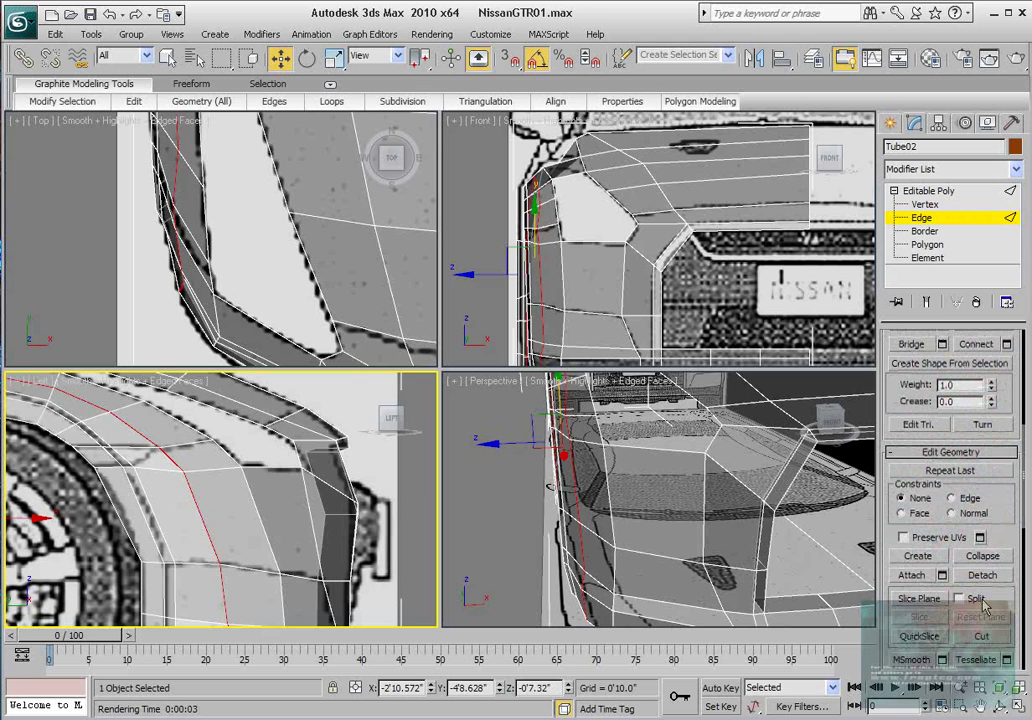
{"action": "scroll", "coordinate": [995, 575], "scroll_direction": "up", "scroll_amount": 1}
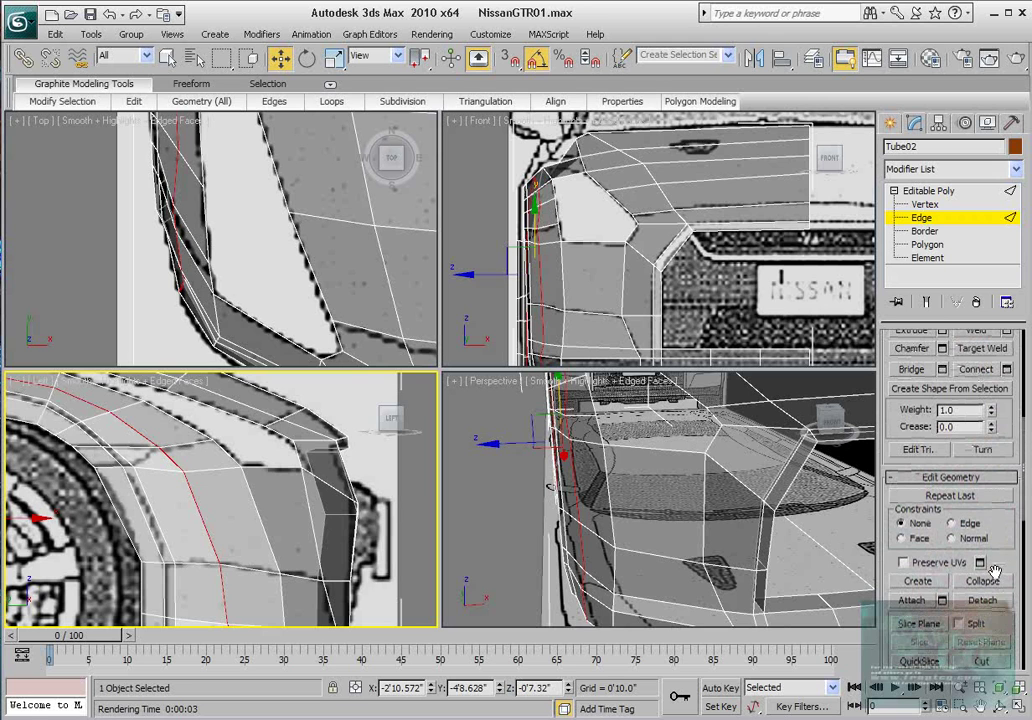
{"action": "scroll", "coordinate": [985, 540], "scroll_direction": "down", "scroll_amount": 5}
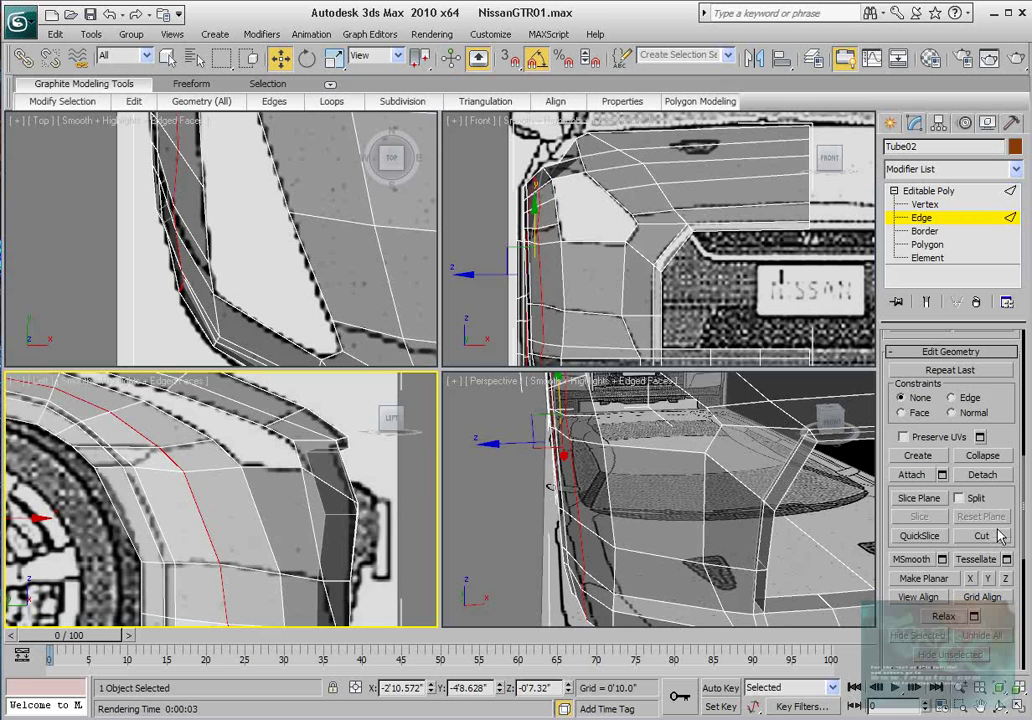
{"action": "left_click", "coordinate": [982, 536]}
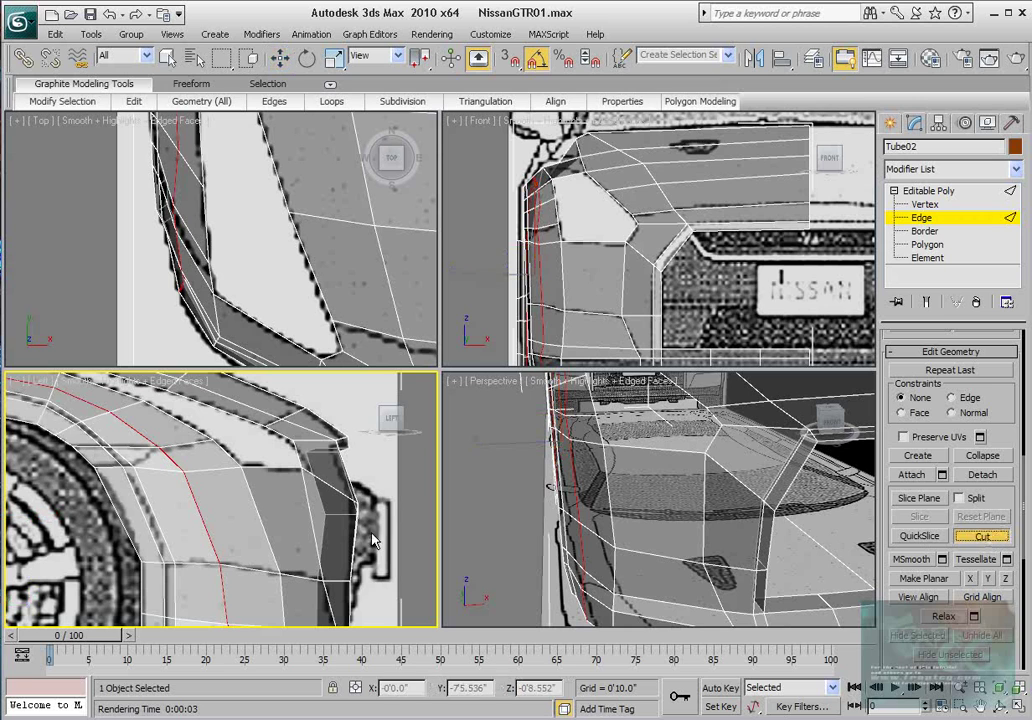
{"action": "left_click", "coordinate": [134, 465]}
{"action": "left_click", "coordinate": [159, 448]}
{"action": "right_click", "coordinate": [154, 447]}
{"action": "middle_click_drag", "start_coordinate": [203, 480], "coordinate": [279, 542]}
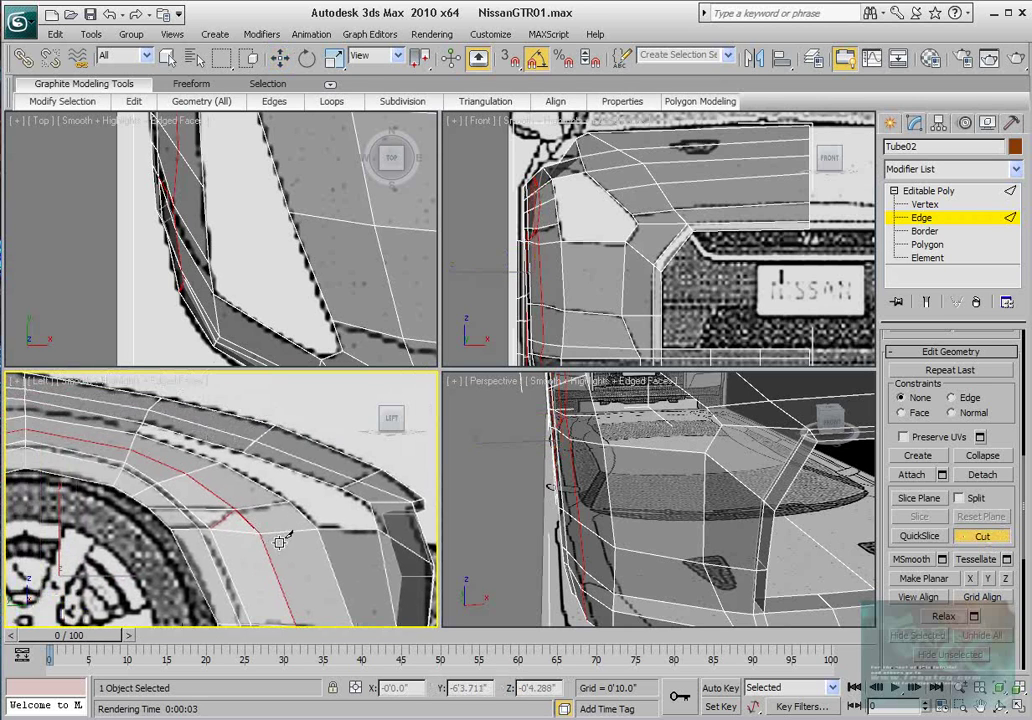
{"action": "middle_click_drag", "start_coordinate": [221, 512], "coordinate": [271, 530]}
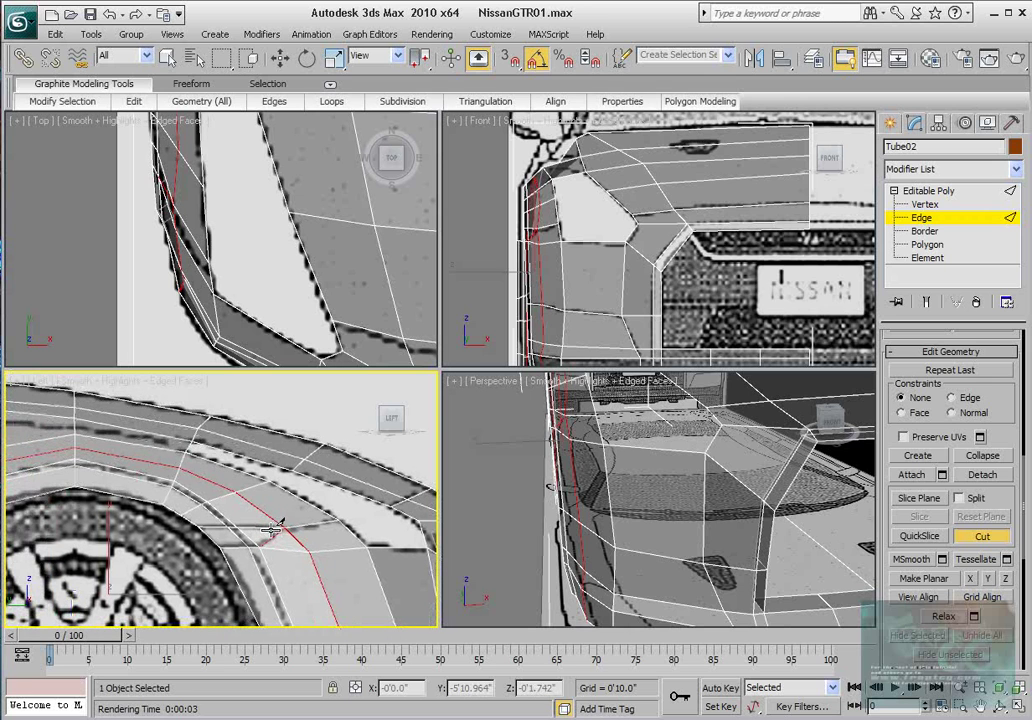
{"action": "left_click", "coordinate": [272, 530]}
{"action": "right_click", "coordinate": [280, 518]}
{"action": "left_click", "coordinate": [326, 424]}
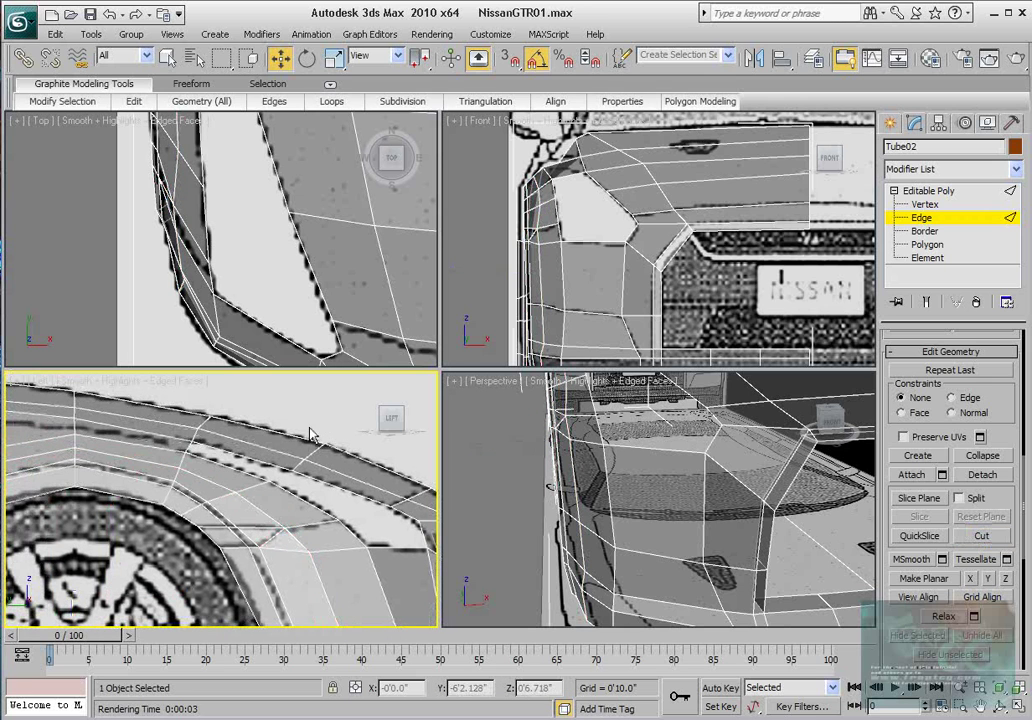
- Extend the upper fender's rear border edge backward in side view, pulling out a new polygon toward the door line and windshield pillar
{"action": "scroll", "coordinate": [297, 430], "scroll_direction": "down", "scroll_amount": 2}
{"action": "middle_click_drag", "start_coordinate": [322, 515], "coordinate": [446, 518]}
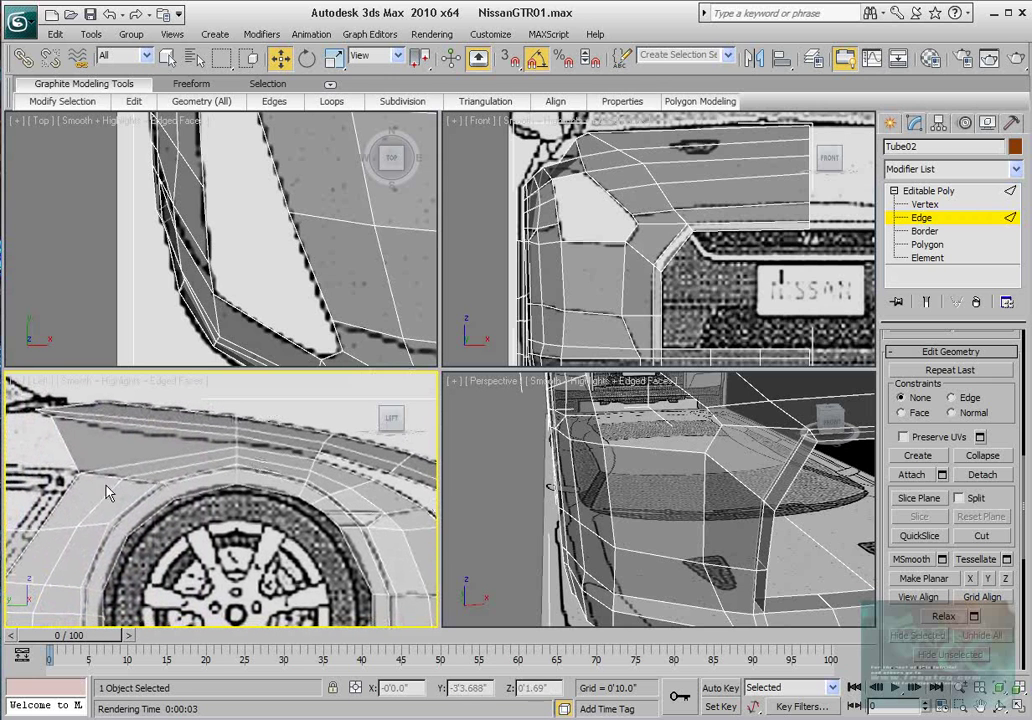
{"action": "middle_click_drag", "start_coordinate": [105, 485], "coordinate": [235, 516]}
{"action": "scroll", "coordinate": [256, 213], "scroll_direction": "down", "scroll_amount": 3}
{"action": "middle_click_drag", "start_coordinate": [256, 213], "coordinate": [269, 385]}
{"action": "middle_click_drag", "start_coordinate": [294, 245], "coordinate": [290, 382]}
{"action": "scroll", "coordinate": [272, 269], "scroll_direction": "up", "scroll_amount": 3}
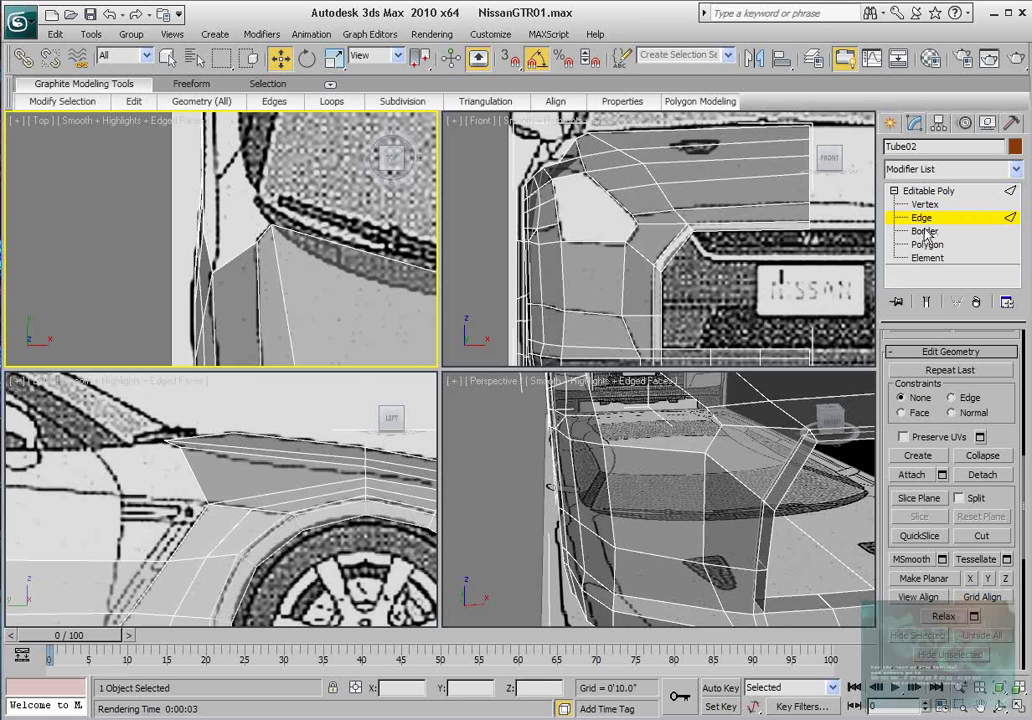
{"action": "left_click", "coordinate": [193, 478]}
{"action": "middle_click_drag", "start_coordinate": [224, 245], "coordinate": [240, 265]}
{"action": "middle_click_drag", "start_coordinate": [172, 504], "coordinate": [195, 507]}
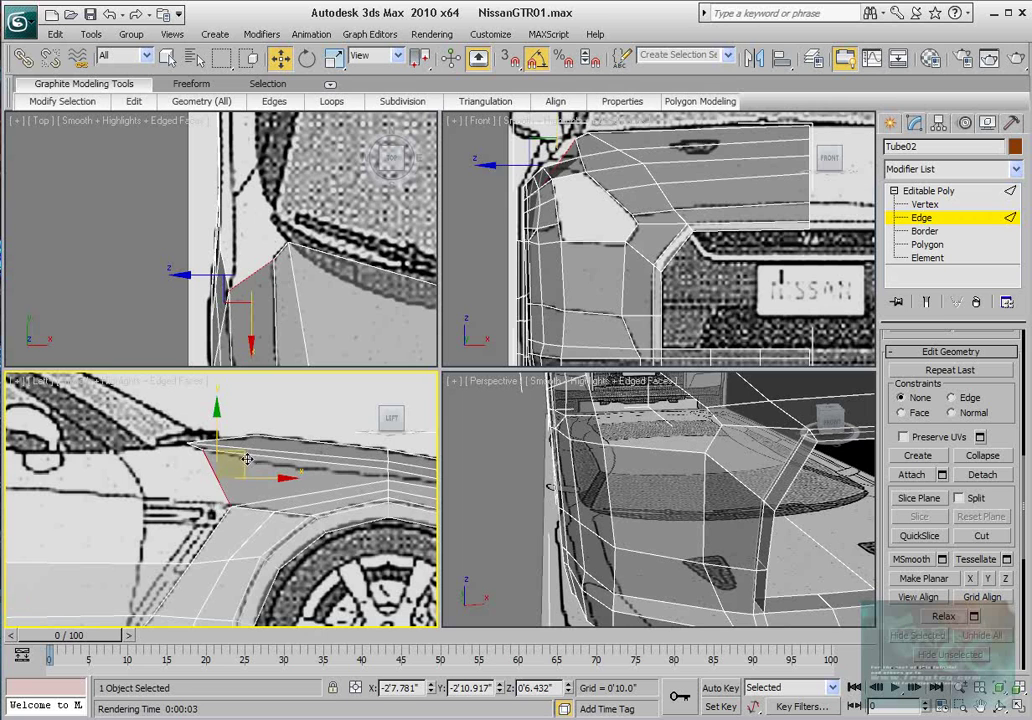
{"action": "left_click_drag", "start_coordinate": [244, 458], "coordinate": [158, 449], "text": "shift"}
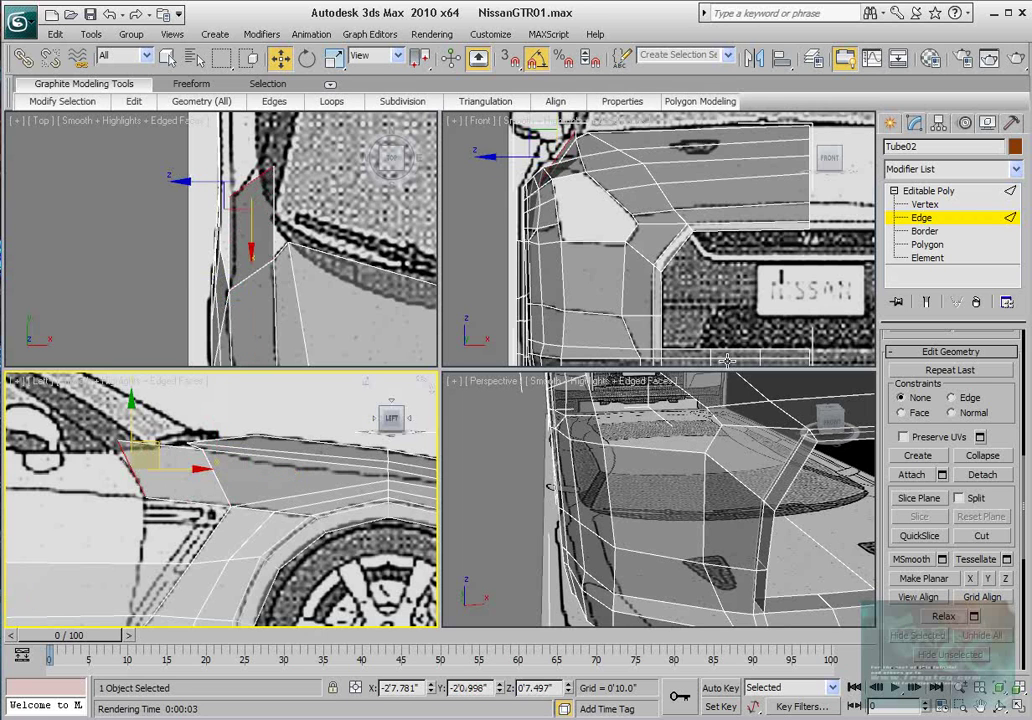
- Move the new polygon's two rear vertices in plan to follow the blueprint's fender outline beside the windshield pillar
{"action": "left_click", "coordinate": [925, 204]}
{"action": "left_click", "coordinate": [246, 215]}
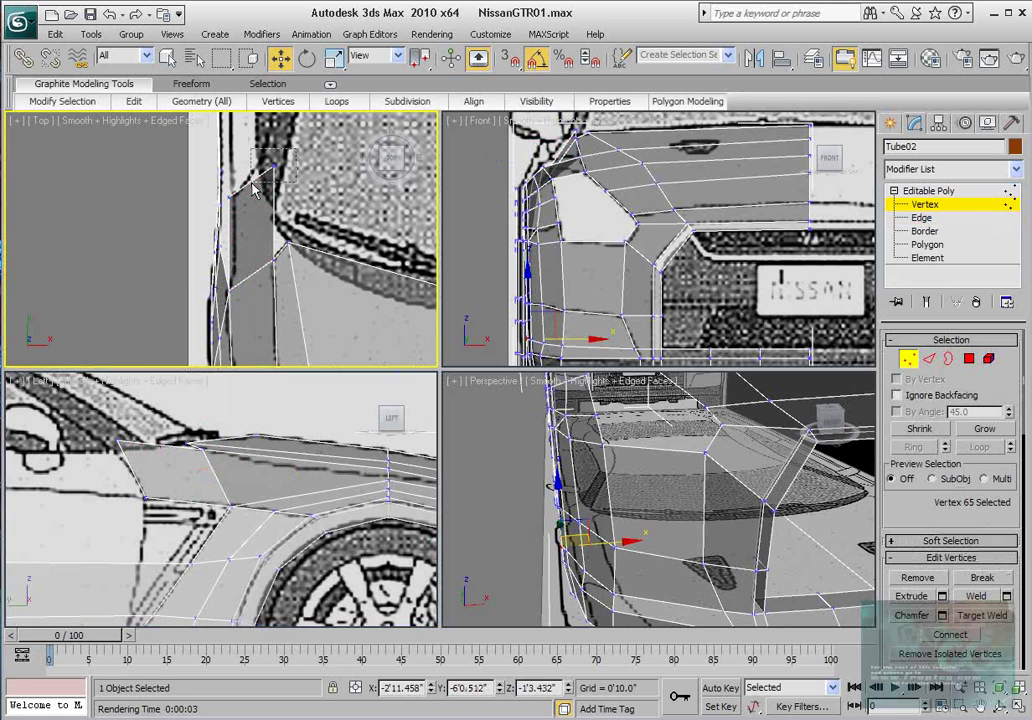
{"action": "left_click_drag", "start_coordinate": [271, 189], "coordinate": [246, 190]}
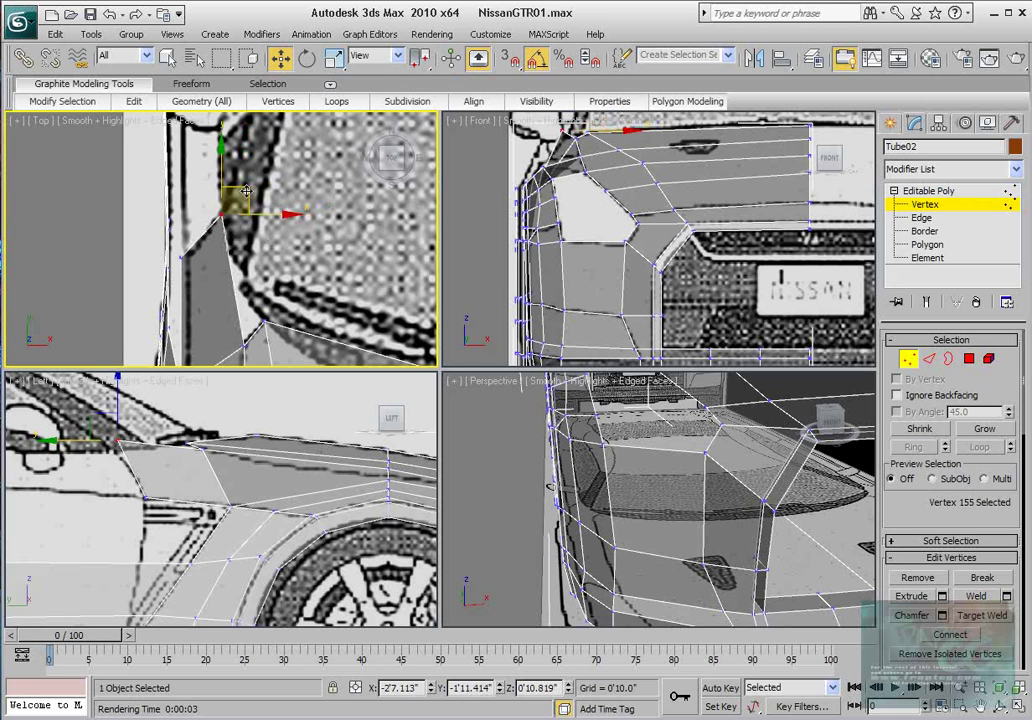
{"action": "left_click", "coordinate": [180, 256]}
{"action": "left_click_drag", "start_coordinate": [205, 242], "coordinate": [211, 243]}
{"action": "middle_click_drag", "start_coordinate": [193, 330], "coordinate": [193, 240]}
{"action": "left_click", "coordinate": [180, 298]}
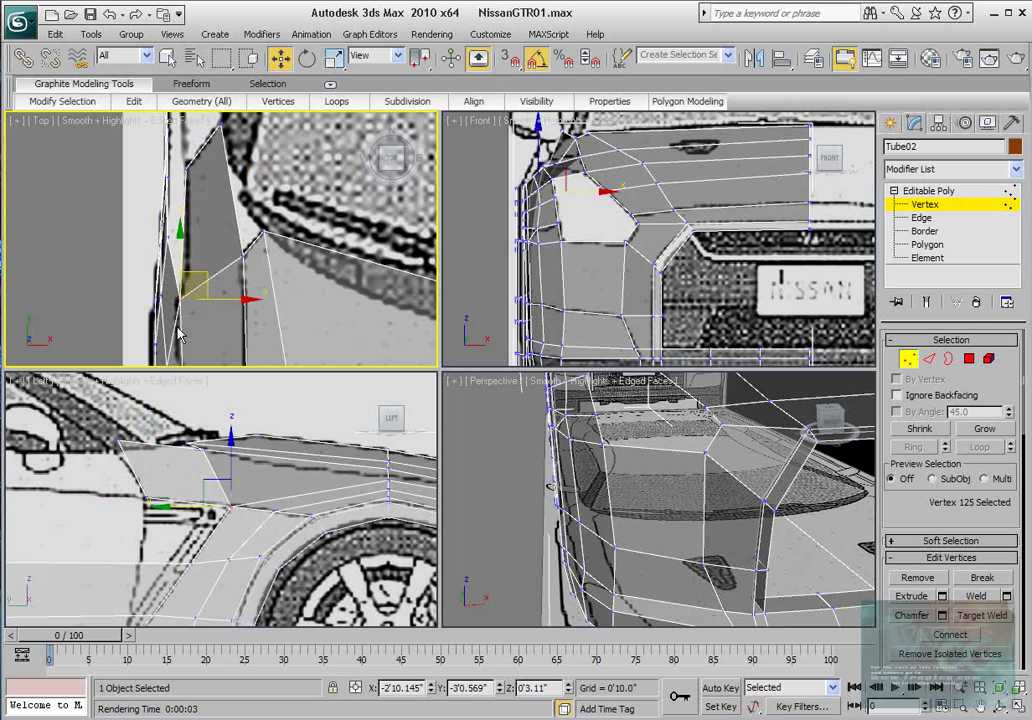
- Lower the new polygon's upper rear vertex in side view to the blueprint line at the windshield pillar's base
{"action": "scroll", "coordinate": [150, 460], "scroll_direction": "up", "scroll_amount": 2}
{"action": "left_click", "coordinate": [77, 413]}
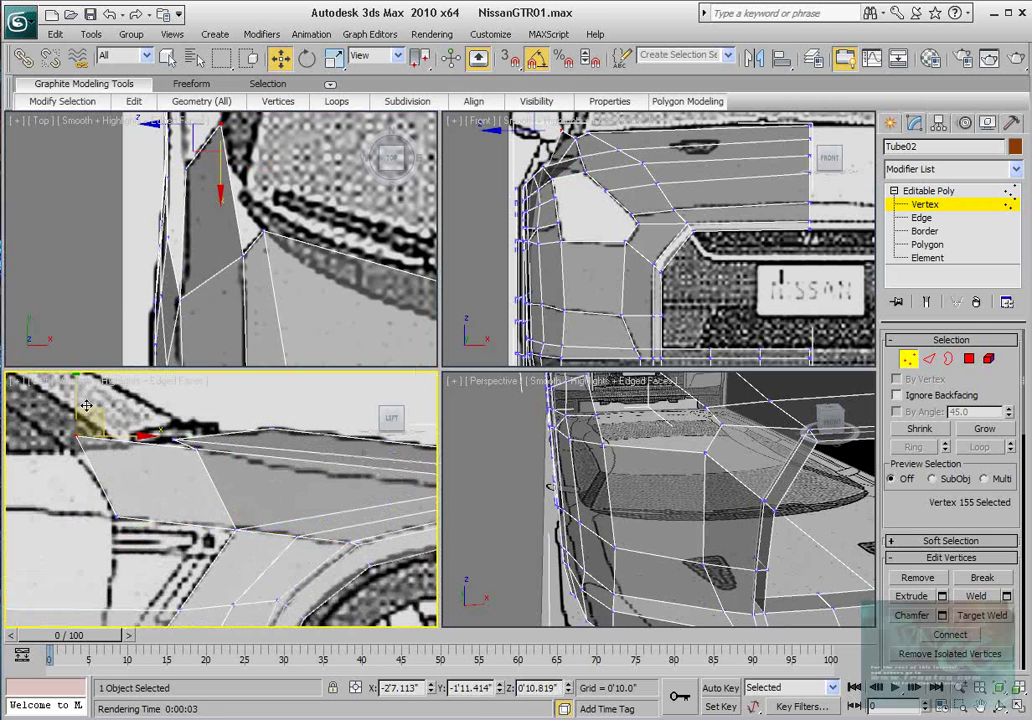
{"action": "left_click_drag", "start_coordinate": [73, 412], "coordinate": [73, 408]}
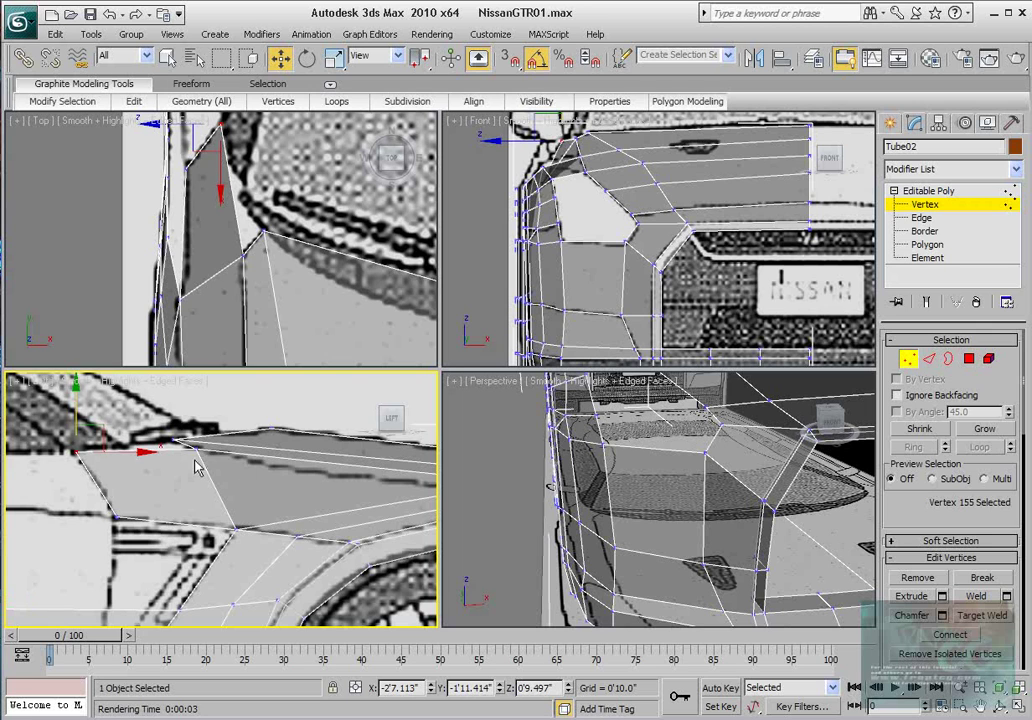
{"action": "scroll", "coordinate": [627, 248], "scroll_direction": "up", "scroll_amount": 3}
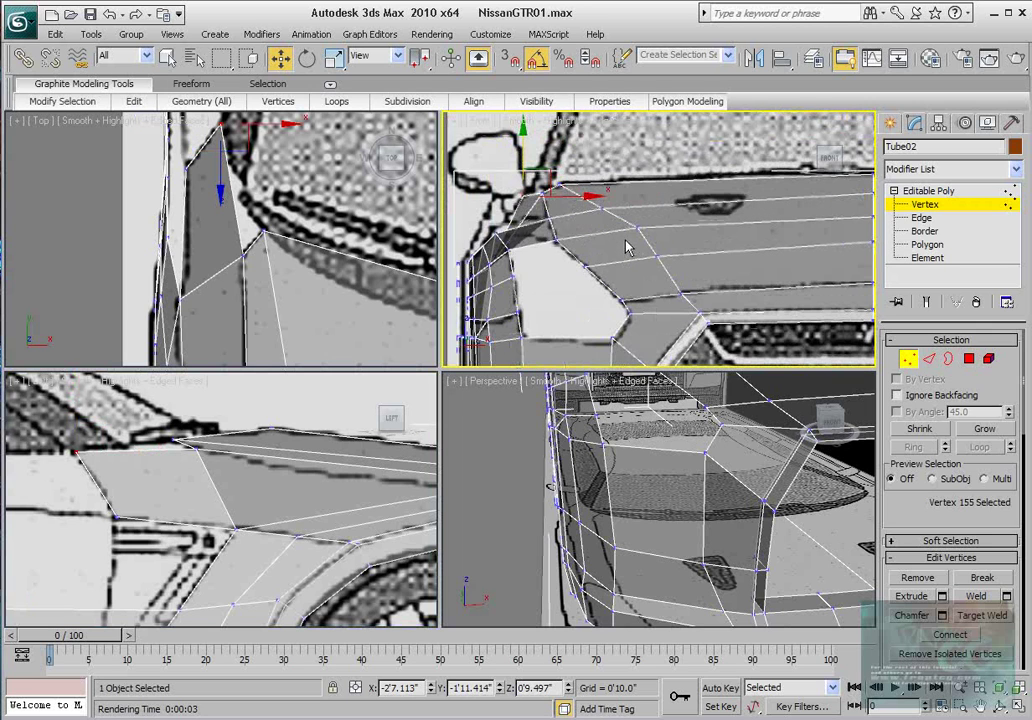
- Extend the short border edge at the hood's rear outer corner backward in plan toward the windshield
{"action": "middle_click_drag", "start_coordinate": [280, 230], "coordinate": [303, 277]}
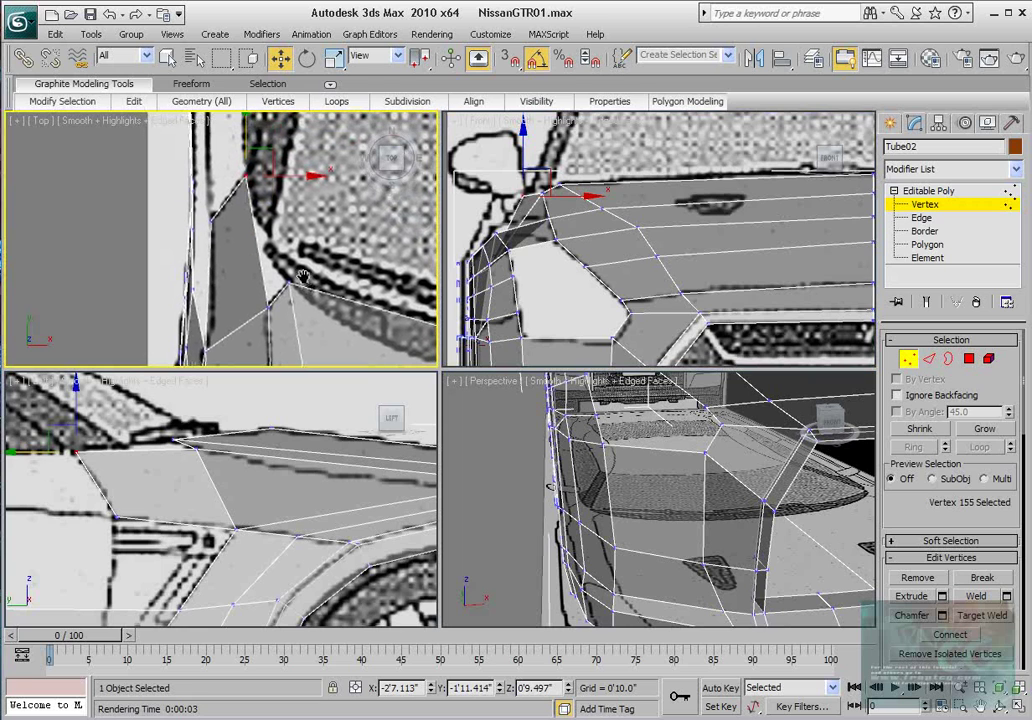
{"action": "left_click", "coordinate": [929, 360]}
{"action": "left_click", "coordinate": [279, 294]}
{"action": "left_click_drag", "start_coordinate": [292, 281], "coordinate": [292, 250], "text": "shift"}
- Target-weld the outer vertex of the extended hood corner edge to the fender's rear tip vertex
{"action": "left_click", "coordinate": [908, 360]}
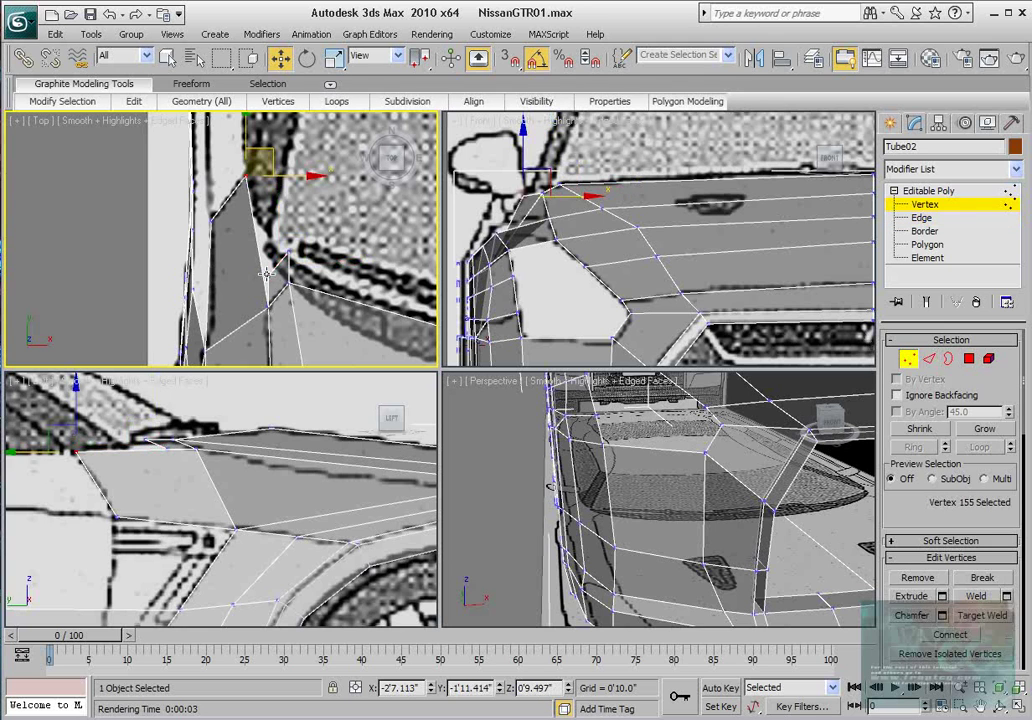
{"action": "left_click", "coordinate": [266, 273]}
{"action": "right_click", "coordinate": [266, 273]}
{"action": "left_click", "coordinate": [224, 385]}
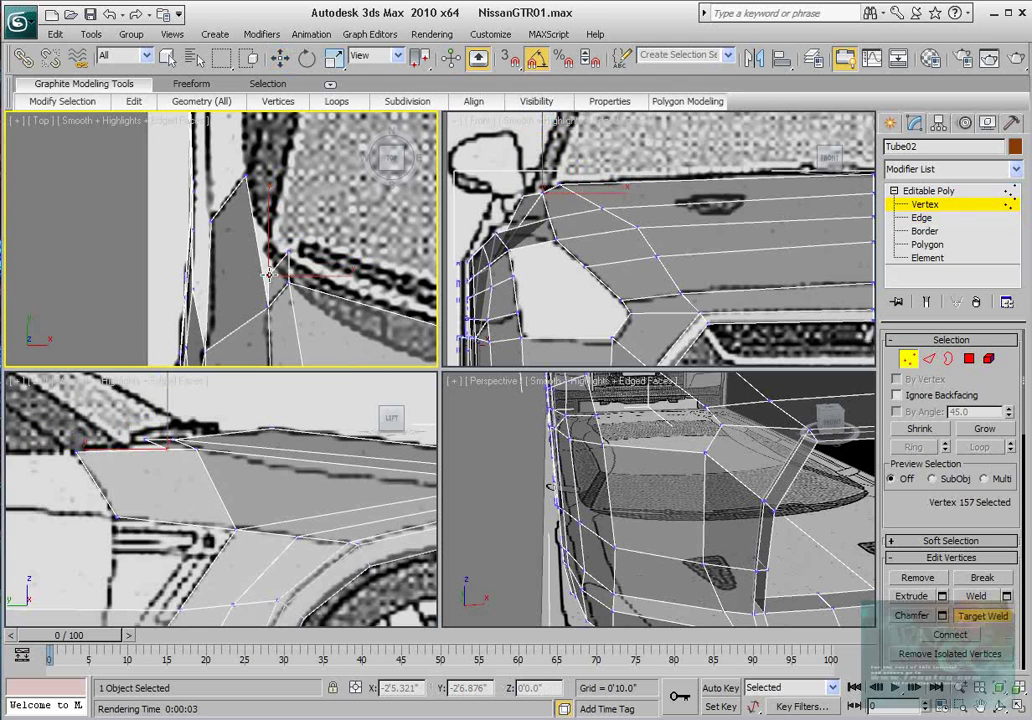
{"action": "left_click", "coordinate": [268, 275]}
{"action": "left_click", "coordinate": [245, 178]}
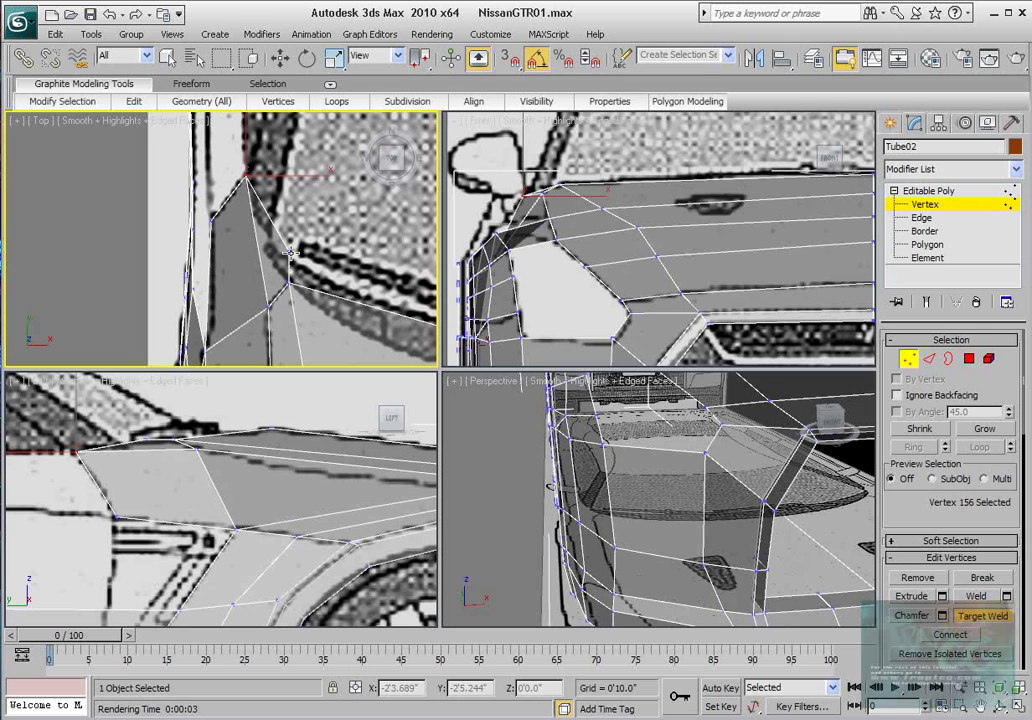
- Move the extension's remaining free vertex outward and back in plan to the windshield's lower corner
{"action": "key", "text": "w"}
{"action": "left_click", "coordinate": [289, 252]}
{"action": "left_click_drag", "start_coordinate": [316, 228], "coordinate": [297, 214]}
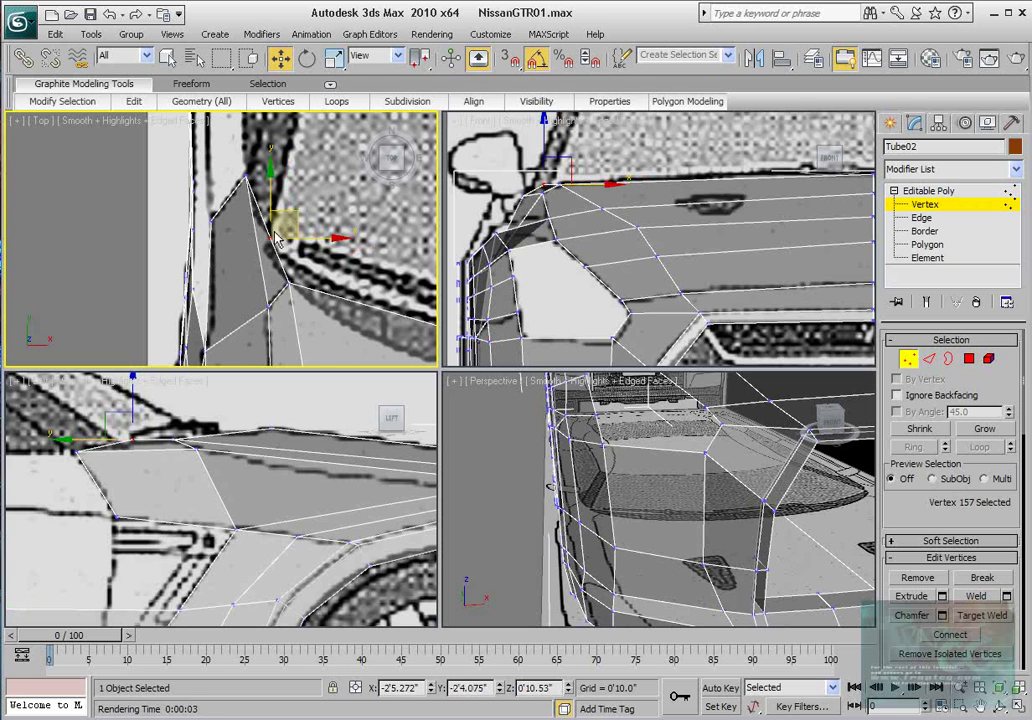
- Pull the fender's rear tip vertex forward in plan, level with the hood extension's outer vertex at the windshield corner
{"action": "middle_click_drag", "start_coordinate": [278, 238], "coordinate": [292, 198]}
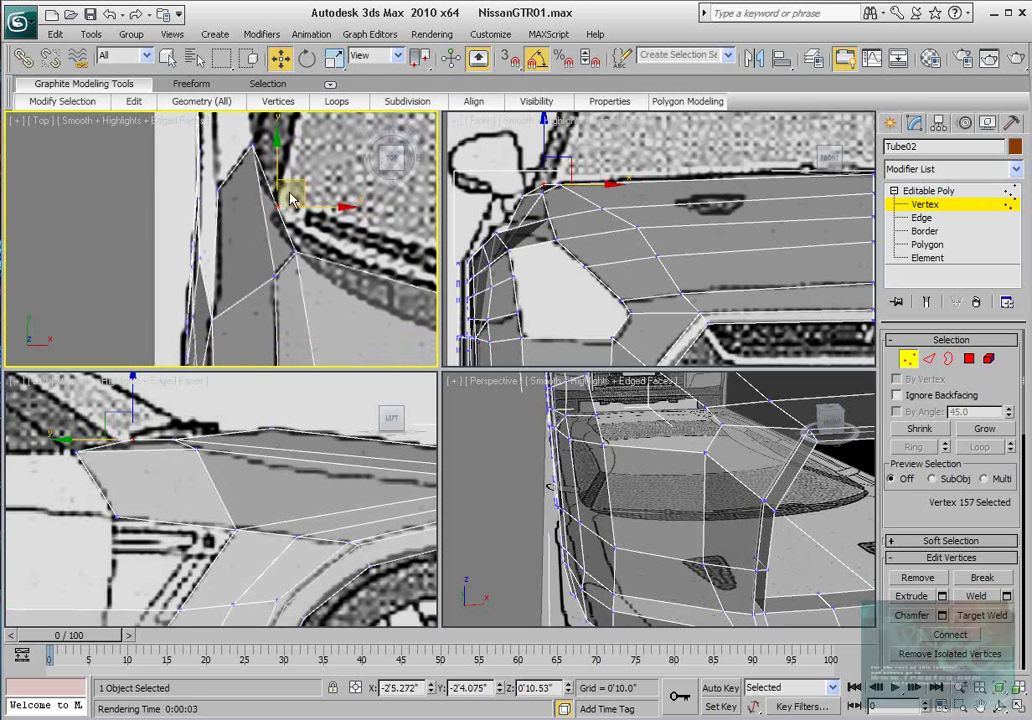
{"action": "middle_click_drag", "start_coordinate": [166, 506], "coordinate": [191, 502]}
{"action": "scroll", "coordinate": [188, 486], "scroll_direction": "down", "scroll_amount": 3}
{"action": "scroll", "coordinate": [191, 481], "scroll_direction": "up", "scroll_amount": 3}
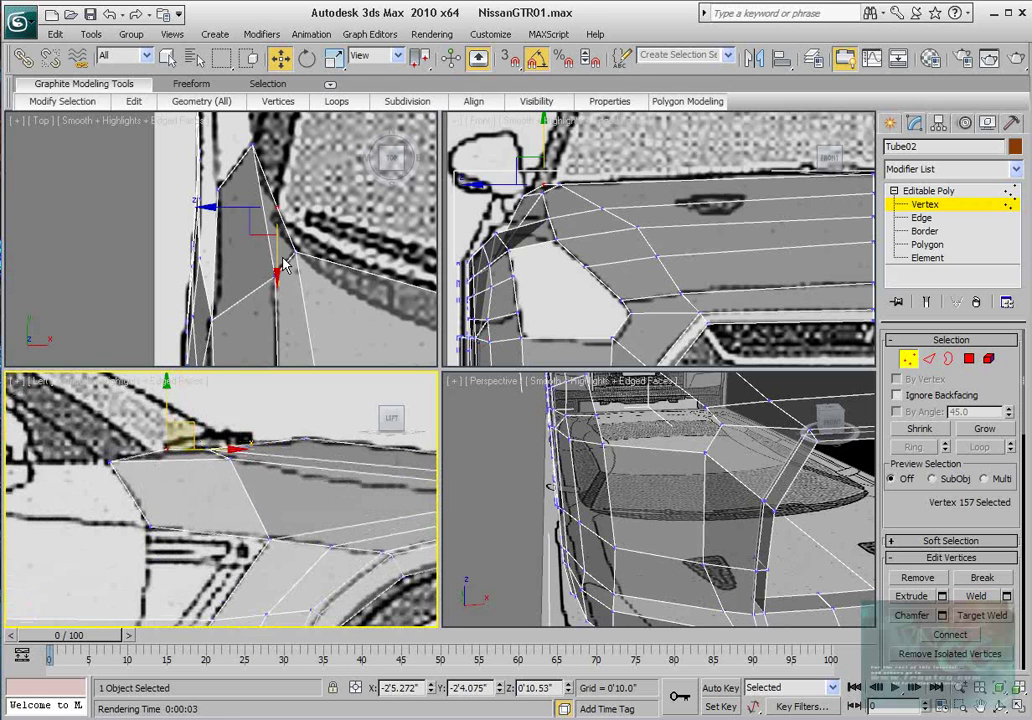
{"action": "right_click", "coordinate": [252, 147]}
{"action": "left_click", "coordinate": [252, 147]}
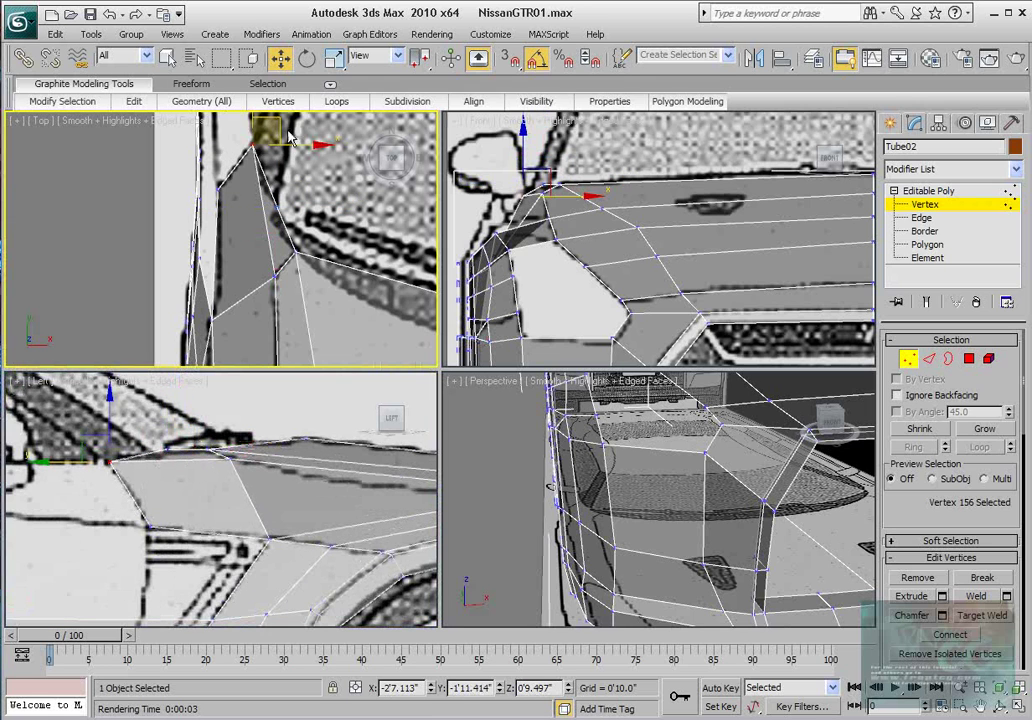
{"action": "left_click_drag", "start_coordinate": [280, 129], "coordinate": [284, 190]}
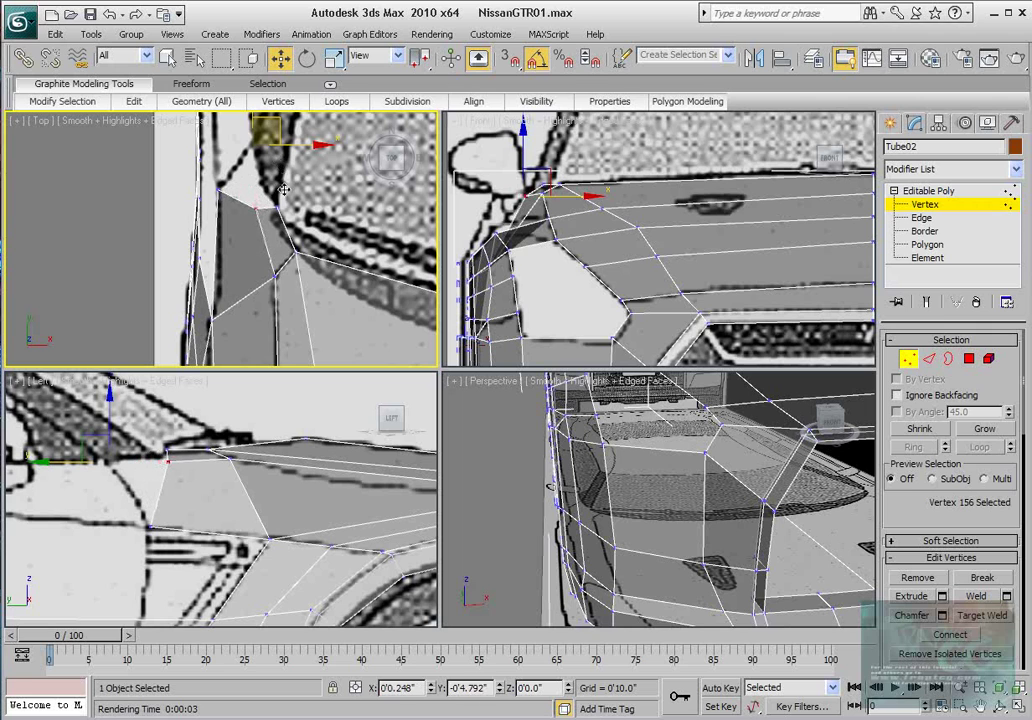
- Move the fender's outer rear vertex forward in plan and side view, following the blueprint's shoulder line above the vent
{"action": "left_click", "coordinate": [218, 190]}
{"action": "left_click_drag", "start_coordinate": [218, 145], "coordinate": [218, 174]}
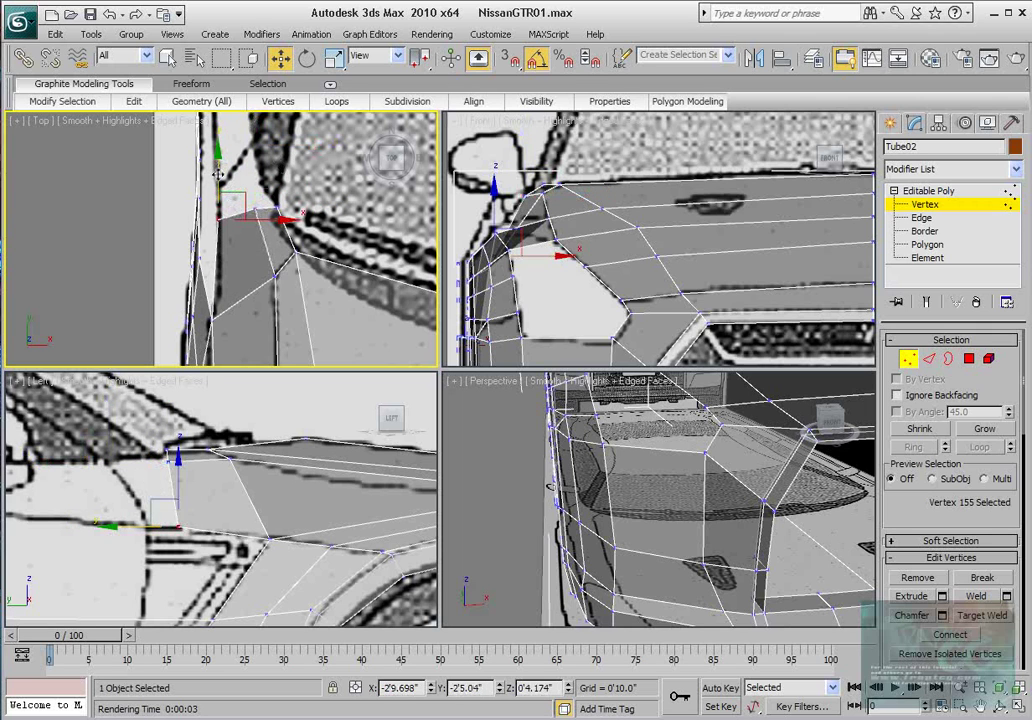
{"action": "middle_click_drag", "start_coordinate": [239, 310], "coordinate": [240, 320]}
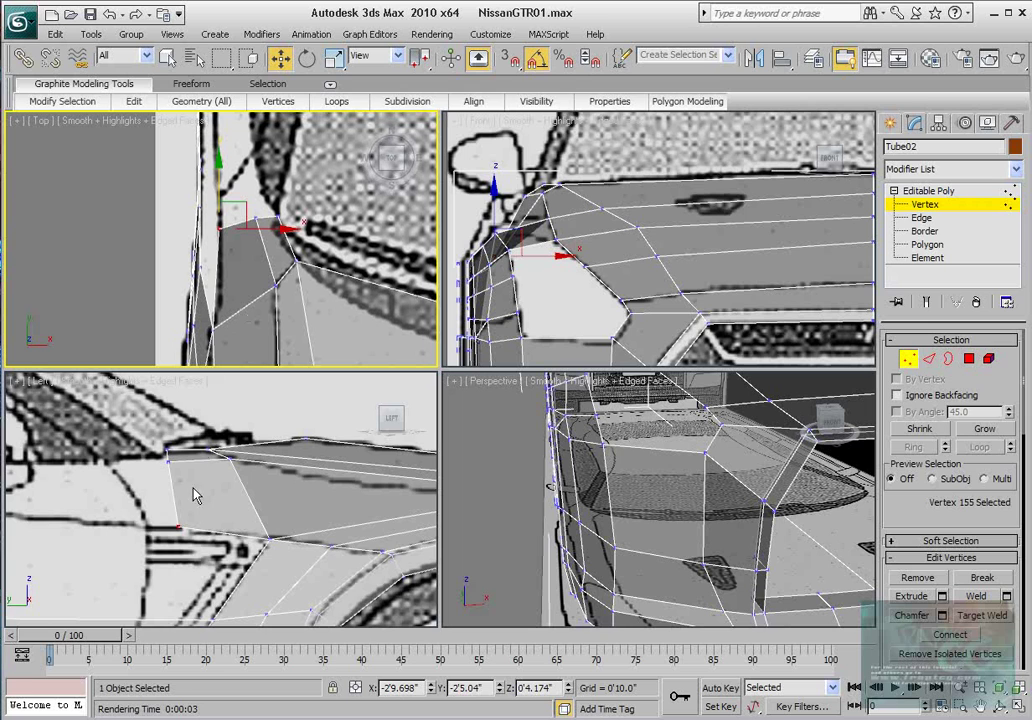
{"action": "scroll", "coordinate": [194, 495], "scroll_direction": "up", "scroll_amount": 2}
{"action": "left_click_drag", "start_coordinate": [197, 546], "coordinate": [214, 543]}
- Fine-tune the fender's inner rear vertex in plan and raise it slightly in side view
{"action": "left_click", "coordinate": [256, 218]}
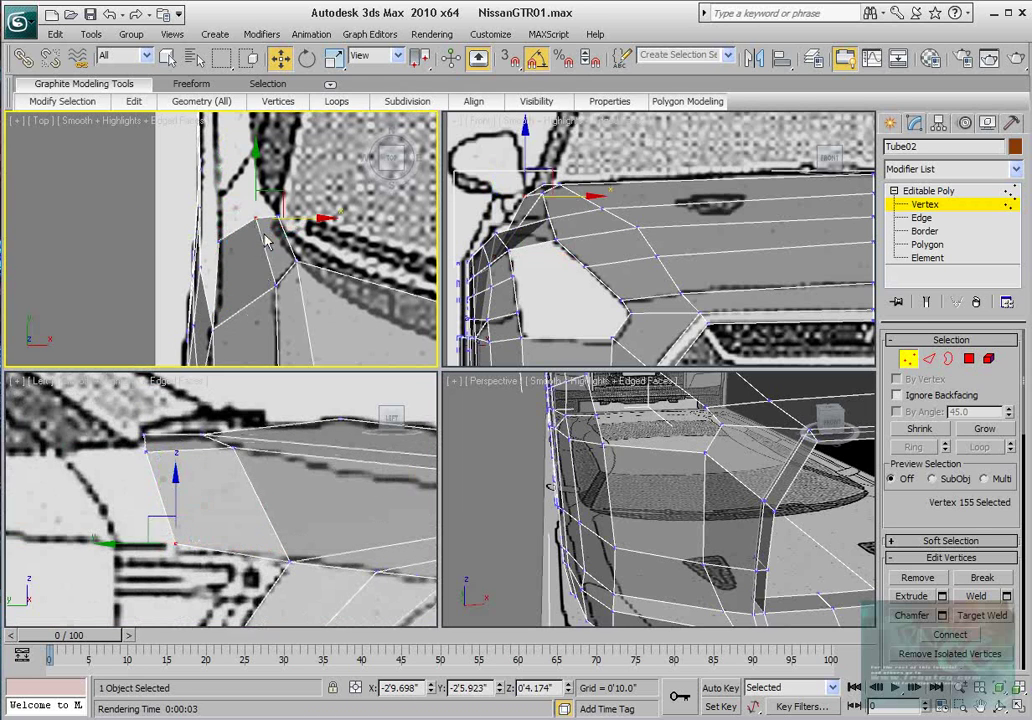
{"action": "left_click_drag", "start_coordinate": [267, 187], "coordinate": [266, 188]}
{"action": "middle_click_drag", "start_coordinate": [145, 449], "coordinate": [150, 453]}
{"action": "left_click_drag", "start_coordinate": [156, 412], "coordinate": [154, 407]}
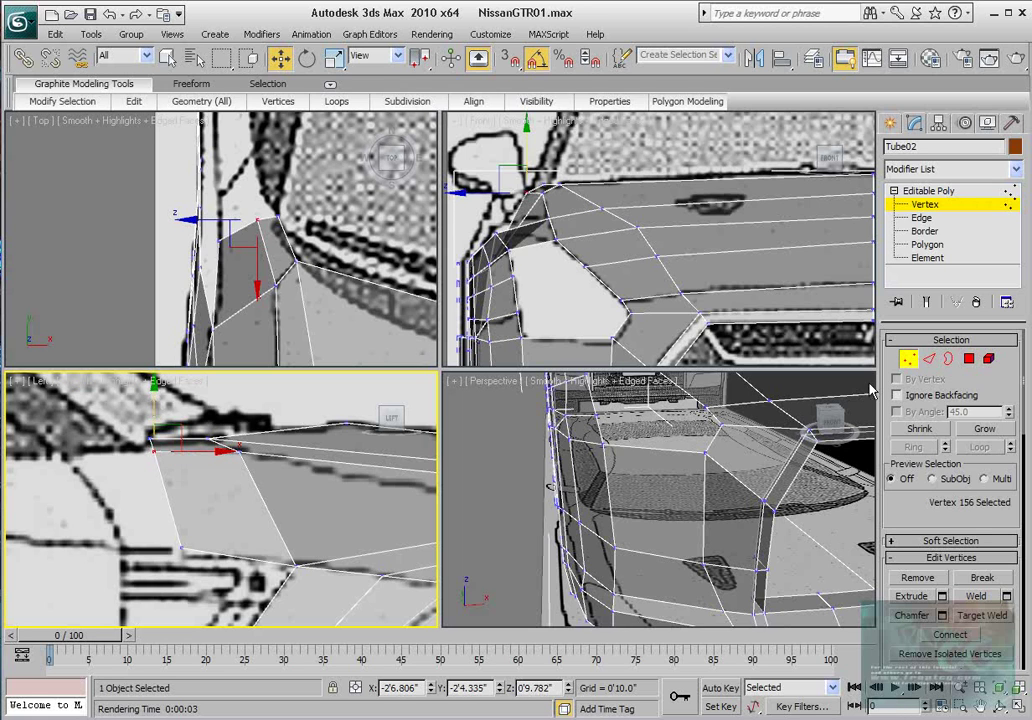
- Extend the fender's rear edge and the adjoining short hood-corner edge backward in plan along the windshield pillar
{"action": "left_click", "coordinate": [929, 358]}
{"action": "left_click", "coordinate": [239, 230]}
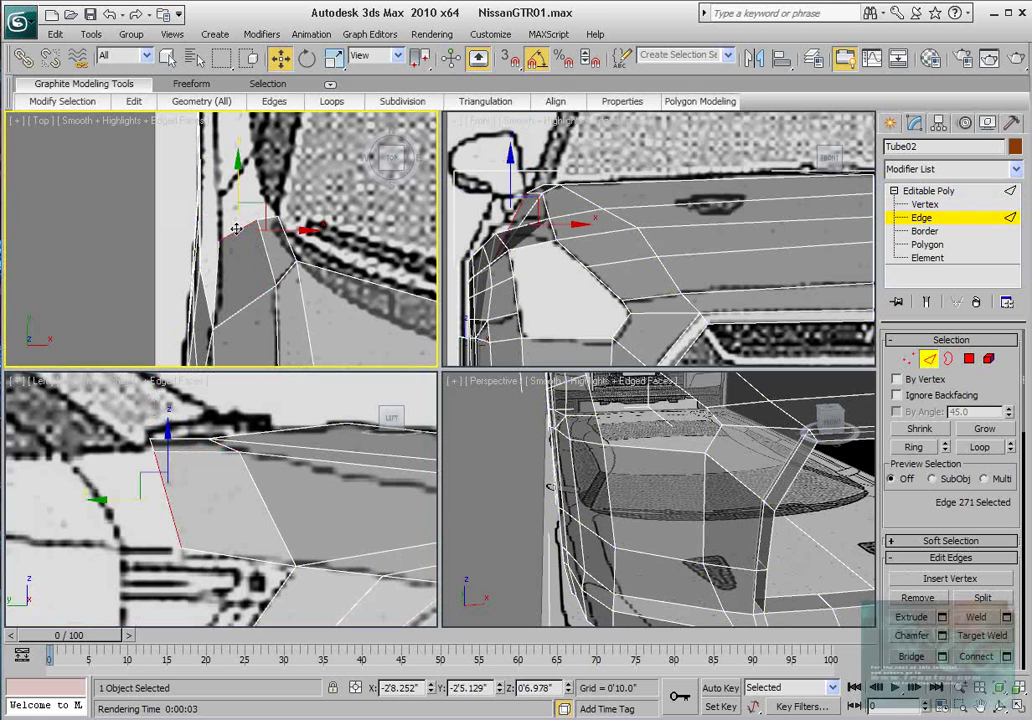
{"action": "left_click", "coordinate": [286, 232], "text": "ctrl"}
{"action": "key", "text": "ctrl+z"}
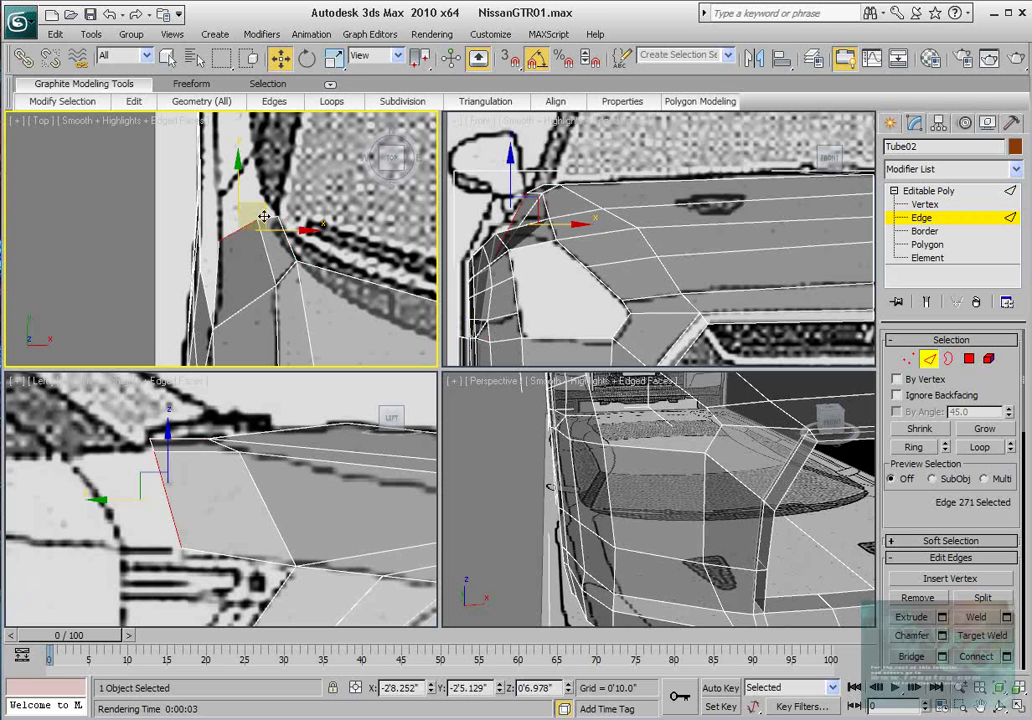
{"action": "left_click", "coordinate": [267, 217], "text": "ctrl"}
{"action": "left_click_drag", "start_coordinate": [254, 184], "coordinate": [259, 148], "text": "shift"}
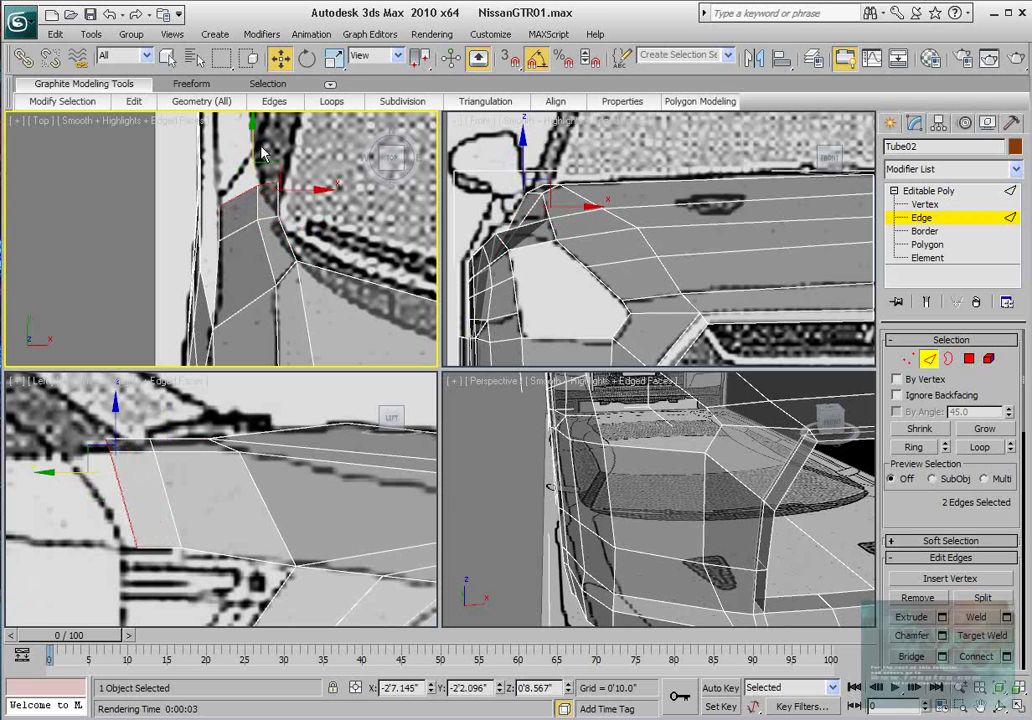
- Move the new strip's outer rear vertex backward in side view onto the front door seam above the vent
{"action": "left_click", "coordinate": [907, 358]}
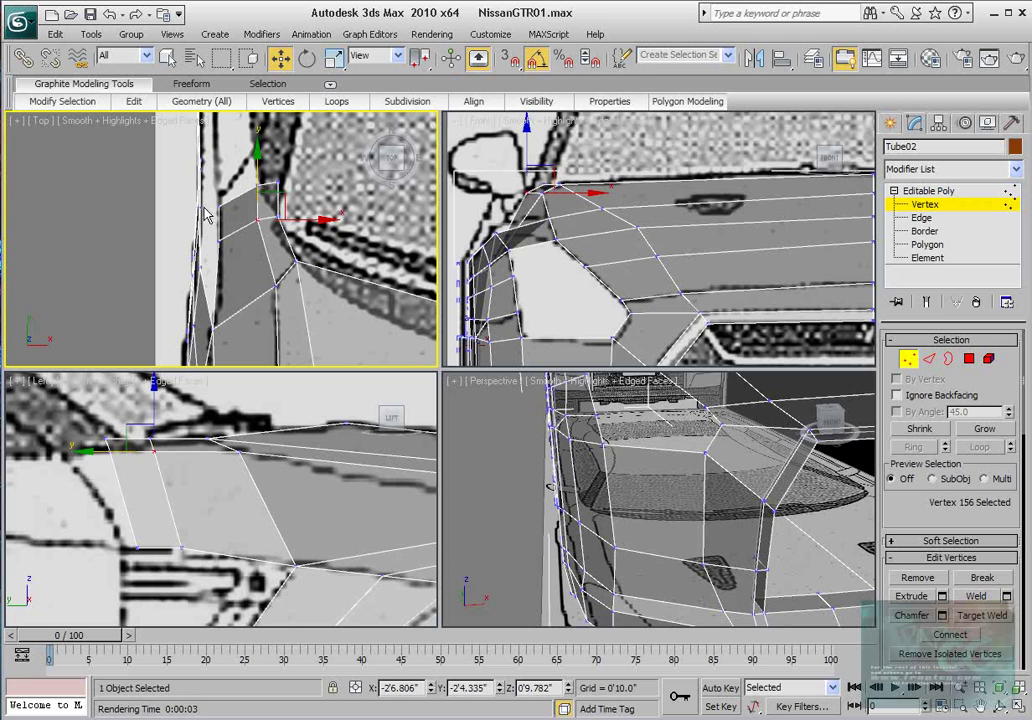
{"action": "left_click_drag", "start_coordinate": [229, 211], "coordinate": [214, 218]}
{"action": "left_click", "coordinate": [240, 173]}
{"action": "middle_click_drag", "start_coordinate": [158, 550], "coordinate": [181, 546]}
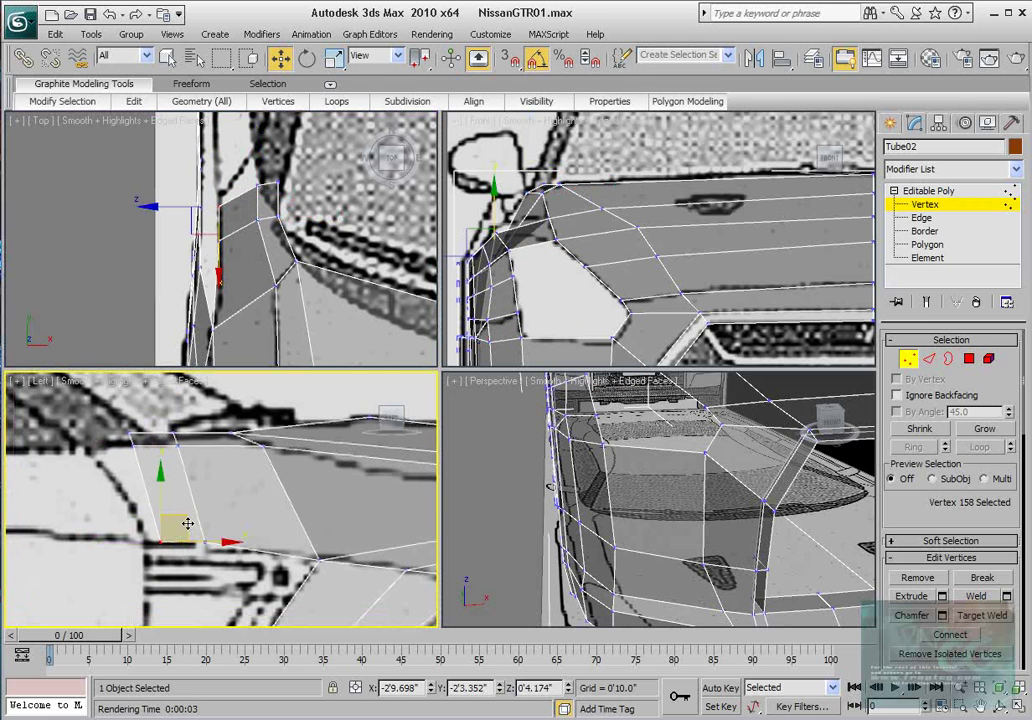
{"action": "left_click_drag", "start_coordinate": [188, 523], "coordinate": [161, 524]}
- Move the new strip's middle rear vertex back into a tip and its inner rear vertex outward along the windshield pillar in plan
{"action": "left_click_drag", "start_coordinate": [247, 183], "coordinate": [288, 146]}
{"action": "left_click", "coordinate": [268, 179]}
{"action": "left_click", "coordinate": [280, 182]}
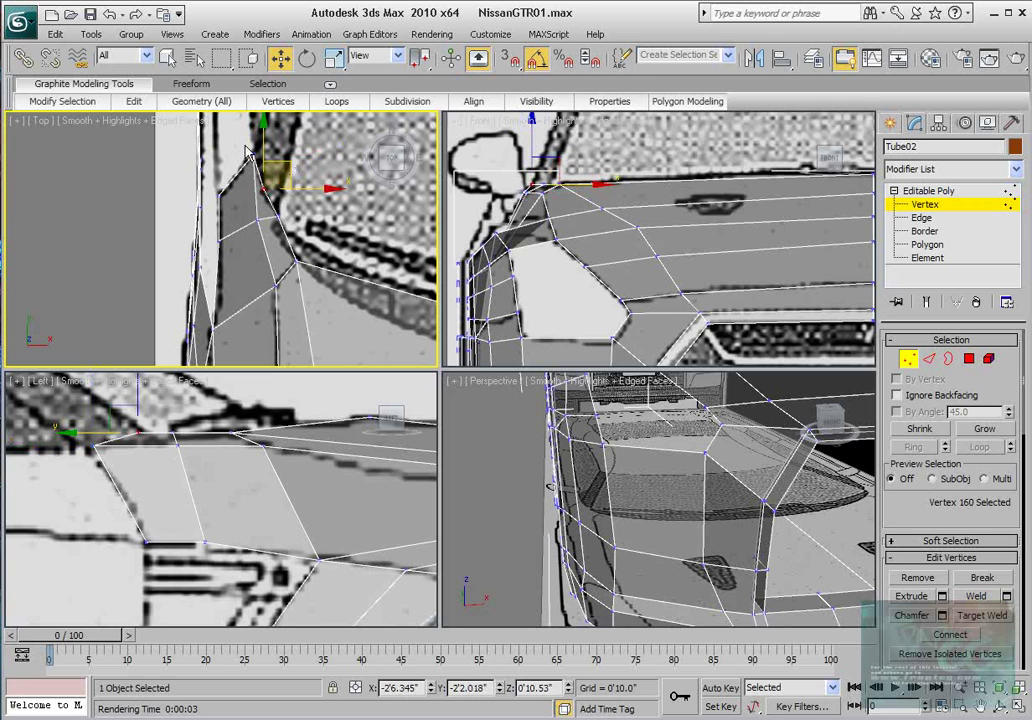
{"action": "left_click", "coordinate": [279, 145]}
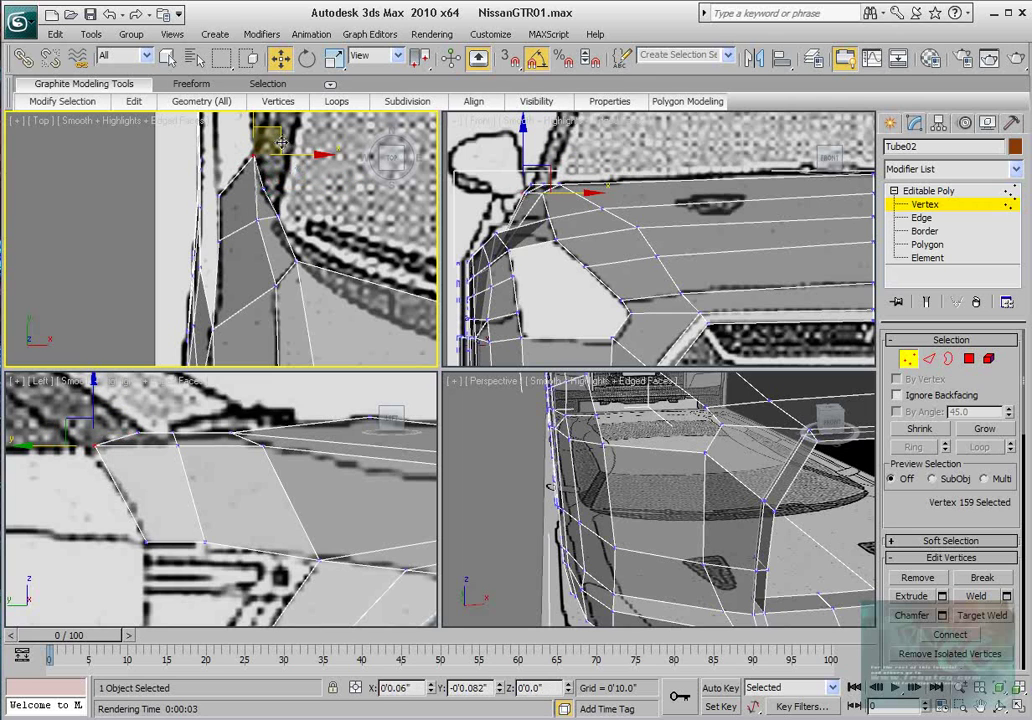
{"action": "left_click", "coordinate": [276, 180]}
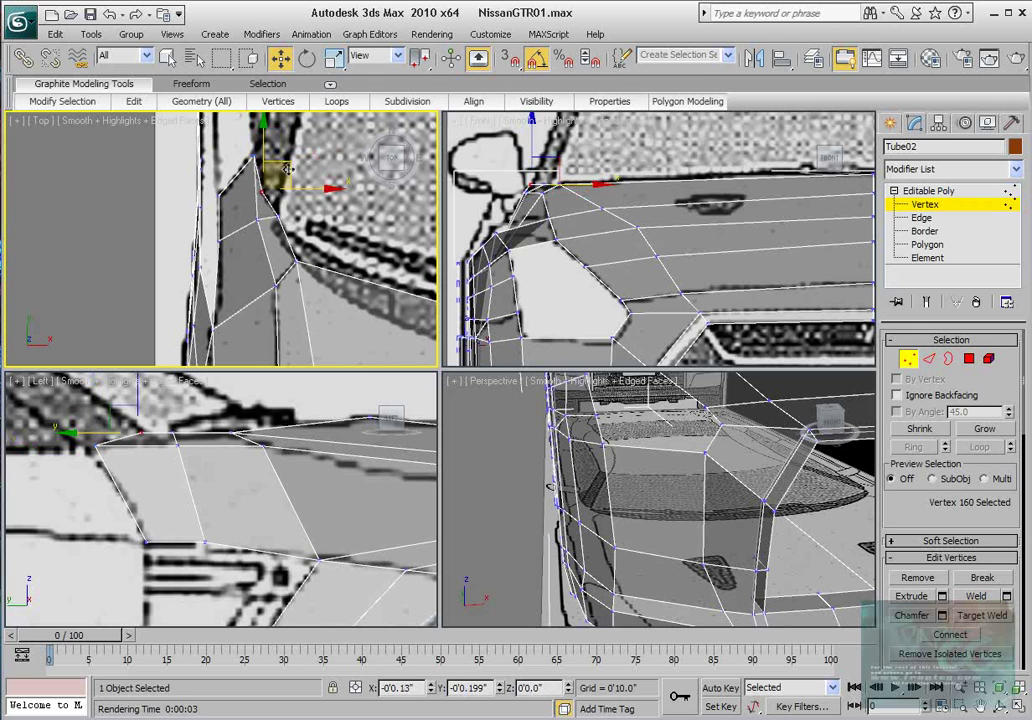
{"action": "left_click_drag", "start_coordinate": [289, 167], "coordinate": [284, 170]}
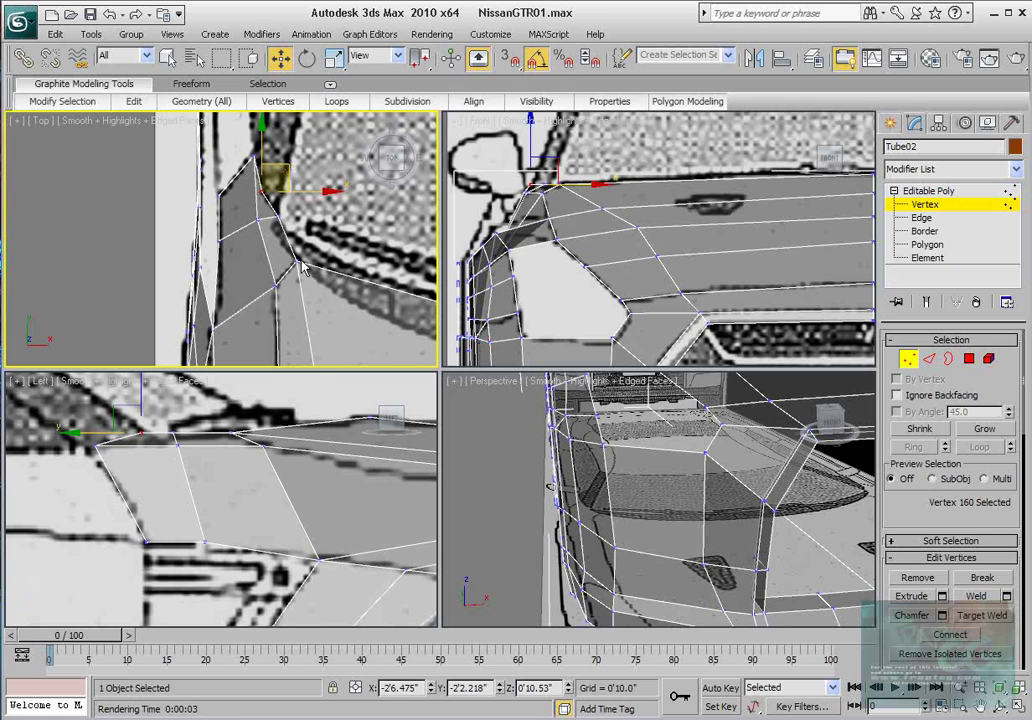
- Lower the fender's rear tip vertex in side view and shift it back to the blueprint's corner at the pillar base
{"action": "scroll", "coordinate": [234, 503], "scroll_direction": "up", "scroll_amount": 2}
{"action": "middle_click_drag", "start_coordinate": [121, 467], "coordinate": [188, 486]}
{"action": "left_click", "coordinate": [109, 442]}
{"action": "left_click_drag", "start_coordinate": [109, 400], "coordinate": [109, 409]}
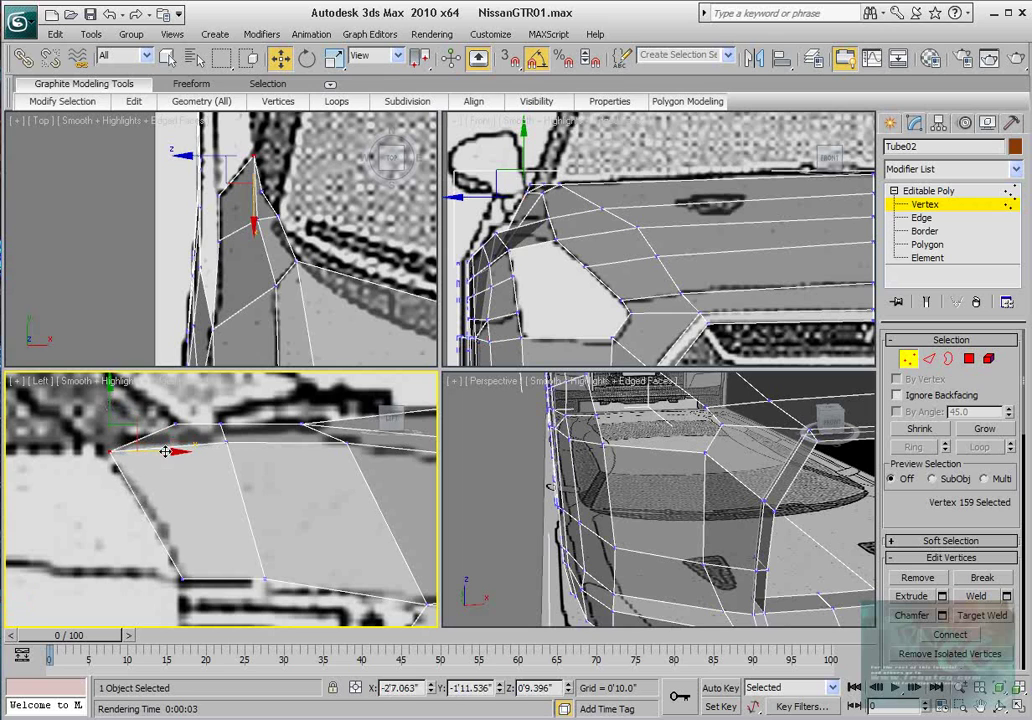
{"action": "left_click_drag", "start_coordinate": [167, 456], "coordinate": [162, 455]}
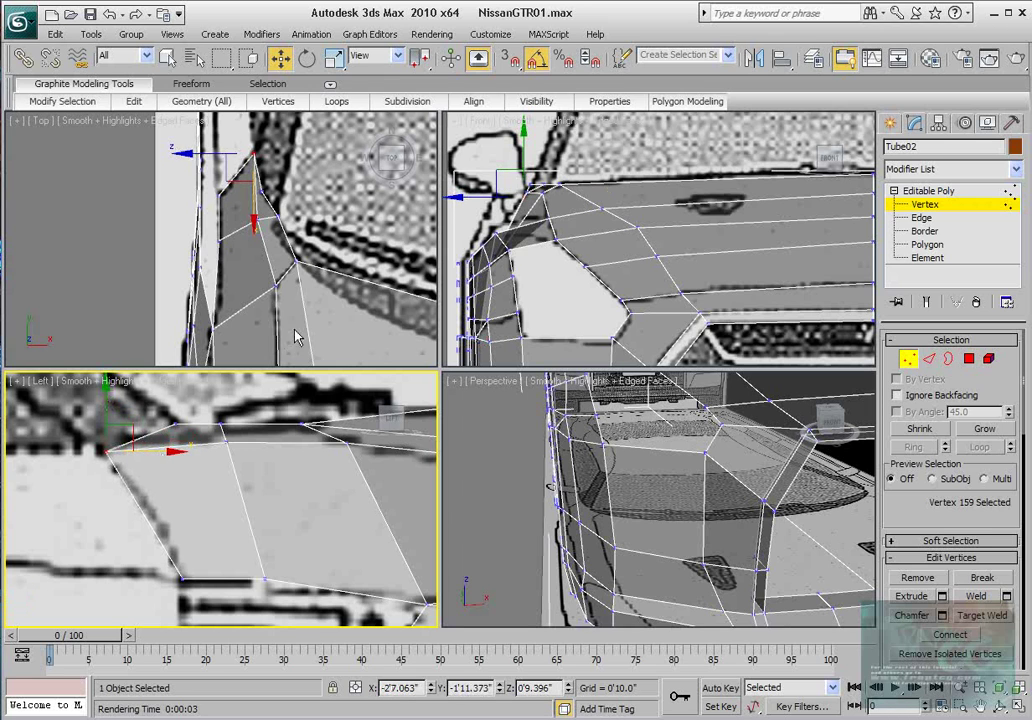
- Nudge the two inner fender vertices beside the hood's rear corner in plan to even out the seam
{"action": "middle_click_drag", "start_coordinate": [264, 307], "coordinate": [260, 272]}
{"action": "left_click", "coordinate": [272, 251]}
{"action": "left_click_drag", "start_coordinate": [298, 235], "coordinate": [293, 234]}
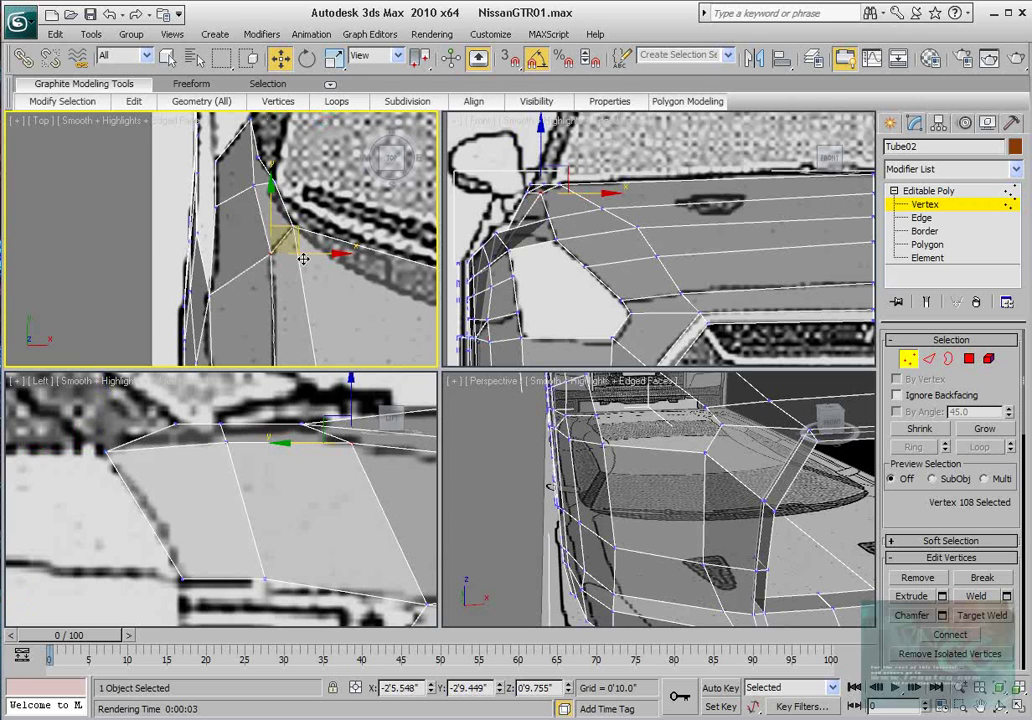
{"action": "left_click", "coordinate": [256, 185]}
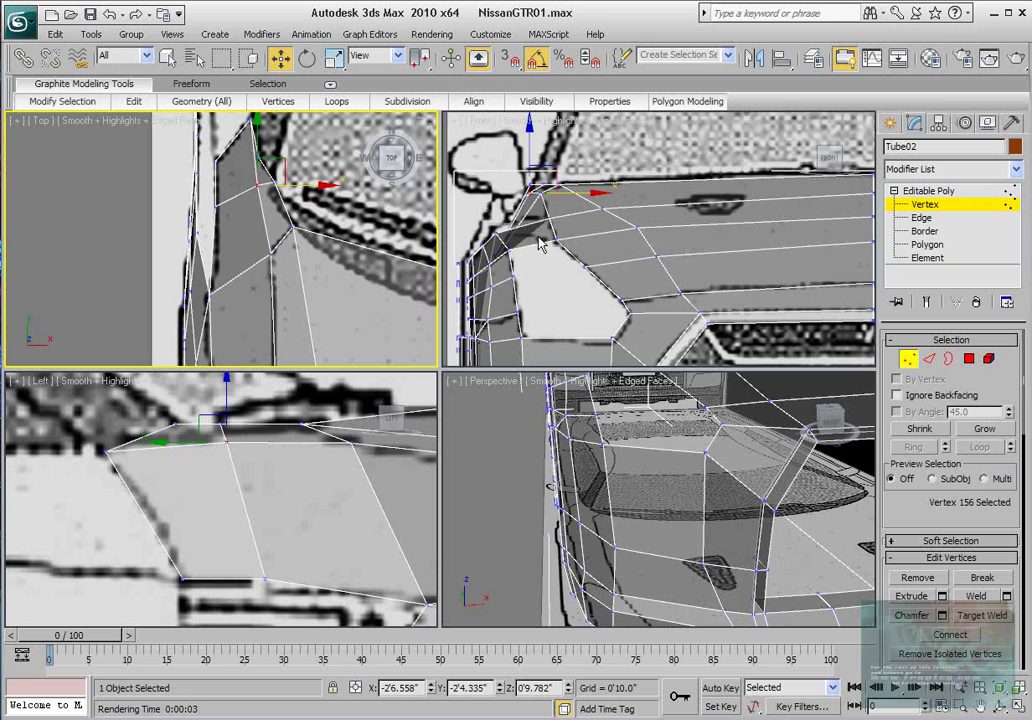
- Examine the extended fender and hood corner in the perspective and side views against the blueprints
{"action": "middle_click_drag", "start_coordinate": [584, 229], "coordinate": [613, 253]}
{"action": "middle_click_drag", "start_coordinate": [255, 466], "coordinate": [191, 454]}
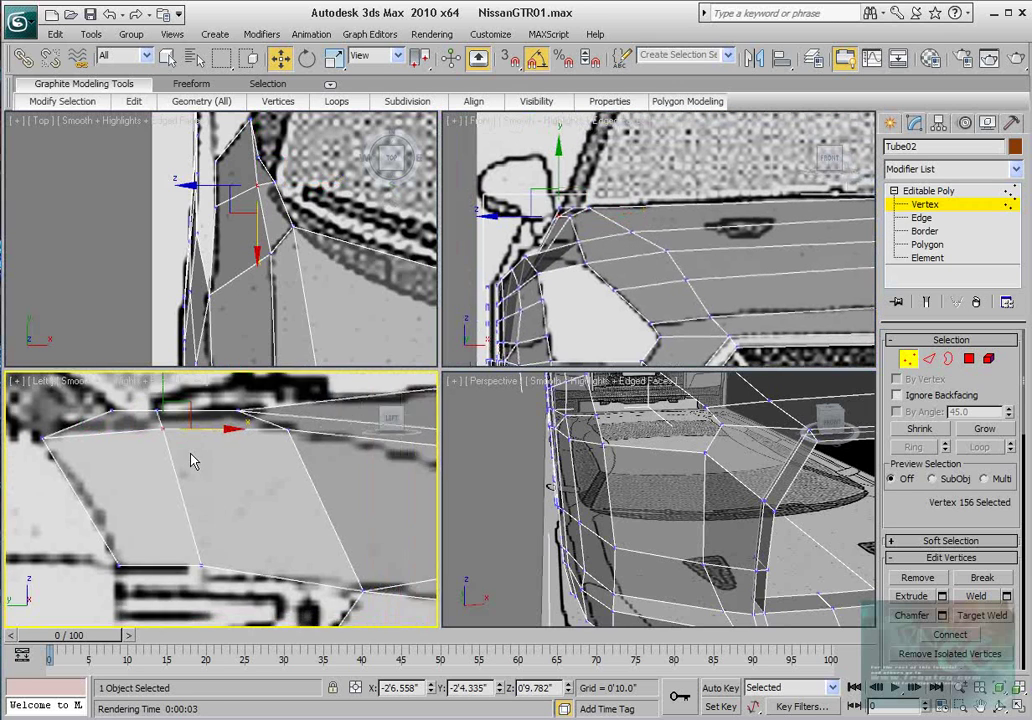
{"action": "scroll", "coordinate": [191, 454], "scroll_direction": "down", "scroll_amount": 3}
{"action": "scroll", "coordinate": [713, 481], "scroll_direction": "down", "scroll_amount": 4}
{"action": "scroll", "coordinate": [713, 483], "scroll_direction": "up", "scroll_amount": 8}
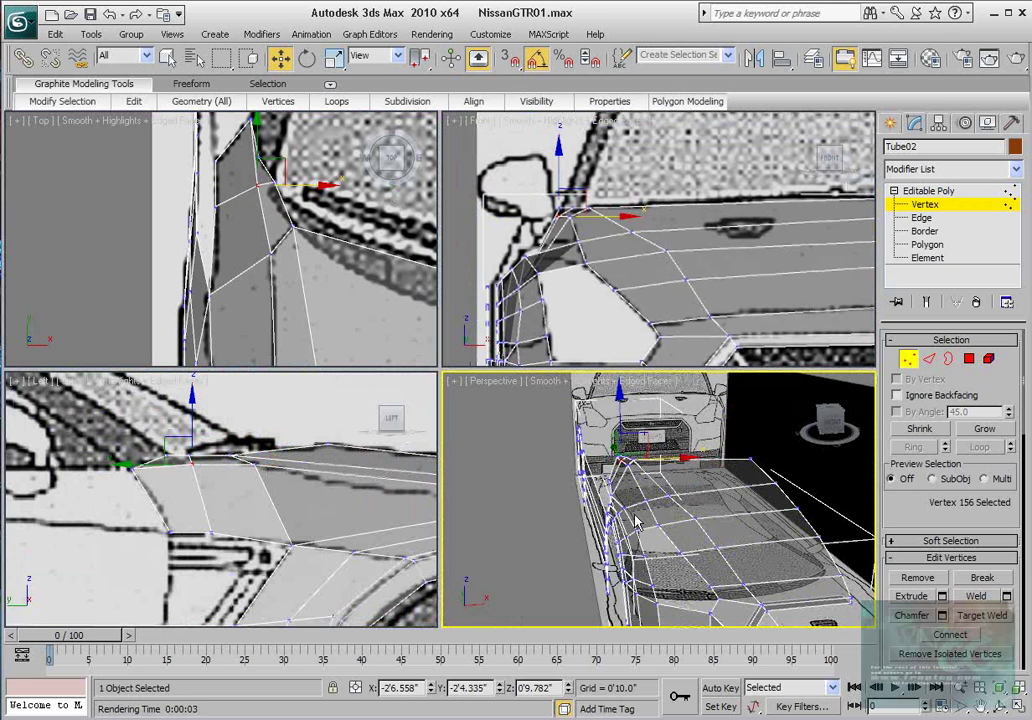
{"action": "middle_click_drag", "start_coordinate": [654, 491], "coordinate": [648, 491], "text": "alt"}
{"action": "scroll", "coordinate": [256, 508], "scroll_direction": "down", "scroll_amount": 2}
{"action": "middle_click_drag", "start_coordinate": [256, 508], "coordinate": [205, 497]}
{"action": "scroll", "coordinate": [208, 492], "scroll_direction": "up", "scroll_amount": 2}
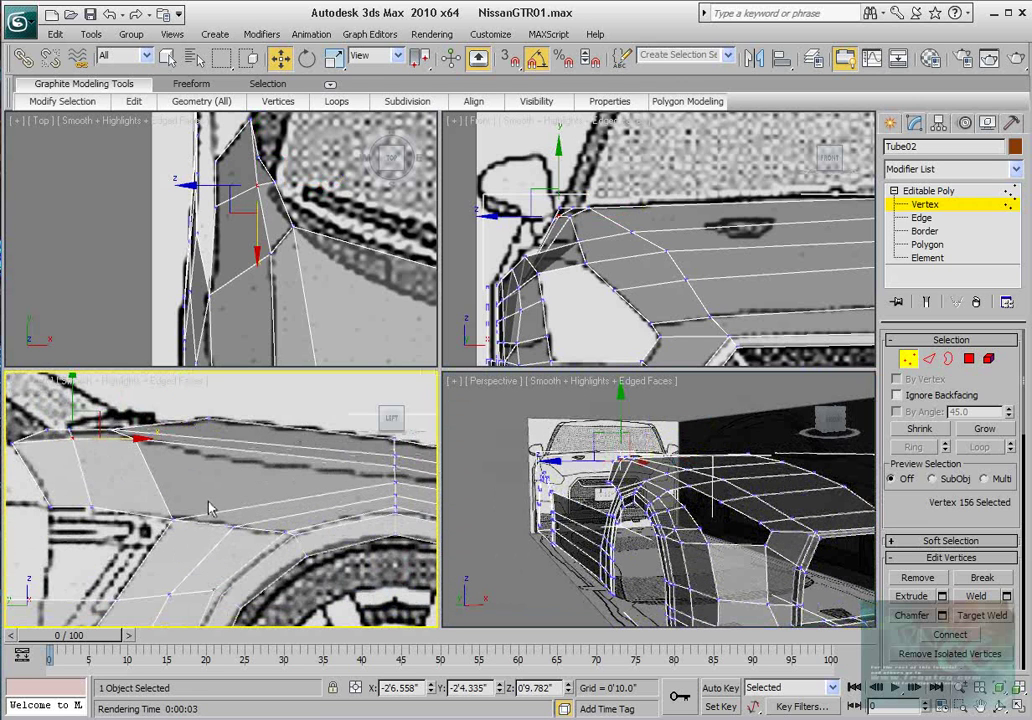
{"action": "middle_click_drag", "start_coordinate": [210, 508], "coordinate": [207, 501]}
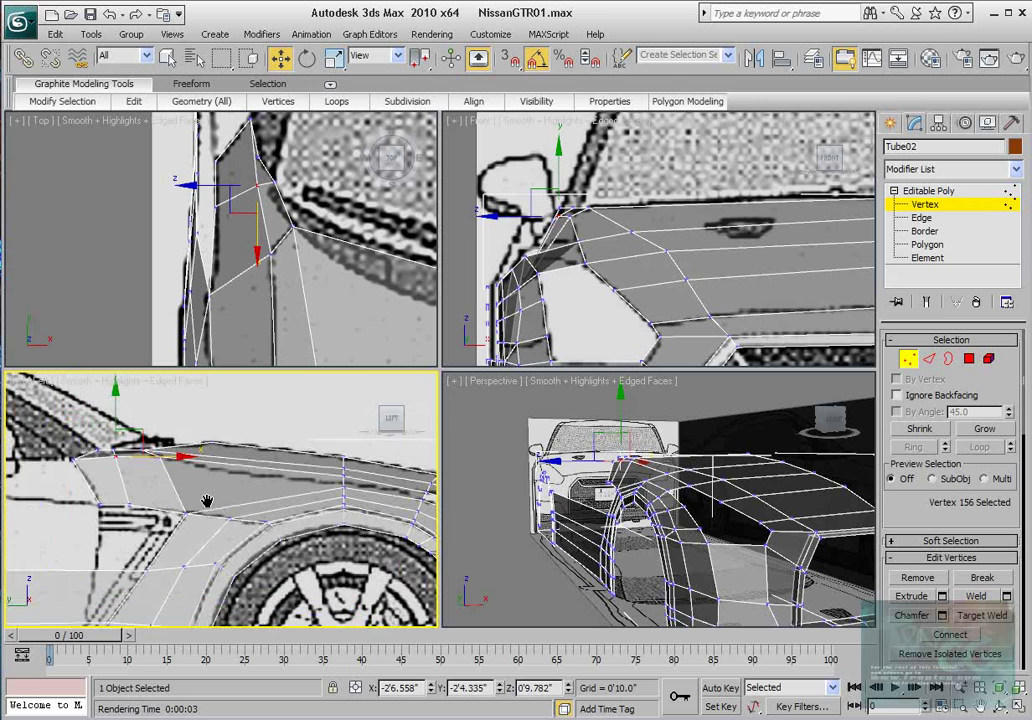
{"action": "scroll", "coordinate": [237, 500], "scroll_direction": "down", "scroll_amount": 2}
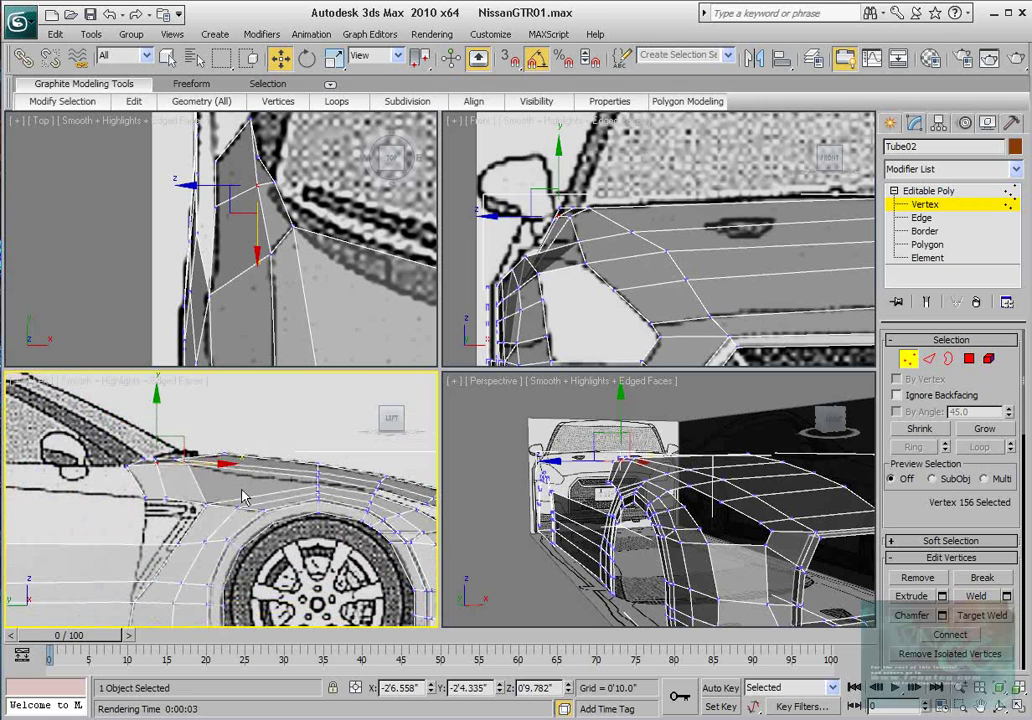
- Extend the fender's rear edge at the front door seam backward in side view across the door's upper part
{"action": "middle_click_drag", "start_coordinate": [255, 476], "coordinate": [385, 444]}
{"action": "scroll", "coordinate": [270, 444], "scroll_direction": "up", "scroll_amount": 4}
{"action": "key", "text": "2"}
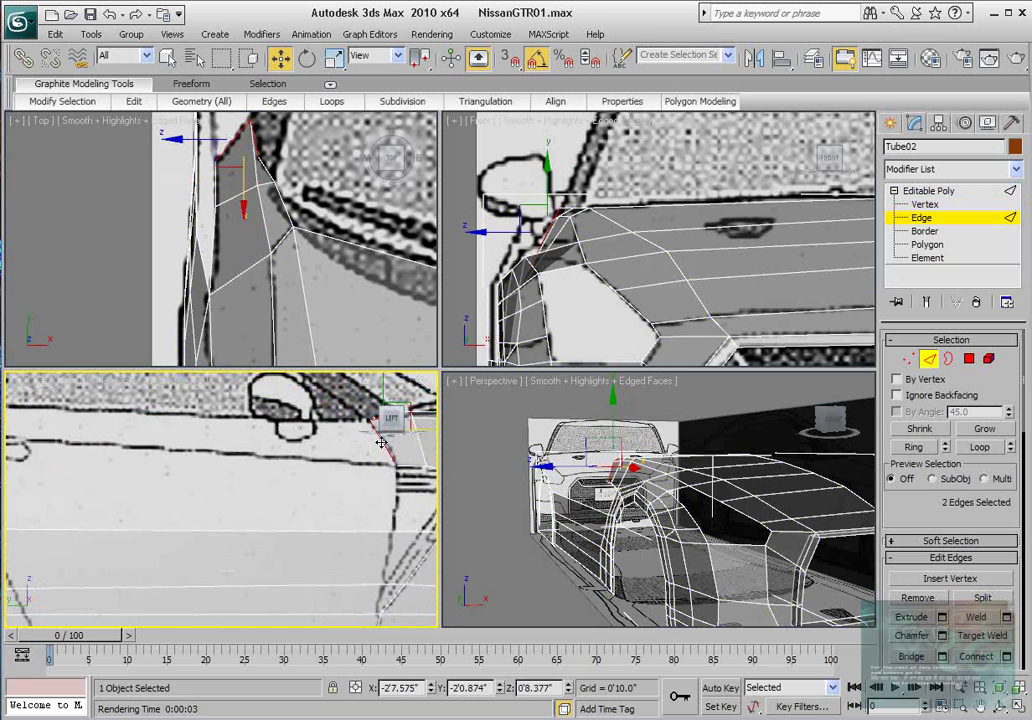
{"action": "left_click", "coordinate": [381, 442]}
{"action": "scroll", "coordinate": [223, 270], "scroll_direction": "down", "scroll_amount": 2}
{"action": "scroll", "coordinate": [160, 485], "scroll_direction": "down", "scroll_amount": 3}
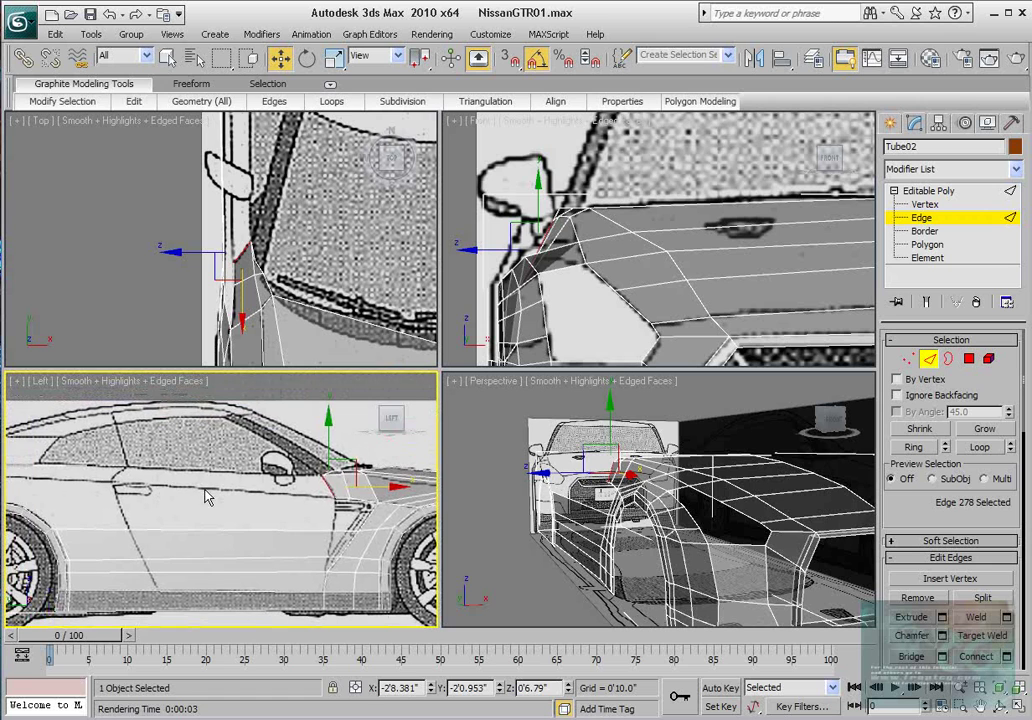
{"action": "left_click_drag", "start_coordinate": [356, 470], "coordinate": [137, 452], "text": "shift"}
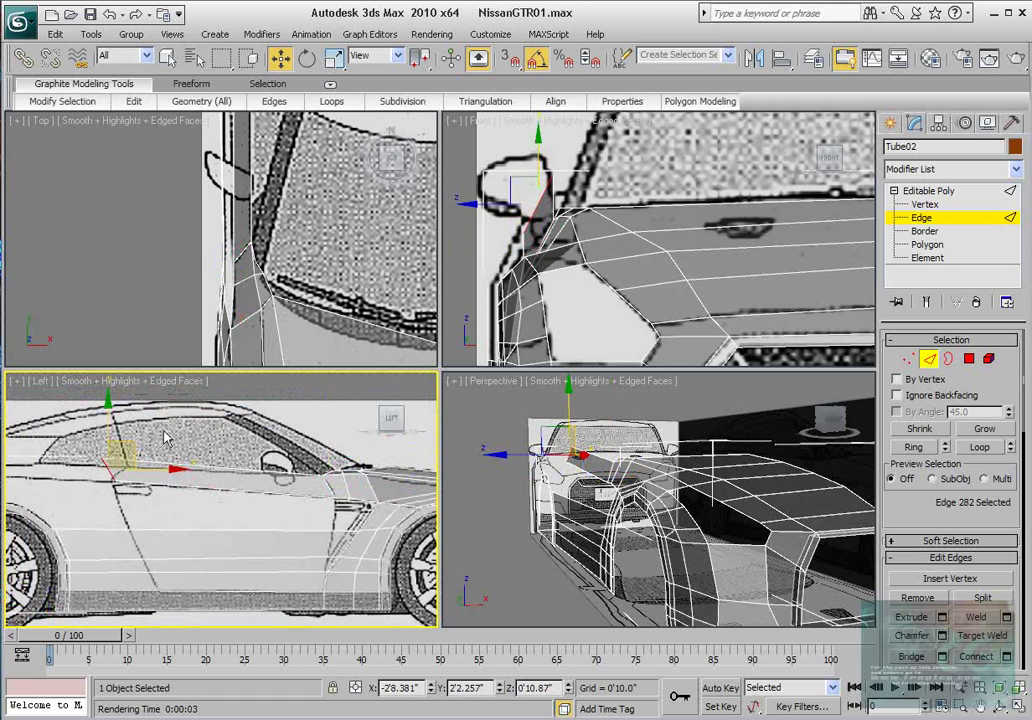
- Position the door strip's rear edge near the rear door seam, with its upper vertex at the side window's base line
{"action": "scroll", "coordinate": [250, 427], "scroll_direction": "up", "scroll_amount": 5}
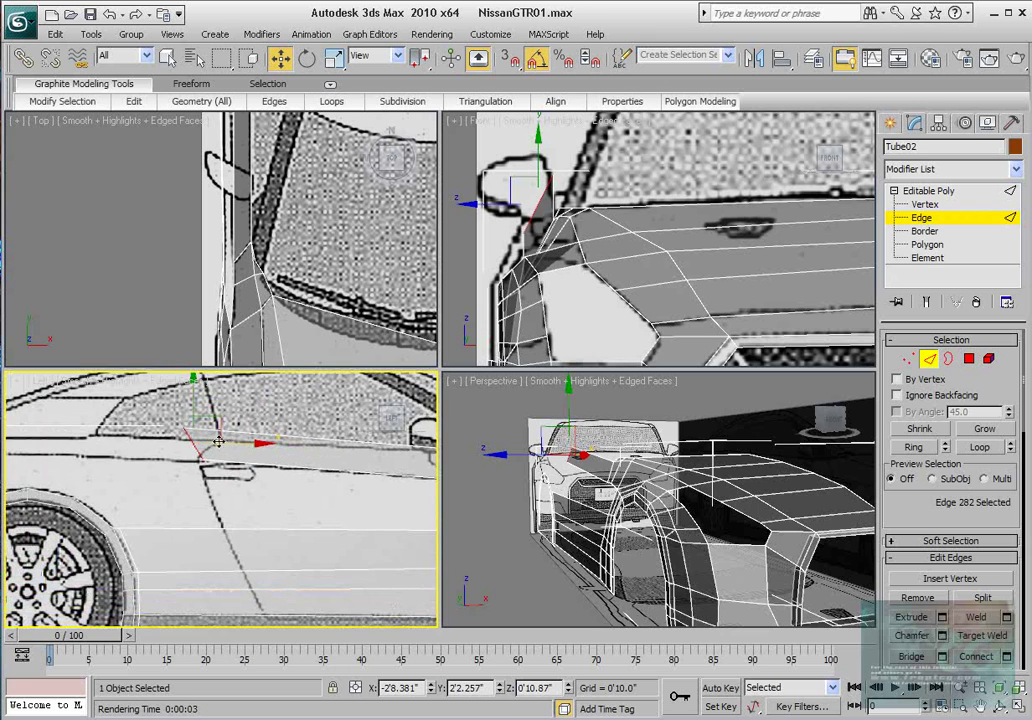
{"action": "scroll", "coordinate": [128, 457], "scroll_direction": "down", "scroll_amount": 3}
{"action": "scroll", "coordinate": [128, 441], "scroll_direction": "up", "scroll_amount": 3}
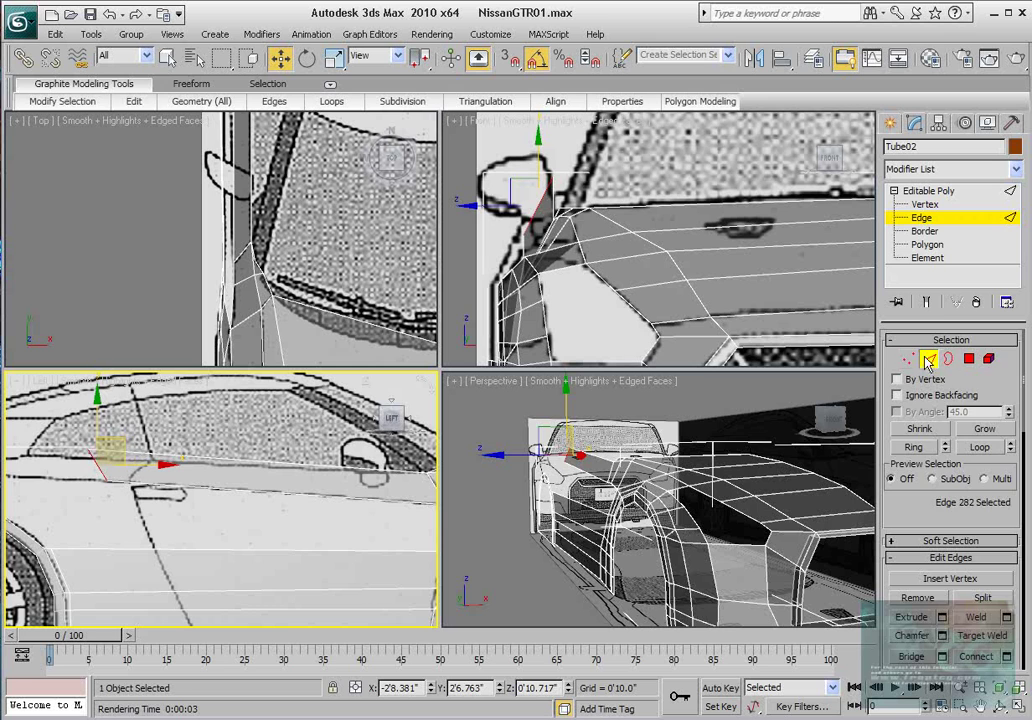
{"action": "key", "text": "1"}
{"action": "scroll", "coordinate": [186, 465], "scroll_direction": "up", "scroll_amount": 2}
{"action": "left_click", "coordinate": [158, 443]}
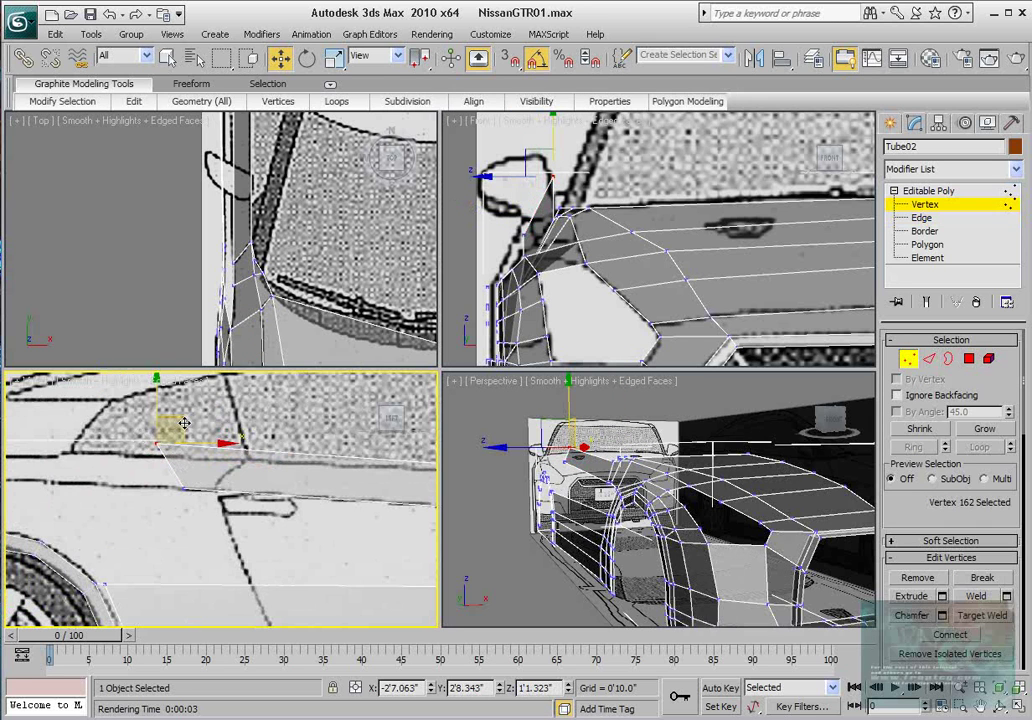
{"action": "left_click_drag", "start_coordinate": [276, 439], "coordinate": [272, 439]}
- Move the door strip's lower rear vertex forward onto the rear door seam above the handle
{"action": "left_click", "coordinate": [184, 488]}
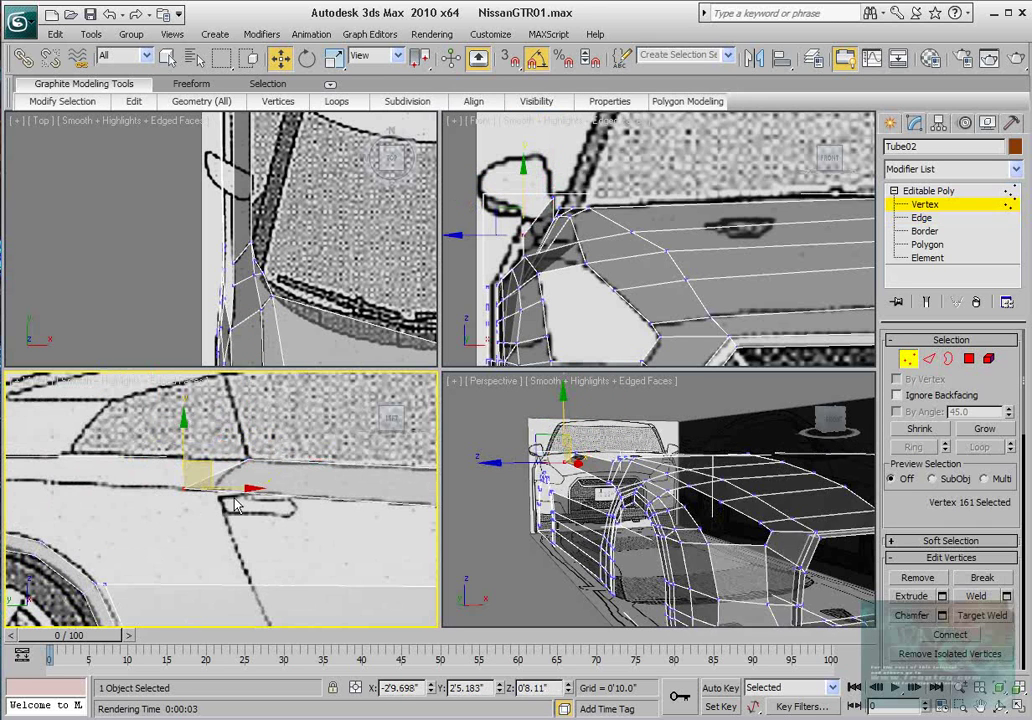
{"action": "left_click_drag", "start_coordinate": [213, 479], "coordinate": [246, 479]}
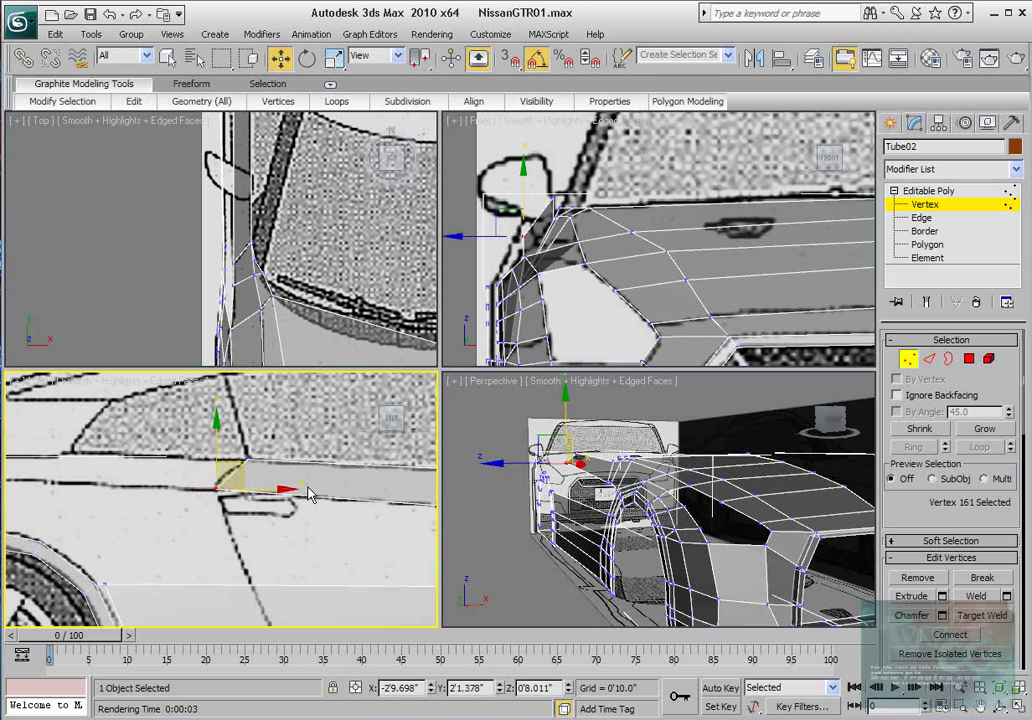
{"action": "scroll", "coordinate": [190, 497], "scroll_direction": "down", "scroll_amount": 4}
{"action": "scroll", "coordinate": [262, 473], "scroll_direction": "up", "scroll_amount": 4}
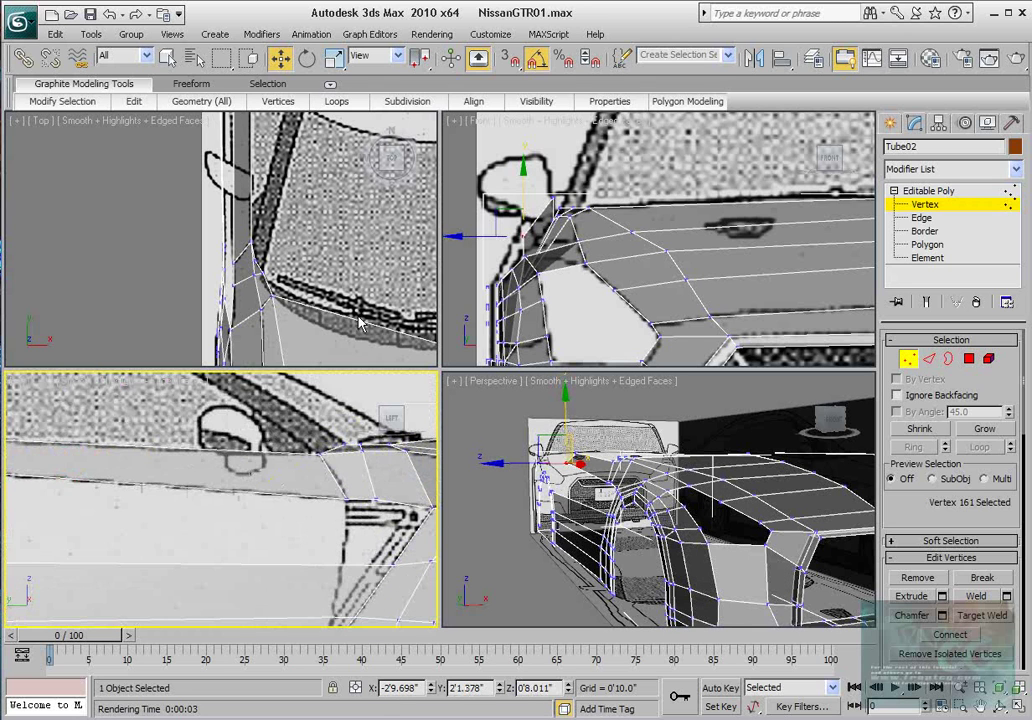
- Raise the two fender vertices above the side vent in side view onto the body crease, at about Z 0'3.9" and 0'3.4"
{"action": "scroll", "coordinate": [262, 405], "scroll_direction": "up", "scroll_amount": 3}
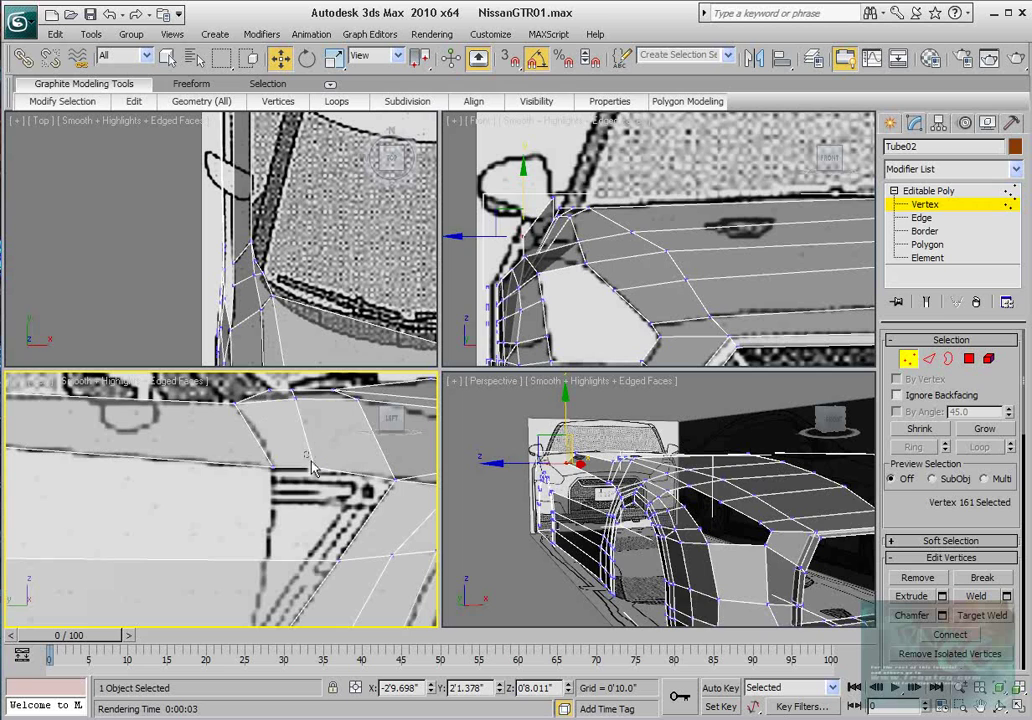
{"action": "left_click", "coordinate": [312, 468]}
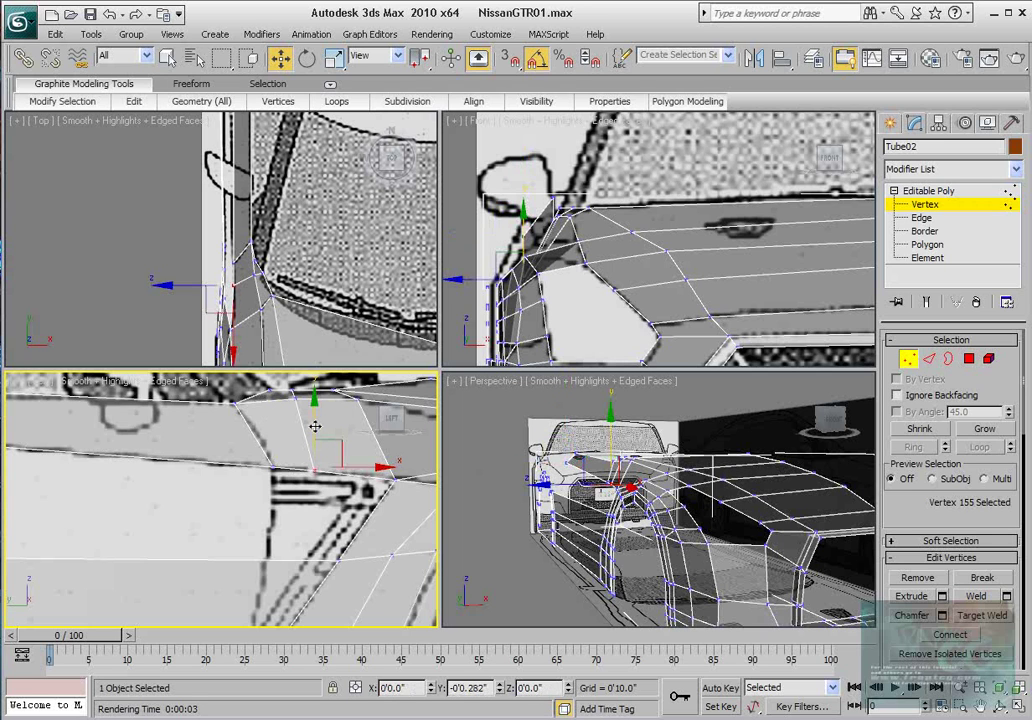
{"action": "left_click", "coordinate": [395, 481]}
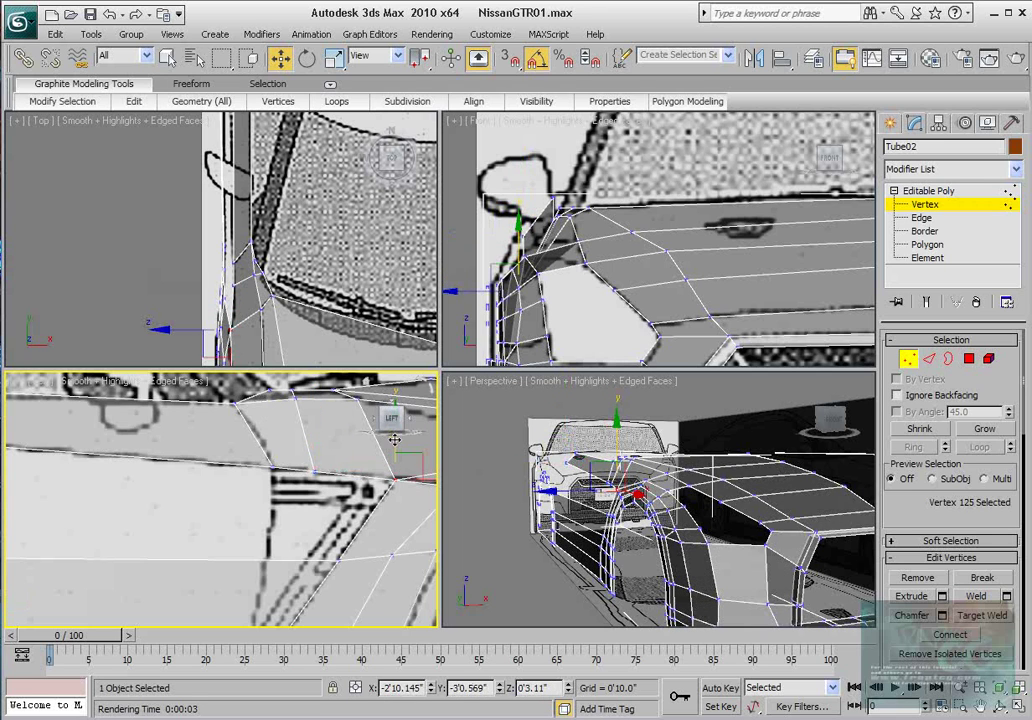
{"action": "left_click_drag", "start_coordinate": [395, 444], "coordinate": [395, 440]}
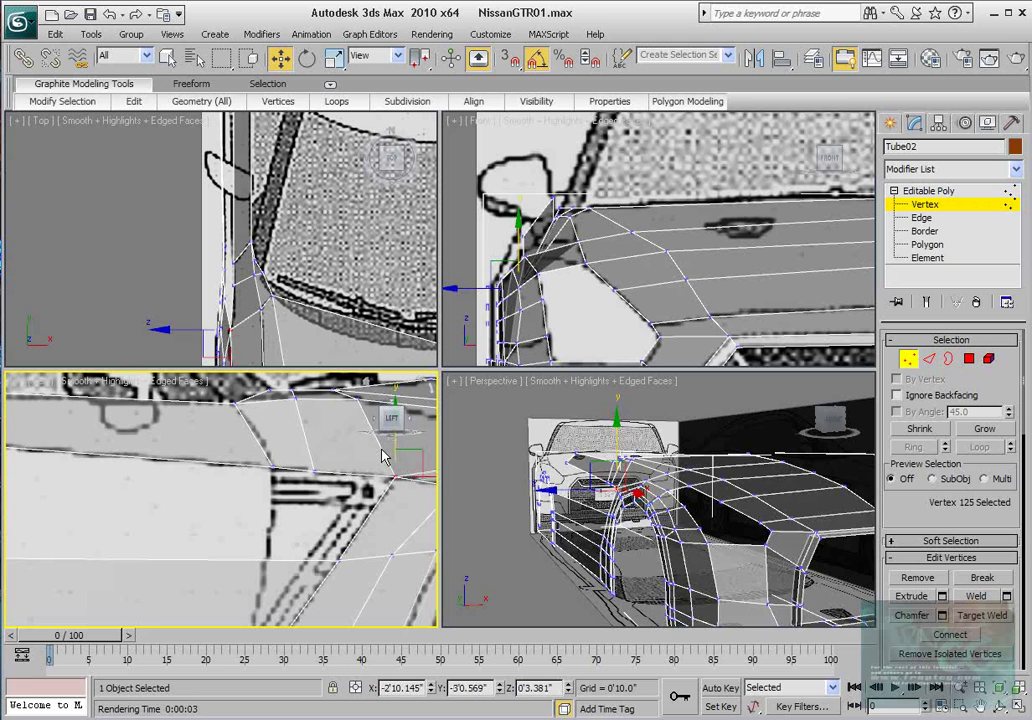
{"action": "left_click", "coordinate": [314, 471]}
{"action": "left_click_drag", "start_coordinate": [317, 432], "coordinate": [317, 430]}
- Move the door strip's lower rear vertex outward in top view onto the blueprint line, at about X -2'10.8", Y 2'0.8"
{"action": "scroll", "coordinate": [224, 231], "scroll_direction": "down", "scroll_amount": 3}
{"action": "middle_click_drag", "start_coordinate": [224, 231], "coordinate": [213, 276]}
{"action": "scroll", "coordinate": [213, 270], "scroll_direction": "up", "scroll_amount": 5}
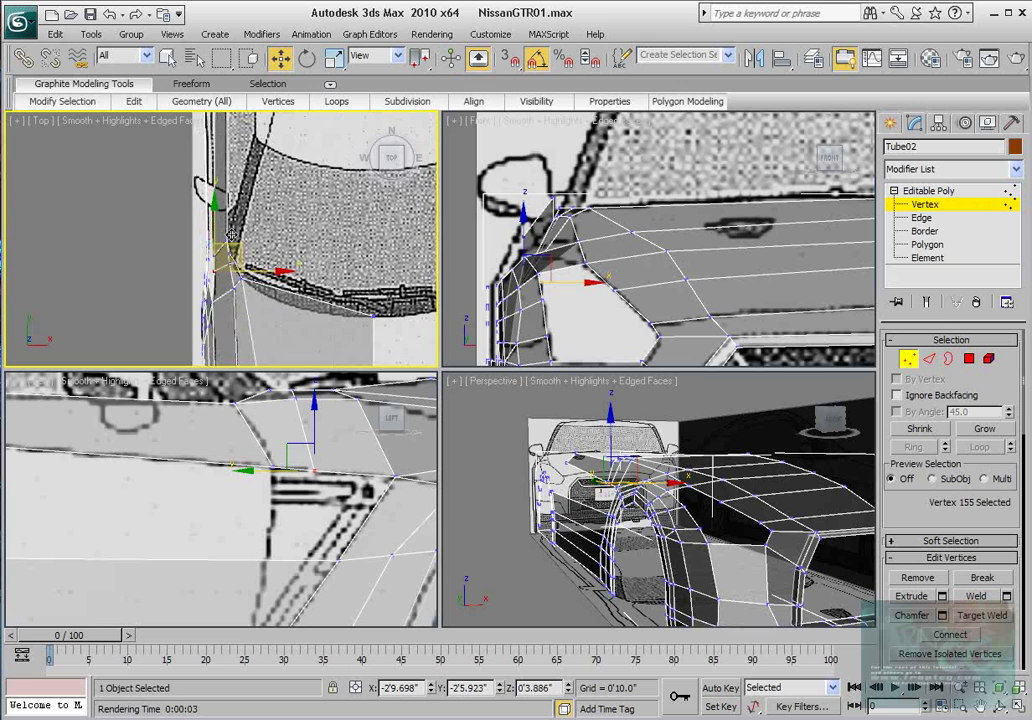
{"action": "middle_click_drag", "start_coordinate": [224, 244], "coordinate": [222, 320]}
{"action": "left_click", "coordinate": [220, 202]}
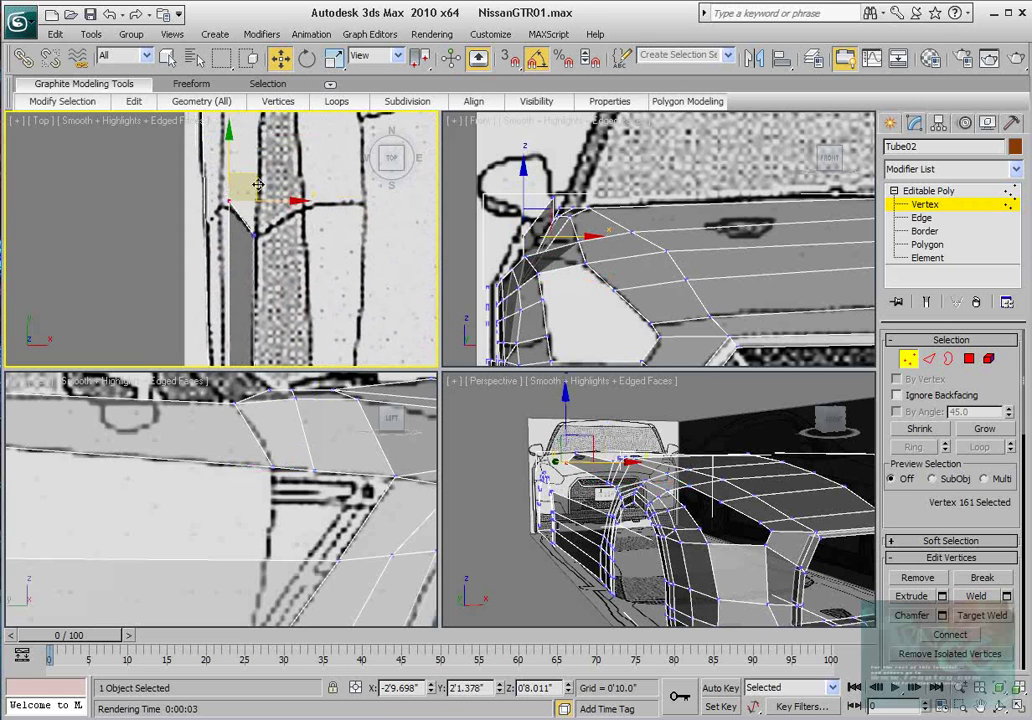
{"action": "left_click_drag", "start_coordinate": [221, 160], "coordinate": [227, 157]}
- Connect the five horizontal edges of the lower door panel with 1 segment, pinch 0 and slide 29
{"action": "scroll", "coordinate": [192, 438], "scroll_direction": "down", "scroll_amount": 6}
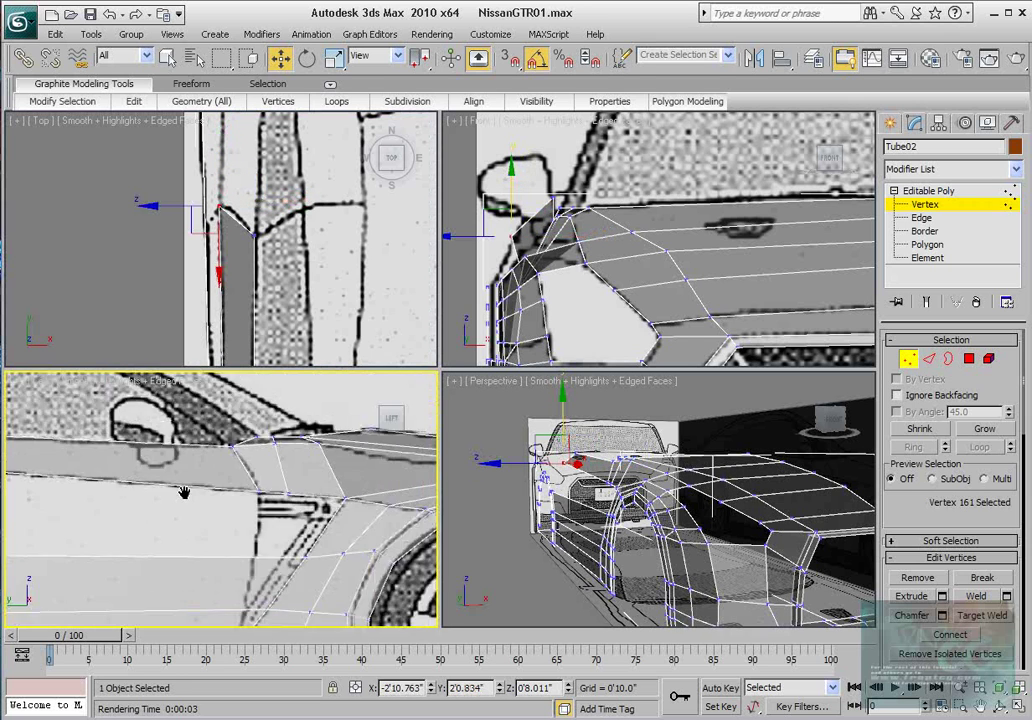
{"action": "scroll", "coordinate": [172, 479], "scroll_direction": "up", "scroll_amount": 1}
{"action": "scroll", "coordinate": [170, 484], "scroll_direction": "up", "scroll_amount": 5}
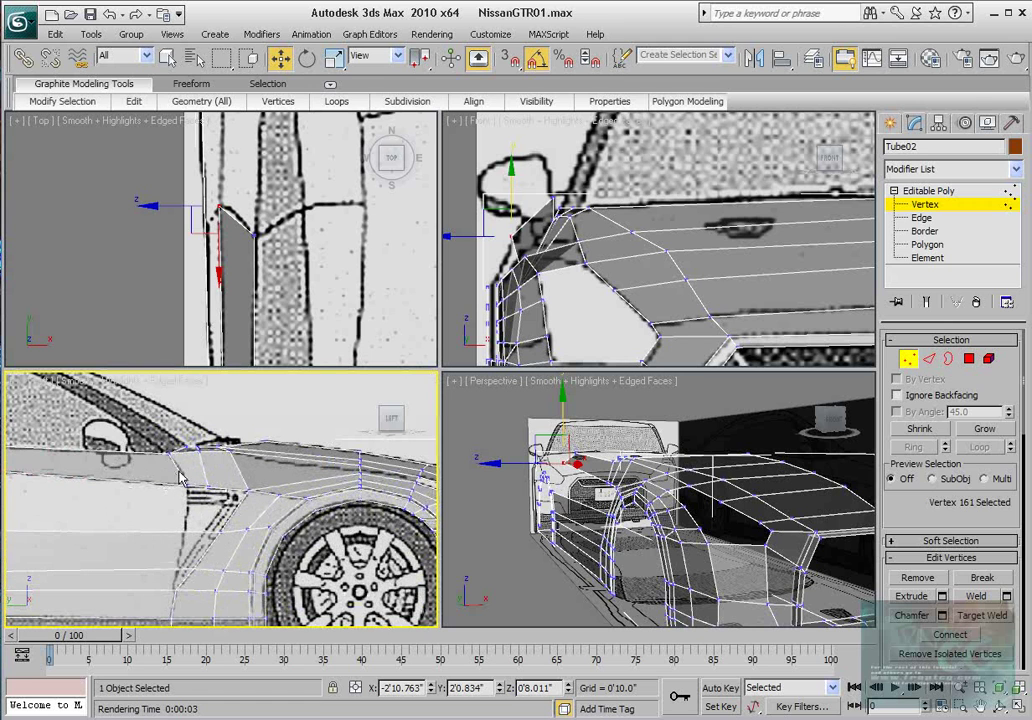
{"action": "middle_click_drag", "start_coordinate": [196, 495], "coordinate": [316, 500]}
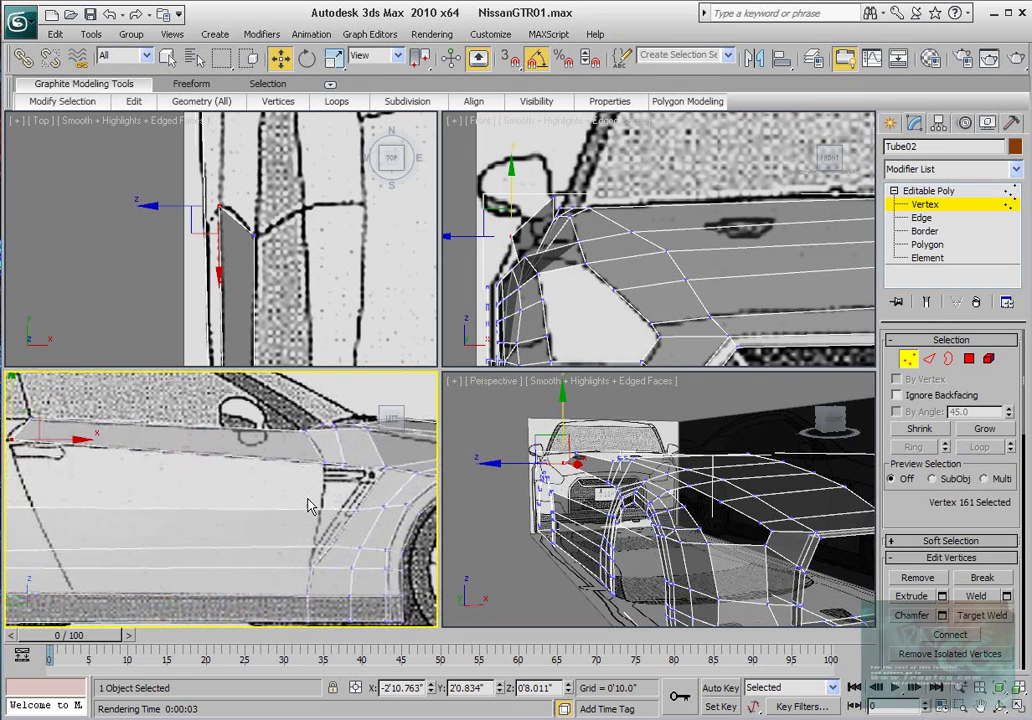
{"action": "scroll", "coordinate": [240, 505], "scroll_direction": "down", "scroll_amount": 2}
{"action": "scroll", "coordinate": [296, 495], "scroll_direction": "up", "scroll_amount": 1}
{"action": "middle_click_drag", "start_coordinate": [237, 498], "coordinate": [293, 470]}
{"action": "scroll", "coordinate": [301, 489], "scroll_direction": "down", "scroll_amount": 1}
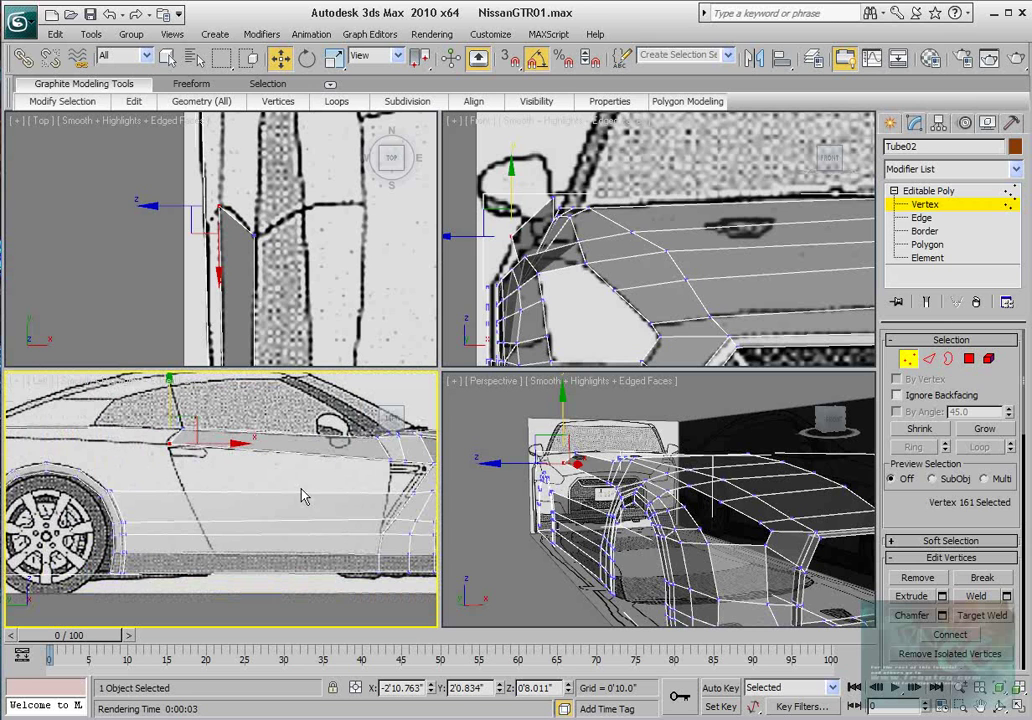
{"action": "left_click", "coordinate": [929, 360]}
{"action": "left_click_drag", "start_coordinate": [245, 607], "coordinate": [281, 476]}
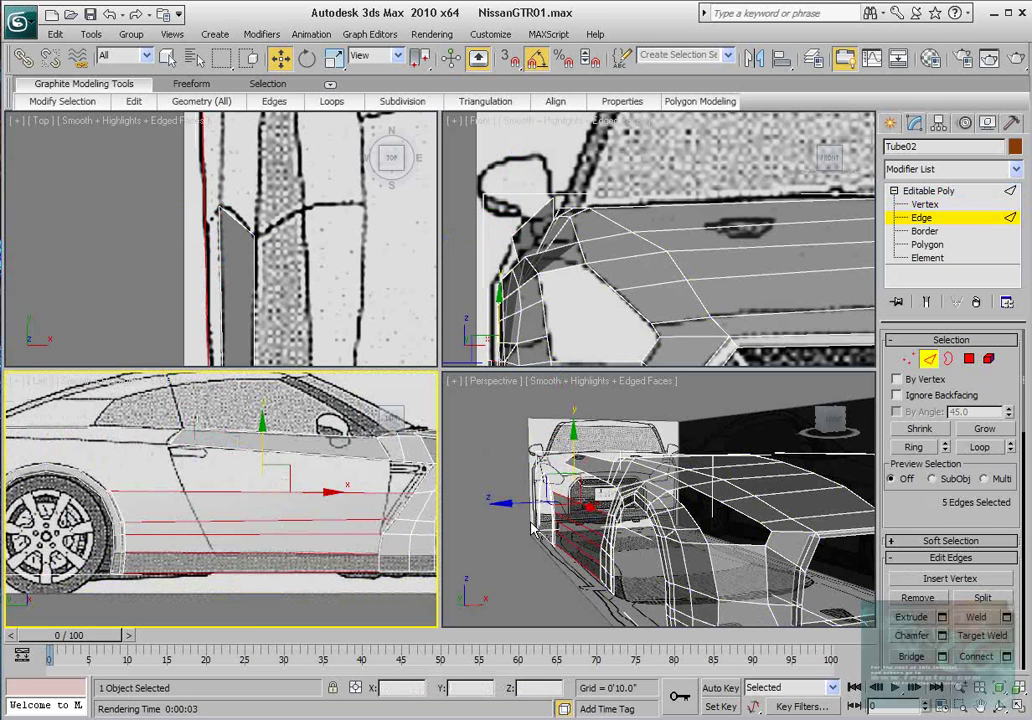
{"action": "left_click_drag", "start_coordinate": [940, 531], "coordinate": [938, 499]}
{"action": "left_click", "coordinate": [982, 622]}
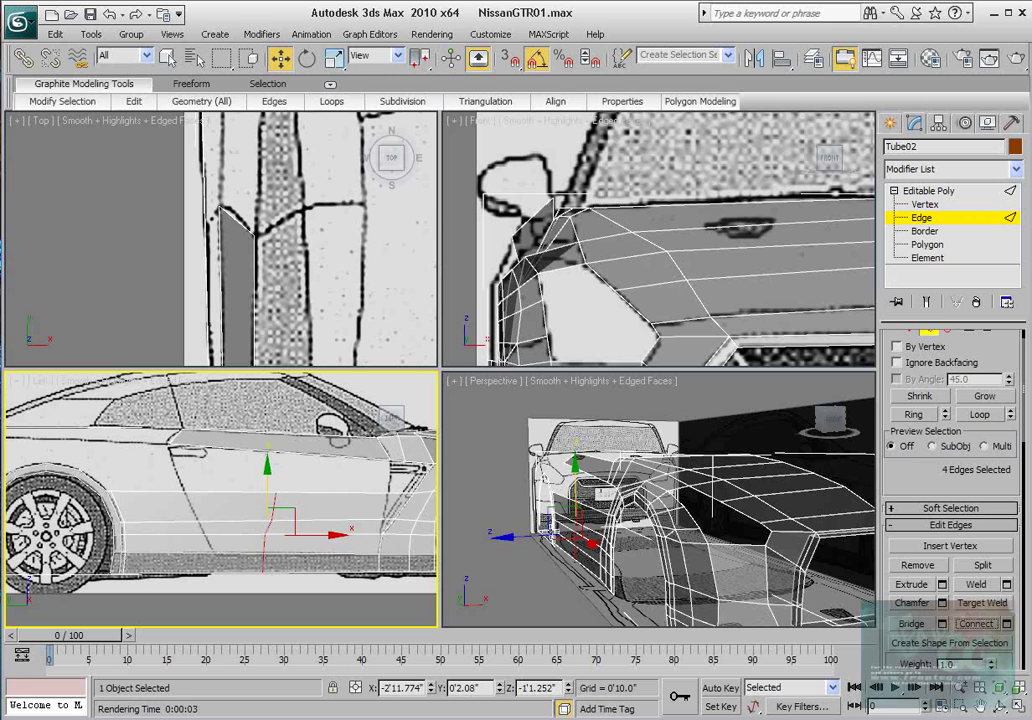
{"action": "left_click", "coordinate": [1007, 624]}
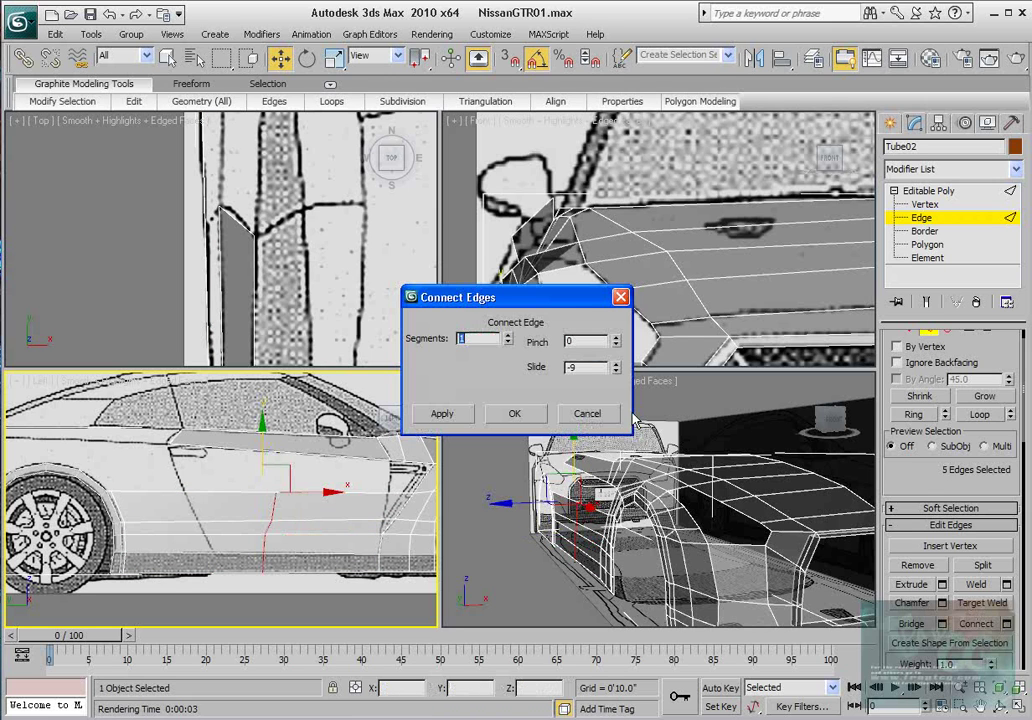
{"action": "left_click_drag", "start_coordinate": [619, 376], "coordinate": [570, 308]}
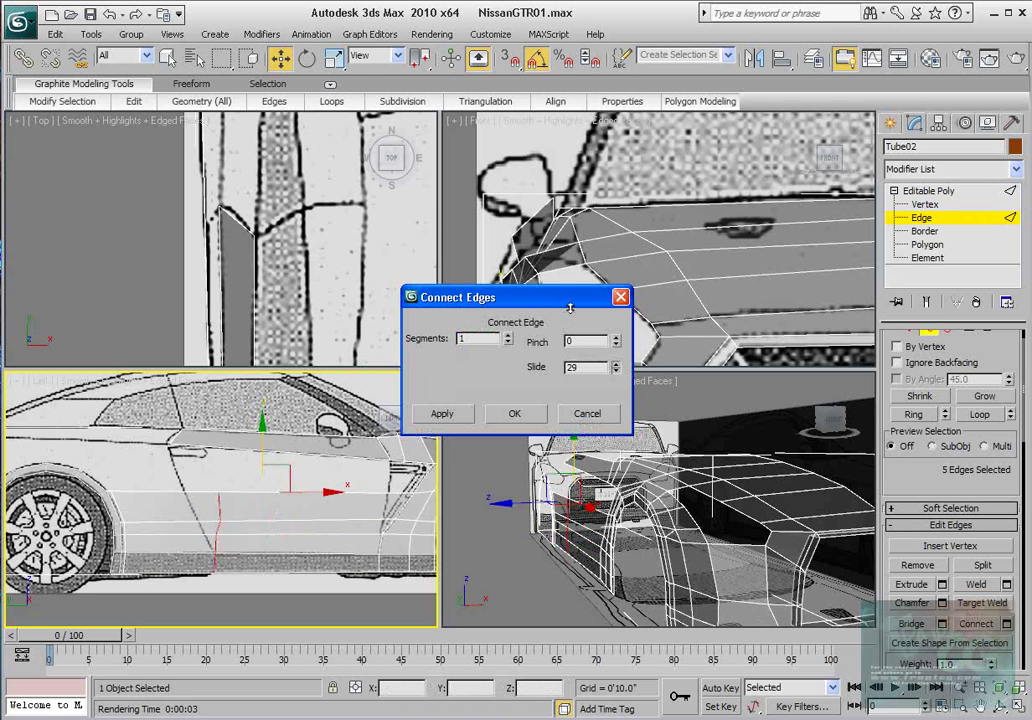
{"action": "left_click", "coordinate": [530, 414]}
- Align the lower four vertices of the new vertical edge loop with the slanted rear door seam in side view
{"action": "key", "text": "1"}
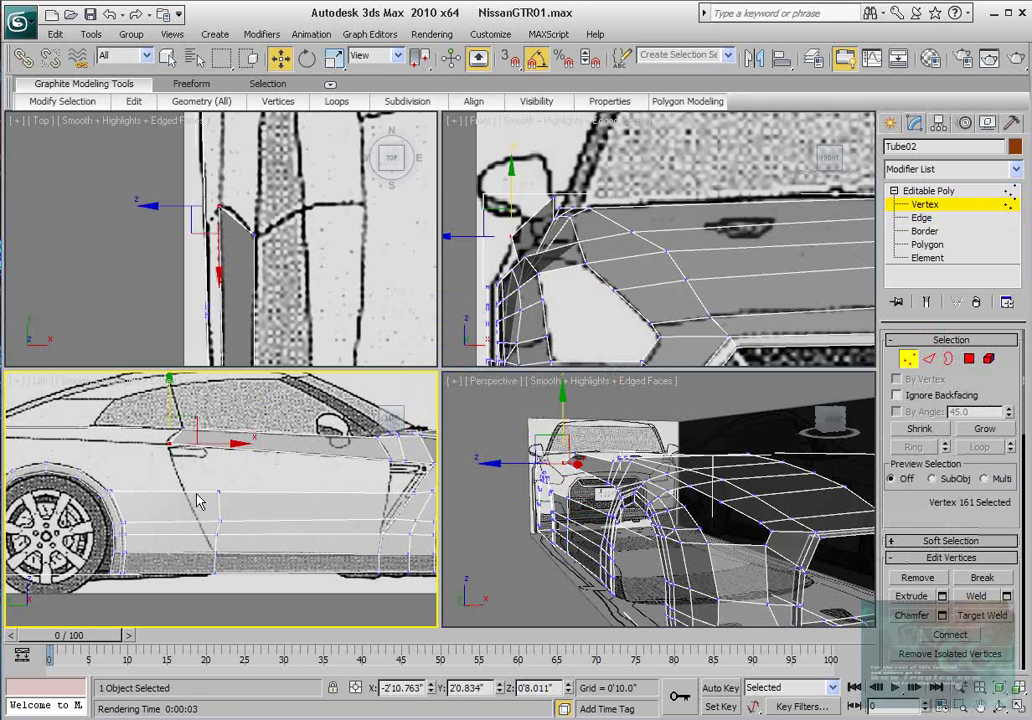
{"action": "scroll", "coordinate": [232, 437], "scroll_direction": "up", "scroll_amount": 5}
{"action": "left_click_drag", "start_coordinate": [295, 529], "coordinate": [334, 513]}
{"action": "middle_click_drag", "start_coordinate": [316, 449], "coordinate": [321, 477]}
{"action": "left_click", "coordinate": [300, 466]}
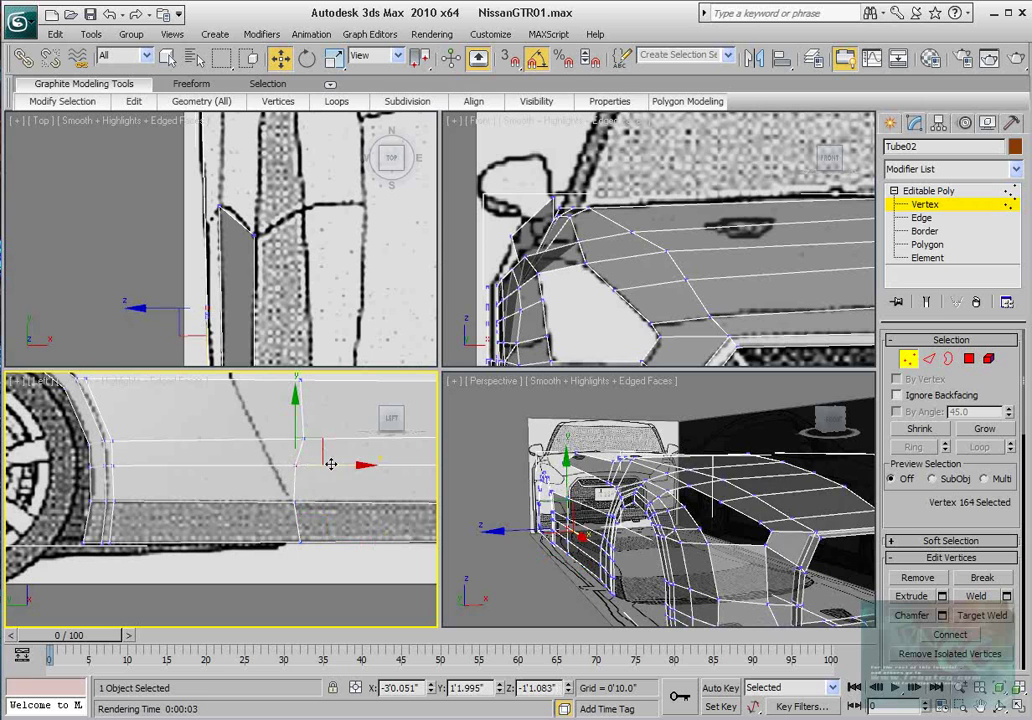
{"action": "left_click_drag", "start_coordinate": [329, 463], "coordinate": [306, 460]}
{"action": "left_click", "coordinate": [300, 542]}
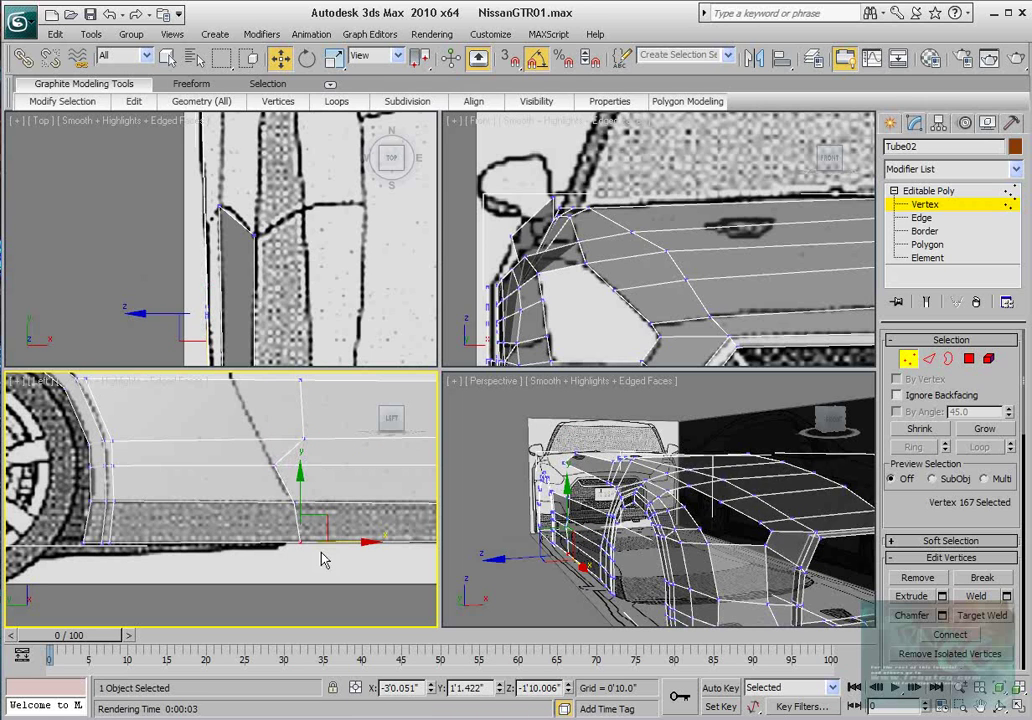
{"action": "left_click_drag", "start_coordinate": [331, 543], "coordinate": [340, 541]}
{"action": "middle_click_drag", "start_coordinate": [317, 448], "coordinate": [299, 488]}
{"action": "left_click_drag", "start_coordinate": [297, 465], "coordinate": [270, 492]}
{"action": "left_click_drag", "start_coordinate": [333, 478], "coordinate": [293, 452]}
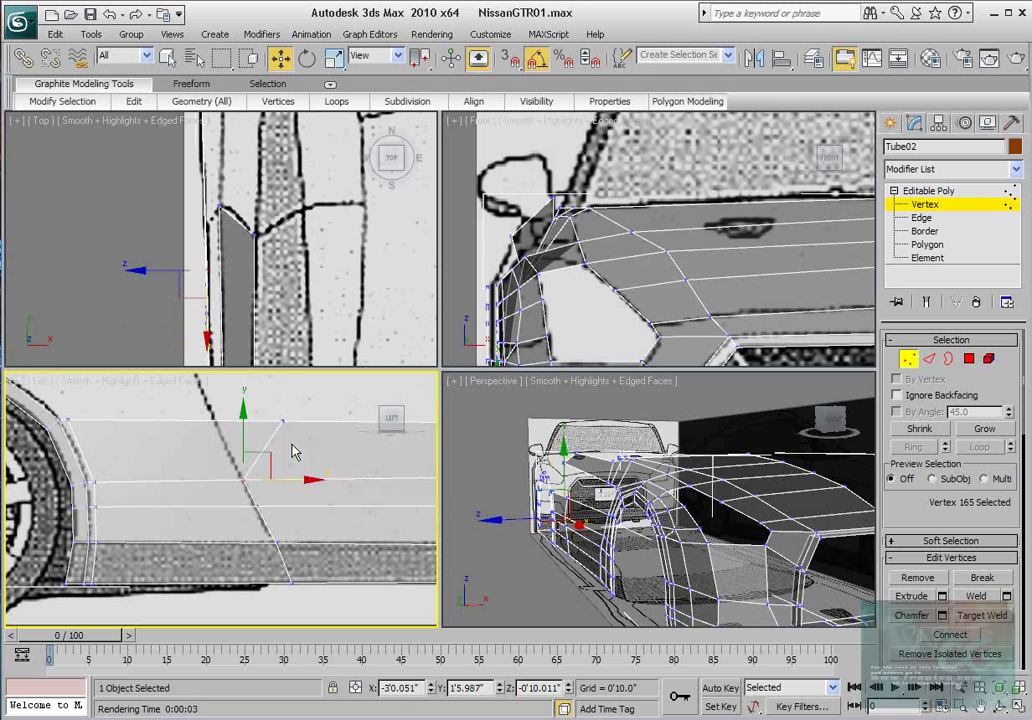
- Select the loop's five vertices and shift them slightly inward in top view to about X -2'11.87"
{"action": "middle_click", "coordinate": [269, 285]}
{"action": "middle_click_drag", "start_coordinate": [236, 292], "coordinate": [242, 230]}
{"action": "scroll", "coordinate": [242, 230], "scroll_direction": "up", "scroll_amount": 4}
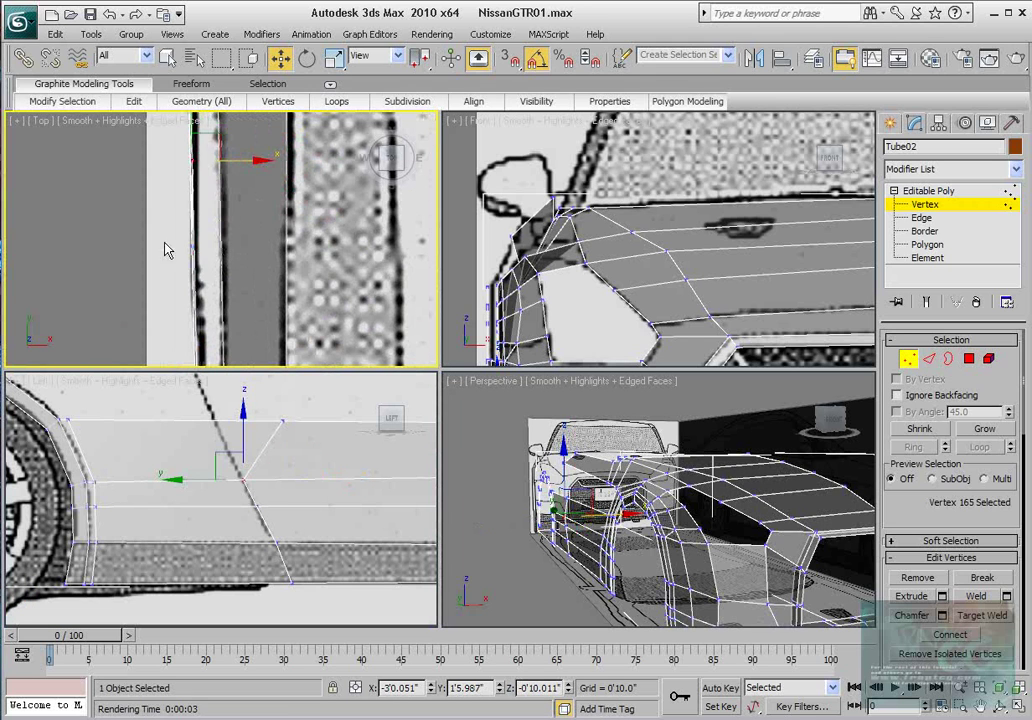
{"action": "left_click_drag", "start_coordinate": [165, 223], "coordinate": [205, 290]}
{"action": "left_click_drag", "start_coordinate": [313, 592], "coordinate": [216, 421]}
{"action": "middle_click_drag", "start_coordinate": [245, 192], "coordinate": [243, 218]}
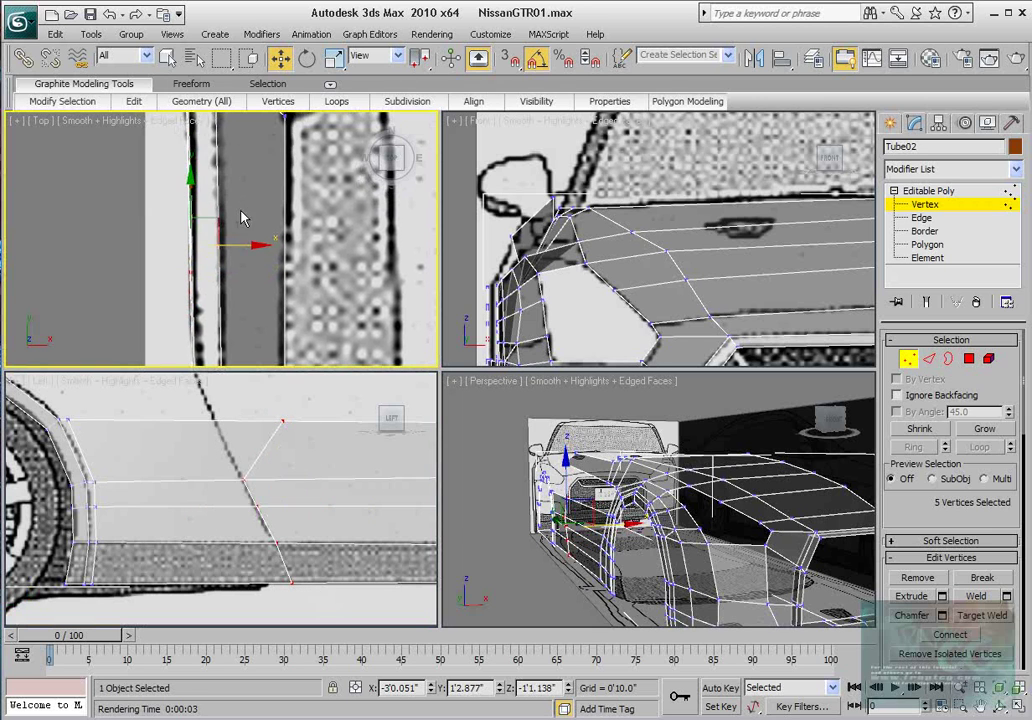
{"action": "left_click_drag", "start_coordinate": [236, 244], "coordinate": [233, 244]}
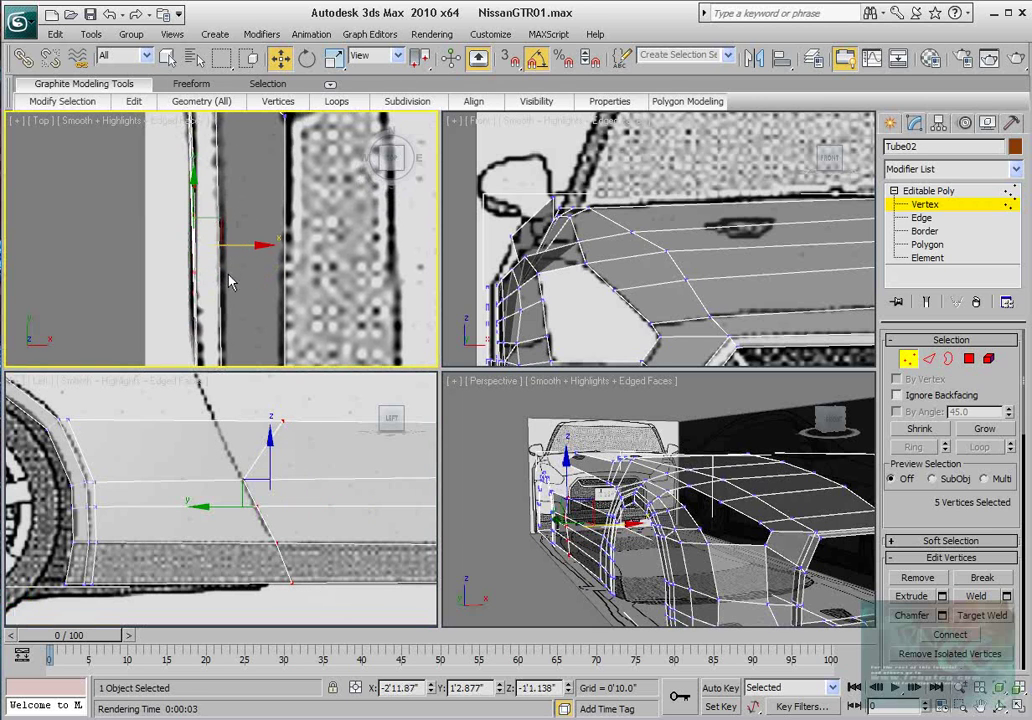
- Move the loop's uppermost vertex backward in side view onto the rear door seam below the handle, at about Y 1'9.2"
{"action": "middle_click_drag", "start_coordinate": [272, 428], "coordinate": [250, 522]}
{"action": "scroll", "coordinate": [288, 484], "scroll_direction": "down", "scroll_amount": 2}
{"action": "scroll", "coordinate": [284, 484], "scroll_direction": "up", "scroll_amount": 2}
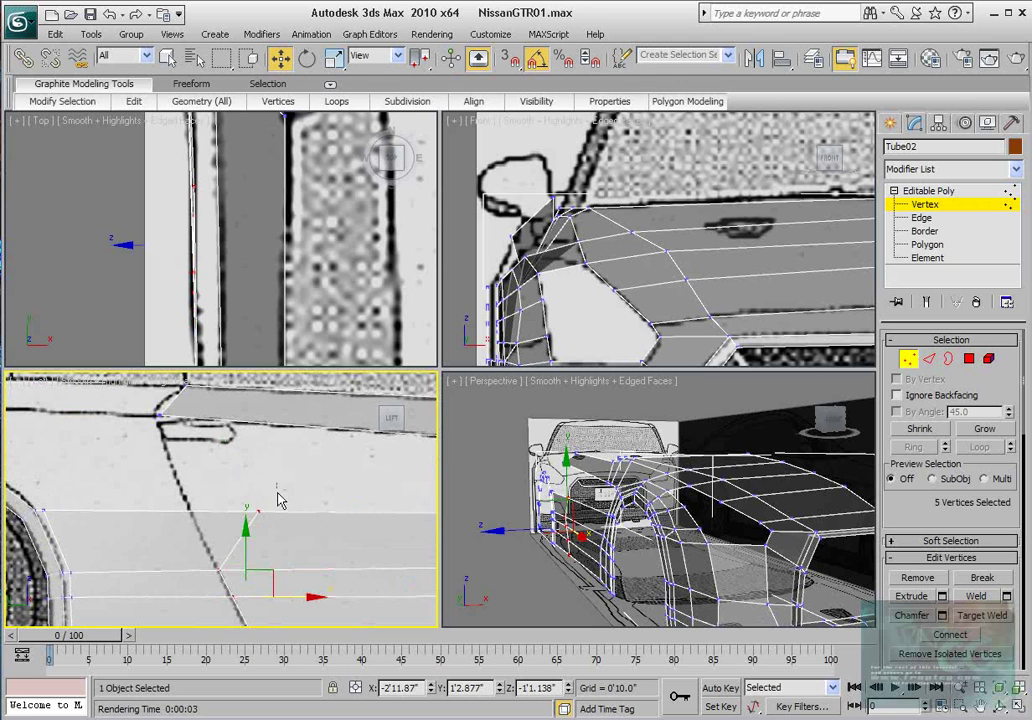
{"action": "left_click_drag", "start_coordinate": [236, 484], "coordinate": [173, 512]}
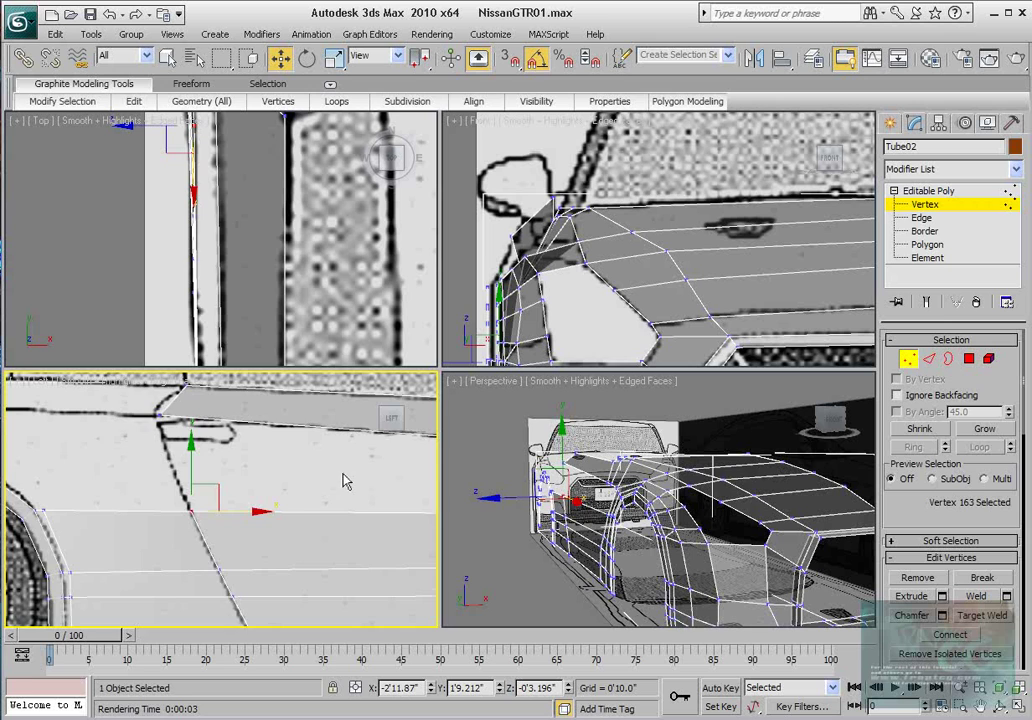
- Bridge the door strip's long lower edge with the lower door panel's upper edge to fill the door's middle
{"action": "key", "text": "2"}
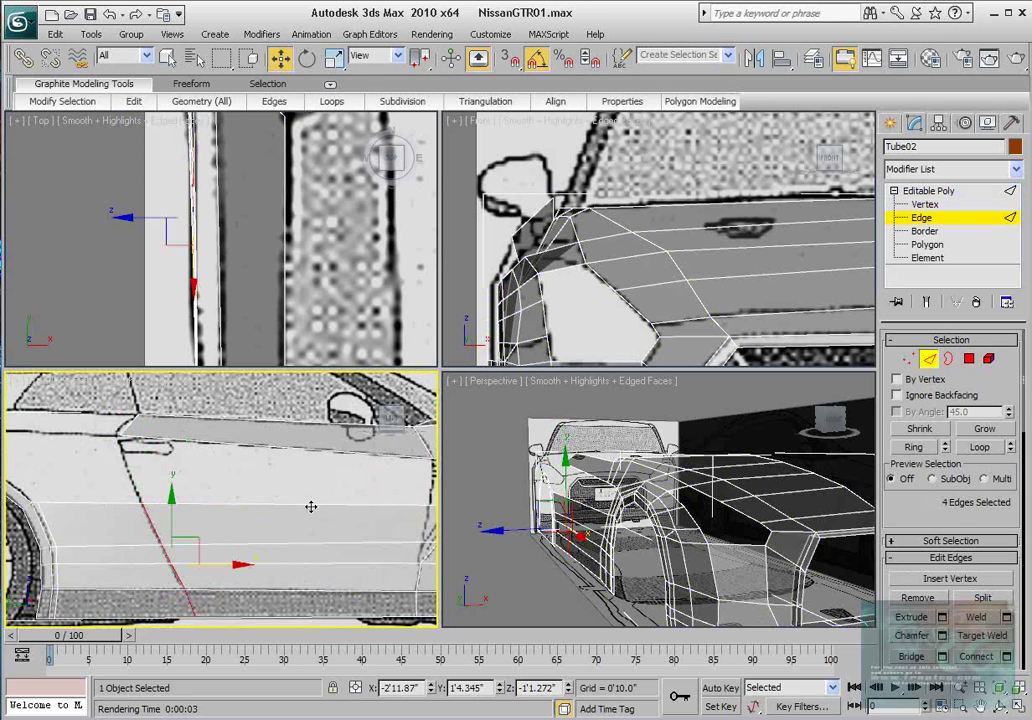
{"action": "left_click", "coordinate": [313, 455]}
{"action": "left_click", "coordinate": [315, 450], "text": "ctrl"}
{"action": "middle_click_drag", "start_coordinate": [364, 484], "coordinate": [272, 475]}
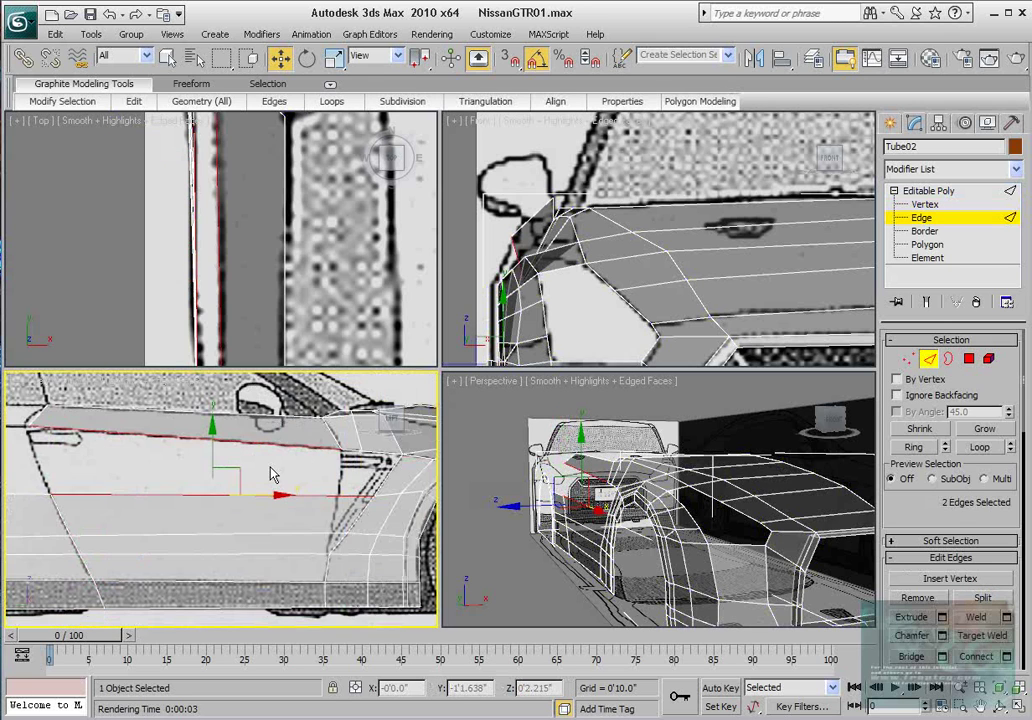
{"action": "left_click", "coordinate": [912, 656]}
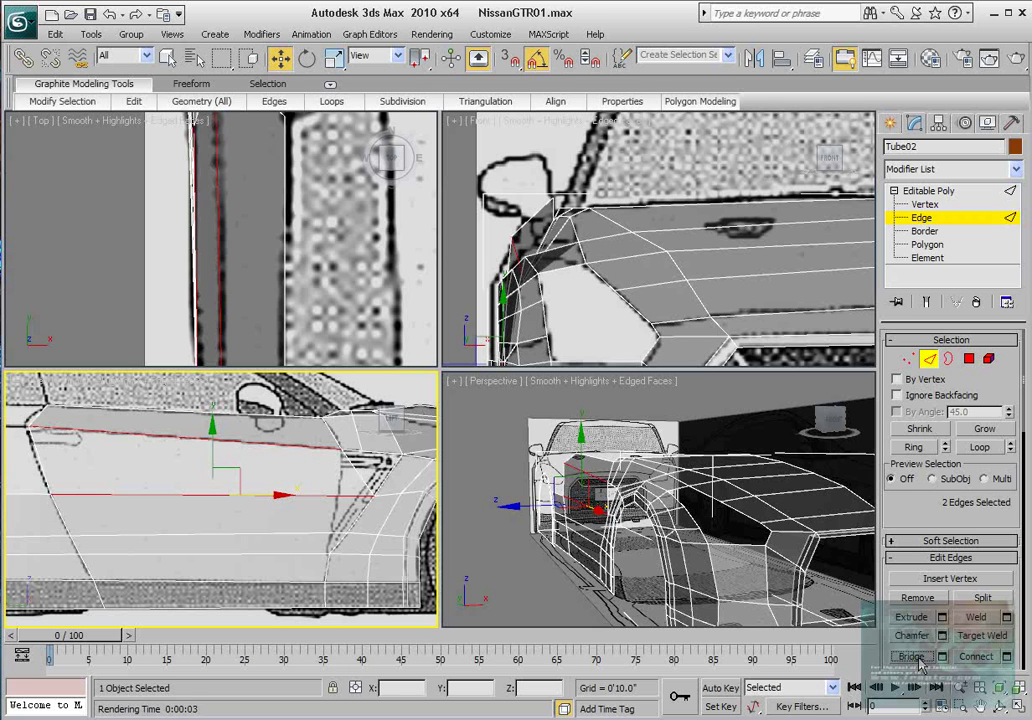
- Bridge the fender's slanted edge beside the side vent with the short edge above the vent at the front door seam
{"action": "scroll", "coordinate": [293, 480], "scroll_direction": "up", "scroll_amount": 5}
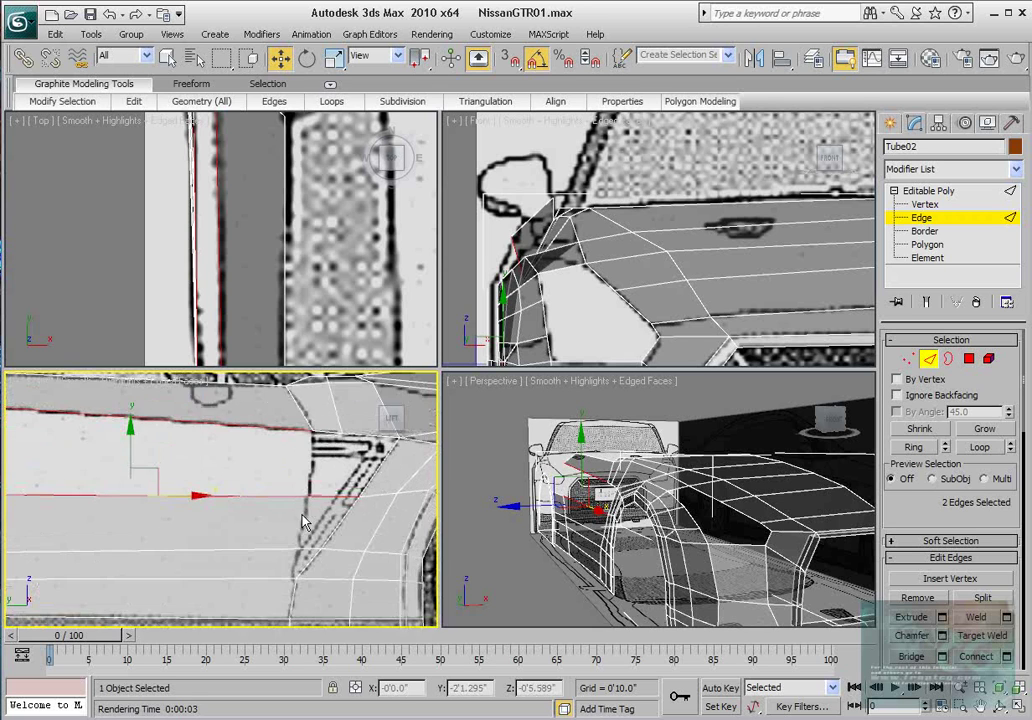
{"action": "middle_click_drag", "start_coordinate": [293, 480], "coordinate": [289, 484]}
{"action": "middle_click_drag", "start_coordinate": [314, 492], "coordinate": [219, 473]}
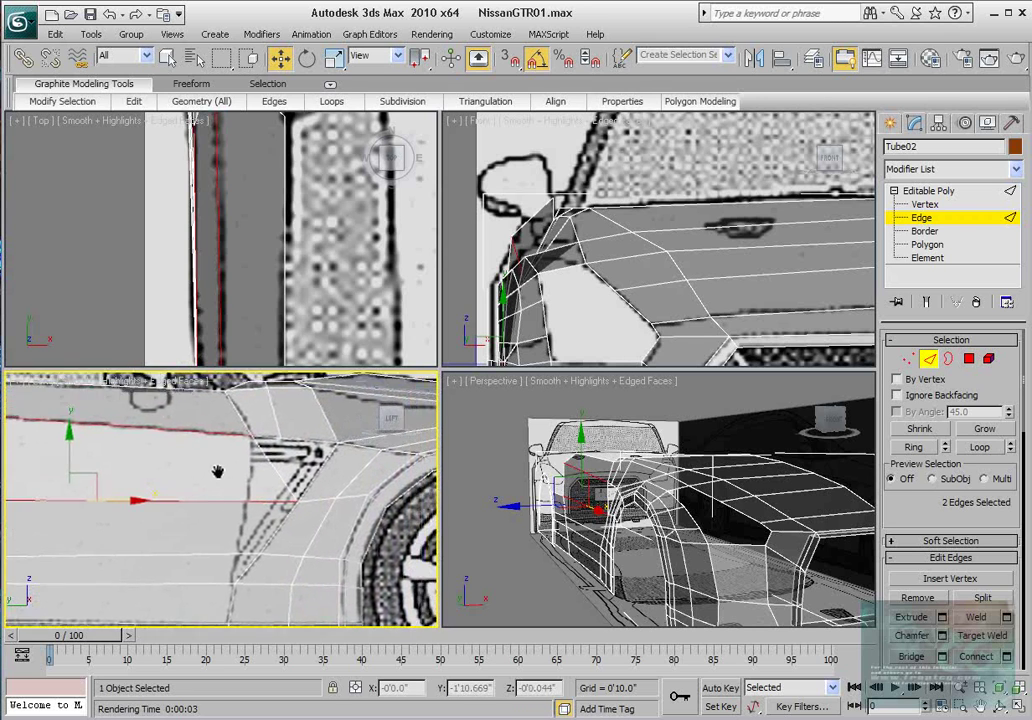
{"action": "scroll", "coordinate": [278, 483], "scroll_direction": "up", "scroll_amount": 2}
{"action": "left_click", "coordinate": [338, 470]}
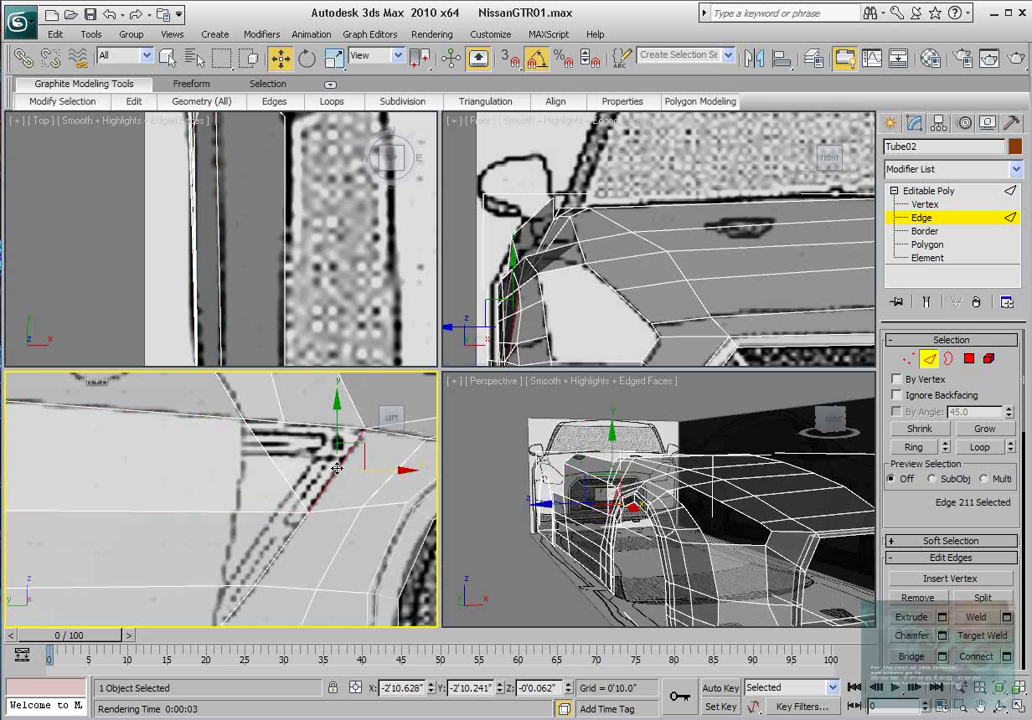
{"action": "left_click", "coordinate": [277, 430], "text": "ctrl"}
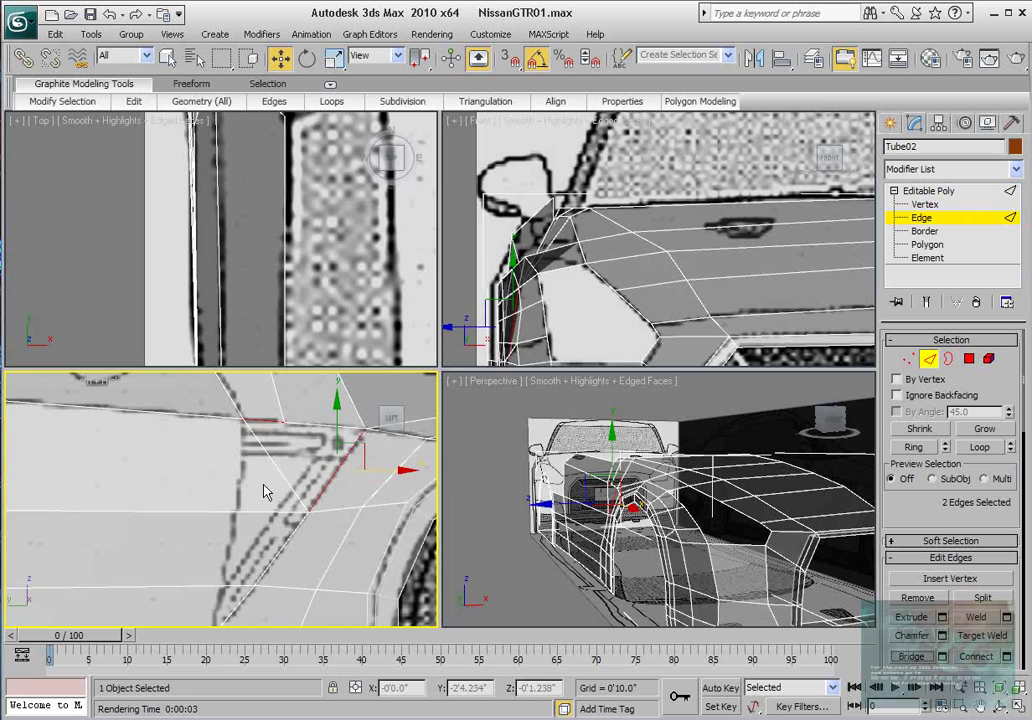
- Cut a new edge up the front door seam behind the fender vent, from the lower panel line to the door's top strip
{"action": "middle_click_drag", "start_coordinate": [267, 491], "coordinate": [334, 477]}
{"action": "scroll", "coordinate": [305, 475], "scroll_direction": "down", "scroll_amount": 2}
{"action": "scroll", "coordinate": [315, 465], "scroll_direction": "down", "scroll_amount": 3}
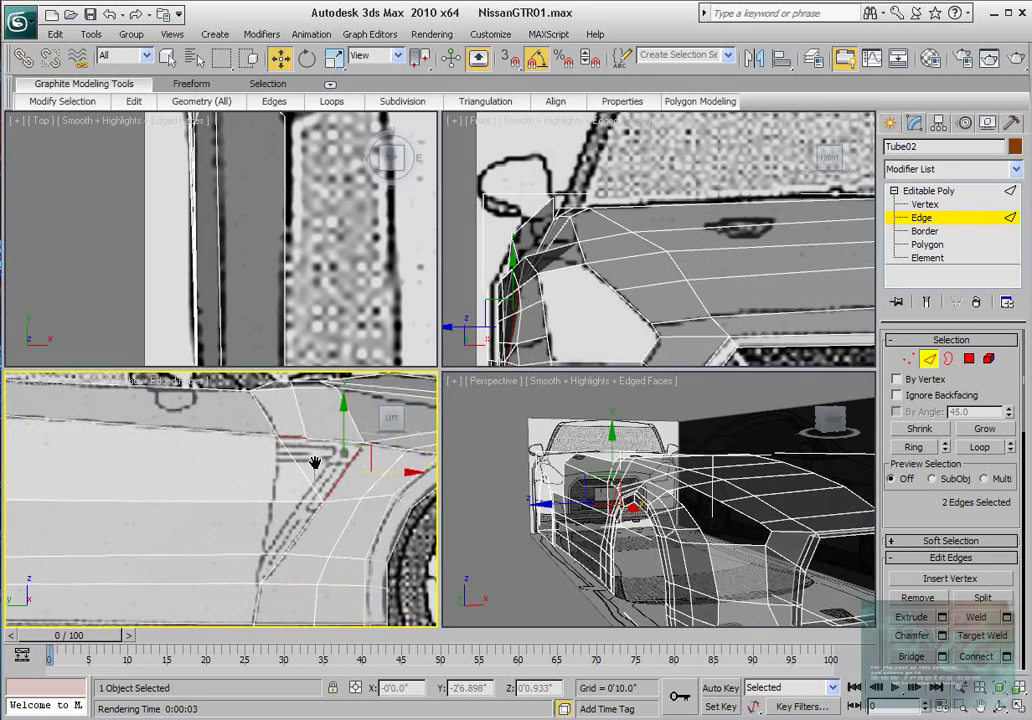
{"action": "middle_click_drag", "start_coordinate": [239, 459], "coordinate": [281, 458]}
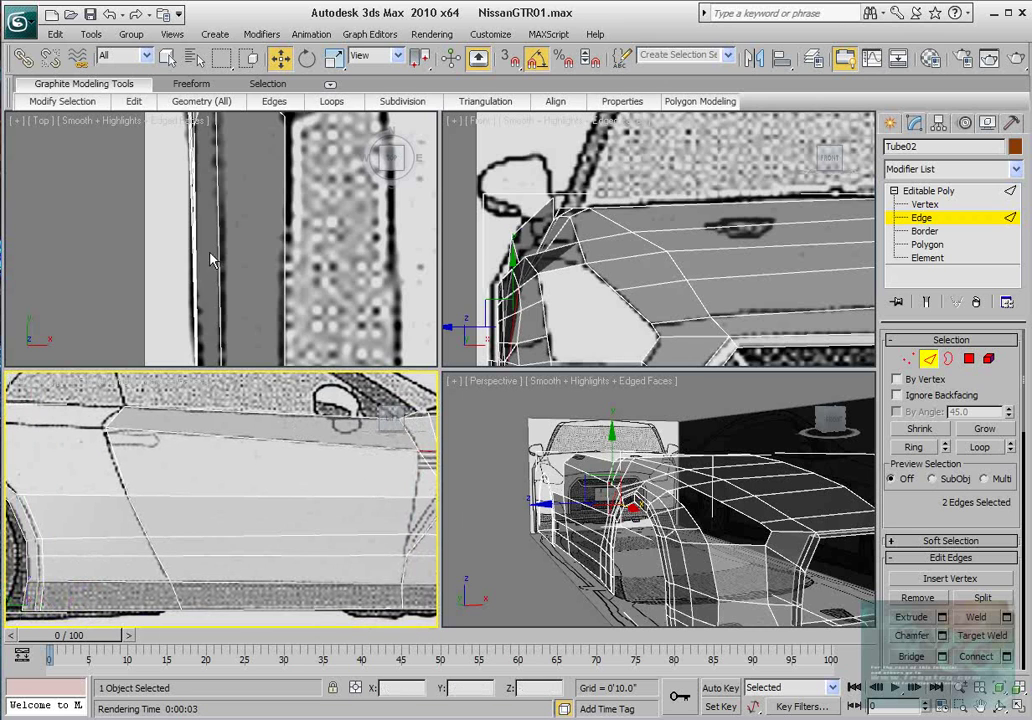
{"action": "middle_click_drag", "start_coordinate": [214, 237], "coordinate": [222, 330]}
{"action": "scroll", "coordinate": [223, 308], "scroll_direction": "up", "scroll_amount": 2}
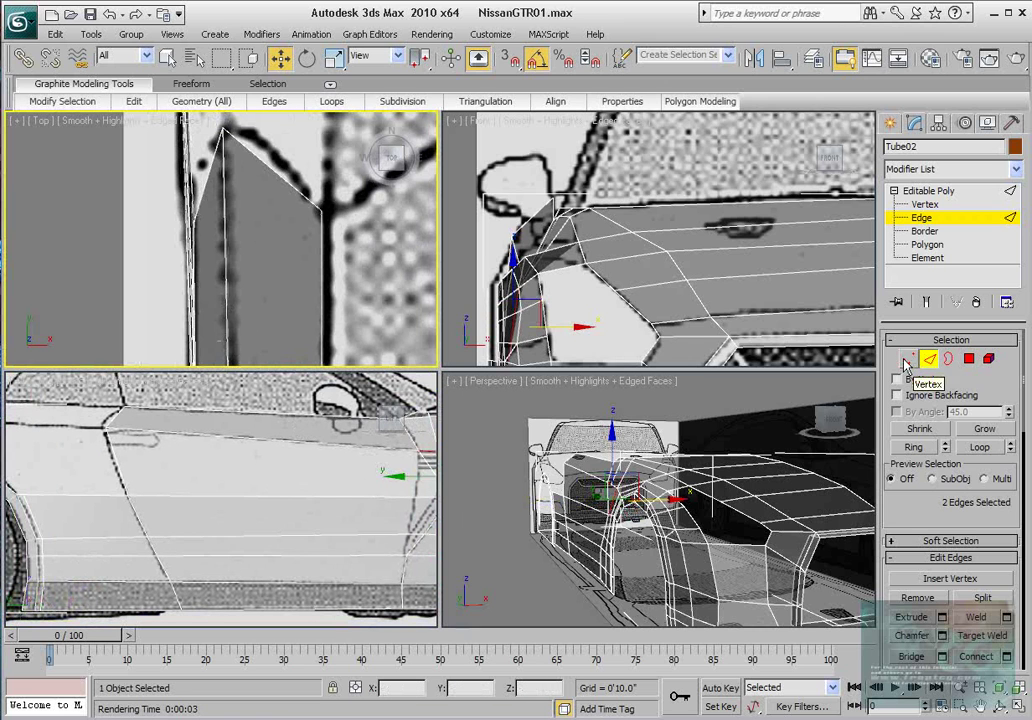
{"action": "key", "text": "1"}
{"action": "scroll", "coordinate": [203, 505], "scroll_direction": "up", "scroll_amount": 2}
{"action": "middle_click_drag", "start_coordinate": [168, 485], "coordinate": [122, 458]}
{"action": "scroll", "coordinate": [203, 505], "scroll_direction": "down", "scroll_amount": 1}
{"action": "scroll", "coordinate": [205, 472], "scroll_direction": "down", "scroll_amount": 1}
{"action": "middle_click_drag", "start_coordinate": [228, 487], "coordinate": [98, 503]}
{"action": "scroll", "coordinate": [228, 460], "scroll_direction": "up", "scroll_amount": 2}
{"action": "middle_click_drag", "start_coordinate": [245, 454], "coordinate": [247, 481]}
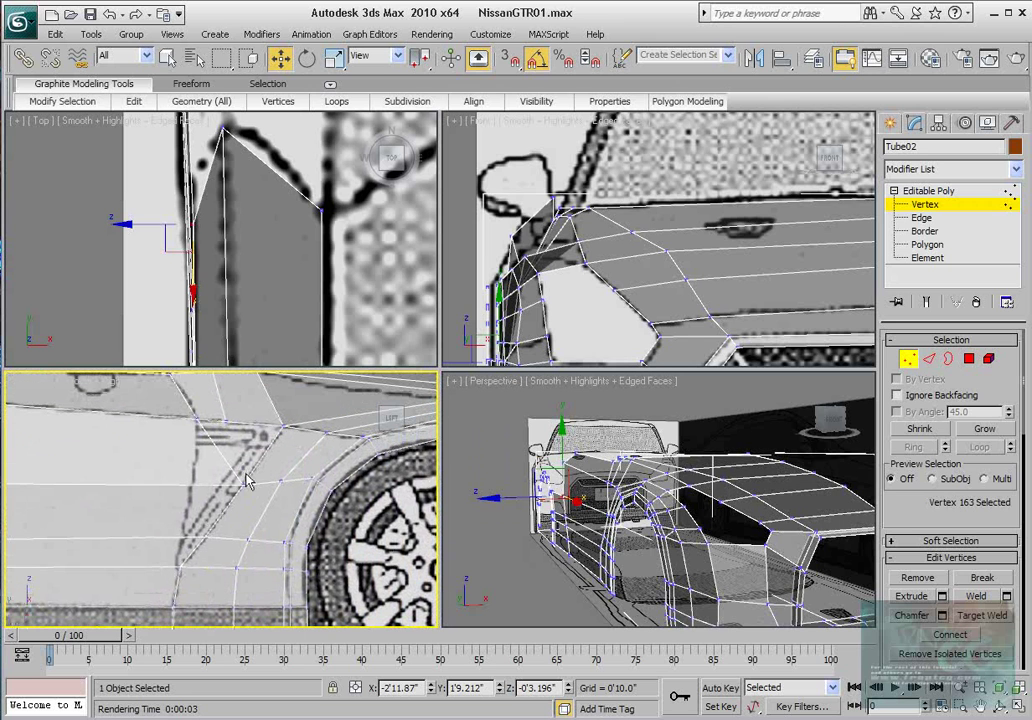
{"action": "scroll", "coordinate": [925, 485], "scroll_direction": "down", "scroll_amount": 5}
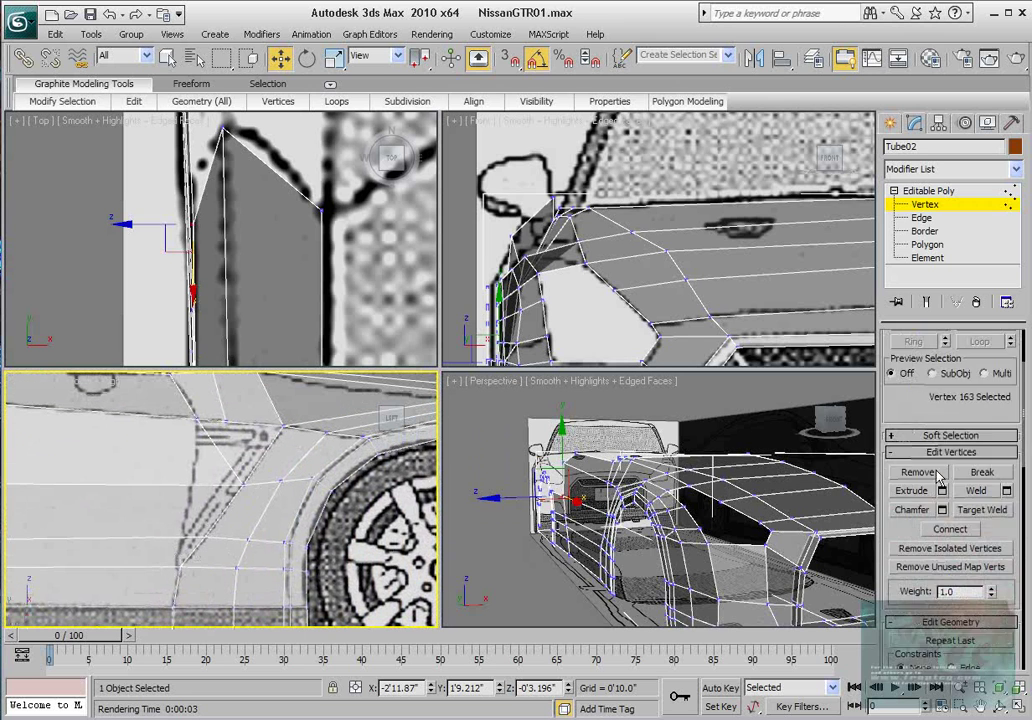
{"action": "left_click", "coordinate": [983, 656]}
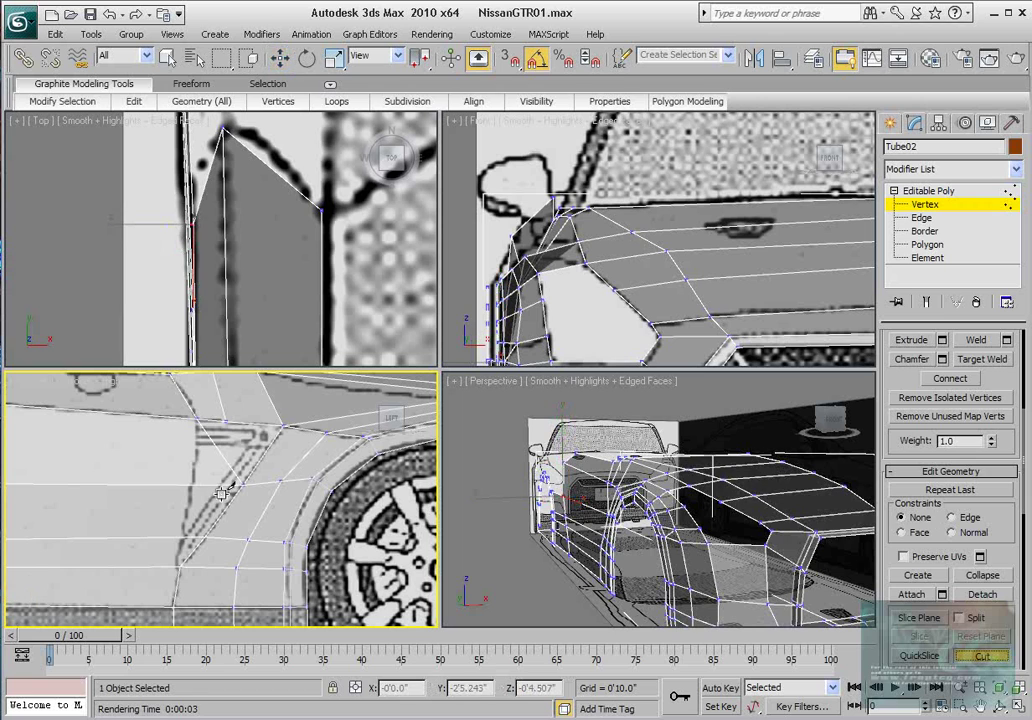
{"action": "left_click", "coordinate": [183, 540]}
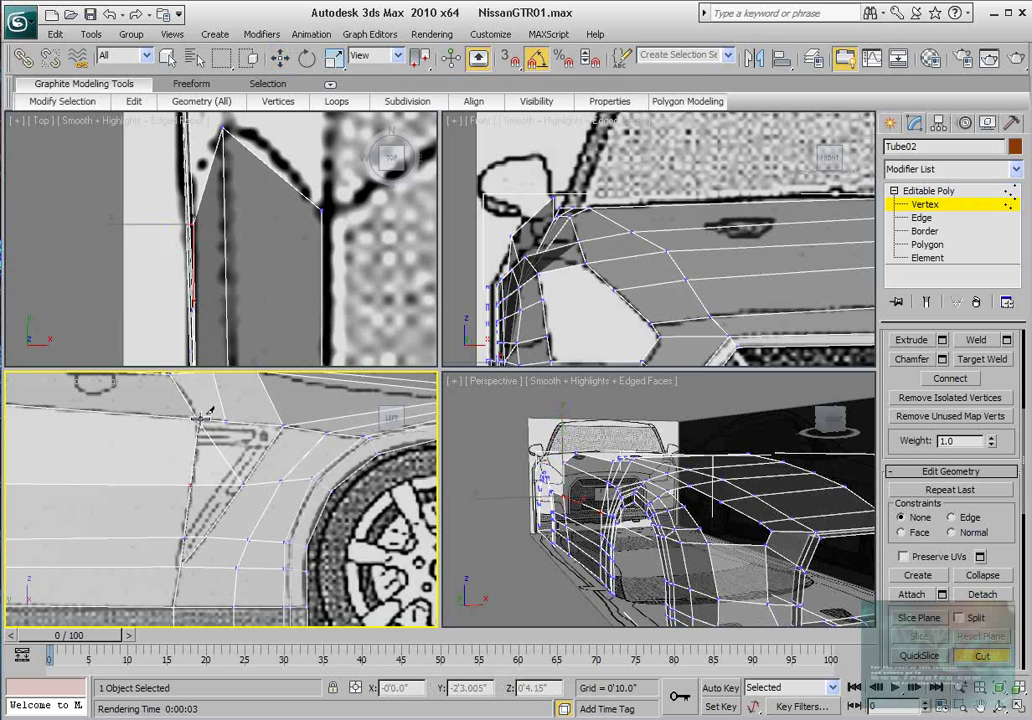
{"action": "left_click", "coordinate": [197, 420]}
{"action": "scroll", "coordinate": [238, 487], "scroll_direction": "up", "scroll_amount": 3}
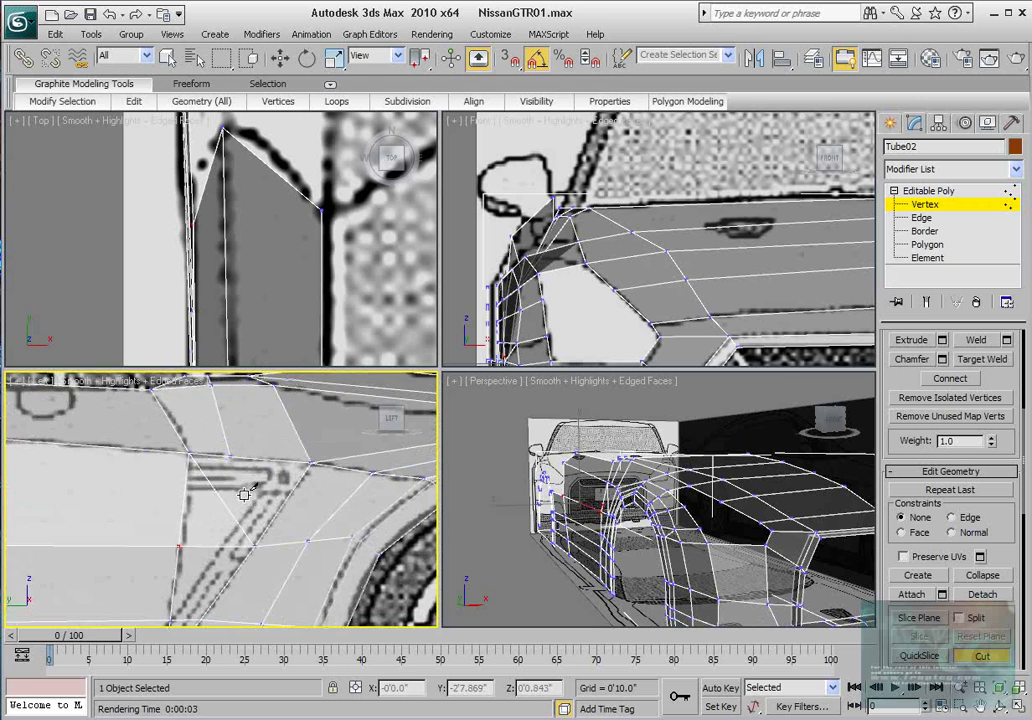
{"action": "scroll", "coordinate": [233, 490], "scroll_direction": "down", "scroll_amount": 2}
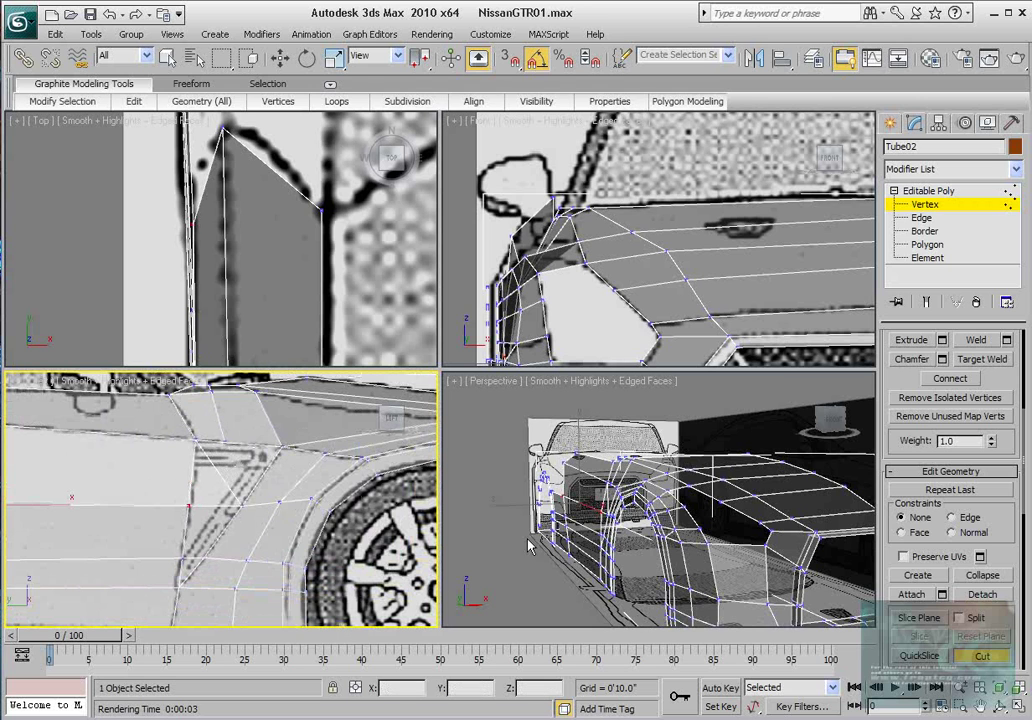
{"action": "left_click", "coordinate": [975, 657]}
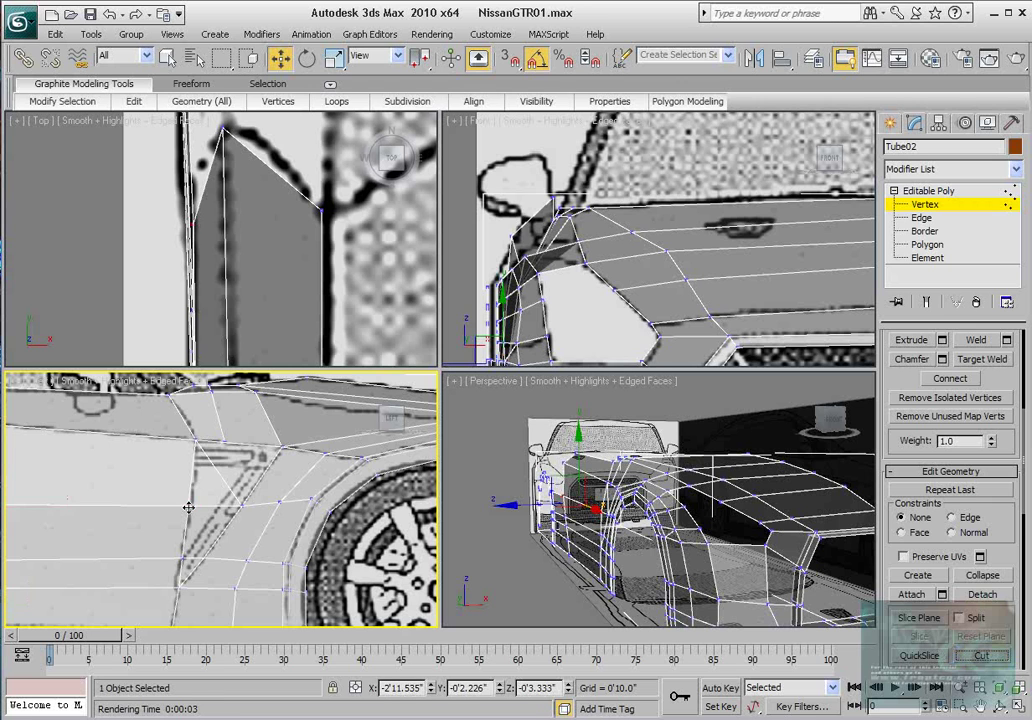
{"action": "scroll", "coordinate": [175, 505], "scroll_direction": "down", "scroll_amount": 5}
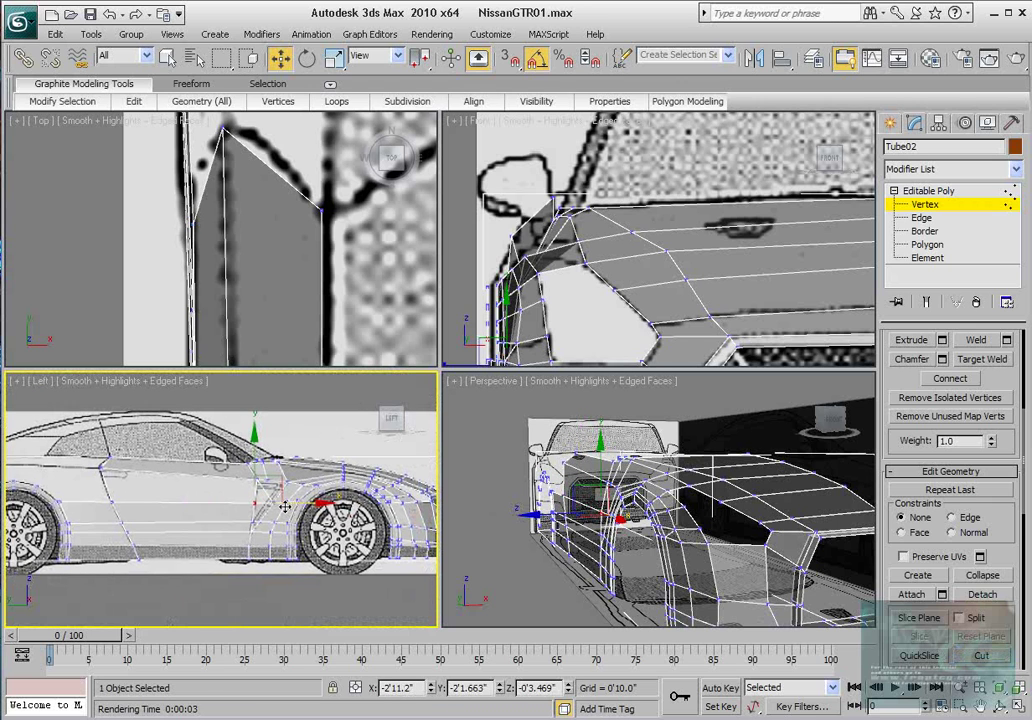
{"action": "middle_click_drag", "start_coordinate": [284, 506], "coordinate": [352, 513]}
{"action": "scroll", "coordinate": [233, 505], "scroll_direction": "up", "scroll_amount": 3}
{"action": "scroll", "coordinate": [417, 523], "scroll_direction": "down", "scroll_amount": 2}
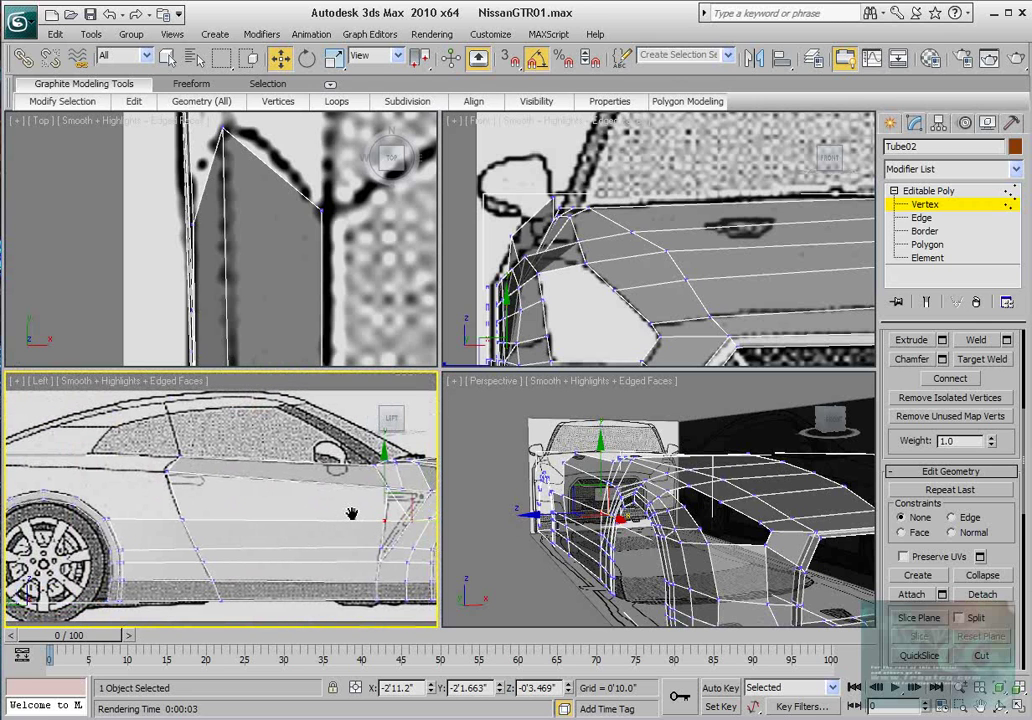
{"action": "scroll", "coordinate": [222, 521], "scroll_direction": "up", "scroll_amount": 3}
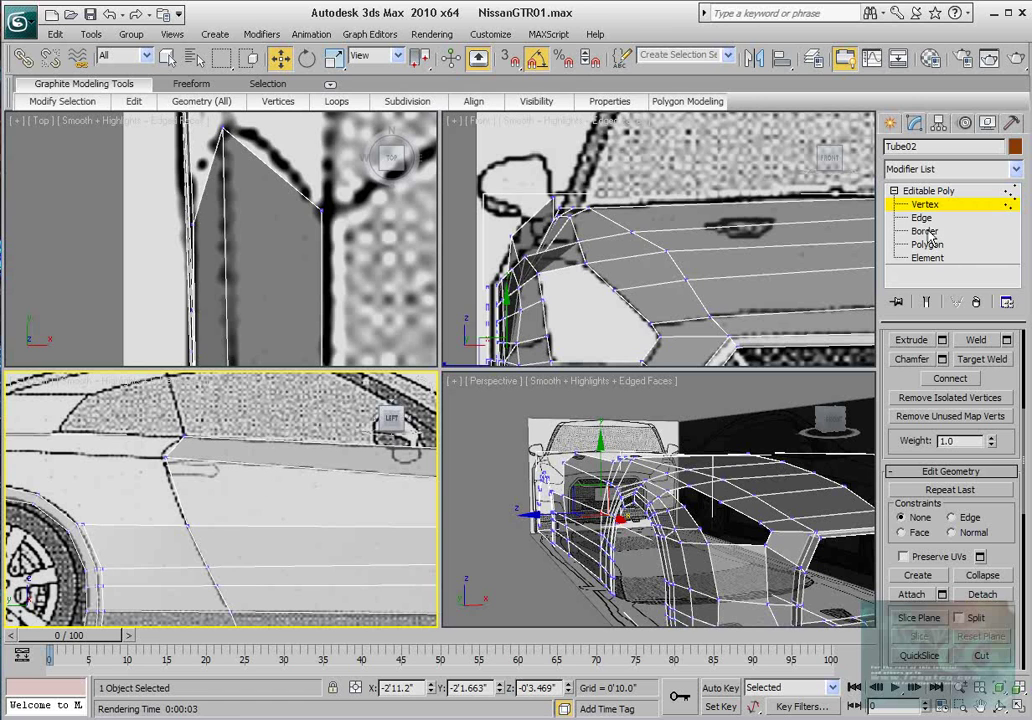
{"action": "left_click", "coordinate": [921, 217]}
{"action": "left_click", "coordinate": [170, 484]}
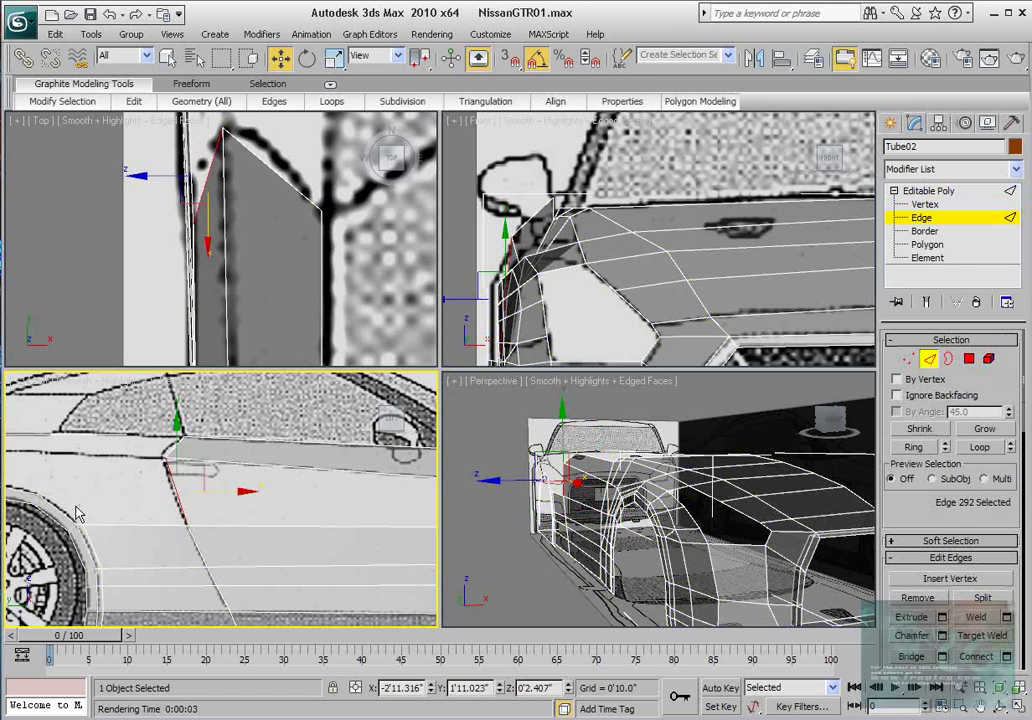
{"action": "left_click", "coordinate": [60, 510], "text": "ctrl"}
{"action": "scroll", "coordinate": [210, 518], "scroll_direction": "up", "scroll_amount": 3}
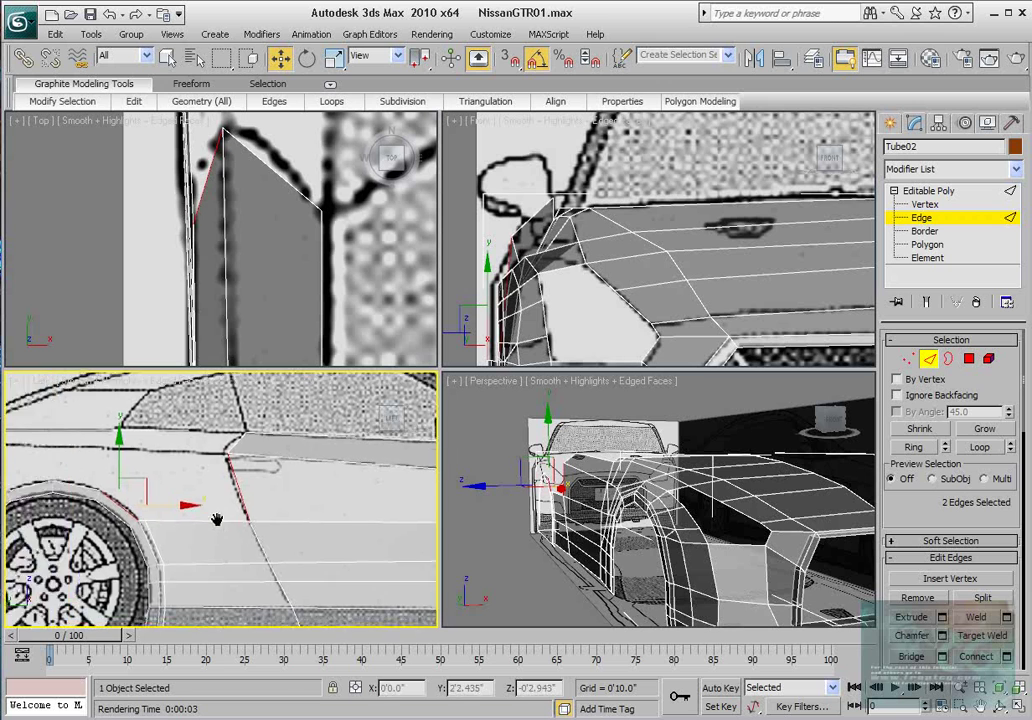
{"action": "scroll", "coordinate": [172, 520], "scroll_direction": "up", "scroll_amount": 3}
{"action": "left_click", "coordinate": [223, 472]}
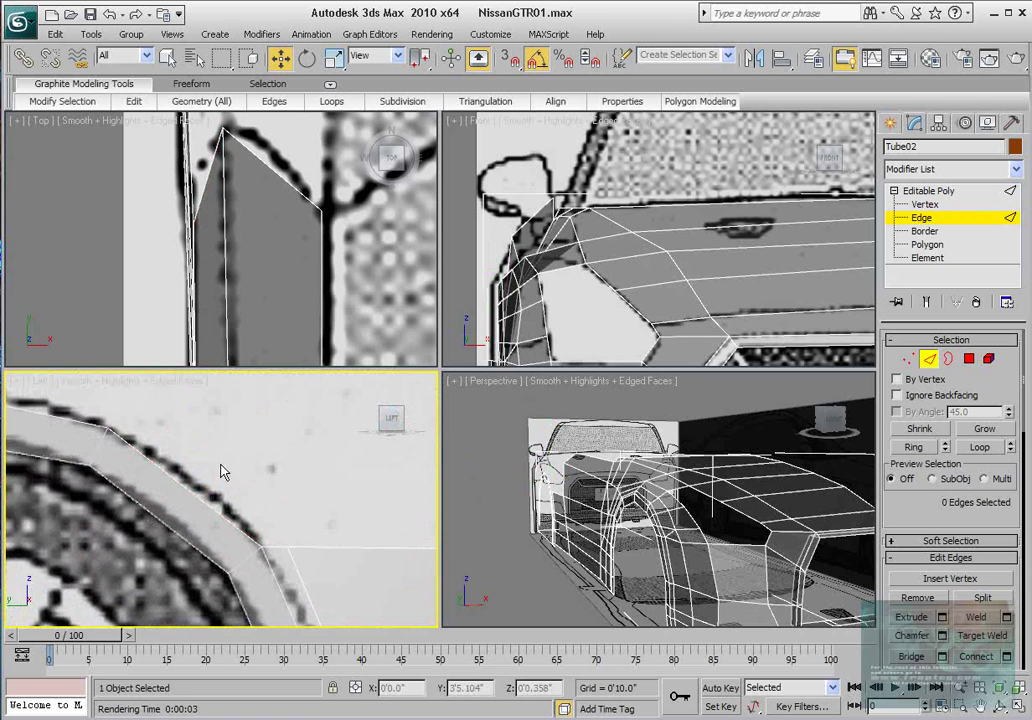
- Select the four outer edges over the top of the rear wheel arch and extrude them slightly upward into a thin strip in side view
{"action": "left_click", "coordinate": [184, 486]}
{"action": "left_click", "coordinate": [89, 424], "text": "ctrl"}
{"action": "middle_click_drag", "start_coordinate": [144, 431], "coordinate": [228, 472]}
{"action": "scroll", "coordinate": [156, 472], "scroll_direction": "down", "scroll_amount": 2}
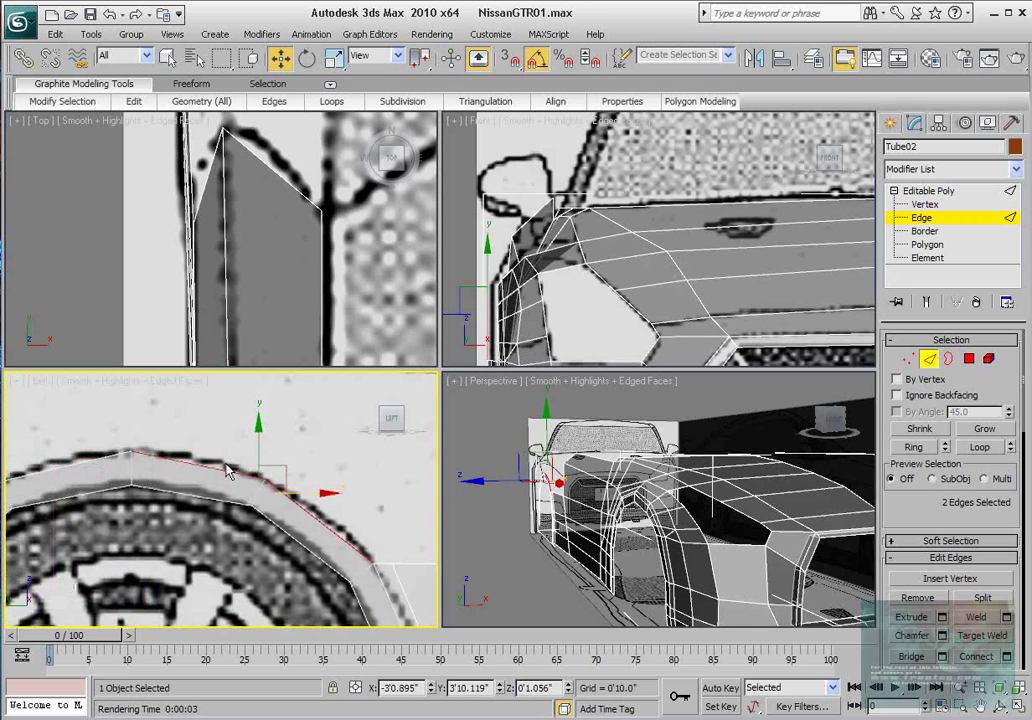
{"action": "left_click", "coordinate": [80, 459], "text": "ctrl"}
{"action": "middle_click_drag", "start_coordinate": [108, 472], "coordinate": [258, 447]}
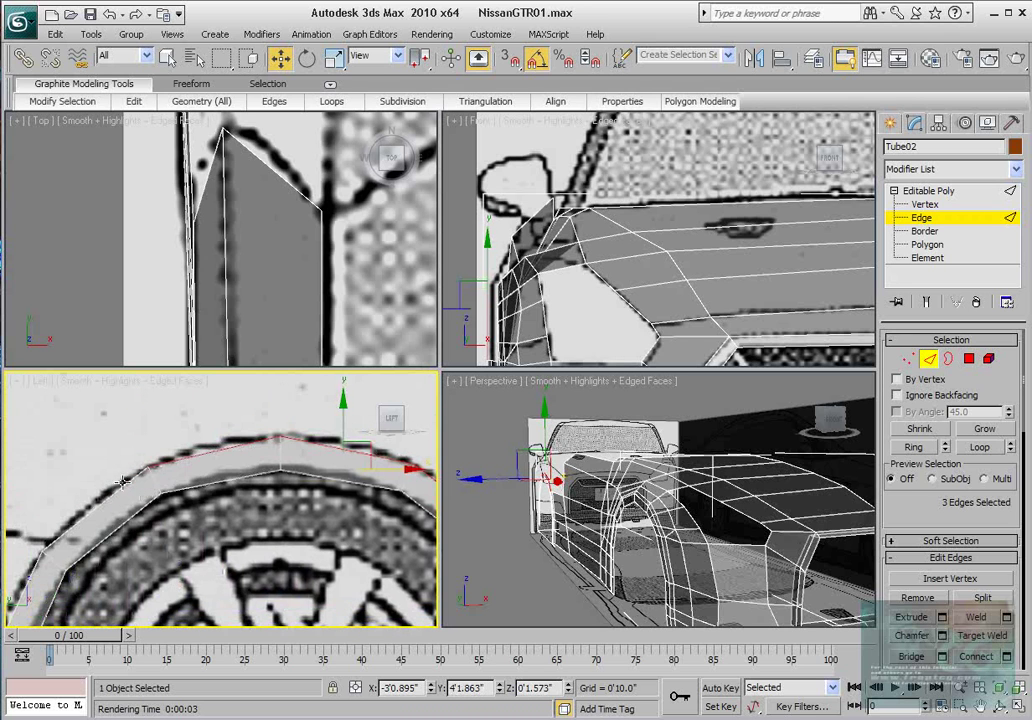
{"action": "left_click", "coordinate": [122, 483], "text": "ctrl"}
{"action": "middle_click_drag", "start_coordinate": [208, 475], "coordinate": [122, 475]}
{"action": "scroll", "coordinate": [122, 475], "scroll_direction": "down", "scroll_amount": 2}
{"action": "left_click_drag", "start_coordinate": [201, 442], "coordinate": [203, 431]}
- Target-weld the new arch strip's front end vertex to the adjacent corner vertex of the panel ahead of the rear wheel
{"action": "middle_click_drag", "start_coordinate": [299, 465], "coordinate": [188, 441]}
{"action": "scroll", "coordinate": [188, 441], "scroll_direction": "up", "scroll_amount": 2}
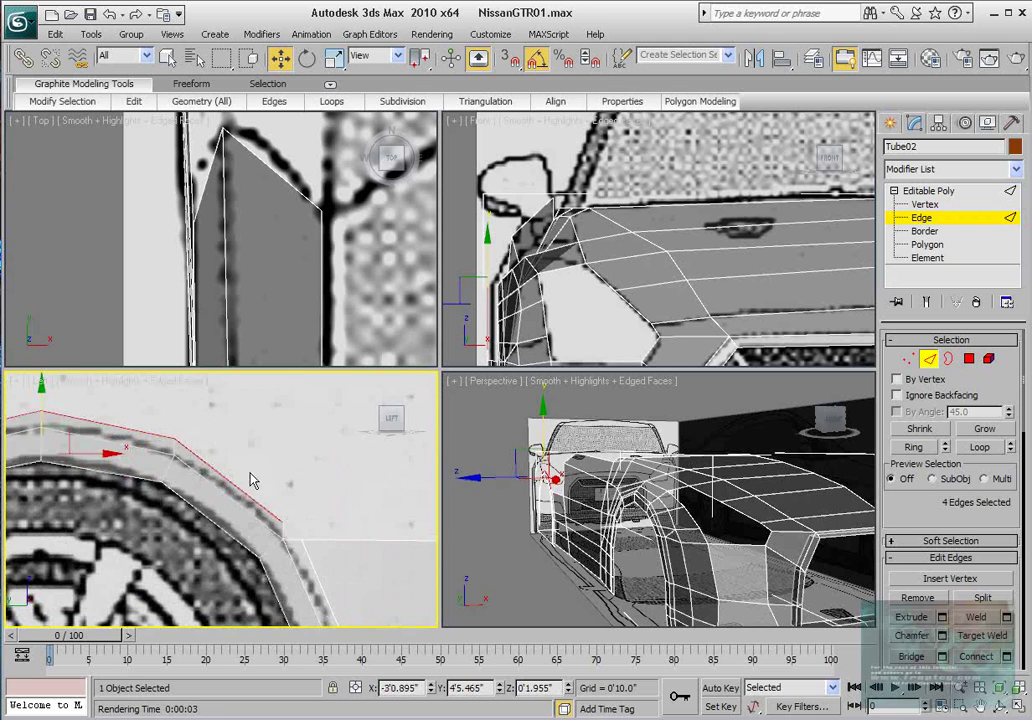
{"action": "middle_click_drag", "start_coordinate": [250, 480], "coordinate": [212, 456]}
{"action": "scroll", "coordinate": [212, 456], "scroll_direction": "up", "scroll_amount": 2}
{"action": "left_click", "coordinate": [908, 359]}
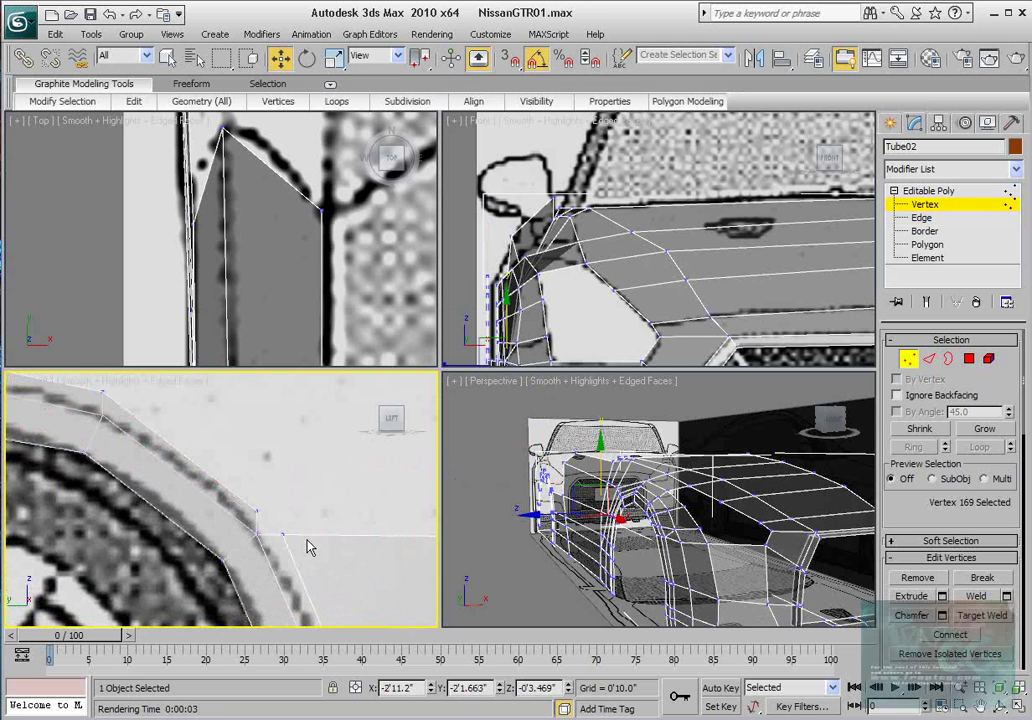
{"action": "left_click", "coordinate": [259, 507], "text": "ctrl"}
{"action": "right_click", "coordinate": [256, 511]}
{"action": "left_click", "coordinate": [216, 617]}
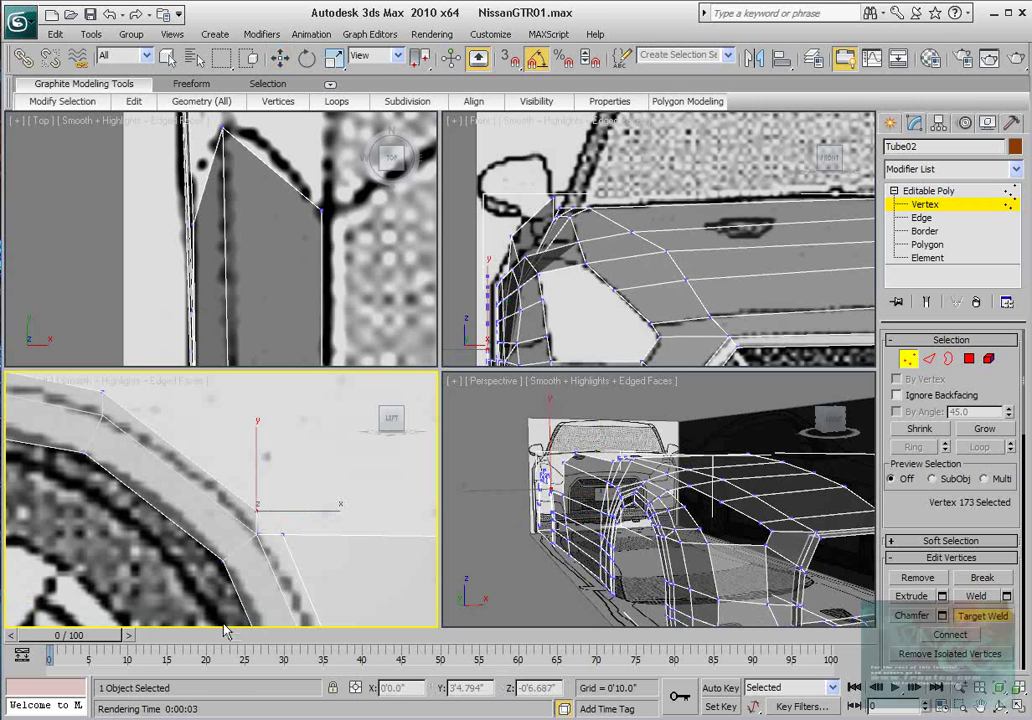
{"action": "left_click", "coordinate": [283, 535]}
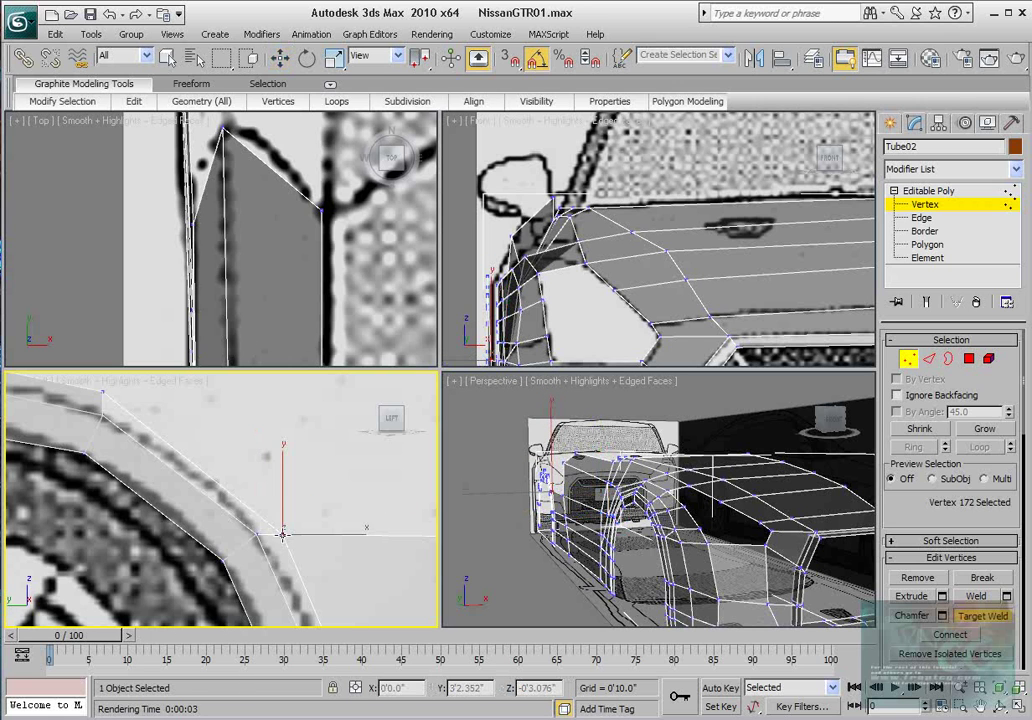
- Turn off the mesh's see-through display and move the strip's front upper vertex about 0.43" forward and 0.2" down
{"action": "key", "text": "alt+x"}
{"action": "scroll", "coordinate": [225, 515], "scroll_direction": "down", "scroll_amount": 5}
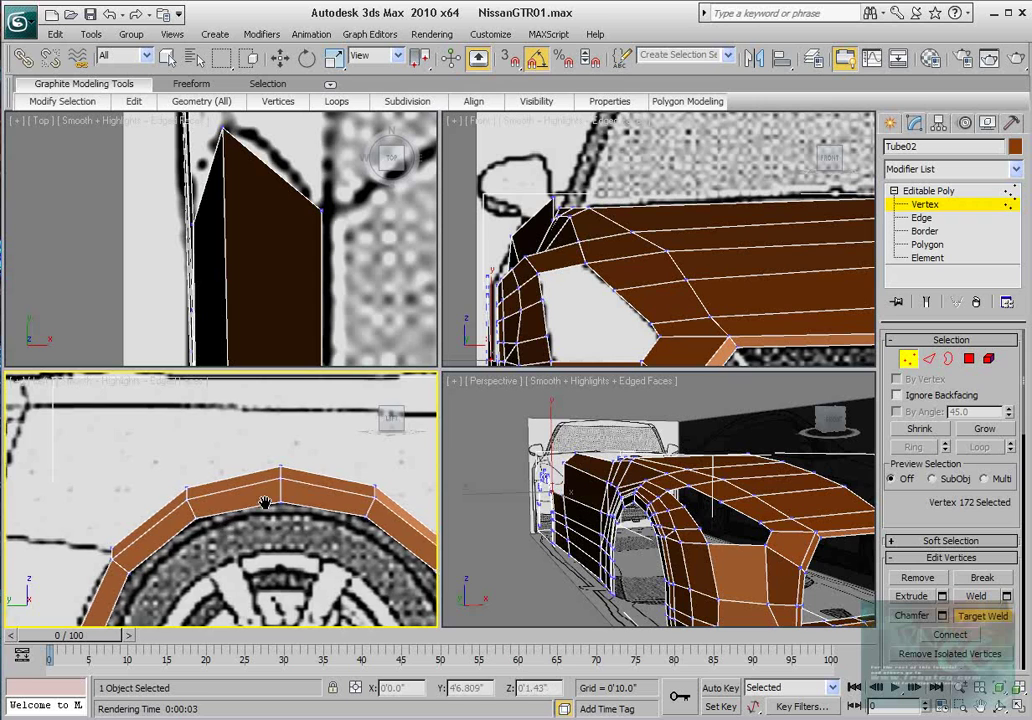
{"action": "middle_click_drag", "start_coordinate": [265, 503], "coordinate": [209, 510]}
{"action": "scroll", "coordinate": [304, 496], "scroll_direction": "up", "scroll_amount": 2}
{"action": "key", "text": "w"}
{"action": "left_click", "coordinate": [329, 491]}
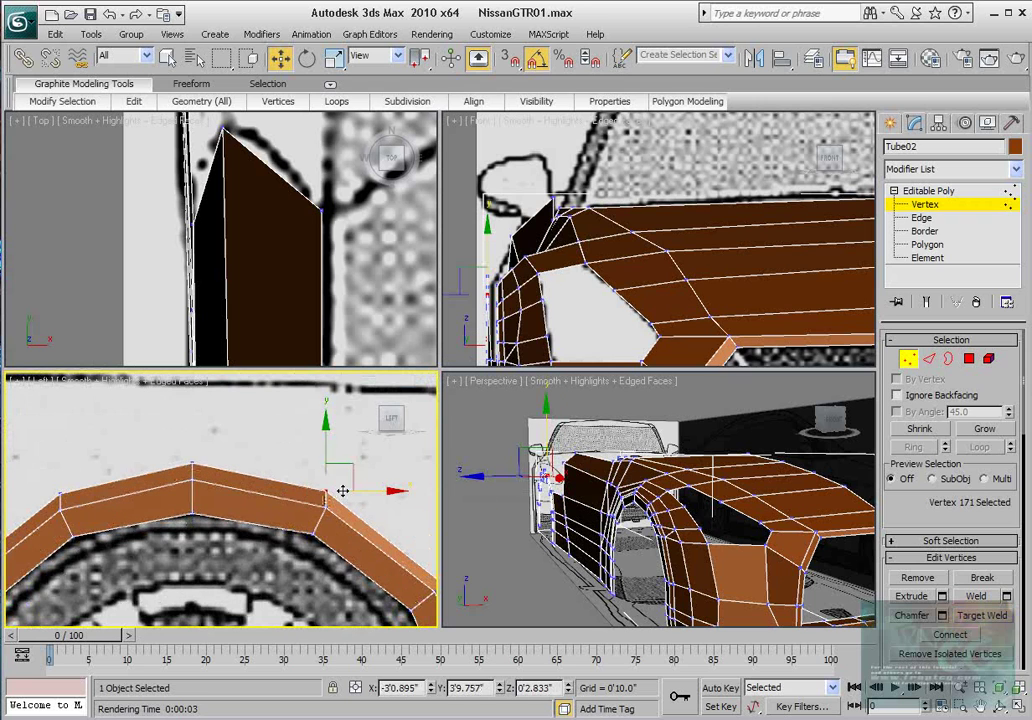
{"action": "left_click_drag", "start_coordinate": [351, 477], "coordinate": [358, 480]}
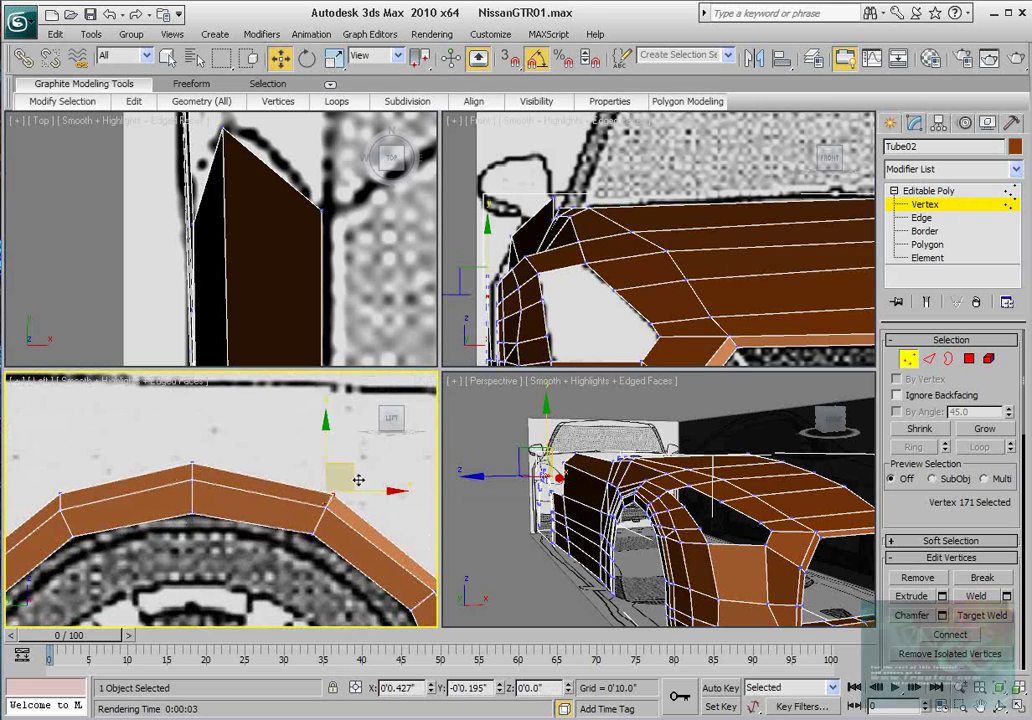
- Move the strip's rear upper vertex about 0.33" back and 0.1" down, and its rear end vertex about 0.62" back and 0.34" down
{"action": "middle_click_drag", "start_coordinate": [59, 492], "coordinate": [152, 479]}
{"action": "left_click", "coordinate": [153, 482]}
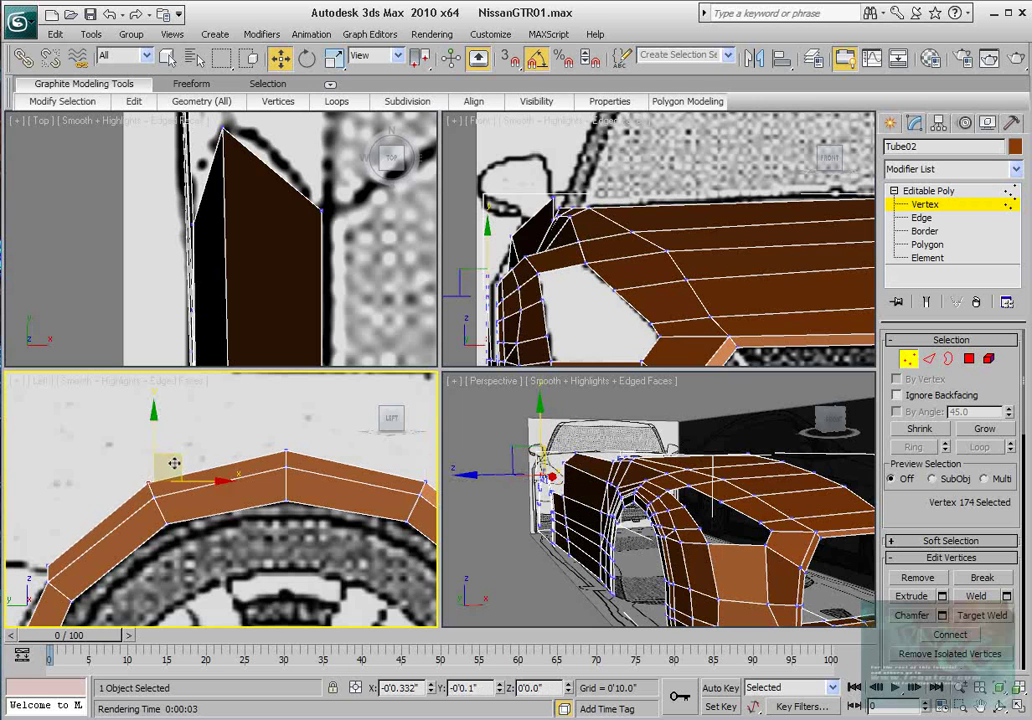
{"action": "middle_click_drag", "start_coordinate": [160, 480], "coordinate": [263, 428]}
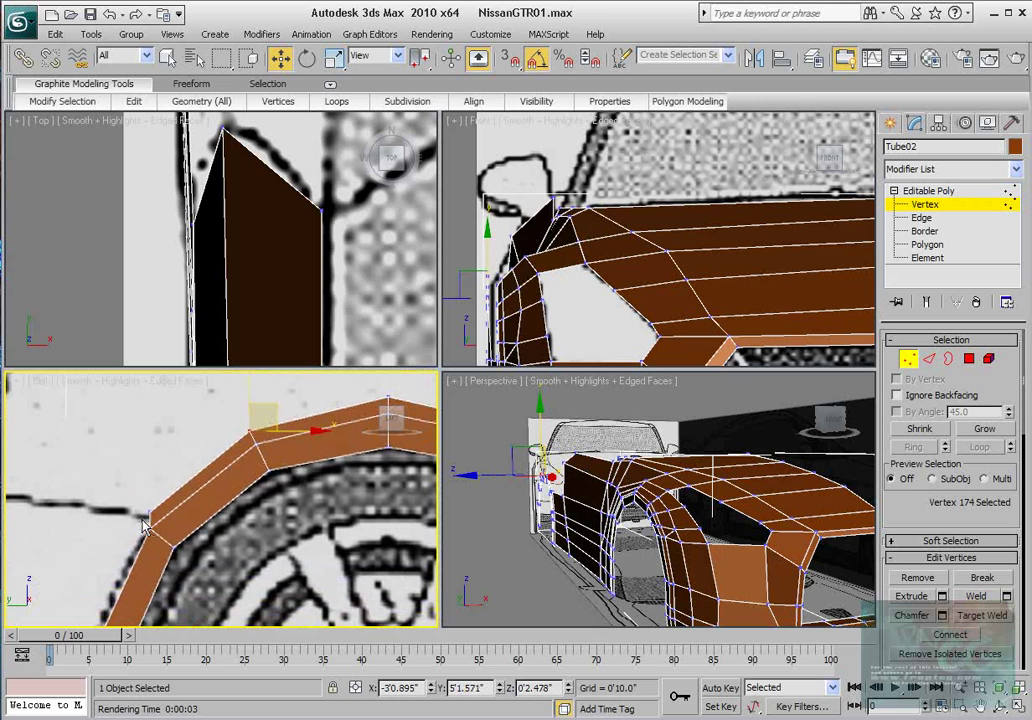
{"action": "left_click", "coordinate": [146, 512]}
{"action": "left_click_drag", "start_coordinate": [177, 488], "coordinate": [167, 494]}
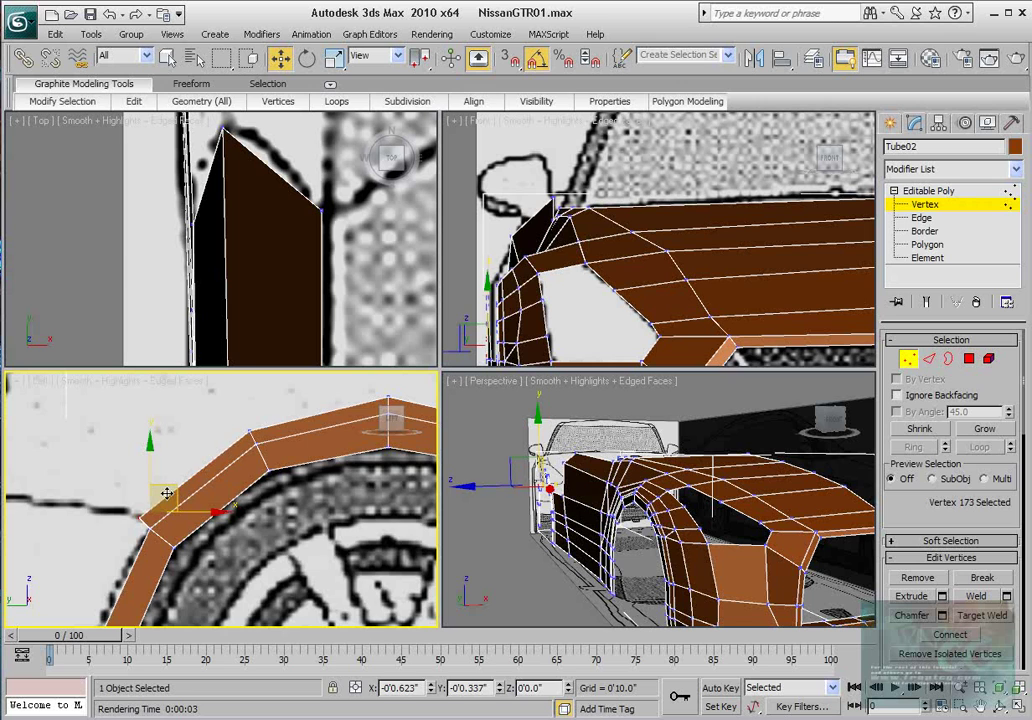
{"action": "middle_click_drag", "start_coordinate": [167, 494], "coordinate": [165, 453]}
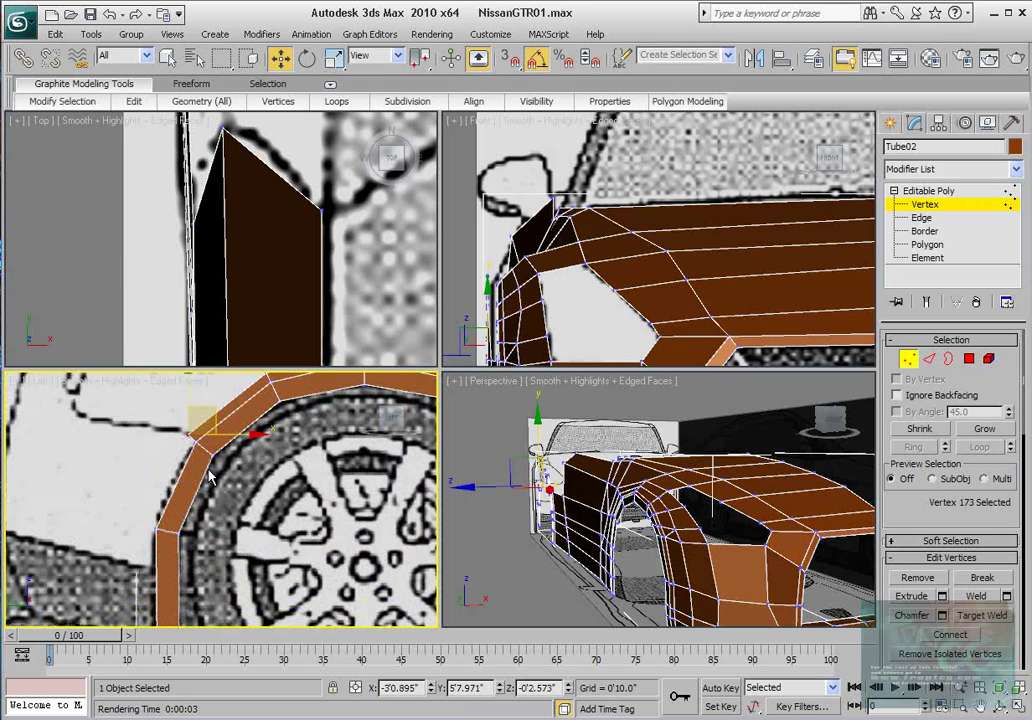
- Extrude the two outer edges on the rear lower side of the wheel arch slightly backward and up into a thin strip
{"action": "left_click", "coordinate": [928, 360]}
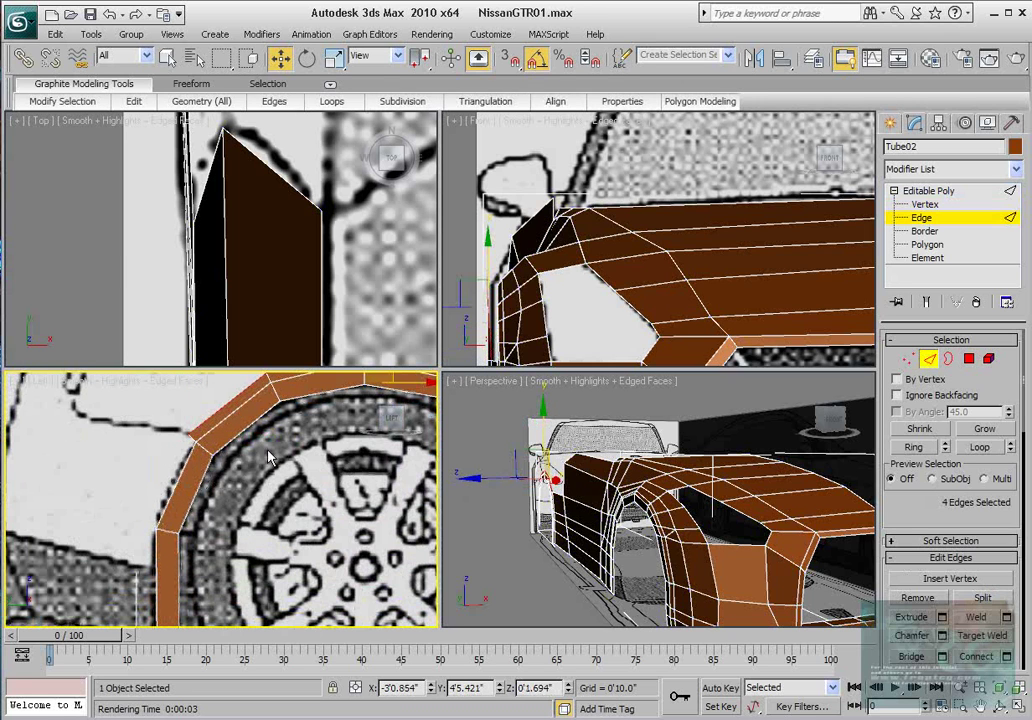
{"action": "left_click", "coordinate": [184, 475]}
{"action": "left_click", "coordinate": [156, 556], "text": "ctrl"}
{"action": "middle_click_drag", "start_coordinate": [186, 525], "coordinate": [197, 484]}
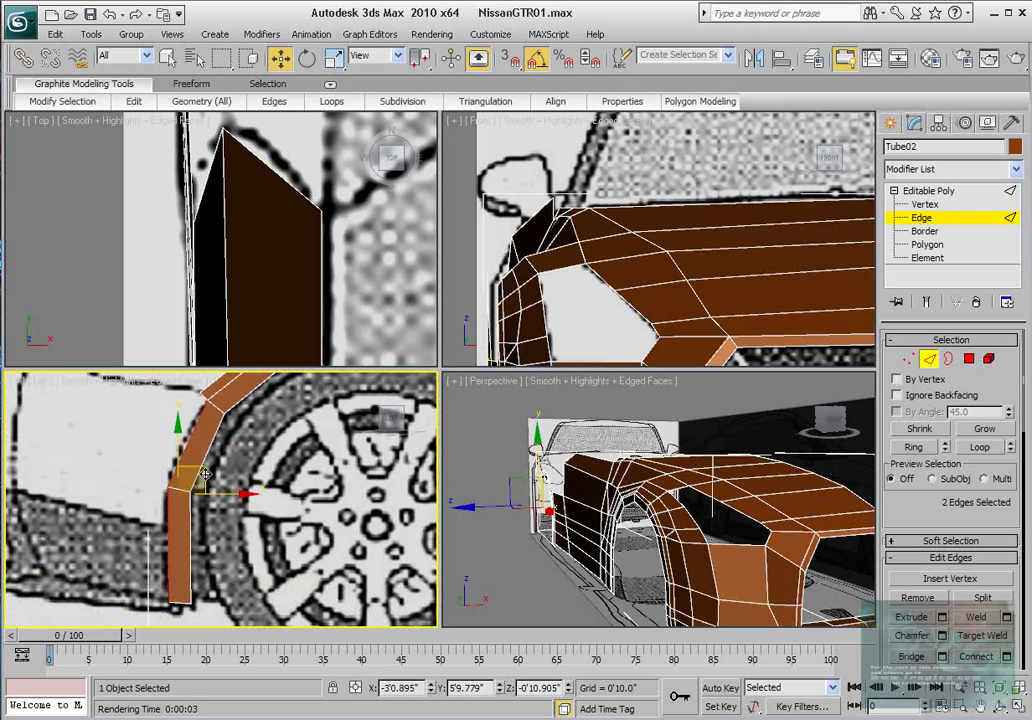
{"action": "left_click_drag", "start_coordinate": [205, 473], "coordinate": [195, 467]}
- Target-weld the lower rear strip's top vertex to the rear end vertex of the strip over the arch
{"action": "left_click", "coordinate": [908, 358]}
{"action": "middle_click_drag", "start_coordinate": [236, 437], "coordinate": [229, 487]}
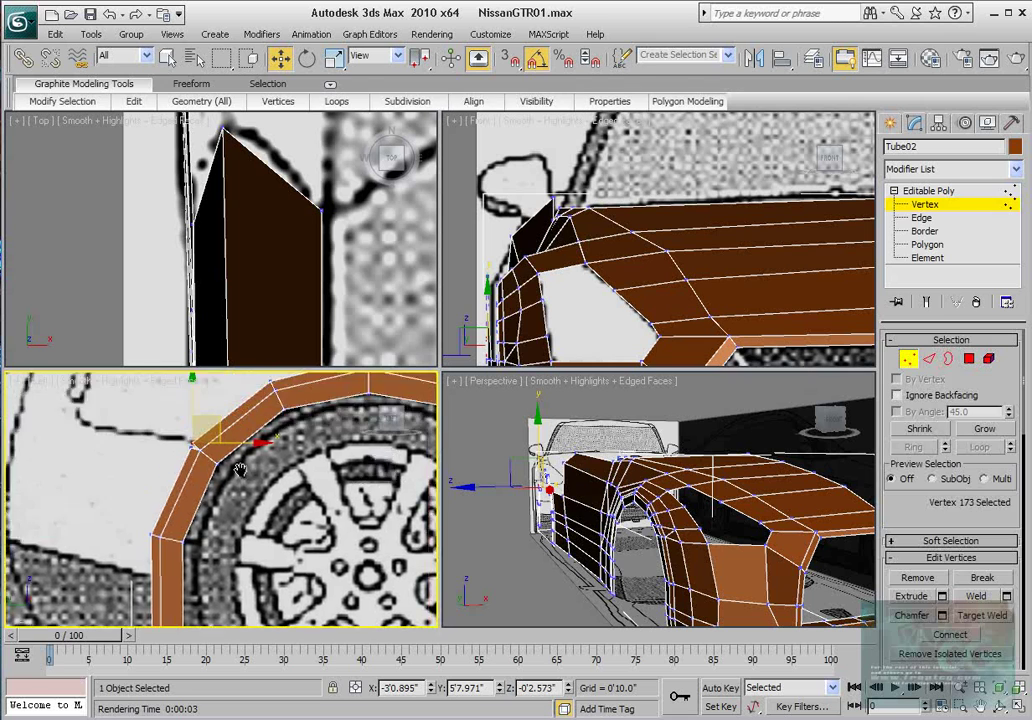
{"action": "scroll", "coordinate": [229, 487], "scroll_direction": "up", "scroll_amount": 3}
{"action": "left_click", "coordinate": [160, 431]}
{"action": "right_click", "coordinate": [160, 432]}
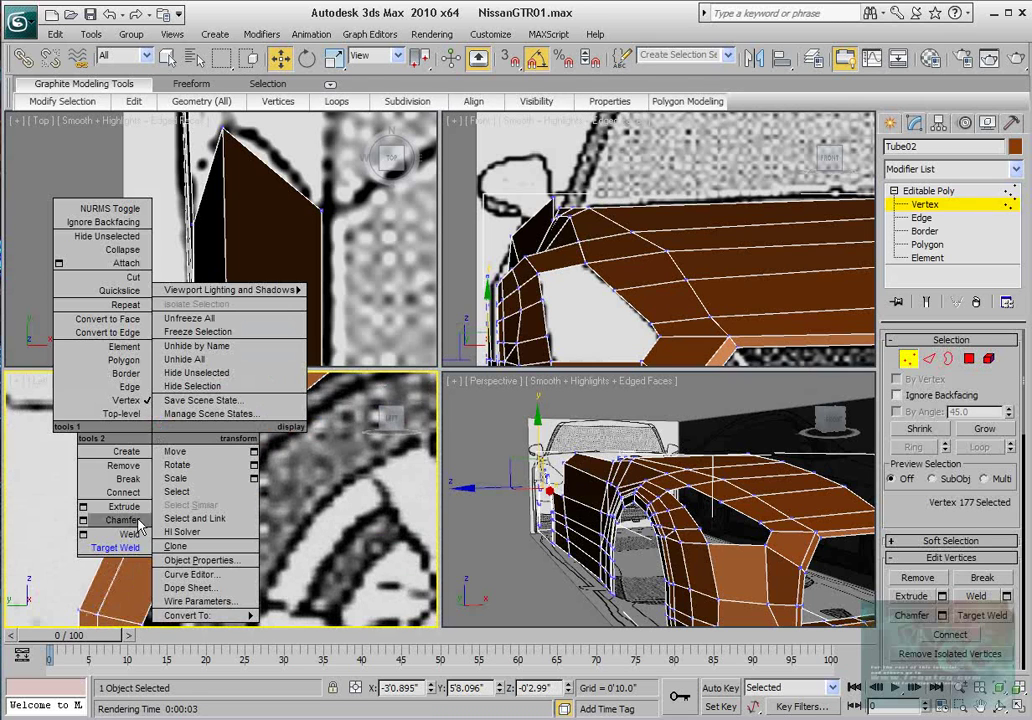
{"action": "left_click", "coordinate": [112, 545]}
{"action": "left_click", "coordinate": [160, 428]}
{"action": "key", "text": "w"}
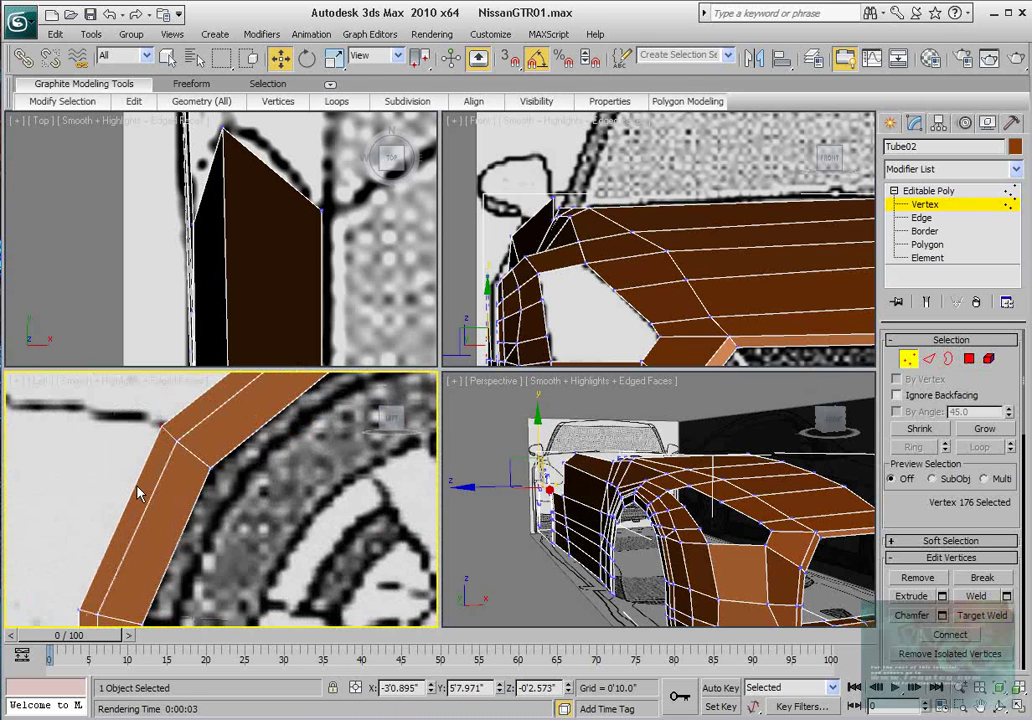
- Move the lower rear strip's middle outer vertex slightly backward and adjust the strip's bottom outer vertex
{"action": "middle_click_drag", "start_coordinate": [107, 582], "coordinate": [145, 500]}
{"action": "left_click", "coordinate": [117, 525]}
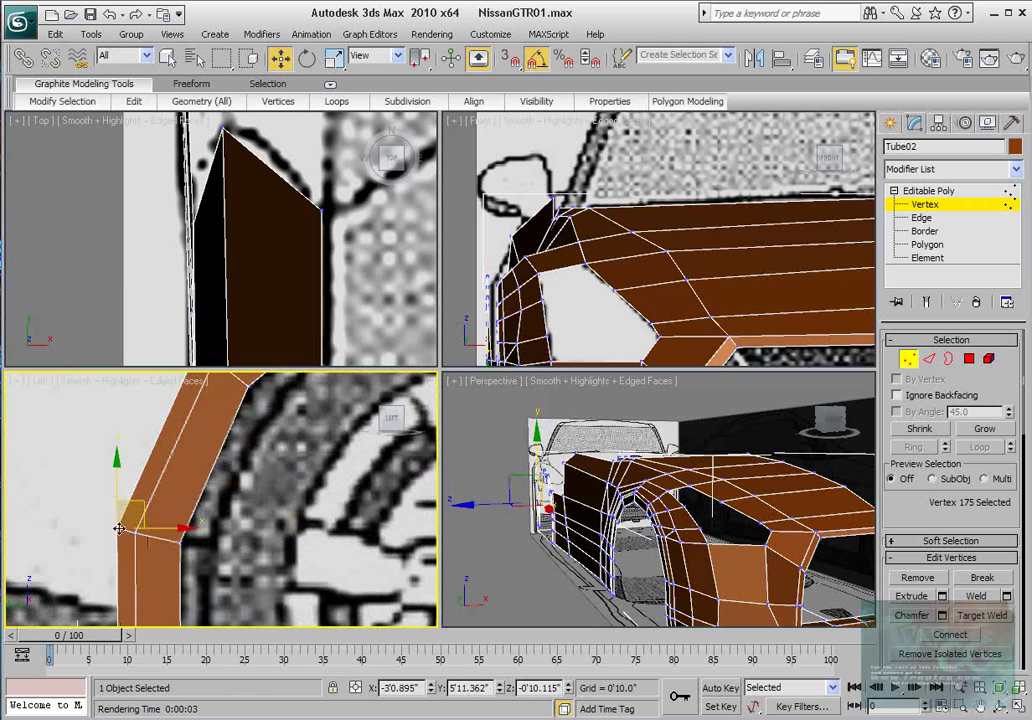
{"action": "right_click", "coordinate": [118, 523]}
{"action": "left_click", "coordinate": [118, 523]}
{"action": "left_click_drag", "start_coordinate": [143, 503], "coordinate": [136, 504]}
{"action": "middle_click_drag", "start_coordinate": [133, 530], "coordinate": [160, 422]}
{"action": "scroll", "coordinate": [146, 494], "scroll_direction": "down", "scroll_amount": 2}
{"action": "middle_click_drag", "start_coordinate": [104, 557], "coordinate": [159, 503]}
{"action": "scroll", "coordinate": [159, 503], "scroll_direction": "up", "scroll_amount": 2}
{"action": "left_click_drag", "start_coordinate": [185, 529], "coordinate": [216, 556]}
{"action": "scroll", "coordinate": [237, 515], "scroll_direction": "down", "scroll_amount": 3}
{"action": "scroll", "coordinate": [217, 556], "scroll_direction": "down", "scroll_amount": 3}
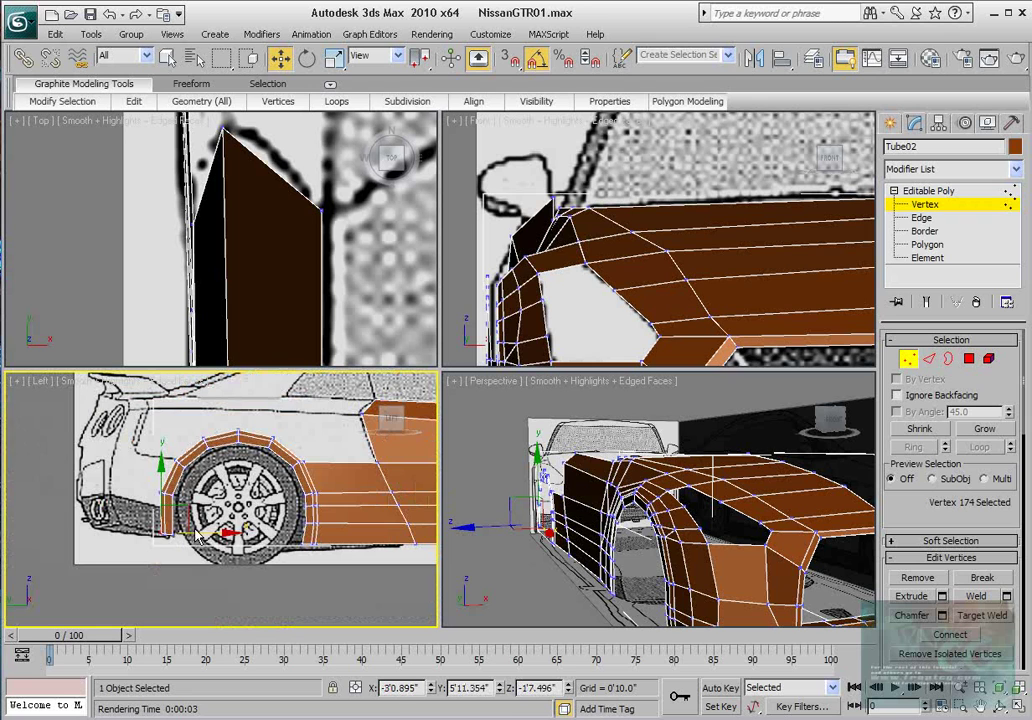
- Bridge the upper edge of the door's rear seam to the facing outer edge of the rear wheel arch strip
{"action": "scroll", "coordinate": [363, 477], "scroll_direction": "up", "scroll_amount": 4}
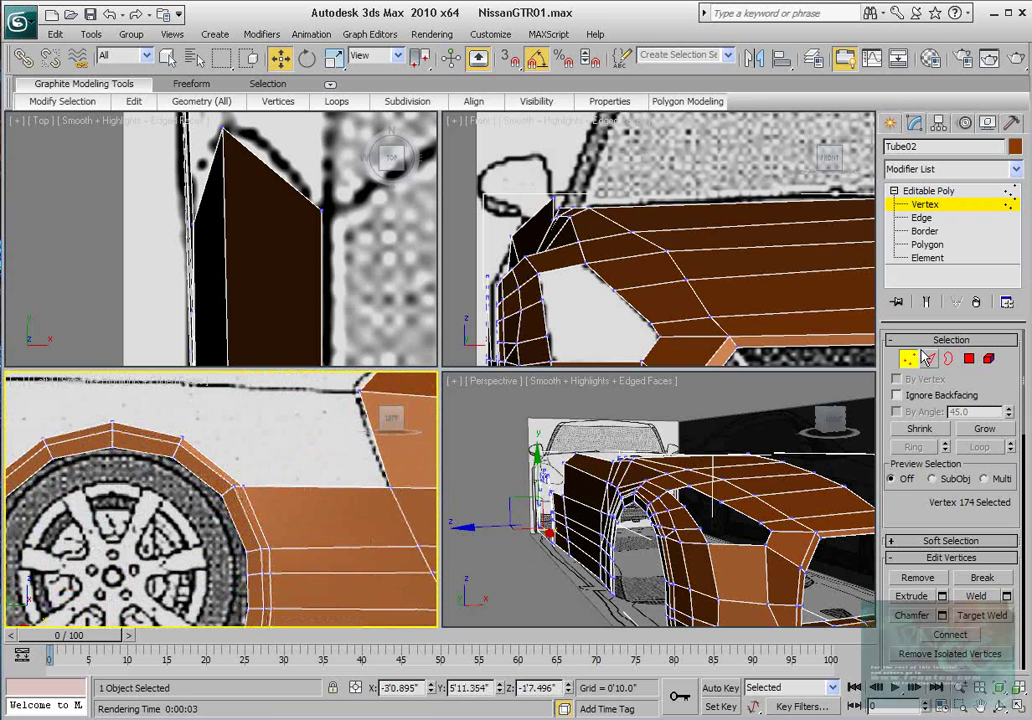
{"action": "left_click", "coordinate": [928, 358]}
{"action": "left_click", "coordinate": [385, 392]}
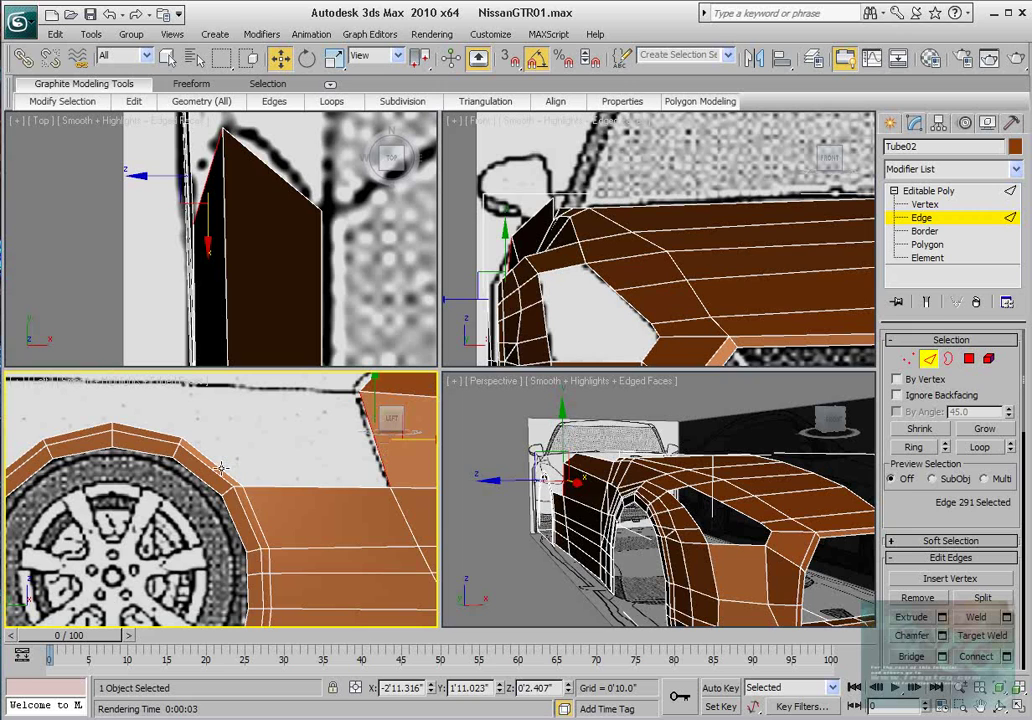
{"action": "left_click", "coordinate": [221, 467], "text": "ctrl"}
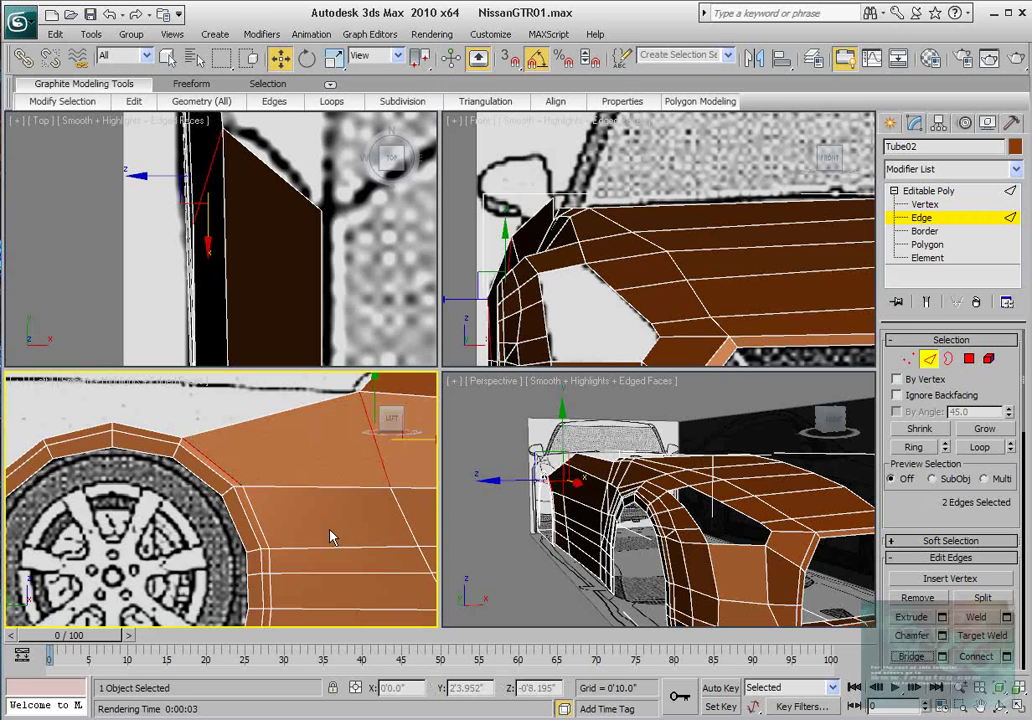
{"action": "scroll", "coordinate": [226, 534], "scroll_direction": "down", "scroll_amount": 3}
{"action": "scroll", "coordinate": [220, 527], "scroll_direction": "up", "scroll_amount": 1}
{"action": "scroll", "coordinate": [311, 530], "scroll_direction": "down", "scroll_amount": 2}
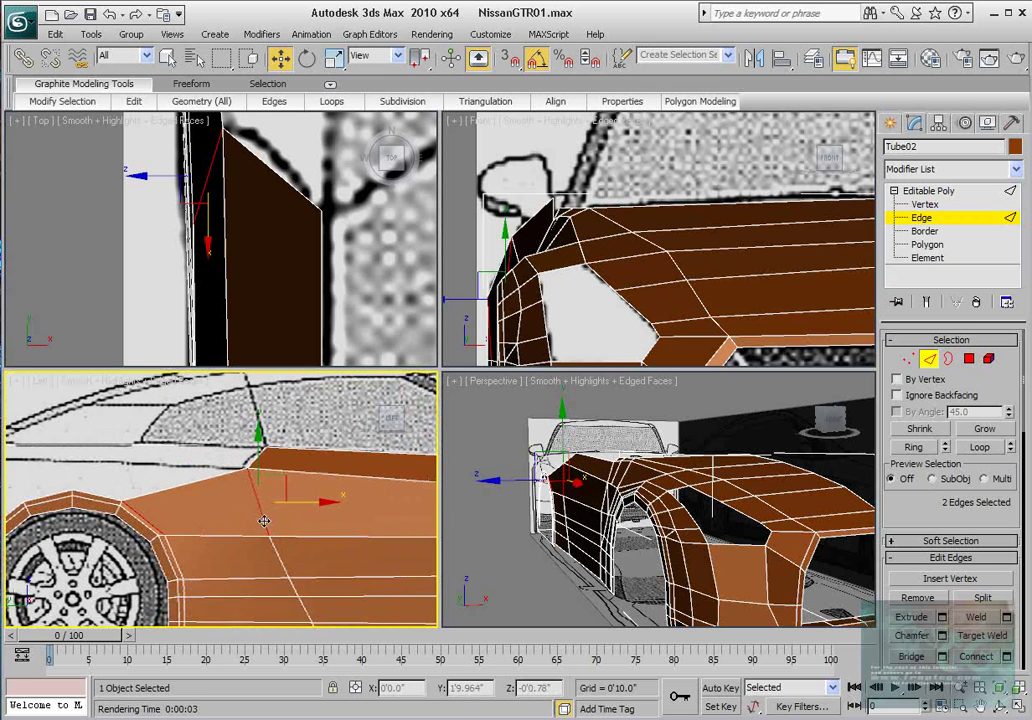
- Turn on the mesh's see-through display and move the three vertices at the front wheel arch's upper rear side backward and down
{"action": "scroll", "coordinate": [265, 523], "scroll_direction": "up", "scroll_amount": 2}
{"action": "scroll", "coordinate": [295, 502], "scroll_direction": "down", "scroll_amount": 3}
{"action": "scroll", "coordinate": [300, 510], "scroll_direction": "up", "scroll_amount": 5}
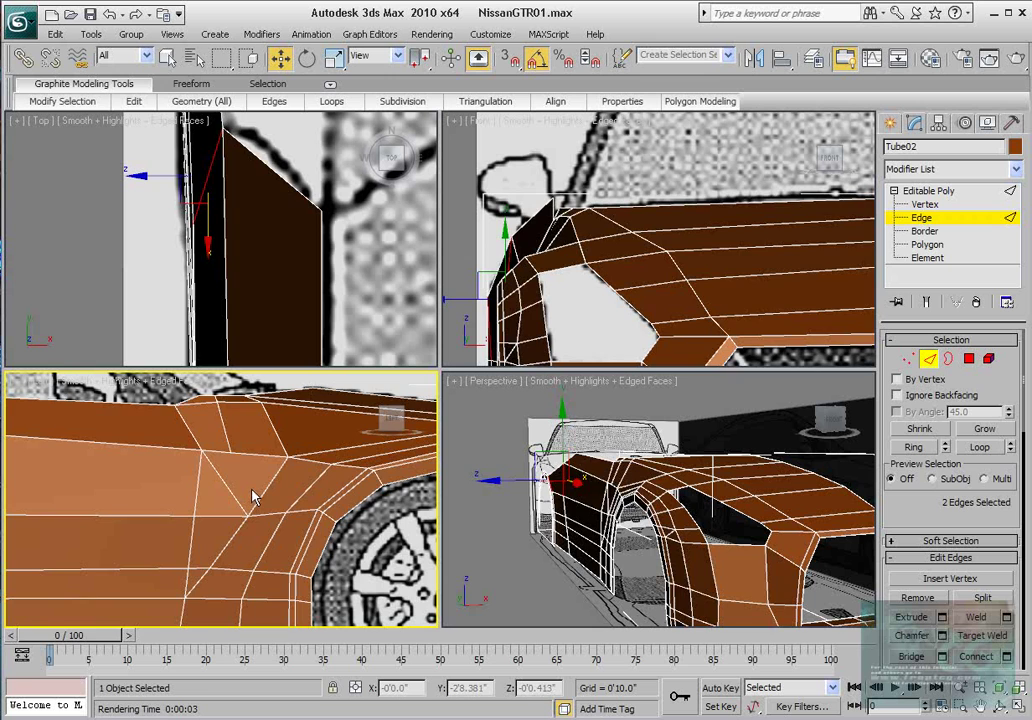
{"action": "key", "text": "alt+x"}
{"action": "middle_click_drag", "start_coordinate": [252, 497], "coordinate": [222, 472]}
{"action": "scroll", "coordinate": [265, 497], "scroll_direction": "up", "scroll_amount": 2}
{"action": "left_click", "coordinate": [907, 358]}
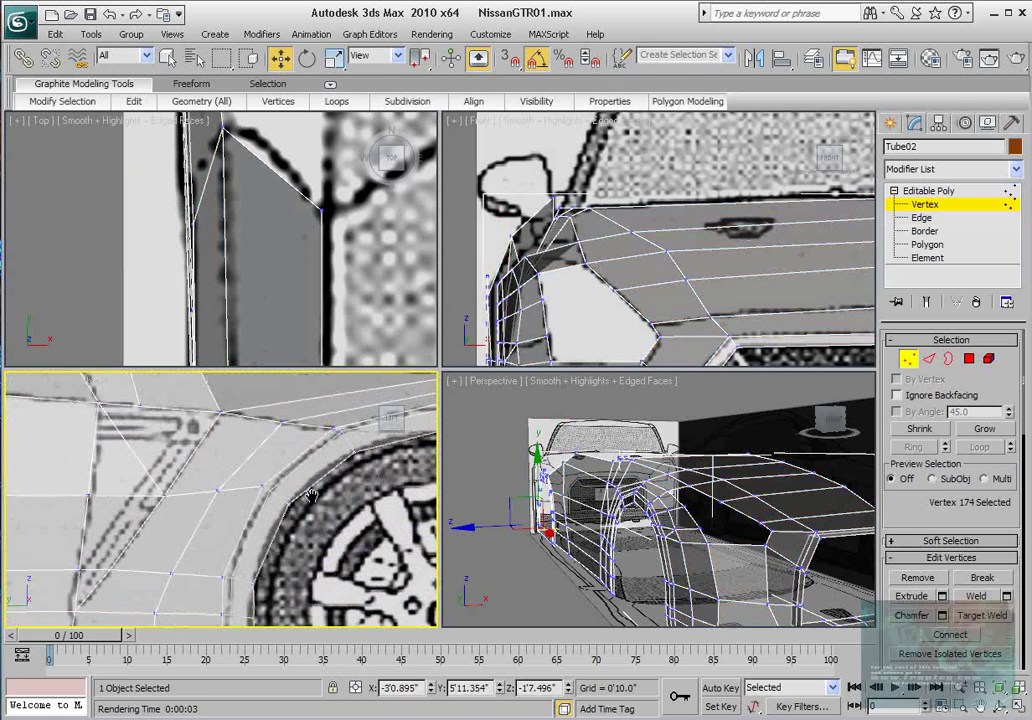
{"action": "scroll", "coordinate": [312, 496], "scroll_direction": "up", "scroll_amount": 2}
{"action": "left_click", "coordinate": [284, 452]}
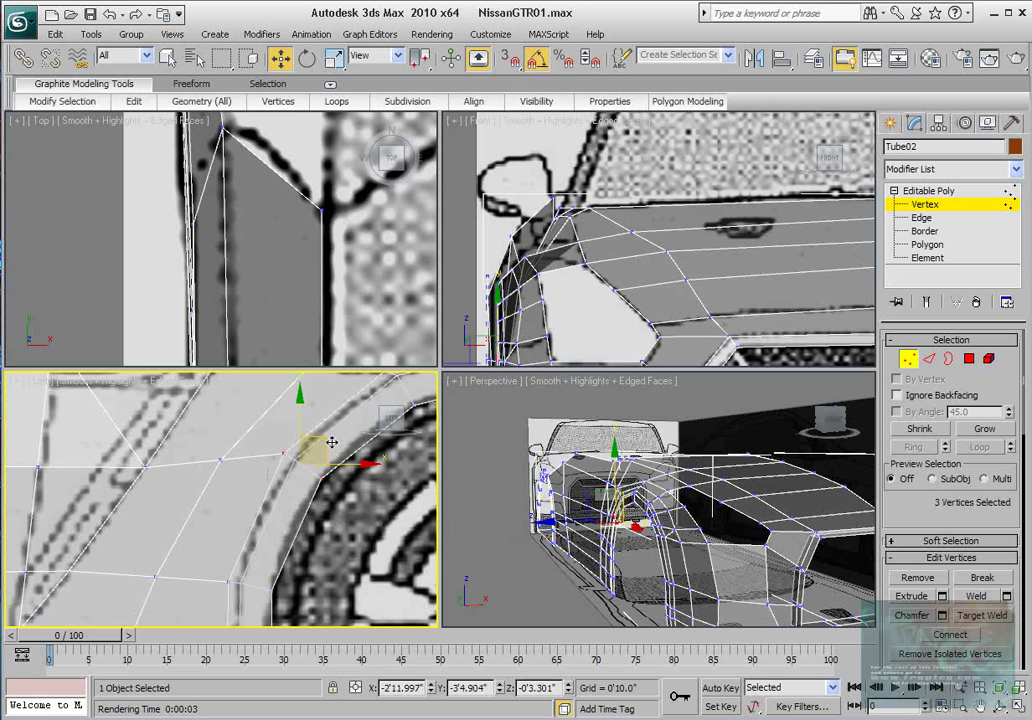
{"action": "left_click_drag", "start_coordinate": [331, 442], "coordinate": [309, 465]}
- Move the neighbouring fender vertex behind the front wheel arch about 0.87" back and 0.54" down
{"action": "left_click", "coordinate": [221, 460]}
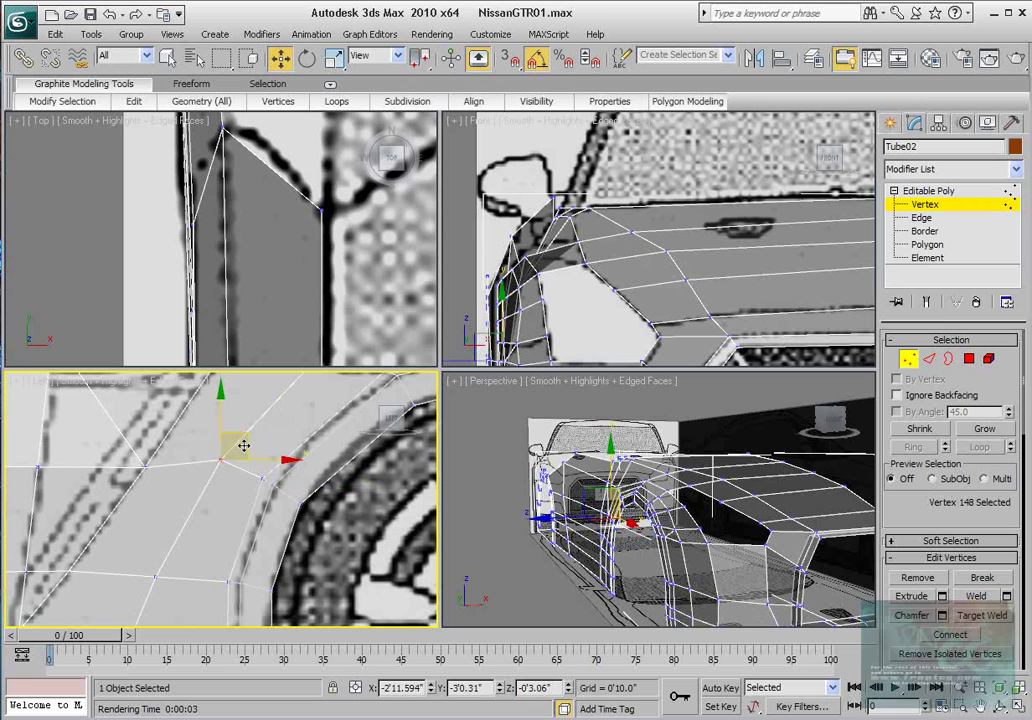
{"action": "left_click_drag", "start_coordinate": [243, 445], "coordinate": [214, 458]}
{"action": "middle_click_drag", "start_coordinate": [214, 458], "coordinate": [230, 454]}
{"action": "scroll", "coordinate": [230, 454], "scroll_direction": "down", "scroll_amount": 2}
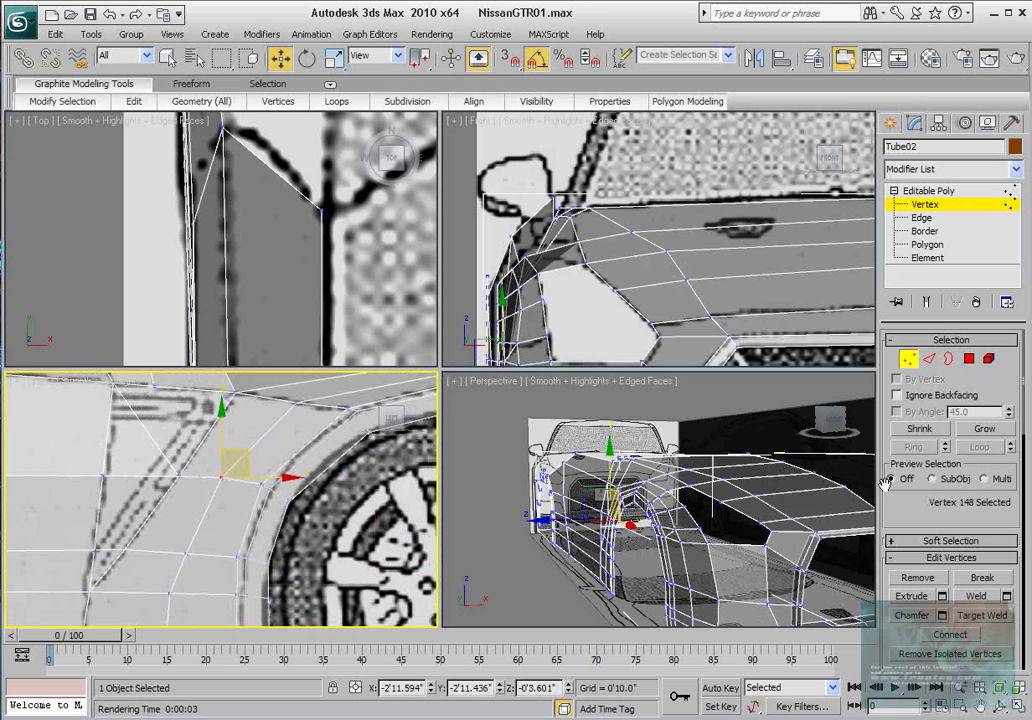
- Select the rings of upper edges running from the front wheel arch across the fender vent and door to the rear wheel arch
{"action": "left_click", "coordinate": [928, 361]}
{"action": "left_click", "coordinate": [328, 471]}
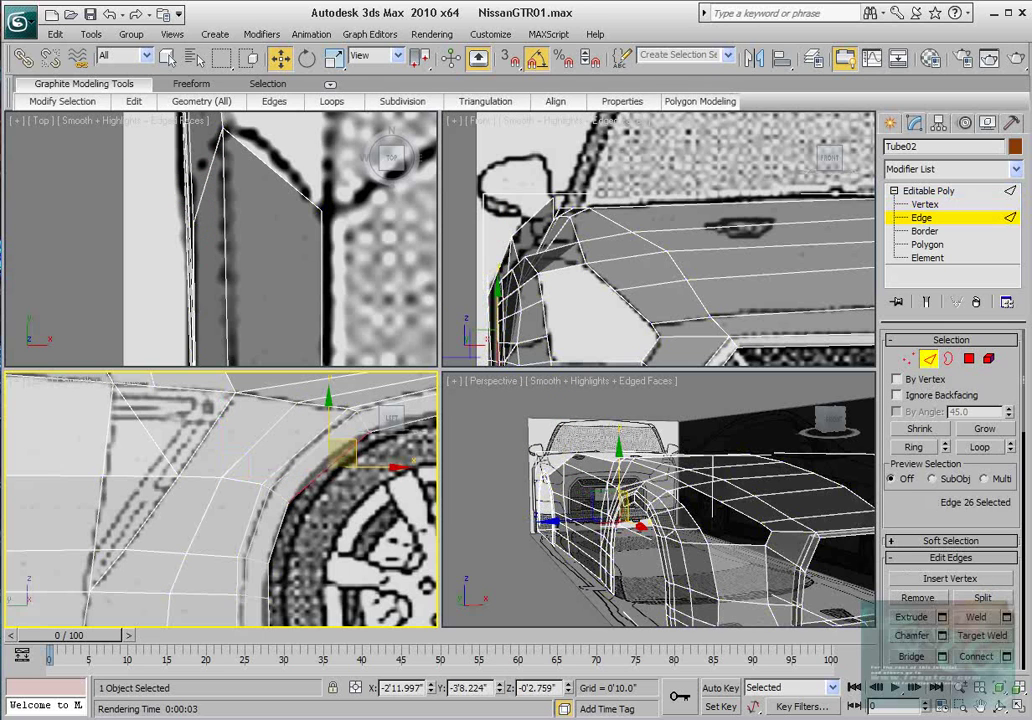
{"action": "left_click", "coordinate": [914, 448]}
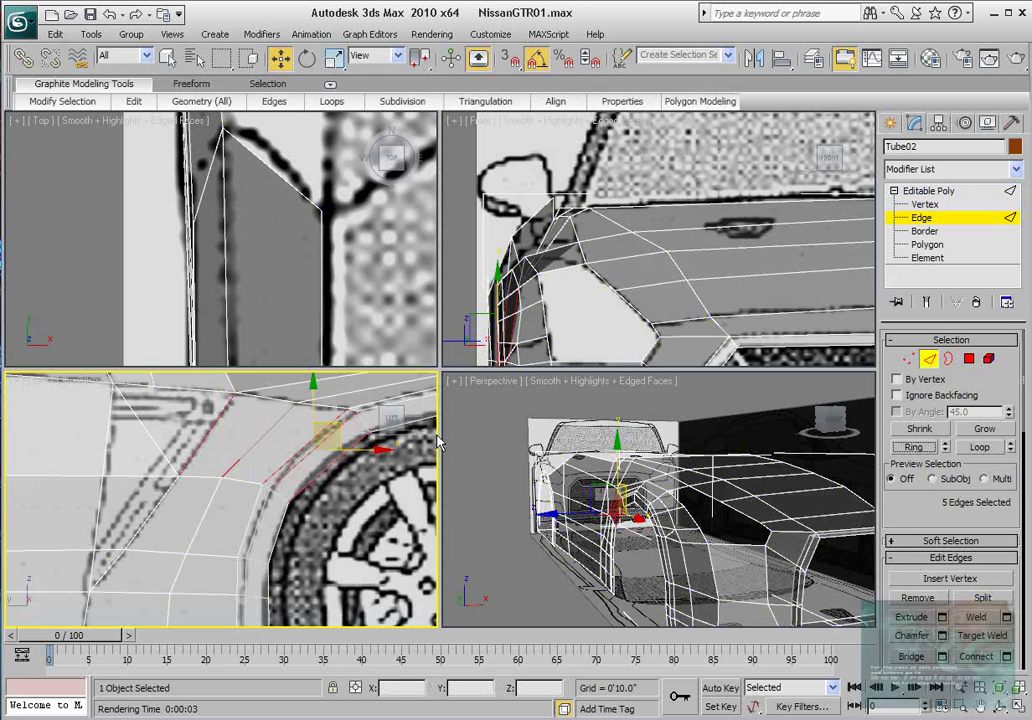
{"action": "left_click", "coordinate": [155, 441], "text": "ctrl"}
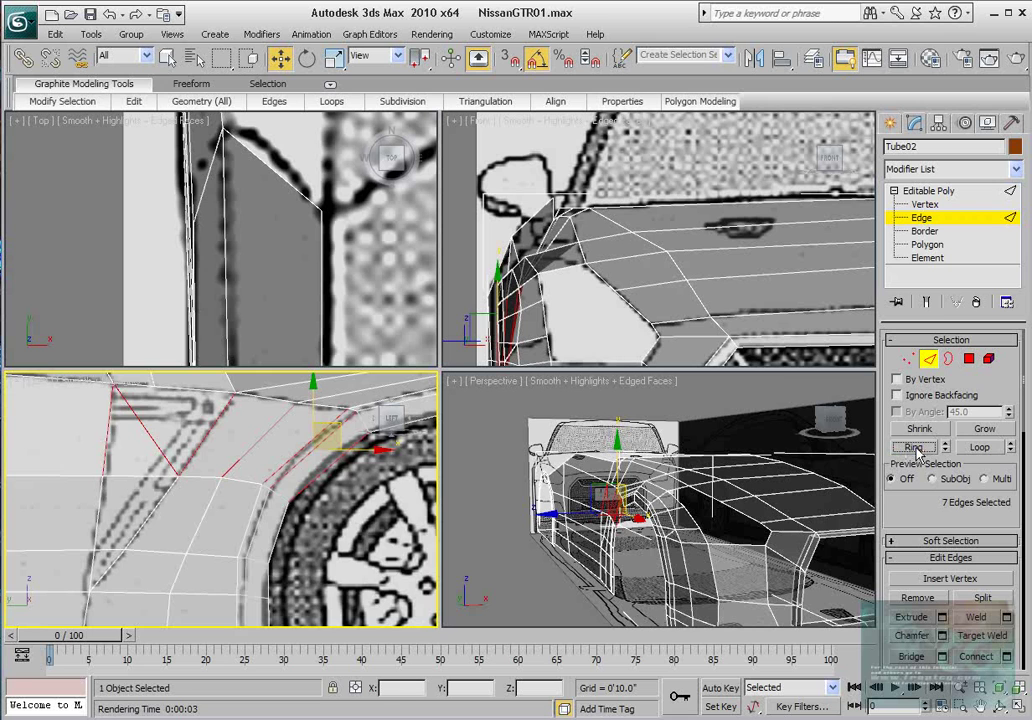
{"action": "scroll", "coordinate": [249, 491], "scroll_direction": "down", "scroll_amount": 6}
{"action": "scroll", "coordinate": [350, 525], "scroll_direction": "up", "scroll_amount": 3}
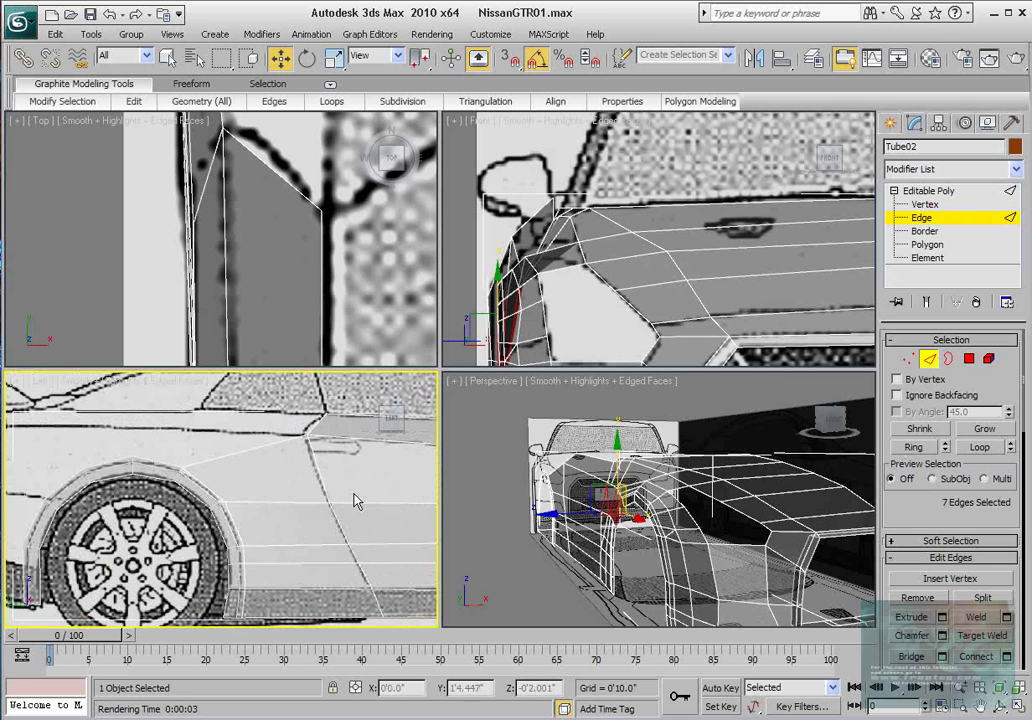
{"action": "left_click", "coordinate": [313, 455], "text": "ctrl"}
{"action": "left_click", "coordinate": [913, 447]}
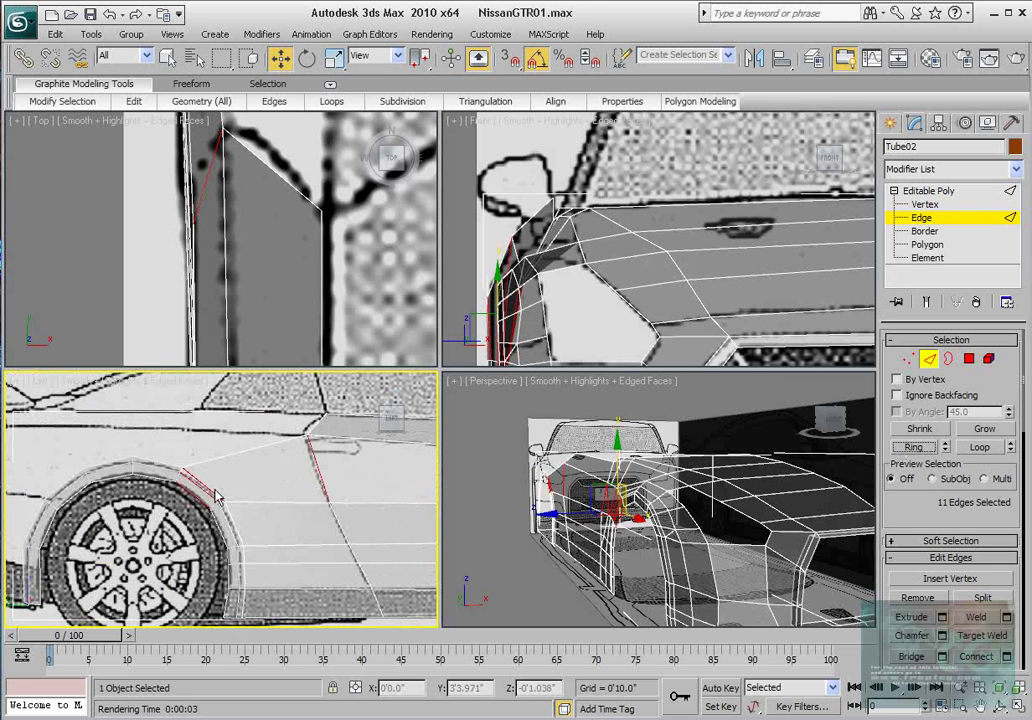
{"action": "middle_click_drag", "start_coordinate": [254, 493], "coordinate": [36, 491]}
{"action": "scroll", "coordinate": [251, 499], "scroll_direction": "up", "scroll_amount": 2}
{"action": "middle_click_drag", "start_coordinate": [158, 498], "coordinate": [394, 508]}
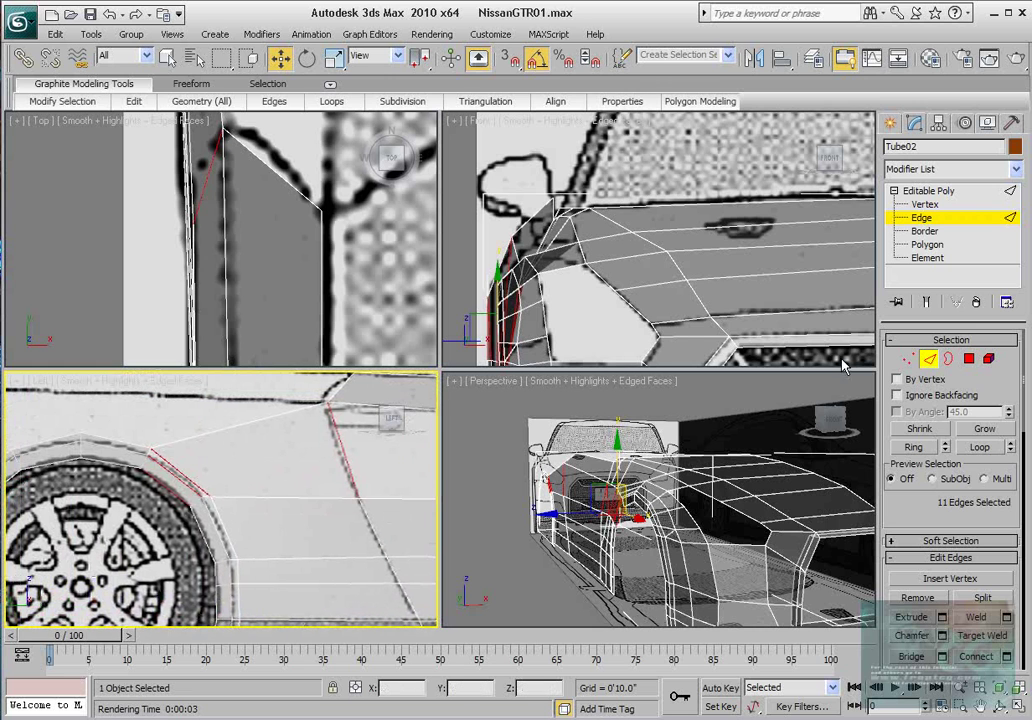
- Move the three vertices at the rear wheel arch's upper front corner, where the door's crease line meets it, about 0.35" down
{"action": "left_click", "coordinate": [908, 359]}
{"action": "middle_click_drag", "start_coordinate": [226, 488], "coordinate": [258, 479]}
{"action": "scroll", "coordinate": [258, 479], "scroll_direction": "up", "scroll_amount": 3}
{"action": "left_click_drag", "start_coordinate": [198, 530], "coordinate": [272, 478]}
{"action": "scroll", "coordinate": [318, 518], "scroll_direction": "down", "scroll_amount": 5}
{"action": "middle_click_drag", "start_coordinate": [326, 528], "coordinate": [312, 498]}
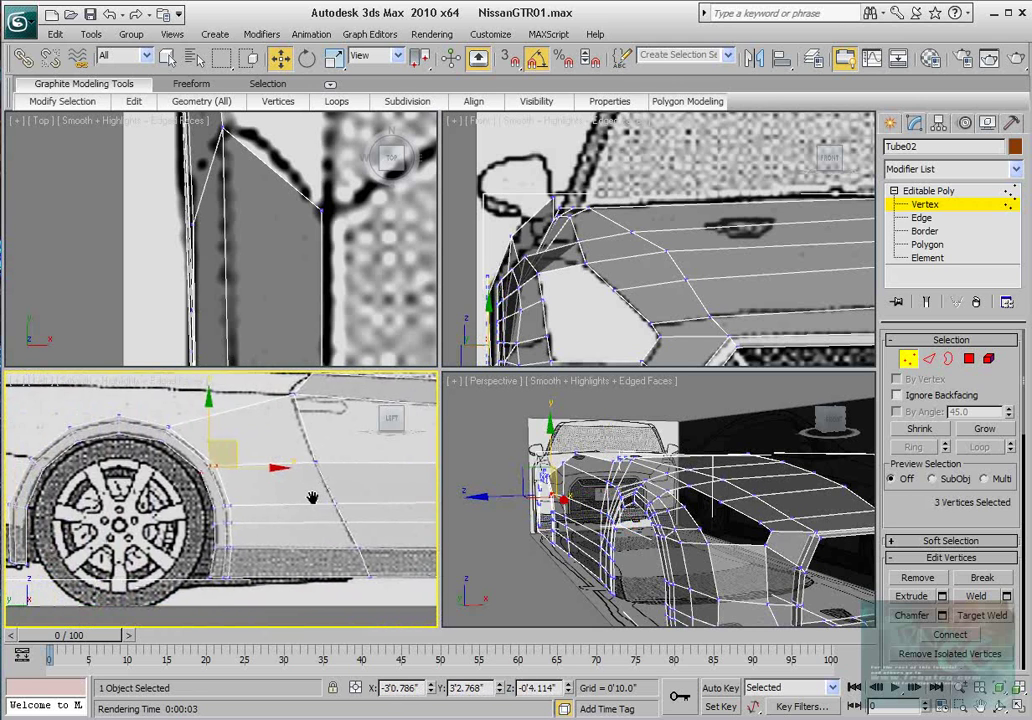
{"action": "scroll", "coordinate": [246, 486], "scroll_direction": "up", "scroll_amount": 4}
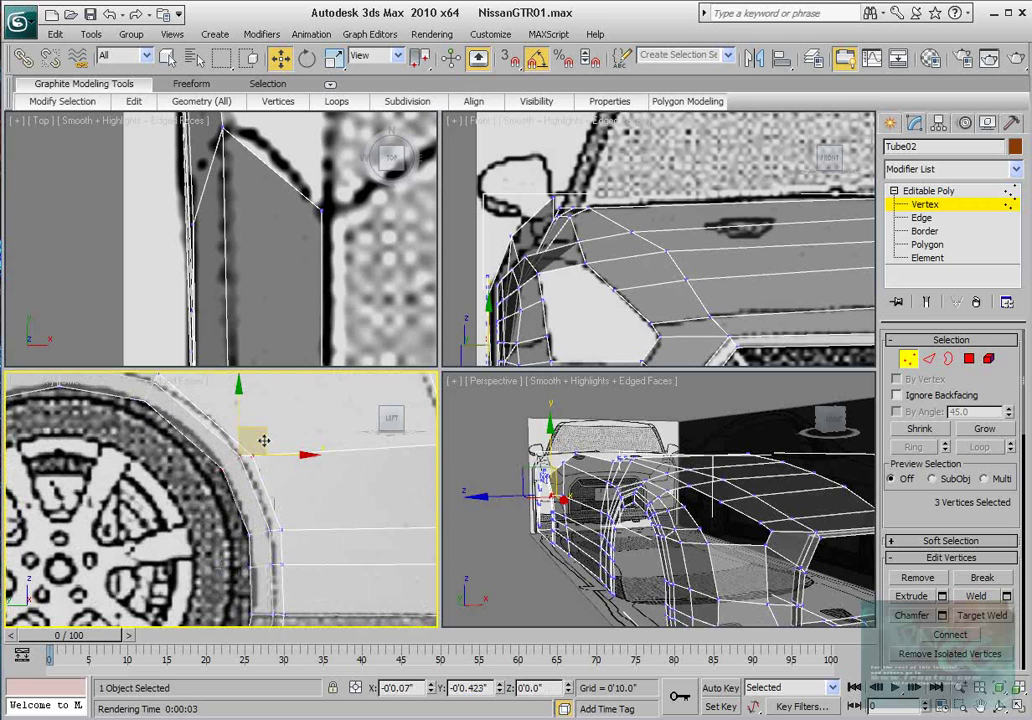
{"action": "left_click_drag", "start_coordinate": [263, 440], "coordinate": [263, 440]}
{"action": "scroll", "coordinate": [238, 468], "scroll_direction": "down", "scroll_amount": 3}
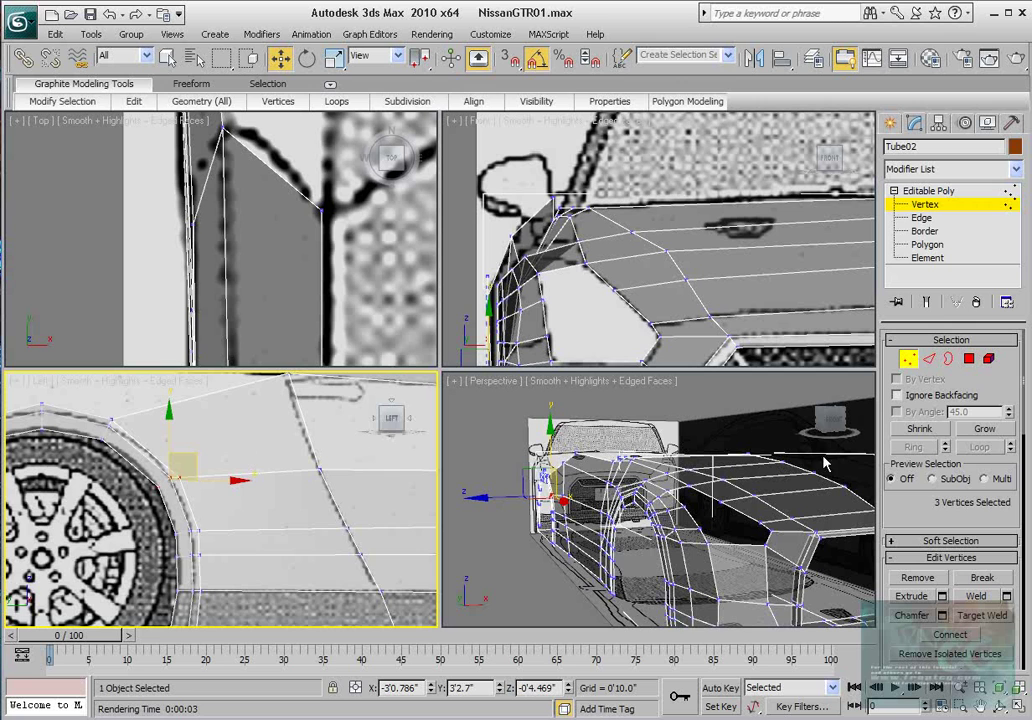
- Connect the selected ring edges with 1 segment, pinch 0 and slide 0, along the upper body side
{"action": "left_click", "coordinate": [930, 362]}
{"action": "middle_click_drag", "start_coordinate": [329, 509], "coordinate": [65, 518]}
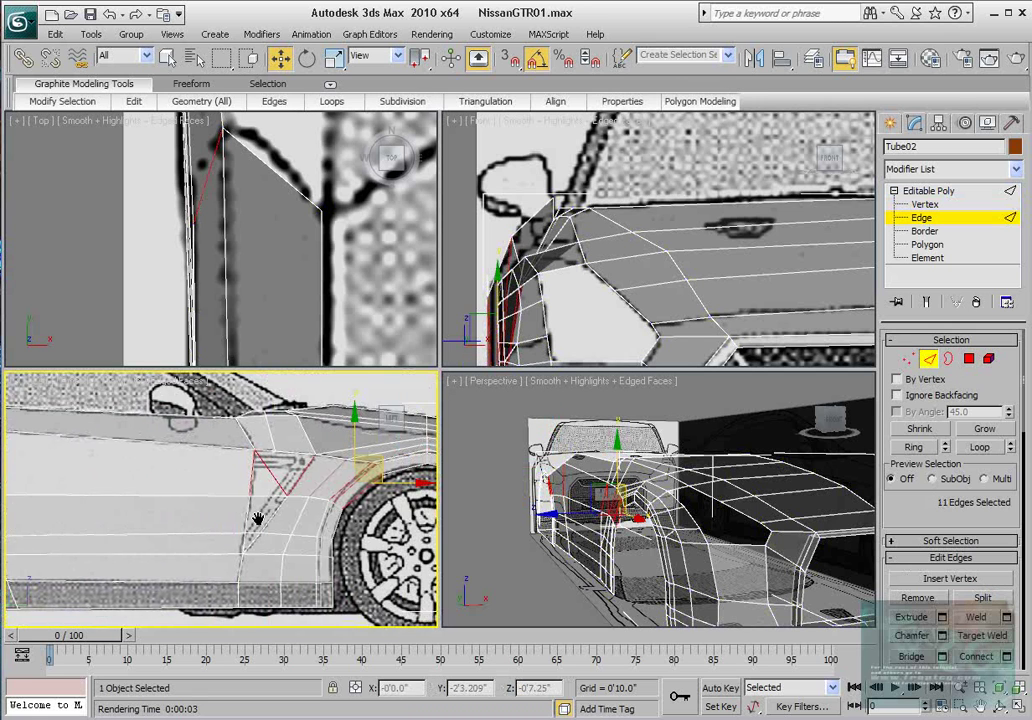
{"action": "scroll", "coordinate": [290, 518], "scroll_direction": "up", "scroll_amount": 2}
{"action": "middle_click_drag", "start_coordinate": [295, 518], "coordinate": [203, 518]}
{"action": "scroll", "coordinate": [899, 523], "scroll_direction": "down", "scroll_amount": 2}
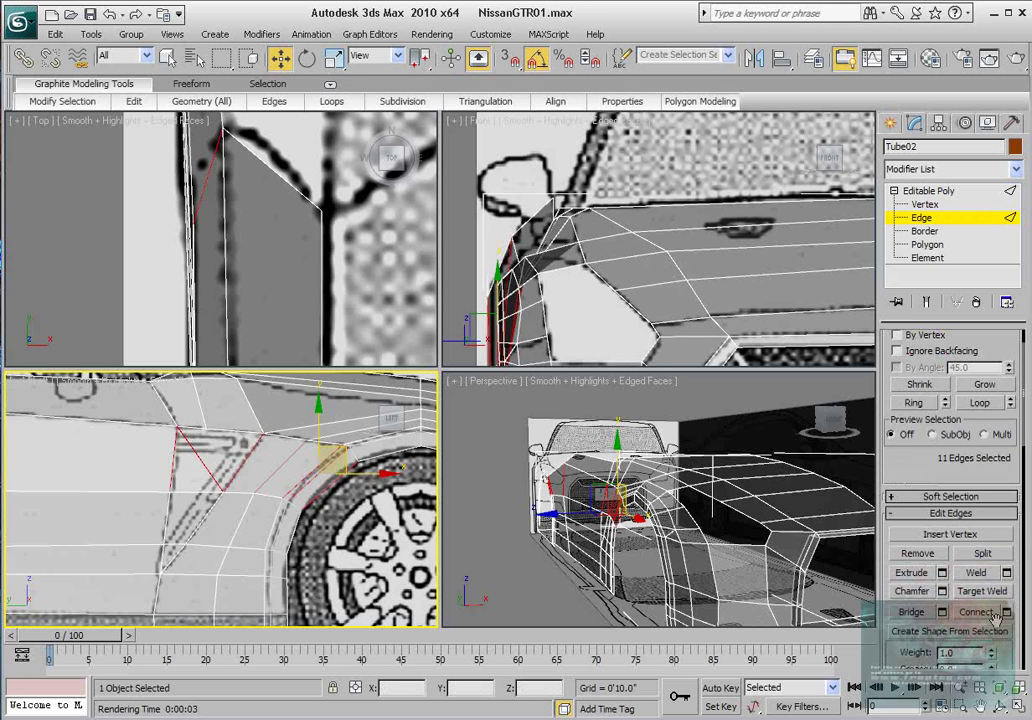
{"action": "left_click", "coordinate": [1006, 612]}
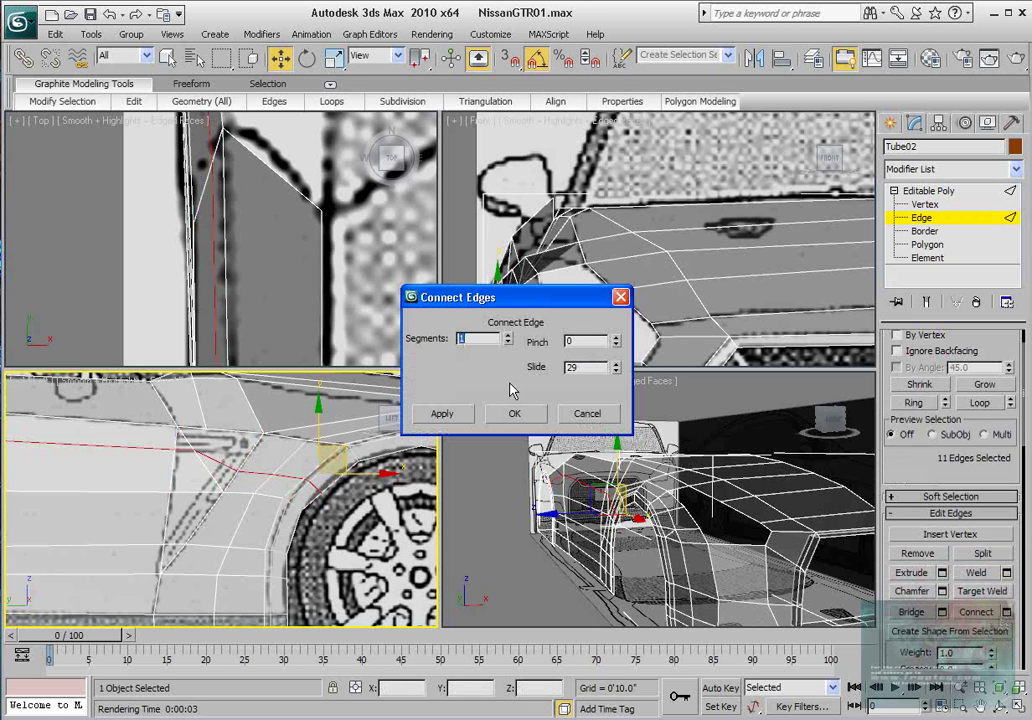
{"action": "middle_click_drag", "start_coordinate": [260, 442], "coordinate": [317, 443]}
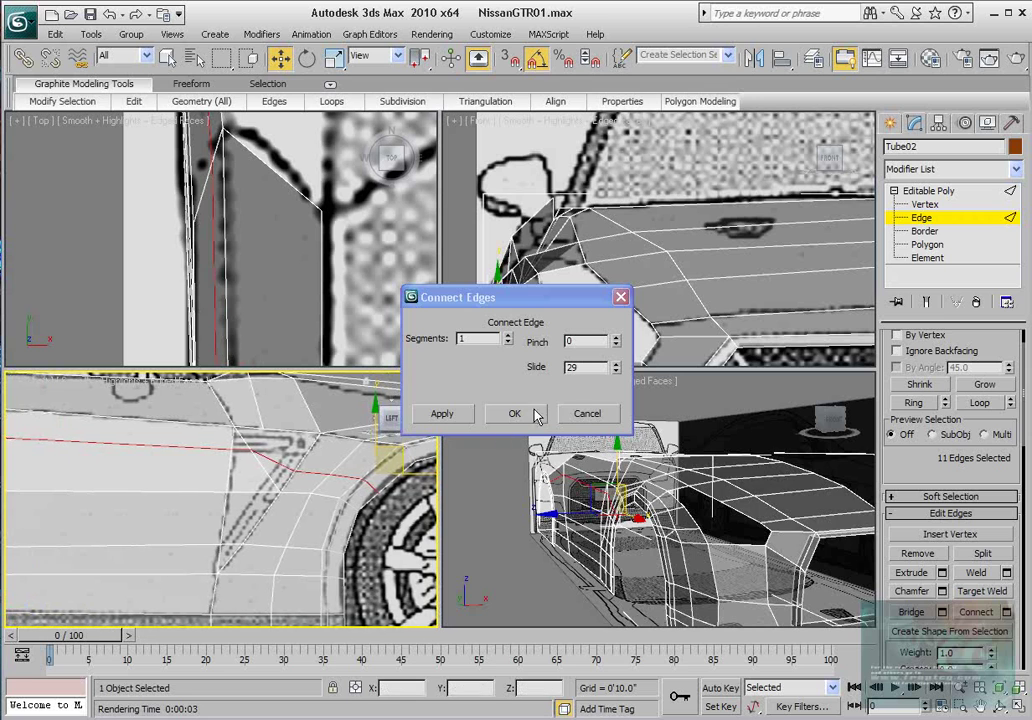
{"action": "right_click", "coordinate": [621, 374]}
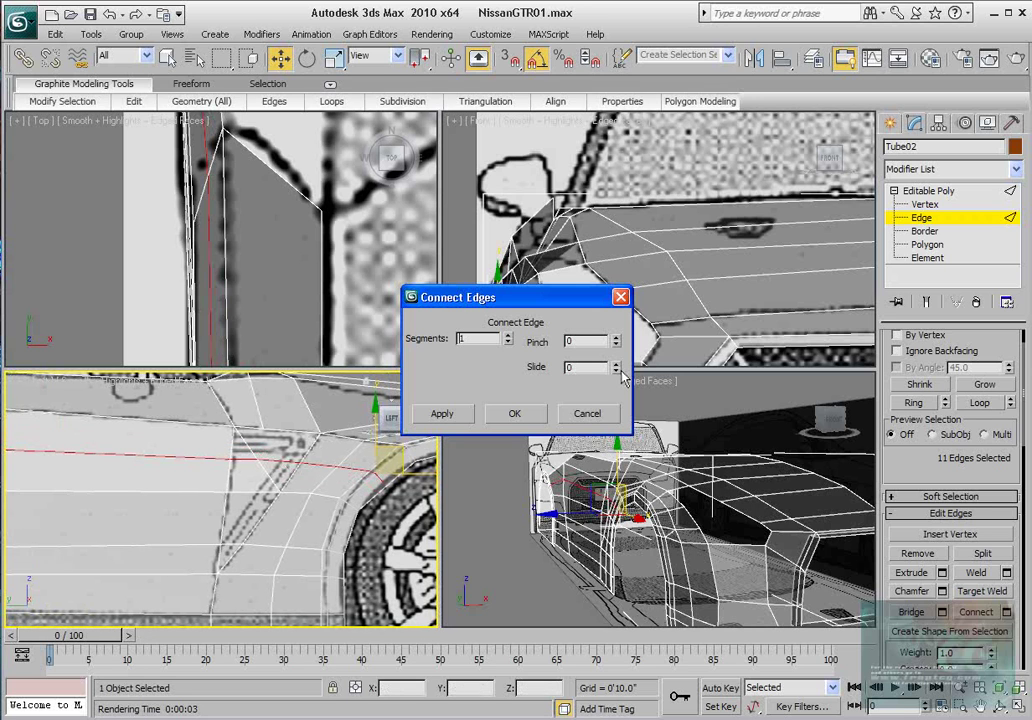
{"action": "left_click", "coordinate": [530, 416]}
- Raise the new edge line's vertices around the fender vent, moving the one on its front edge about 0.48" forward and 0.73" up
{"action": "left_click", "coordinate": [925, 204]}
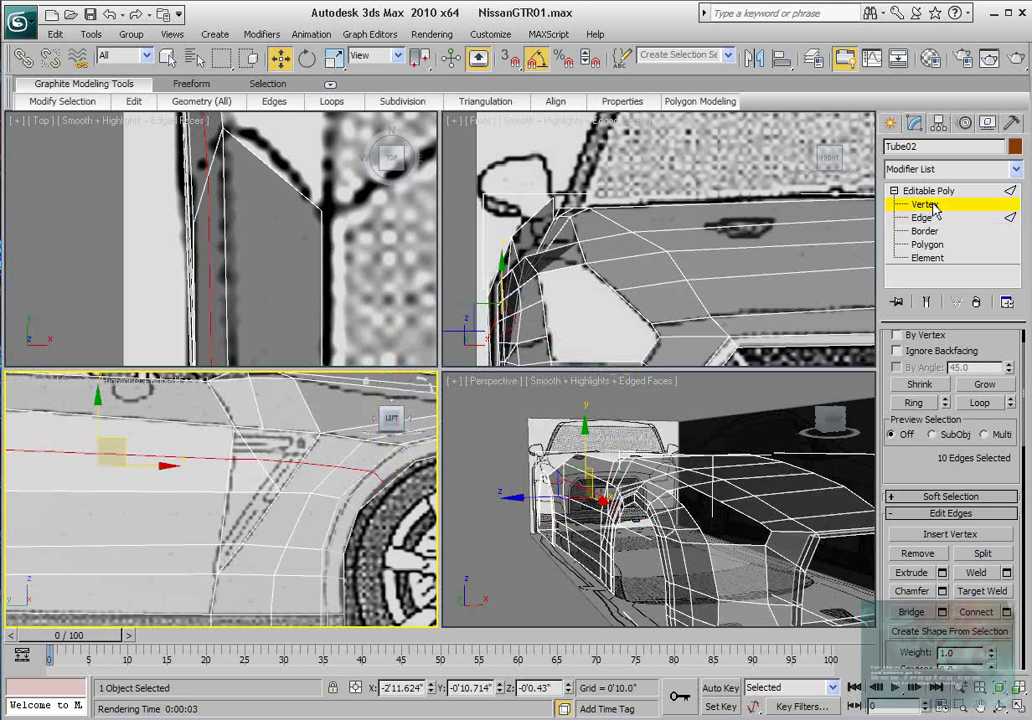
{"action": "scroll", "coordinate": [310, 468], "scroll_direction": "up", "scroll_amount": 3}
{"action": "middle_click_drag", "start_coordinate": [316, 461], "coordinate": [292, 514]}
{"action": "left_click_drag", "start_coordinate": [169, 507], "coordinate": [199, 426]}
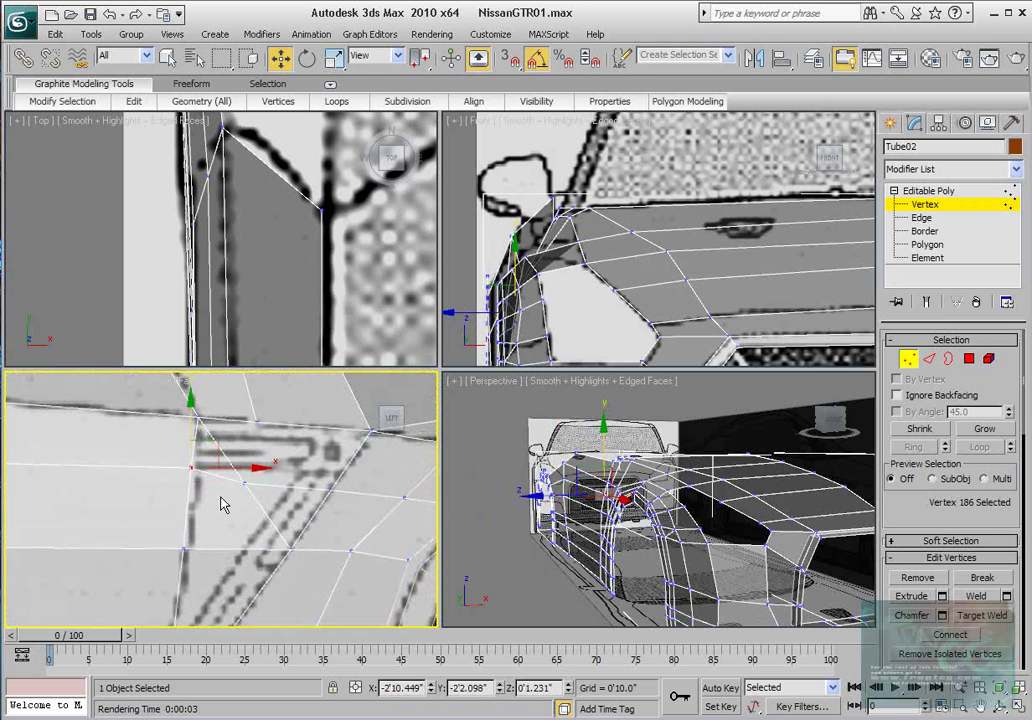
{"action": "left_click", "coordinate": [248, 470]}
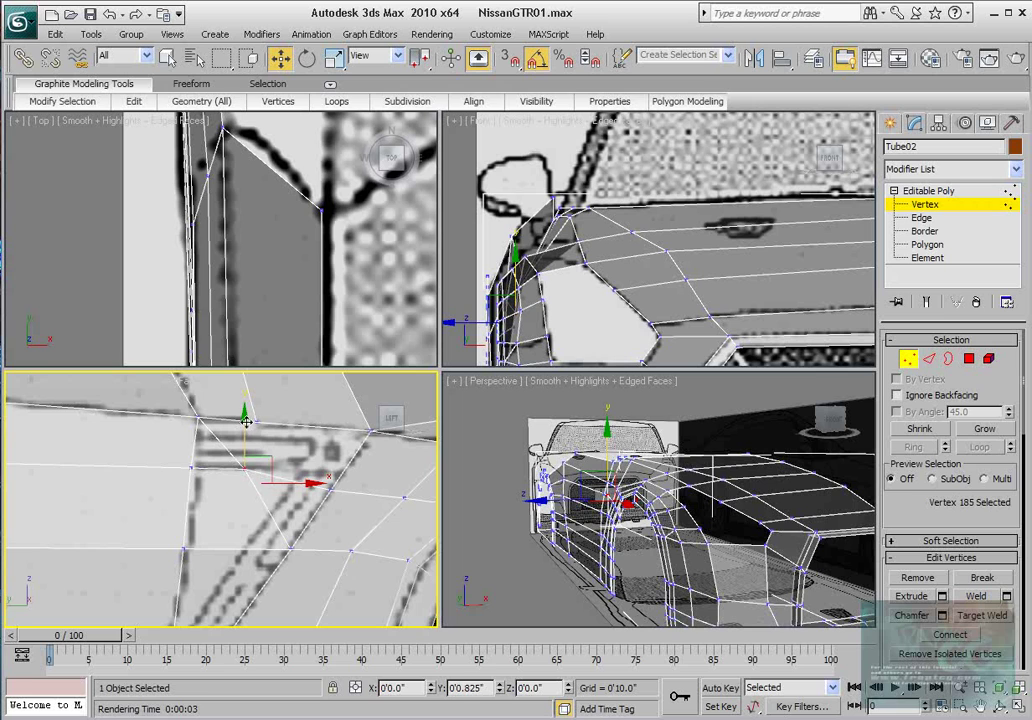
{"action": "left_click", "coordinate": [333, 485]}
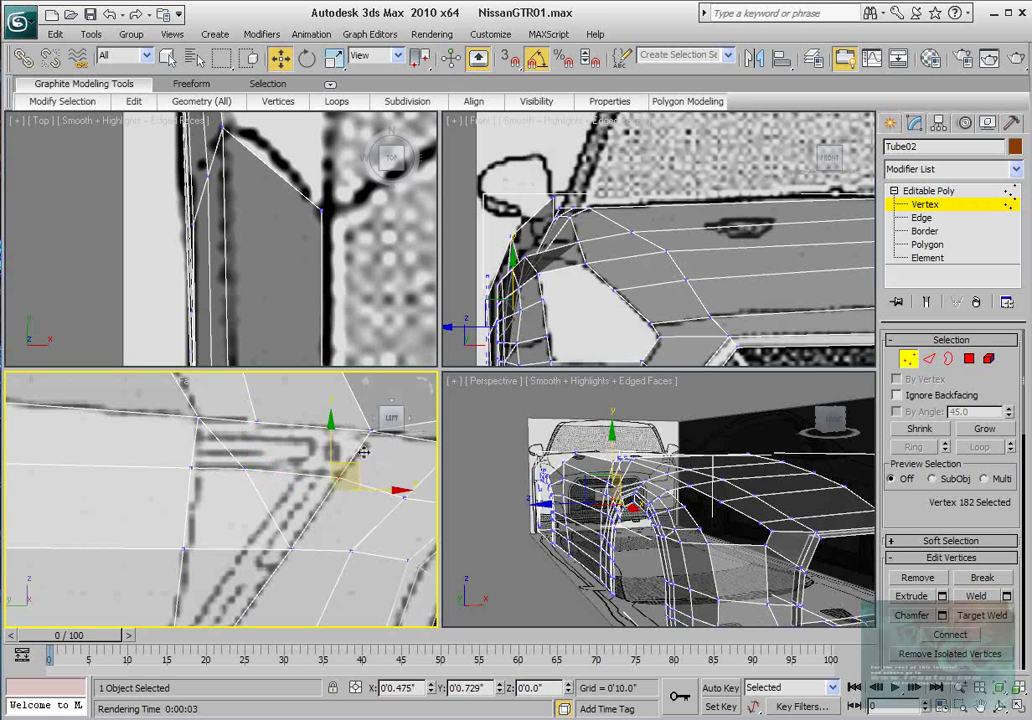
{"action": "left_click_drag", "start_coordinate": [364, 452], "coordinate": [365, 451]}
- Remove the new line's middle vertex inside the fender vent and connect the vertices on the vent's rear and front edges
{"action": "left_click_drag", "start_coordinate": [265, 460], "coordinate": [267, 458]}
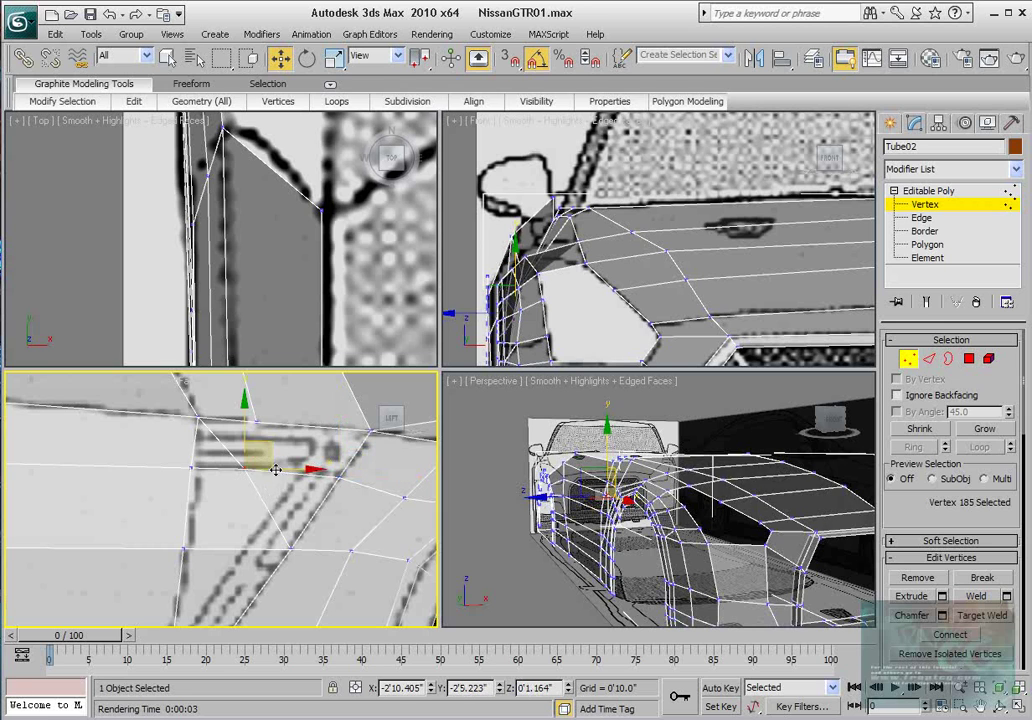
{"action": "key", "text": "BackSpace"}
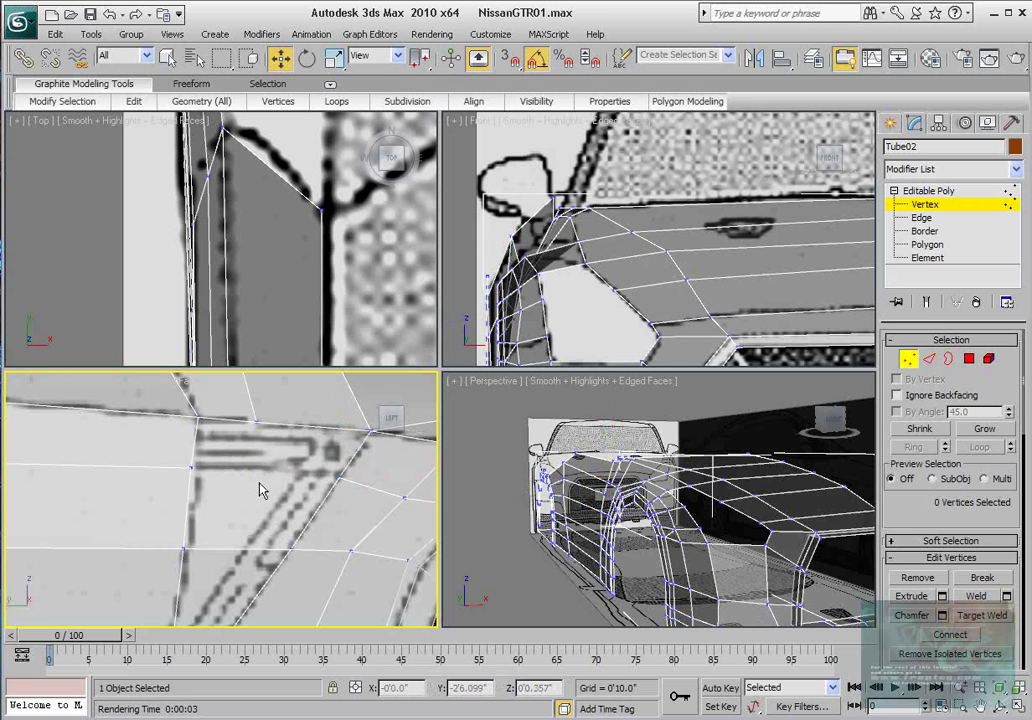
{"action": "left_click", "coordinate": [338, 476]}
{"action": "left_click", "coordinate": [190, 468], "text": "ctrl"}
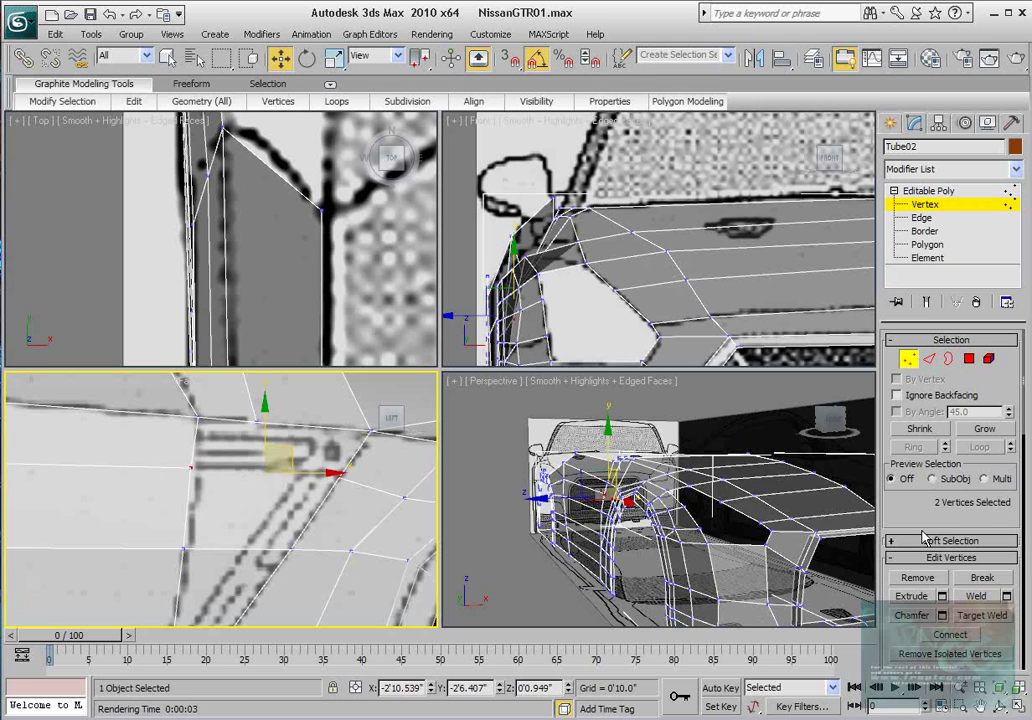
{"action": "left_click", "coordinate": [950, 636]}
- Move the new line's next vertex ahead of the fender vent about 0.21" back and 0.63" up
{"action": "middle_click_drag", "start_coordinate": [374, 502], "coordinate": [273, 492]}
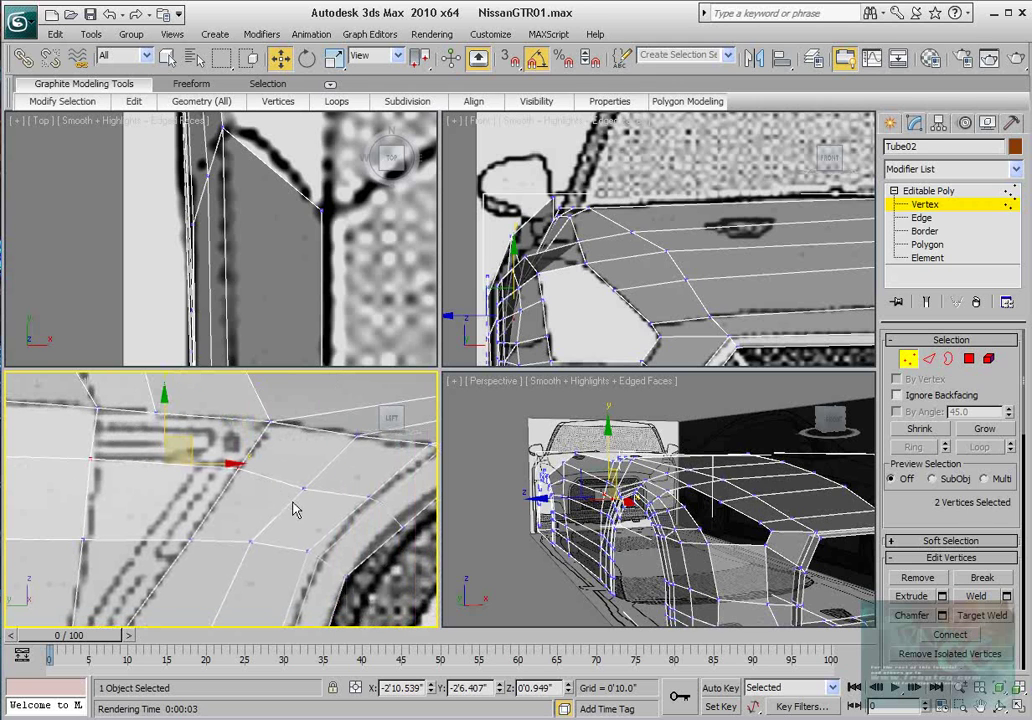
{"action": "left_click", "coordinate": [306, 488]}
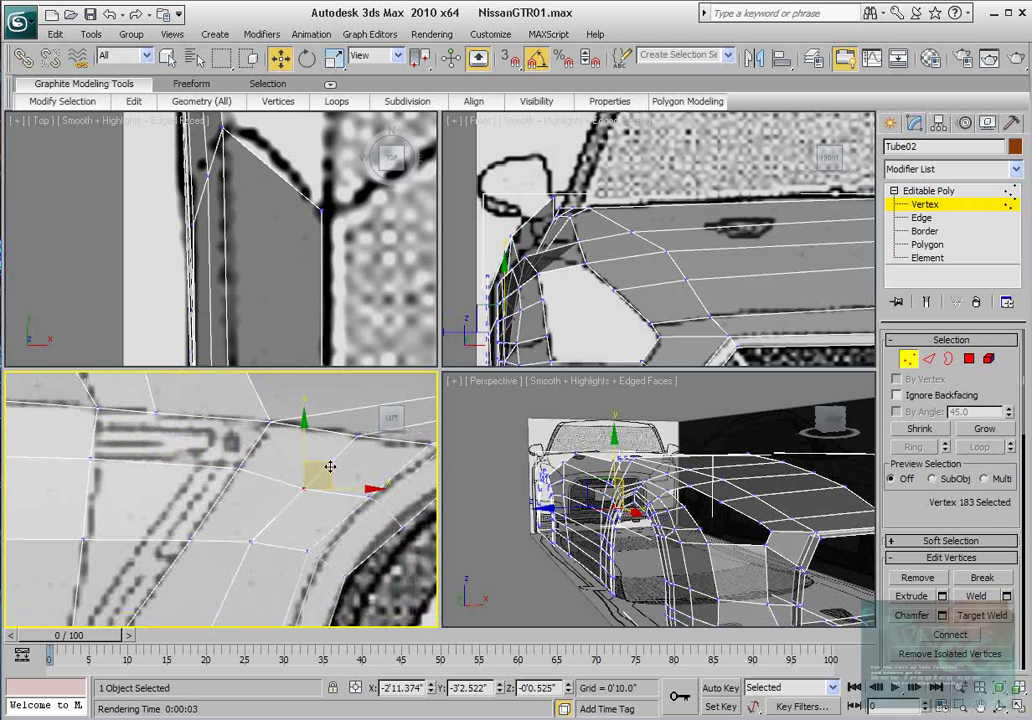
{"action": "left_click_drag", "start_coordinate": [330, 467], "coordinate": [325, 459]}
{"action": "scroll", "coordinate": [325, 487], "scroll_direction": "down", "scroll_amount": 2}
{"action": "middle_click_drag", "start_coordinate": [311, 464], "coordinate": [298, 455]}
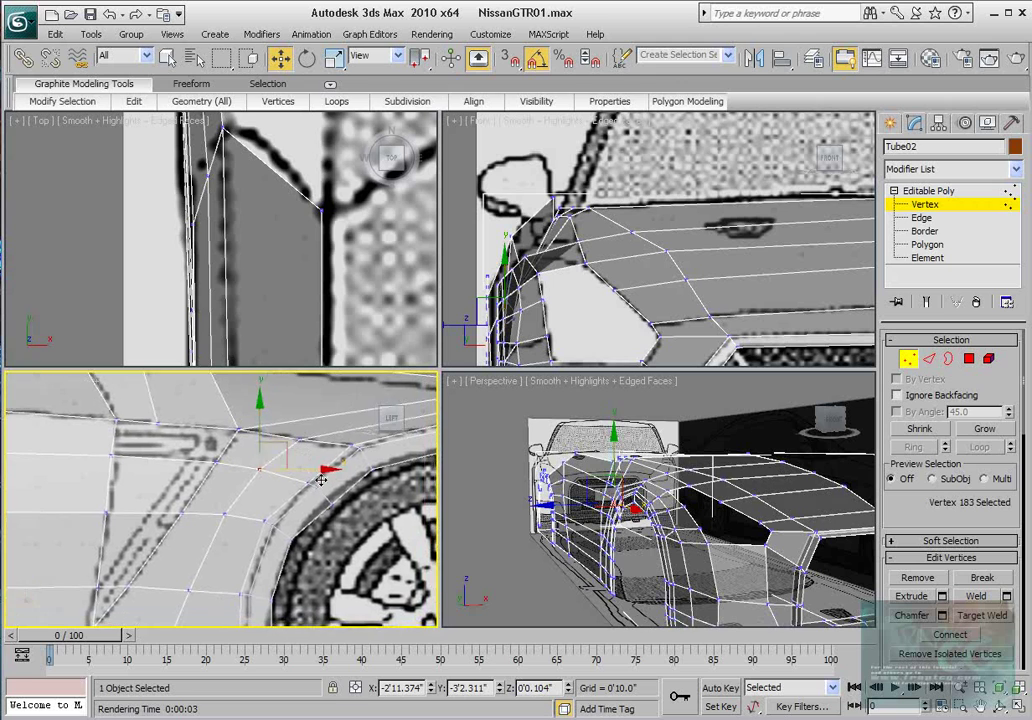
- Move the three vertices at the upper rear of the front wheel arch about 0.45" back and 0.38" up
{"action": "middle_click_drag", "start_coordinate": [317, 513], "coordinate": [281, 487]}
{"action": "scroll", "coordinate": [281, 488], "scroll_direction": "up", "scroll_amount": 2}
{"action": "left_click_drag", "start_coordinate": [332, 492], "coordinate": [276, 422]}
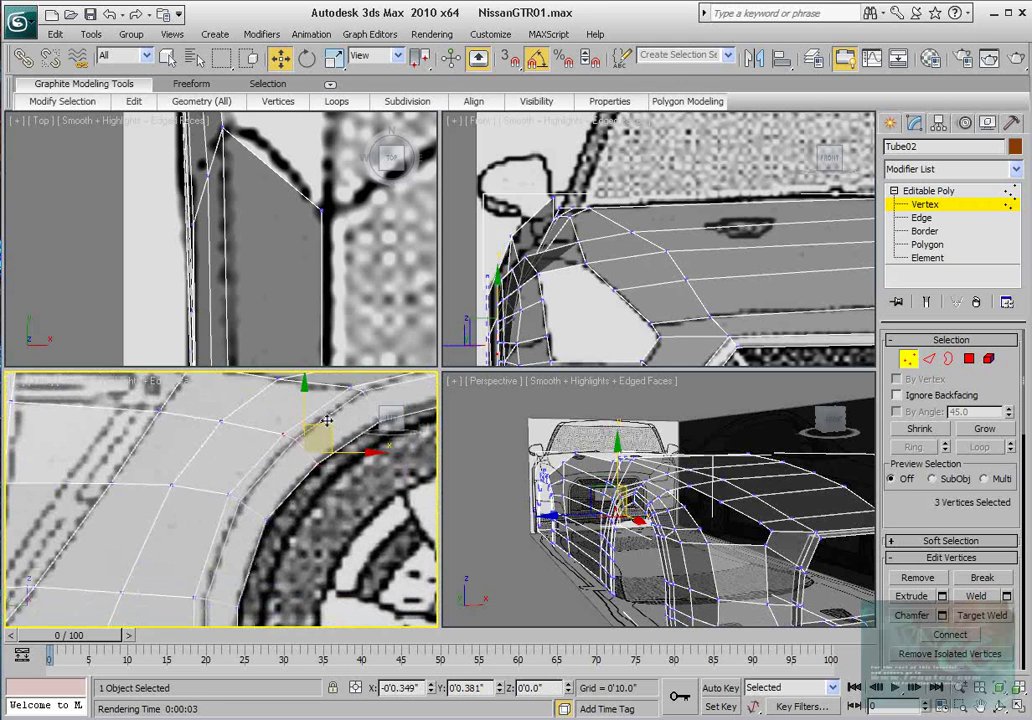
{"action": "left_click_drag", "start_coordinate": [326, 420], "coordinate": [325, 421]}
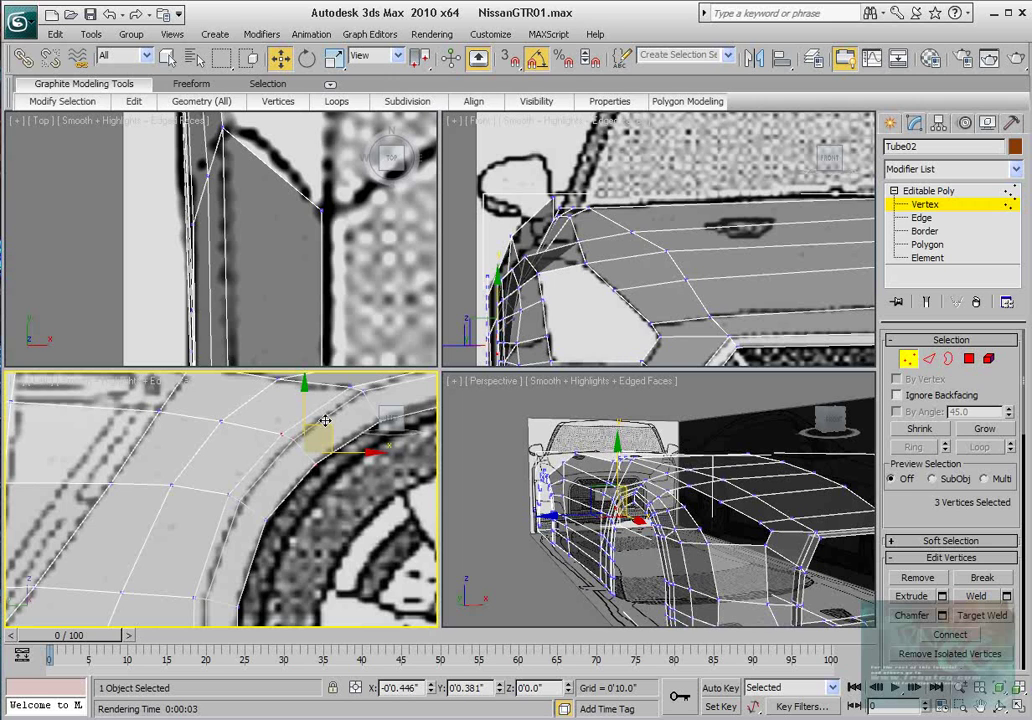
- Examine the side mesh from the front fender vent back across the door to the rear wheel arch
{"action": "scroll", "coordinate": [300, 436], "scroll_direction": "down", "scroll_amount": 2}
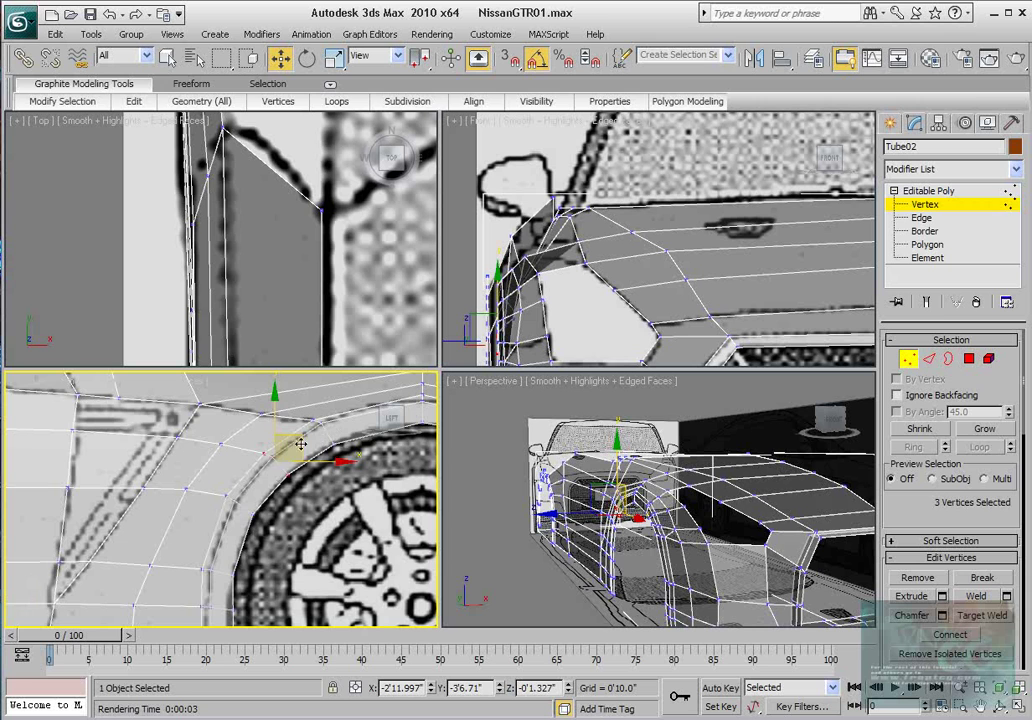
{"action": "scroll", "coordinate": [231, 460], "scroll_direction": "down", "scroll_amount": 2}
{"action": "scroll", "coordinate": [173, 495], "scroll_direction": "down", "scroll_amount": 2}
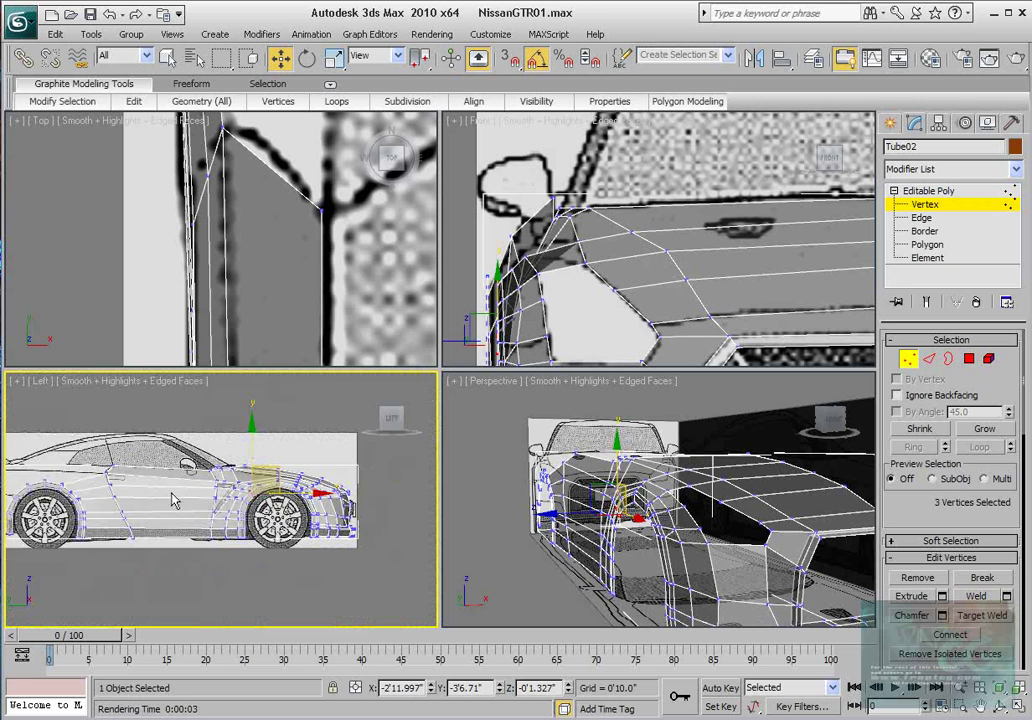
{"action": "scroll", "coordinate": [270, 511], "scroll_direction": "up", "scroll_amount": 3}
{"action": "middle_click_drag", "start_coordinate": [270, 511], "coordinate": [228, 514]}
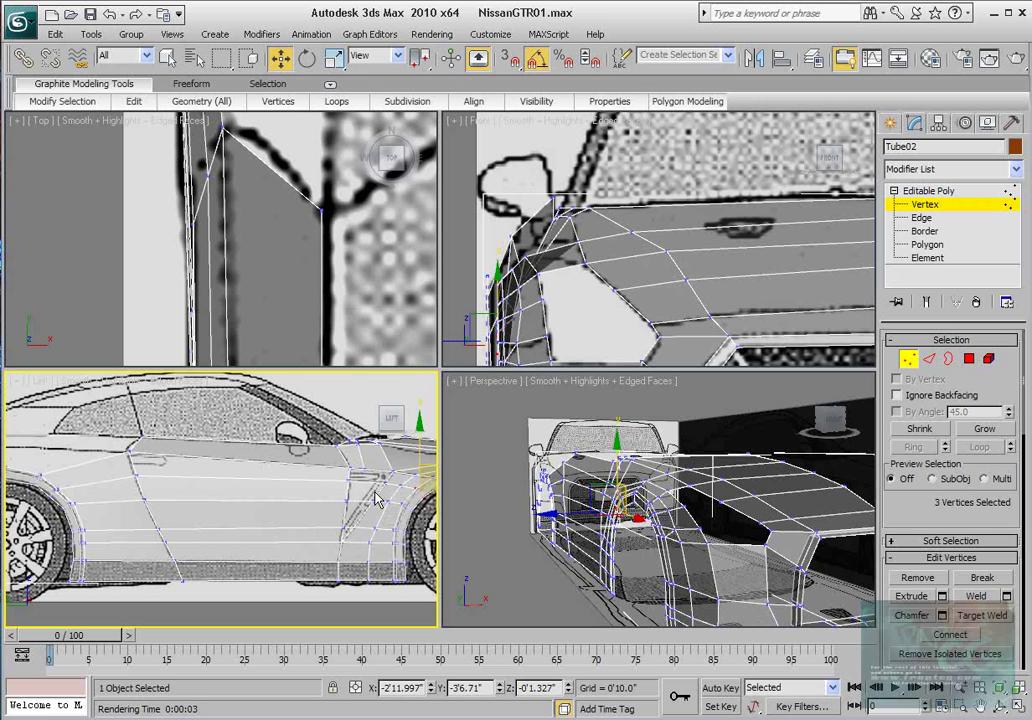
{"action": "scroll", "coordinate": [311, 421], "scroll_direction": "down", "scroll_amount": 3}
{"action": "scroll", "coordinate": [246, 509], "scroll_direction": "up", "scroll_amount": 4}
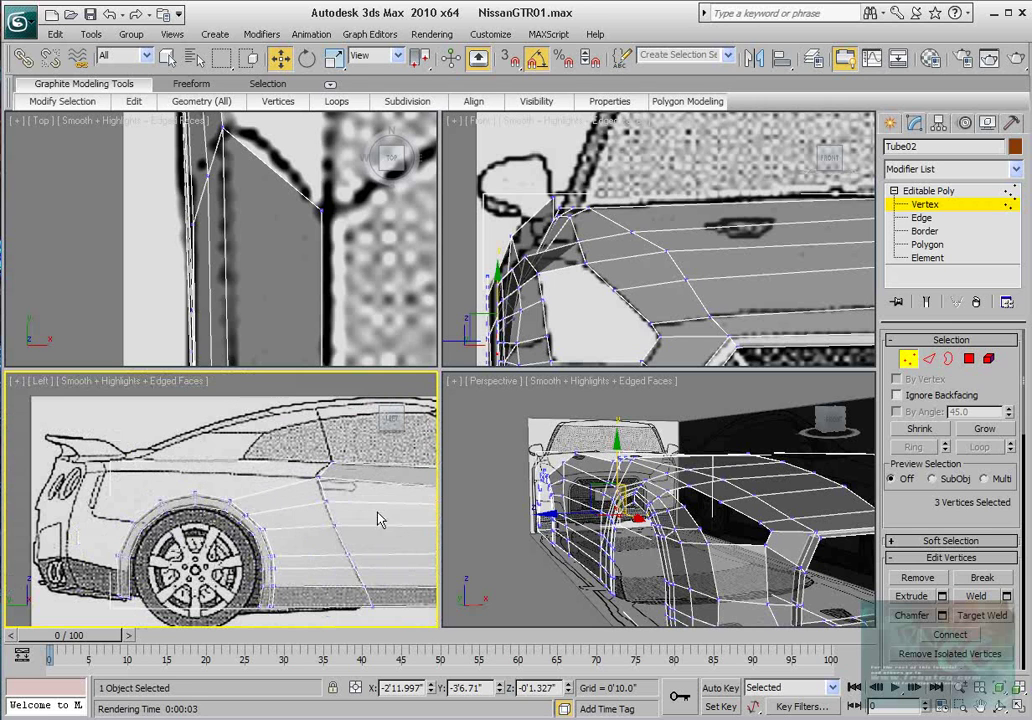
{"action": "scroll", "coordinate": [280, 520], "scroll_direction": "up", "scroll_amount": 4}
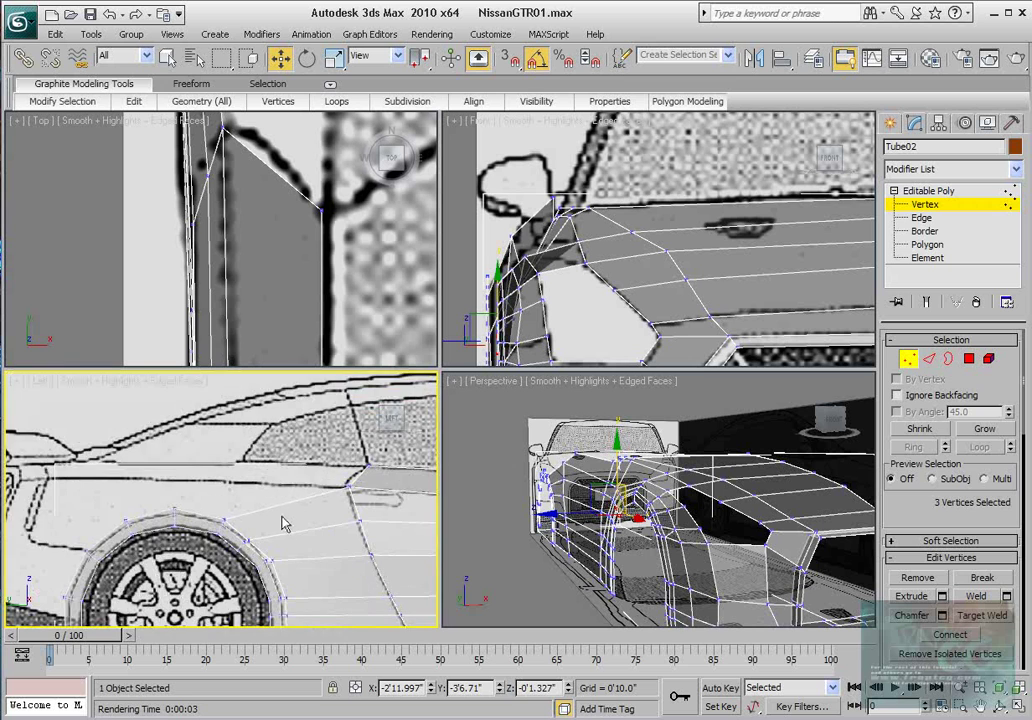
{"action": "scroll", "coordinate": [303, 246], "scroll_direction": "down", "scroll_amount": 6}
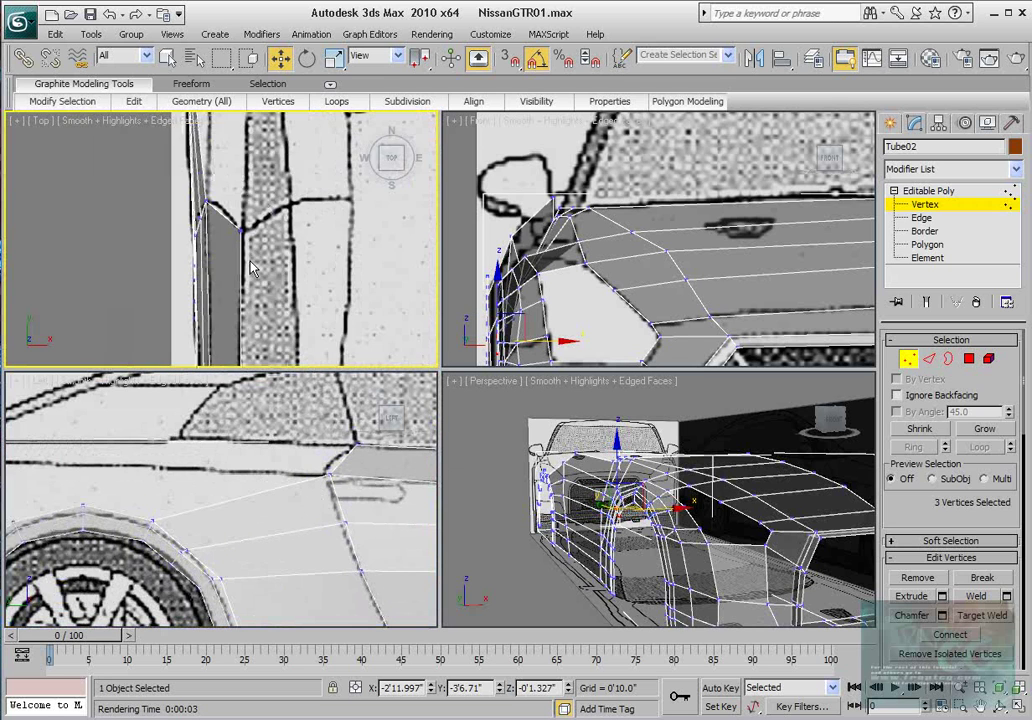
{"action": "scroll", "coordinate": [230, 380], "scroll_direction": "down", "scroll_amount": 3}
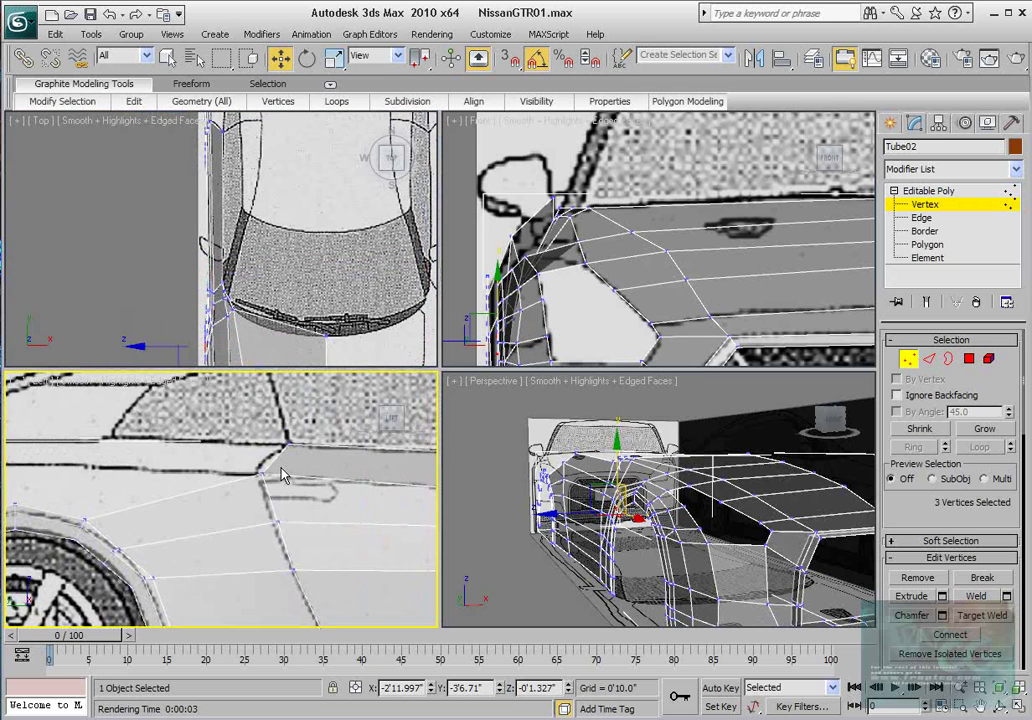
{"action": "scroll", "coordinate": [196, 412], "scroll_direction": "up", "scroll_amount": 5}
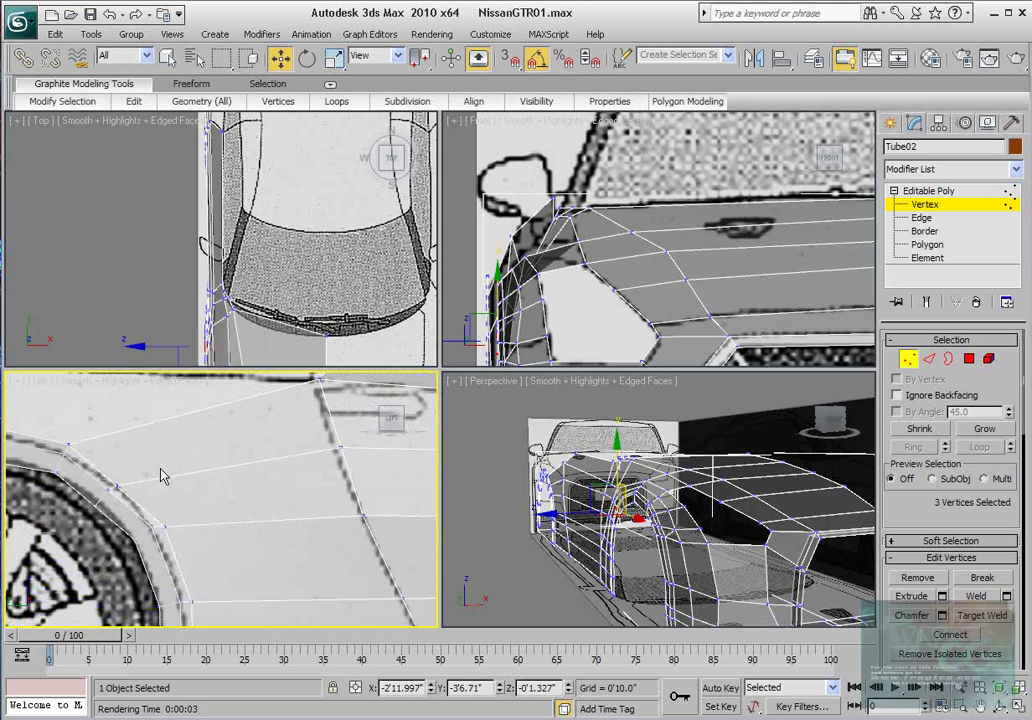
- Adjust the vertex on the upper front curve of the rear wheel arch to follow the blueprint
{"action": "scroll", "coordinate": [208, 495], "scroll_direction": "up", "scroll_amount": 3}
{"action": "left_click_drag", "start_coordinate": [213, 515], "coordinate": [237, 480]}
{"action": "scroll", "coordinate": [237, 481], "scroll_direction": "down", "scroll_amount": 3}
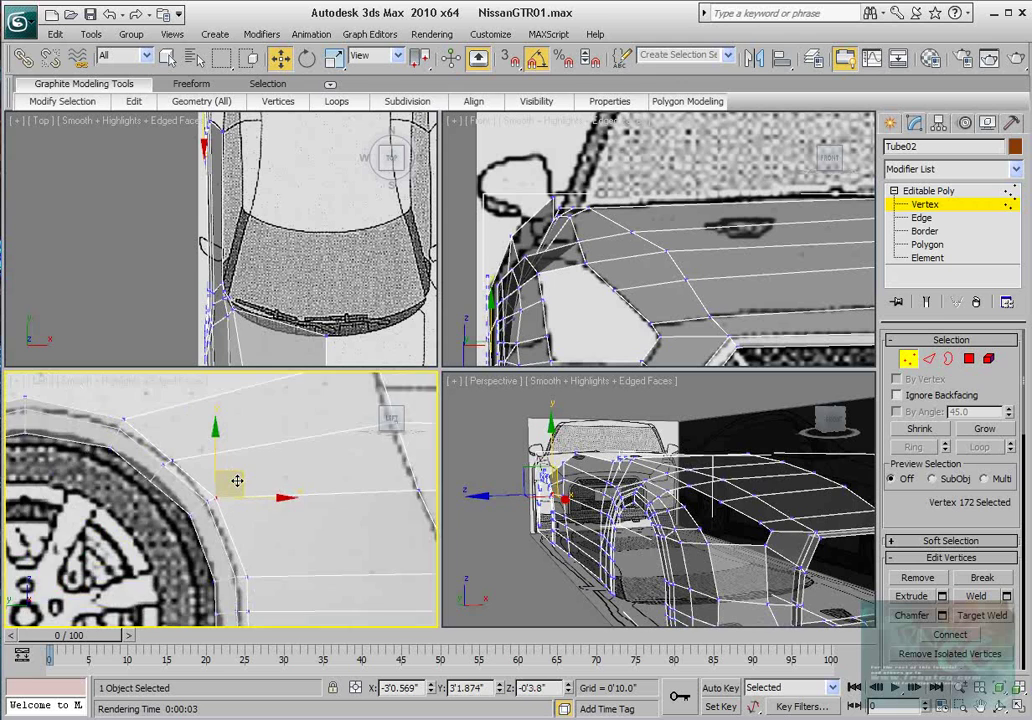
- Compare the edge lines running from the rear wheel arch along the door to the front fender
{"action": "middle_click_drag", "start_coordinate": [272, 486], "coordinate": [193, 456]}
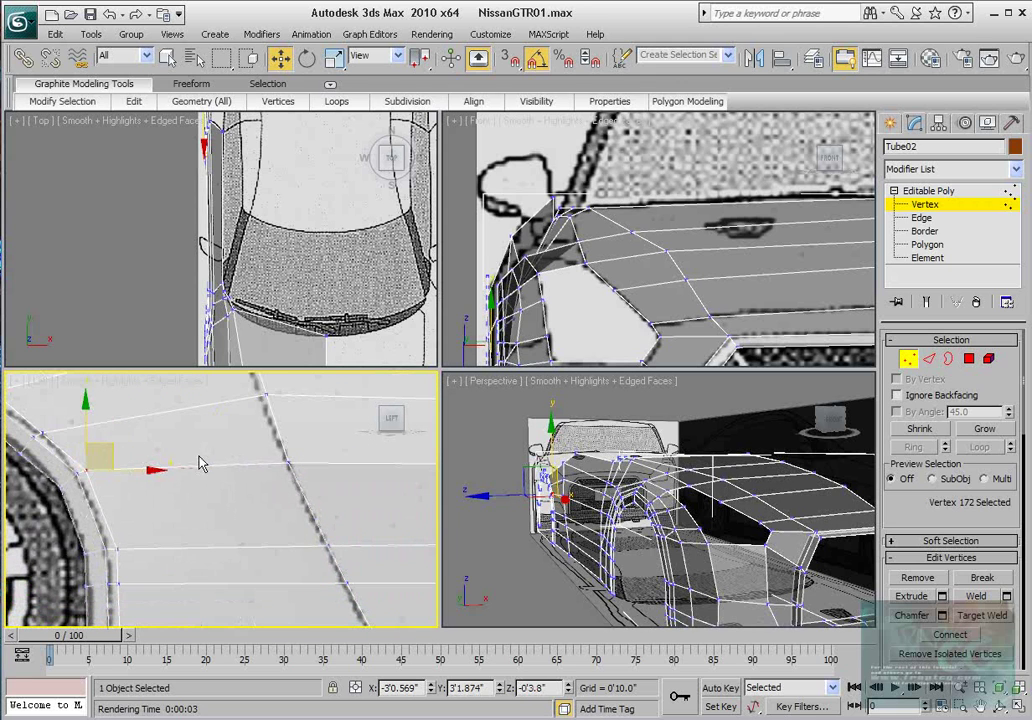
{"action": "scroll", "coordinate": [205, 445], "scroll_direction": "down", "scroll_amount": 4}
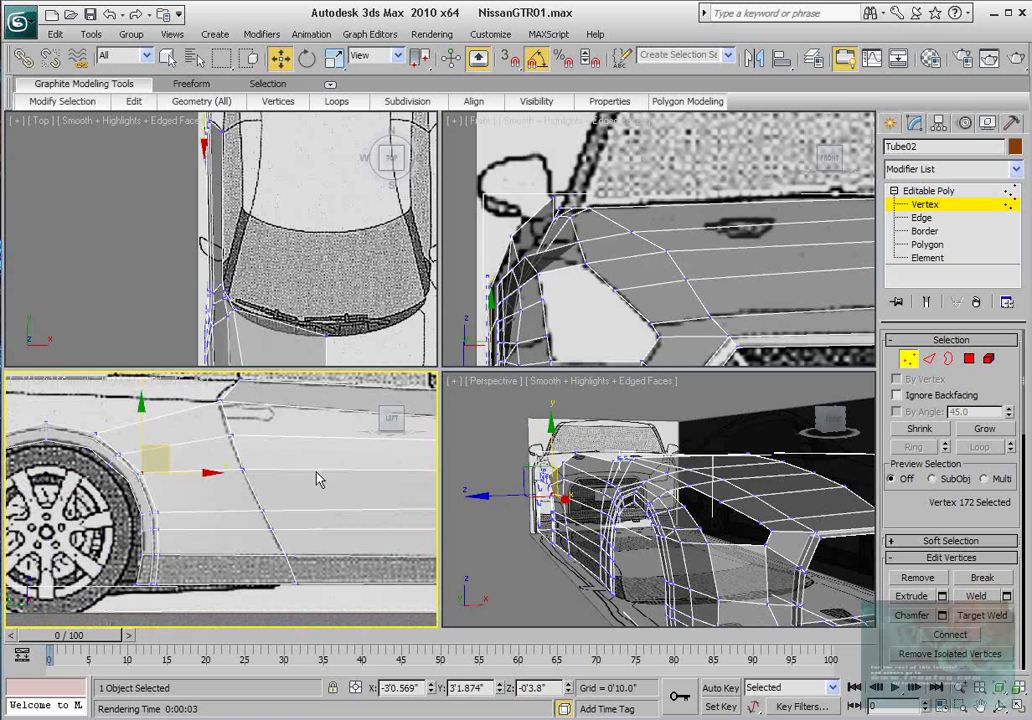
{"action": "middle_click_drag", "start_coordinate": [317, 479], "coordinate": [335, 499]}
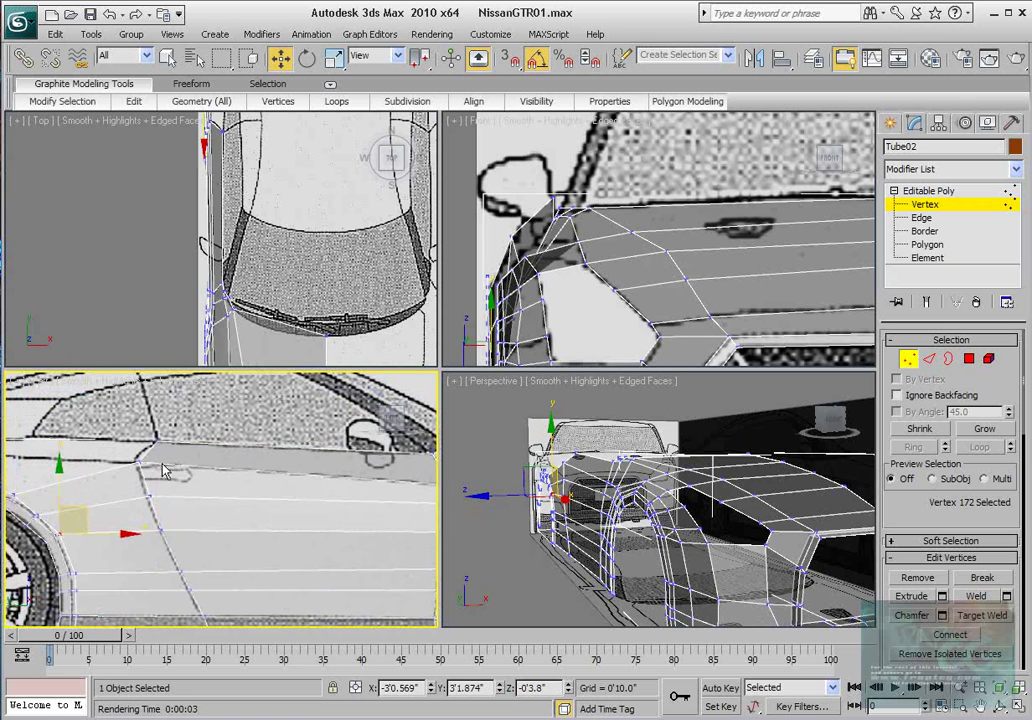
{"action": "middle_click_drag", "start_coordinate": [161, 466], "coordinate": [84, 461]}
{"action": "middle_click_drag", "start_coordinate": [292, 484], "coordinate": [151, 477]}
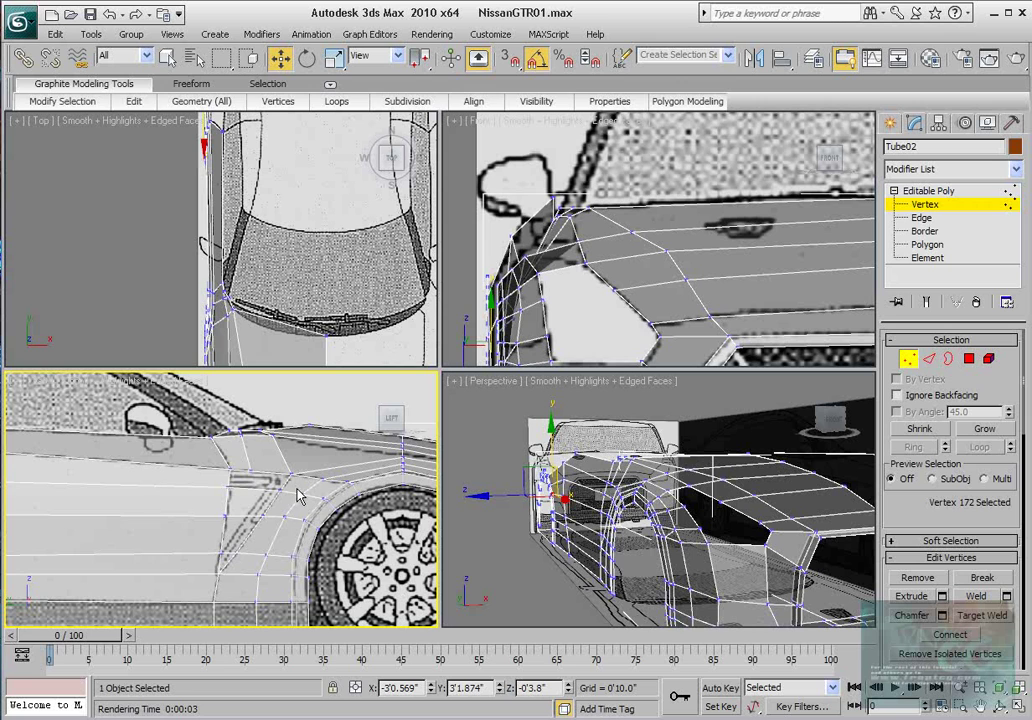
{"action": "mouse_move", "coordinate": [184, 516]}
{"action": "middle_mouse_down"}
{"action": "mouse_move", "coordinate": [345, 525]}
{"action": "mouse_move", "coordinate": [322, 523]}
{"action": "middle_mouse_up"}
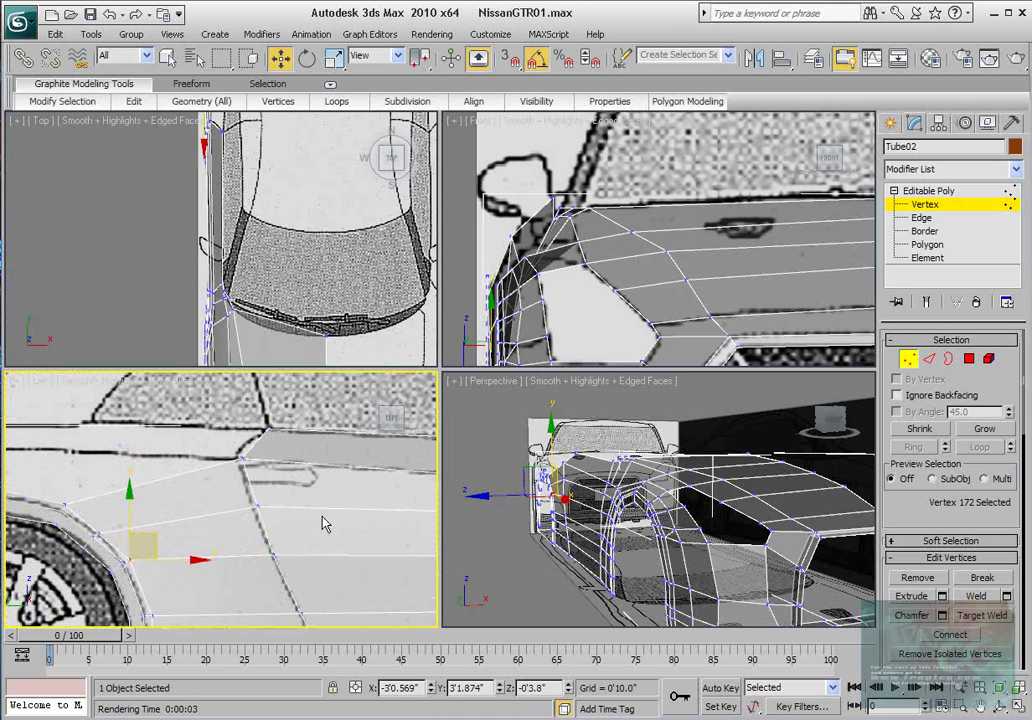
{"action": "middle_click_drag", "start_coordinate": [238, 483], "coordinate": [412, 516]}
{"action": "middle_click_drag", "start_coordinate": [302, 470], "coordinate": [230, 477]}
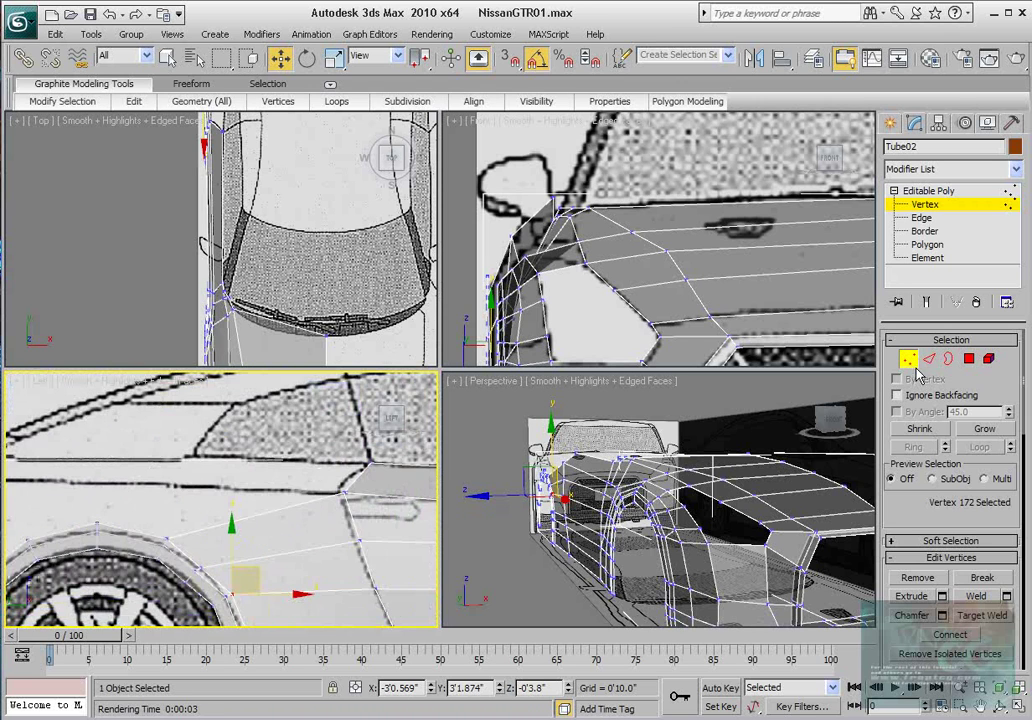
- Extrude a copy of the rear wheel arch's top outer edge about 8.97" forward and 5.75" up
{"action": "left_click", "coordinate": [929, 360]}
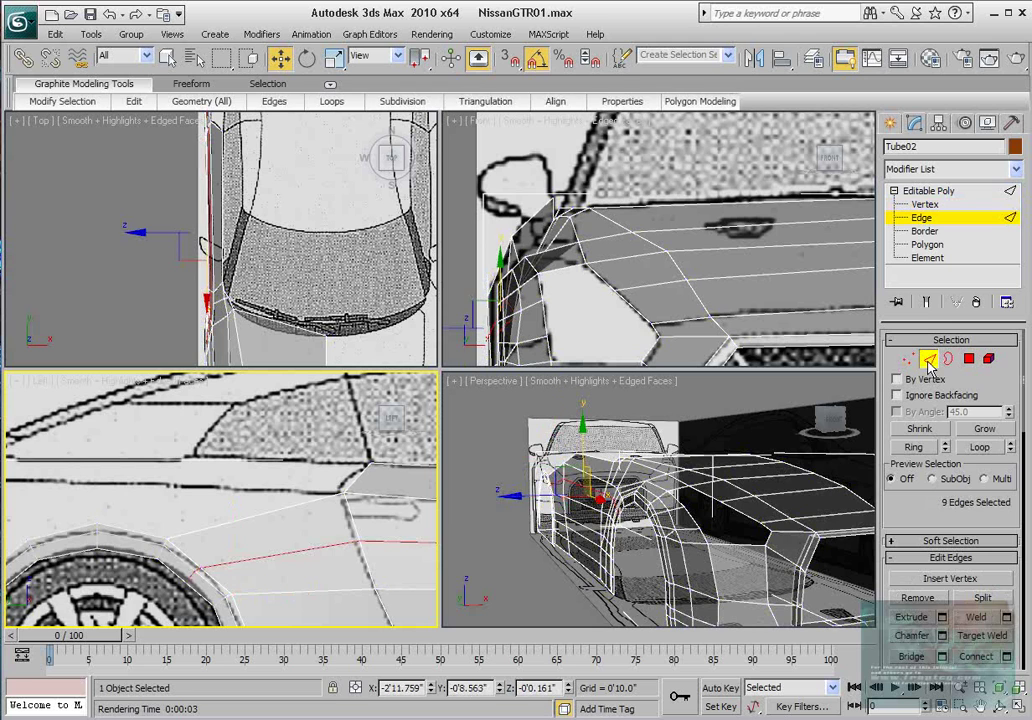
{"action": "left_click", "coordinate": [130, 530]}
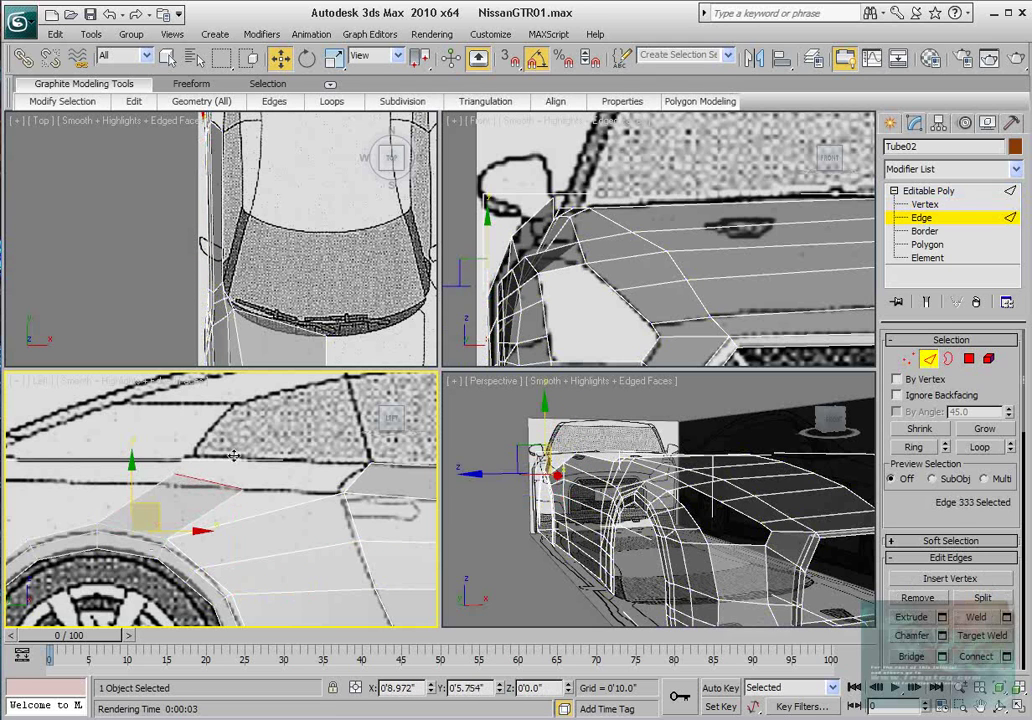
{"action": "left_click_drag", "start_coordinate": [233, 455], "coordinate": [234, 455], "text": "shift"}
- Target weld the new edge's front vertex to the vertex at the door's upper rear corner
{"action": "left_click", "coordinate": [908, 359]}
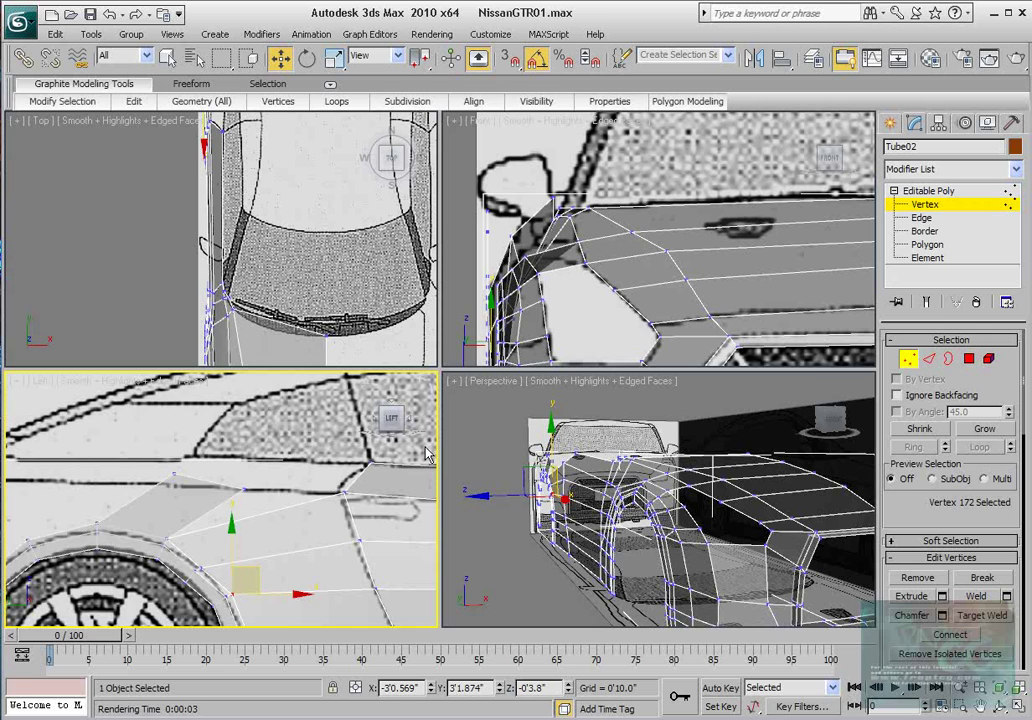
{"action": "right_click", "coordinate": [238, 486]}
{"action": "left_click", "coordinate": [203, 601]}
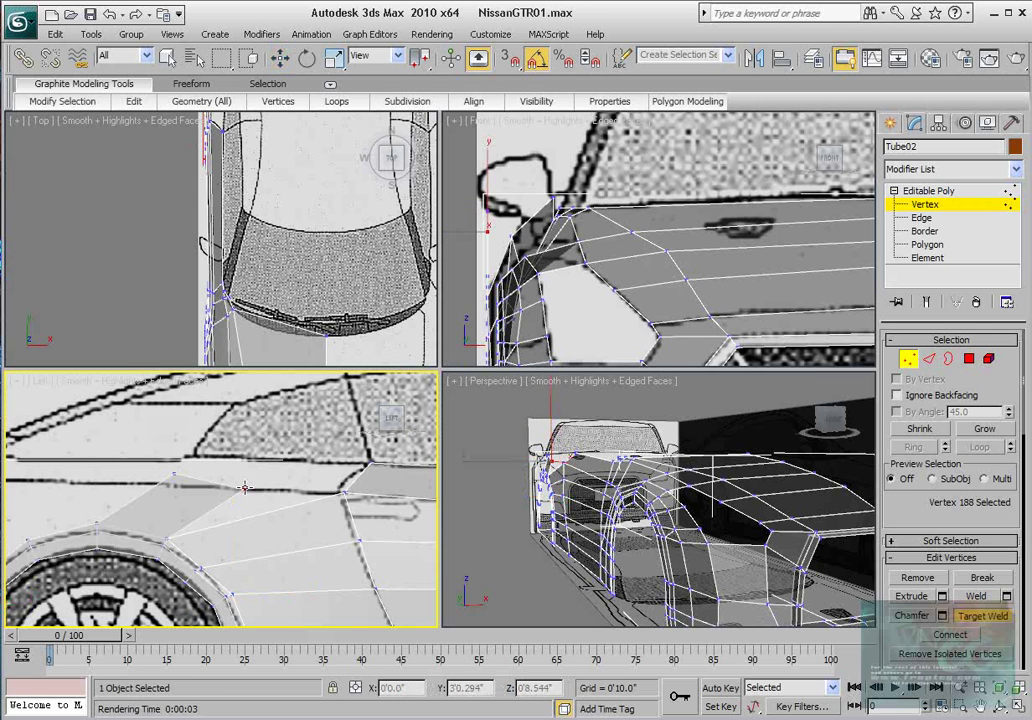
{"action": "left_click", "coordinate": [345, 492]}
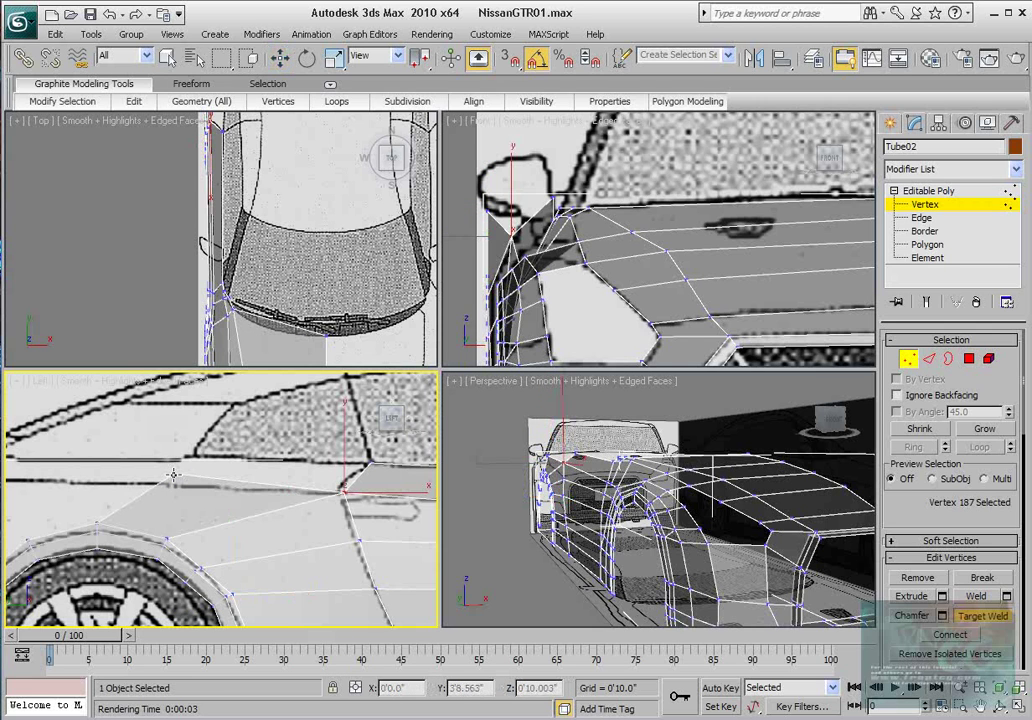
- Move the new edge's rear vertex about 8.94" back and 1.08" down, onto the body line above the rear wheel
{"action": "right_click", "coordinate": [173, 476]}
{"action": "left_click", "coordinate": [180, 461]}
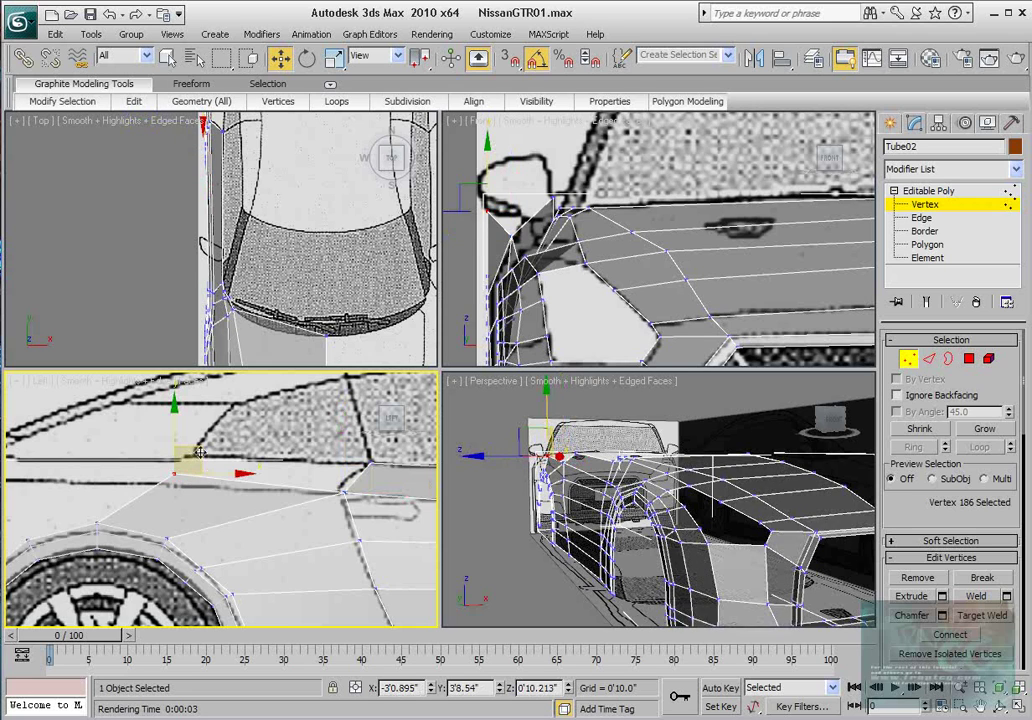
{"action": "left_click_drag", "start_coordinate": [200, 452], "coordinate": [123, 461]}
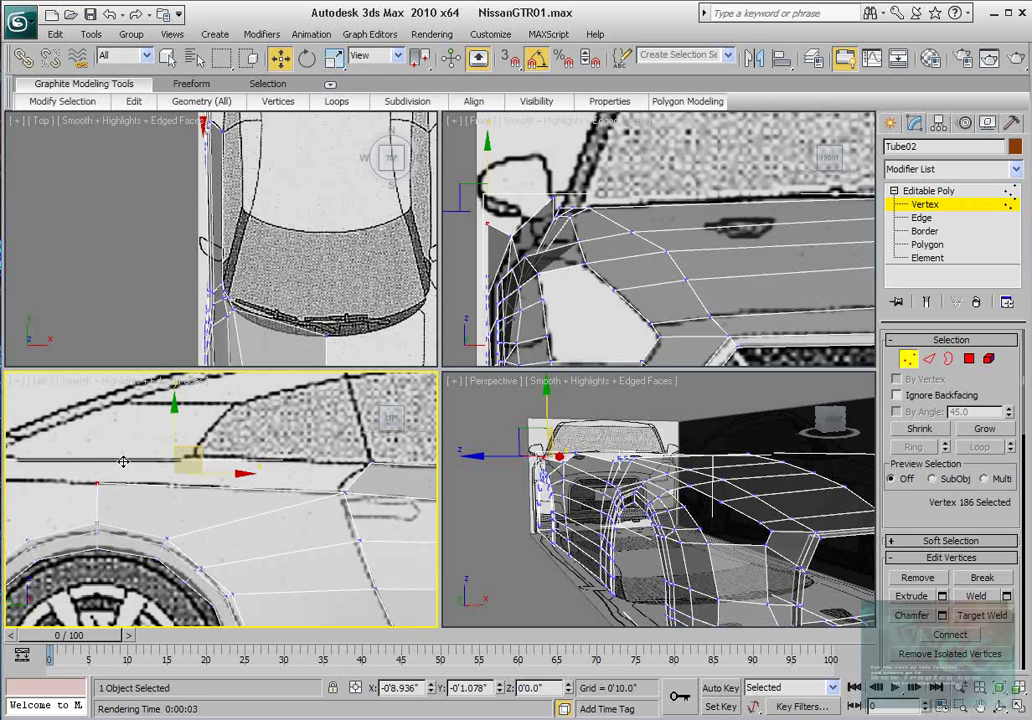
{"action": "left_click_drag", "start_coordinate": [123, 461], "coordinate": [123, 461]}
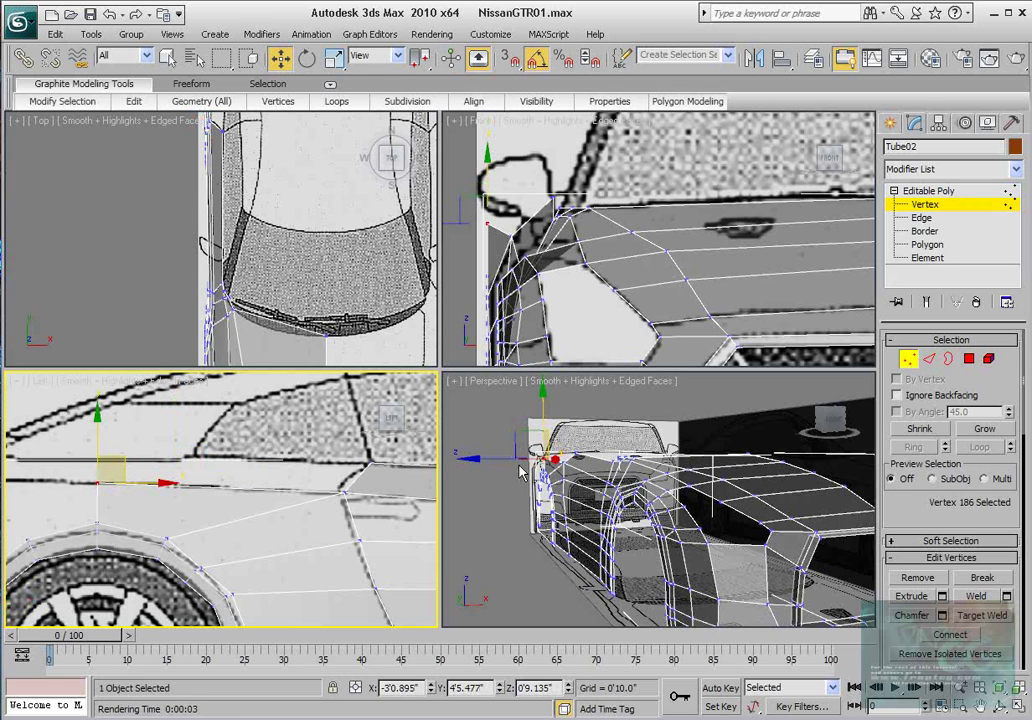
- Extrude a copy of the slanted edge at the door's upper rear corner about 21" toward the rear
{"action": "left_click", "coordinate": [927, 359]}
{"action": "left_click", "coordinate": [353, 478]}
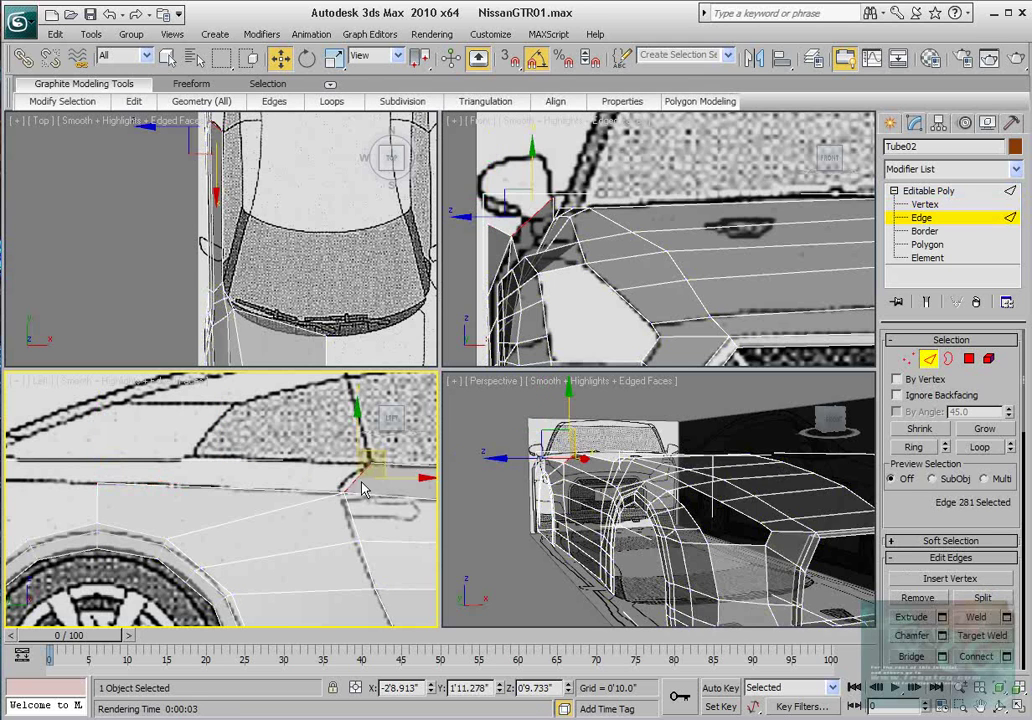
{"action": "left_click_drag", "start_coordinate": [393, 479], "coordinate": [214, 463], "text": "shift"}
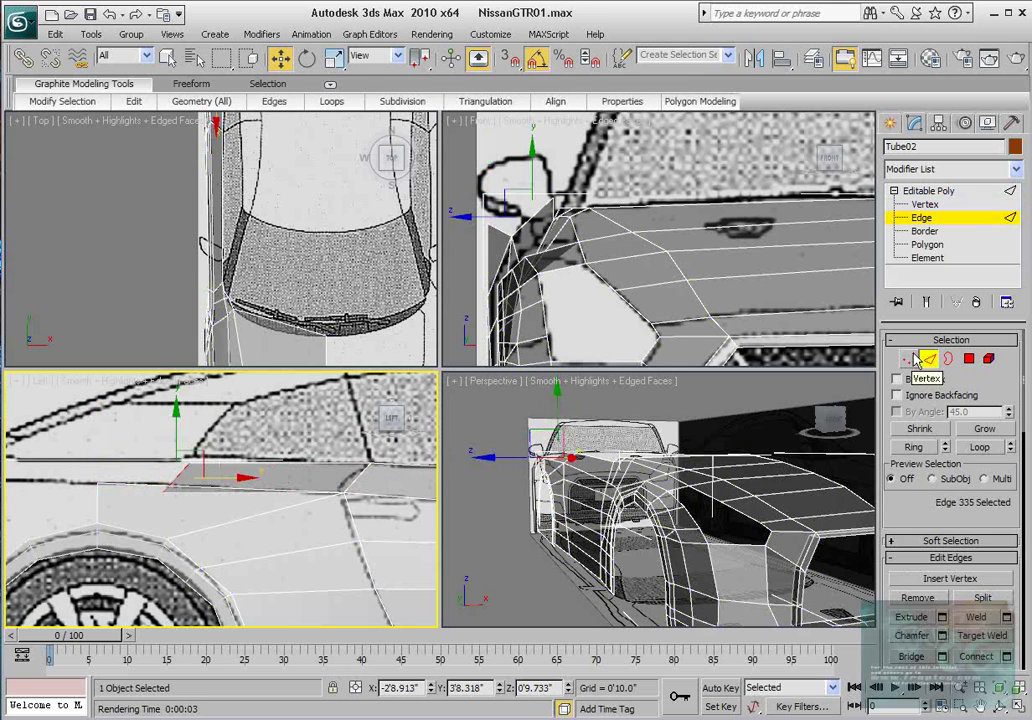
- Move the body-line vertex above the rear wheel inward in the top view, in line with the door's upper edge
{"action": "key", "text": "1"}
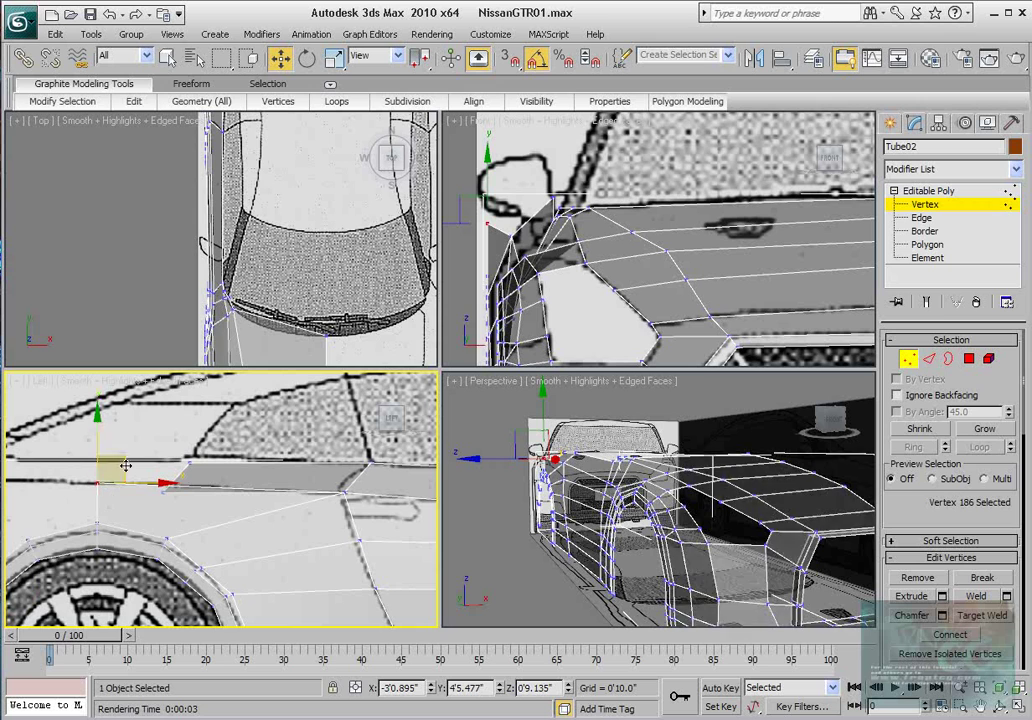
{"action": "scroll", "coordinate": [300, 223], "scroll_direction": "down", "scroll_amount": 3}
{"action": "scroll", "coordinate": [275, 200], "scroll_direction": "up", "scroll_amount": 5}
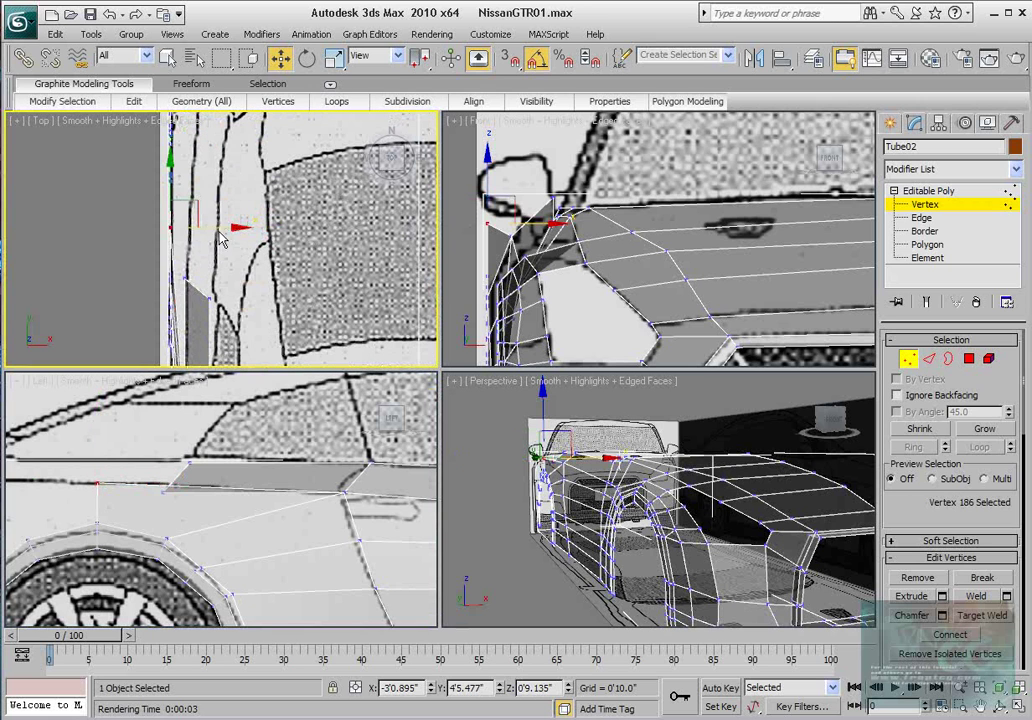
{"action": "left_click_drag", "start_coordinate": [230, 226], "coordinate": [233, 228]}
- Target weld the extended strip's lower rear vertex to the body-line vertex above the rear wheel
{"action": "right_click", "coordinate": [156, 233]}
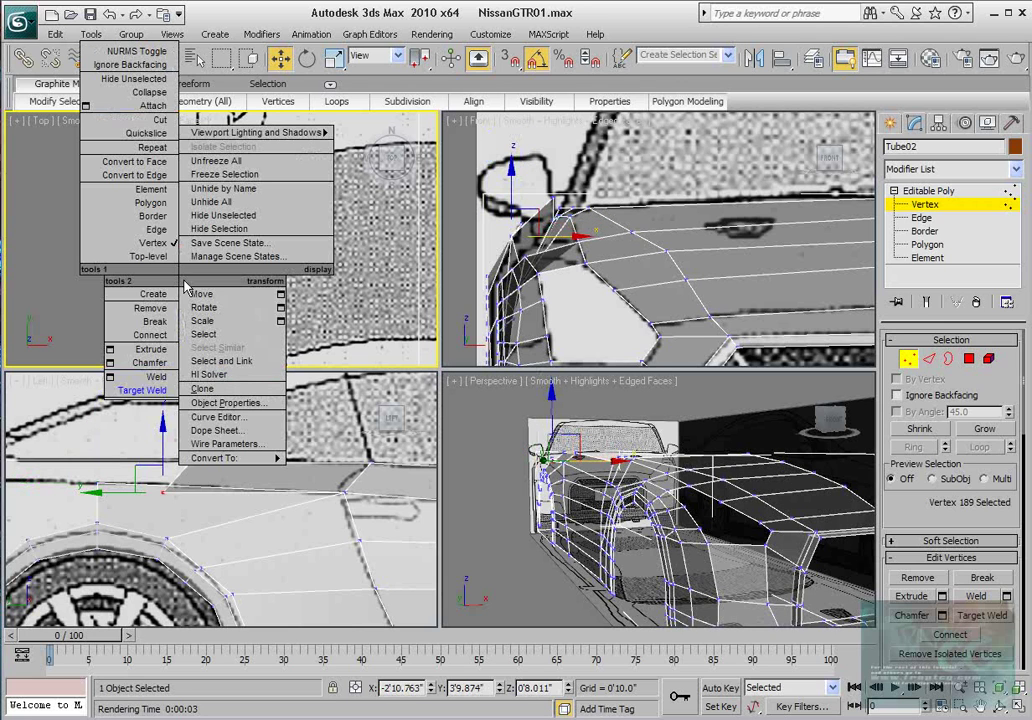
{"action": "left_click", "coordinate": [140, 370]}
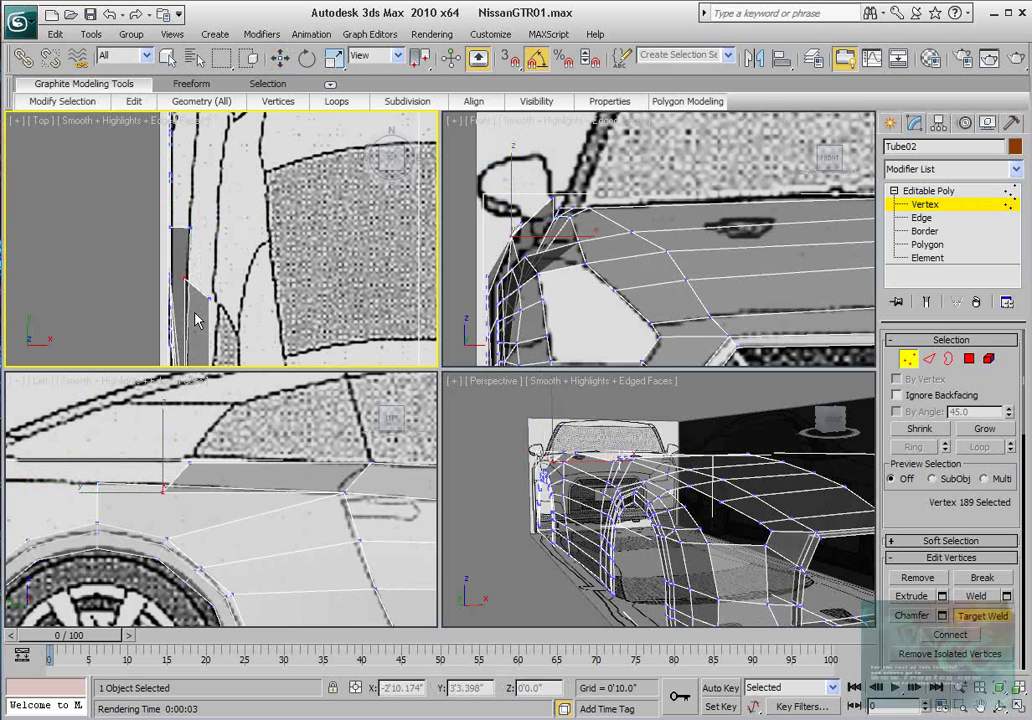
{"action": "left_click", "coordinate": [189, 230]}
- Move the strip's upper rear vertex to the side window's rear corner, about 1.5" inward, 0.8" forward and 0.9" up
{"action": "right_click", "coordinate": [229, 265]}
{"action": "left_click", "coordinate": [191, 458]}
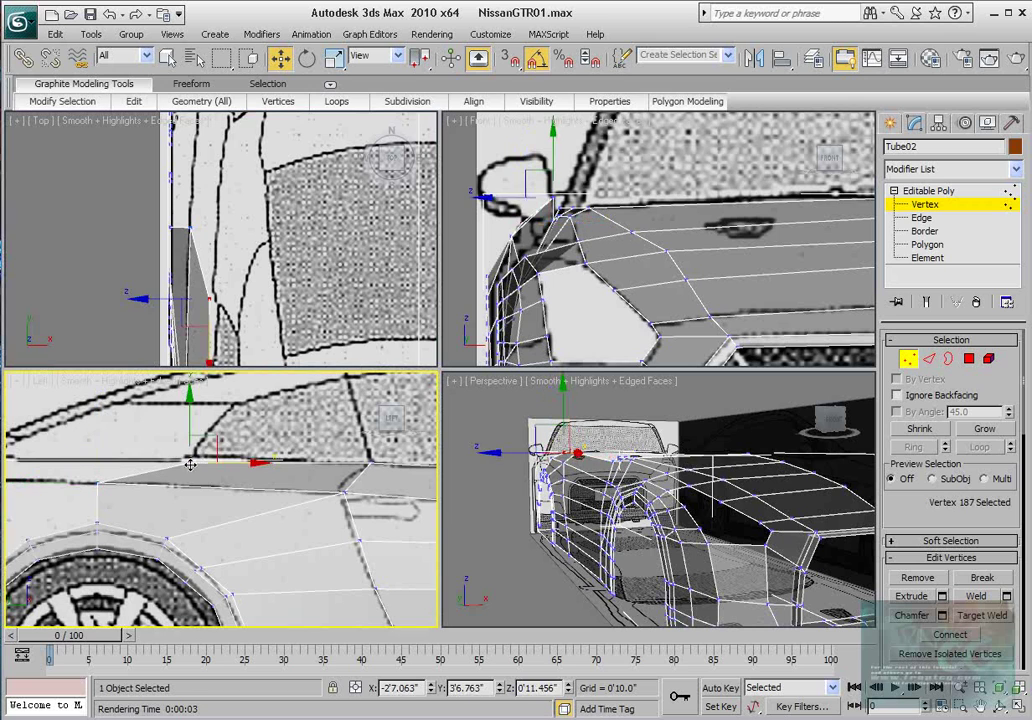
{"action": "middle_click_drag", "start_coordinate": [233, 323], "coordinate": [230, 306]}
{"action": "left_click_drag", "start_coordinate": [234, 279], "coordinate": [243, 281]}
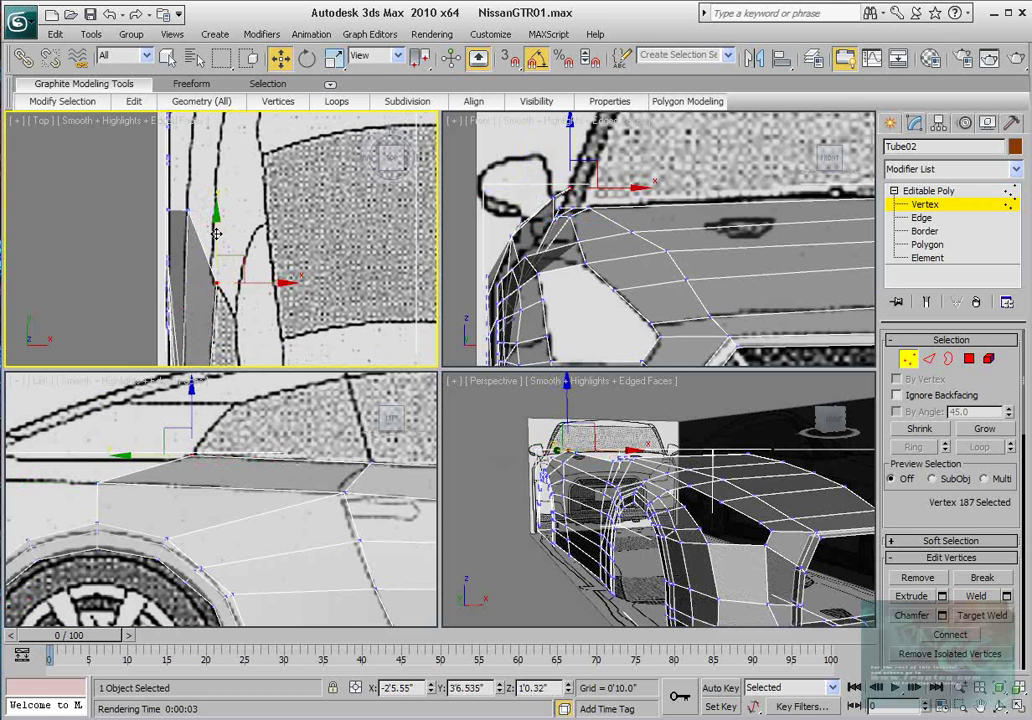
{"action": "left_click_drag", "start_coordinate": [216, 234], "coordinate": [216, 238]}
{"action": "middle_click_drag", "start_coordinate": [225, 507], "coordinate": [208, 503]}
{"action": "scroll", "coordinate": [208, 503], "scroll_direction": "down", "scroll_amount": 2}
{"action": "scroll", "coordinate": [255, 488], "scroll_direction": "down", "scroll_amount": 2}
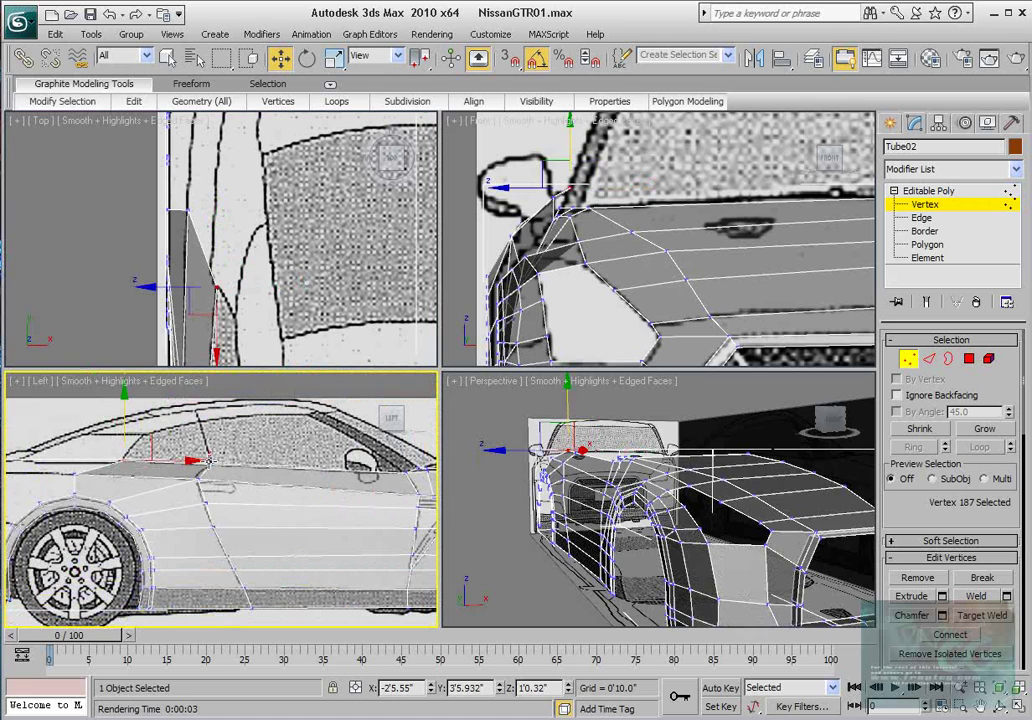
{"action": "middle_click_drag", "start_coordinate": [766, 500], "coordinate": [800, 540]}
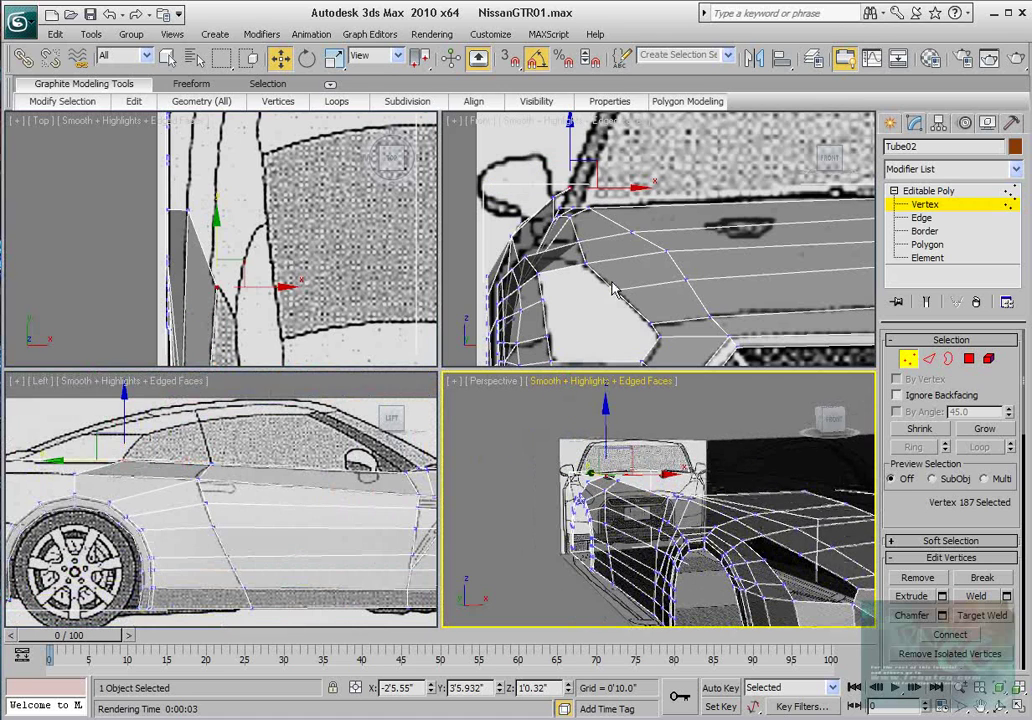
- Move the body-line vertex above the rear wheel about 5.7" forward along the body line in the left view
{"action": "right_click", "coordinate": [247, 443]}
{"action": "scroll", "coordinate": [250, 450], "scroll_direction": "up", "scroll_amount": 5}
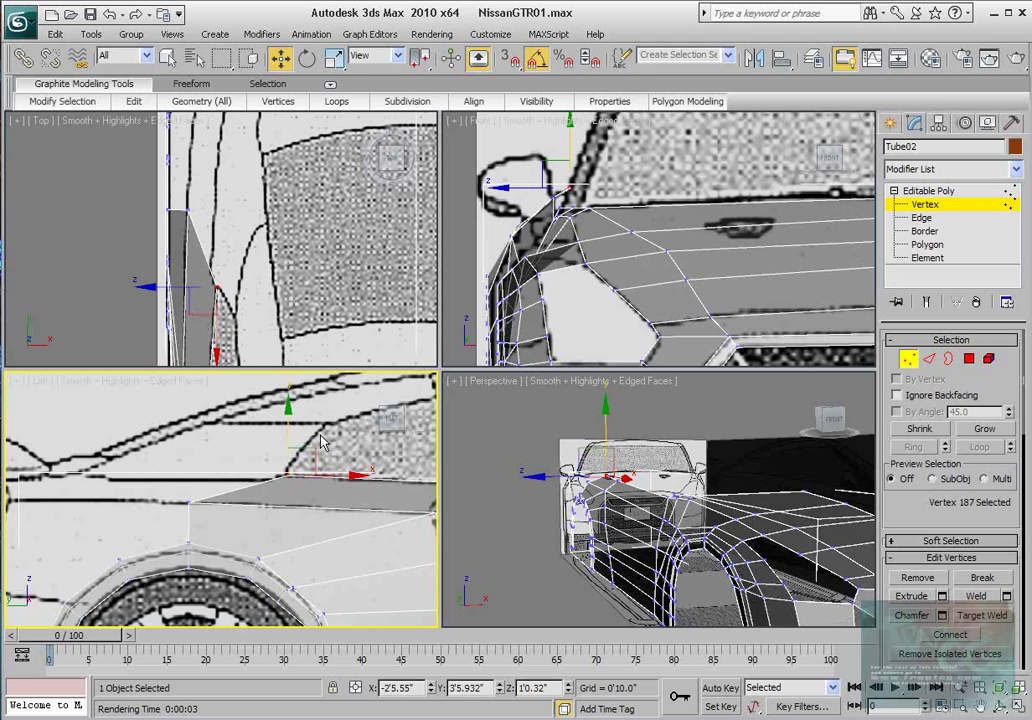
{"action": "middle_click_drag", "start_coordinate": [211, 302], "coordinate": [214, 157]}
{"action": "middle_click_drag", "start_coordinate": [238, 340], "coordinate": [228, 198]}
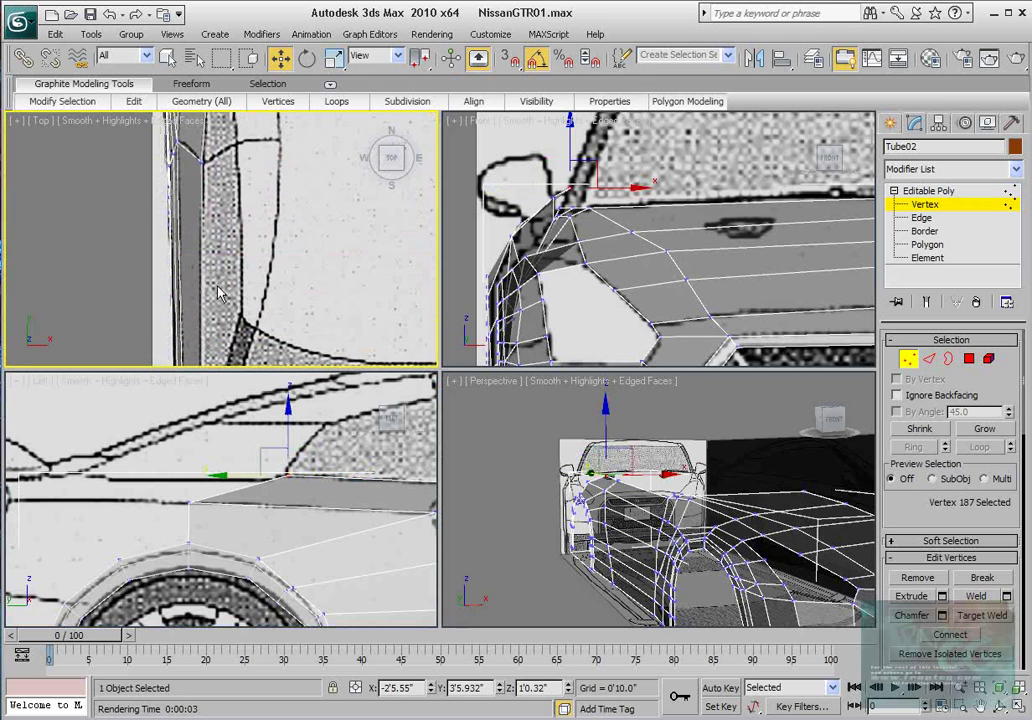
{"action": "middle_click_drag", "start_coordinate": [200, 422], "coordinate": [169, 420]}
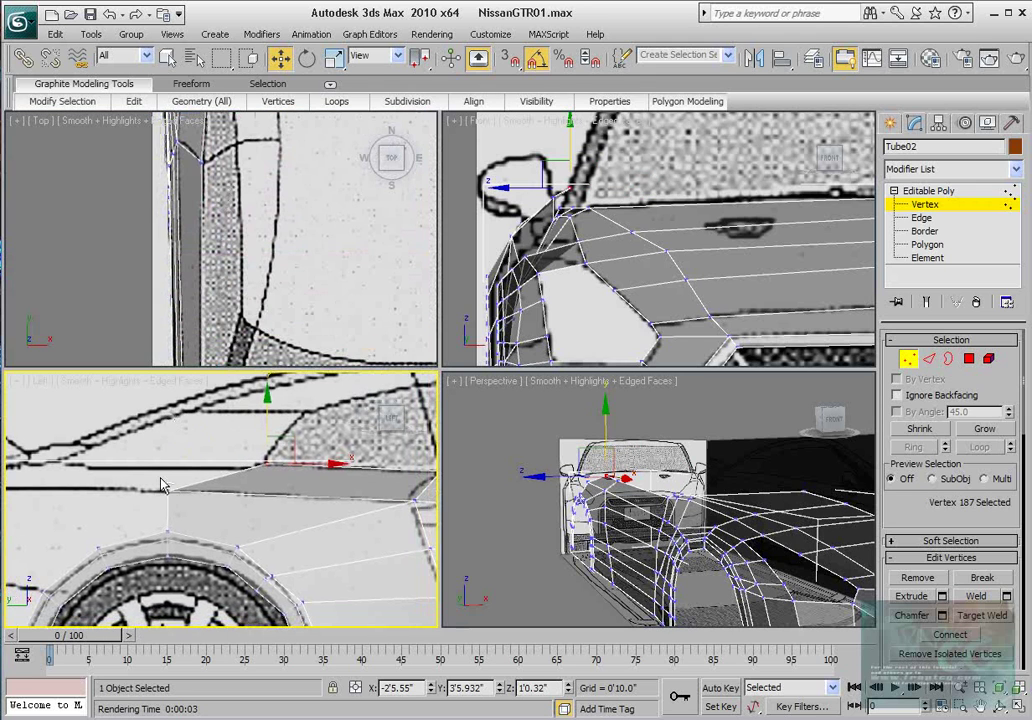
{"action": "middle_click_drag", "start_coordinate": [154, 475], "coordinate": [168, 446]}
{"action": "left_click", "coordinate": [155, 461], "text": "ctrl"}
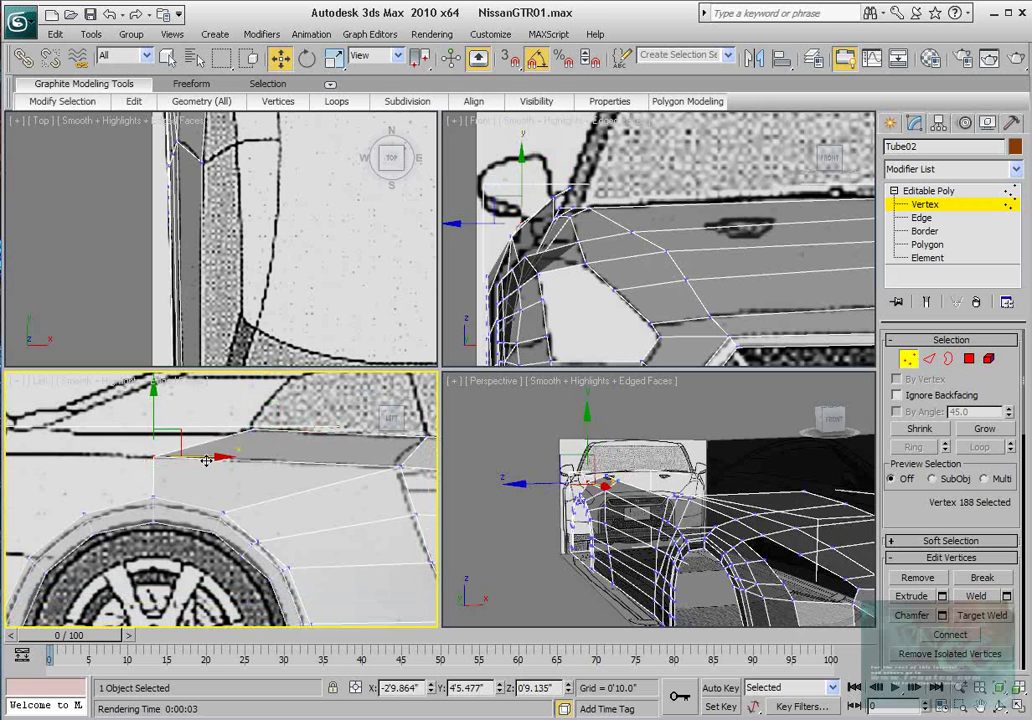
{"action": "left_click_drag", "start_coordinate": [244, 455], "coordinate": [172, 424]}
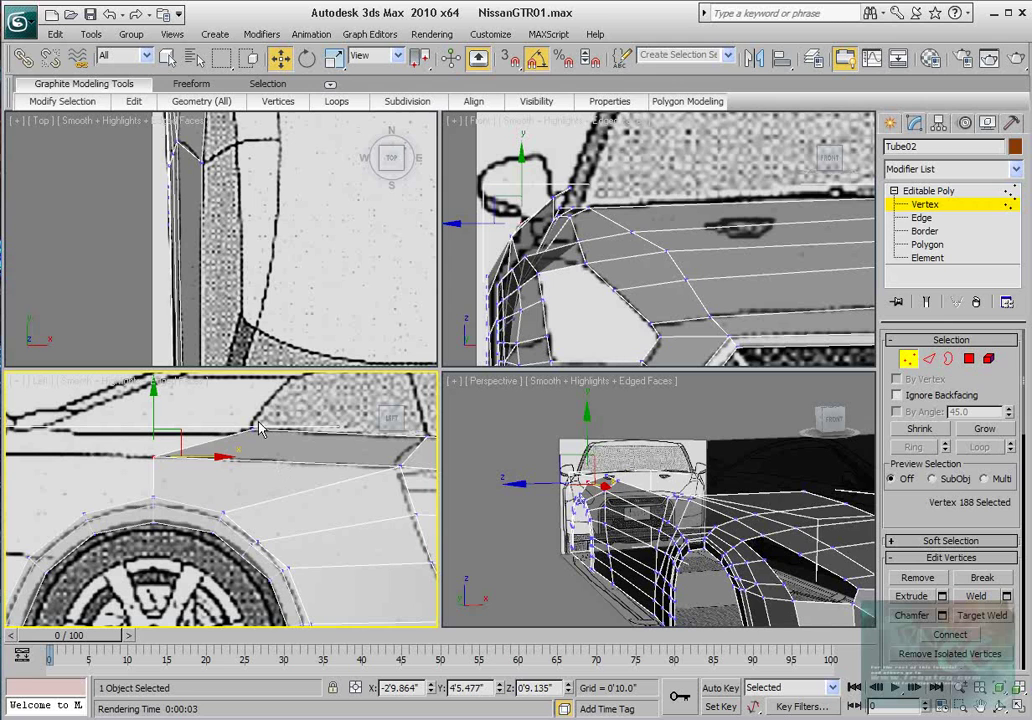
{"action": "middle_click_drag", "start_coordinate": [233, 201], "coordinate": [247, 325]}
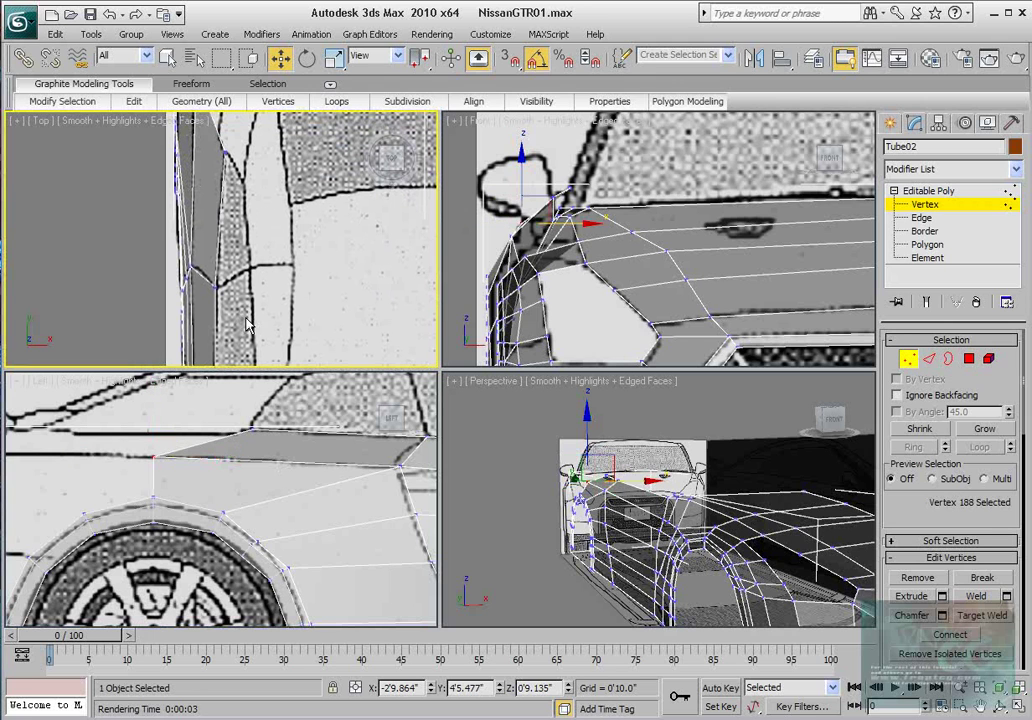
{"action": "scroll", "coordinate": [194, 497], "scroll_direction": "up", "scroll_amount": 3}
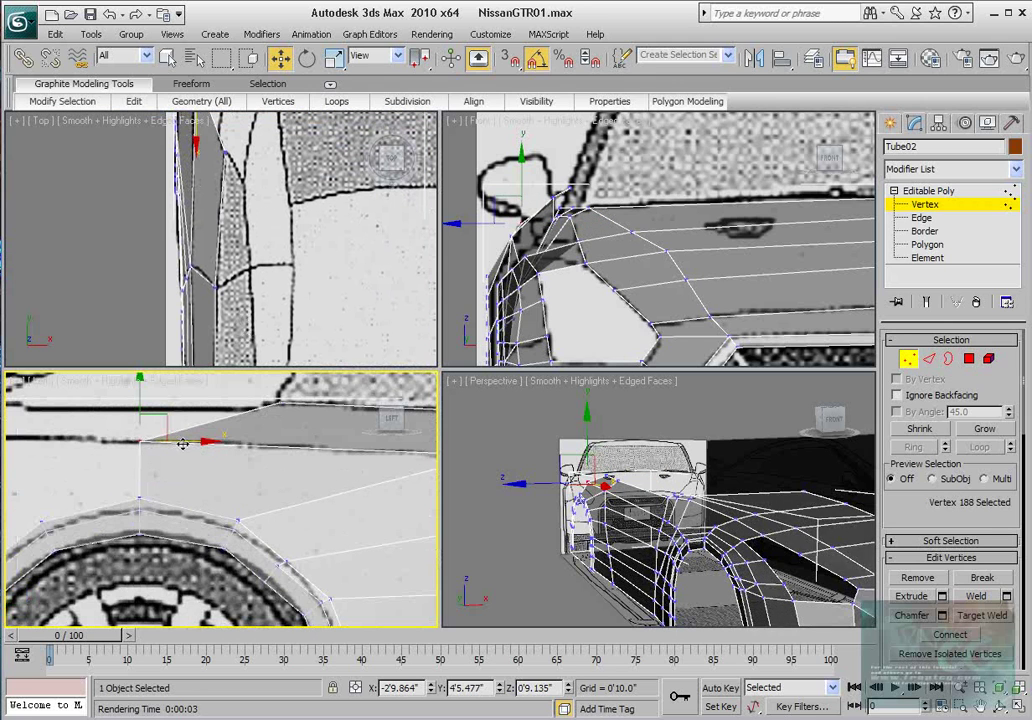
{"action": "left_click_drag", "start_coordinate": [182, 444], "coordinate": [252, 447]}
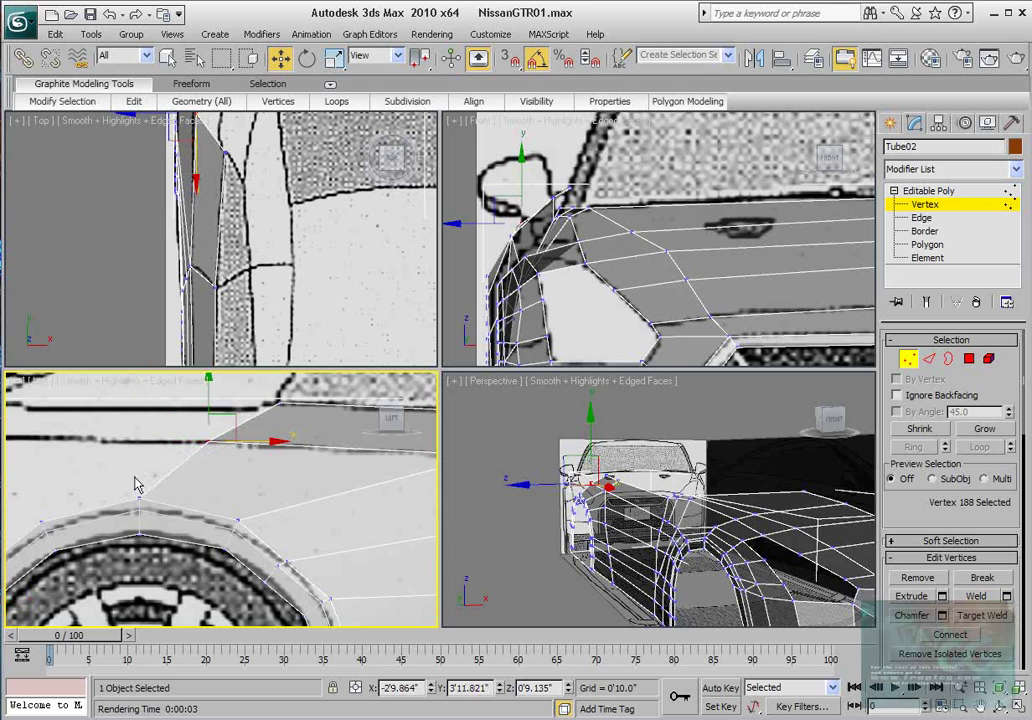
- Shift the outer vertex at the top of the rear wheel arch about 1" forward in the left view
{"action": "left_click_drag", "start_coordinate": [154, 503], "coordinate": [200, 503]}
{"action": "left_click", "coordinate": [155, 515]}
{"action": "left_click", "coordinate": [146, 497]}
{"action": "middle_click_drag", "start_coordinate": [174, 489], "coordinate": [235, 474]}
{"action": "middle_click_drag", "start_coordinate": [161, 403], "coordinate": [169, 473]}
{"action": "scroll", "coordinate": [173, 481], "scroll_direction": "down", "scroll_amount": 2}
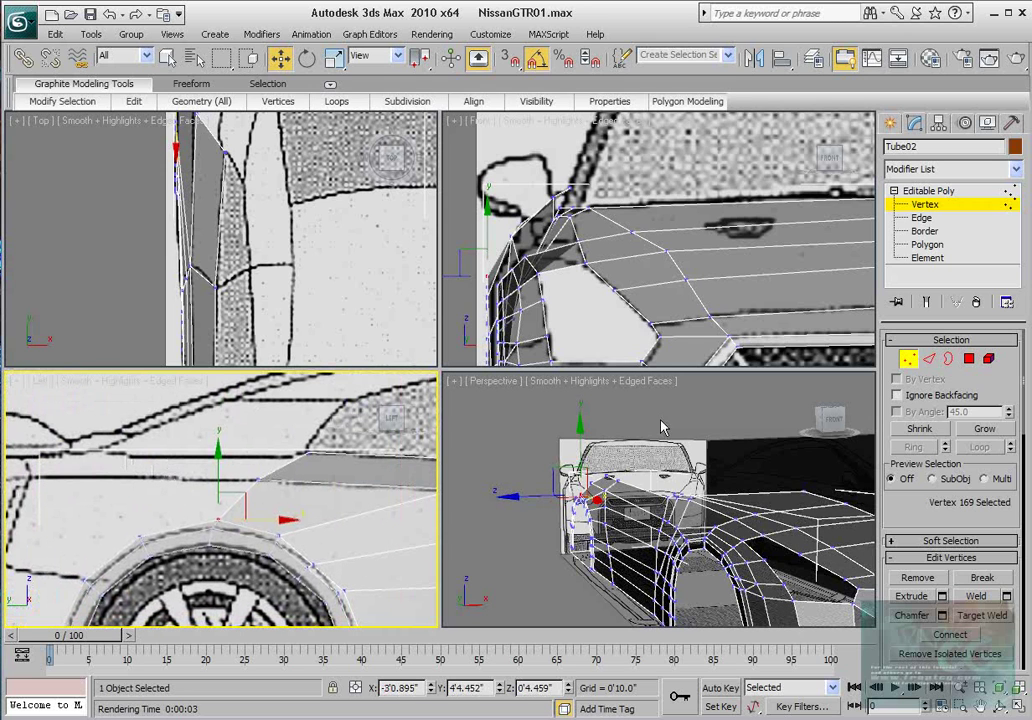
- Extrude a copy of the outer wheel arch edge just behind the arch's top about 5" up toward the body line
{"action": "left_click", "coordinate": [928, 359]}
{"action": "left_click", "coordinate": [285, 466]}
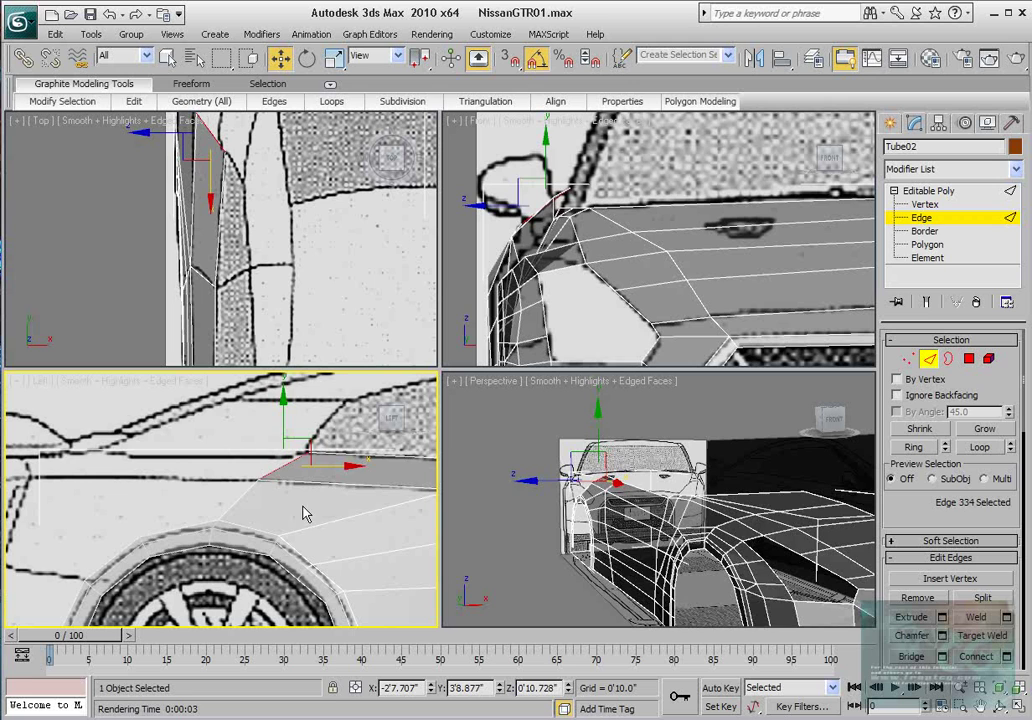
{"action": "left_click", "coordinate": [192, 529]}
{"action": "left_click_drag", "start_coordinate": [191, 506], "coordinate": [192, 461], "text": "shift"}
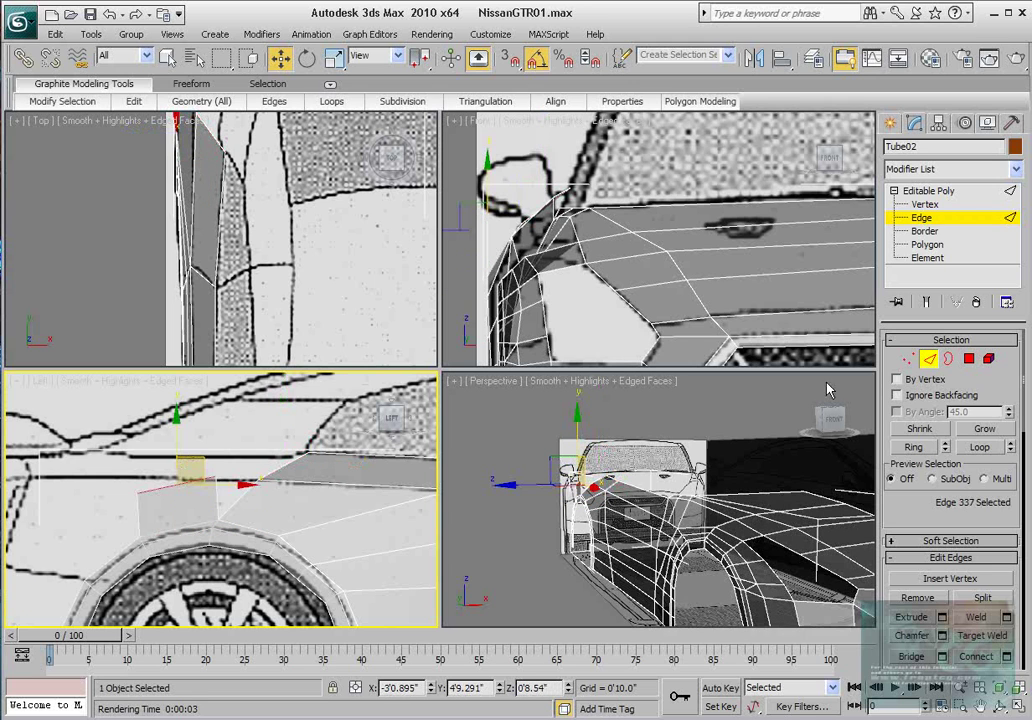
- Target weld the new face's upper front vertex to the body-line vertex at the rear end of the door strip
{"action": "left_click", "coordinate": [908, 359]}
{"action": "right_click", "coordinate": [211, 471]}
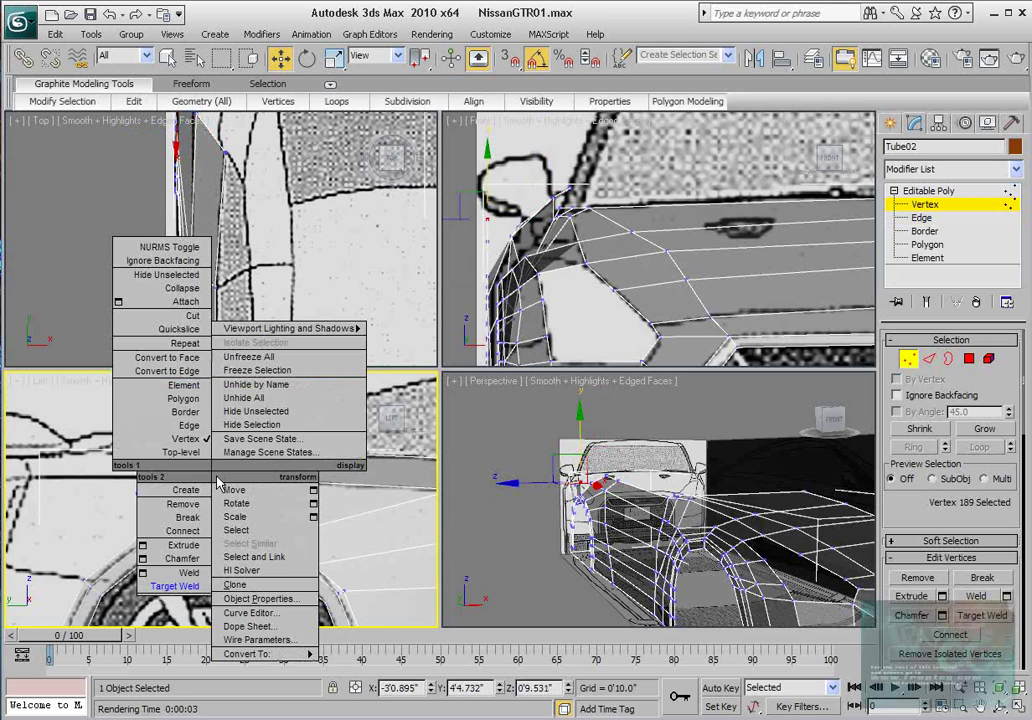
{"action": "left_click", "coordinate": [175, 586]}
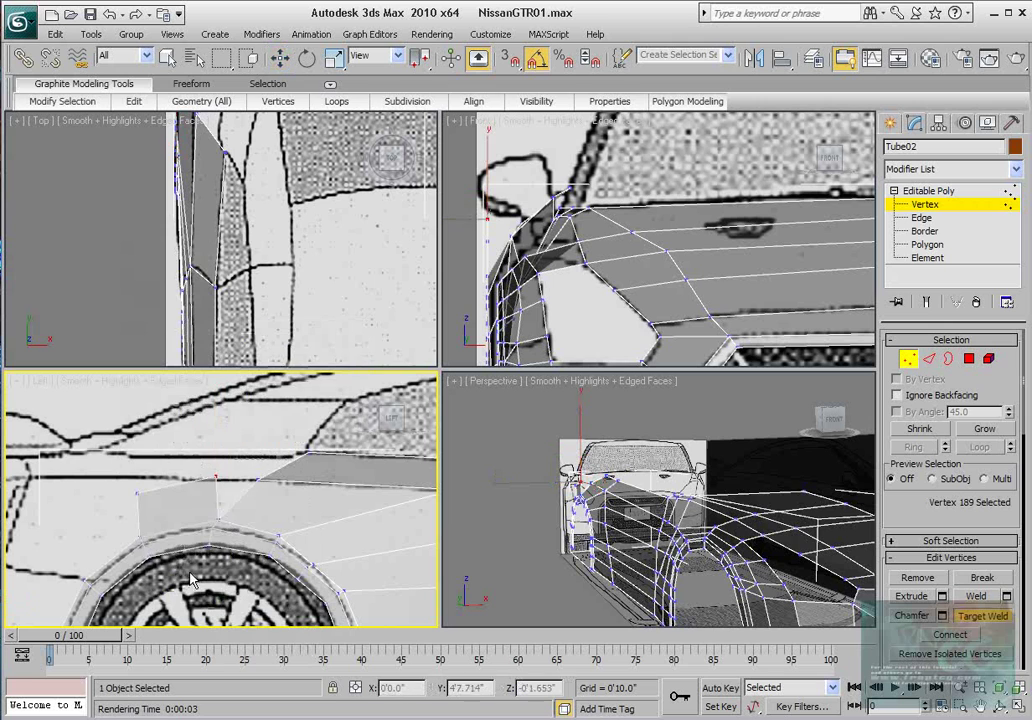
{"action": "left_click", "coordinate": [258, 479]}
{"action": "key", "text": "w"}
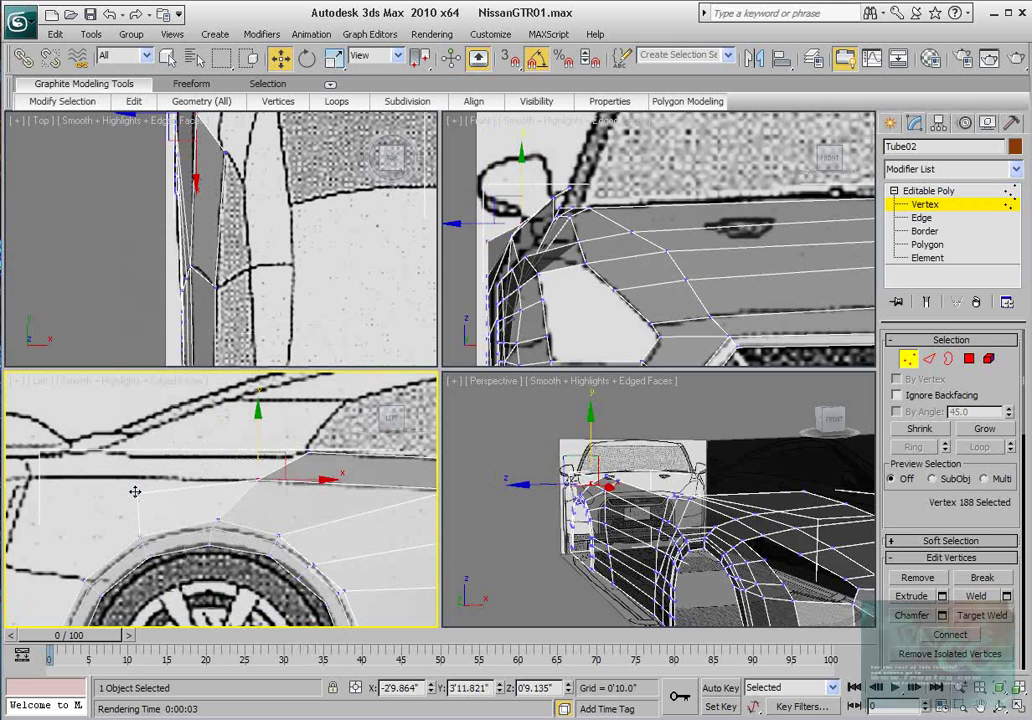
- Turn off the see-through display and move the new face's upper rear vertex about 1.9" up and 0.3" rearward onto the body line
{"action": "left_click", "coordinate": [136, 492]}
{"action": "middle_click_drag", "start_coordinate": [142, 491], "coordinate": [171, 496]}
{"action": "key", "text": "alt+x"}
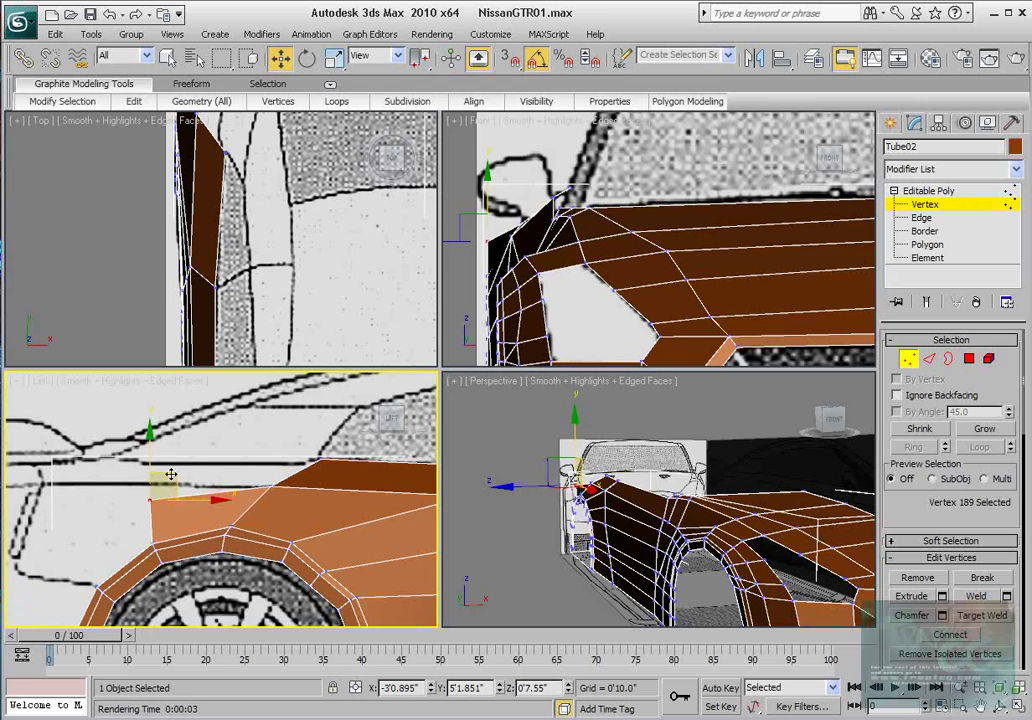
{"action": "left_click_drag", "start_coordinate": [171, 474], "coordinate": [168, 457]}
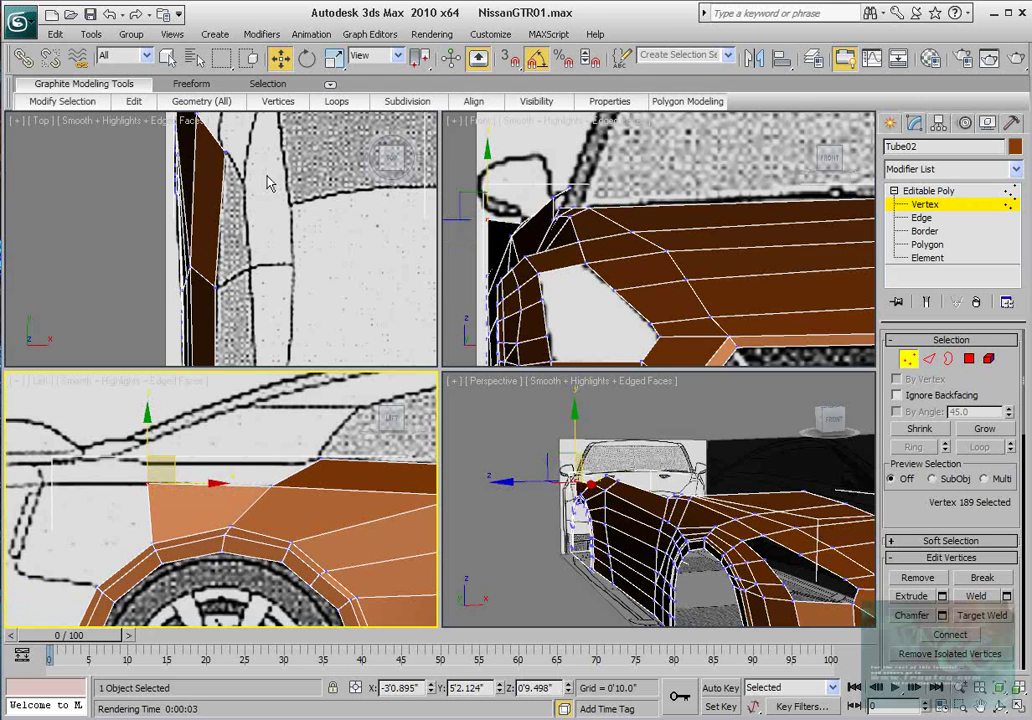
- Move the same upper rear vertex about 3.25" inward in the top view, roughly in line with the neighbouring body-line vertex
{"action": "middle_click_drag", "start_coordinate": [260, 128], "coordinate": [257, 246]}
{"action": "left_click_drag", "start_coordinate": [226, 192], "coordinate": [270, 190]}
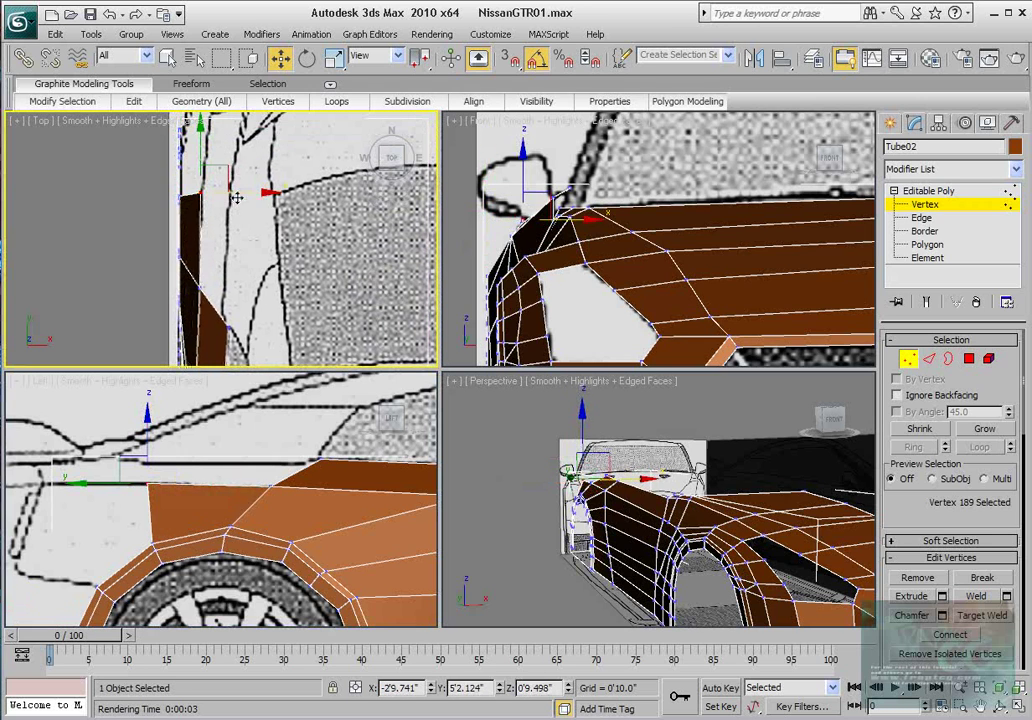
{"action": "left_click", "coordinate": [271, 484]}
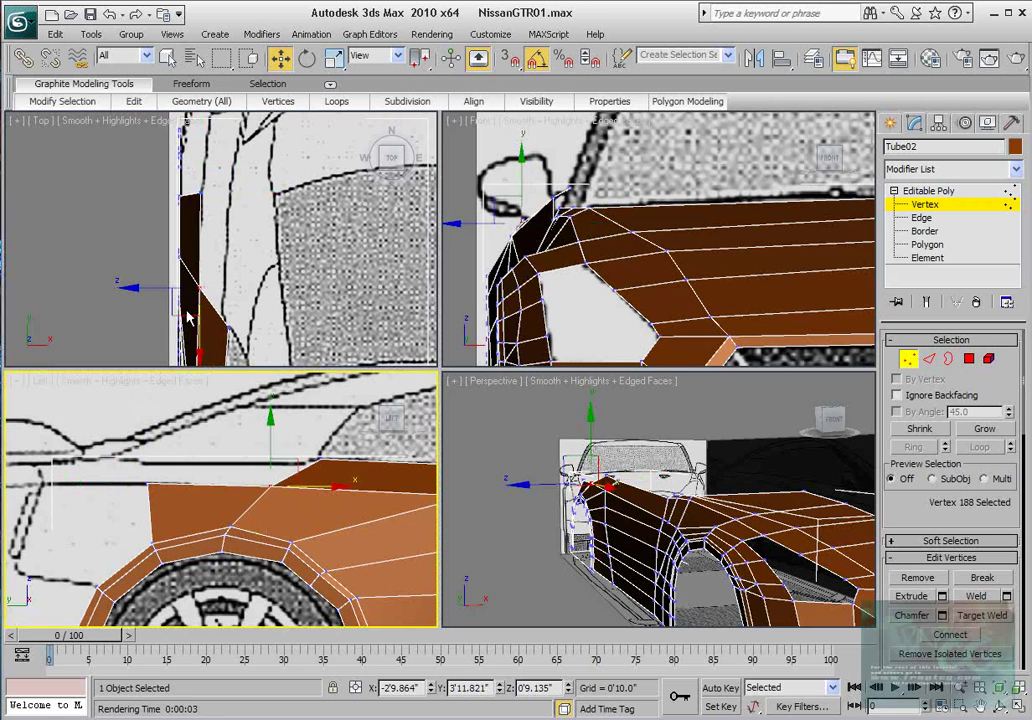
{"action": "left_click", "coordinate": [200, 189]}
{"action": "middle_click_drag", "start_coordinate": [242, 212], "coordinate": [246, 233]}
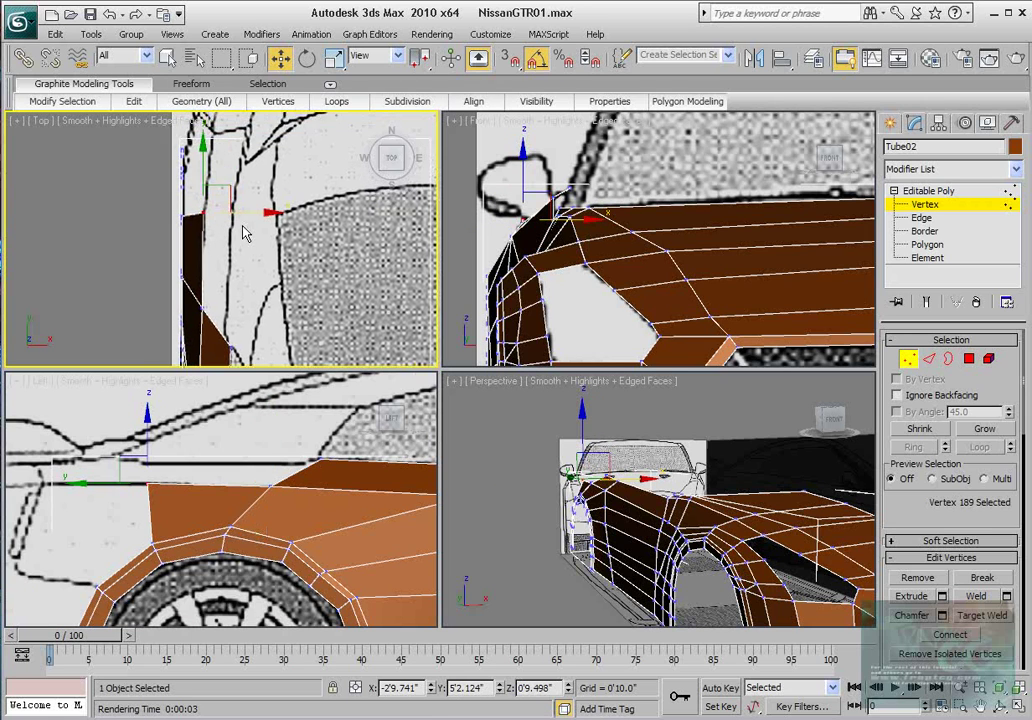
{"action": "scroll", "coordinate": [246, 233], "scroll_direction": "up", "scroll_amount": 2}
{"action": "left_click_drag", "start_coordinate": [242, 203], "coordinate": [243, 202]}
{"action": "middle_click_drag", "start_coordinate": [164, 497], "coordinate": [223, 481]}
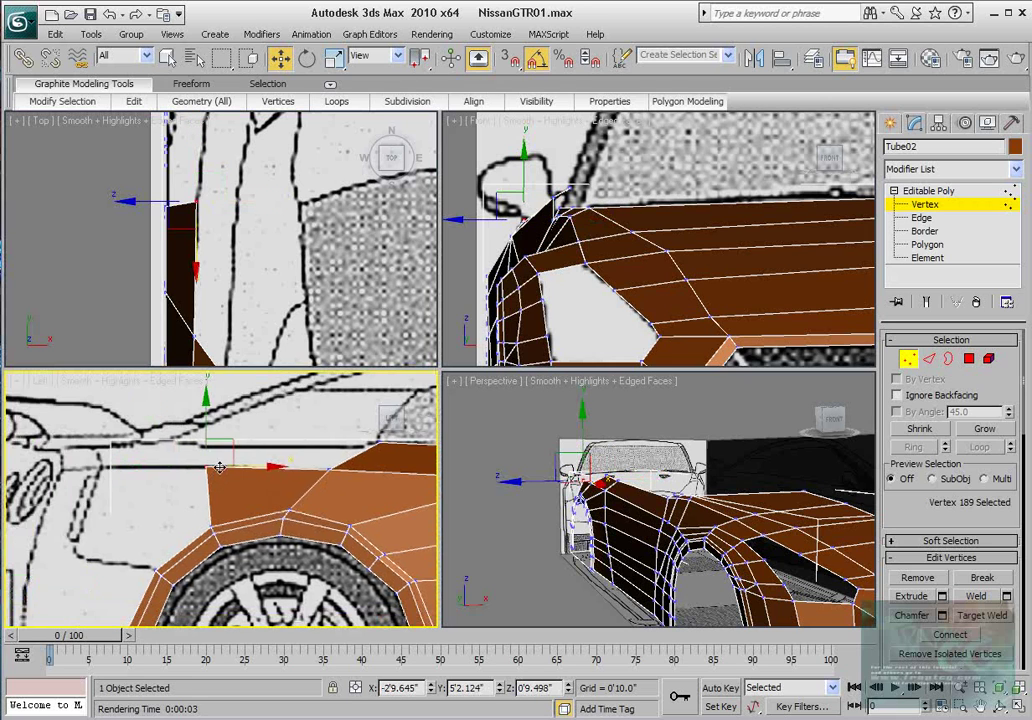
- Move the fender panel's rear top vertex rearward above the rear wheel, and shift the vertex over the wheel arch slightly rearward
{"action": "scroll", "coordinate": [223, 481], "scroll_direction": "up", "scroll_amount": 2}
{"action": "left_click_drag", "start_coordinate": [227, 429], "coordinate": [199, 427]}
{"action": "middle_click_drag", "start_coordinate": [325, 495], "coordinate": [275, 488]}
{"action": "left_click", "coordinate": [267, 510]}
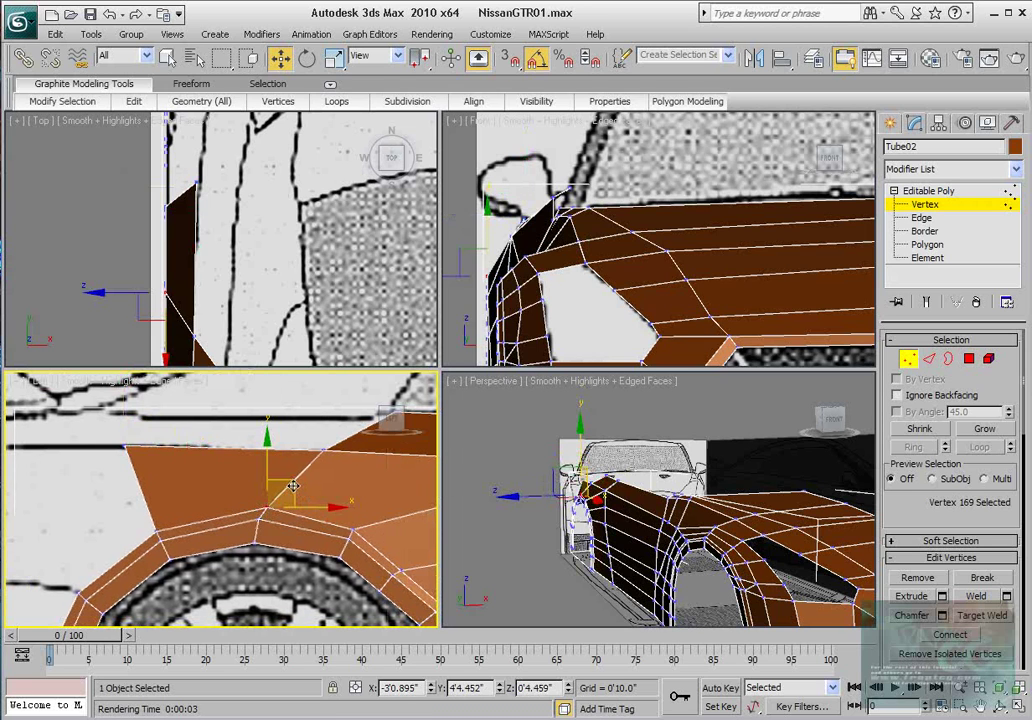
{"action": "left_click_drag", "start_coordinate": [292, 486], "coordinate": [283, 484]}
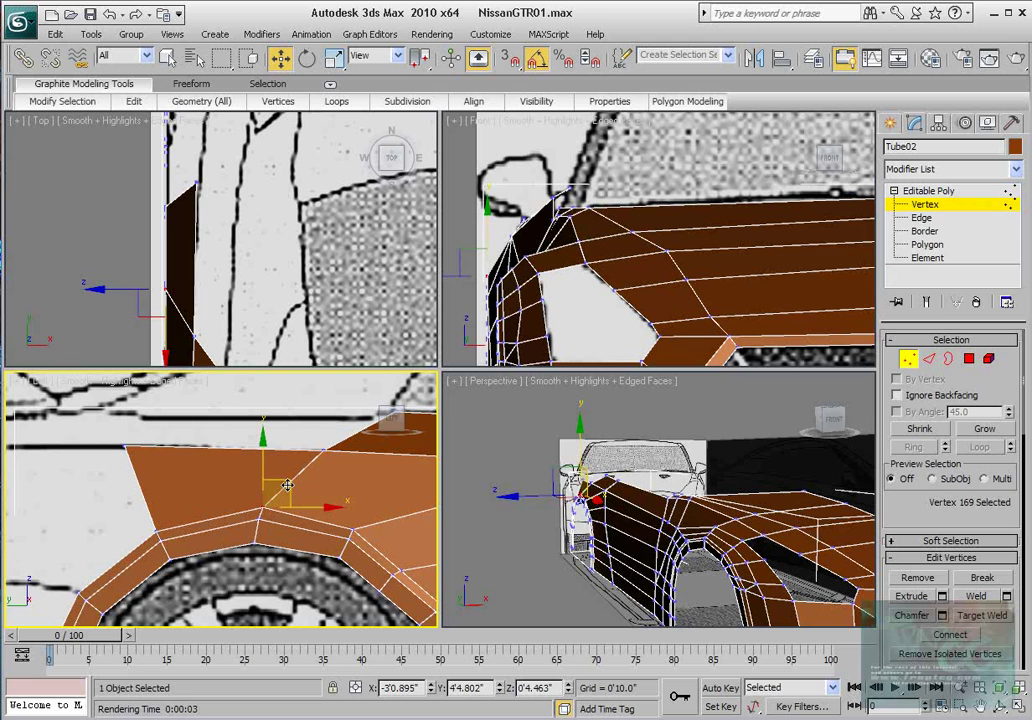
- Extrude the fender's top edge above the rear wheel upward and target-weld its front vertex to the neighbouring beltline corner
{"action": "left_click", "coordinate": [925, 364]}
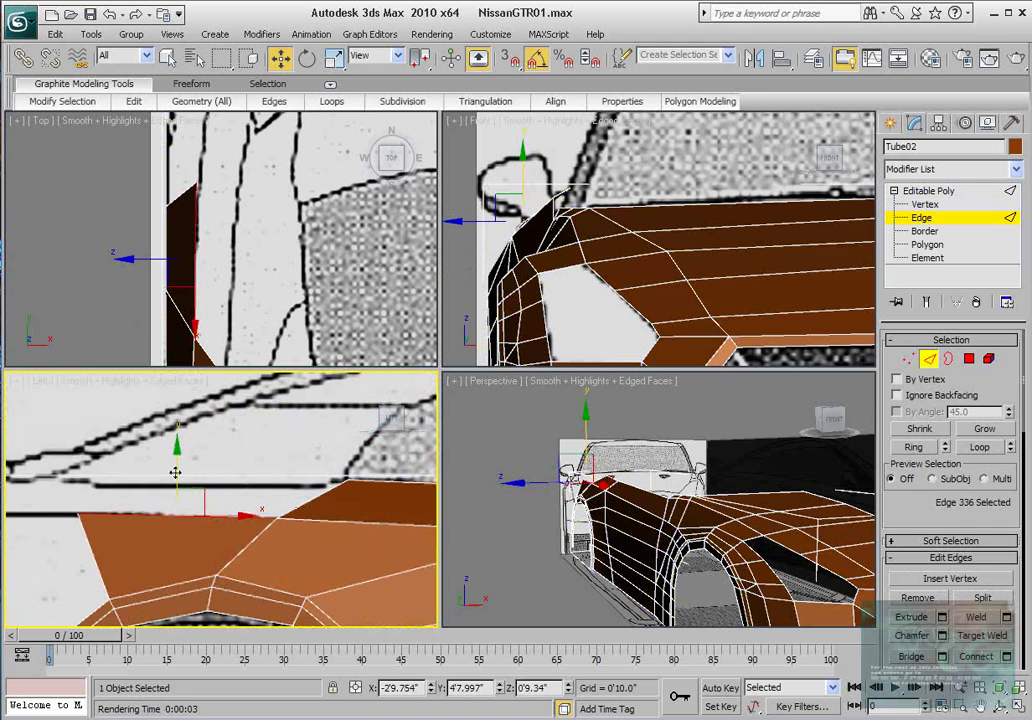
{"action": "key", "text": "1"}
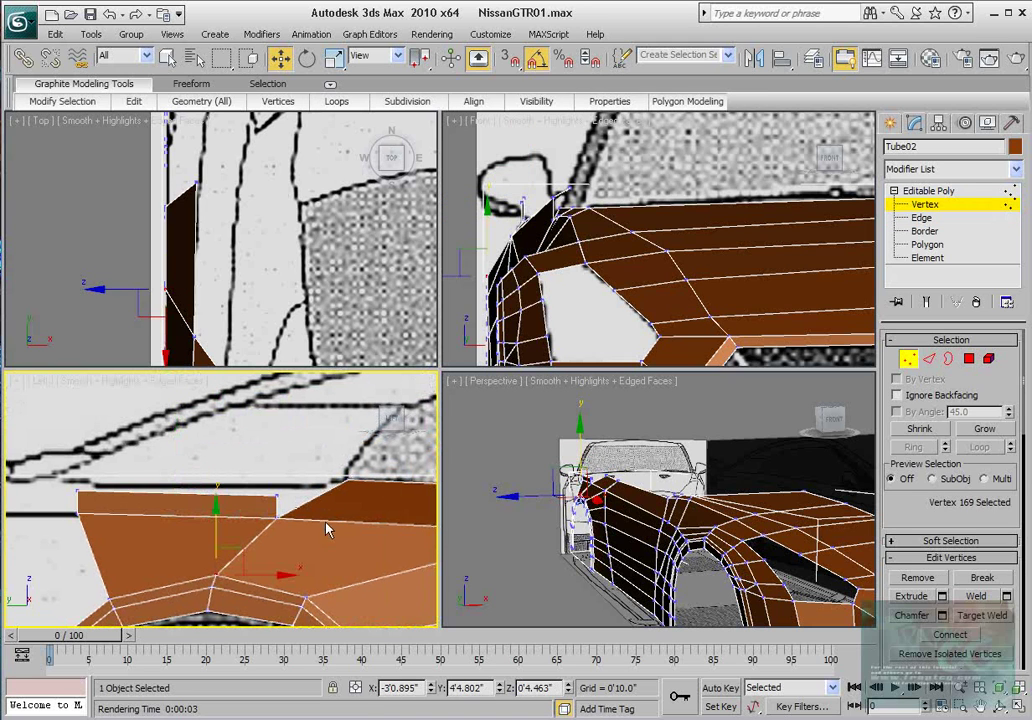
{"action": "right_click", "coordinate": [276, 496]}
{"action": "left_click", "coordinate": [250, 574]}
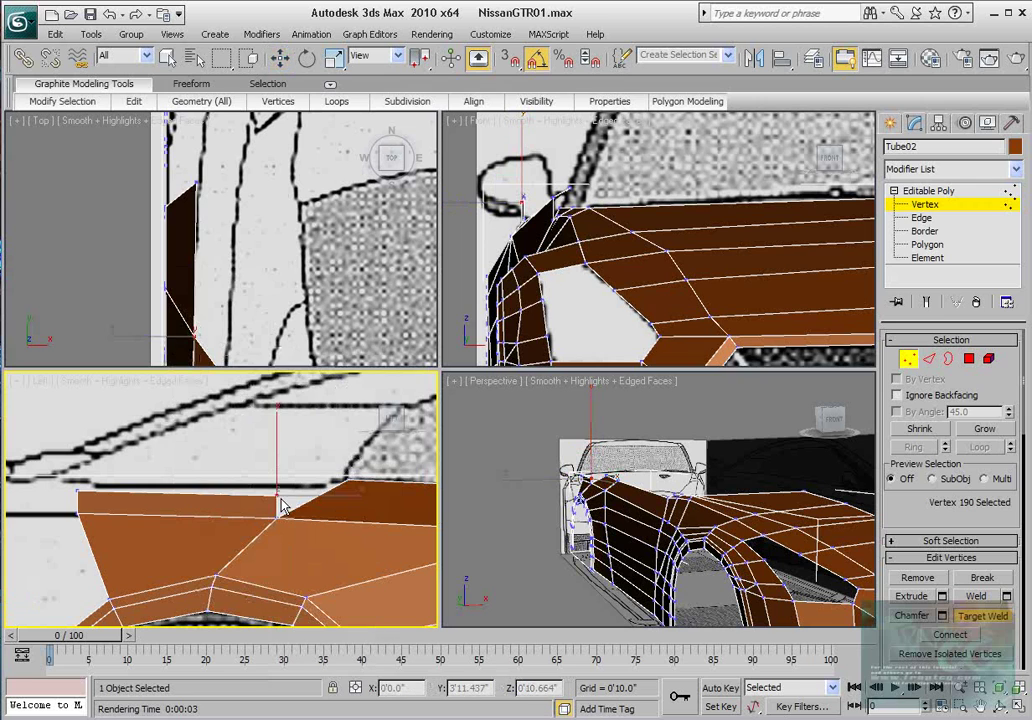
{"action": "left_click", "coordinate": [348, 481]}
{"action": "middle_click_drag", "start_coordinate": [81, 490], "coordinate": [141, 492]}
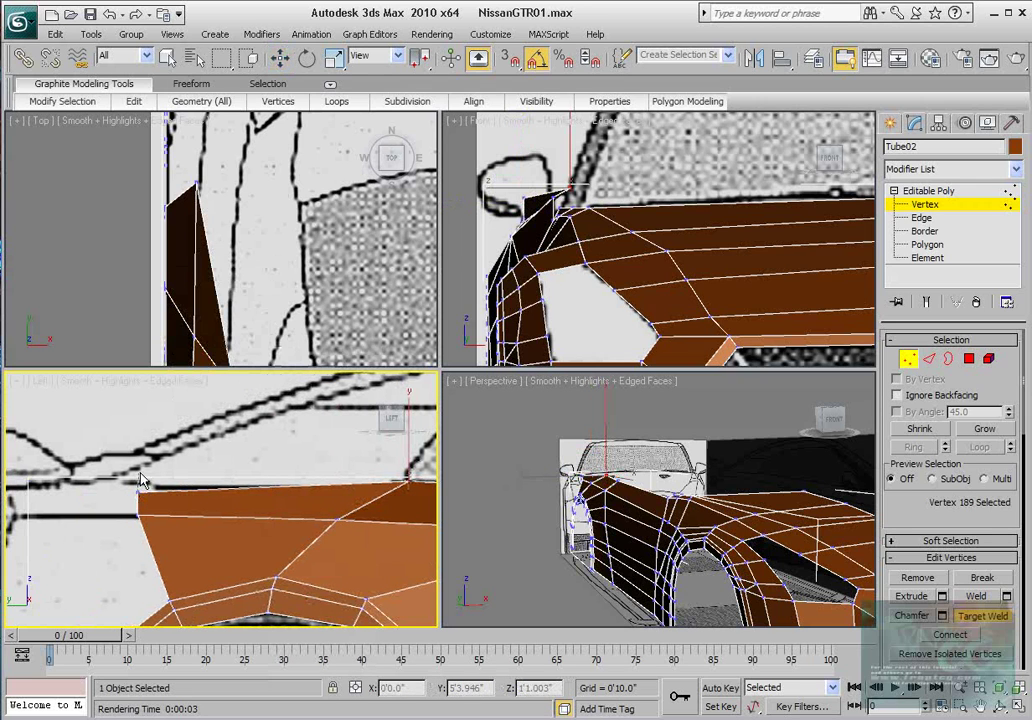
- Move the new strip's free rear vertex inward and forward in the top view, and turn on see-through display for the body
{"action": "key", "text": "w"}
{"action": "left_click", "coordinate": [137, 492]}
{"action": "middle_click_drag", "start_coordinate": [248, 188], "coordinate": [238, 252]}
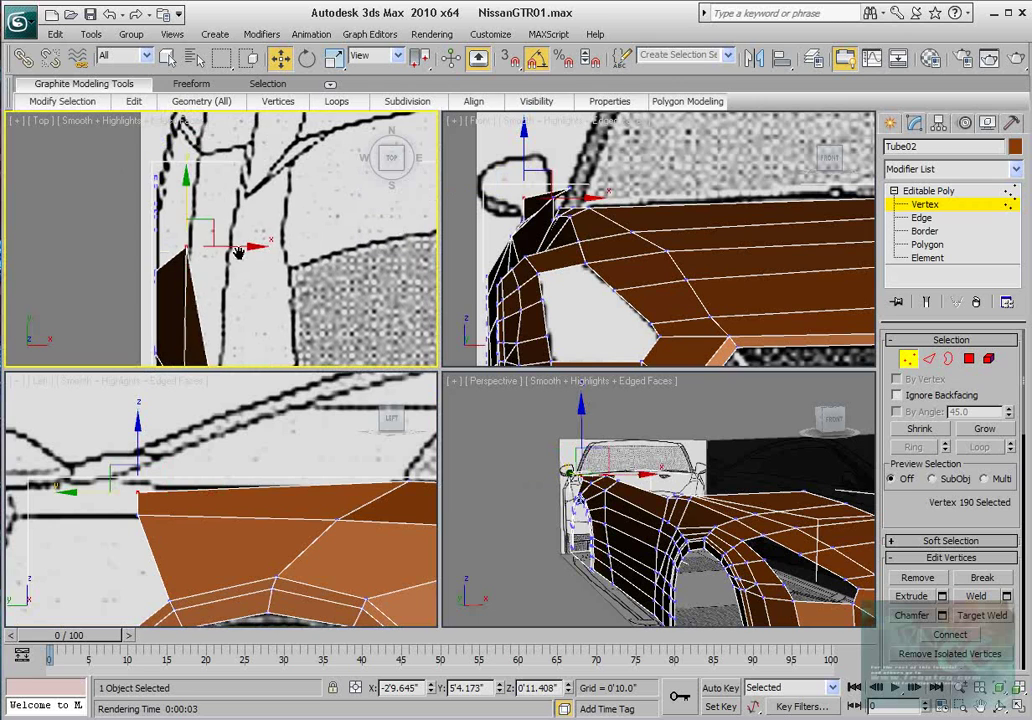
{"action": "left_click_drag", "start_coordinate": [203, 235], "coordinate": [268, 208]}
{"action": "scroll", "coordinate": [236, 190], "scroll_direction": "down", "scroll_amount": 1}
{"action": "middle_click_drag", "start_coordinate": [273, 272], "coordinate": [244, 232]}
{"action": "left_click_drag", "start_coordinate": [251, 166], "coordinate": [249, 225]}
{"action": "key", "text": "alt+x"}
{"action": "middle_click_drag", "start_coordinate": [253, 230], "coordinate": [249, 203]}
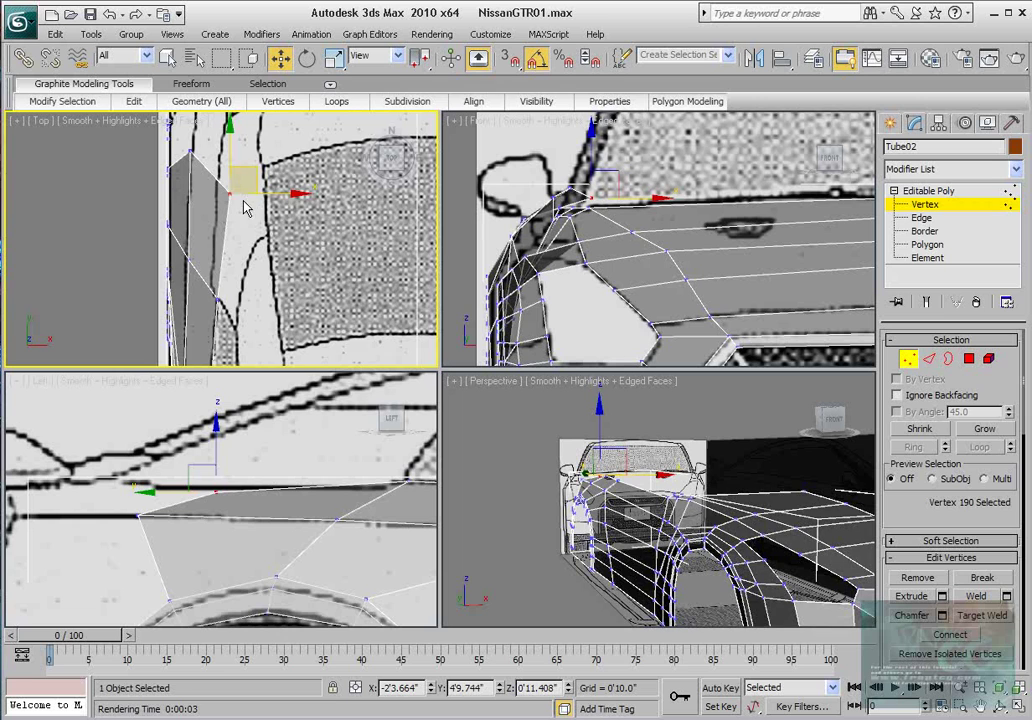
- Align the strip's free rear vertex with the blueprint's shoulder line at about X -2'5", Y 5'4.8", and raise it to about Z 1'0.2"
{"action": "scroll", "coordinate": [237, 236], "scroll_direction": "up", "scroll_amount": 1}
{"action": "left_click", "coordinate": [217, 325]}
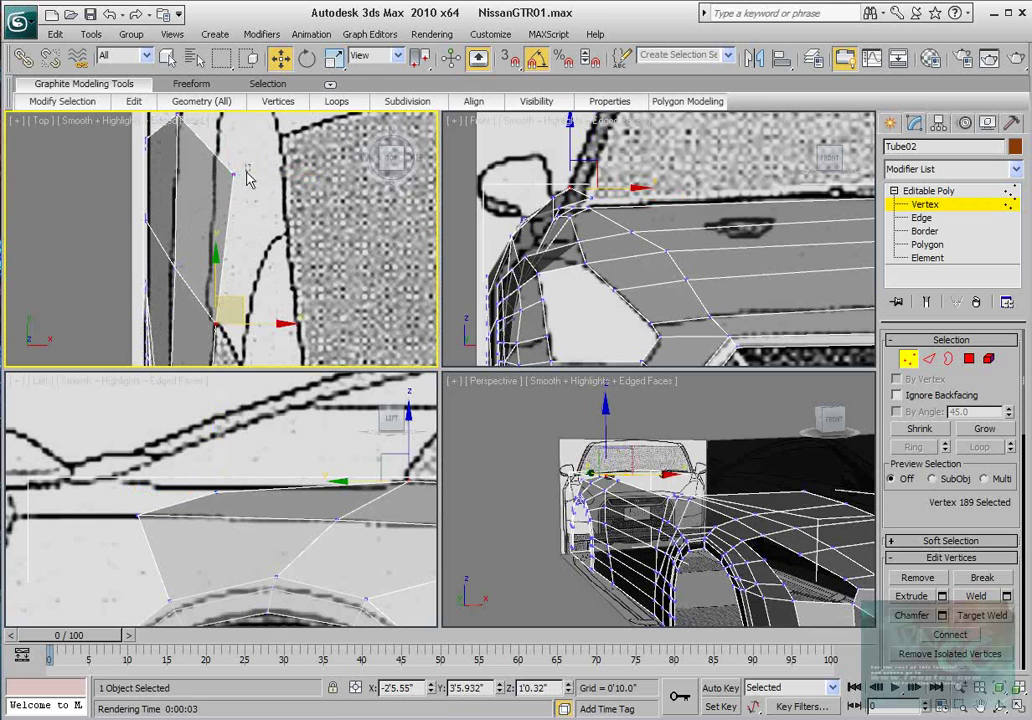
{"action": "left_click", "coordinate": [234, 171]}
{"action": "left_click_drag", "start_coordinate": [243, 136], "coordinate": [242, 96]}
{"action": "middle_click_drag", "start_coordinate": [222, 201], "coordinate": [217, 286]}
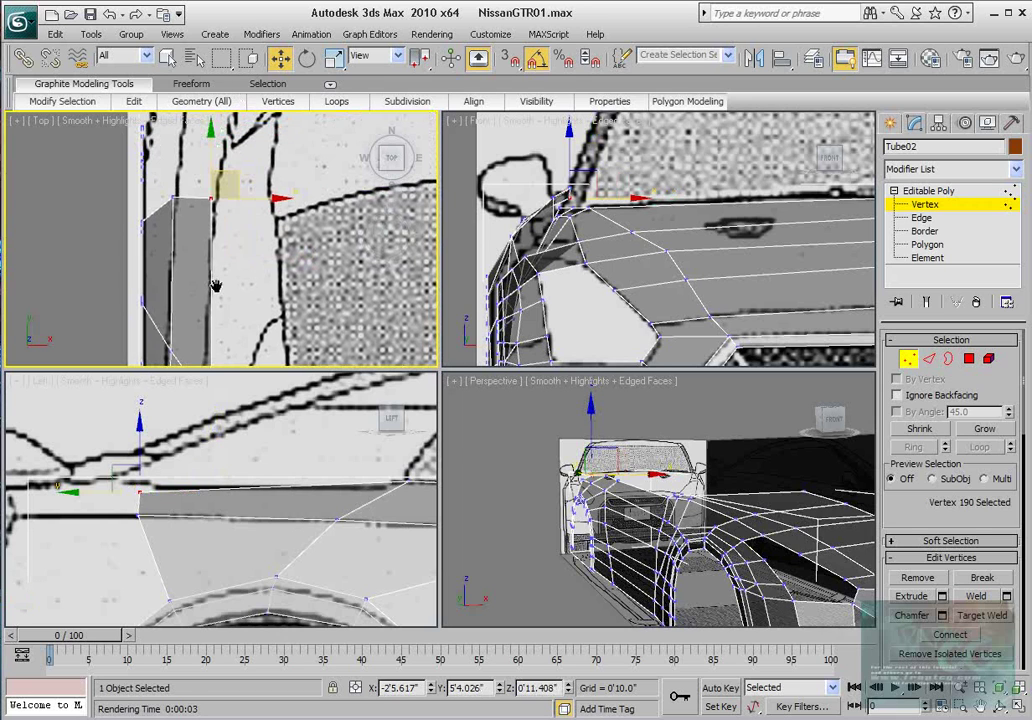
{"action": "left_click_drag", "start_coordinate": [235, 175], "coordinate": [238, 166]}
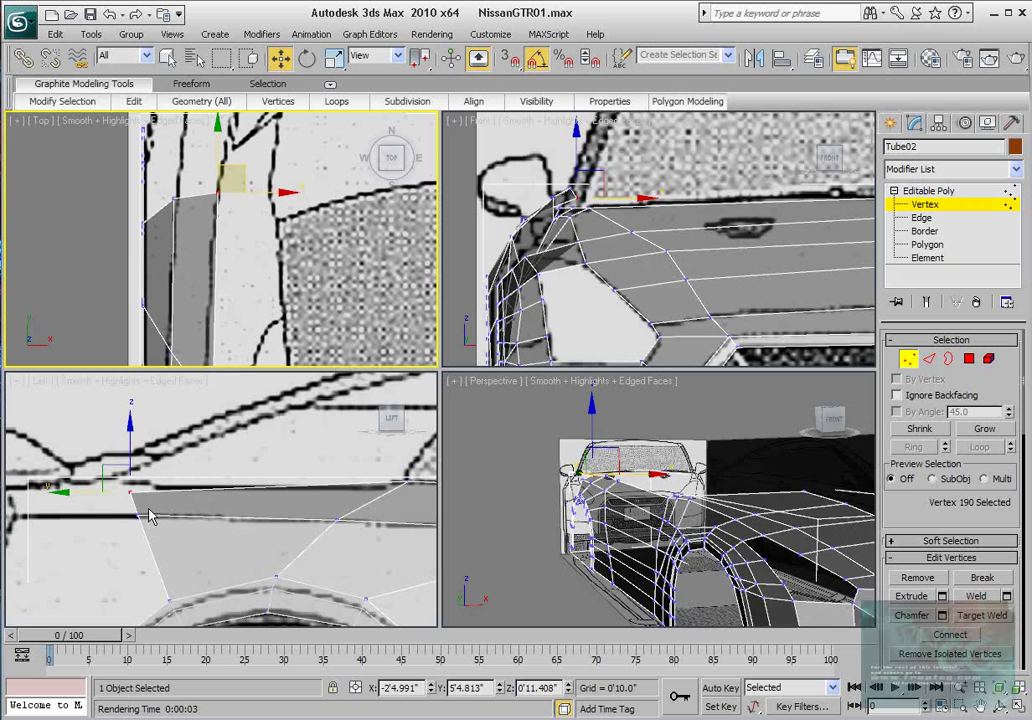
{"action": "middle_click_drag", "start_coordinate": [151, 516], "coordinate": [167, 516]}
{"action": "left_click_drag", "start_coordinate": [145, 446], "coordinate": [145, 436]}
{"action": "scroll", "coordinate": [214, 484], "scroll_direction": "down", "scroll_amount": 2}
{"action": "middle_click_drag", "start_coordinate": [214, 484], "coordinate": [185, 475]}
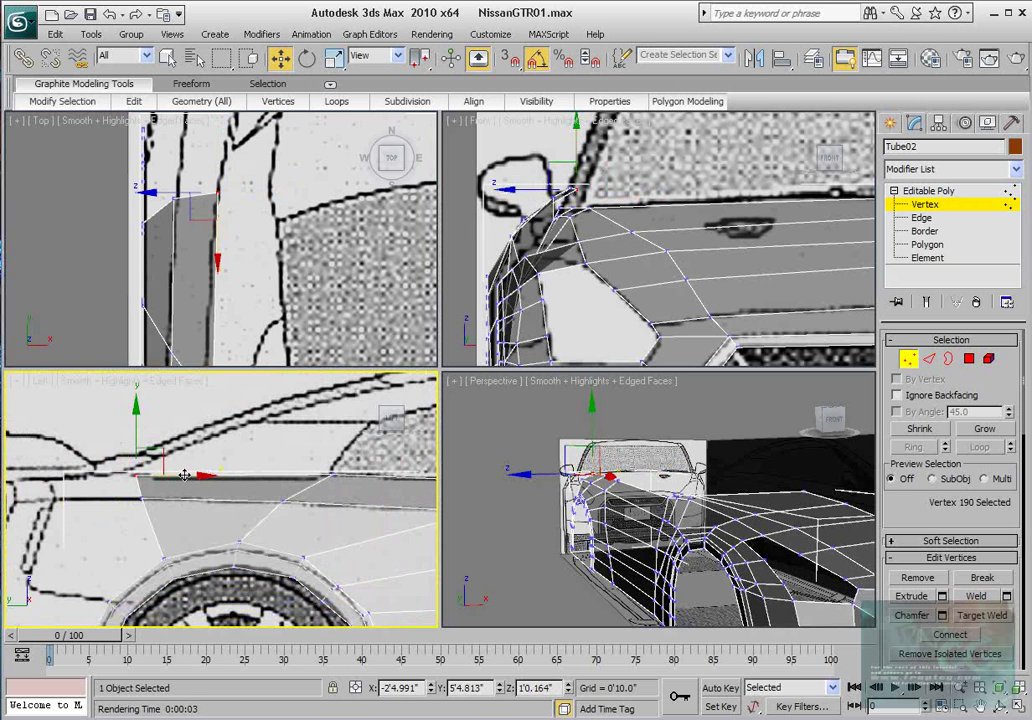
- Examine the body side against the blueprints in the side, top and front views, and leave vertex editing
{"action": "mouse_move", "coordinate": [262, 508]}
{"action": "middle_mouse_down"}
{"action": "mouse_move", "coordinate": [240, 504]}
{"action": "mouse_move", "coordinate": [247, 498]}
{"action": "middle_mouse_up"}
{"action": "scroll", "coordinate": [238, 505], "scroll_direction": "down", "scroll_amount": 2}
{"action": "scroll", "coordinate": [228, 514], "scroll_direction": "up", "scroll_amount": 2}
{"action": "scroll", "coordinate": [247, 498], "scroll_direction": "down", "scroll_amount": 2}
{"action": "middle_click_drag", "start_coordinate": [135, 532], "coordinate": [197, 490]}
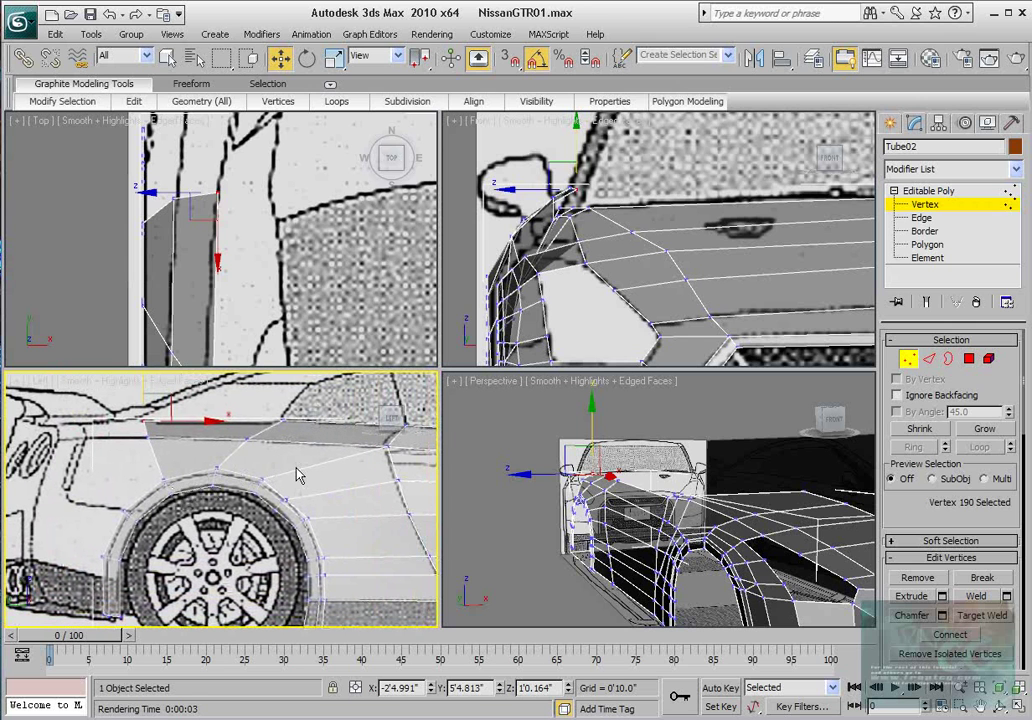
{"action": "scroll", "coordinate": [297, 469], "scroll_direction": "down", "scroll_amount": 5}
{"action": "middle_click_drag", "start_coordinate": [410, 498], "coordinate": [288, 501]}
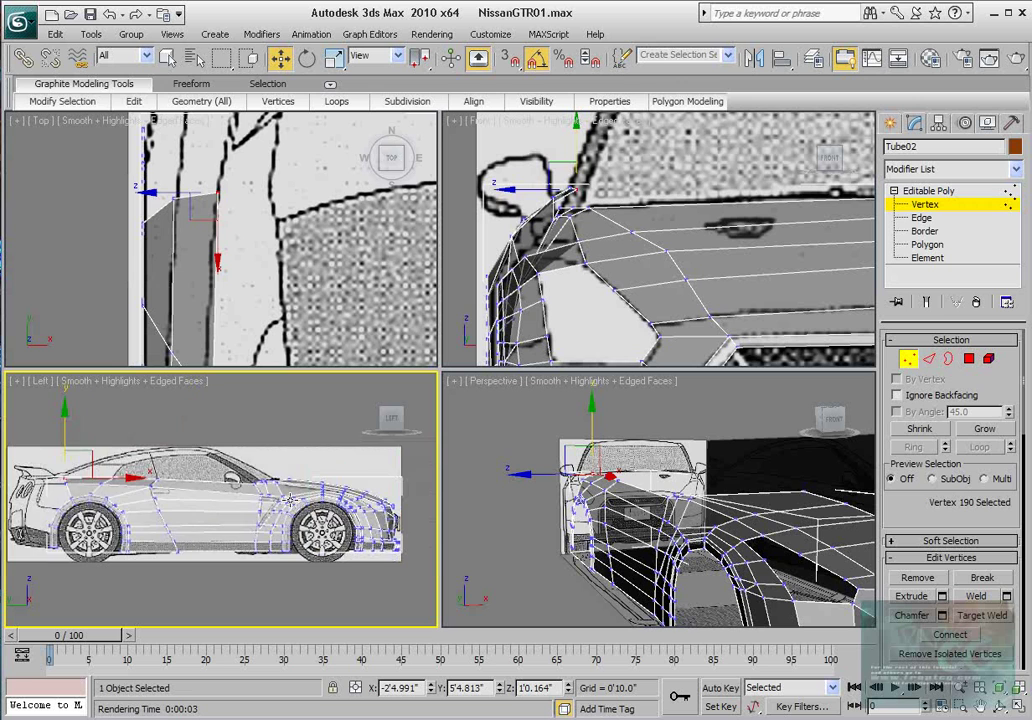
{"action": "middle_click_drag", "start_coordinate": [355, 549], "coordinate": [289, 556]}
{"action": "scroll", "coordinate": [288, 556], "scroll_direction": "up", "scroll_amount": 2}
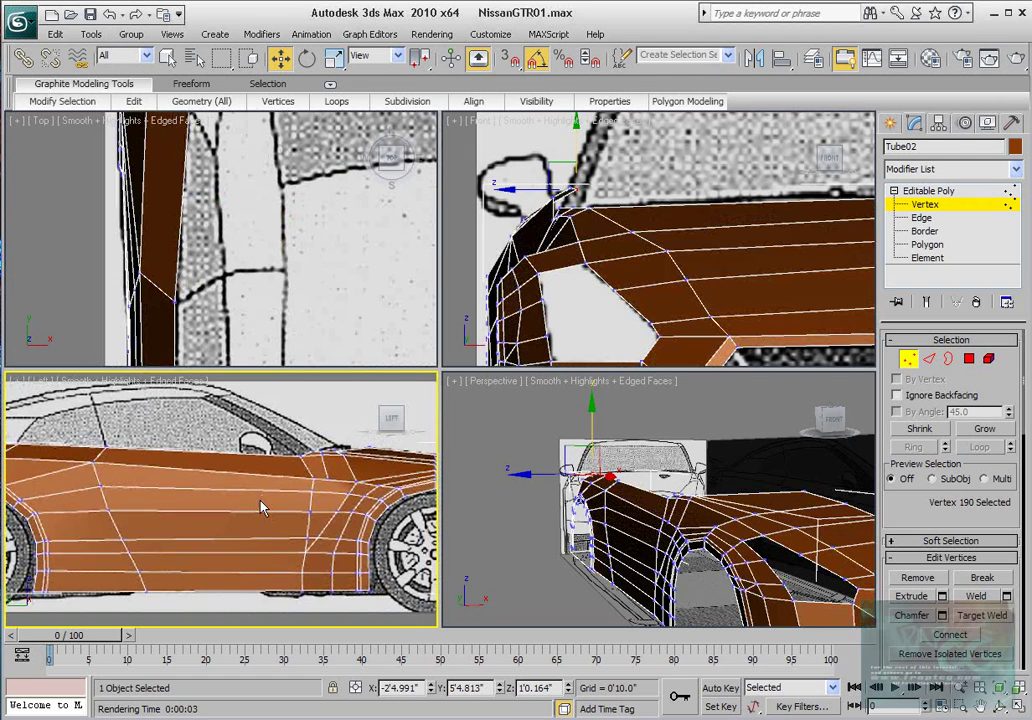
{"action": "middle_click_drag", "start_coordinate": [272, 507], "coordinate": [242, 472]}
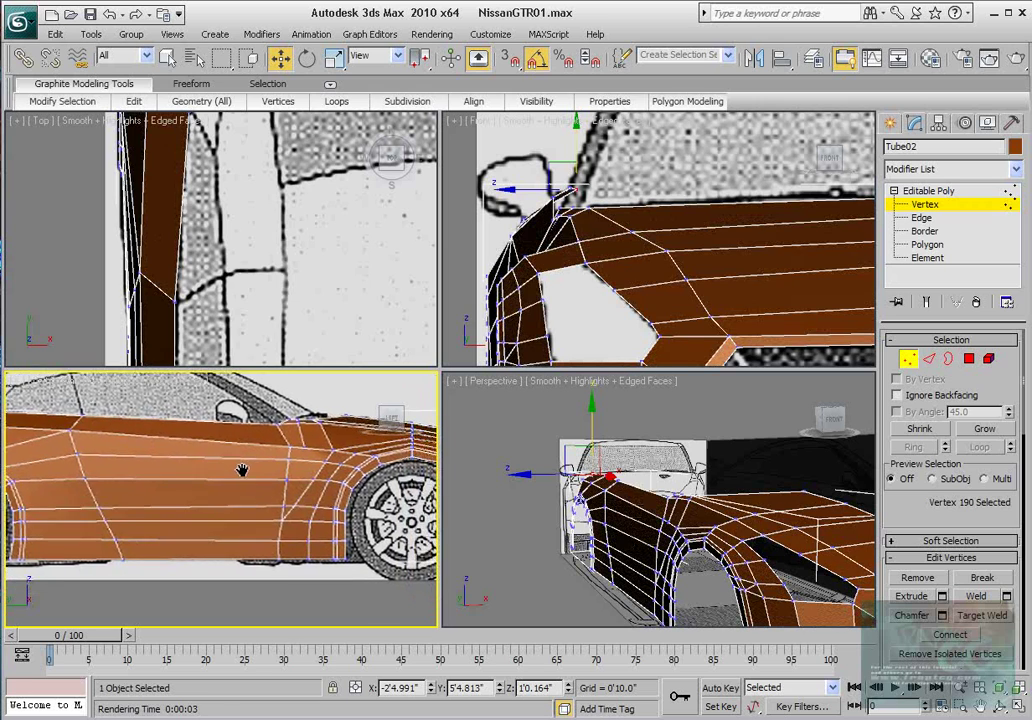
{"action": "scroll", "coordinate": [242, 472], "scroll_direction": "down", "scroll_amount": 3}
{"action": "scroll", "coordinate": [280, 293], "scroll_direction": "down", "scroll_amount": 6}
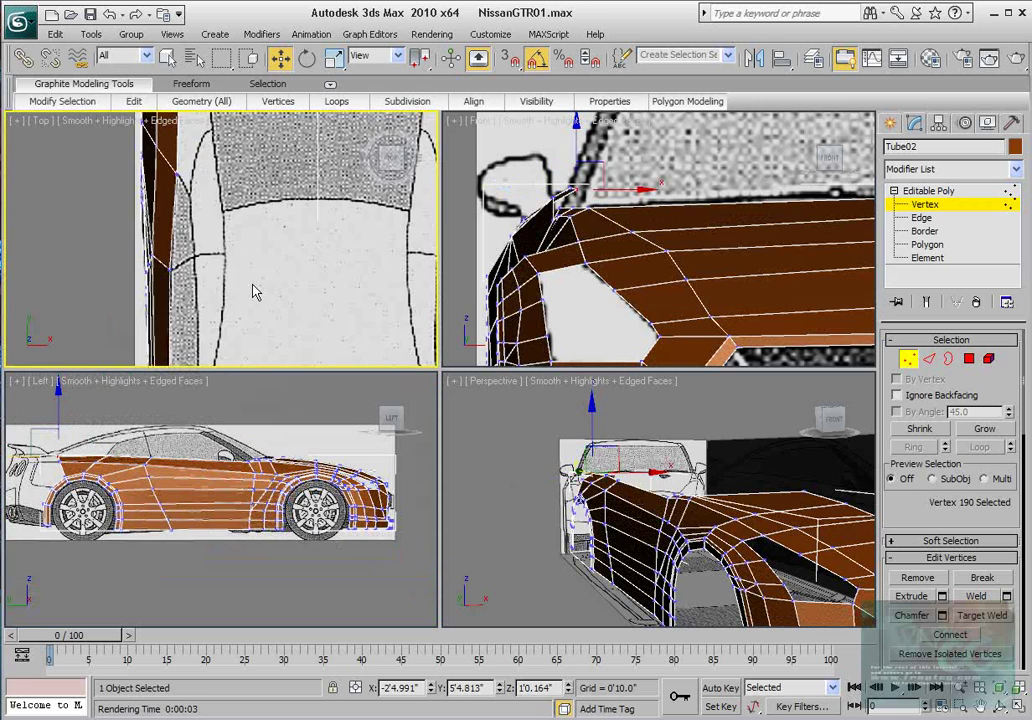
{"action": "scroll", "coordinate": [658, 246], "scroll_direction": "down", "scroll_amount": 4}
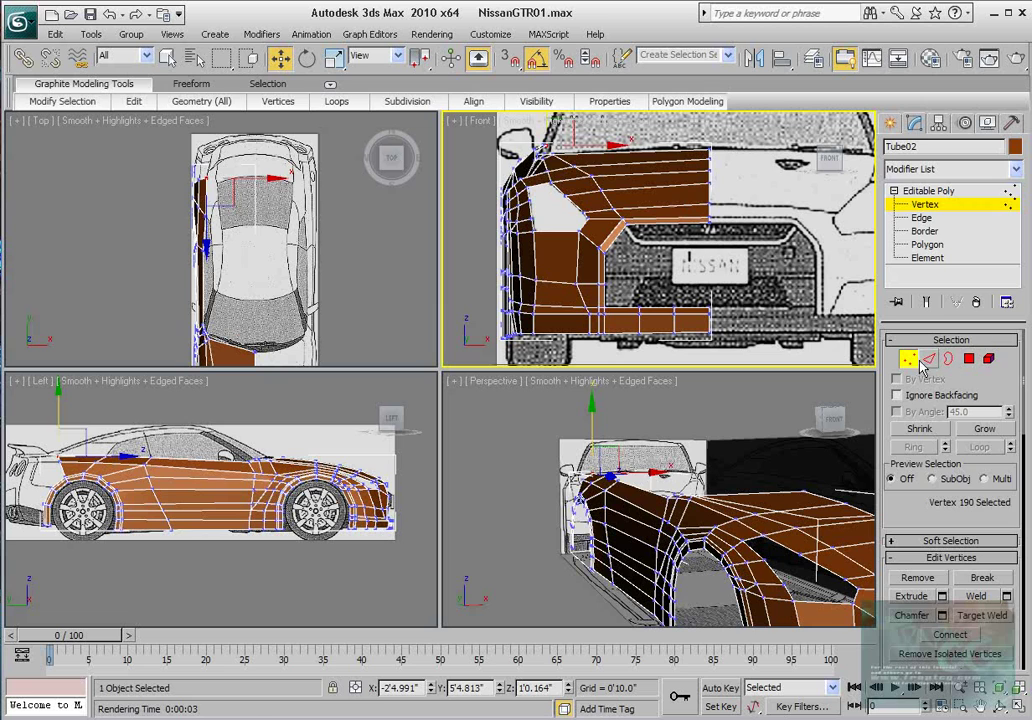
{"action": "left_click", "coordinate": [909, 359]}
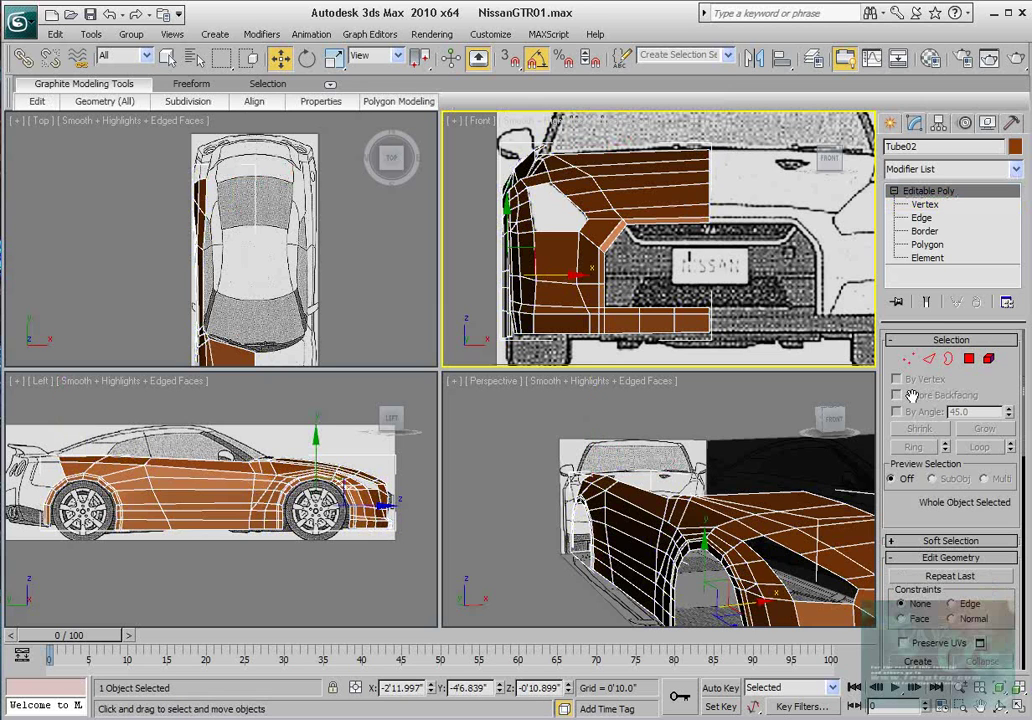
- Try mirroring the half body with a Symmetry modifier on the X axis, and delete the modifier
{"action": "left_click", "coordinate": [1016, 170]}
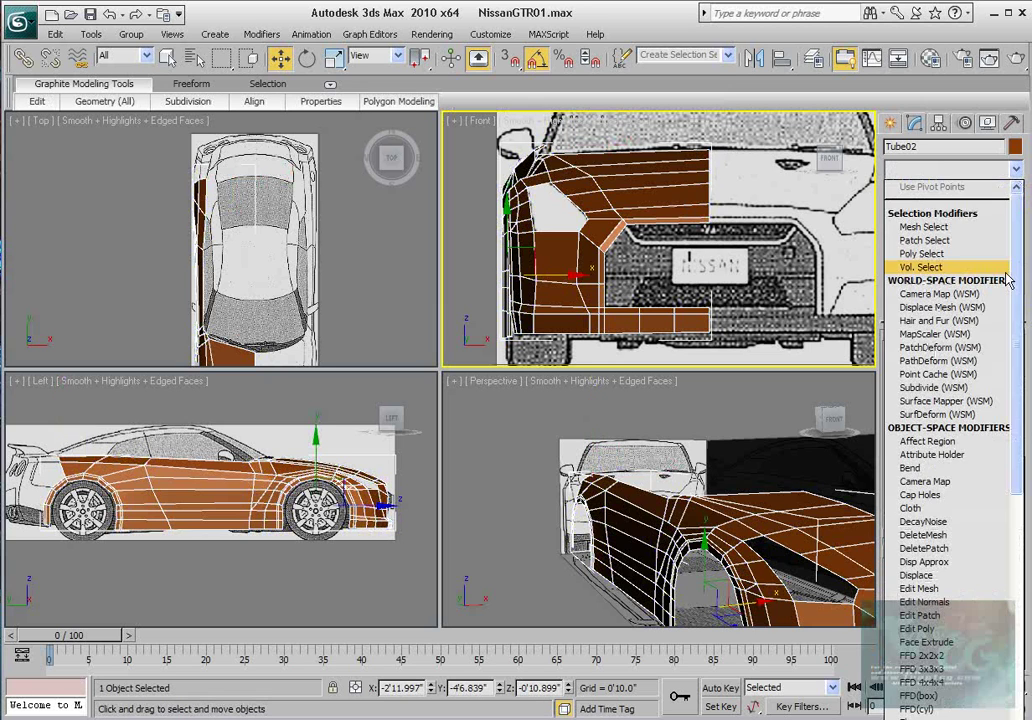
{"action": "left_click", "coordinate": [1028, 288]}
{"action": "left_click", "coordinate": [908, 359]}
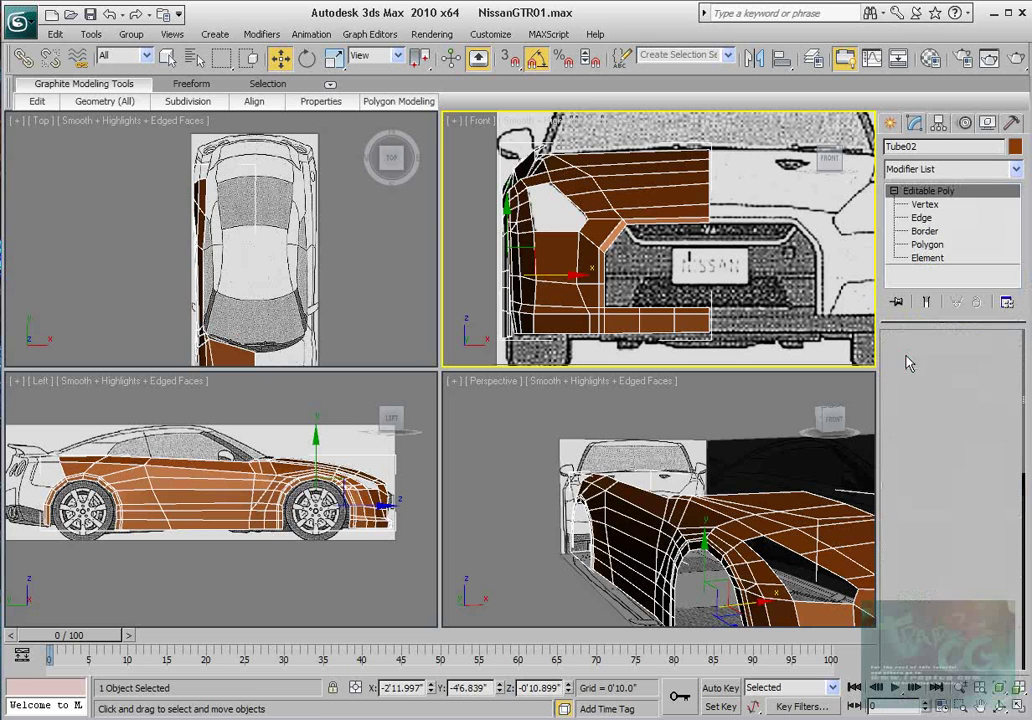
{"action": "left_click", "coordinate": [911, 360]}
{"action": "left_click", "coordinate": [1016, 169]}
{"action": "left_click_drag", "start_coordinate": [1017, 200], "coordinate": [1024, 560]}
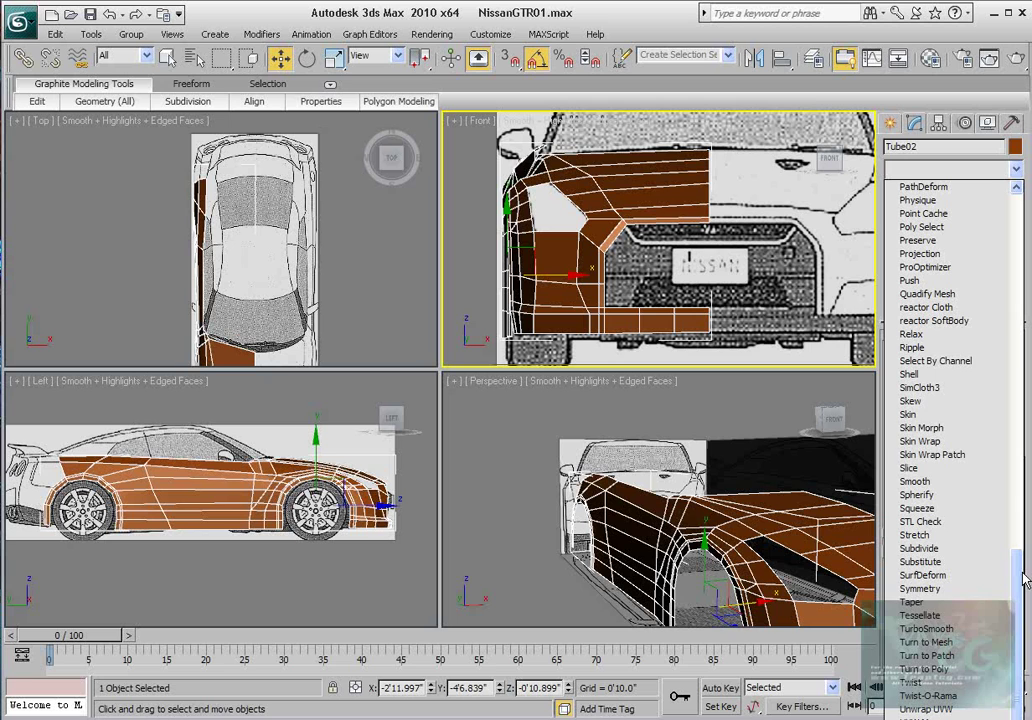
{"action": "left_click", "coordinate": [918, 589]}
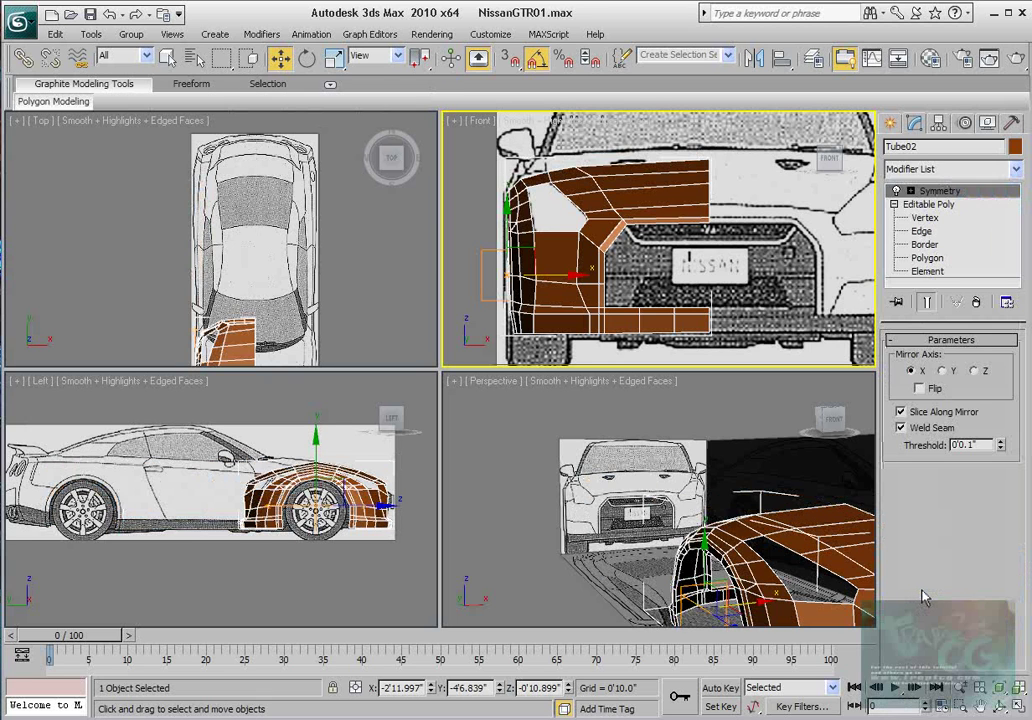
{"action": "middle_click_drag", "start_coordinate": [764, 500], "coordinate": [673, 456]}
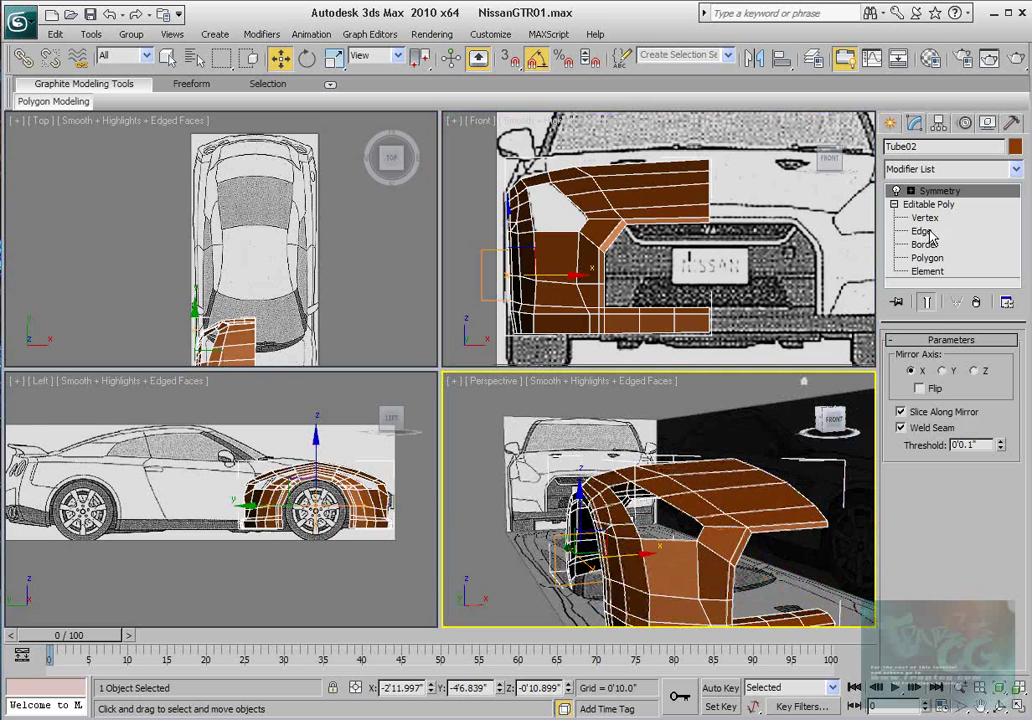
{"action": "right_click", "coordinate": [928, 190]}
{"action": "left_click", "coordinate": [905, 156]}
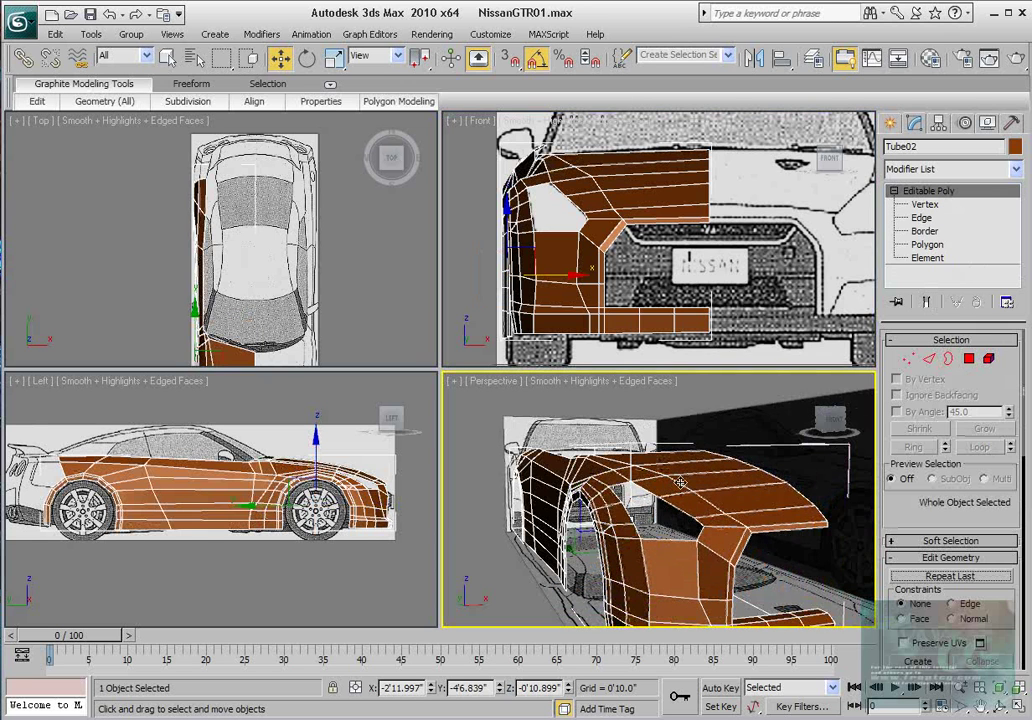
- Center the body's pivot to the object and set the pivot's X position to 0
{"action": "left_click", "coordinate": [939, 123]}
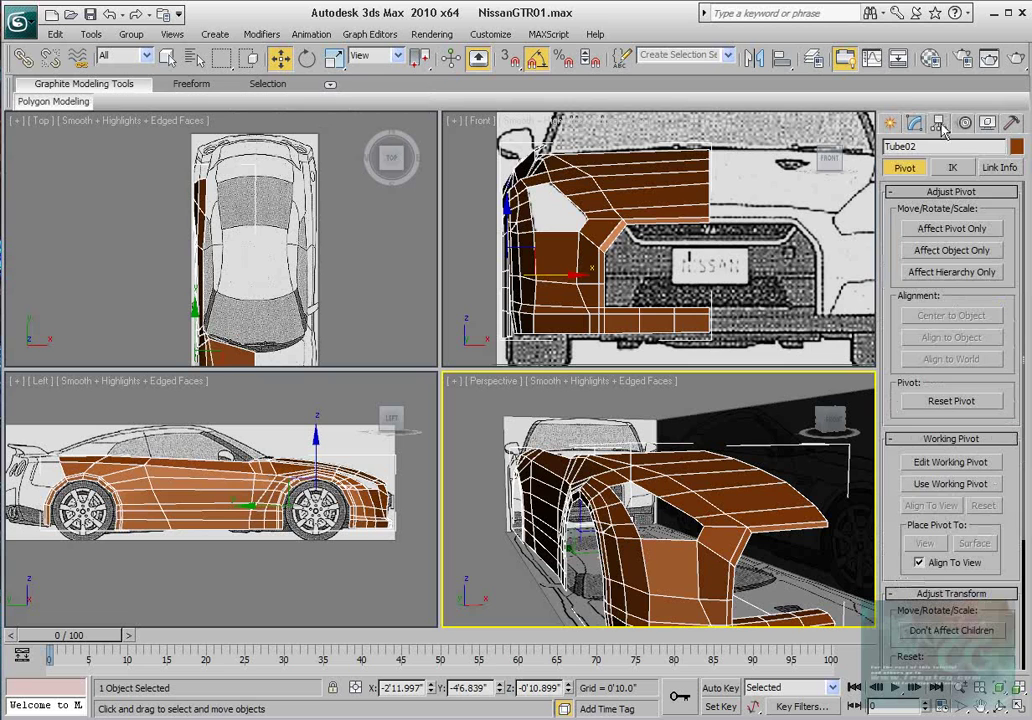
{"action": "left_click", "coordinate": [945, 230]}
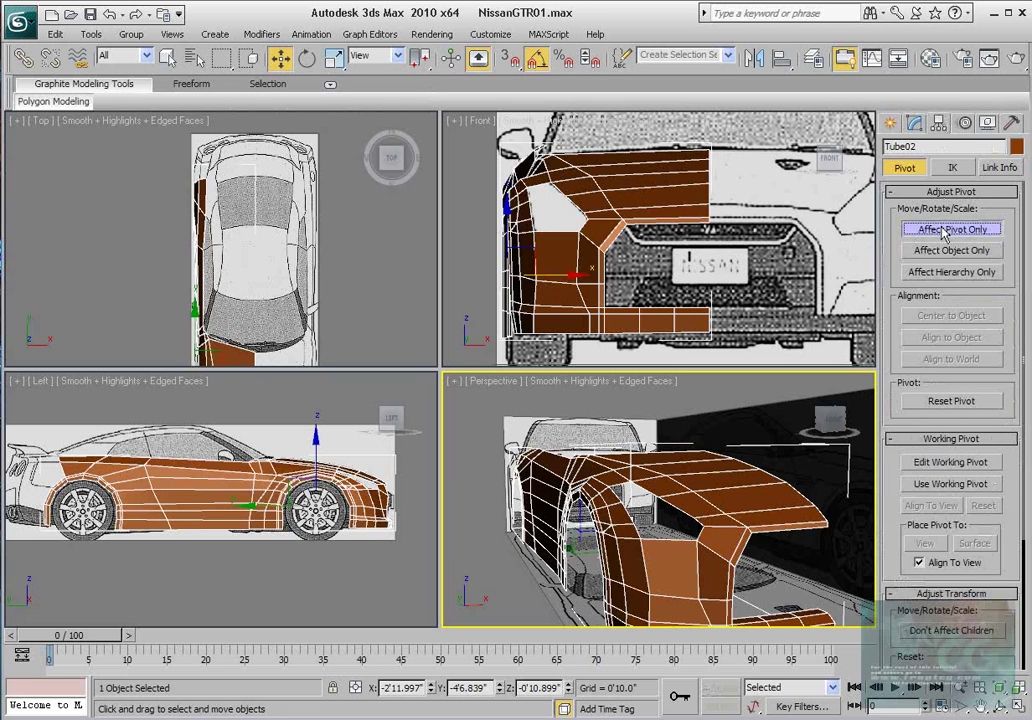
{"action": "left_click", "coordinate": [919, 318]}
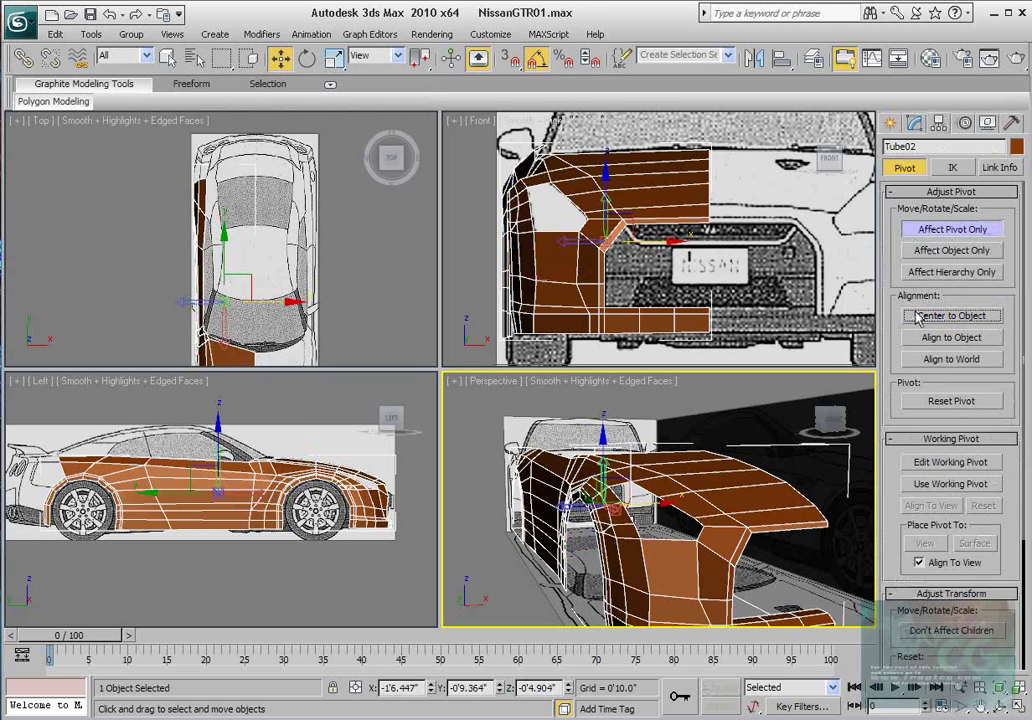
{"action": "right_click", "coordinate": [432, 690]}
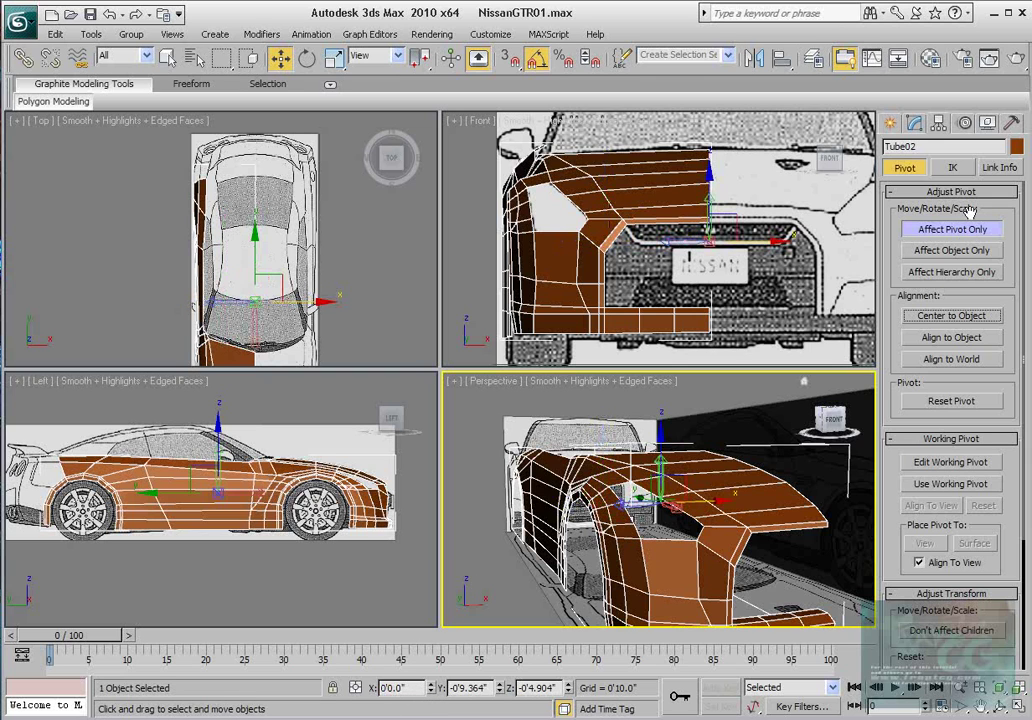
{"action": "left_click", "coordinate": [912, 228]}
{"action": "left_click", "coordinate": [913, 122]}
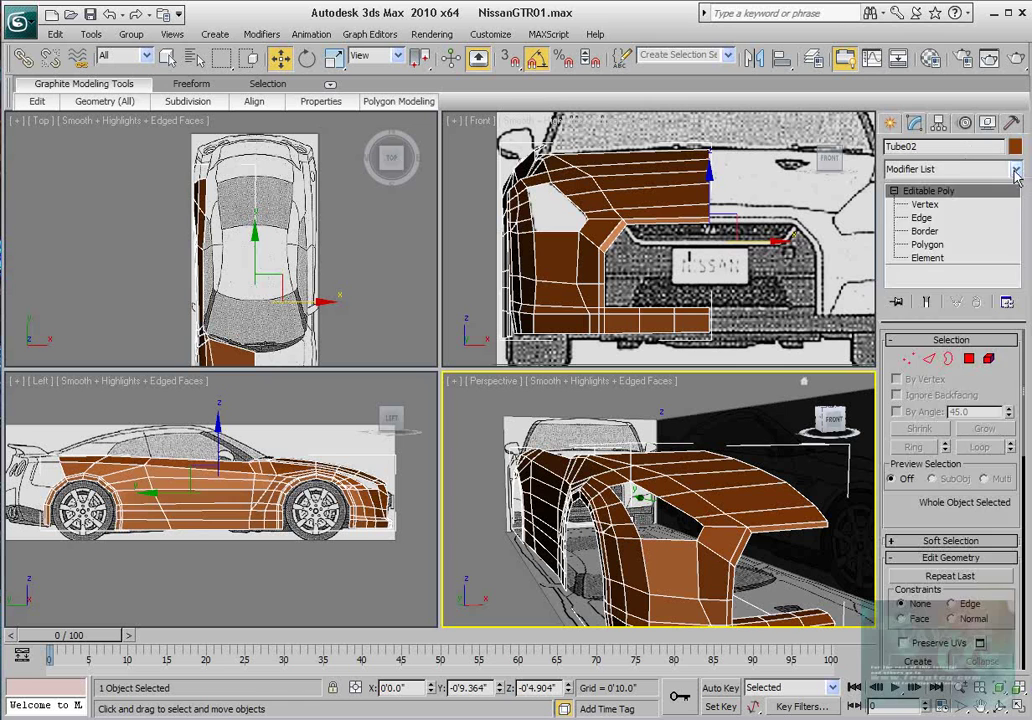
- Preview the full body with a Symmetry modifier mirrored on the Z axis, and delete the modifier
{"action": "left_click", "coordinate": [1016, 170]}
{"action": "scroll", "coordinate": [950, 400], "scroll_direction": "down", "scroll_amount": 10}
{"action": "scroll", "coordinate": [930, 600], "scroll_direction": "down", "scroll_amount": 5}
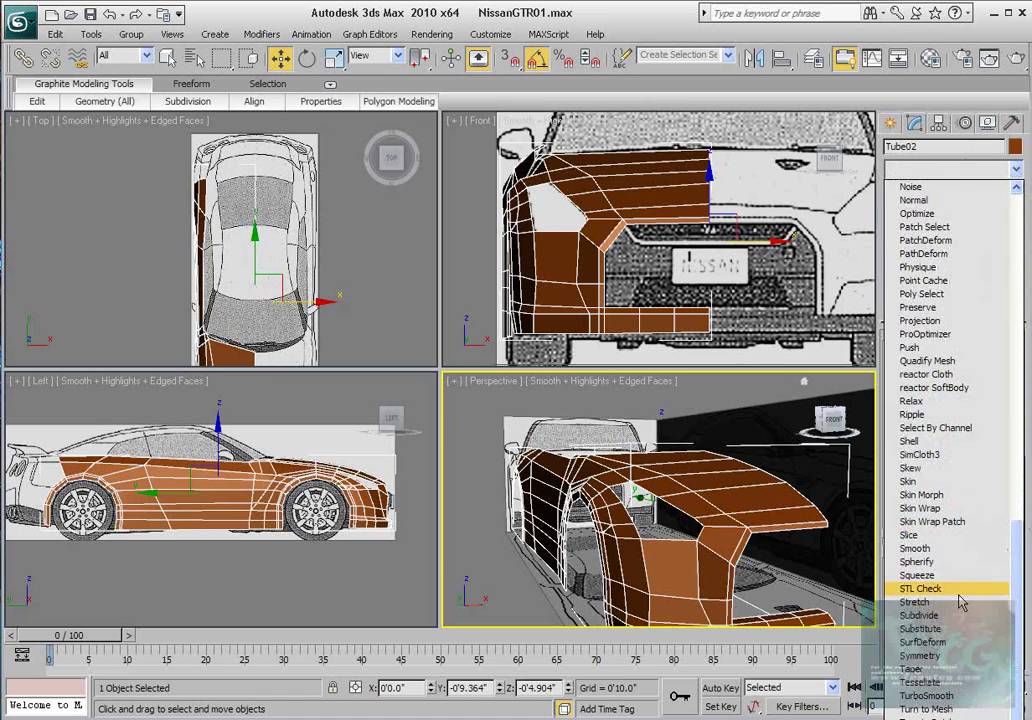
{"action": "left_click", "coordinate": [928, 658]}
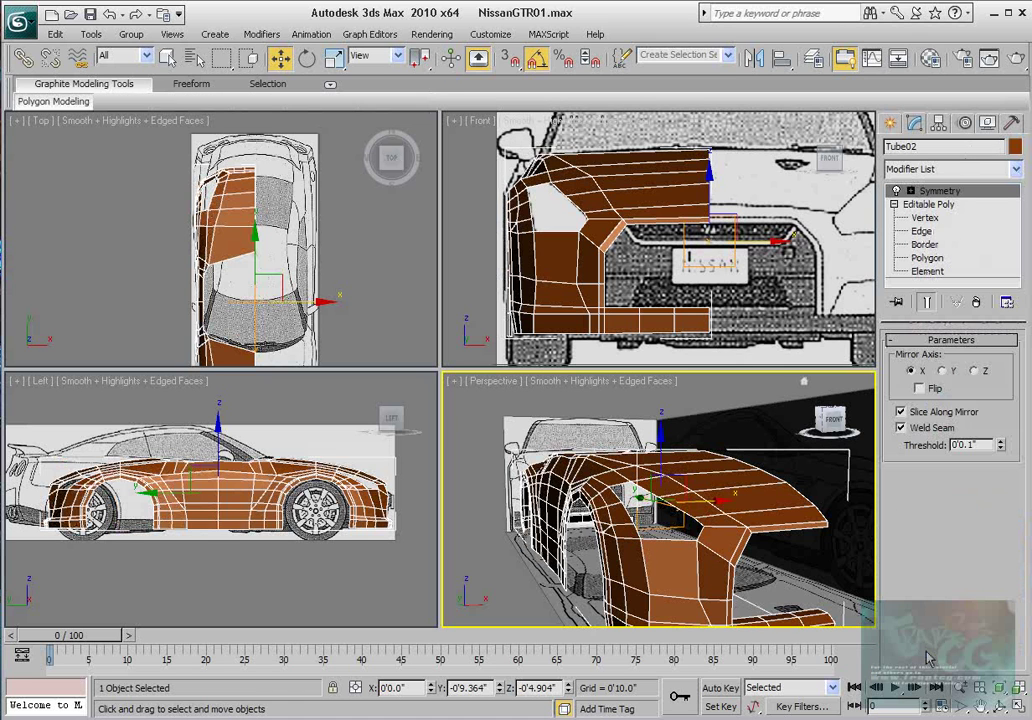
{"action": "left_click", "coordinate": [974, 371]}
{"action": "middle_click_drag", "start_coordinate": [760, 492], "coordinate": [855, 383], "text": "alt"}
{"action": "right_click", "coordinate": [945, 198]}
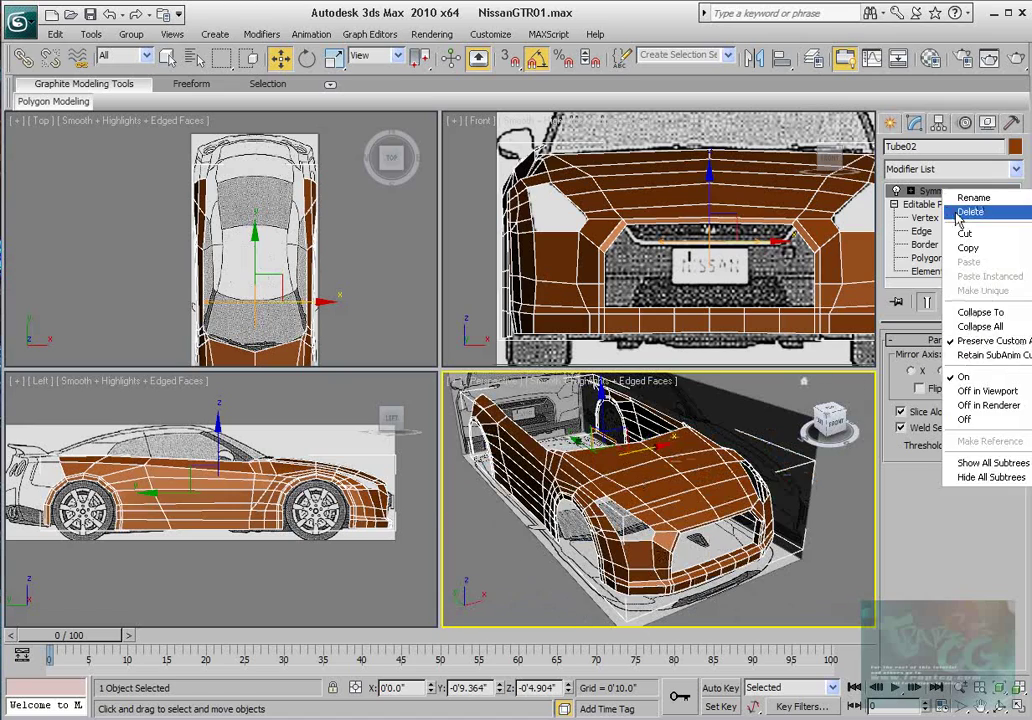
{"action": "left_click", "coordinate": [955, 178]}
- Make the body see-through so the blueprint shows beneath the hood
{"action": "mouse_move", "coordinate": [272, 260]}
{"action": "middle_mouse_down"}
{"action": "mouse_move", "coordinate": [255, 240]}
{"action": "mouse_move", "coordinate": [277, 260]}
{"action": "middle_mouse_up"}
{"action": "scroll", "coordinate": [255, 240], "scroll_direction": "up", "scroll_amount": 4}
{"action": "key", "text": "alt+x"}
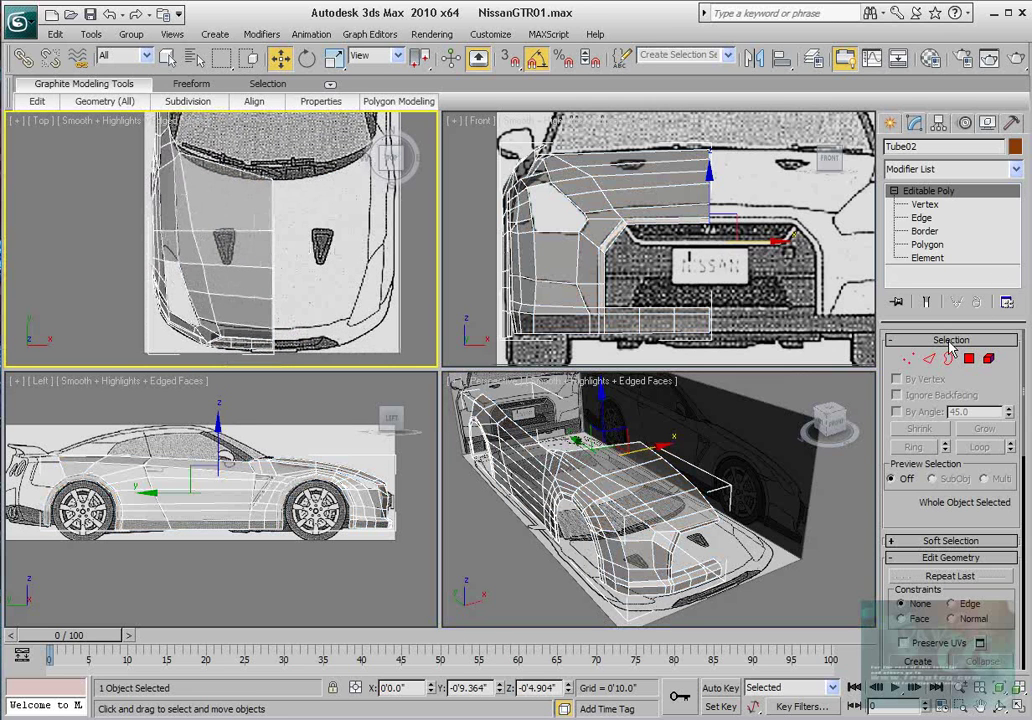
- Move the hood vertex next to the front vent slightly outward along X in the top view
{"action": "left_click", "coordinate": [929, 358]}
{"action": "scroll", "coordinate": [208, 232], "scroll_direction": "up", "scroll_amount": 2}
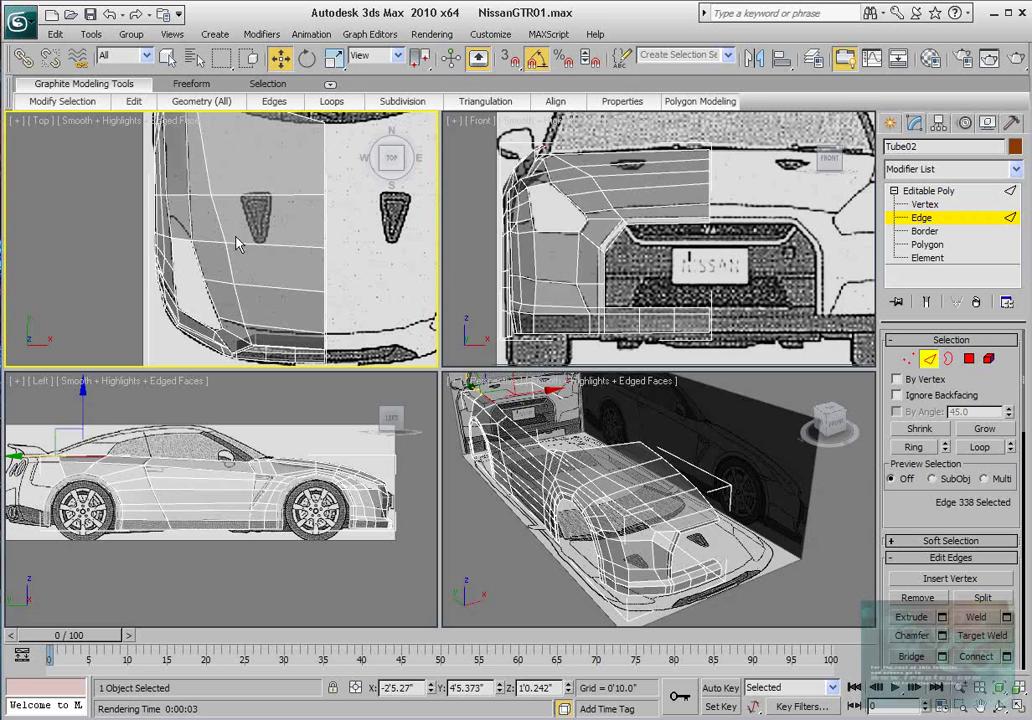
{"action": "middle_click_drag", "start_coordinate": [265, 251], "coordinate": [286, 284]}
{"action": "left_click", "coordinate": [908, 359]}
{"action": "scroll", "coordinate": [284, 284], "scroll_direction": "up", "scroll_amount": 2}
{"action": "left_click", "coordinate": [222, 270]}
{"action": "left_click_drag", "start_coordinate": [222, 270], "coordinate": [259, 271]}
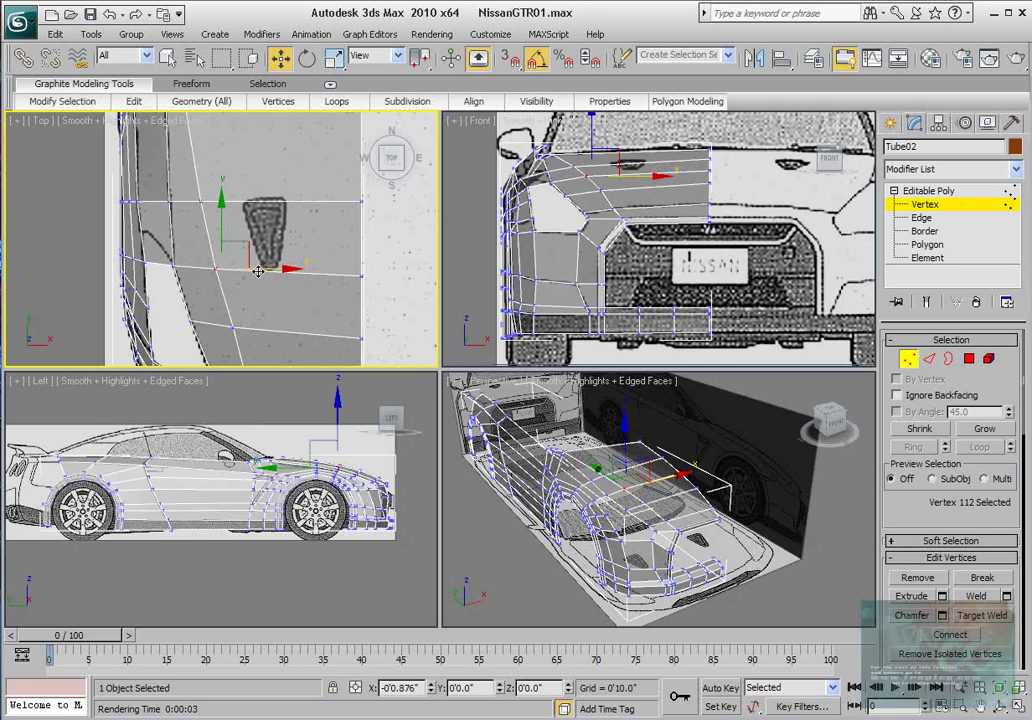
- Move the next hood vertex towards the bumper outward along X to about -1'7.7" in the top view
{"action": "scroll", "coordinate": [226, 308], "scroll_direction": "down", "scroll_amount": 3}
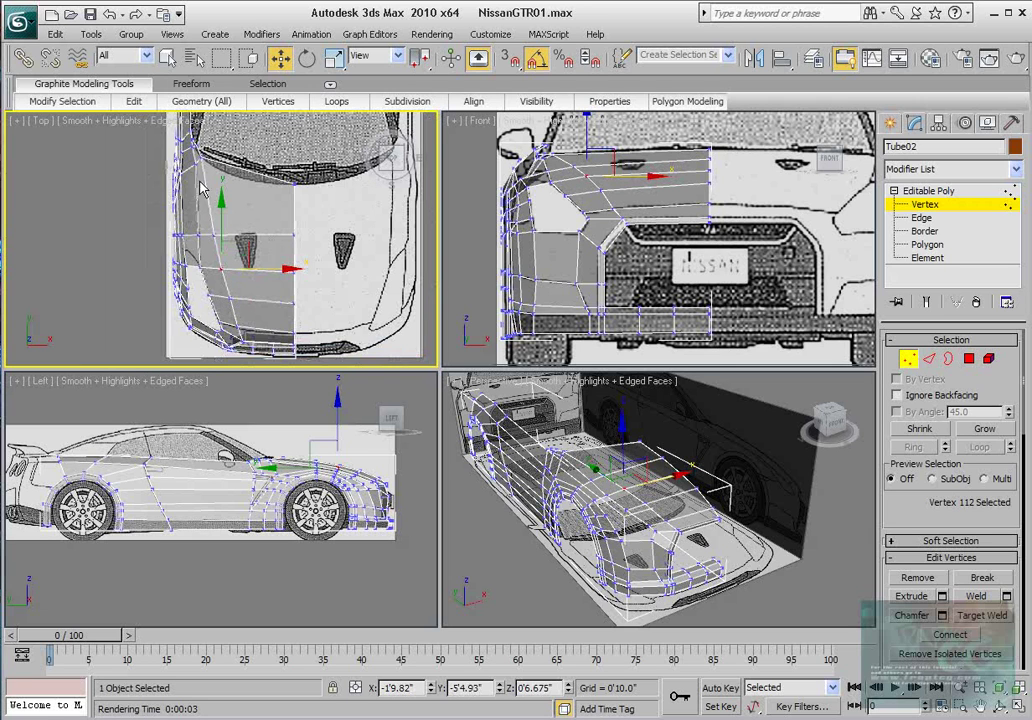
{"action": "scroll", "coordinate": [247, 238], "scroll_direction": "up", "scroll_amount": 3}
{"action": "left_click", "coordinate": [240, 259]}
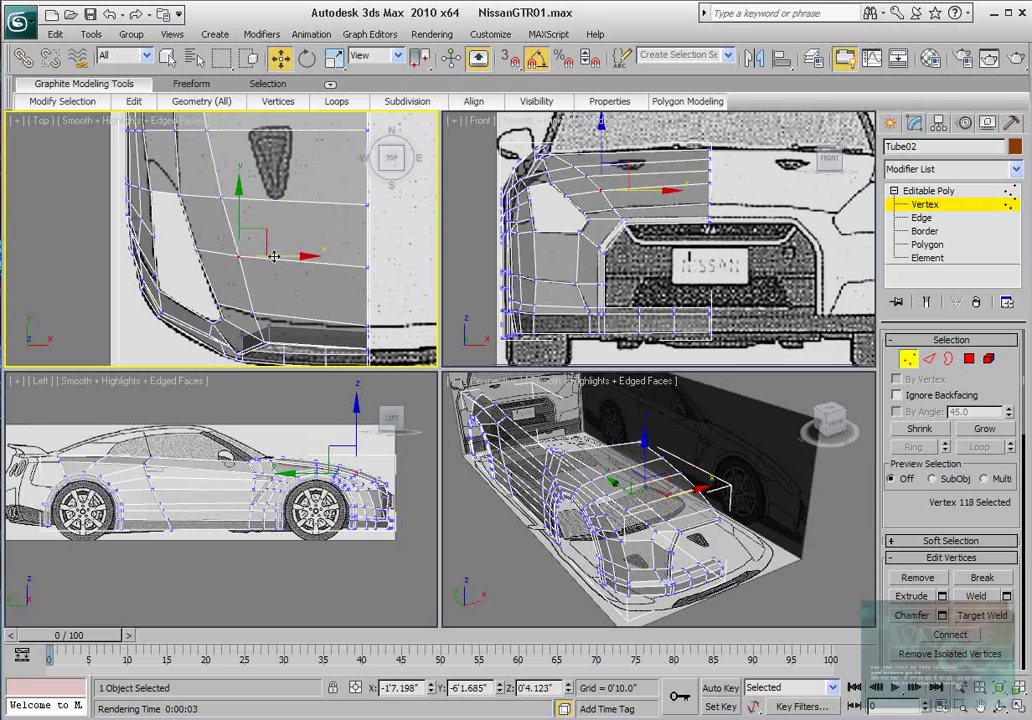
{"action": "left_click_drag", "start_coordinate": [274, 256], "coordinate": [266, 254]}
- Examine the hood and fender vertices in the top, side and perspective views
{"action": "middle_click_drag", "start_coordinate": [269, 233], "coordinate": [265, 263]}
{"action": "scroll", "coordinate": [265, 263], "scroll_direction": "down", "scroll_amount": 2}
{"action": "middle_click_drag", "start_coordinate": [234, 188], "coordinate": [271, 275]}
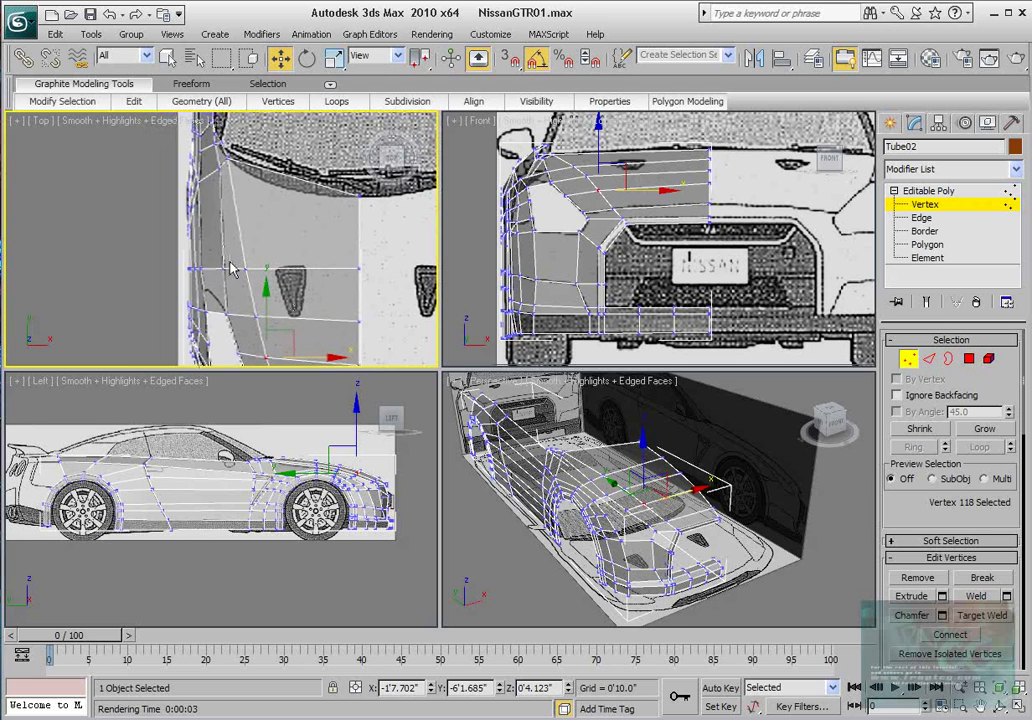
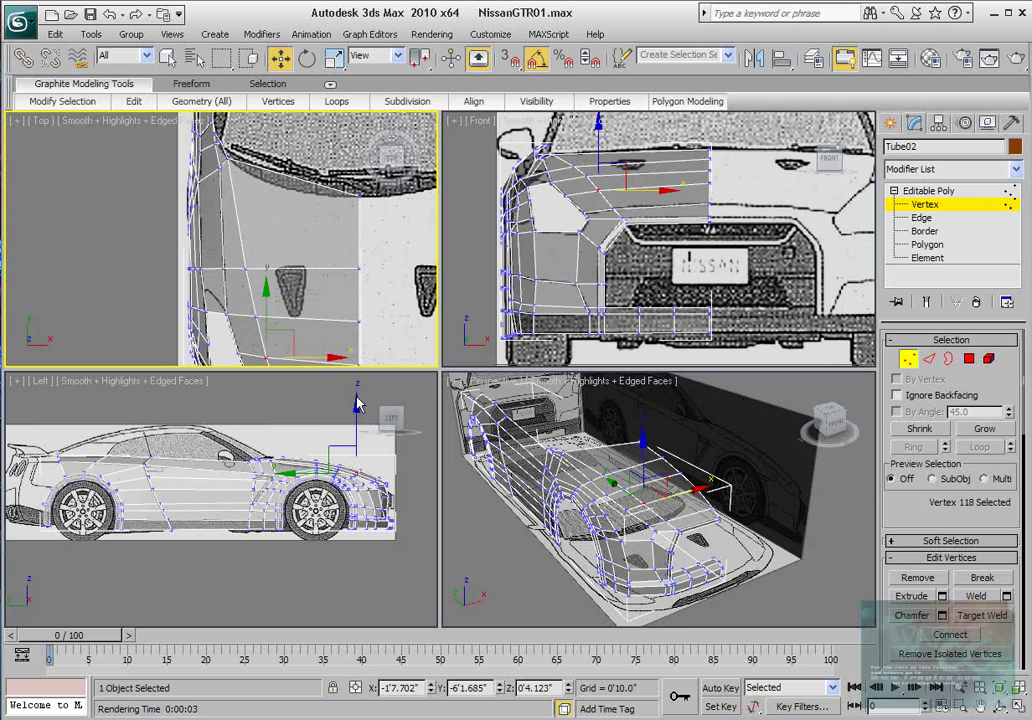
{"action": "middle_click_drag", "start_coordinate": [246, 446], "coordinate": [165, 466]}
{"action": "middle_click_drag", "start_coordinate": [770, 515], "coordinate": [762, 528]}
{"action": "scroll", "coordinate": [762, 528], "scroll_direction": "up", "scroll_amount": 4}
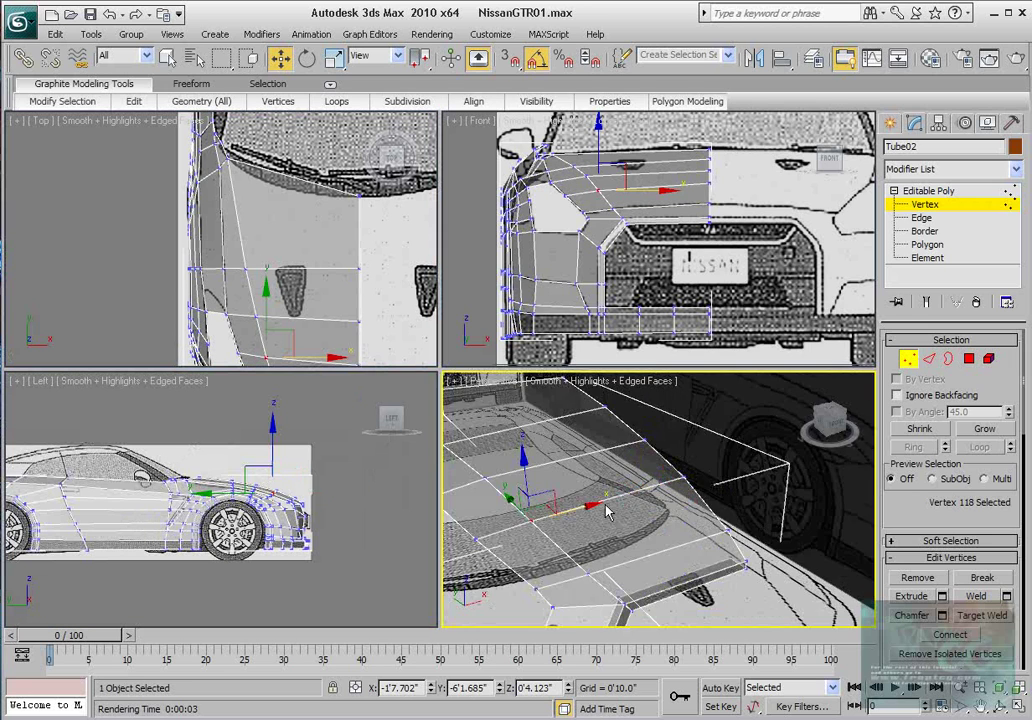
{"action": "middle_click_drag", "start_coordinate": [608, 509], "coordinate": [706, 462]}
{"action": "scroll", "coordinate": [256, 296], "scroll_direction": "up", "scroll_amount": 2}
{"action": "middle_click_drag", "start_coordinate": [250, 296], "coordinate": [313, 275]}
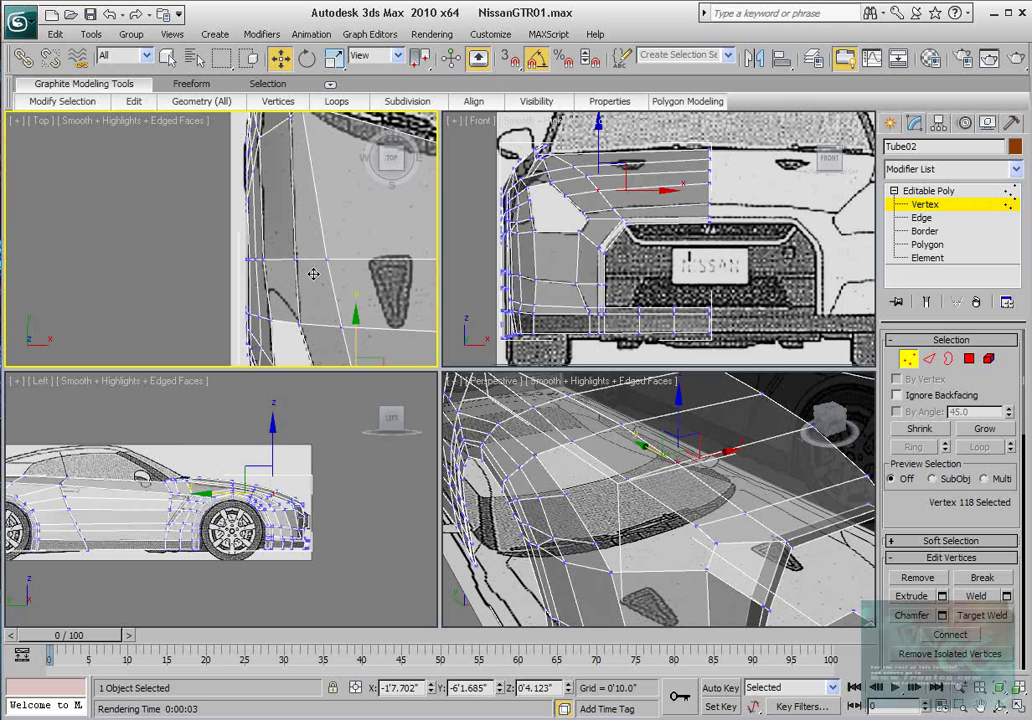
- Select the edge ring across the strip along the fender's top and follow it along the side to the rear
{"action": "left_click", "coordinate": [929, 358]}
{"action": "left_click", "coordinate": [279, 320]}
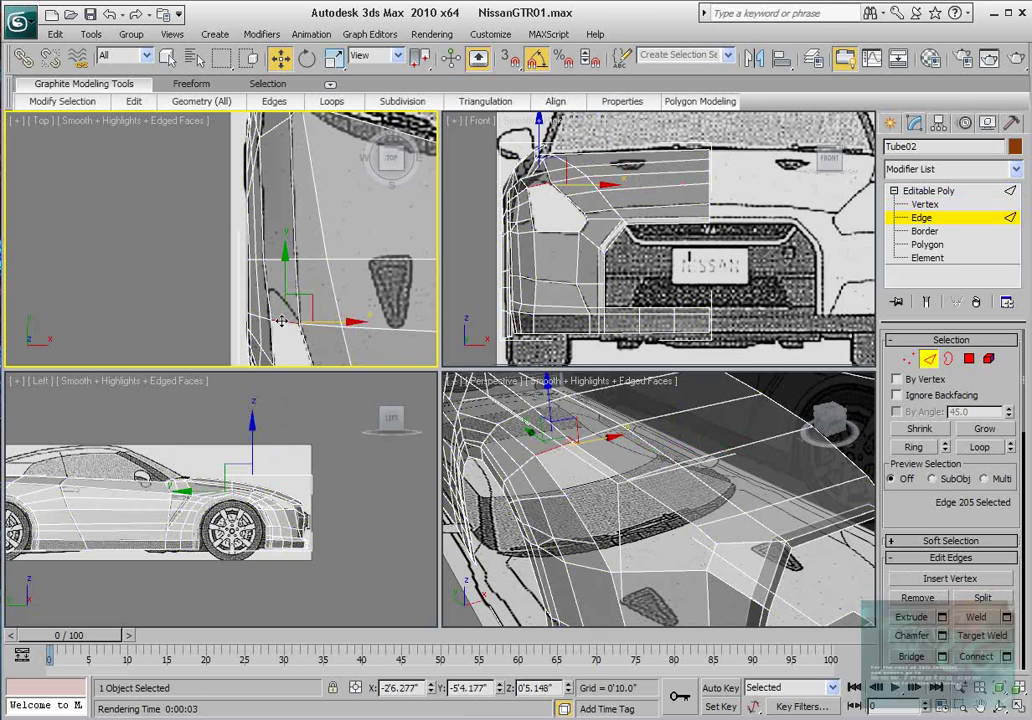
{"action": "left_click", "coordinate": [914, 447]}
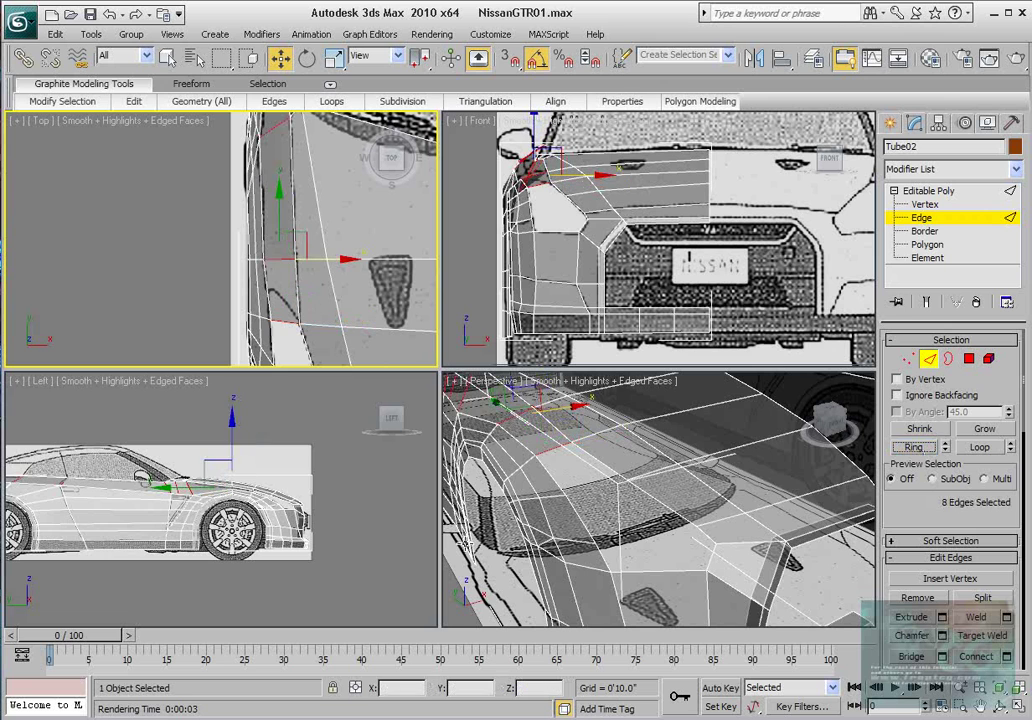
{"action": "scroll", "coordinate": [175, 515], "scroll_direction": "up", "scroll_amount": 8}
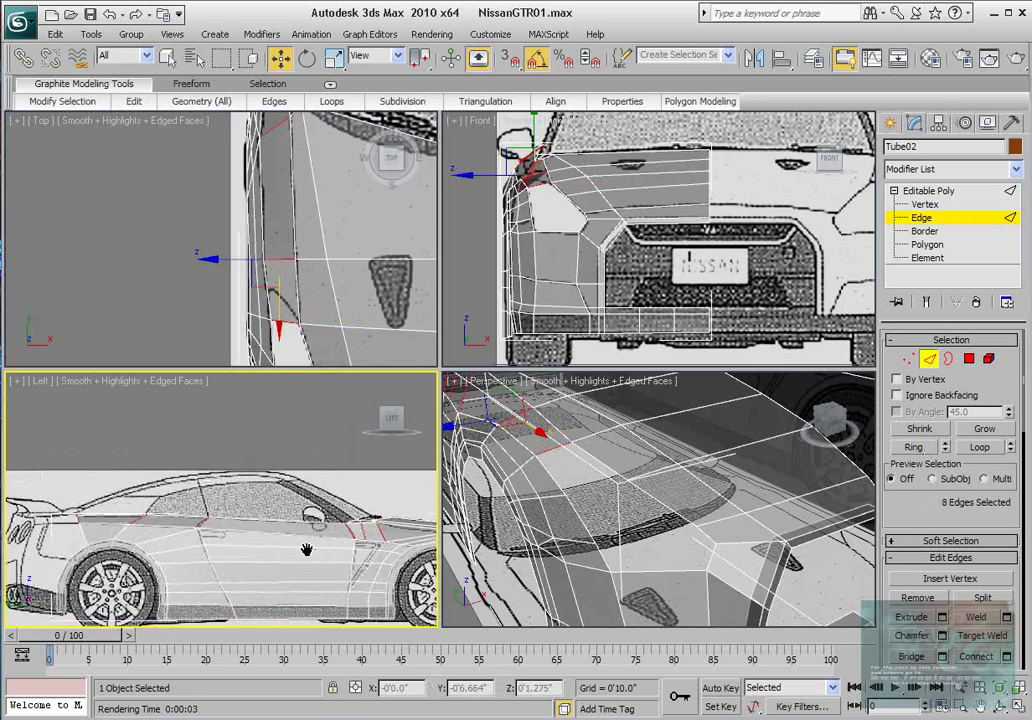
{"action": "middle_click_drag", "start_coordinate": [265, 550], "coordinate": [256, 542]}
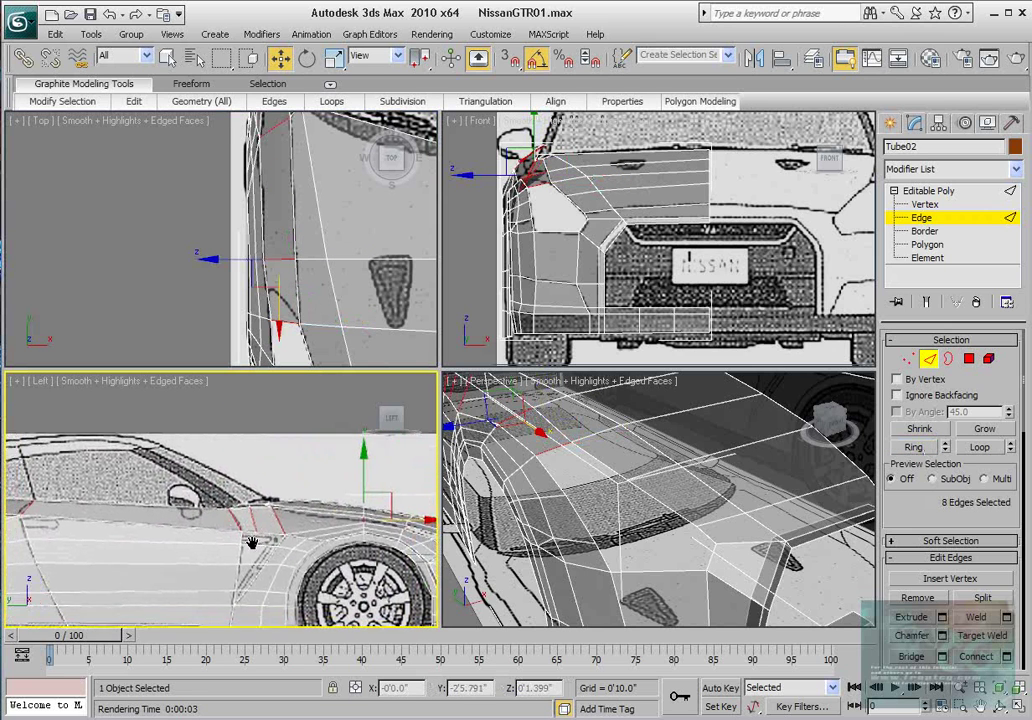
{"action": "scroll", "coordinate": [250, 542], "scroll_direction": "down", "scroll_amount": 3}
{"action": "middle_click_drag", "start_coordinate": [60, 545], "coordinate": [250, 562]}
{"action": "scroll", "coordinate": [194, 576], "scroll_direction": "up", "scroll_amount": 4}
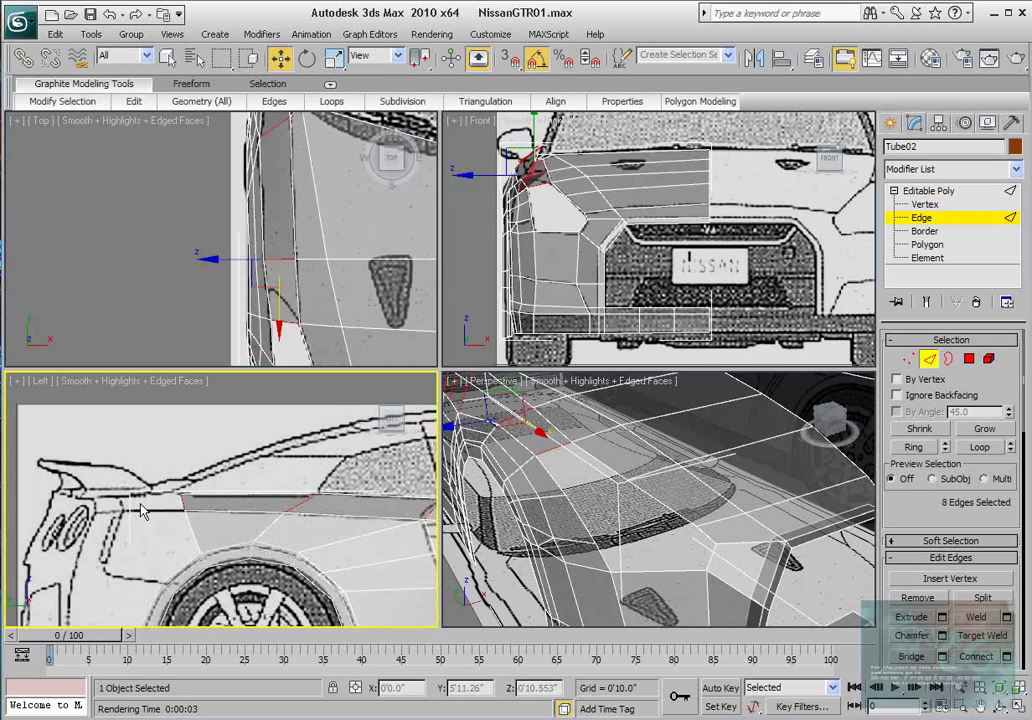
- Extend the rear wheel-arch edge into a new polygon and target-weld its upper vertex to the side panel's rear corner
{"action": "middle_click_drag", "start_coordinate": [168, 561], "coordinate": [201, 546]}
{"action": "scroll", "coordinate": [170, 574], "scroll_direction": "up", "scroll_amount": 2}
{"action": "left_click", "coordinate": [204, 537]}
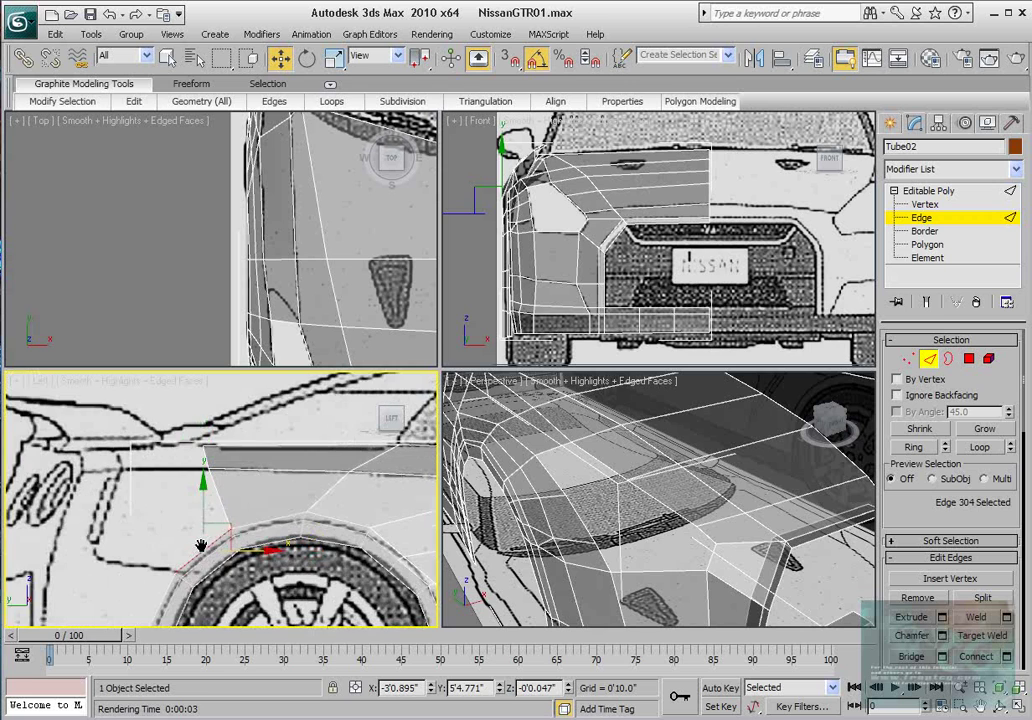
{"action": "left_click_drag", "start_coordinate": [222, 538], "coordinate": [182, 488], "text": "shift"}
{"action": "key", "text": "1"}
{"action": "left_click", "coordinate": [197, 452]}
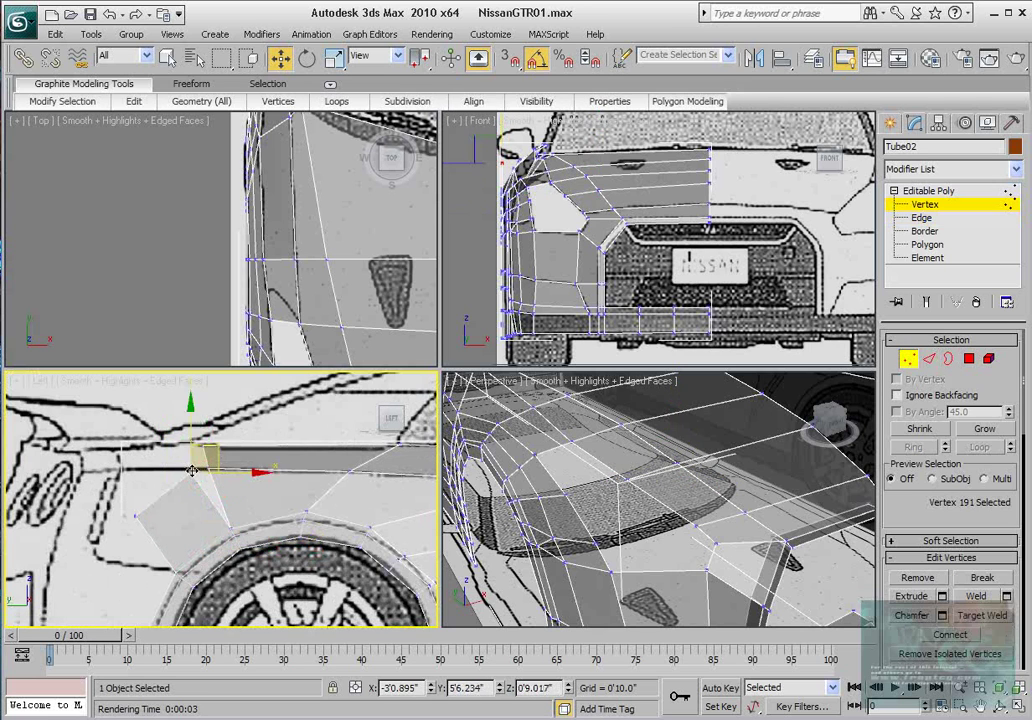
{"action": "right_click", "coordinate": [188, 466]}
{"action": "left_click", "coordinate": [152, 581]}
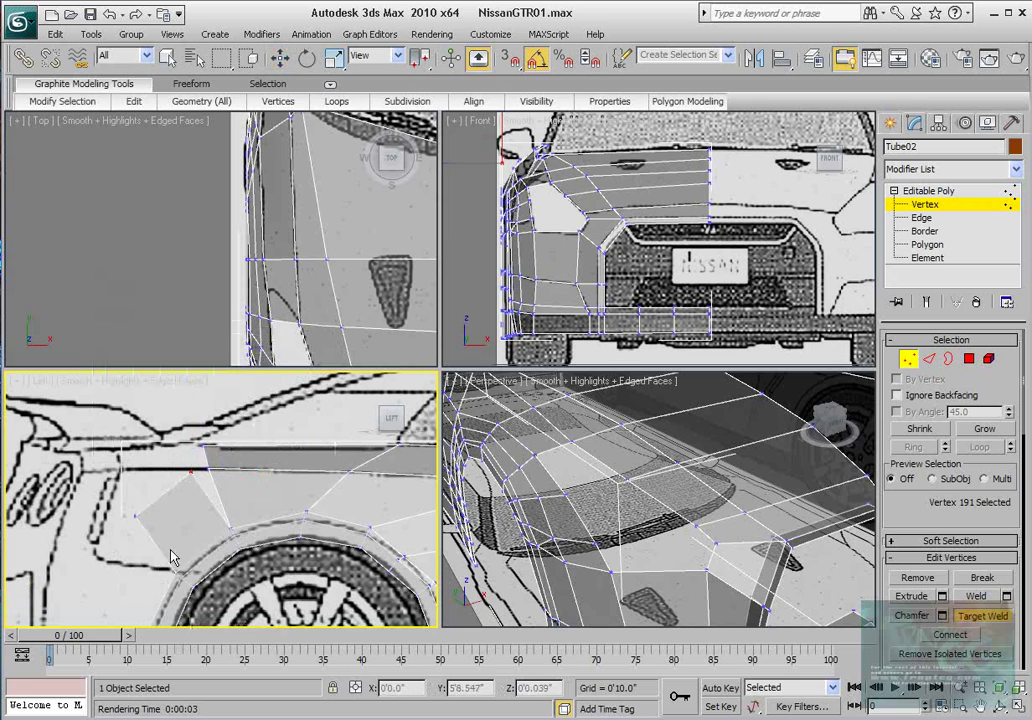
{"action": "left_click", "coordinate": [207, 468]}
- Move the new polygon's free rear vertex down to the corner of the rear bumper panel line in the side view
{"action": "middle_click_drag", "start_coordinate": [154, 514], "coordinate": [190, 514]}
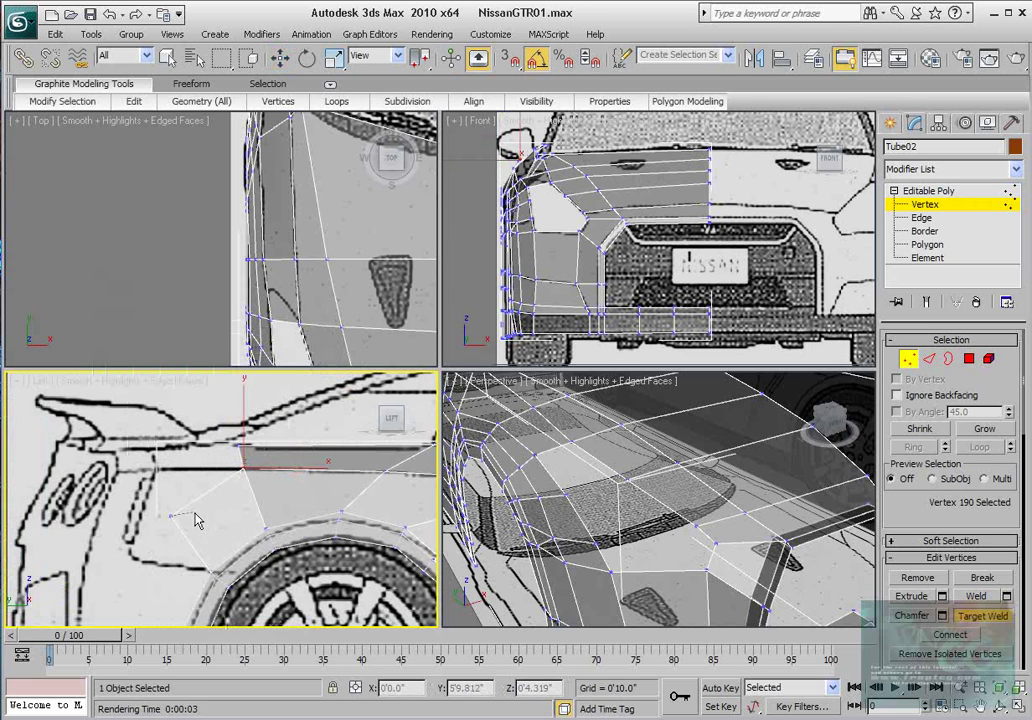
{"action": "key", "text": "w"}
{"action": "left_click", "coordinate": [172, 514]}
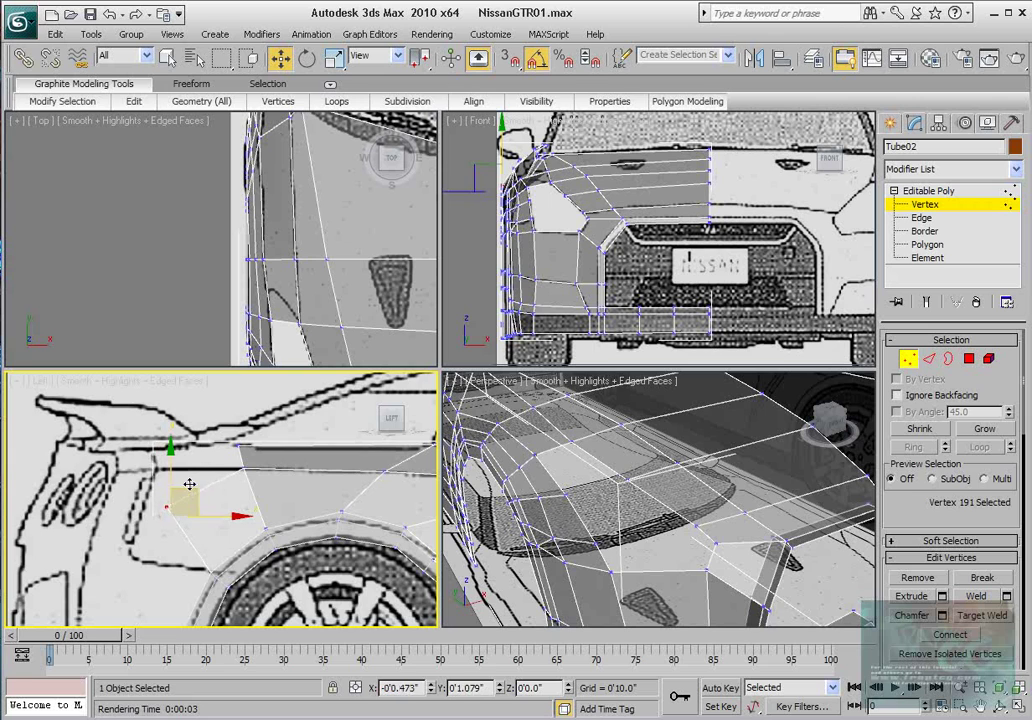
{"action": "left_click_drag", "start_coordinate": [189, 484], "coordinate": [164, 539]}
{"action": "scroll", "coordinate": [208, 576], "scroll_direction": "up", "scroll_amount": 3}
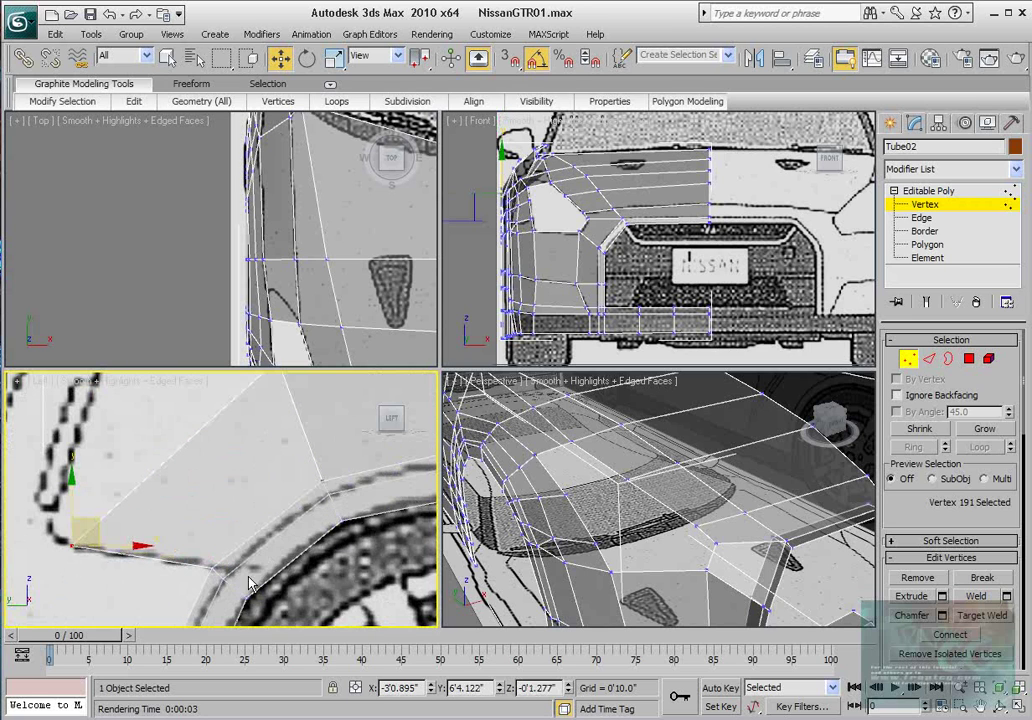
- Align the wheel-arch vertex with the bumper panel line and refine the rear corner vertex to Y 6'5.125", Z -0'0.878"
{"action": "left_click_drag", "start_coordinate": [234, 592], "coordinate": [260, 557]}
{"action": "left_click", "coordinate": [223, 578]}
{"action": "left_click", "coordinate": [75, 547]}
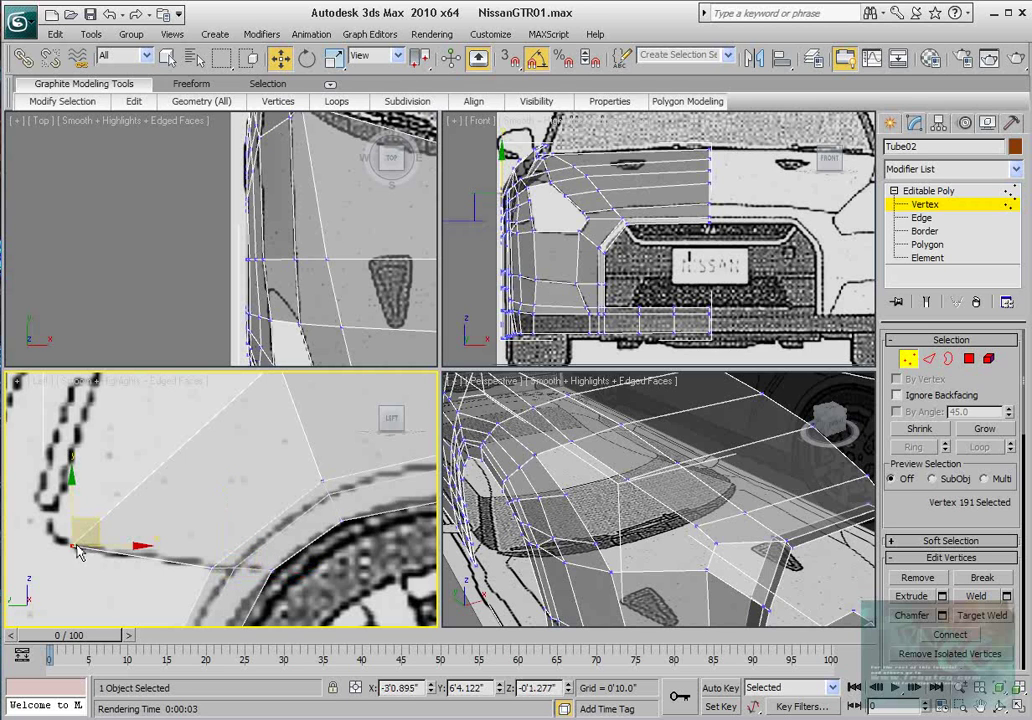
{"action": "left_click_drag", "start_coordinate": [98, 528], "coordinate": [81, 522]}
- Extend the rear polygon's diagonal upper edge up and rearward into another polygon strip
{"action": "scroll", "coordinate": [82, 525], "scroll_direction": "down", "scroll_amount": 3}
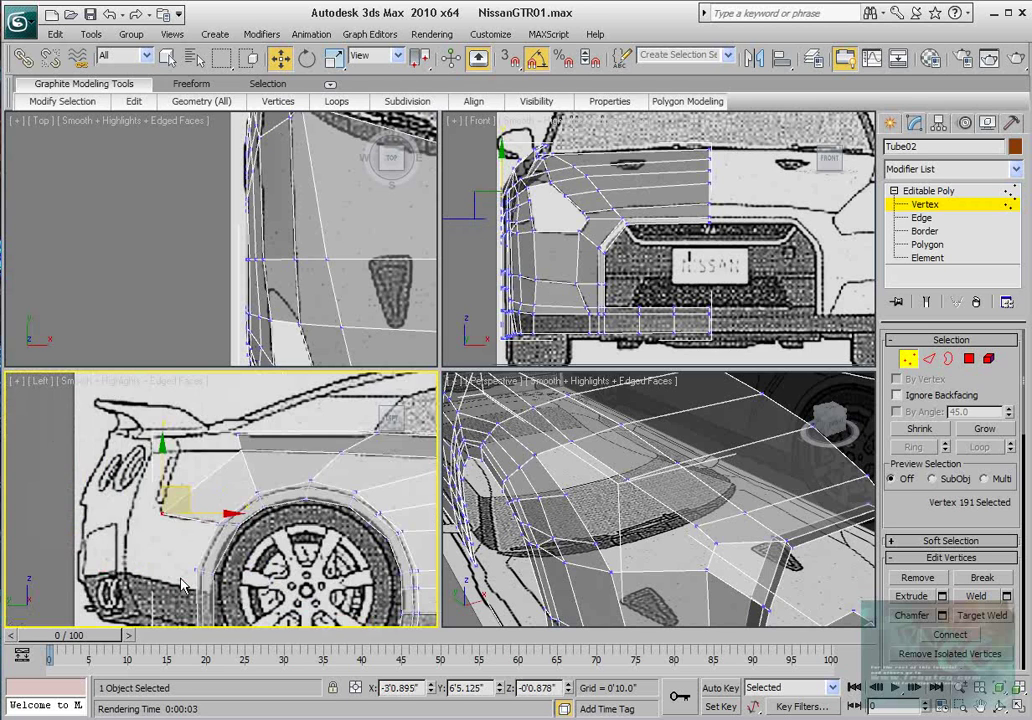
{"action": "middle_click_drag", "start_coordinate": [180, 580], "coordinate": [173, 557]}
{"action": "scroll", "coordinate": [173, 557], "scroll_direction": "up", "scroll_amount": 1}
{"action": "middle_click_drag", "start_coordinate": [173, 491], "coordinate": [195, 508]}
{"action": "scroll", "coordinate": [300, 505], "scroll_direction": "up", "scroll_amount": 2}
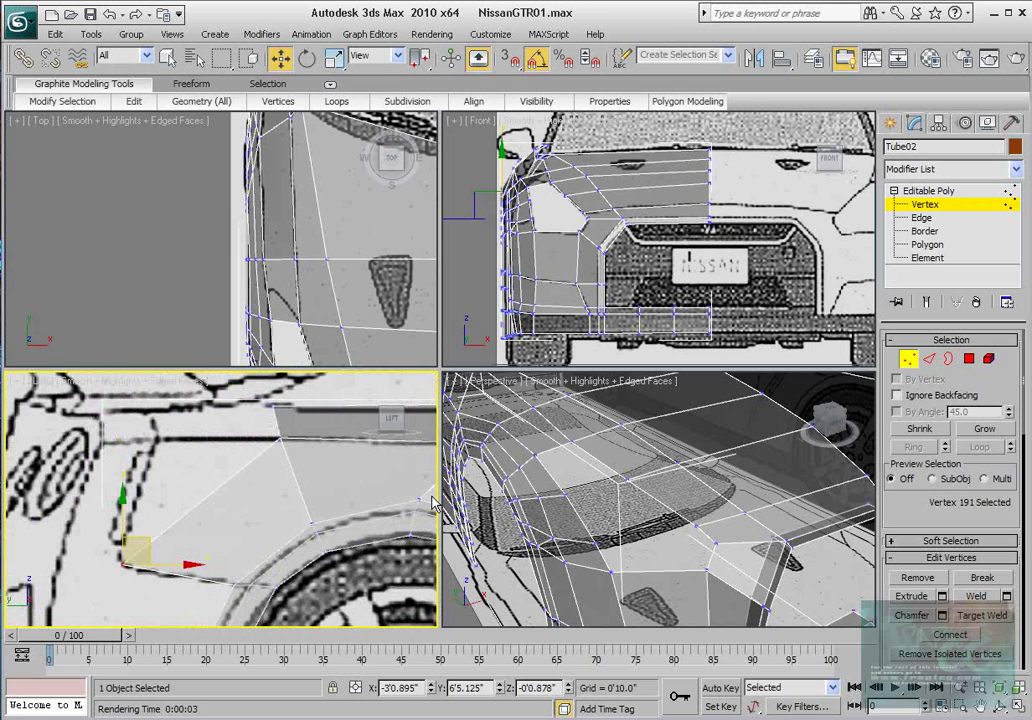
{"action": "left_click", "coordinate": [926, 359]}
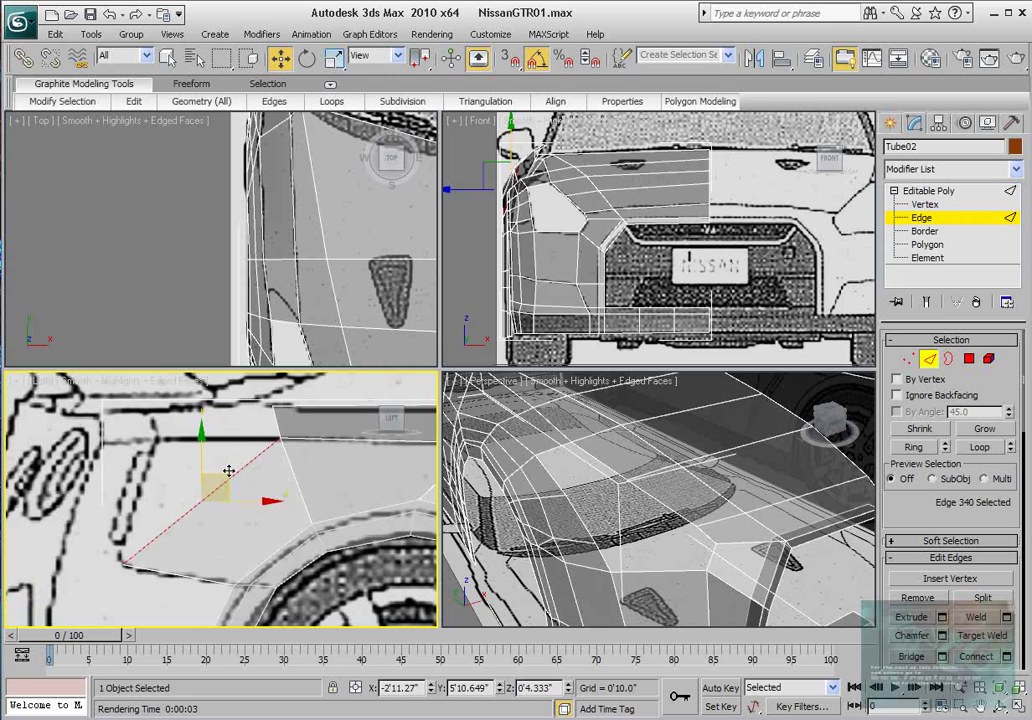
{"action": "middle_click_drag", "start_coordinate": [229, 470], "coordinate": [230, 464]}
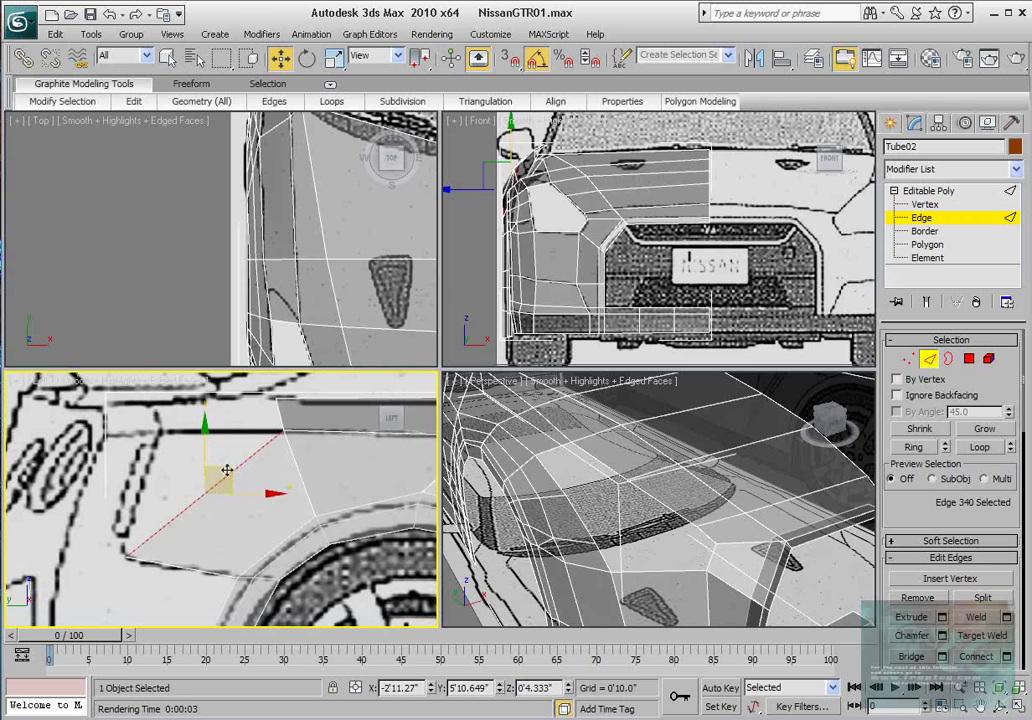
{"action": "left_click_drag", "start_coordinate": [231, 472], "coordinate": [213, 441], "text": "shift"}
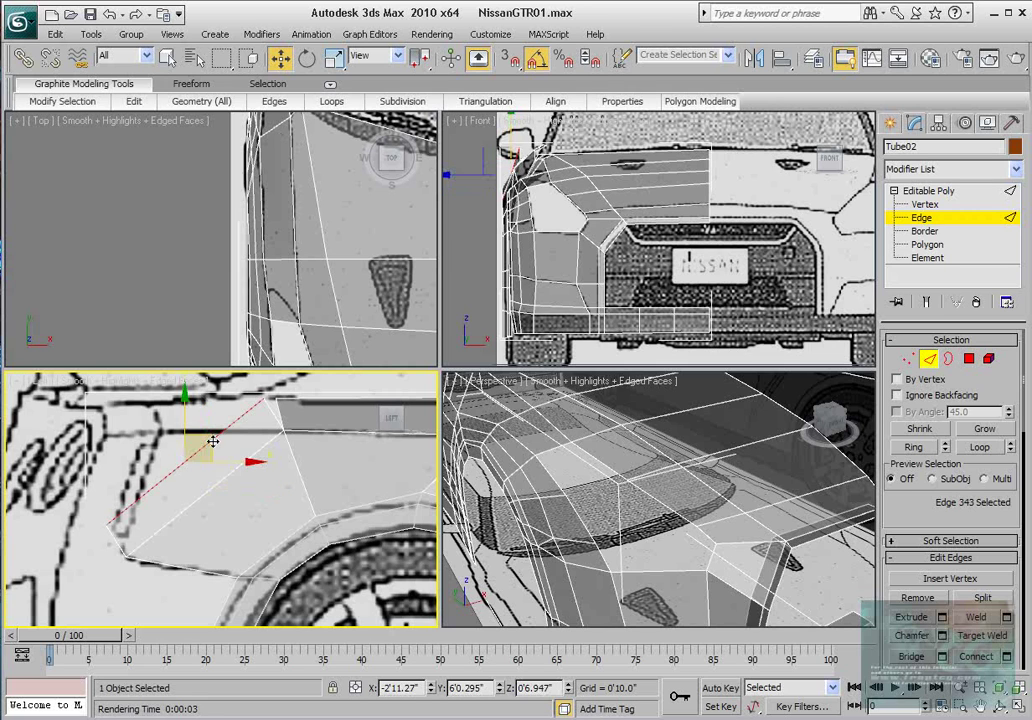
- Target-weld the new strip's upper vertex to the top rear corner of the side panel
{"action": "key", "text": "1"}
{"action": "middle_click_drag", "start_coordinate": [300, 429], "coordinate": [301, 451]}
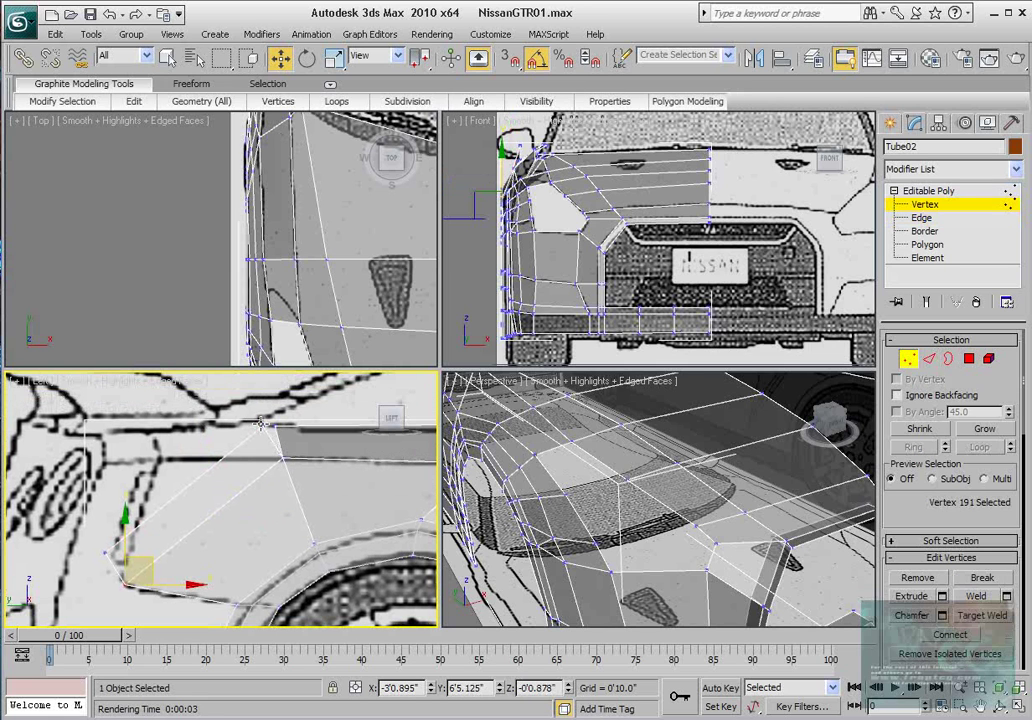
{"action": "left_click", "coordinate": [260, 424]}
{"action": "right_click", "coordinate": [258, 418]}
{"action": "left_click", "coordinate": [205, 528]}
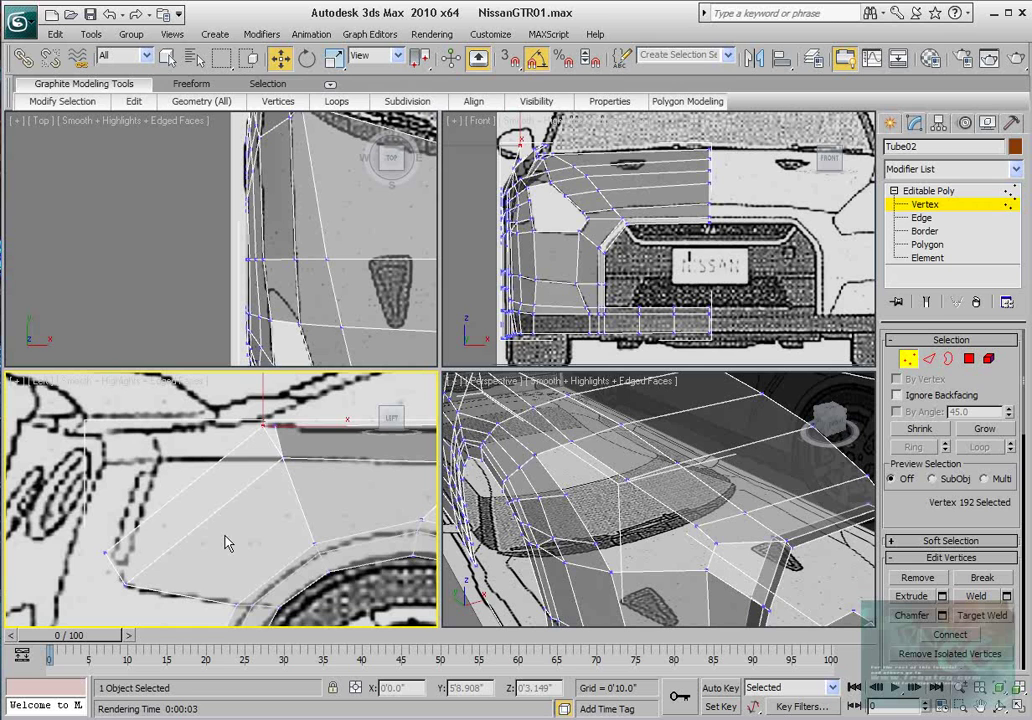
{"action": "left_click", "coordinate": [263, 426]}
{"action": "left_click", "coordinate": [275, 427]}
- Move the lower rear corner vertex inward along X by about 1.8" to the body outline in the top view
{"action": "middle_click", "coordinate": [318, 252]}
{"action": "scroll", "coordinate": [318, 253], "scroll_direction": "down", "scroll_amount": 3}
{"action": "middle_click_drag", "start_coordinate": [297, 207], "coordinate": [290, 256]}
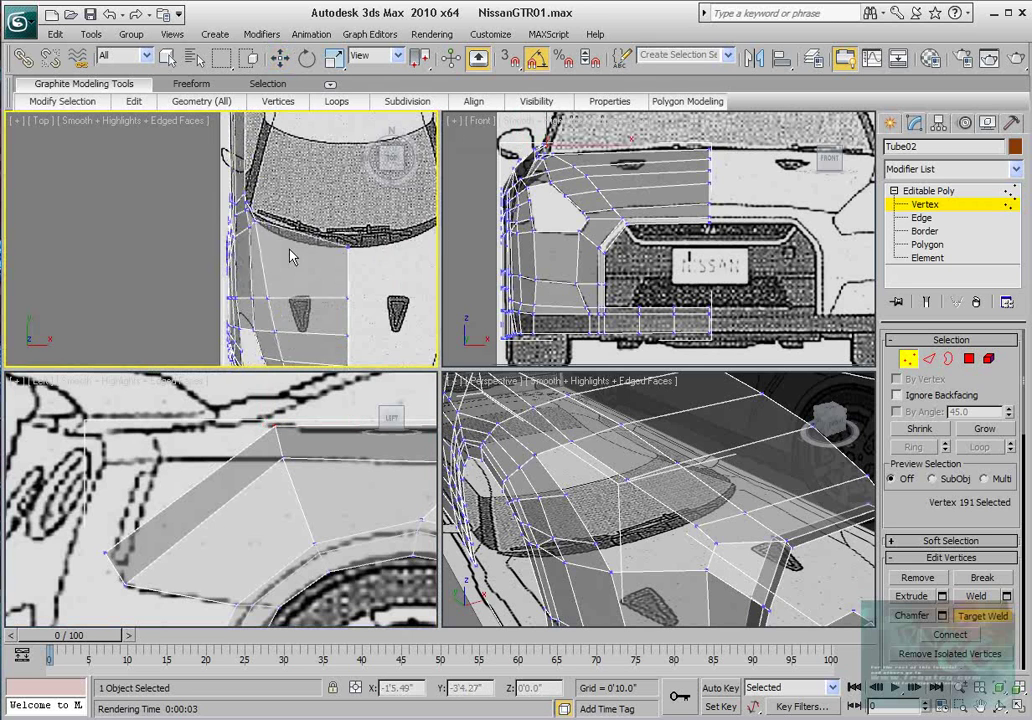
{"action": "scroll", "coordinate": [290, 257], "scroll_direction": "down", "scroll_amount": 3}
{"action": "scroll", "coordinate": [252, 265], "scroll_direction": "up", "scroll_amount": 6}
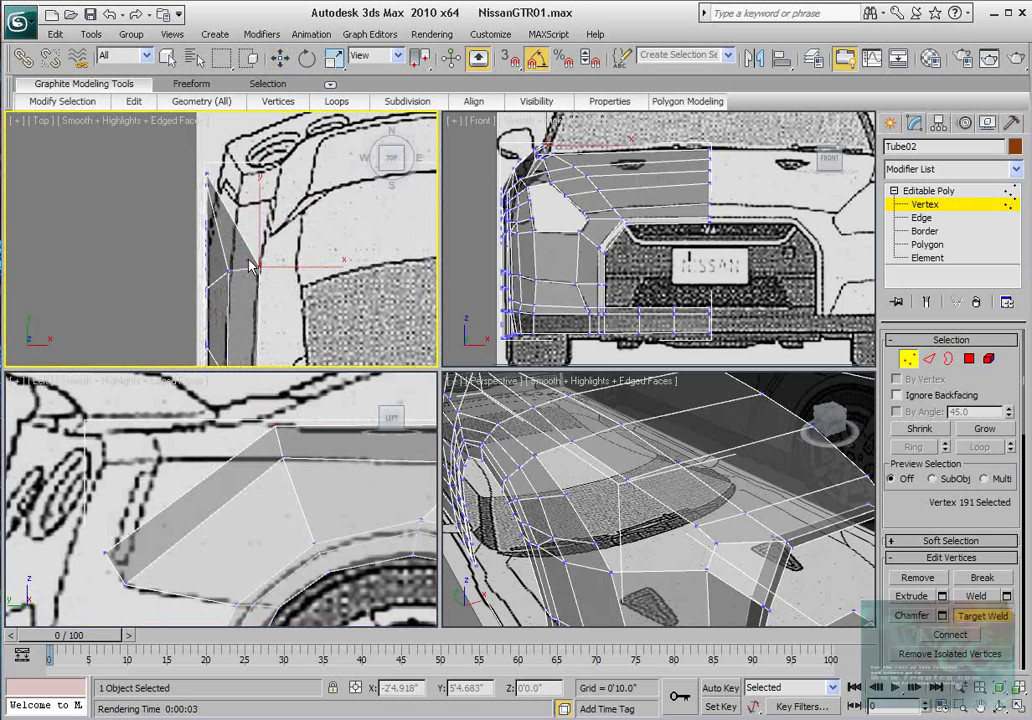
{"action": "right_click", "coordinate": [252, 265]}
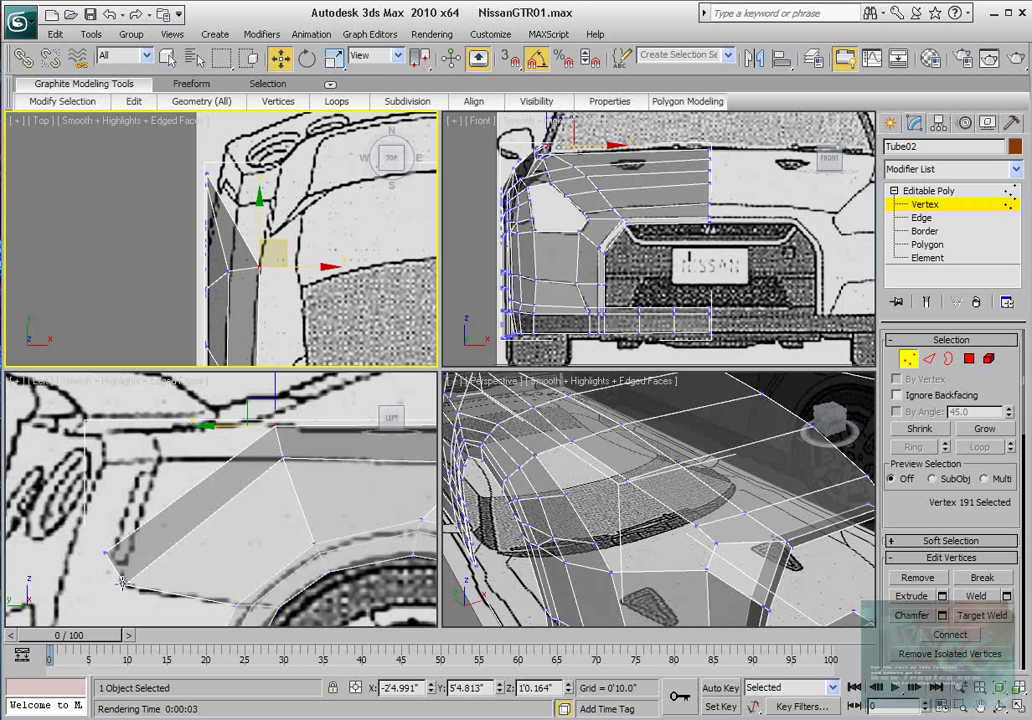
{"action": "left_click", "coordinate": [121, 582]}
{"action": "middle_click_drag", "start_coordinate": [250, 273], "coordinate": [252, 304]}
{"action": "scroll", "coordinate": [252, 304], "scroll_direction": "up", "scroll_amount": 4}
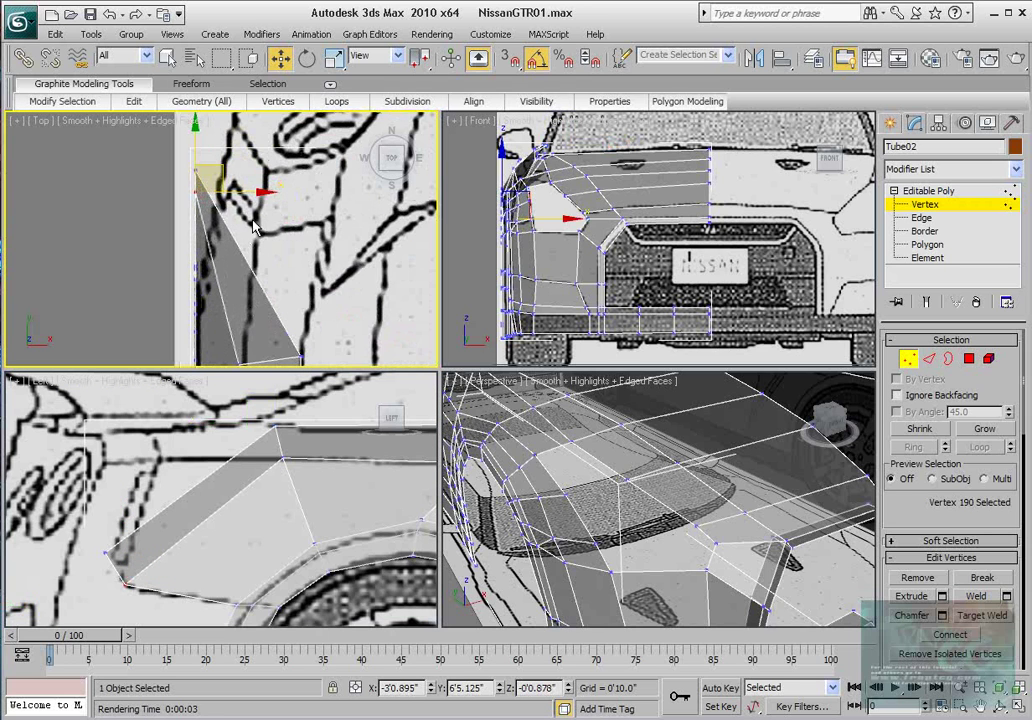
{"action": "left_click_drag", "start_coordinate": [241, 193], "coordinate": [268, 194]}
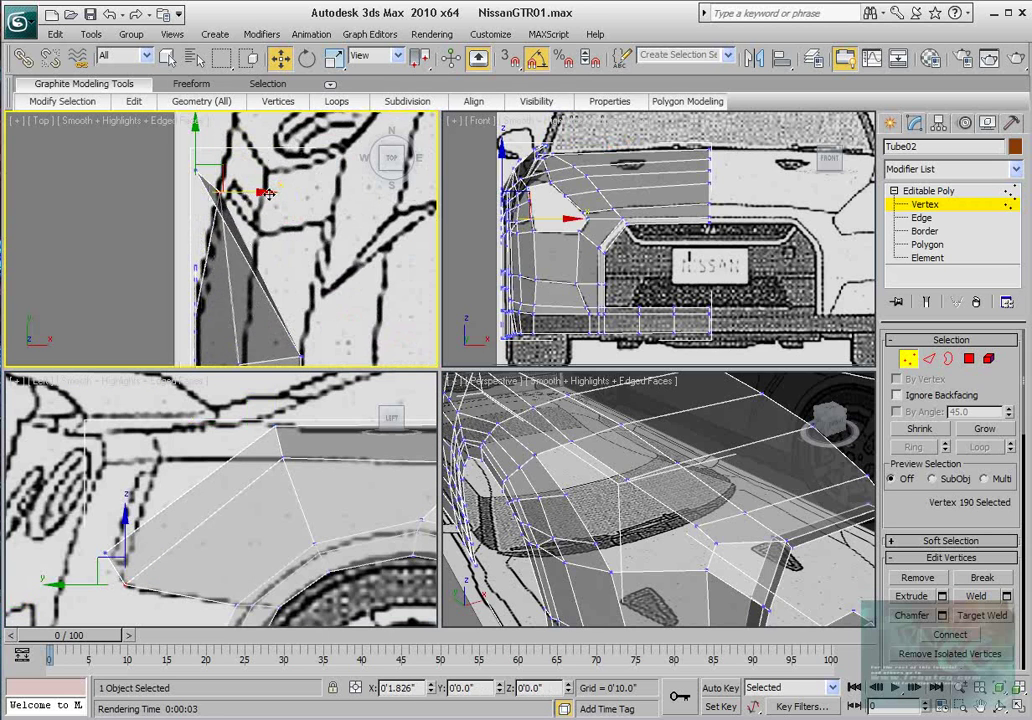
- Move the strip's free rear vertex inward to about X -3'0.073", and undo the last change in the side view
{"action": "left_click", "coordinate": [197, 171]}
{"action": "right_click", "coordinate": [199, 440]}
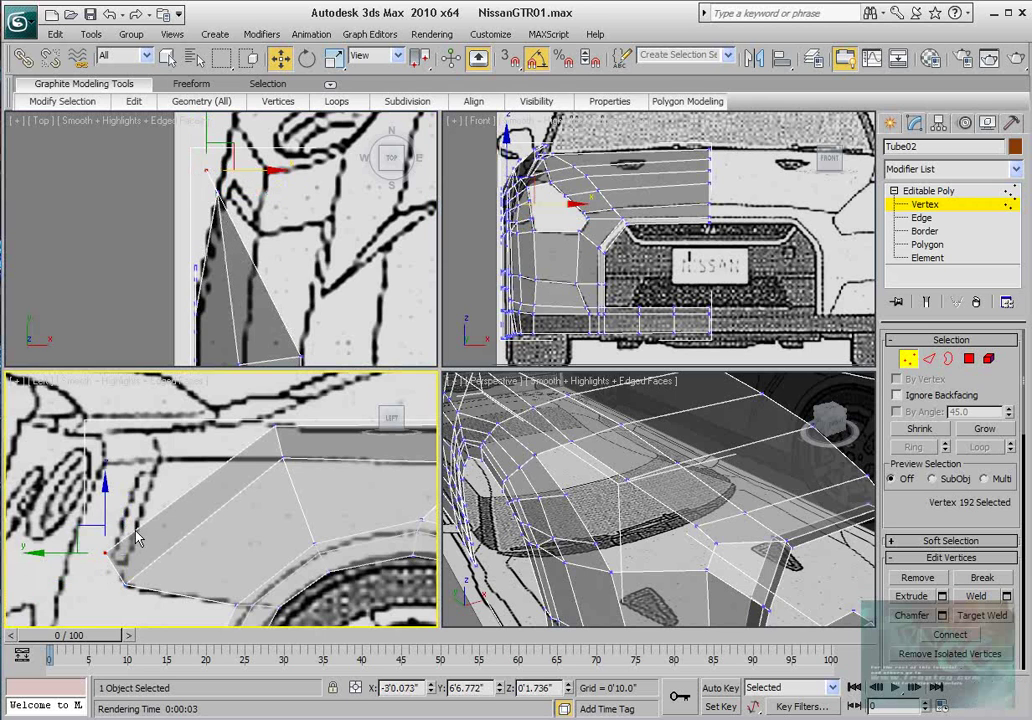
{"action": "scroll", "coordinate": [199, 440], "scroll_direction": "up", "scroll_amount": 2}
{"action": "mouse_move", "coordinate": [199, 440]}
{"action": "left_mouse_down"}
{"action": "mouse_move", "coordinate": [222, 427]}
{"action": "mouse_move", "coordinate": [210, 394]}
{"action": "mouse_move", "coordinate": [237, 445]}
{"action": "mouse_move", "coordinate": [212, 432]}
{"action": "left_mouse_up"}
{"action": "key", "text": "ctrl+z"}
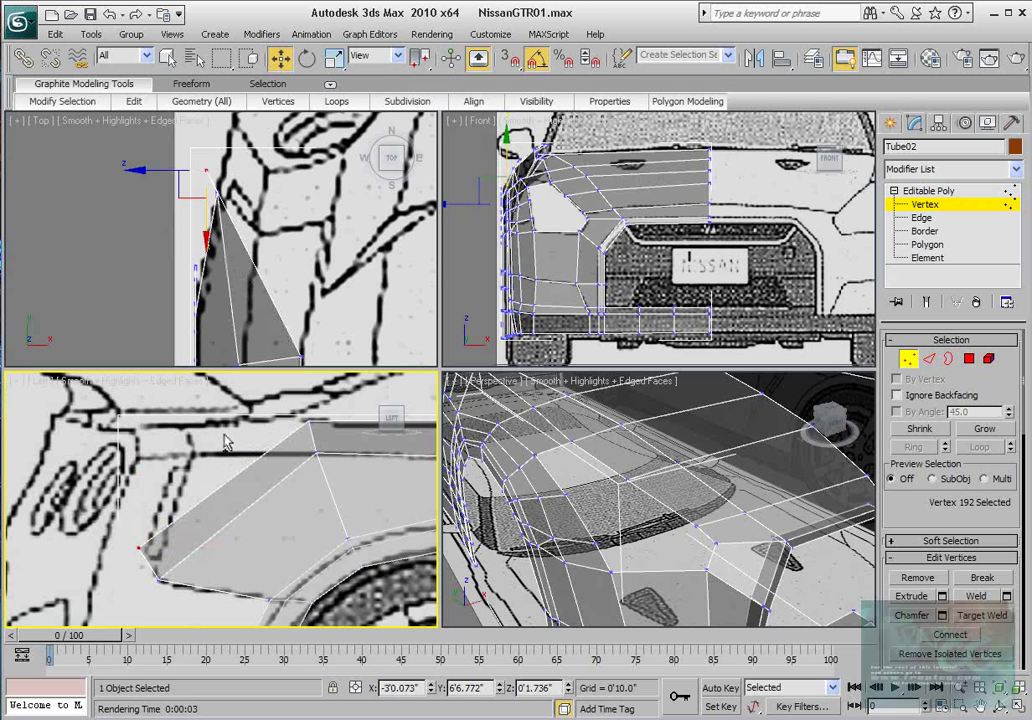
- Delete the diagonal strip polygon just added above the rear of the side panel
{"action": "left_click", "coordinate": [968, 359]}
{"action": "left_click", "coordinate": [290, 461]}
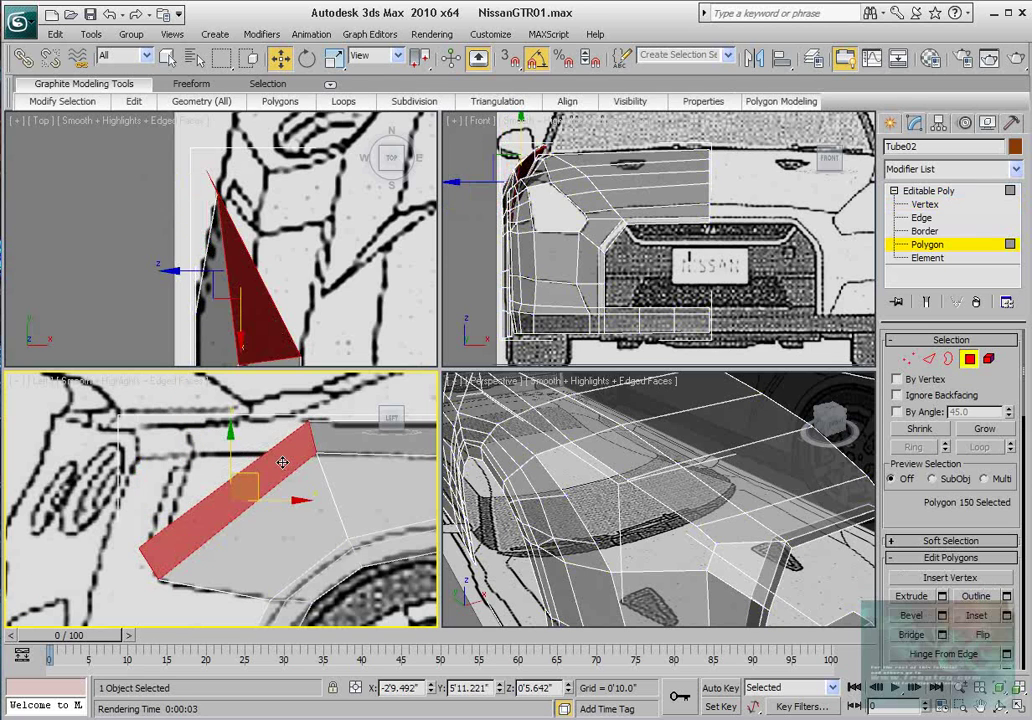
{"action": "key", "text": "Delete"}
- Select the ring of edges across the fender strip behind the headlight opening and connect them with one segment
{"action": "scroll", "coordinate": [240, 484], "scroll_direction": "down", "scroll_amount": 5}
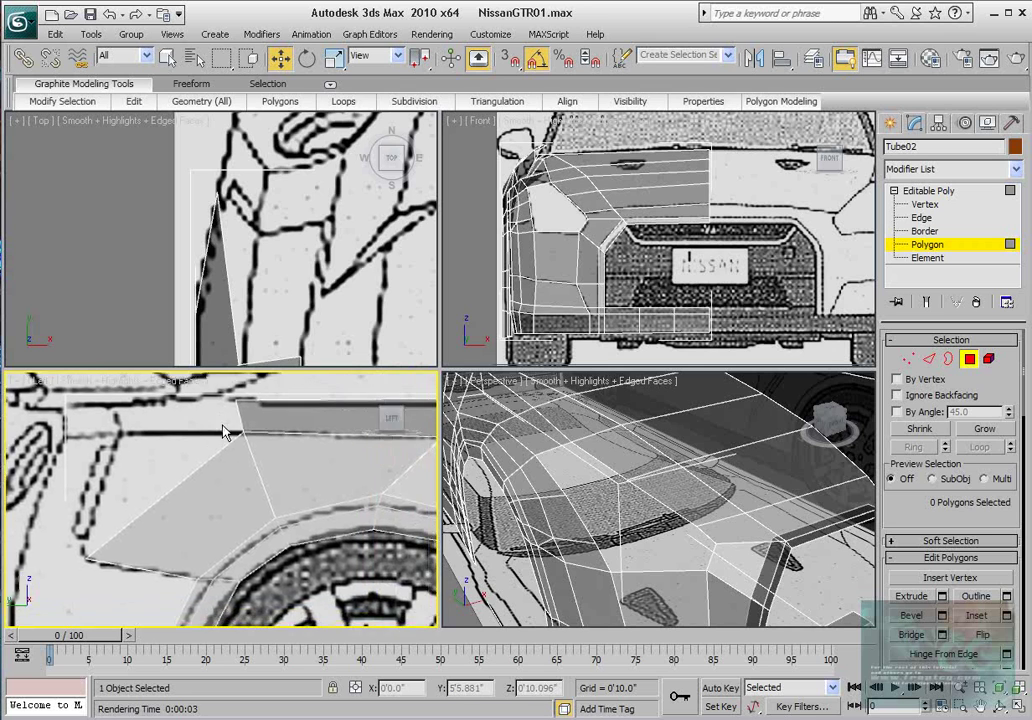
{"action": "middle_click_drag", "start_coordinate": [337, 501], "coordinate": [231, 489]}
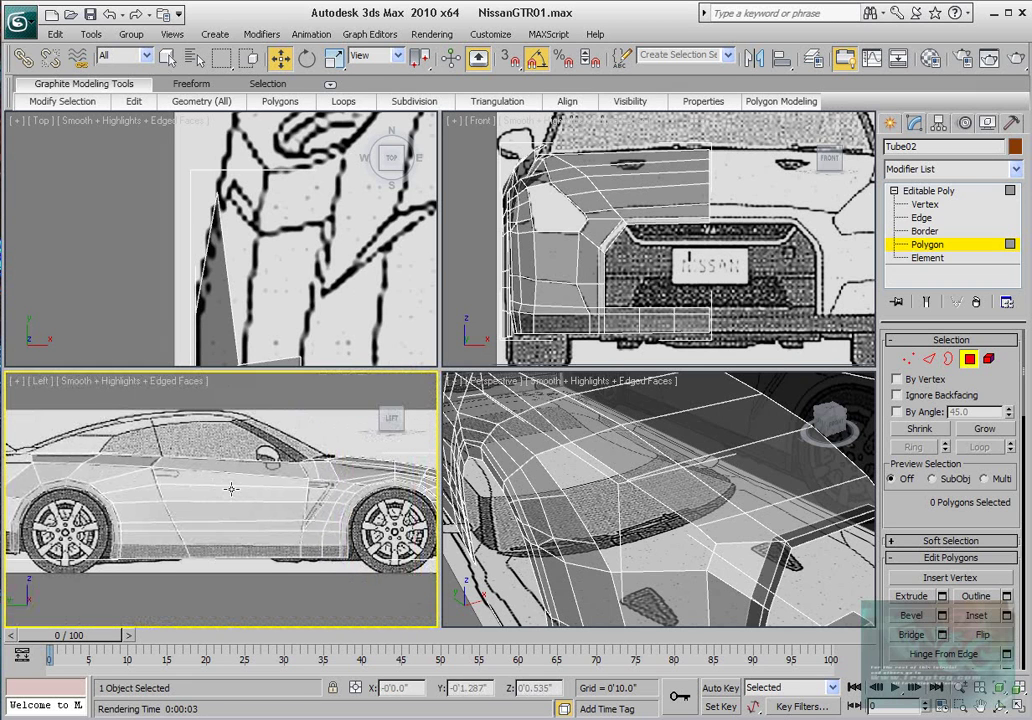
{"action": "scroll", "coordinate": [207, 488], "scroll_direction": "up", "scroll_amount": 3}
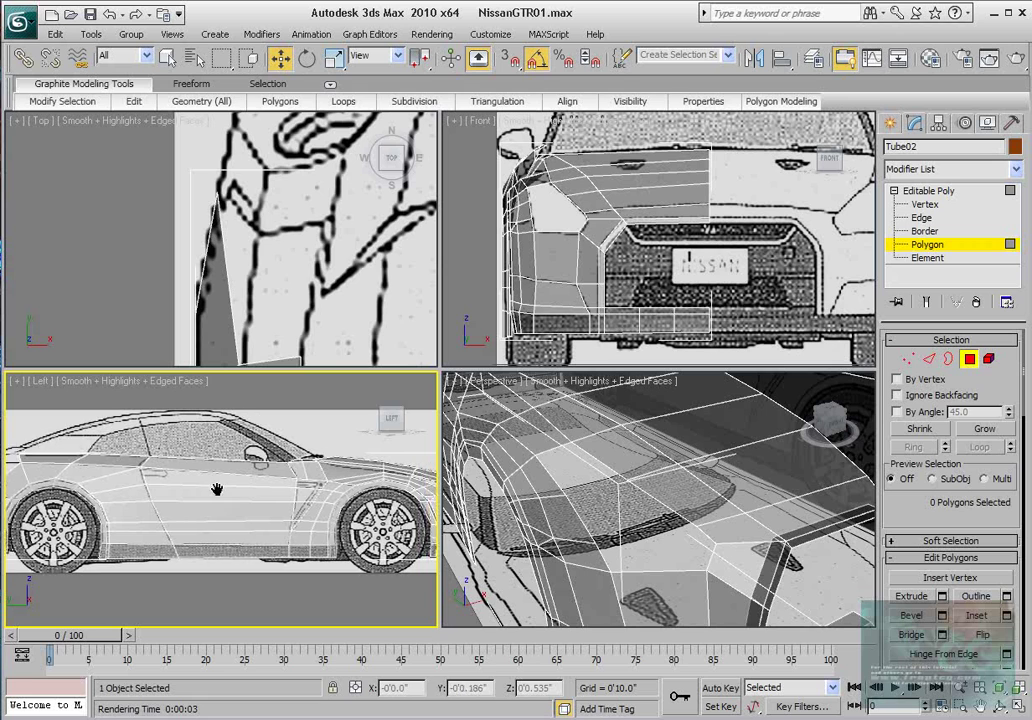
{"action": "middle_click_drag", "start_coordinate": [207, 492], "coordinate": [127, 490]}
{"action": "scroll", "coordinate": [127, 490], "scroll_direction": "up", "scroll_amount": 2}
{"action": "scroll", "coordinate": [239, 222], "scroll_direction": "down", "scroll_amount": 4}
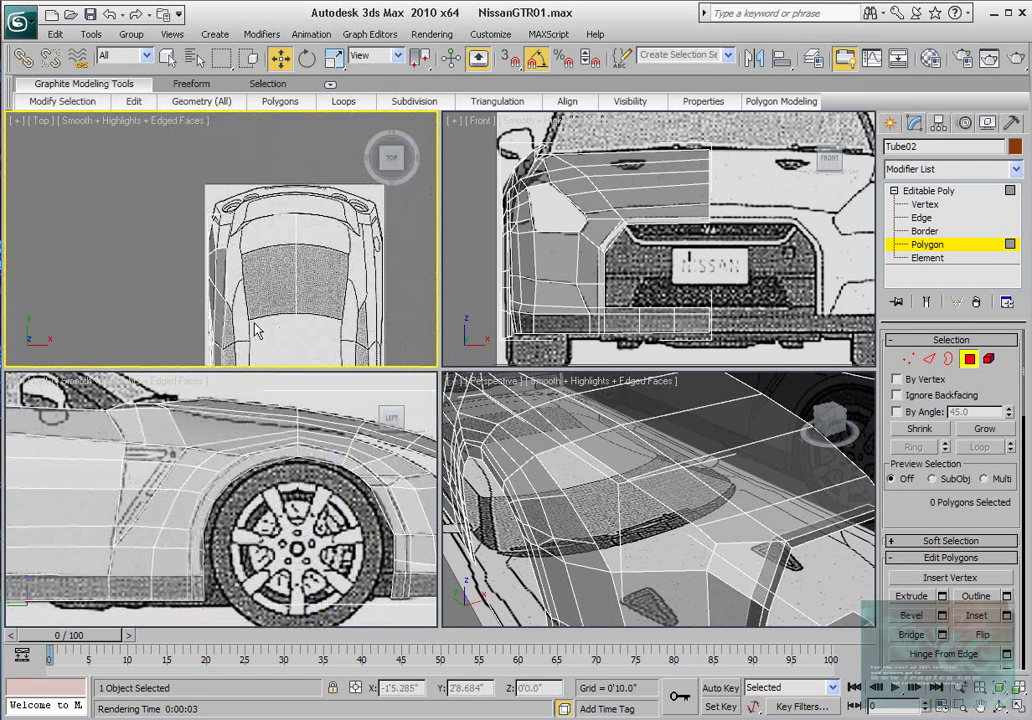
{"action": "scroll", "coordinate": [239, 222], "scroll_direction": "up", "scroll_amount": 5}
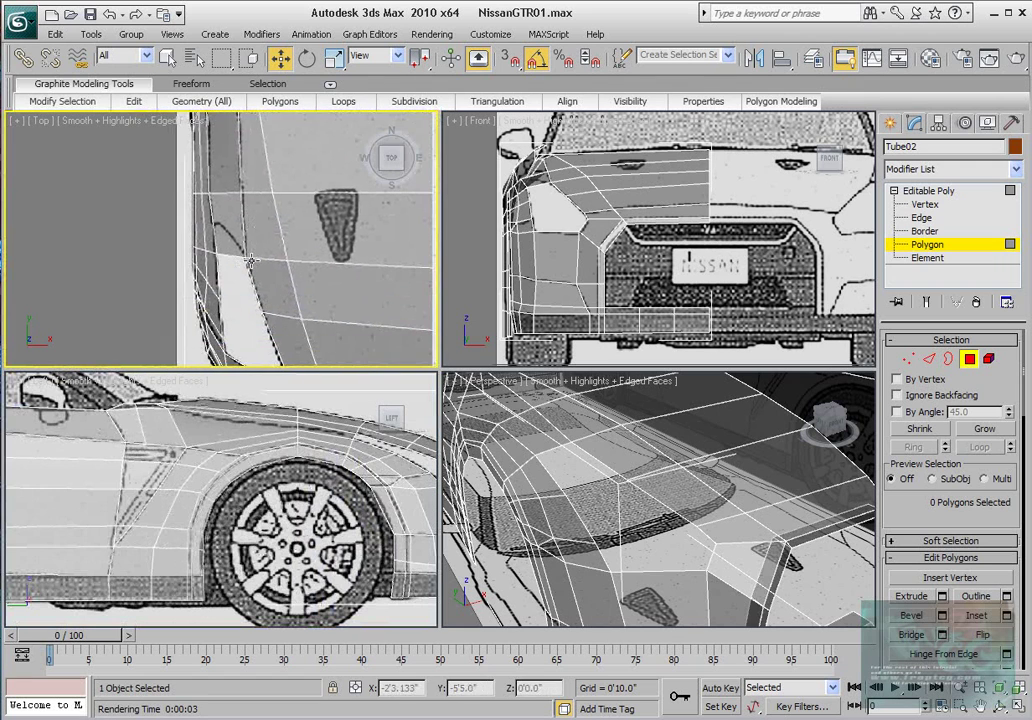
{"action": "key", "text": "2"}
{"action": "left_click", "coordinate": [231, 257]}
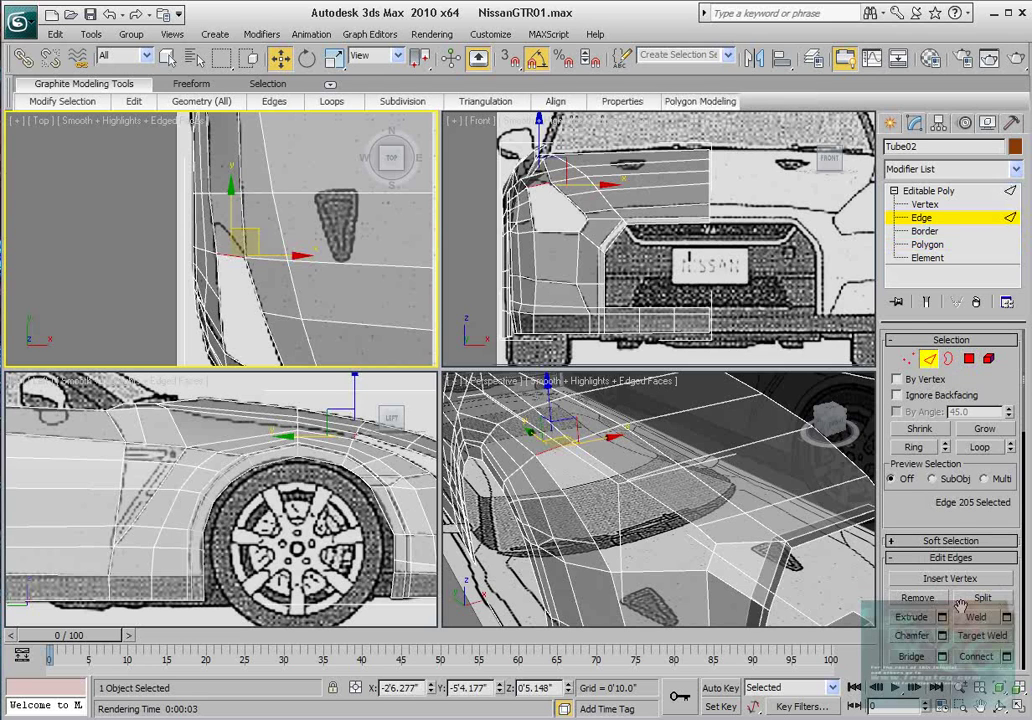
{"action": "left_click", "coordinate": [912, 448]}
{"action": "scroll", "coordinate": [212, 478], "scroll_direction": "down", "scroll_amount": 8}
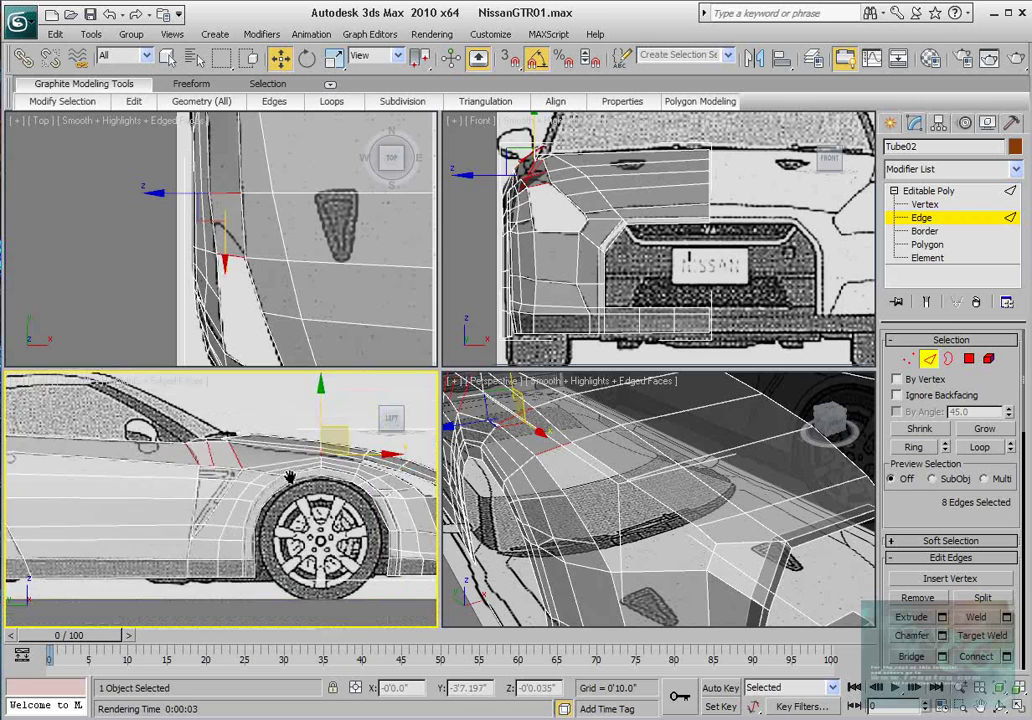
{"action": "scroll", "coordinate": [298, 481], "scroll_direction": "up", "scroll_amount": 5}
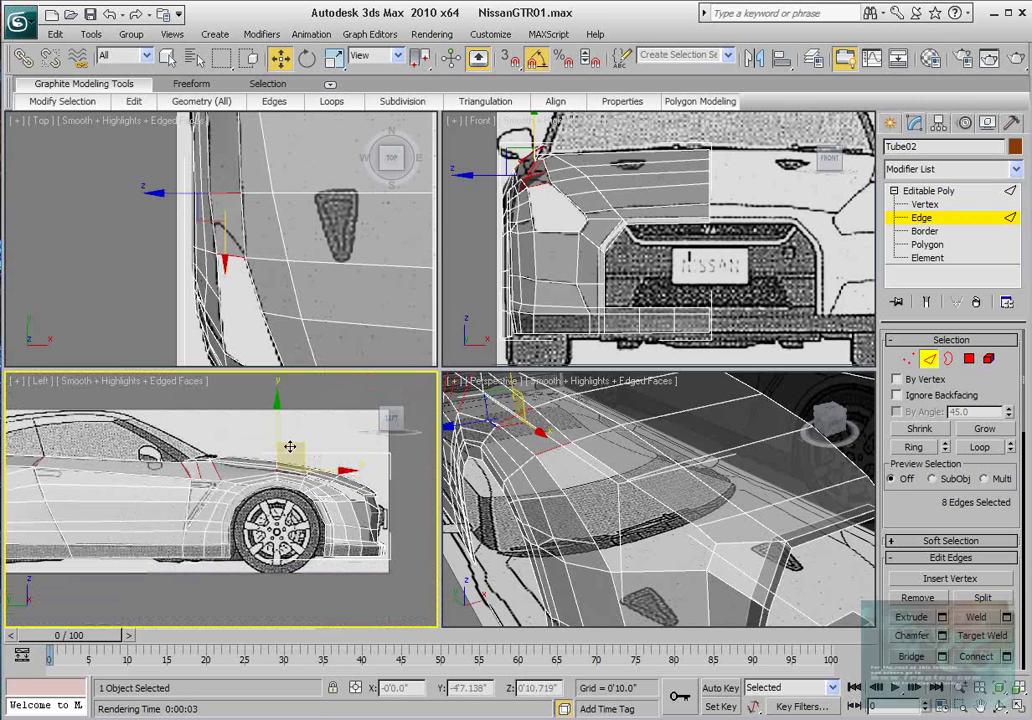
{"action": "scroll", "coordinate": [276, 279], "scroll_direction": "up", "scroll_amount": 3}
{"action": "left_click", "coordinate": [1006, 657]}
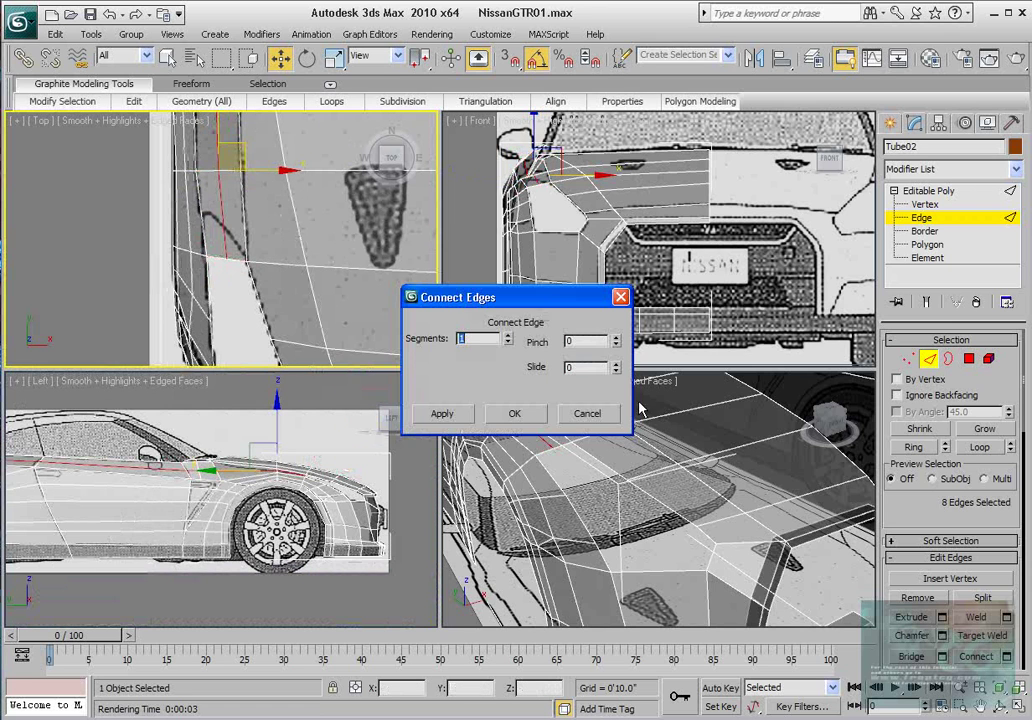
{"action": "left_click", "coordinate": [514, 414]}
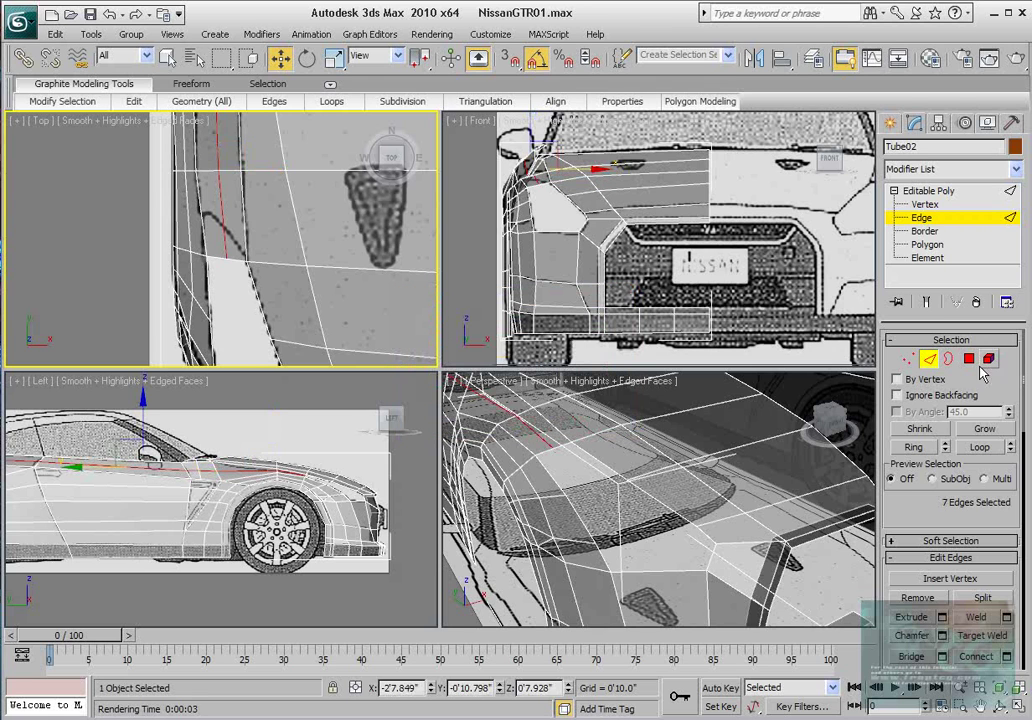
- Move the new vertex on the headlight opening's rear edge back to Y -5'1.15" and raise it to about Z 0'5.779"
{"action": "key", "text": "1"}
{"action": "left_click", "coordinate": [227, 259]}
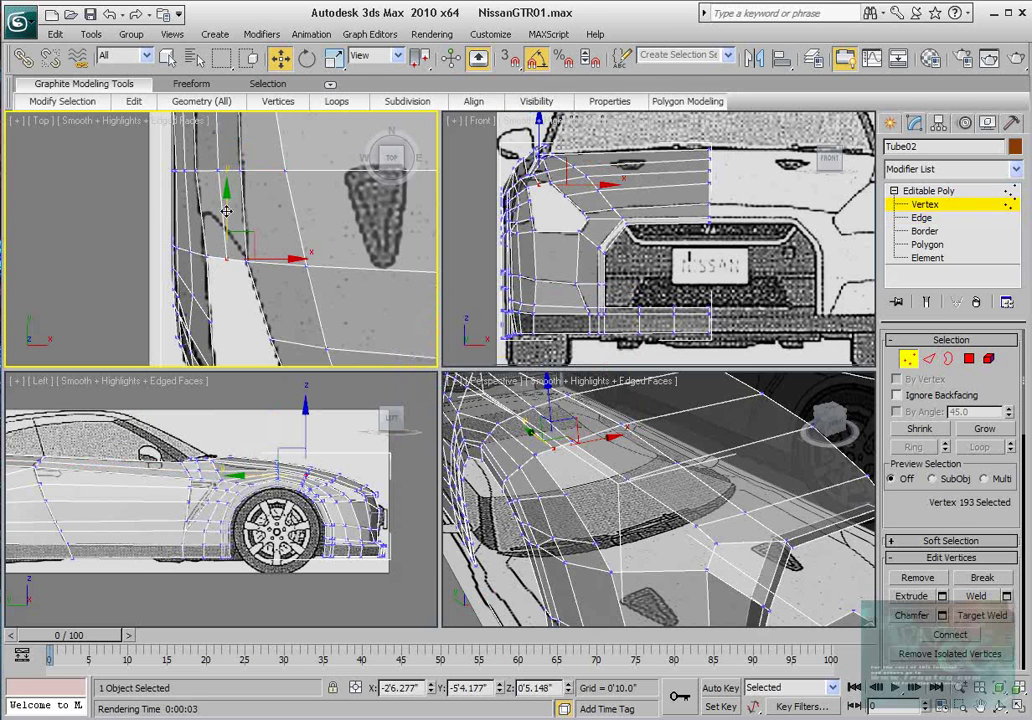
{"action": "left_click_drag", "start_coordinate": [222, 211], "coordinate": [219, 183]}
{"action": "scroll", "coordinate": [220, 230], "scroll_direction": "up", "scroll_amount": 2}
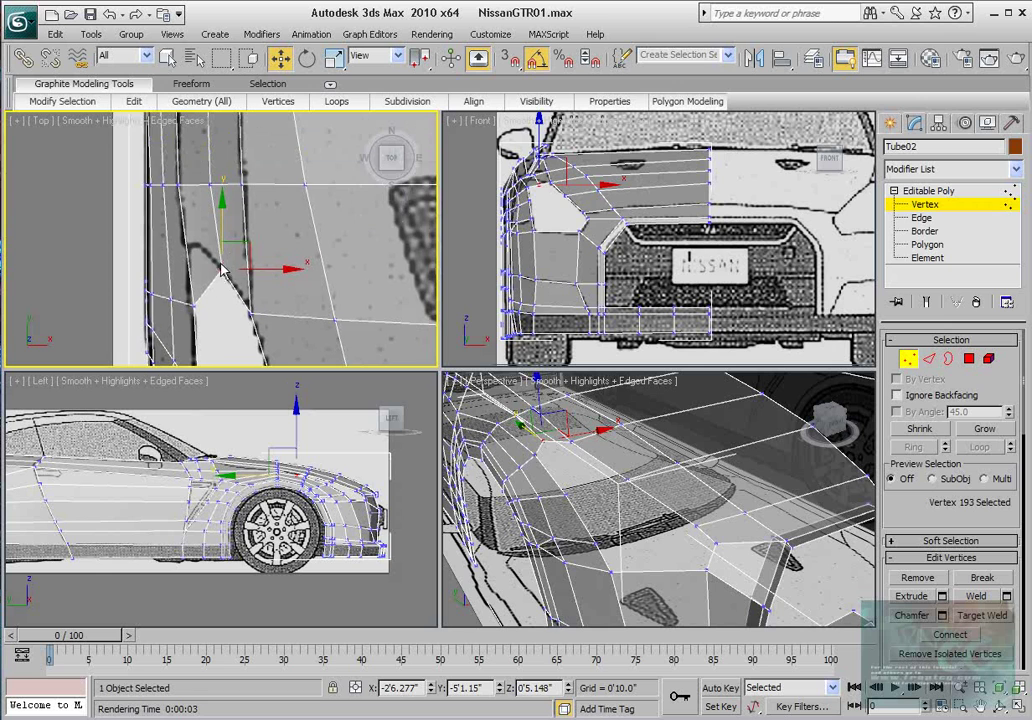
{"action": "middle_click_drag", "start_coordinate": [230, 262], "coordinate": [222, 279]}
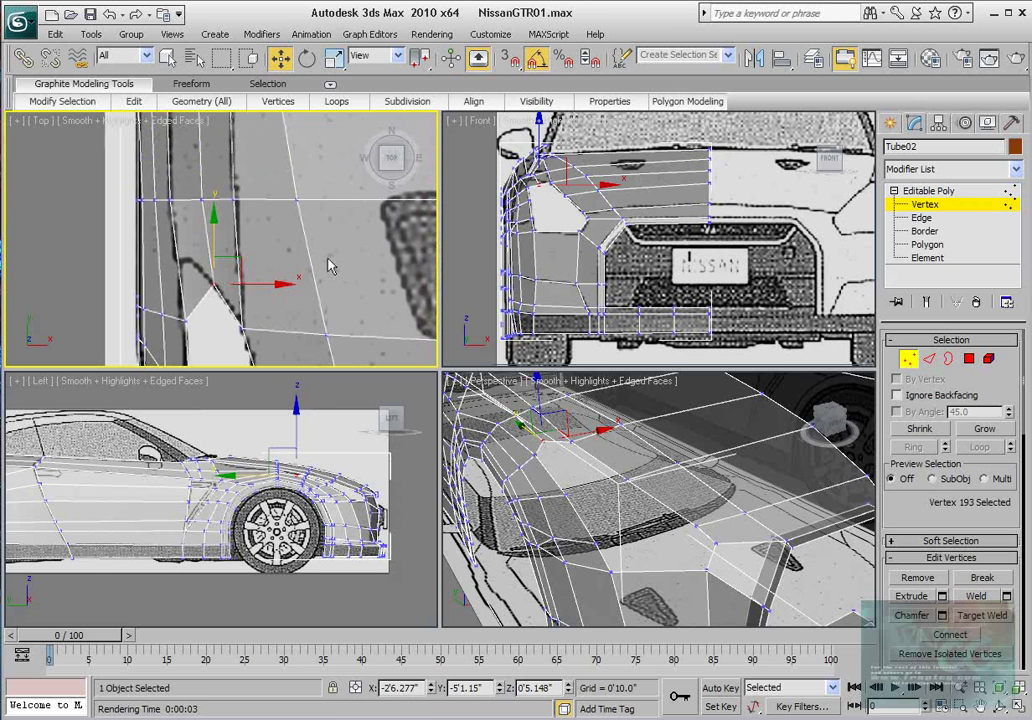
{"action": "scroll", "coordinate": [575, 252], "scroll_direction": "up", "scroll_amount": 4}
{"action": "scroll", "coordinate": [250, 470], "scroll_direction": "up", "scroll_amount": 5}
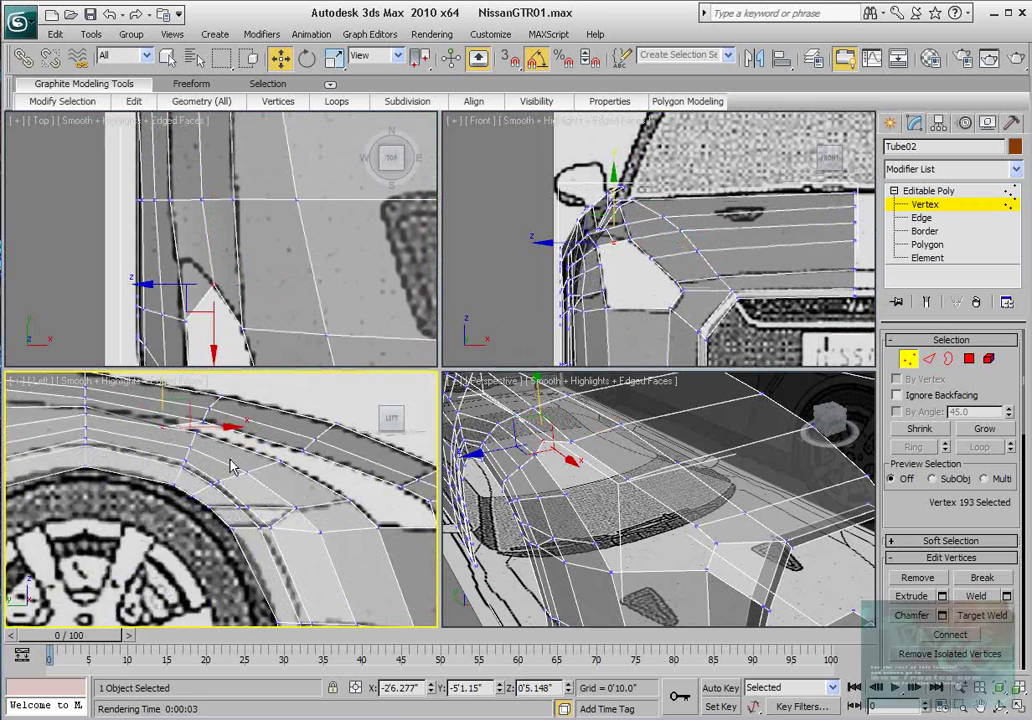
{"action": "left_click_drag", "start_coordinate": [225, 428], "coordinate": [225, 421]}
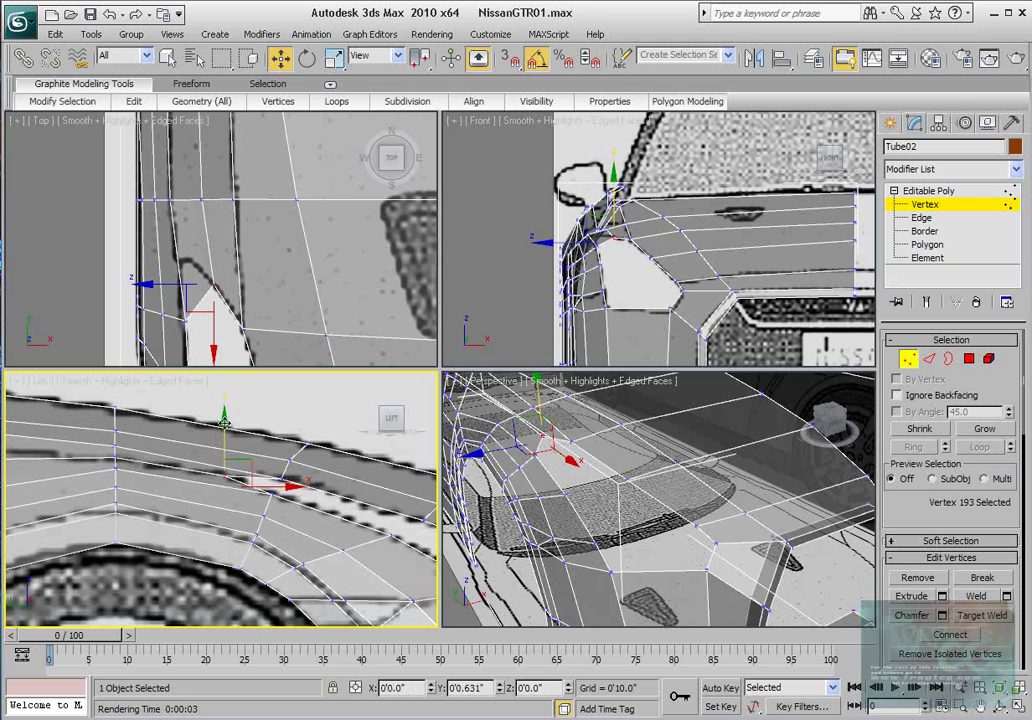
{"action": "middle_click_drag", "start_coordinate": [634, 247], "coordinate": [611, 265]}
{"action": "scroll", "coordinate": [638, 272], "scroll_direction": "up", "scroll_amount": 3}
{"action": "scroll", "coordinate": [265, 226], "scroll_direction": "down", "scroll_amount": 2}
{"action": "mouse_move", "coordinate": [262, 225]}
{"action": "middle_mouse_down"}
{"action": "mouse_move", "coordinate": [247, 219]}
{"action": "mouse_move", "coordinate": [249, 207]}
{"action": "middle_mouse_up"}
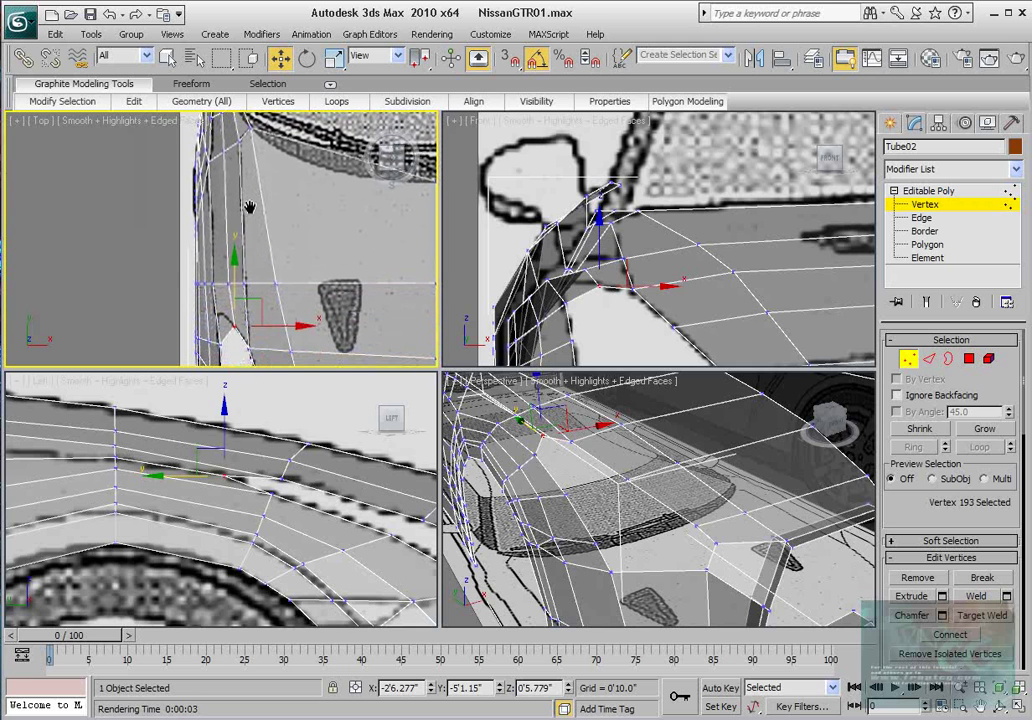
- Revert the fender strip to its unsplit edge ring and connect the ring with two segments instead
{"action": "left_click", "coordinate": [258, 264]}
{"action": "left_click", "coordinate": [929, 358]}
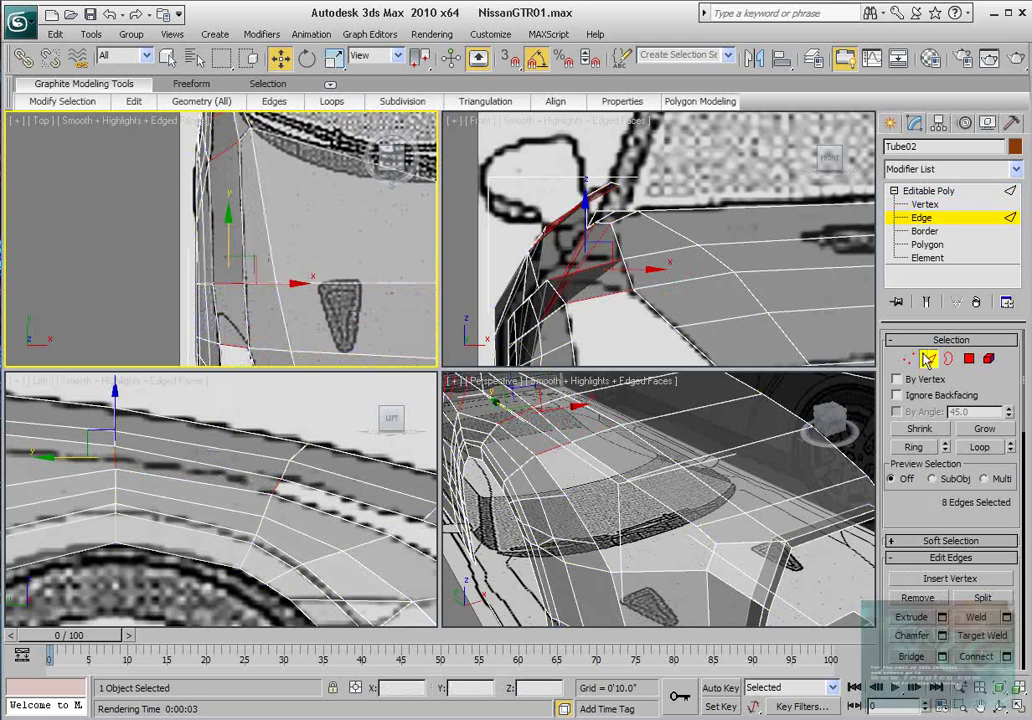
{"action": "left_click", "coordinate": [1007, 657]}
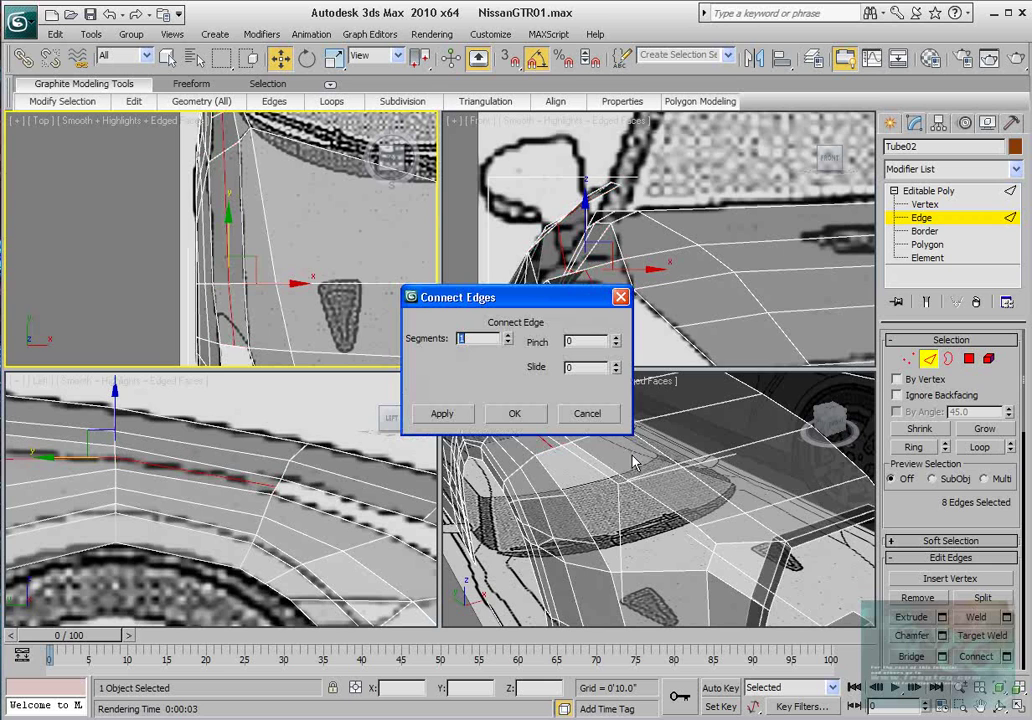
{"action": "left_click", "coordinate": [508, 339]}
{"action": "left_click", "coordinate": [501, 423]}
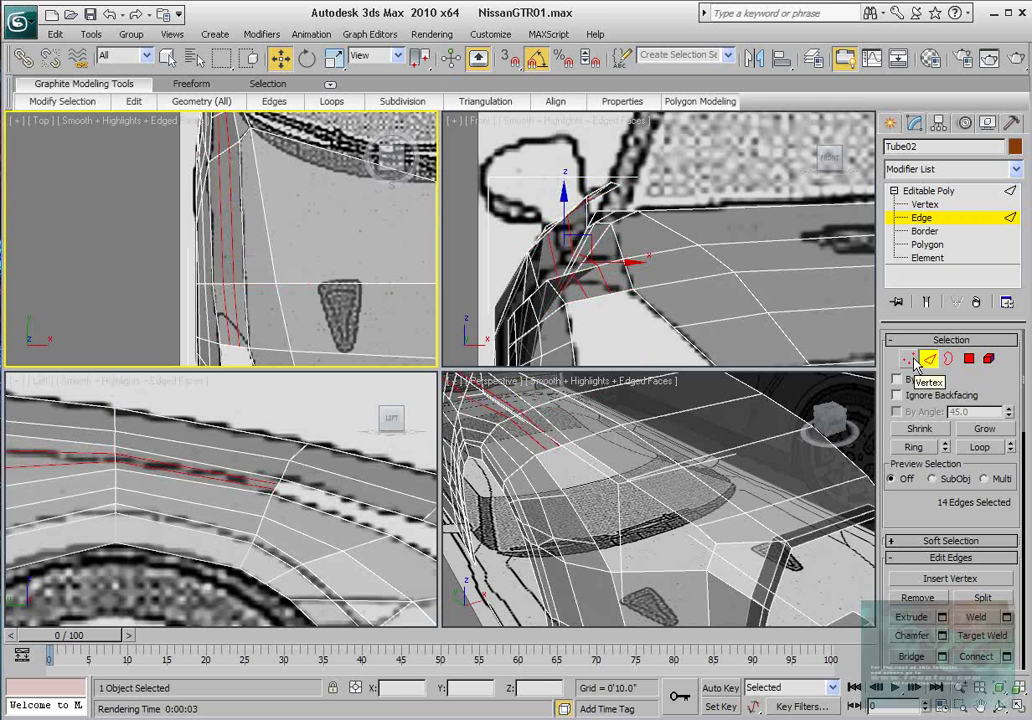
- Move the new vertices and the headlight opening's outer rear corner vertex back onto the headlight outline in the top view
{"action": "left_click", "coordinate": [908, 358]}
{"action": "scroll", "coordinate": [248, 240], "scroll_direction": "up", "scroll_amount": 3}
{"action": "left_click_drag", "start_coordinate": [288, 331], "coordinate": [268, 217]}
{"action": "left_click", "coordinate": [258, 273]}
{"action": "left_click", "coordinate": [245, 298]}
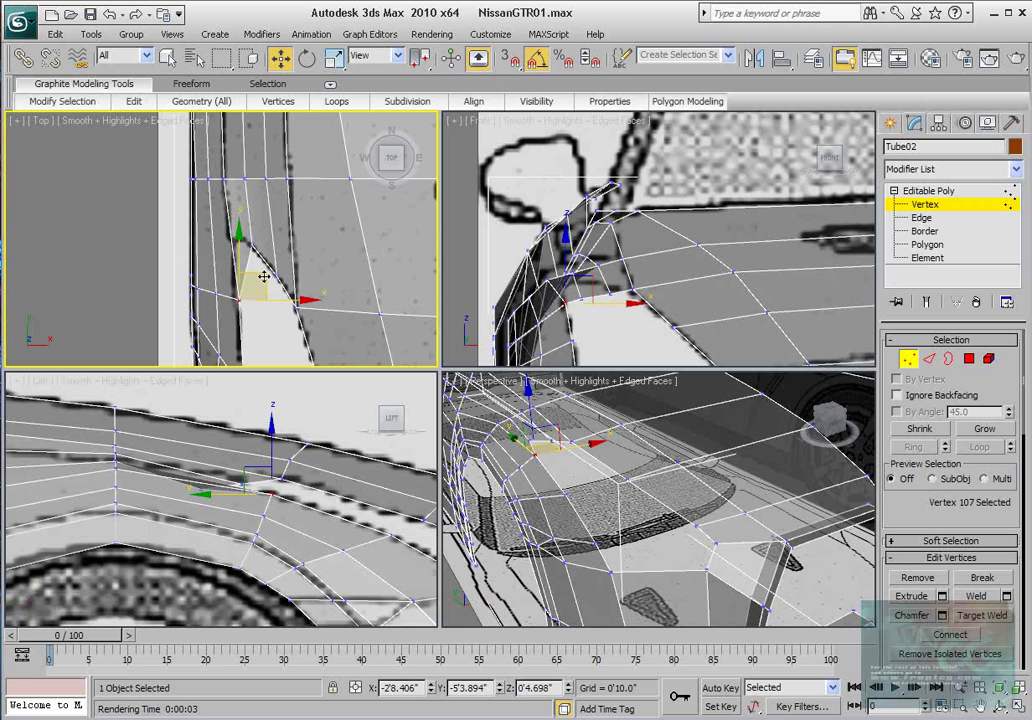
{"action": "left_click_drag", "start_coordinate": [263, 277], "coordinate": [258, 226]}
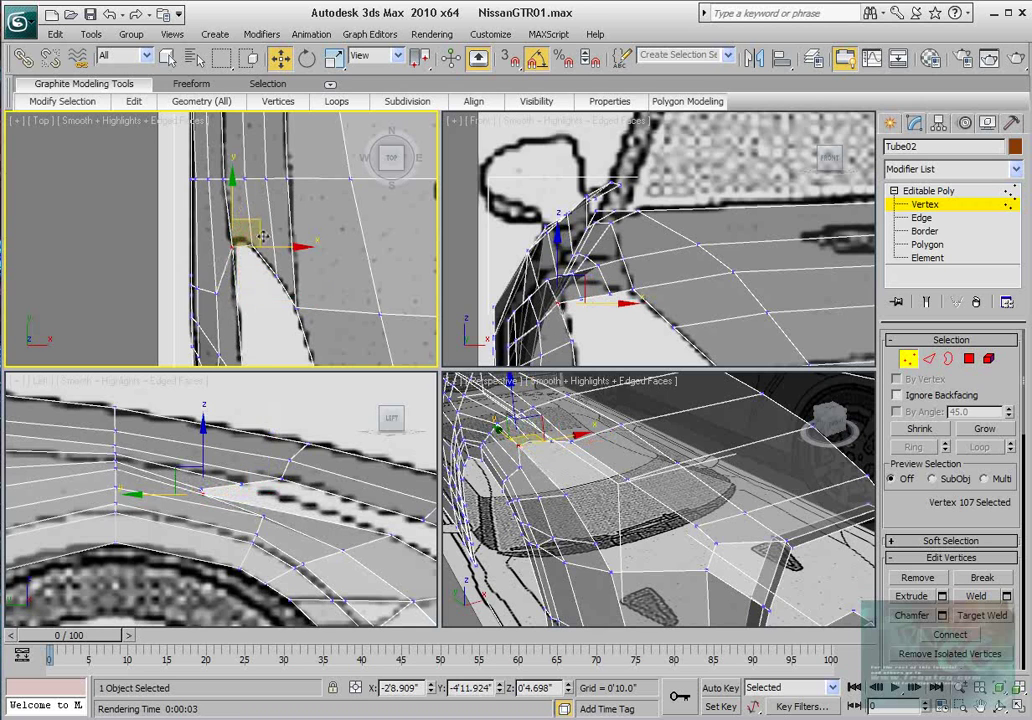
- Undo the headlight vertex moves and the two-segment connection of the fender strip
{"action": "key", "text": "ctrl+z"}
{"action": "key", "text": "ctrl+z"}
{"action": "key", "text": "ctrl+z"}
{"action": "key", "text": "ctrl+z"}
{"action": "key", "text": "ctrl+z"}
{"action": "key", "text": "ctrl+z"}
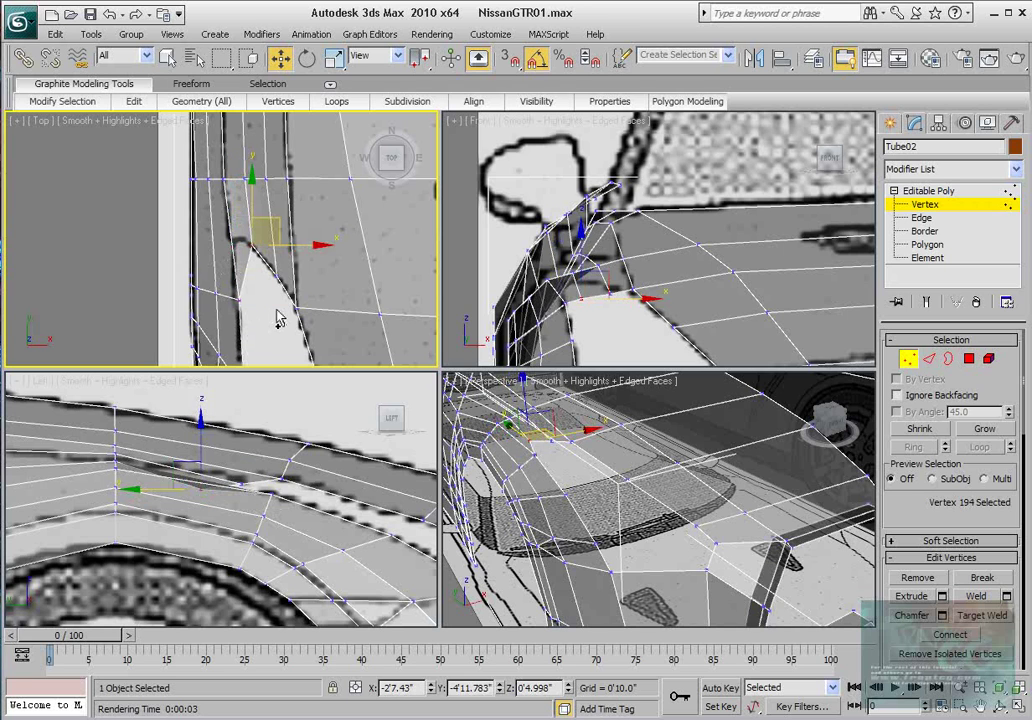
{"action": "key", "text": "ctrl+z"}
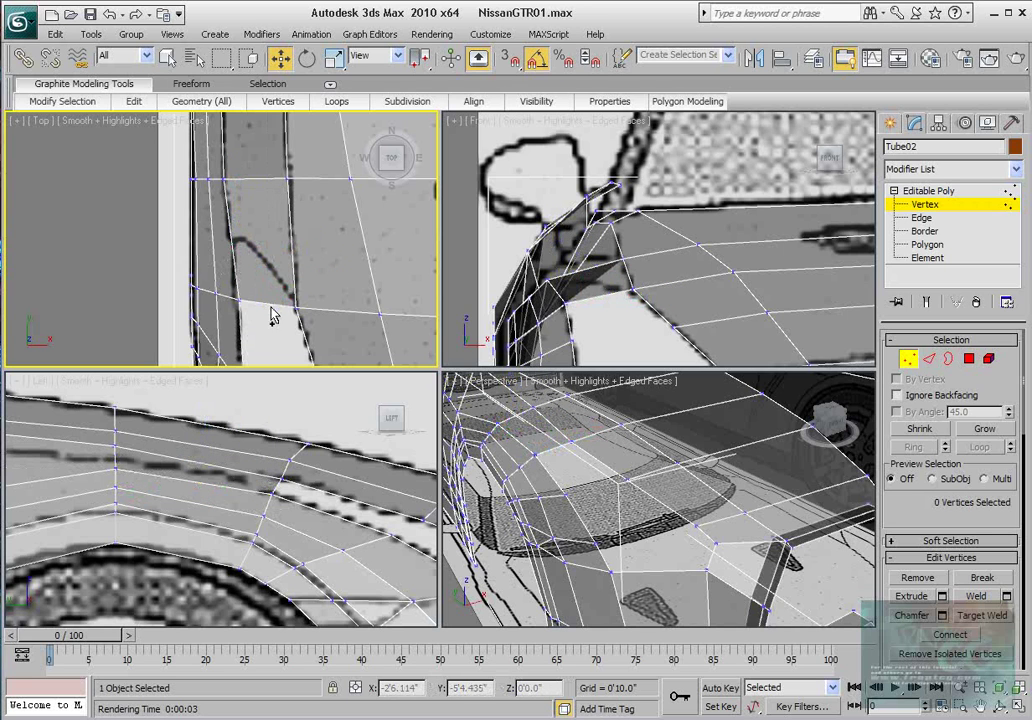
{"action": "key", "text": "ctrl+z"}
- Connect the edge ring of the fender strip behind the headlight opening with a single segment
{"action": "left_click", "coordinate": [930, 359]}
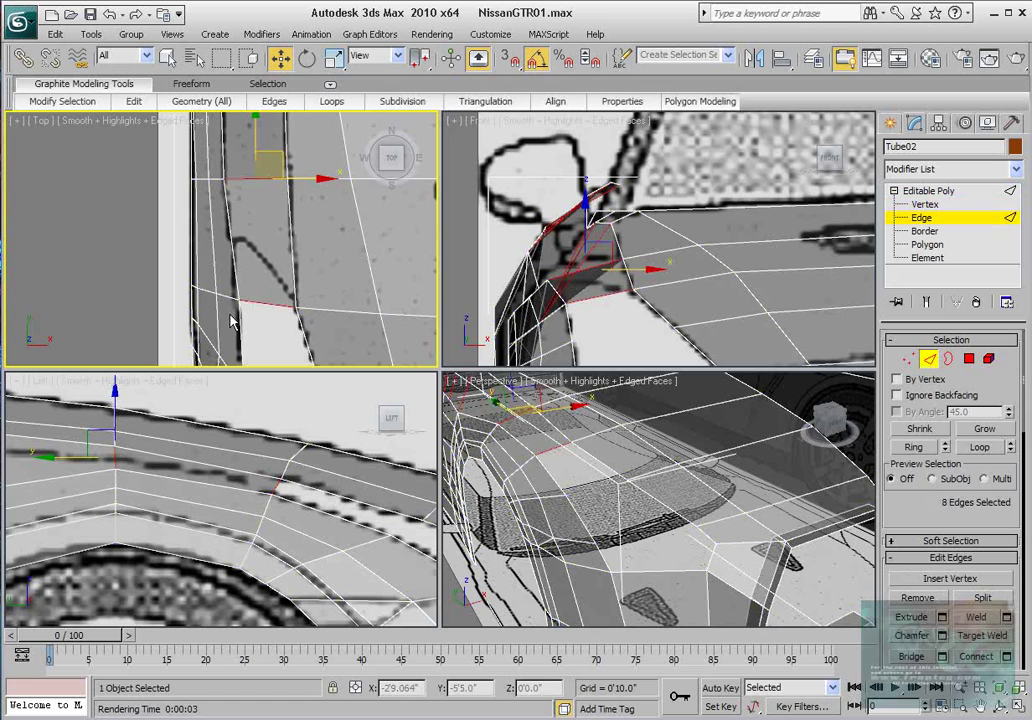
{"action": "scroll", "coordinate": [950, 615], "scroll_direction": "down", "scroll_amount": 2}
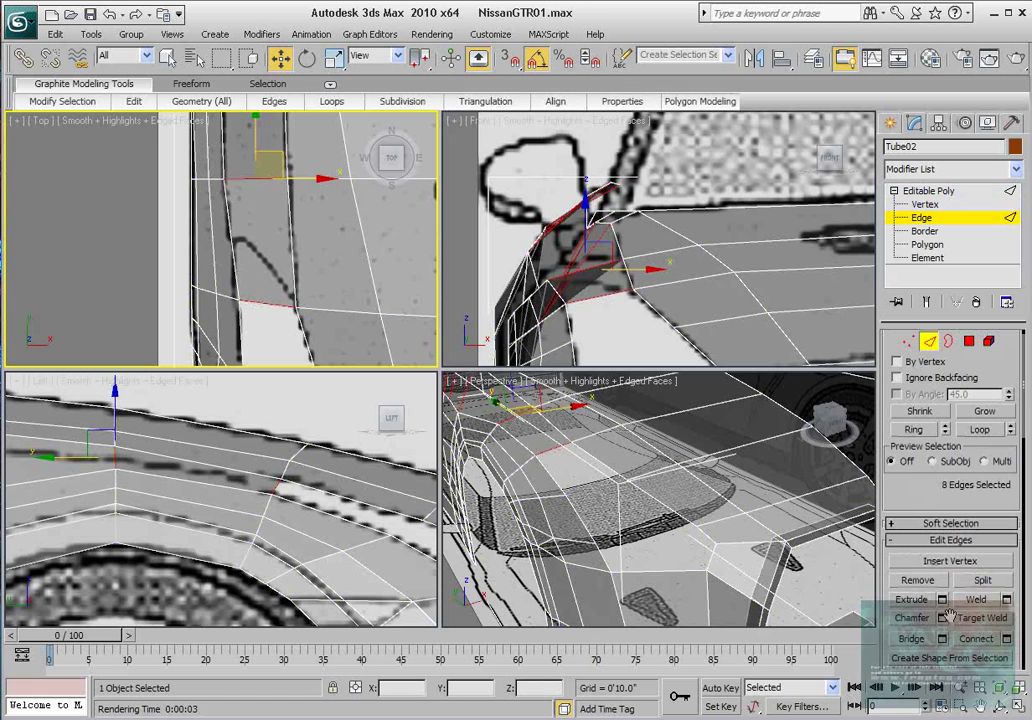
{"action": "left_click_drag", "start_coordinate": [917, 495], "coordinate": [917, 470]}
{"action": "left_click", "coordinate": [917, 406]}
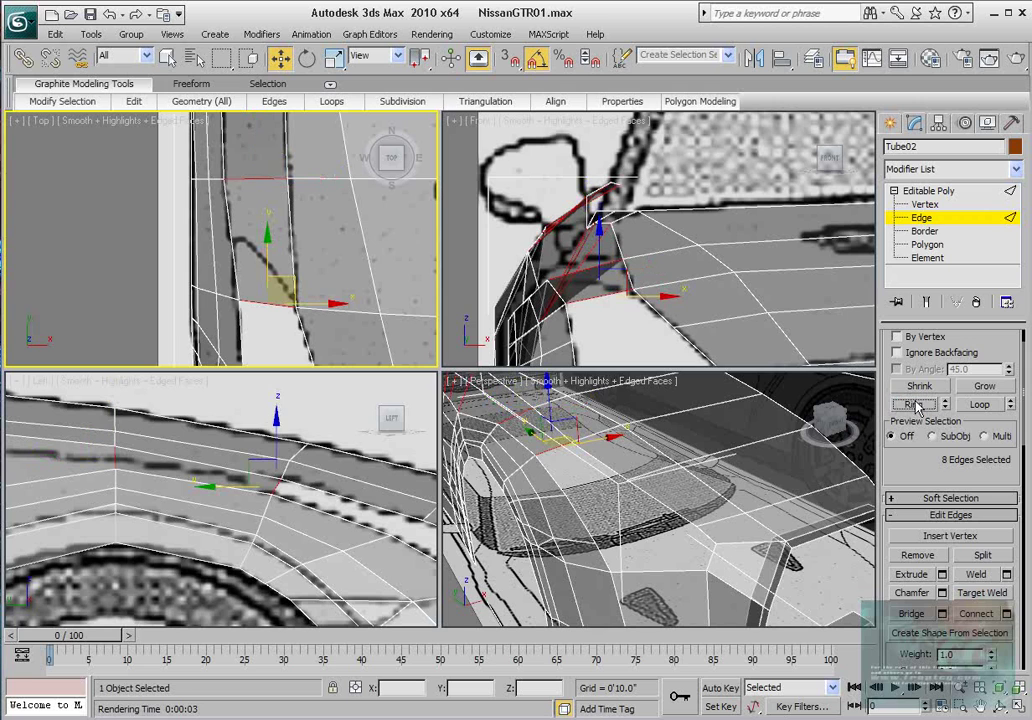
{"action": "left_click", "coordinate": [1007, 614]}
{"action": "left_click", "coordinate": [508, 339]}
{"action": "left_click", "coordinate": [508, 339]}
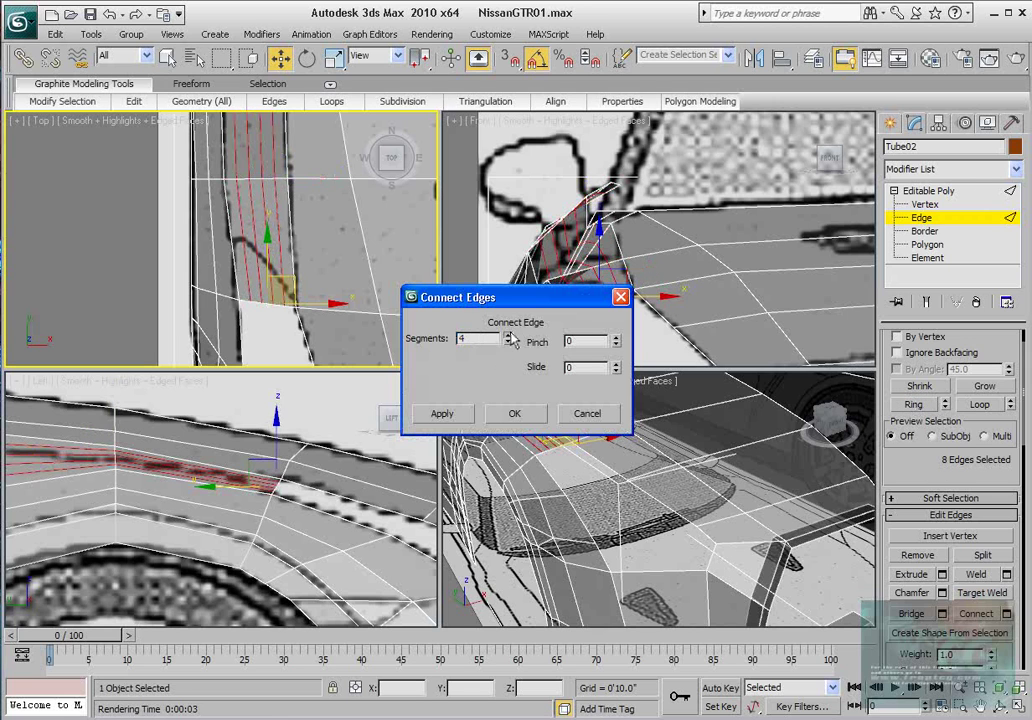
{"action": "left_click", "coordinate": [508, 339]}
{"action": "left_click", "coordinate": [508, 339]}
{"action": "left_click", "coordinate": [508, 343]}
{"action": "left_click", "coordinate": [508, 343]}
{"action": "left_click", "coordinate": [508, 343]}
{"action": "left_click", "coordinate": [508, 343]}
{"action": "left_click", "coordinate": [508, 343]}
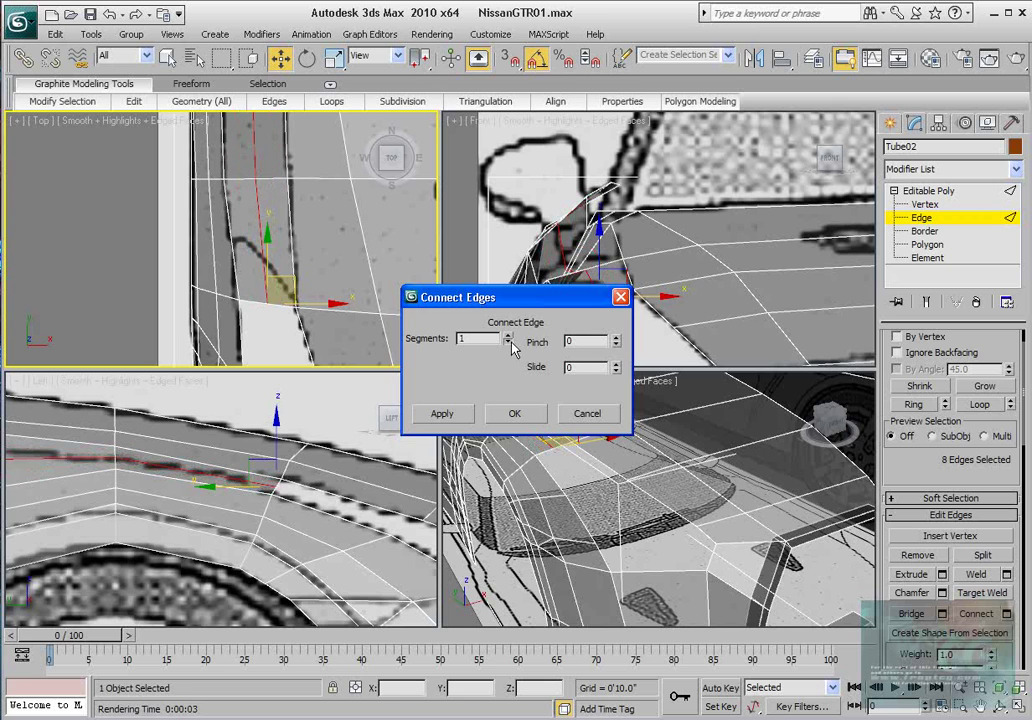
{"action": "left_click", "coordinate": [514, 414]}
- Move the new vertex on the opening's rear edge to about X -2'7.349", Y -4'11.954", and raise it to the headlight outline in the side view
{"action": "left_click", "coordinate": [930, 205]}
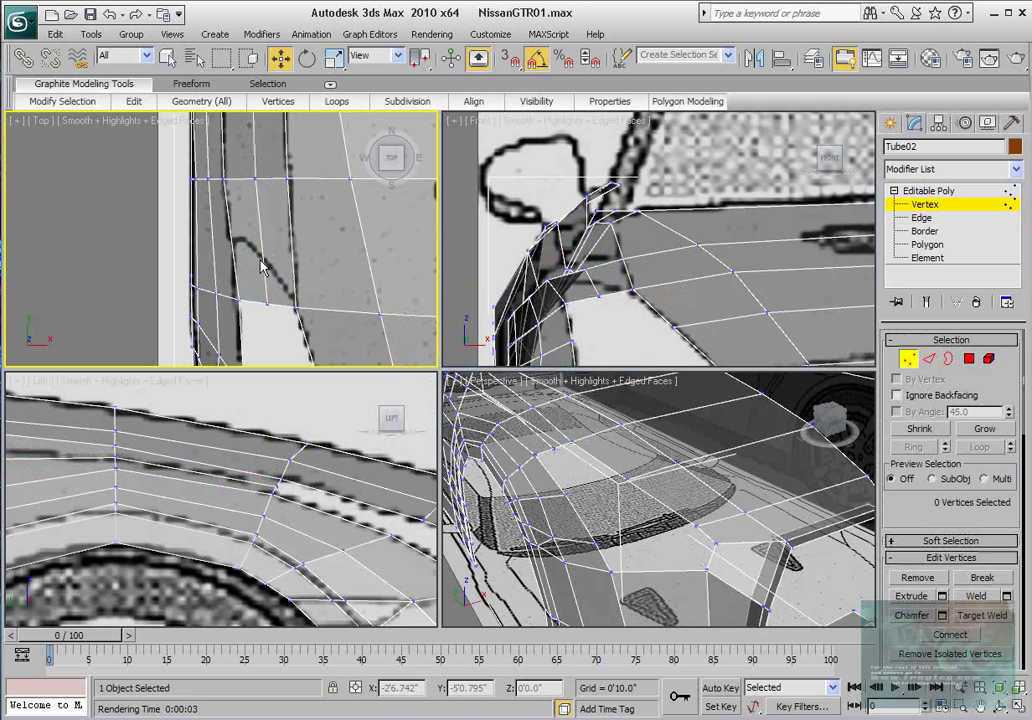
{"action": "left_click", "coordinate": [276, 298]}
{"action": "left_click_drag", "start_coordinate": [277, 236], "coordinate": [269, 220]}
{"action": "middle_click_drag", "start_coordinate": [210, 456], "coordinate": [217, 470]}
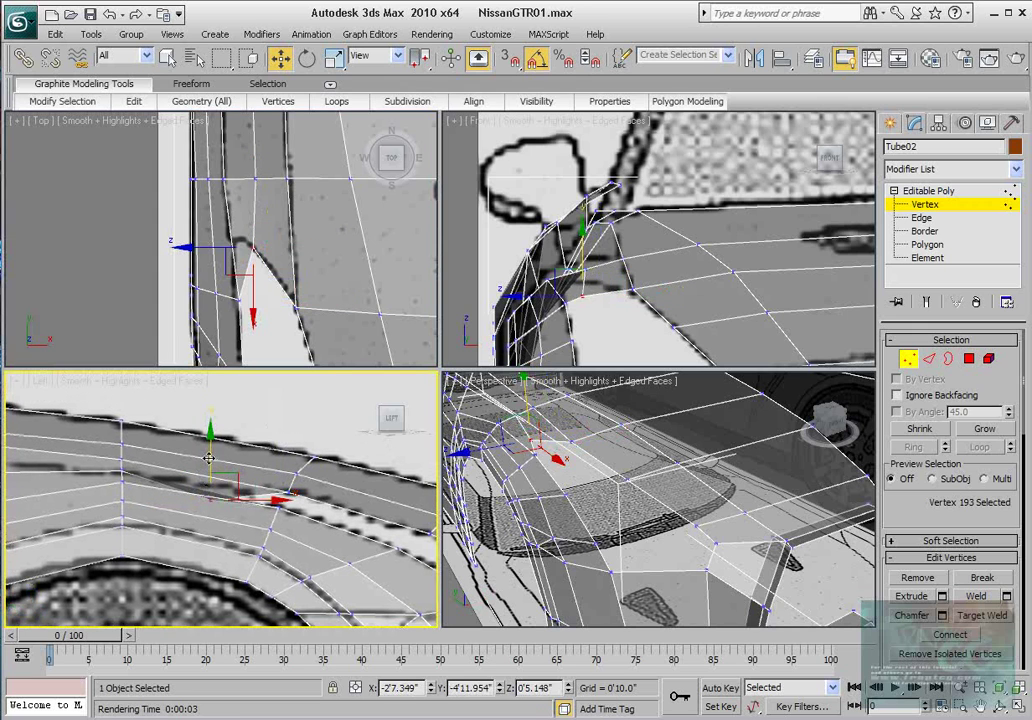
{"action": "left_click_drag", "start_coordinate": [217, 470], "coordinate": [208, 432]}
- Move the headlight opening's outer rear corner vertex back to the headlight tip, and the neighbouring fender vertex to about X -2'10.17", Y -5'0.441"
{"action": "left_click", "coordinate": [238, 299]}
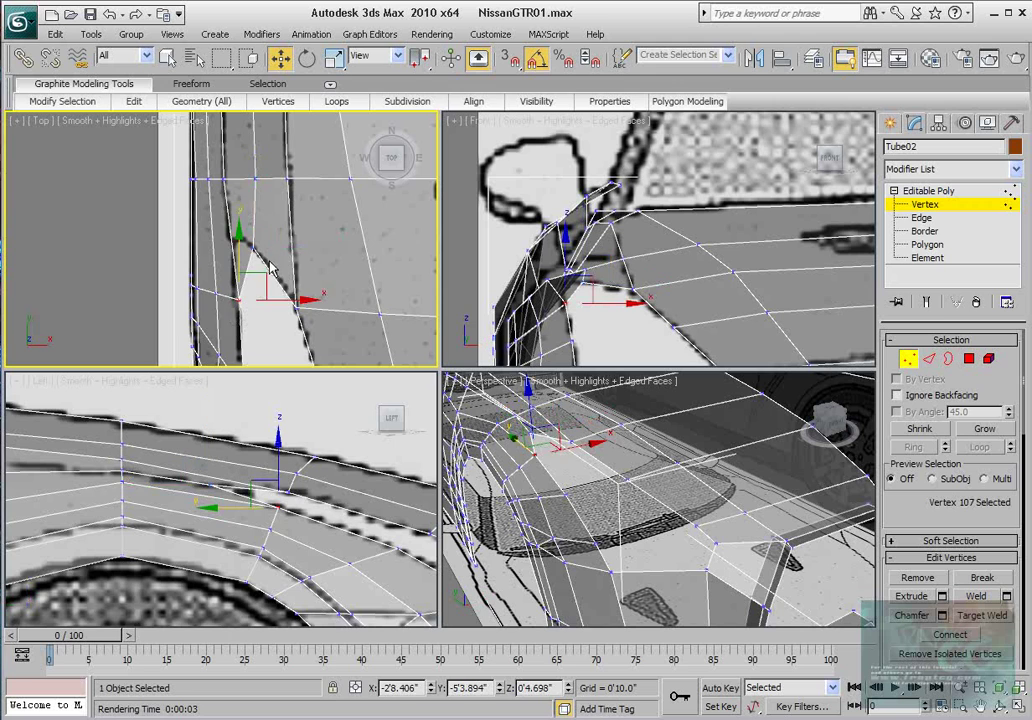
{"action": "left_click_drag", "start_coordinate": [257, 246], "coordinate": [259, 218]}
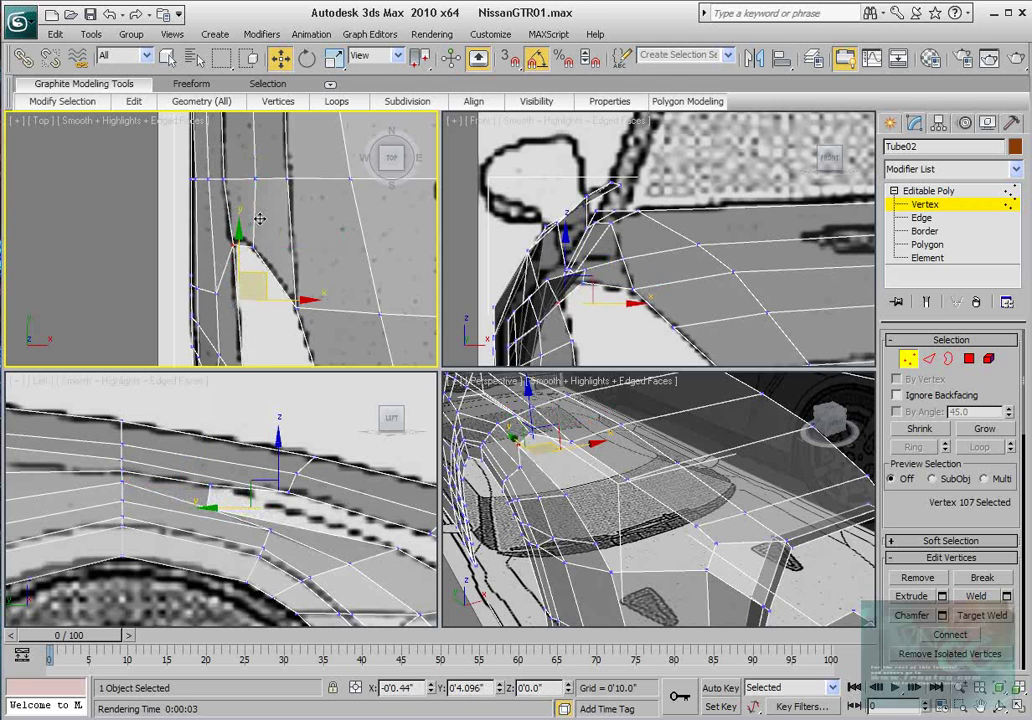
{"action": "left_click", "coordinate": [205, 291]}
{"action": "middle_click_drag", "start_coordinate": [266, 528], "coordinate": [257, 465]}
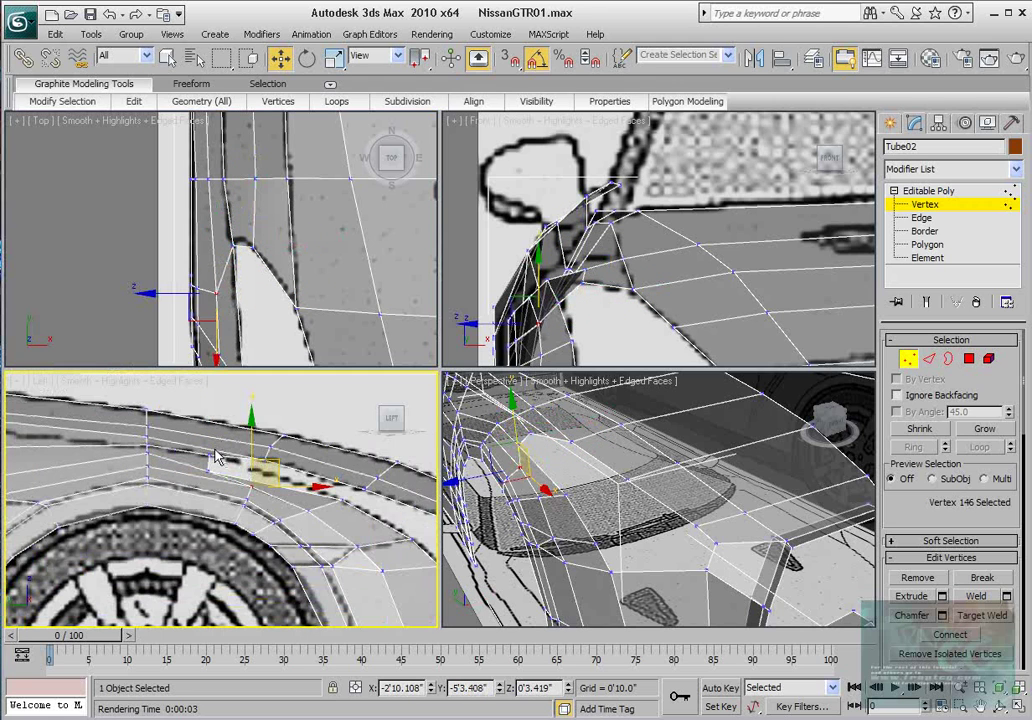
{"action": "middle_click_drag", "start_coordinate": [241, 287], "coordinate": [252, 293]}
{"action": "left_click_drag", "start_coordinate": [248, 277], "coordinate": [247, 238]}
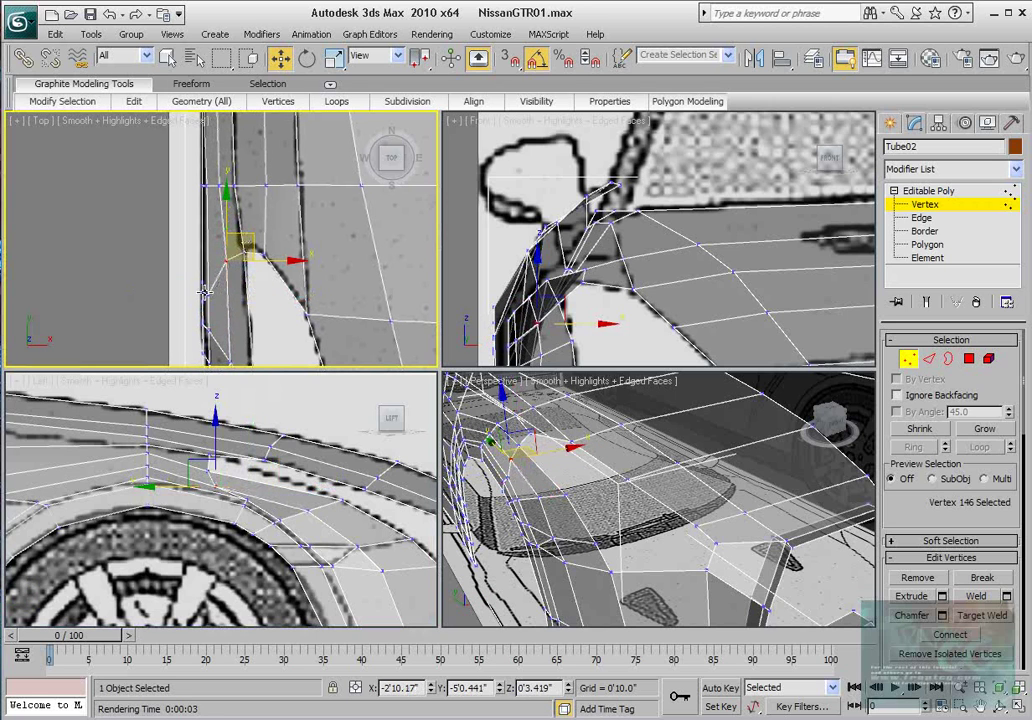
- Move the three fender vertices below the headlight tip rearward in the side view to about X -2'11.841", Y -5'0.299", Z 0'2.477"
{"action": "left_click", "coordinate": [206, 292]}
{"action": "right_click", "coordinate": [228, 520]}
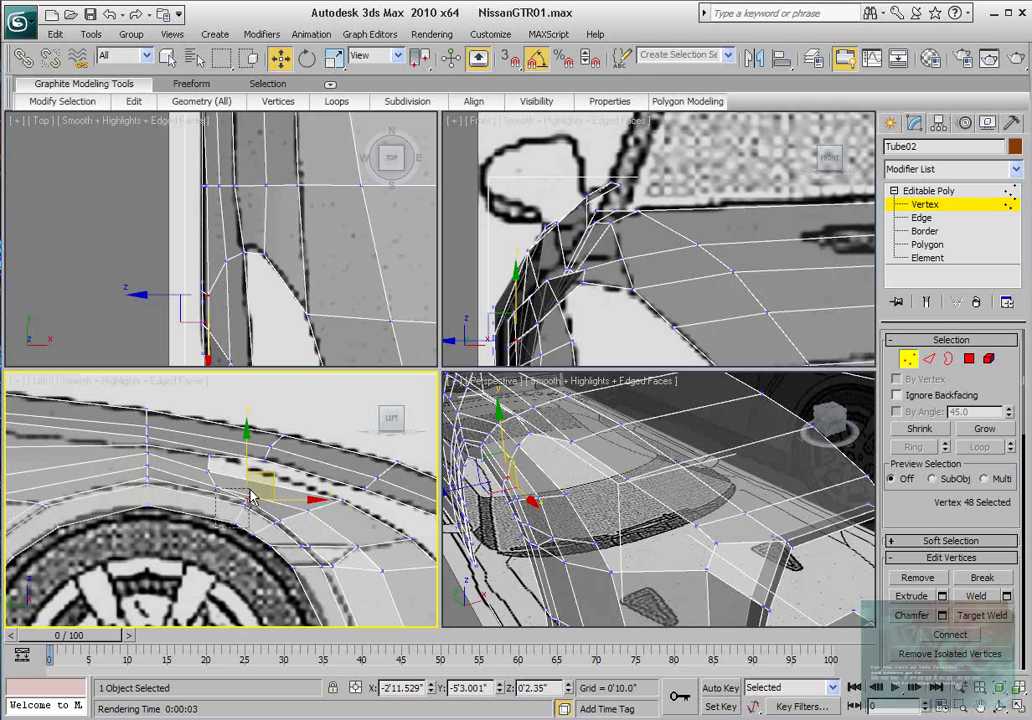
{"action": "left_click_drag", "start_coordinate": [250, 490], "coordinate": [238, 482]}
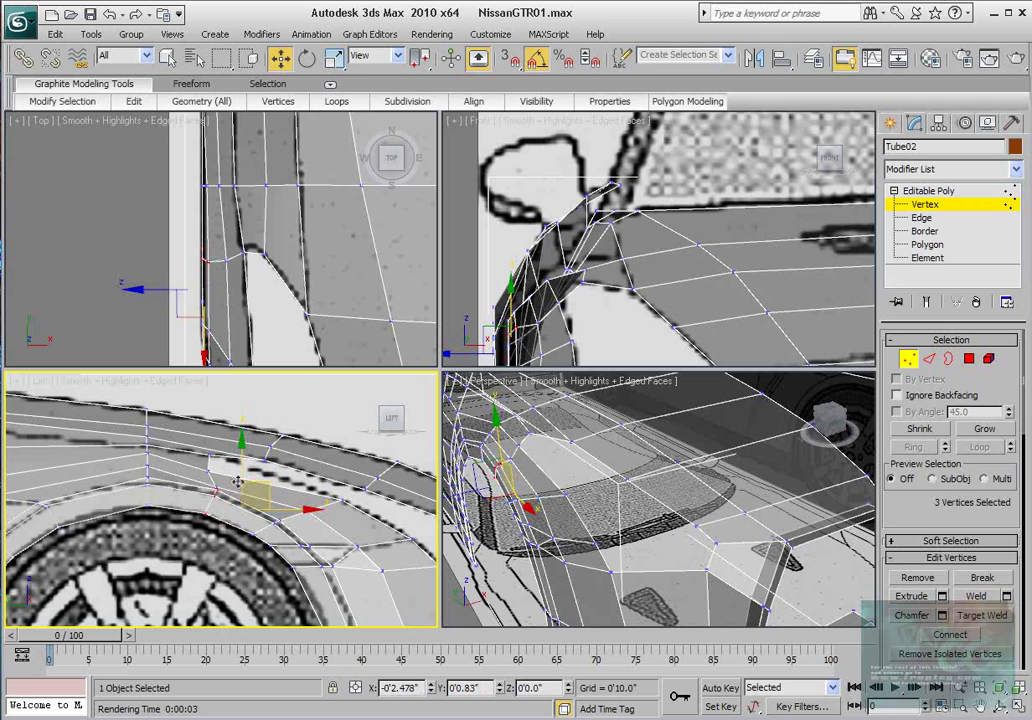
{"action": "scroll", "coordinate": [235, 484], "scroll_direction": "up", "scroll_amount": 3}
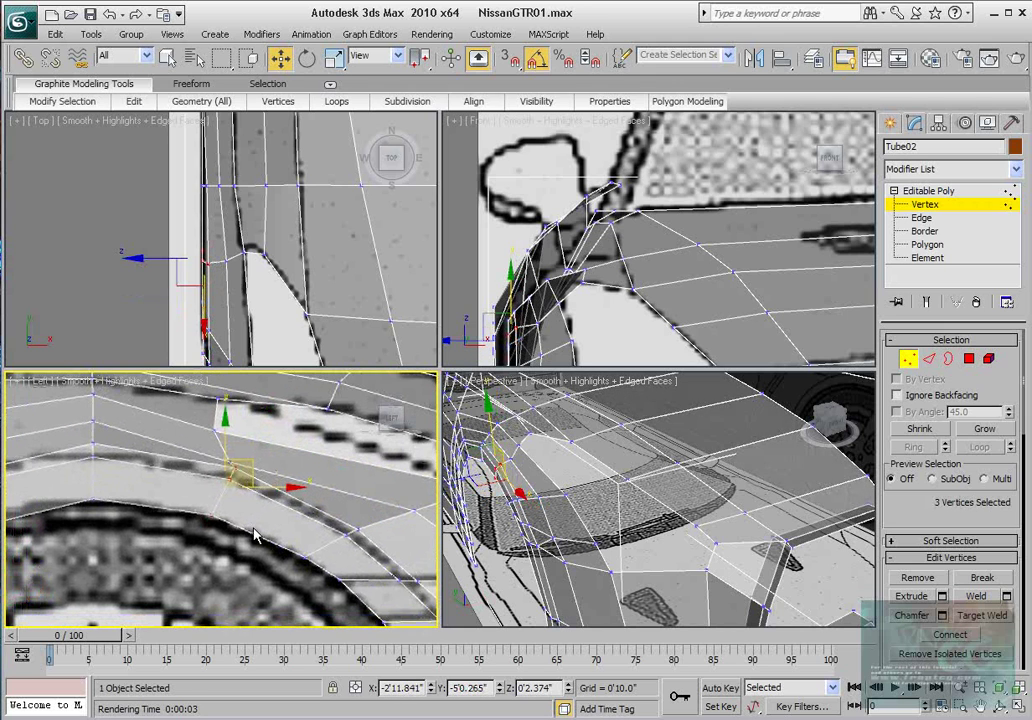
{"action": "middle_click_drag", "start_coordinate": [225, 530], "coordinate": [237, 535]}
{"action": "left_click_drag", "start_coordinate": [261, 470], "coordinate": [262, 468]}
{"action": "scroll", "coordinate": [253, 290], "scroll_direction": "up", "scroll_amount": 2}
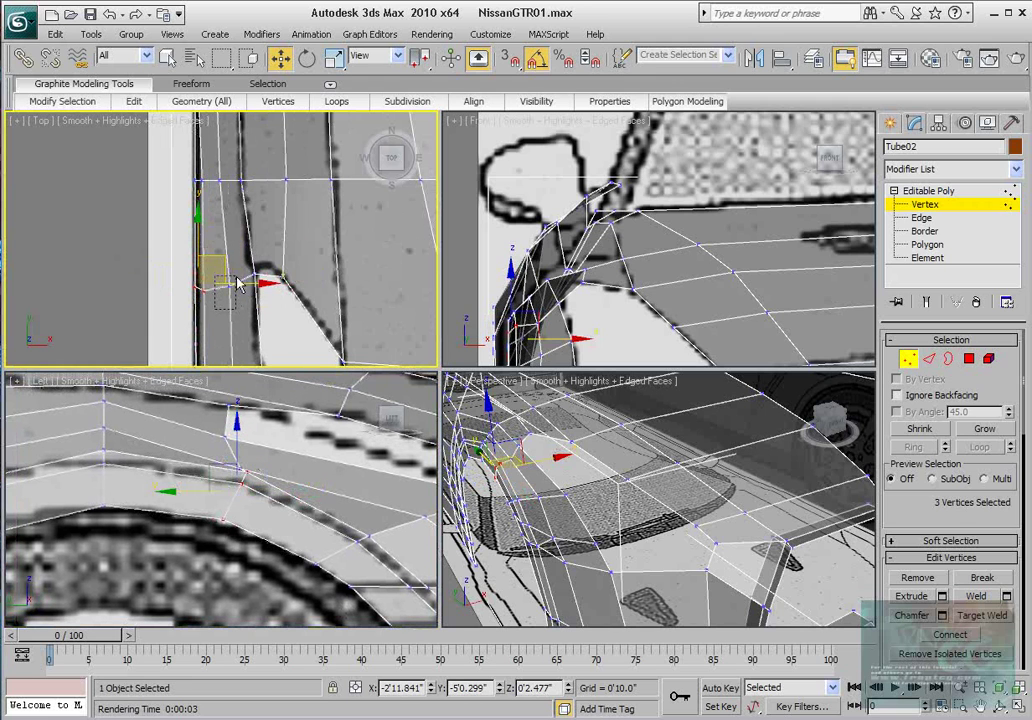
- Align the fender vertices below the headlight tip in a vertical row at about Y -4'11.8", down to the wheel arch edge
{"action": "left_click_drag", "start_coordinate": [240, 285], "coordinate": [240, 283]}
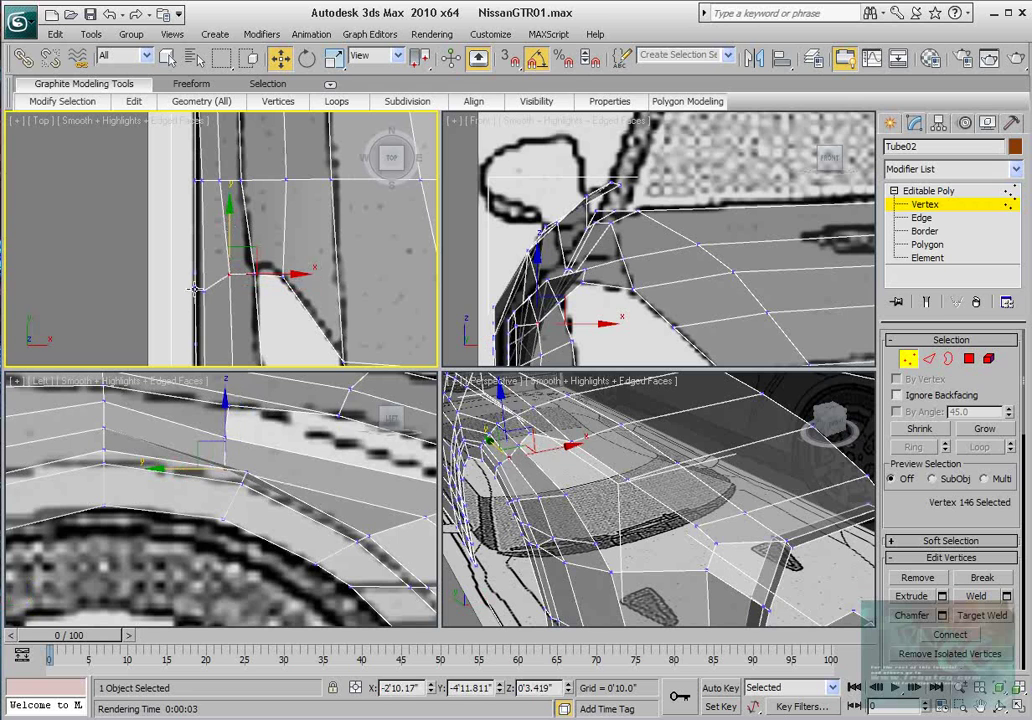
{"action": "left_click", "coordinate": [205, 281]}
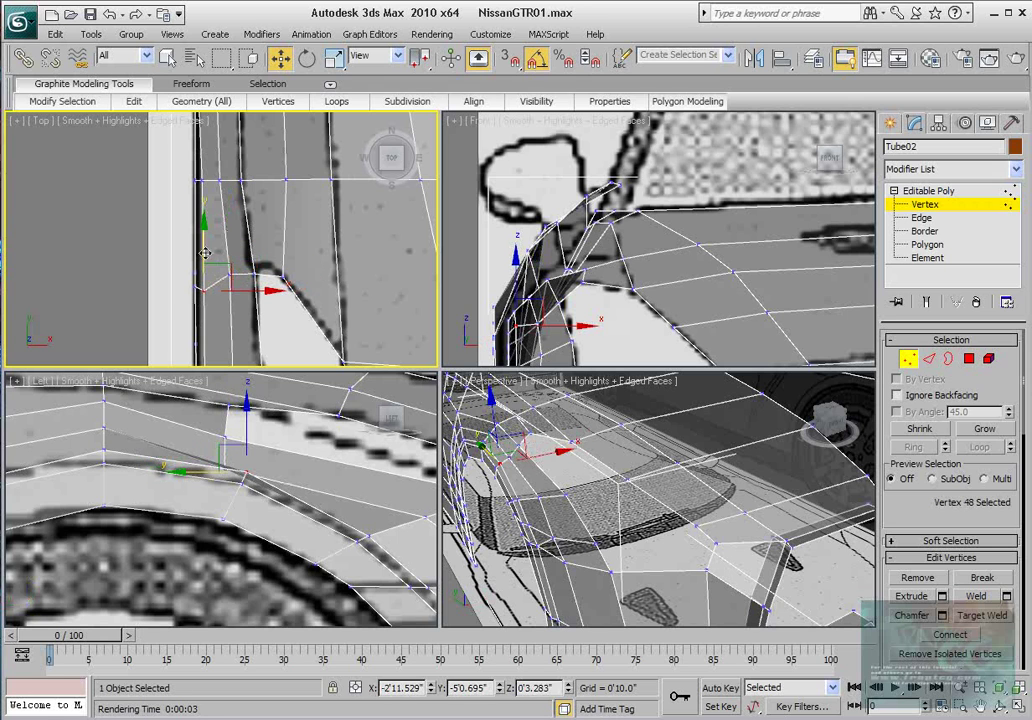
{"action": "left_click", "coordinate": [236, 478]}
{"action": "left_click_drag", "start_coordinate": [271, 481], "coordinate": [226, 420]}
{"action": "left_click", "coordinate": [233, 471]}
{"action": "left_click", "coordinate": [226, 470]}
{"action": "left_click", "coordinate": [232, 473]}
{"action": "left_click", "coordinate": [246, 461]}
{"action": "left_click", "coordinate": [252, 499]}
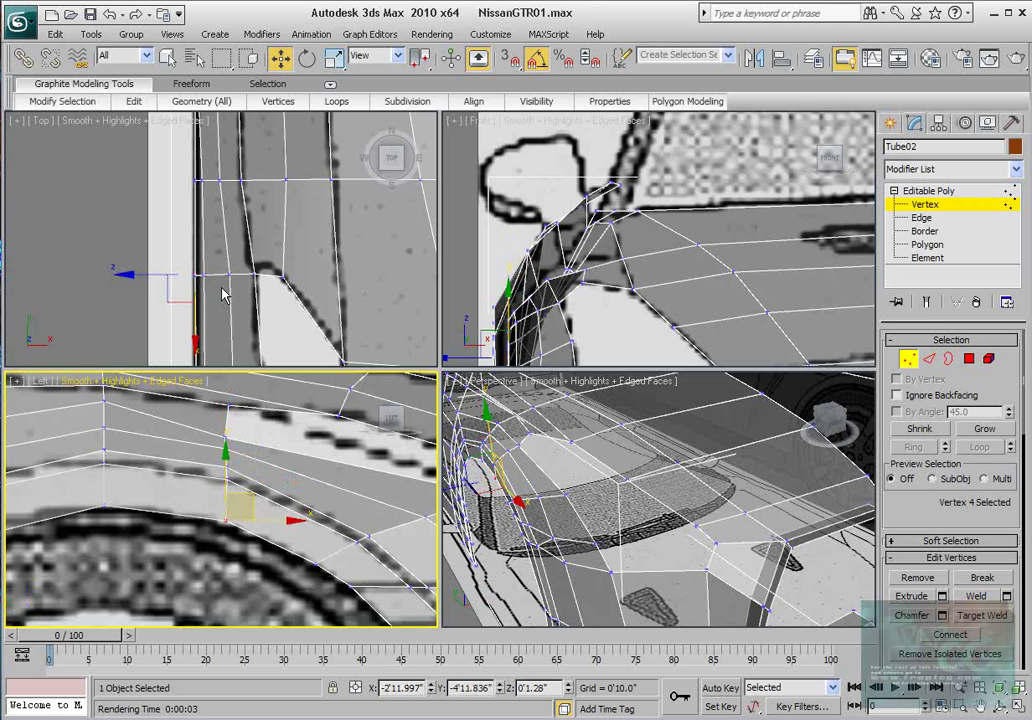
- Move the fender vertex directly behind the headlight tip slightly outward to about X -2'7.441"
{"action": "middle_click_drag", "start_coordinate": [178, 439], "coordinate": [180, 440]}
{"action": "middle_click_drag", "start_coordinate": [592, 478], "coordinate": [618, 500], "text": "alt"}
{"action": "middle_click_drag", "start_coordinate": [349, 255], "coordinate": [322, 265]}
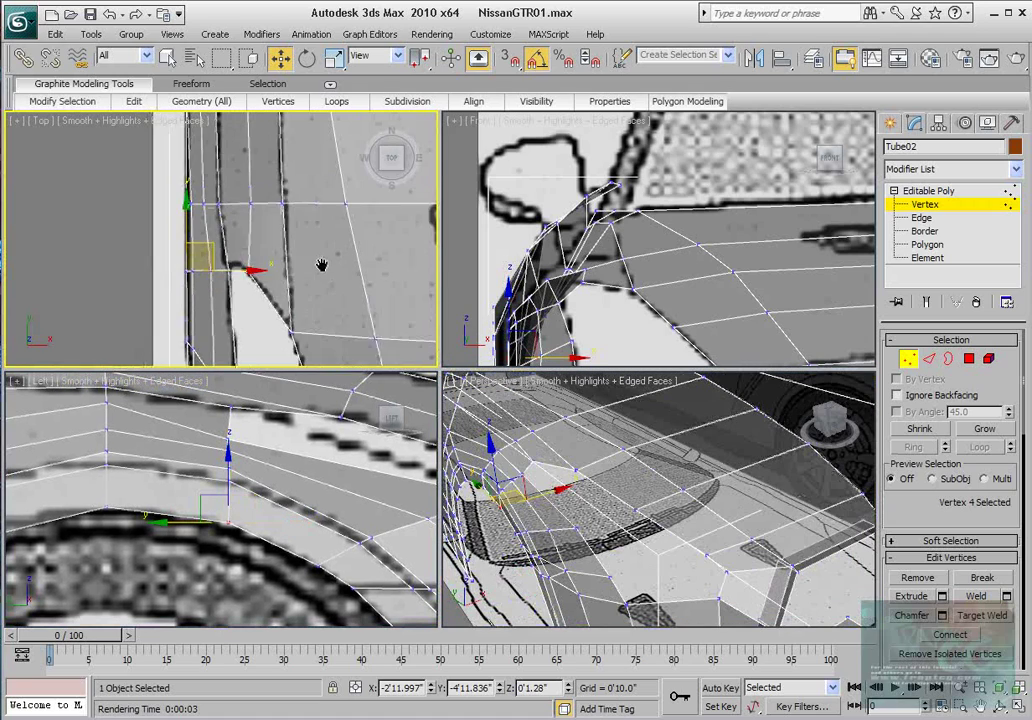
{"action": "scroll", "coordinate": [288, 305], "scroll_direction": "down", "scroll_amount": 3}
{"action": "scroll", "coordinate": [212, 196], "scroll_direction": "up", "scroll_amount": 3}
{"action": "left_click", "coordinate": [275, 235]}
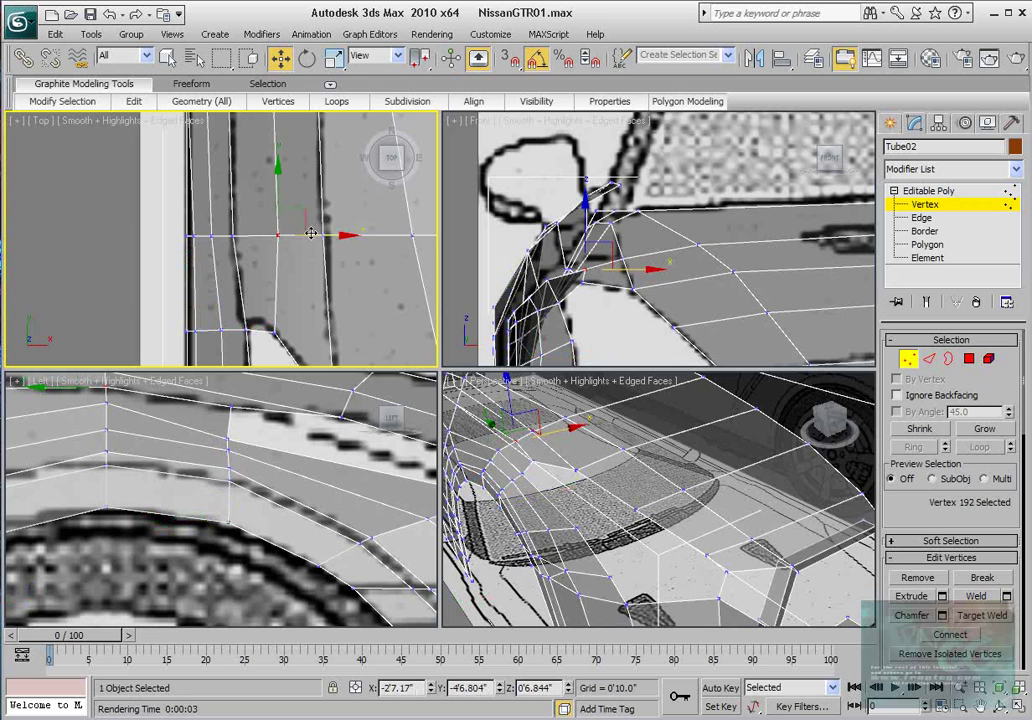
{"action": "left_click_drag", "start_coordinate": [311, 233], "coordinate": [305, 233]}
{"action": "scroll", "coordinate": [325, 242], "scroll_direction": "down", "scroll_amount": 4}
{"action": "middle_click_drag", "start_coordinate": [326, 241], "coordinate": [325, 260]}
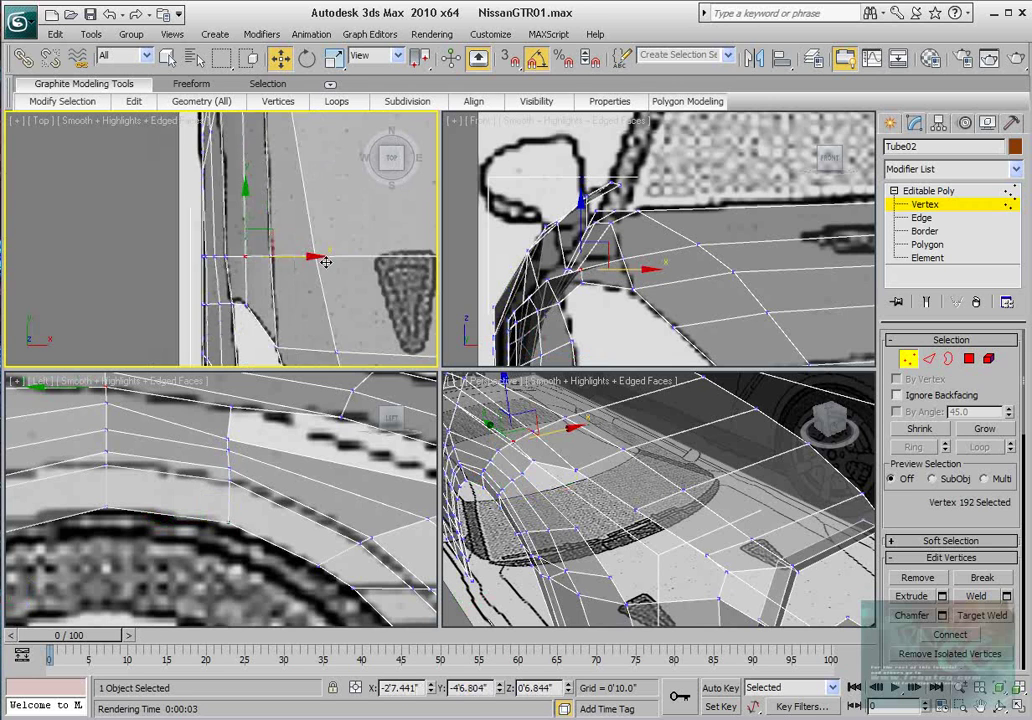
{"action": "scroll", "coordinate": [286, 262], "scroll_direction": "up", "scroll_amount": 2}
- Try lowering the two fender vertices behind the headlight tip in the front view, the outer one to about Z 0'5.605"
{"action": "middle_click_drag", "start_coordinate": [667, 286], "coordinate": [663, 314]}
{"action": "key", "text": "f"}
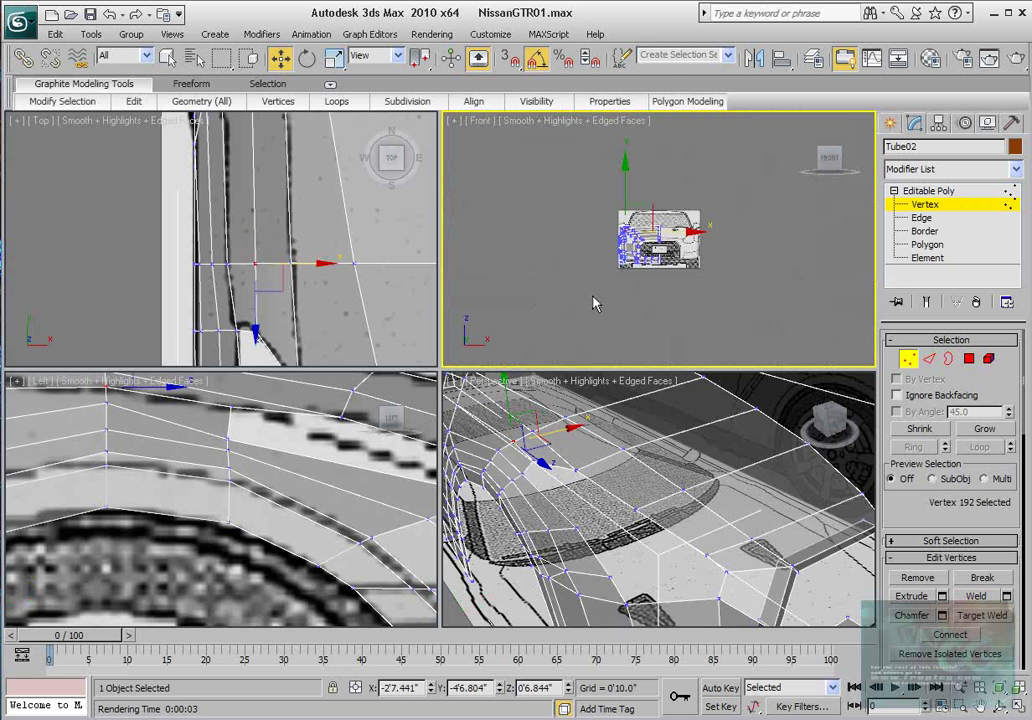
{"action": "scroll", "coordinate": [634, 270], "scroll_direction": "up", "scroll_amount": 10}
{"action": "middle_click_drag", "start_coordinate": [634, 270], "coordinate": [775, 242]}
{"action": "middle_click_drag", "start_coordinate": [632, 244], "coordinate": [732, 216]}
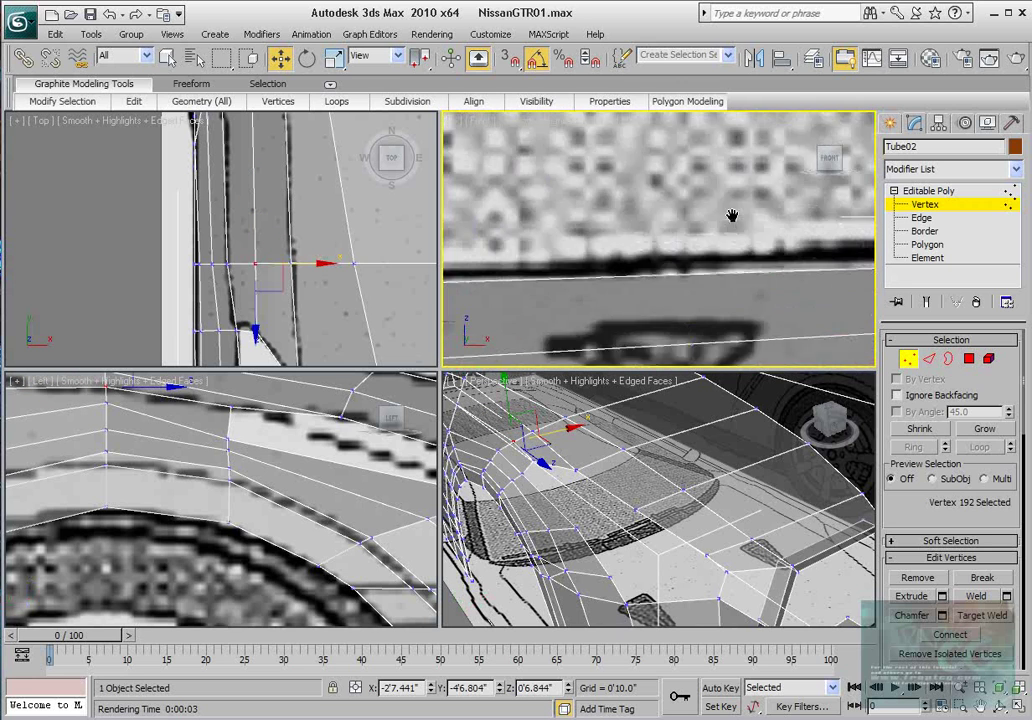
{"action": "middle_click_drag", "start_coordinate": [523, 312], "coordinate": [700, 230]}
{"action": "scroll", "coordinate": [697, 242], "scroll_direction": "down", "scroll_amount": 4}
{"action": "middle_click_drag", "start_coordinate": [576, 288], "coordinate": [621, 248]}
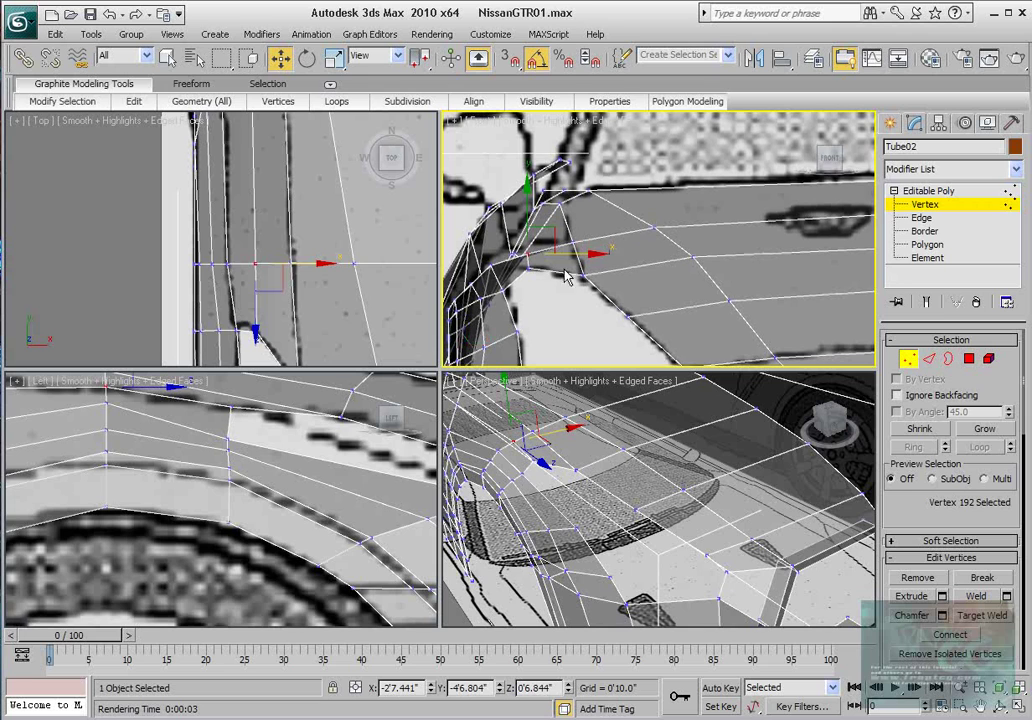
{"action": "left_click", "coordinate": [530, 255]}
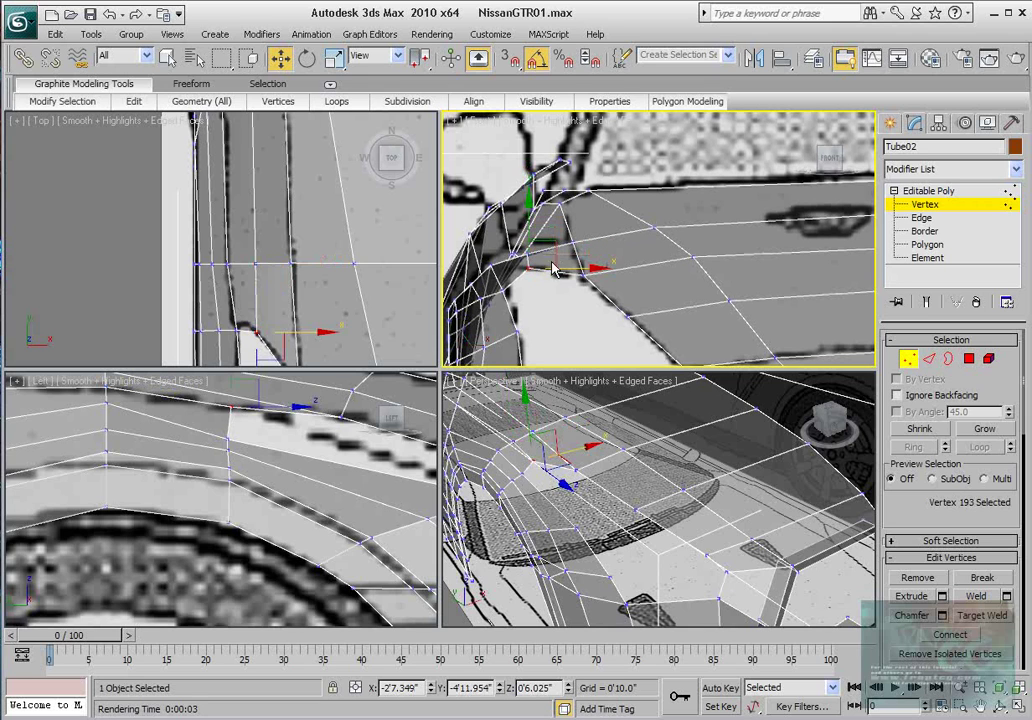
{"action": "left_click", "coordinate": [530, 224]}
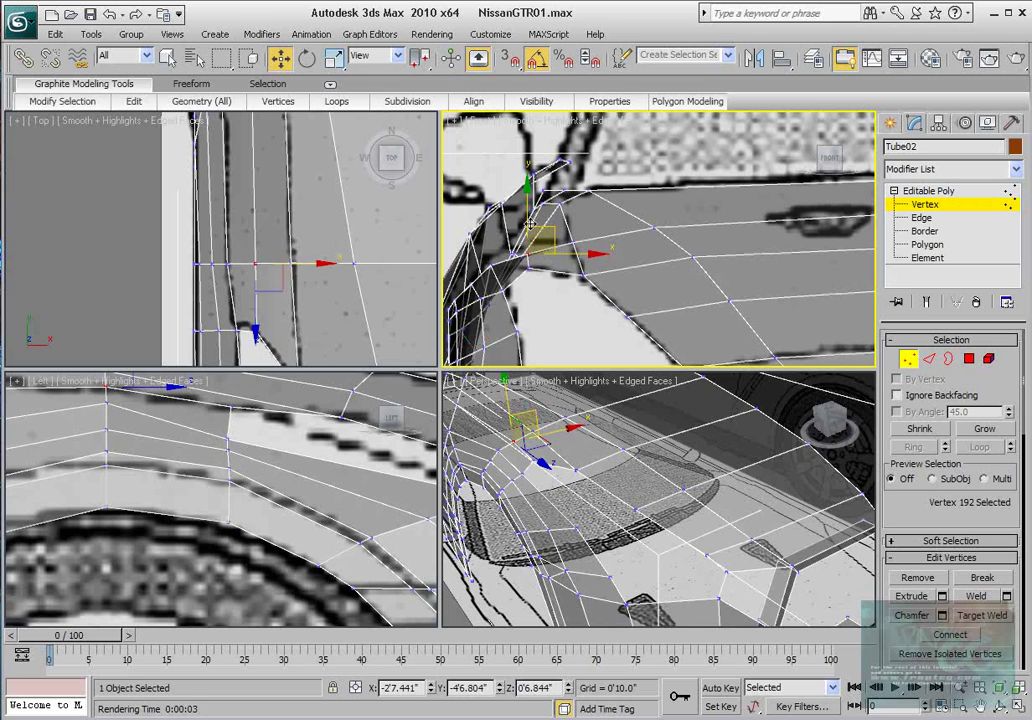
{"action": "left_click_drag", "start_coordinate": [530, 224], "coordinate": [527, 228]}
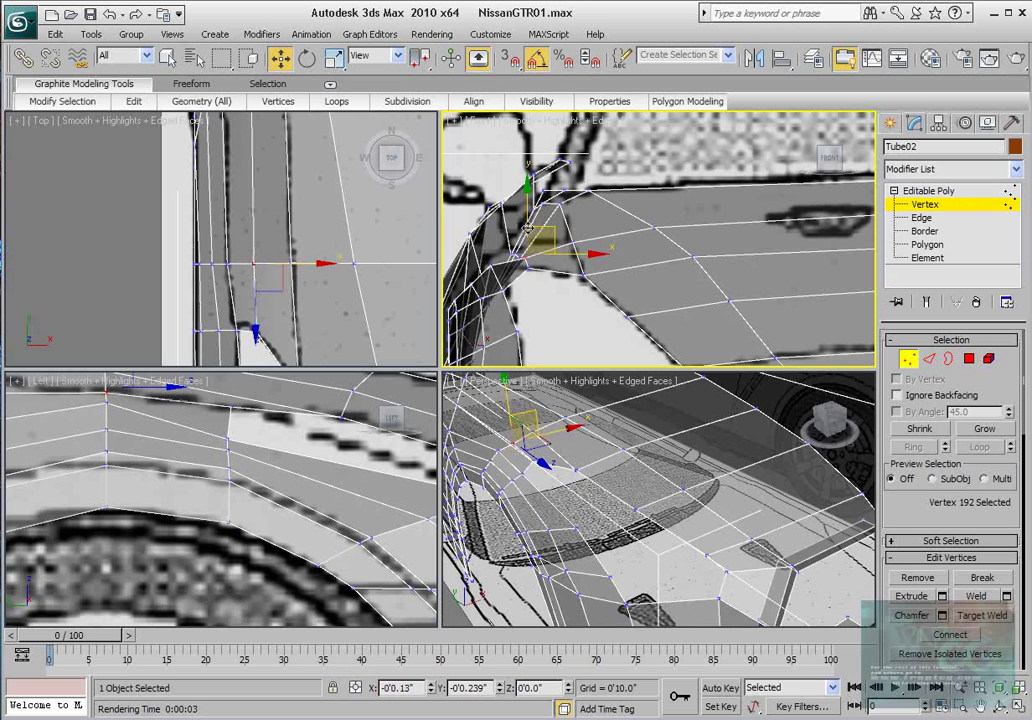
{"action": "left_click", "coordinate": [108, 403]}
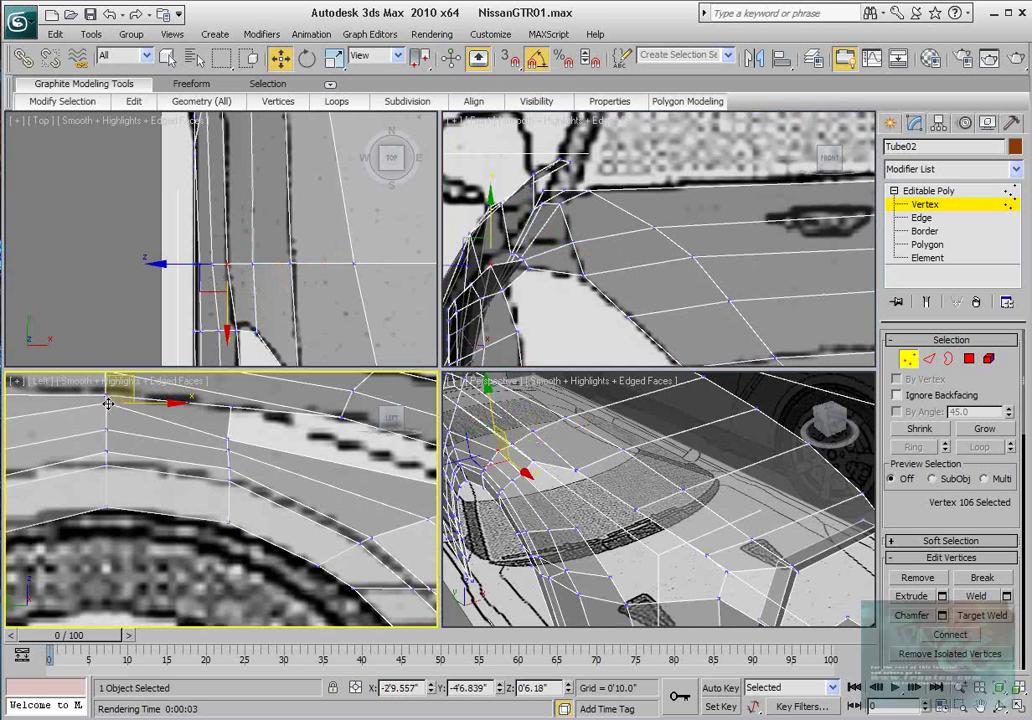
{"action": "middle_click_drag", "start_coordinate": [496, 238], "coordinate": [500, 245]}
{"action": "left_click_drag", "start_coordinate": [489, 222], "coordinate": [490, 232]}
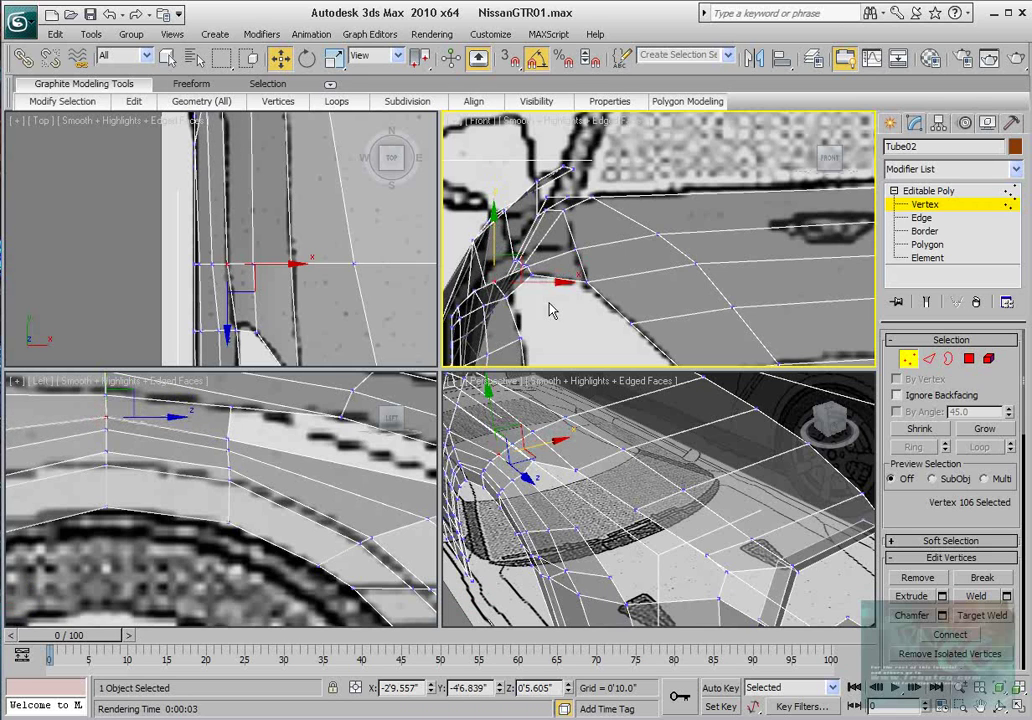
- Undo the moves of the two fender vertices behind the headlight tip
{"action": "key", "text": "ctrl+z"}
{"action": "key", "text": "ctrl+z"}
{"action": "key", "text": "ctrl+z"}
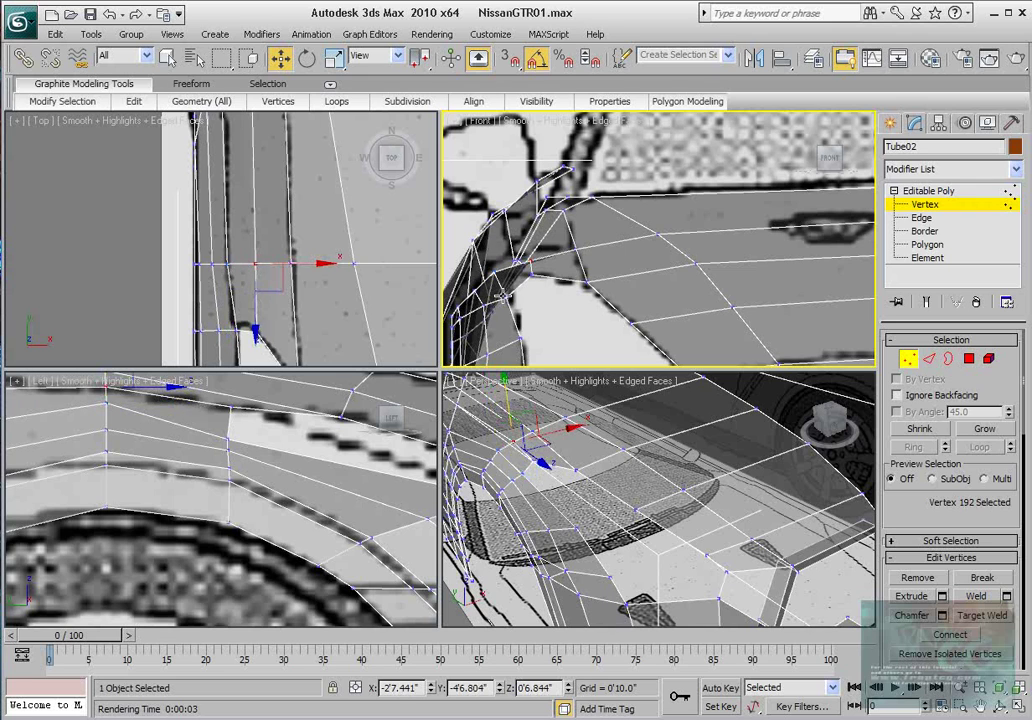
- Raise the fender vertex just below the headlight tip and shift it outward to about X -2'10.393", Y -4'11.768", Z 0'4.819"
{"action": "left_click", "coordinate": [513, 260]}
{"action": "left_click_drag", "start_coordinate": [508, 256], "coordinate": [508, 248]}
{"action": "middle_click_drag", "start_coordinate": [295, 507], "coordinate": [246, 503]}
{"action": "scroll", "coordinate": [246, 503], "scroll_direction": "down", "scroll_amount": 2}
{"action": "scroll", "coordinate": [244, 500], "scroll_direction": "up", "scroll_amount": 1}
{"action": "mouse_move", "coordinate": [206, 430]}
{"action": "left_mouse_down"}
{"action": "mouse_move", "coordinate": [212, 411]}
{"action": "mouse_move", "coordinate": [202, 445]}
{"action": "mouse_move", "coordinate": [188, 426]}
{"action": "left_mouse_up"}
{"action": "left_click", "coordinate": [186, 463]}
{"action": "scroll", "coordinate": [545, 292], "scroll_direction": "up", "scroll_amount": 3}
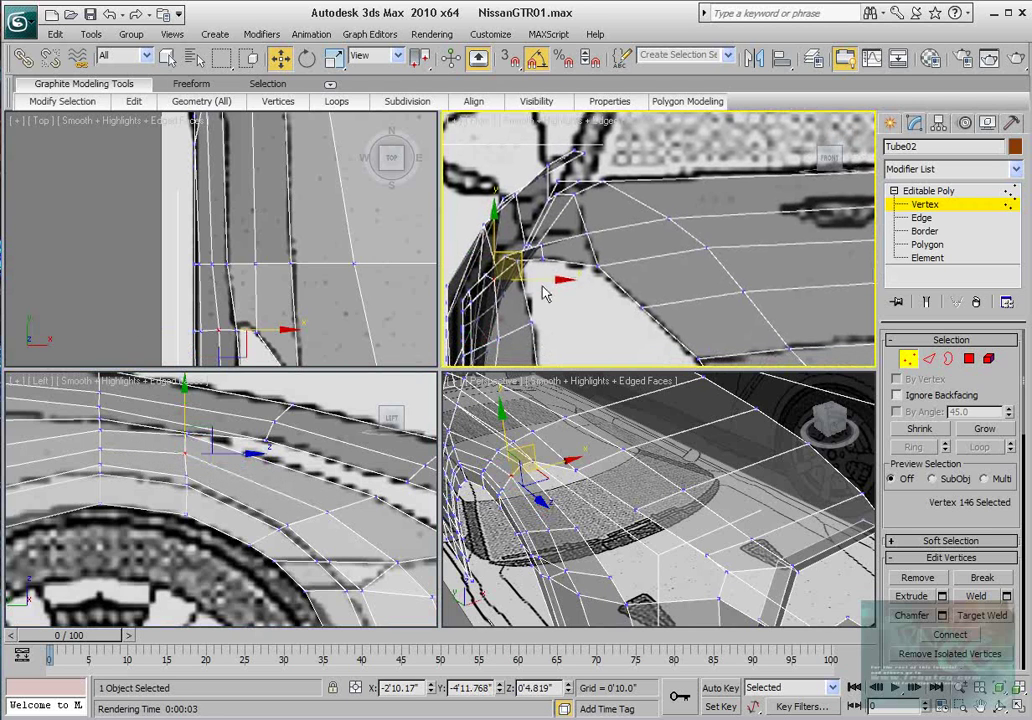
{"action": "left_click_drag", "start_coordinate": [541, 282], "coordinate": [537, 281]}
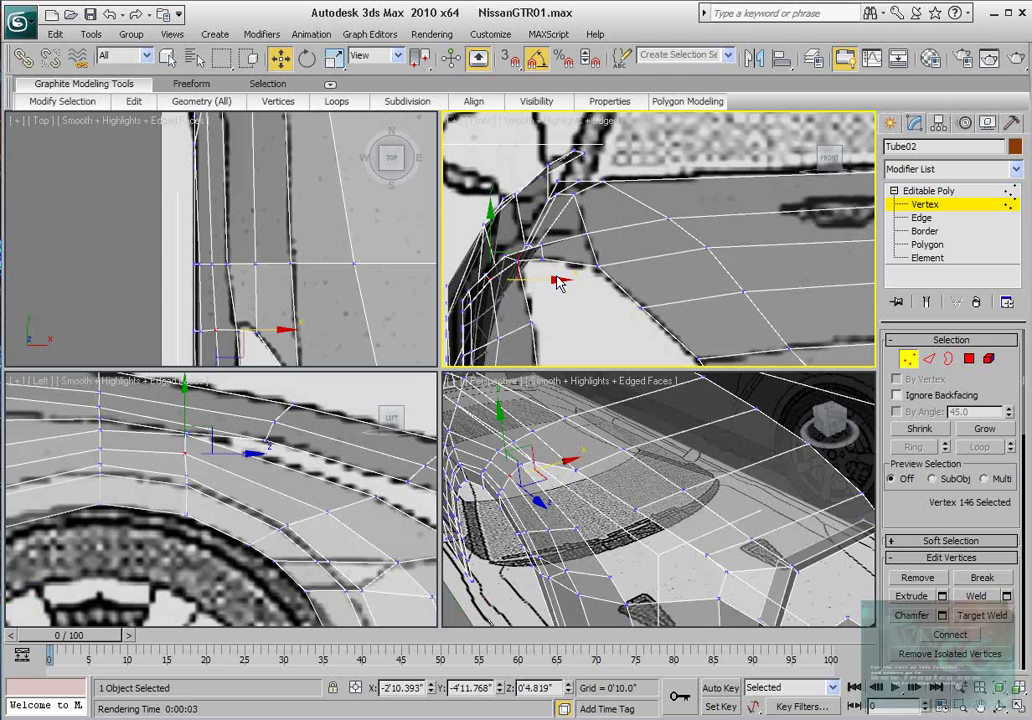
- Adjust the vertices at the headlight opening's rear tip, placing the outer one at about X -2'8.733", Y -4'11.803", Z 0'5.916"
{"action": "scroll", "coordinate": [555, 310], "scroll_direction": "up", "scroll_amount": 1}
{"action": "middle_click_drag", "start_coordinate": [247, 464], "coordinate": [274, 486]}
{"action": "scroll", "coordinate": [274, 486], "scroll_direction": "up", "scroll_amount": 2}
{"action": "left_click", "coordinate": [562, 255]}
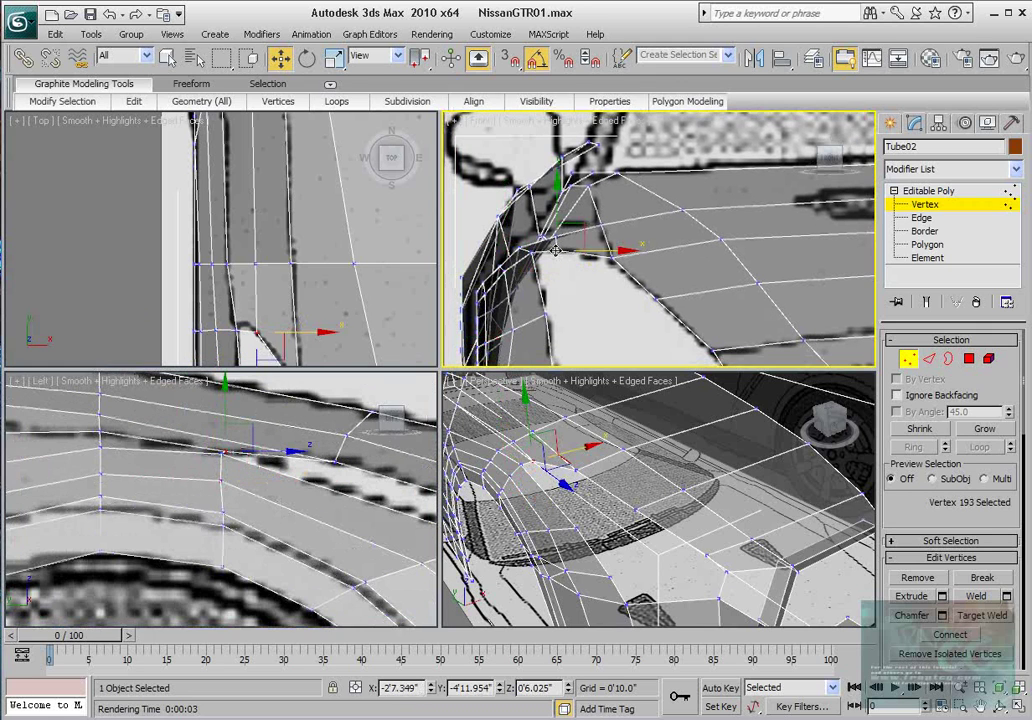
{"action": "left_click_drag", "start_coordinate": [563, 254], "coordinate": [565, 254]}
{"action": "scroll", "coordinate": [350, 252], "scroll_direction": "down", "scroll_amount": 2}
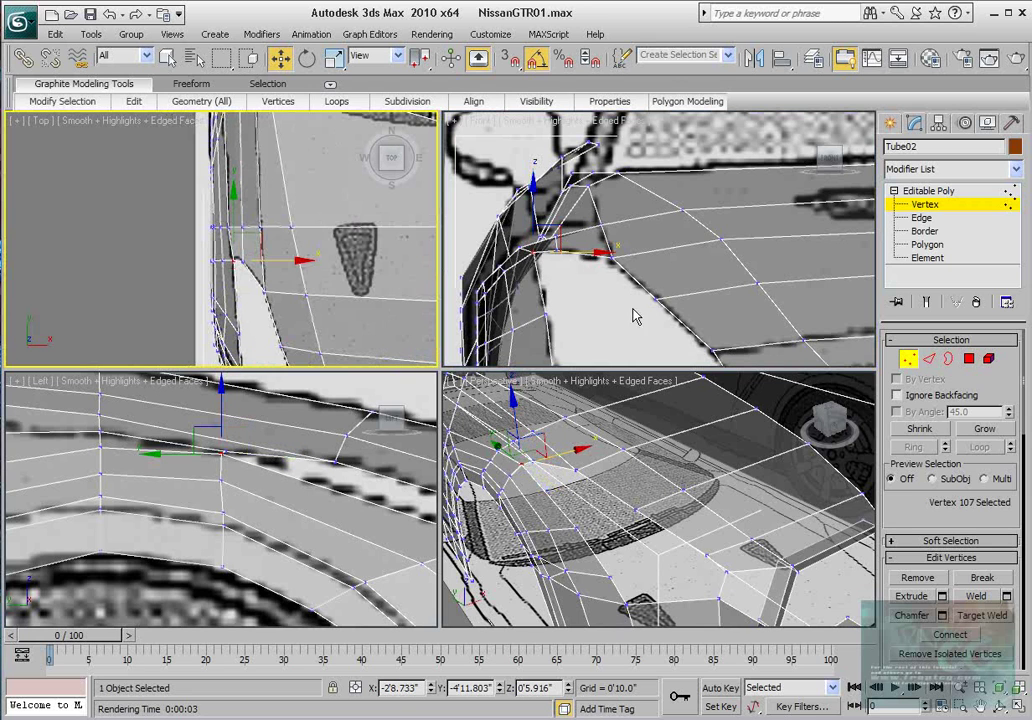
- Cap the border of the headlight opening, return to vertex level, and turn off the mesh's see-through display
{"action": "middle_click_drag", "start_coordinate": [632, 500], "coordinate": [627, 474]}
{"action": "mouse_move", "coordinate": [682, 512]}
{"action": "middle_mouse_down", "text": "alt"}
{"action": "mouse_move", "coordinate": [645, 470]}
{"action": "mouse_move", "coordinate": [762, 510]}
{"action": "mouse_move", "coordinate": [611, 517]}
{"action": "mouse_move", "coordinate": [680, 512]}
{"action": "mouse_move", "coordinate": [707, 558]}
{"action": "mouse_move", "coordinate": [674, 504]}
{"action": "middle_mouse_up", "text": "alt"}
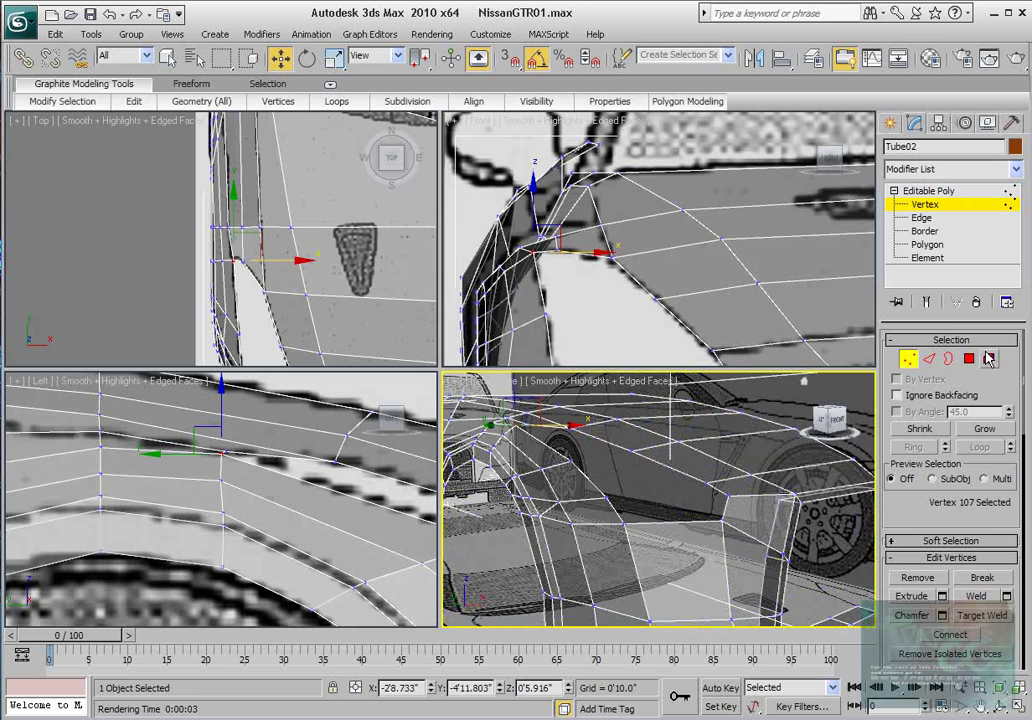
{"action": "left_click", "coordinate": [950, 360]}
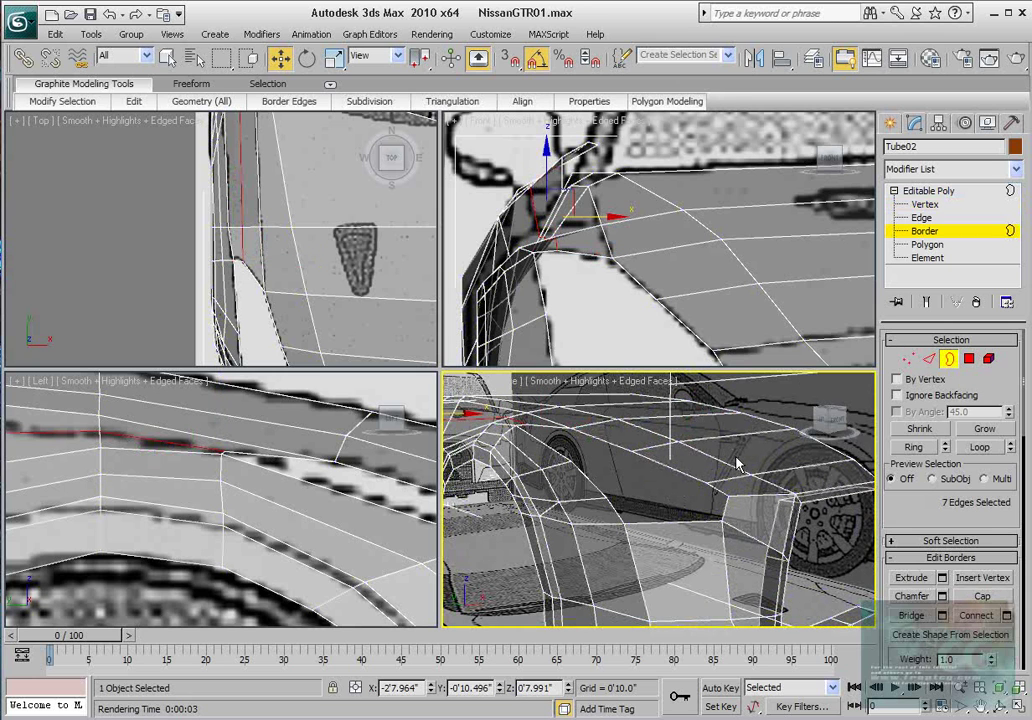
{"action": "left_click", "coordinate": [673, 467]}
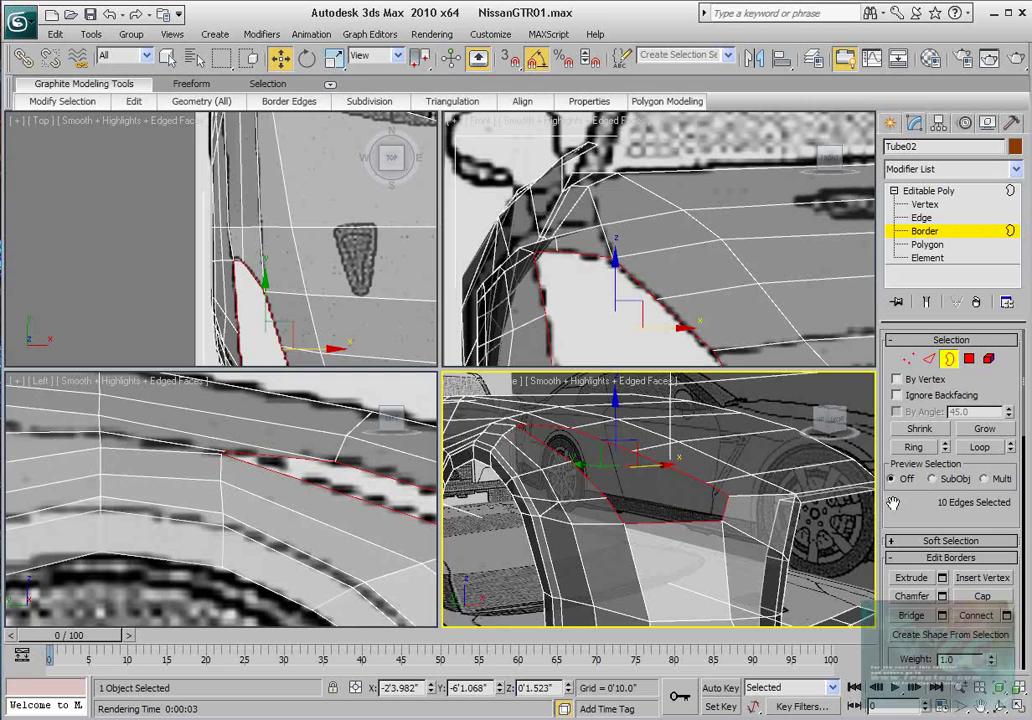
{"action": "left_click_drag", "start_coordinate": [893, 503], "coordinate": [893, 475]}
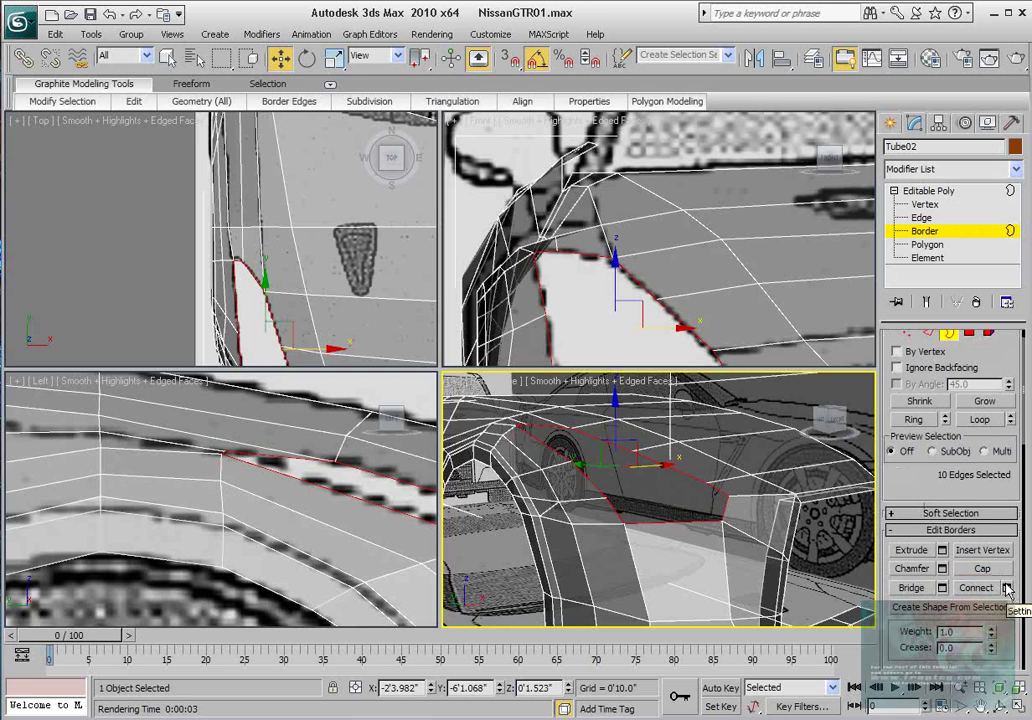
{"action": "left_click", "coordinate": [1004, 570]}
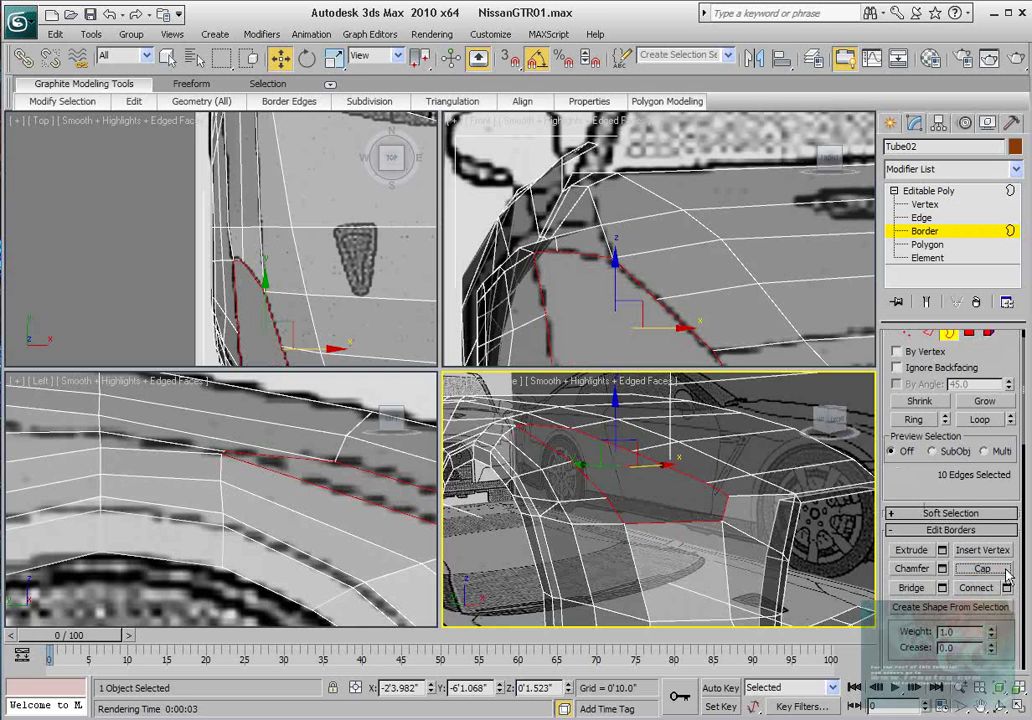
{"action": "left_click", "coordinate": [909, 335]}
{"action": "middle_click_drag", "start_coordinate": [656, 466], "coordinate": [652, 494]}
{"action": "key", "text": "alt+x"}
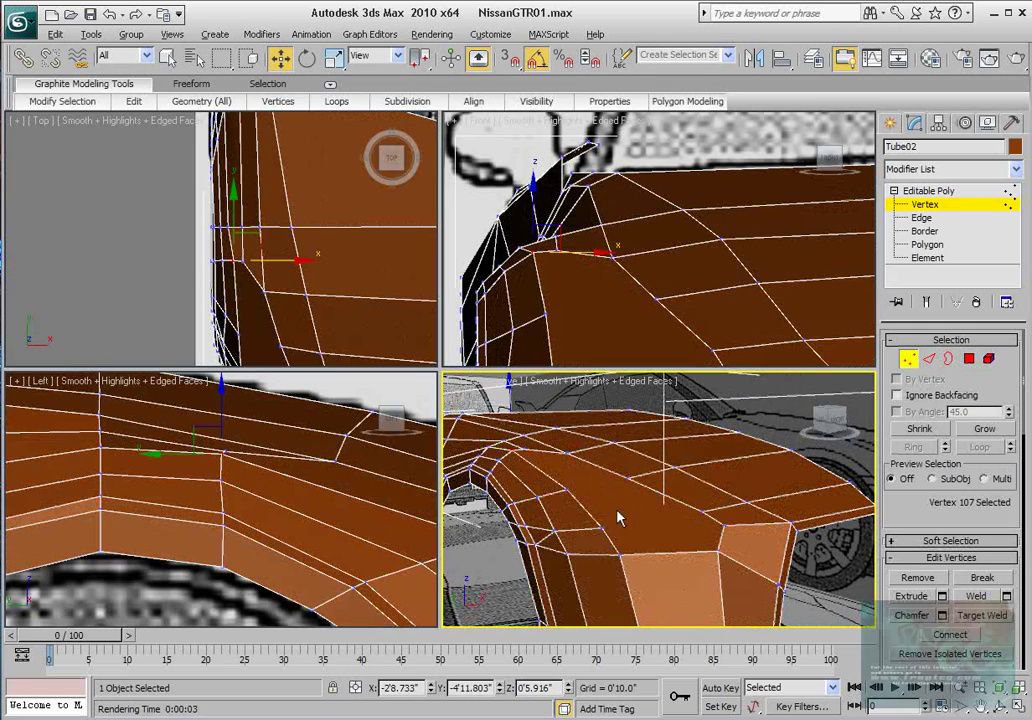
- Connect two pairs of opposite vertices across the capped headlight polygon, from its wheel-arch side to its hood side
{"action": "middle_click_drag", "start_coordinate": [573, 481], "coordinate": [610, 497], "text": "alt"}
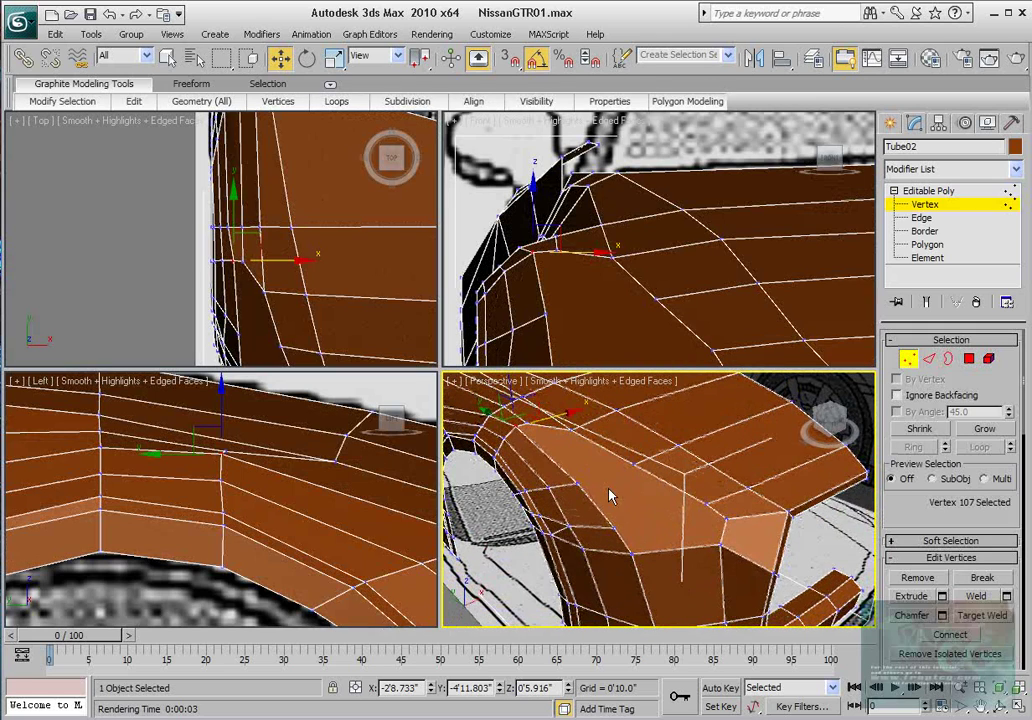
{"action": "left_click", "coordinate": [614, 529]}
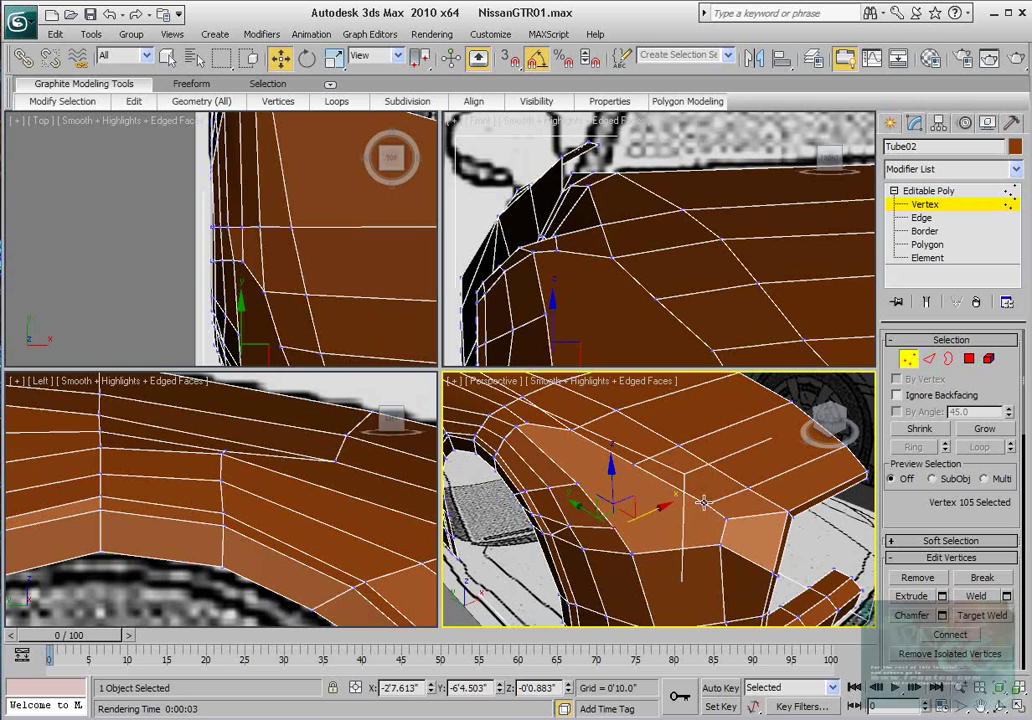
{"action": "middle_click_drag", "start_coordinate": [710, 540], "coordinate": [634, 511], "text": "alt"}
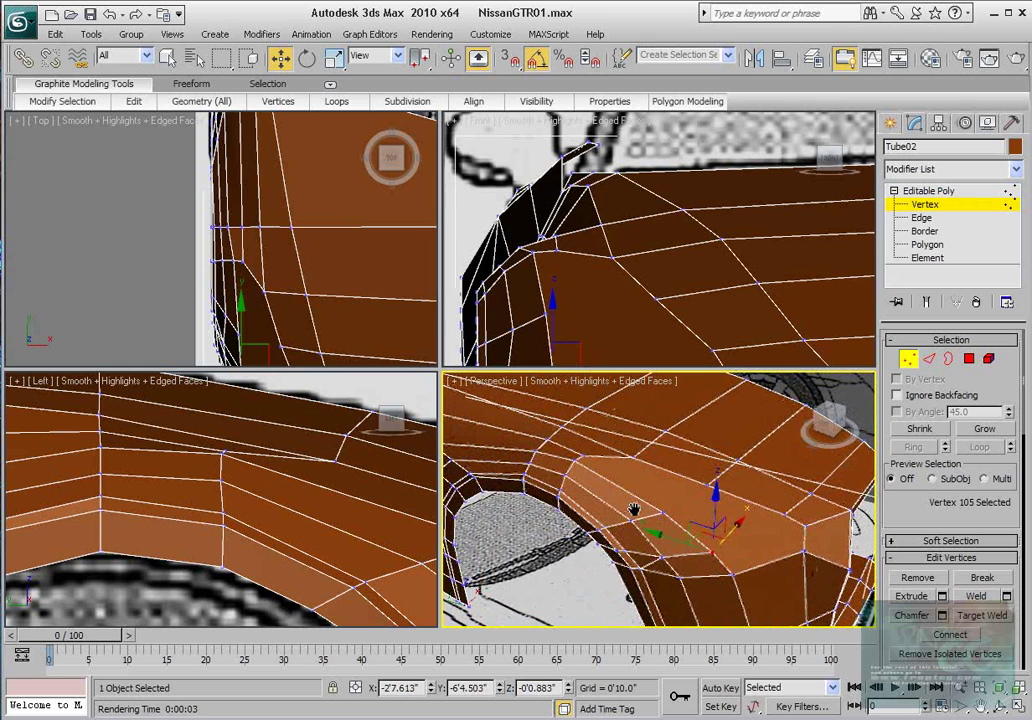
{"action": "left_click", "coordinate": [663, 511]}
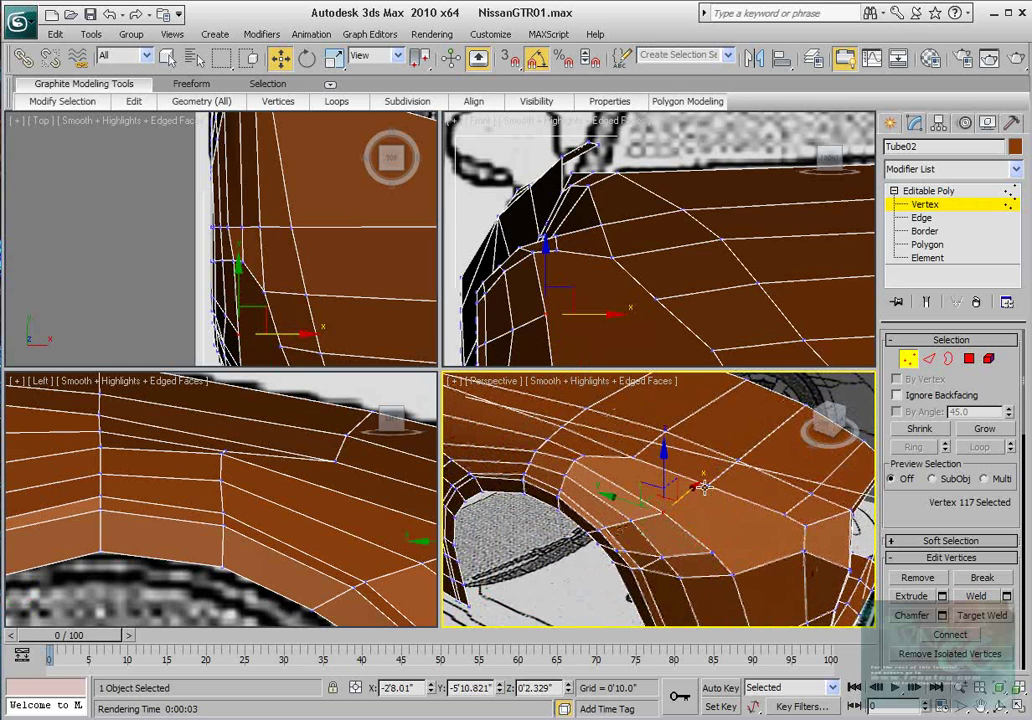
{"action": "left_click", "coordinate": [707, 486], "text": "ctrl"}
{"action": "left_click", "coordinate": [951, 636]}
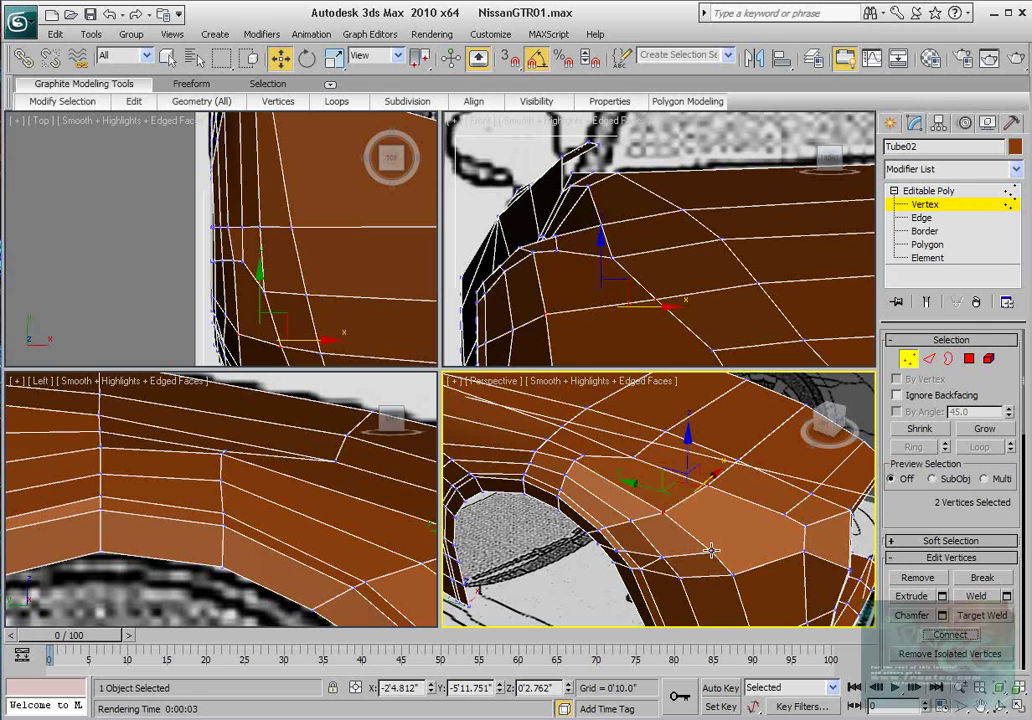
{"action": "left_click", "coordinate": [710, 550]}
{"action": "left_click", "coordinate": [786, 511], "text": "ctrl"}
{"action": "left_click", "coordinate": [951, 636]}
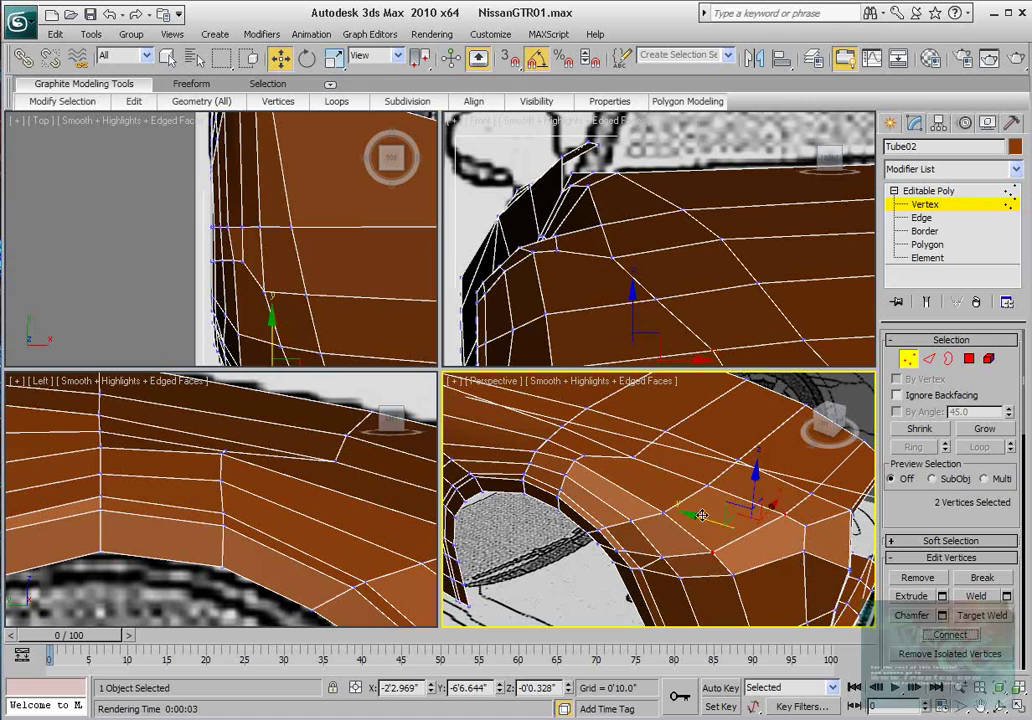
- Cut a lengthwise edge through the capped headlight polygons, starting at the rear tip vertex and crossing the connecting edges
{"action": "left_click", "coordinate": [583, 453]}
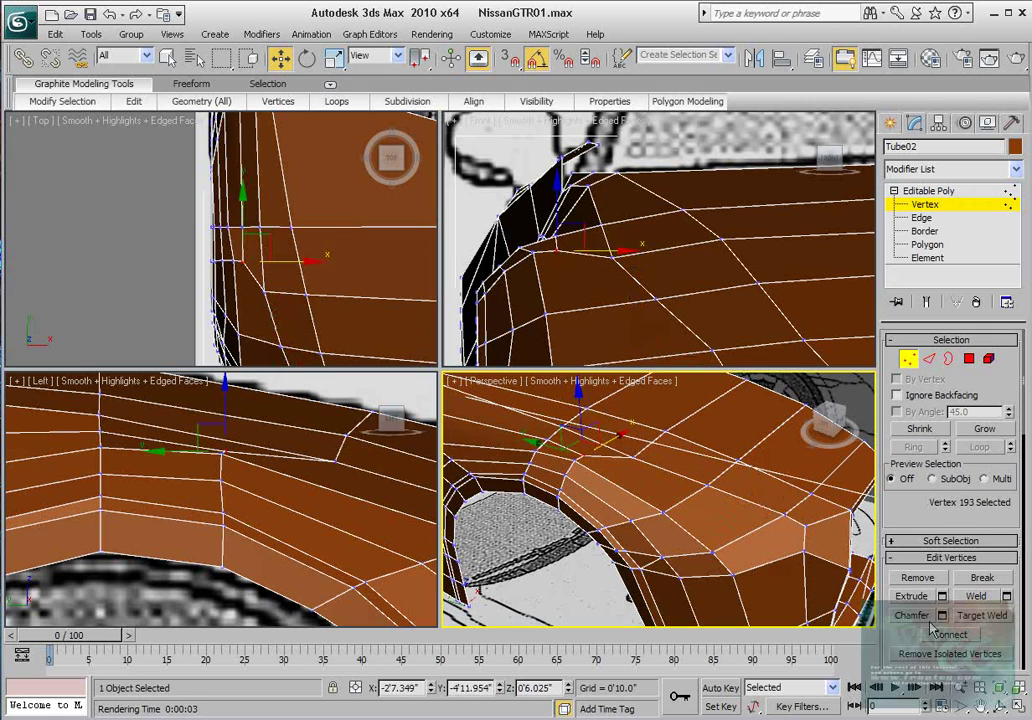
{"action": "scroll", "coordinate": [912, 521], "scroll_direction": "down", "scroll_amount": 2}
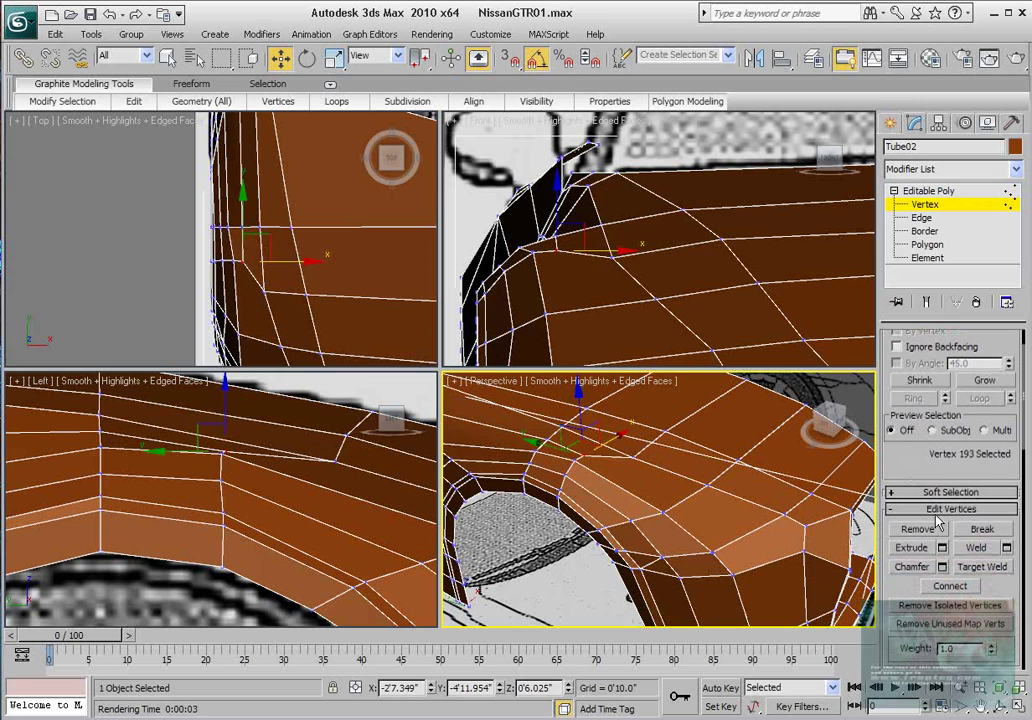
{"action": "scroll", "coordinate": [935, 570], "scroll_direction": "down", "scroll_amount": 10}
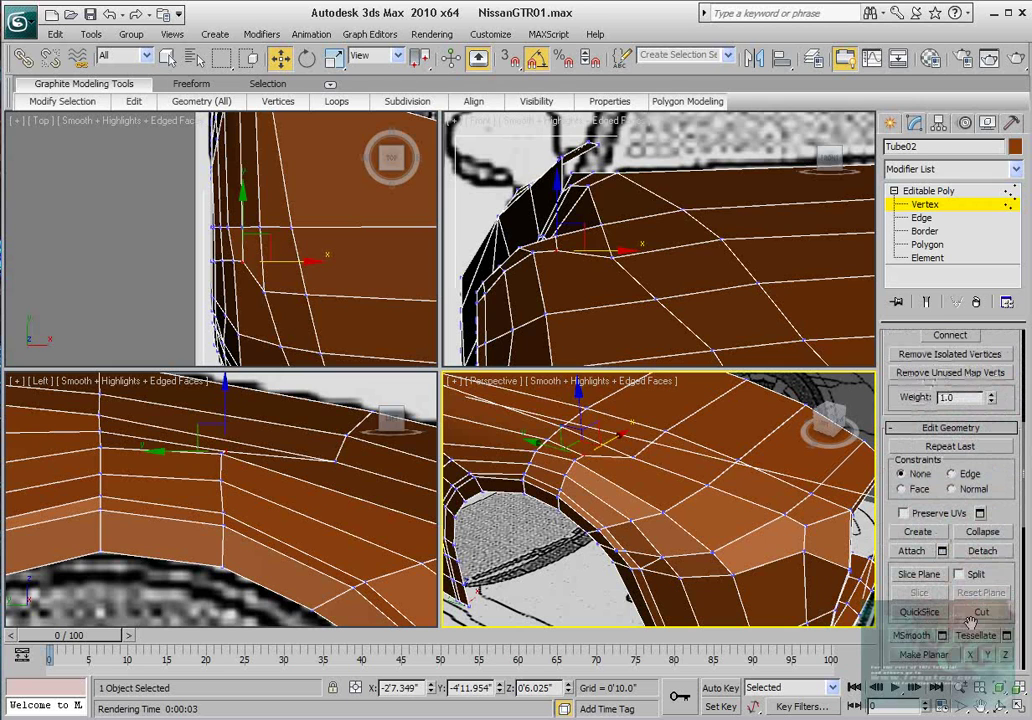
{"action": "left_click", "coordinate": [973, 614]}
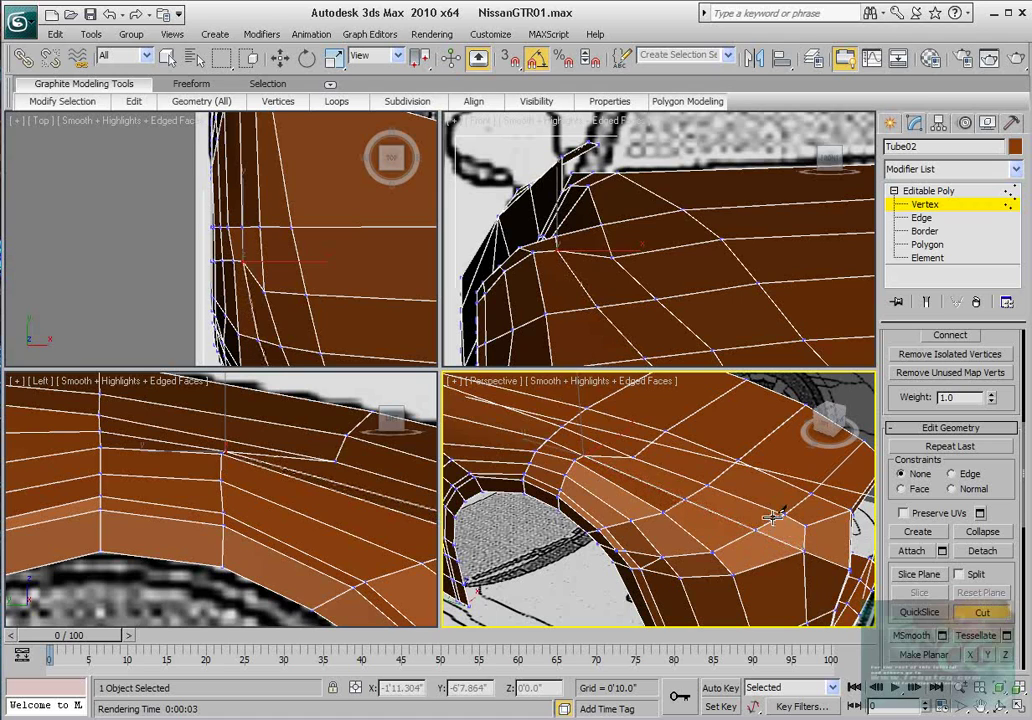
{"action": "middle_click_drag", "start_coordinate": [775, 516], "coordinate": [740, 507], "text": "alt"}
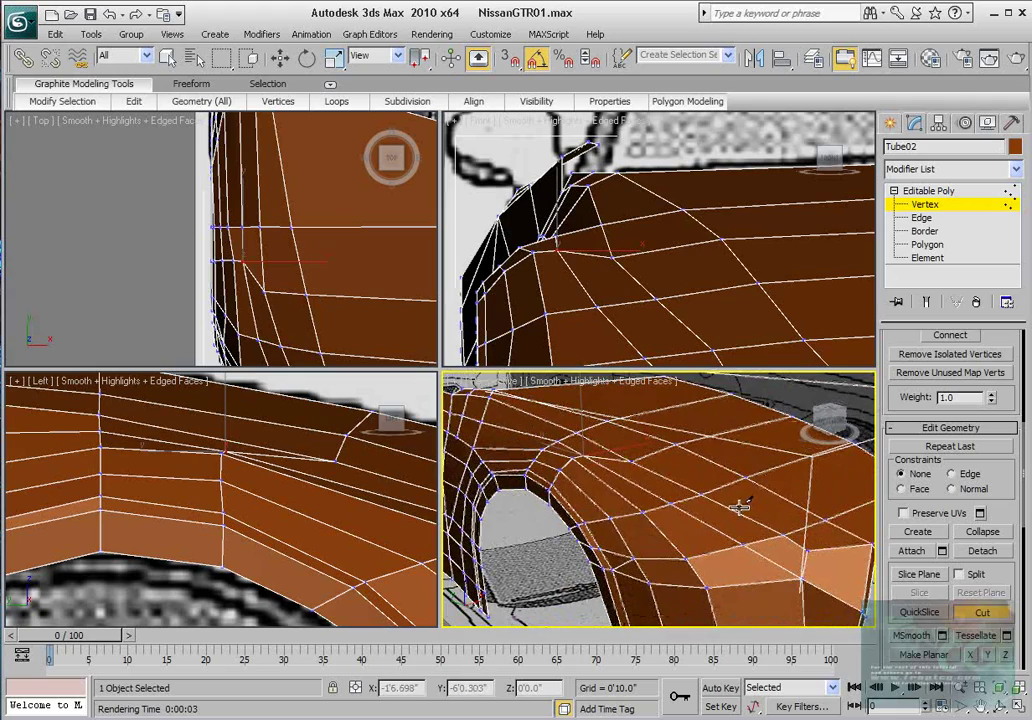
{"action": "scroll", "coordinate": [274, 250], "scroll_direction": "down", "scroll_amount": 2}
{"action": "middle_click_drag", "start_coordinate": [274, 258], "coordinate": [269, 252]}
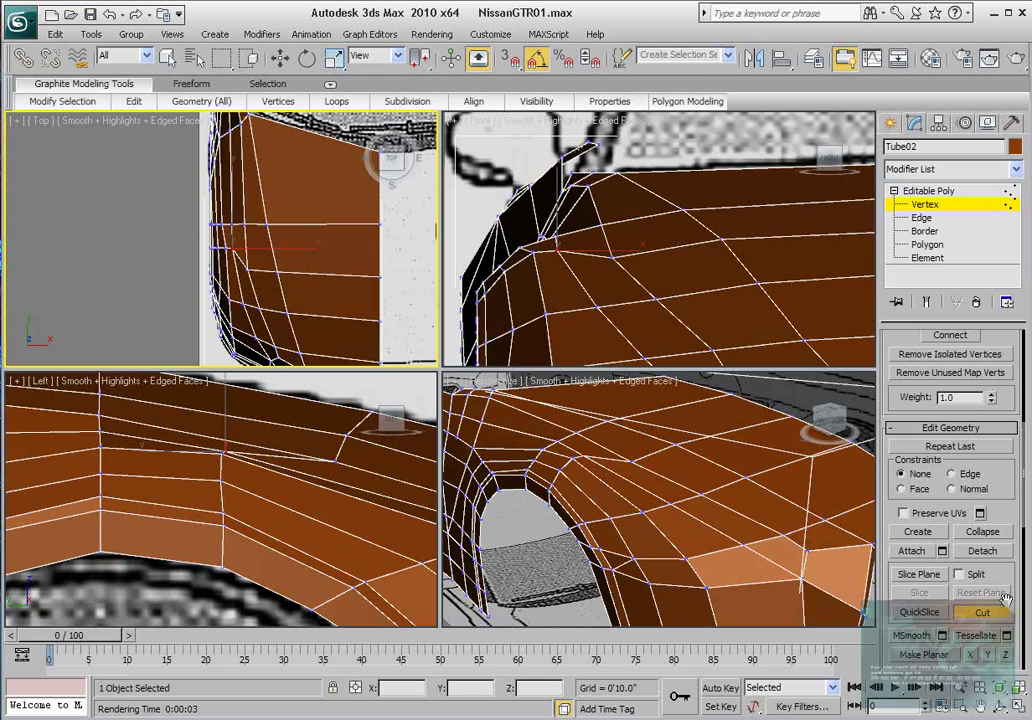
{"action": "key", "text": "w"}
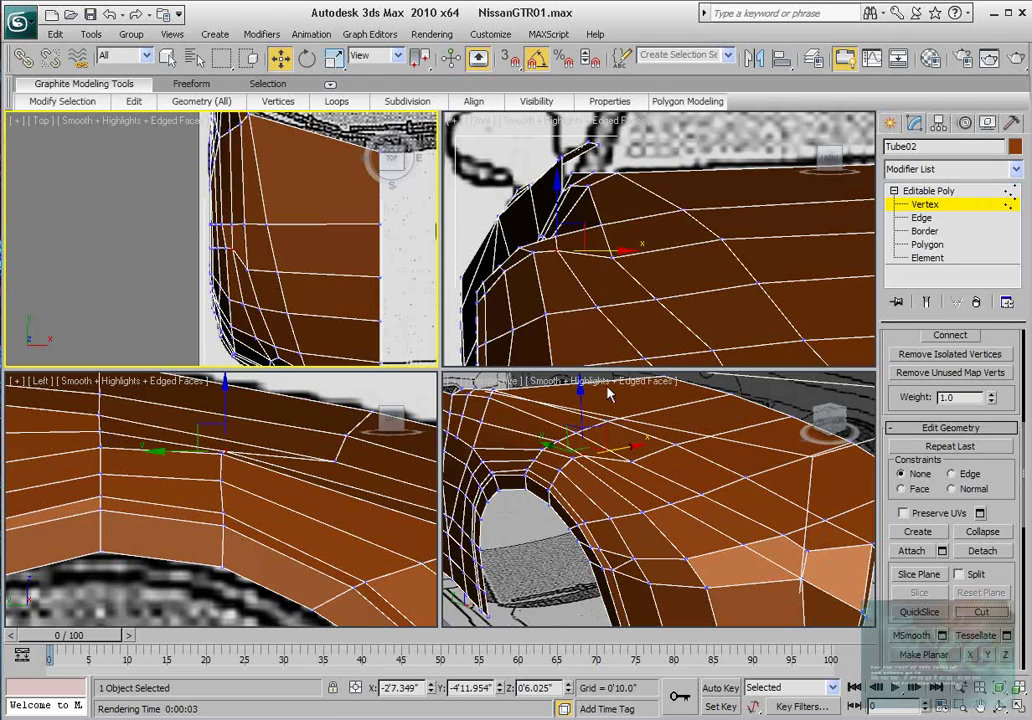
- At polygon level, select the six headlight polygons one by one with the mesh's see-through display turned on
{"action": "middle_click_drag", "start_coordinate": [731, 505], "coordinate": [675, 537], "text": "alt"}
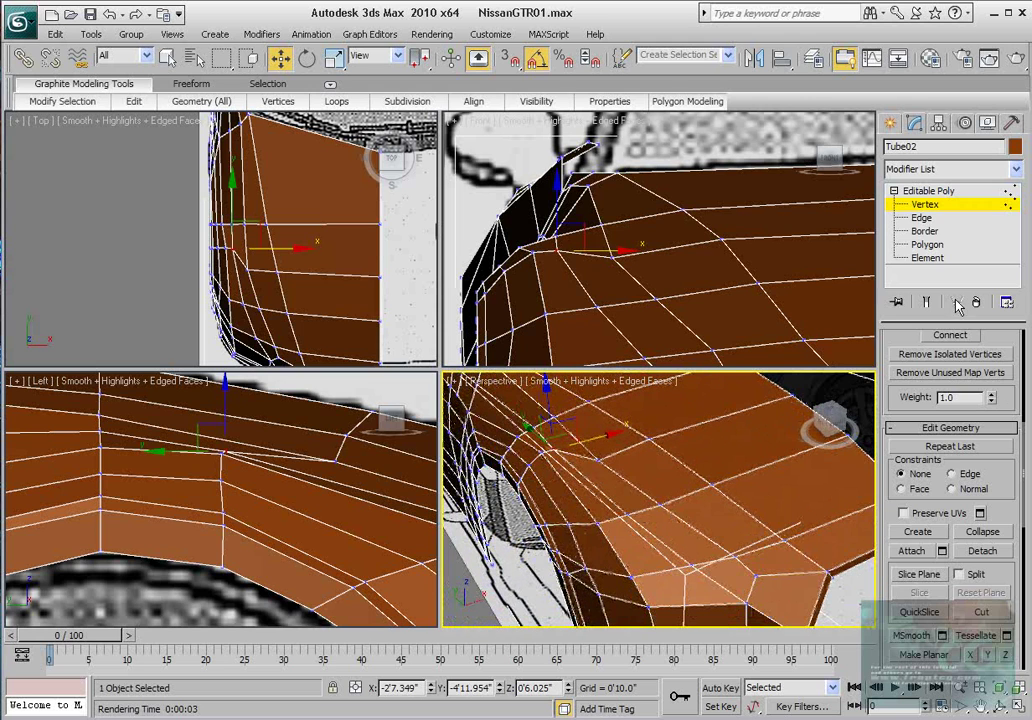
{"action": "left_click", "coordinate": [927, 245]}
{"action": "left_click", "coordinate": [598, 490]}
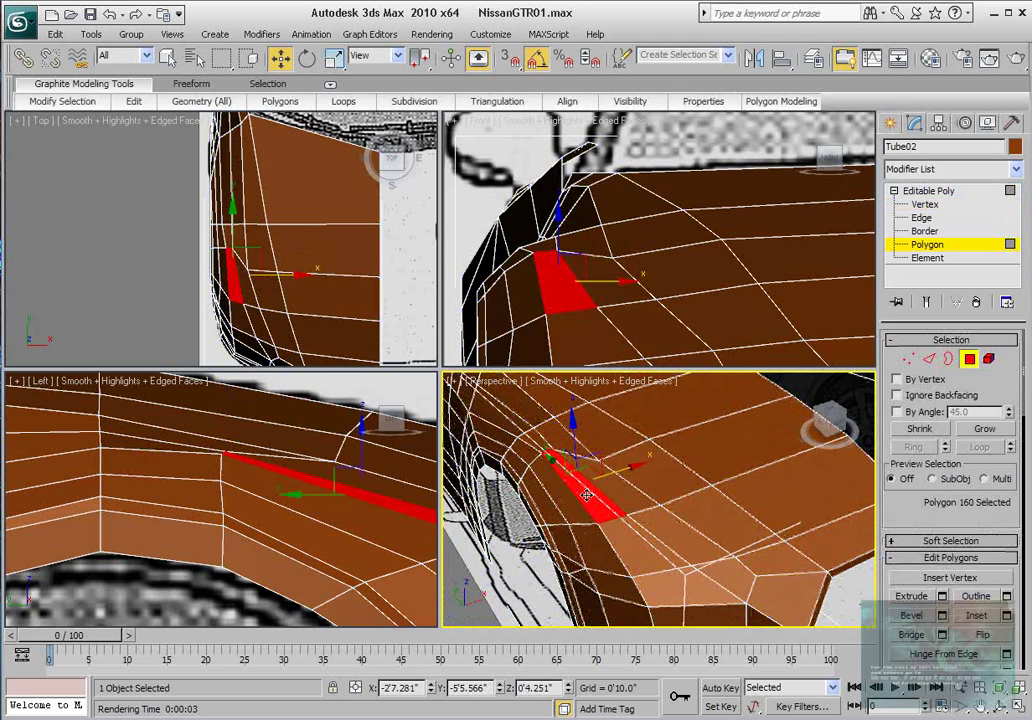
{"action": "left_click", "coordinate": [626, 495], "text": "ctrl"}
{"action": "middle_click_drag", "start_coordinate": [670, 525], "coordinate": [640, 530], "text": "alt"}
{"action": "left_click", "coordinate": [612, 547], "text": "ctrl"}
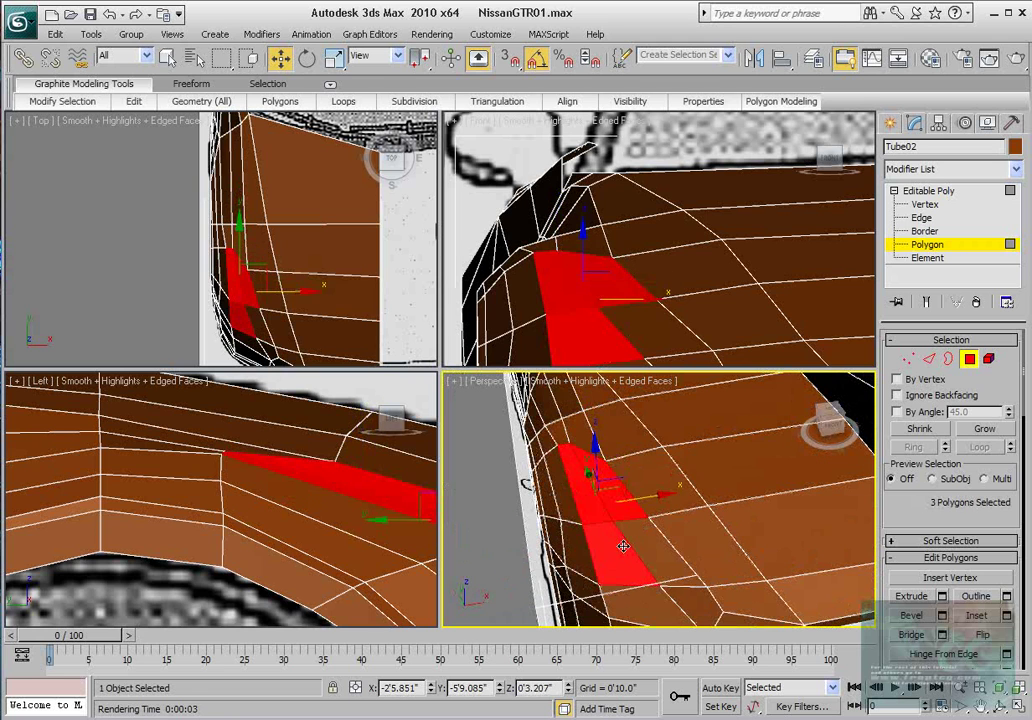
{"action": "left_click", "coordinate": [643, 543], "text": "ctrl"}
{"action": "key", "text": "alt+x"}
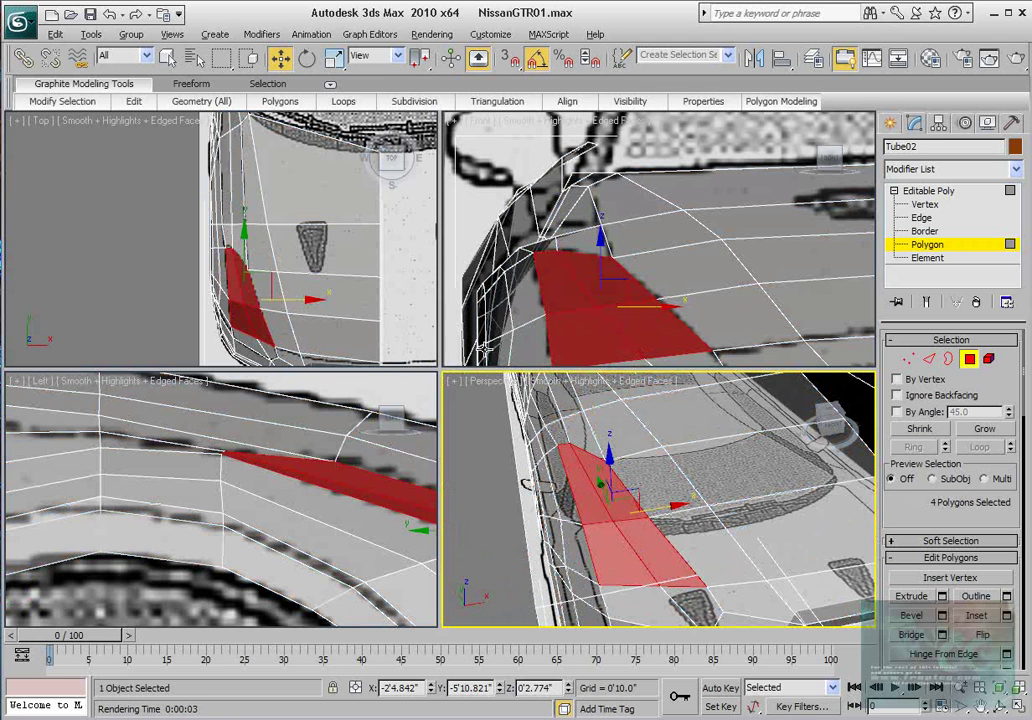
{"action": "key", "text": "q"}
{"action": "middle_click_drag", "start_coordinate": [305, 333], "coordinate": [304, 240]}
{"action": "scroll", "coordinate": [257, 263], "scroll_direction": "up", "scroll_amount": 2}
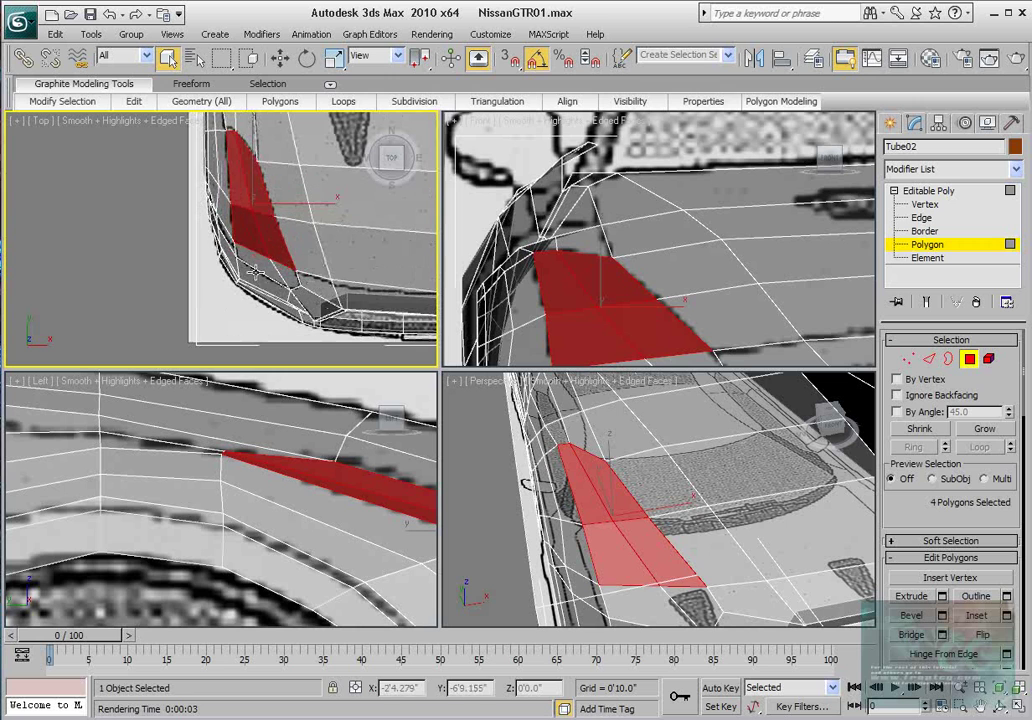
{"action": "left_click", "coordinate": [278, 267], "text": "ctrl"}
{"action": "left_click", "coordinate": [288, 275], "text": "ctrl"}
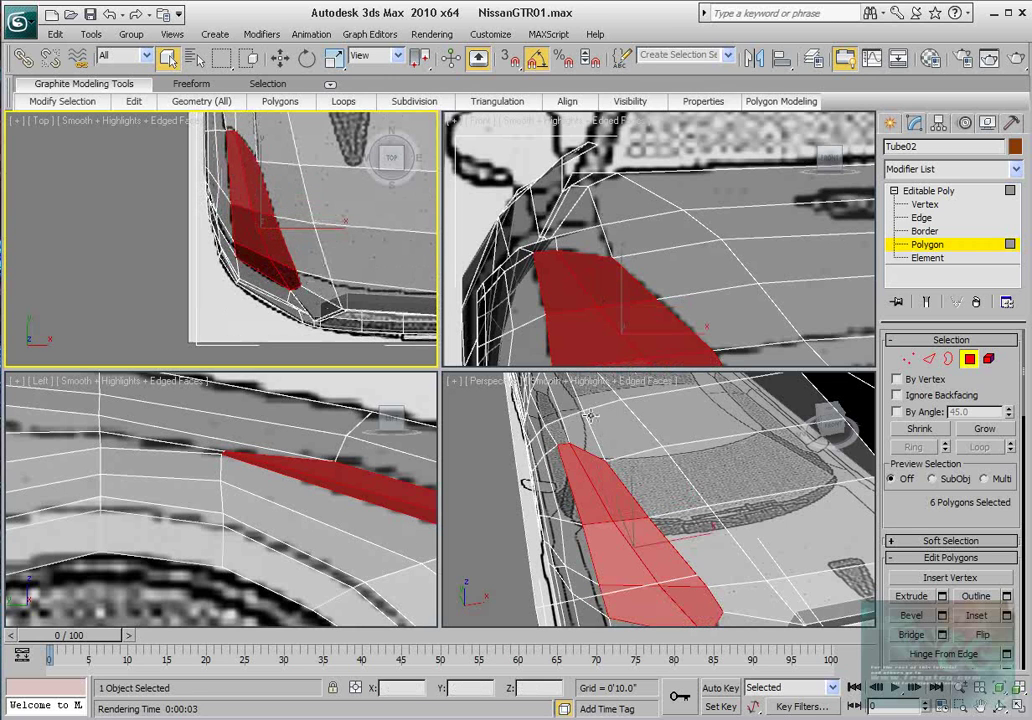
- Undo the one-by-one selection of the headlight polygons
{"action": "key", "text": "ctrl+z"}
{"action": "key", "text": "ctrl+z"}
{"action": "key", "text": "ctrl+z"}
{"action": "key", "text": "ctrl+z"}
{"action": "key", "text": "ctrl+z"}
{"action": "key", "text": "ctrl+z"}
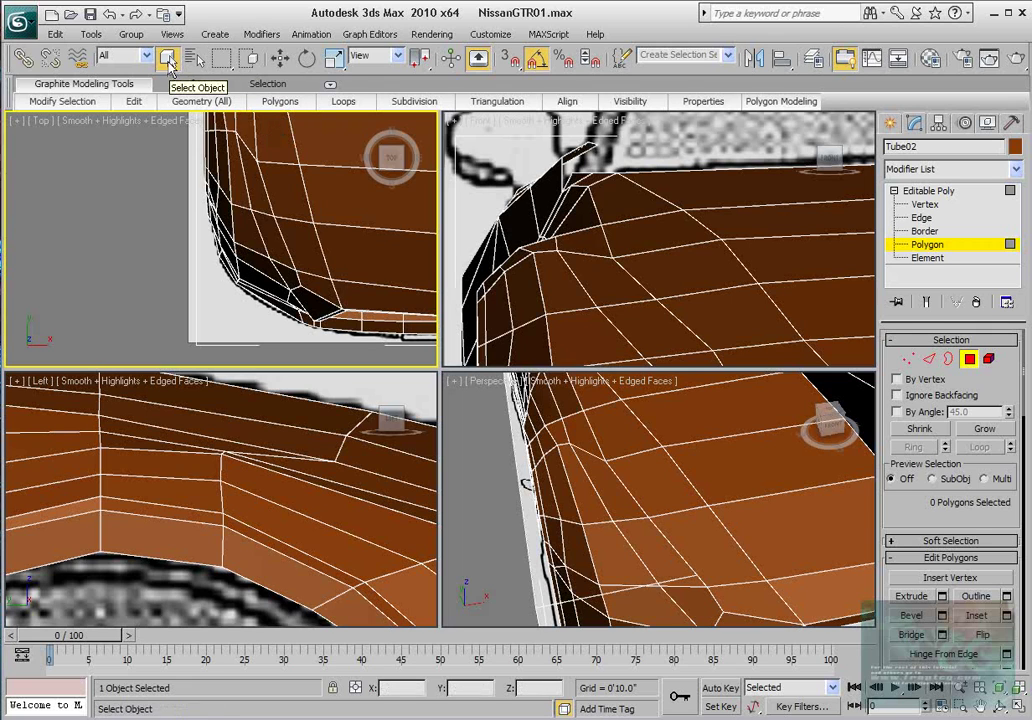
- With see-through display on, paint-select the six headlight polygons, leaving out neighbouring hood polygons, and restore the rectangular selection region
{"action": "left_click_drag", "start_coordinate": [224, 64], "coordinate": [222, 193]}
{"action": "key", "text": "alt+x"}
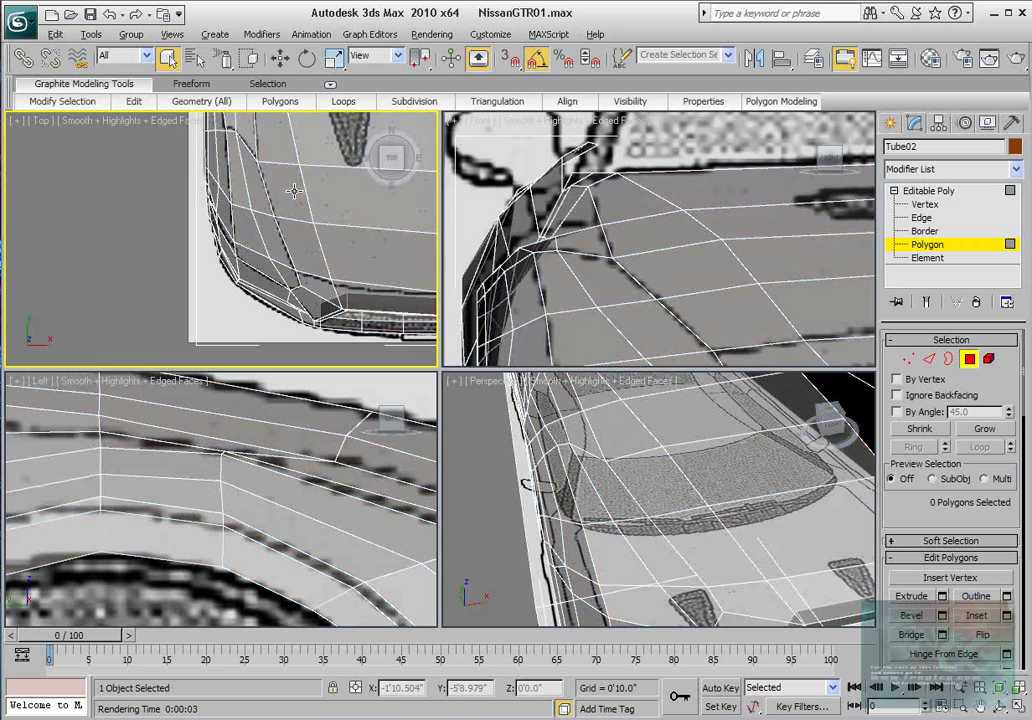
{"action": "middle_click_drag", "start_coordinate": [293, 190], "coordinate": [305, 215]}
{"action": "mouse_move", "coordinate": [305, 215]}
{"action": "left_mouse_down"}
{"action": "mouse_move", "coordinate": [268, 238]}
{"action": "mouse_move", "coordinate": [279, 275]}
{"action": "left_mouse_up"}
{"action": "left_click", "coordinate": [314, 226], "text": "alt"}
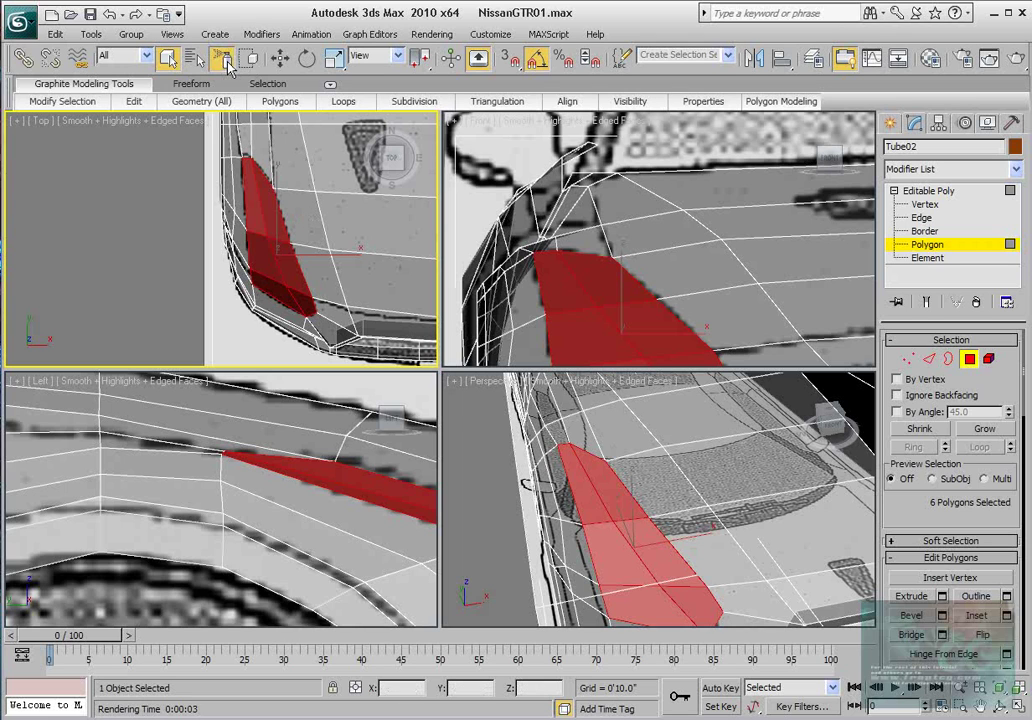
{"action": "left_click_drag", "start_coordinate": [224, 57], "coordinate": [226, 90]}
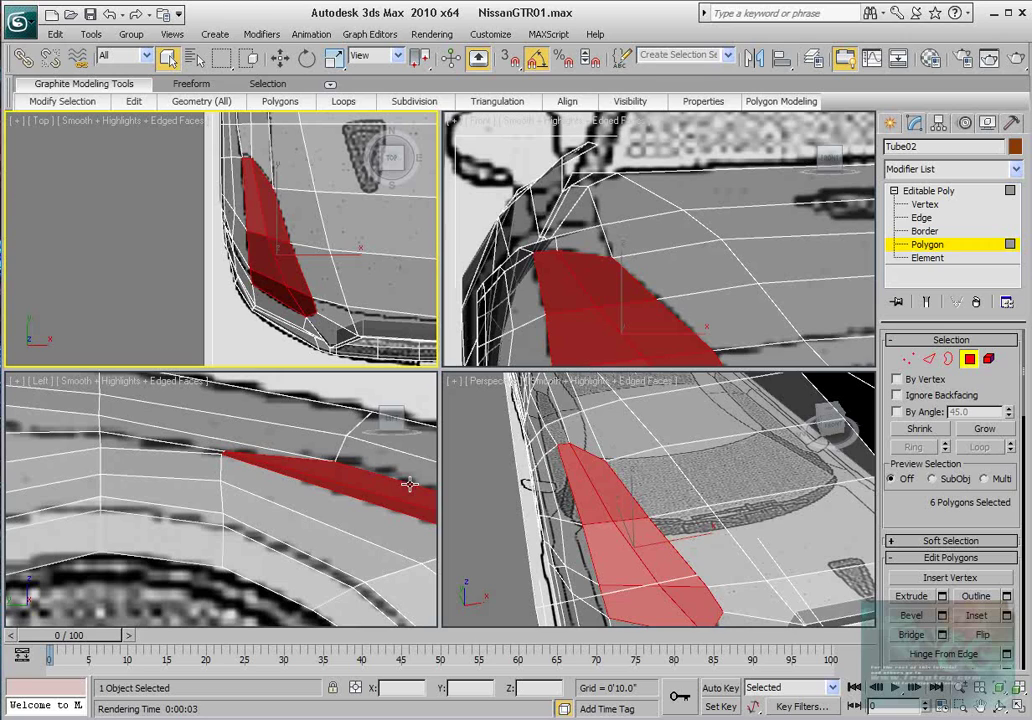
- Raise the two middle vertices along the headlight's lengthwise edge and shift them forward to about Y -6'3.804", Z 0'1.733"
{"action": "middle_click_drag", "start_coordinate": [576, 499], "coordinate": [647, 491], "text": "alt"}
{"action": "scroll", "coordinate": [638, 491], "scroll_direction": "up", "scroll_amount": 3}
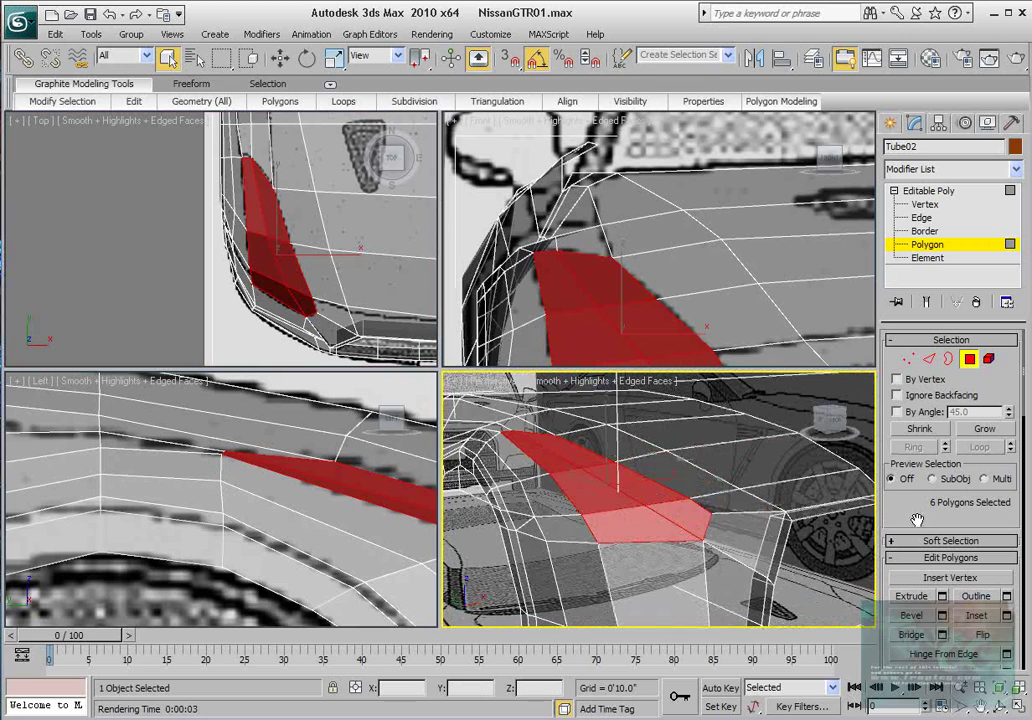
{"action": "left_click_drag", "start_coordinate": [917, 521], "coordinate": [909, 513]}
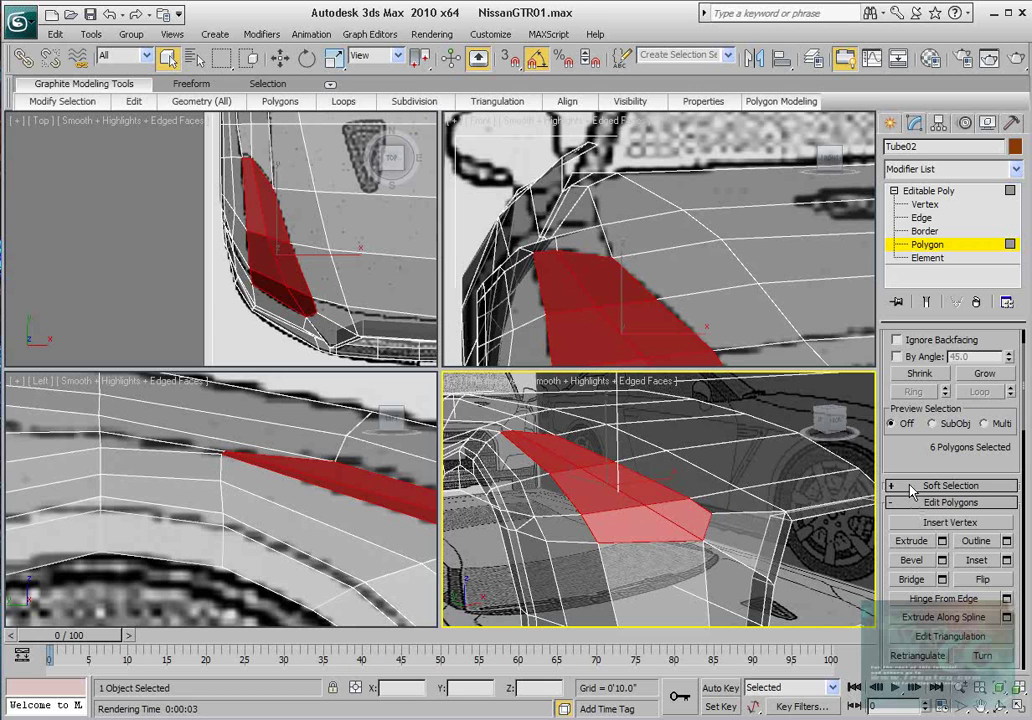
{"action": "left_click", "coordinate": [925, 205]}
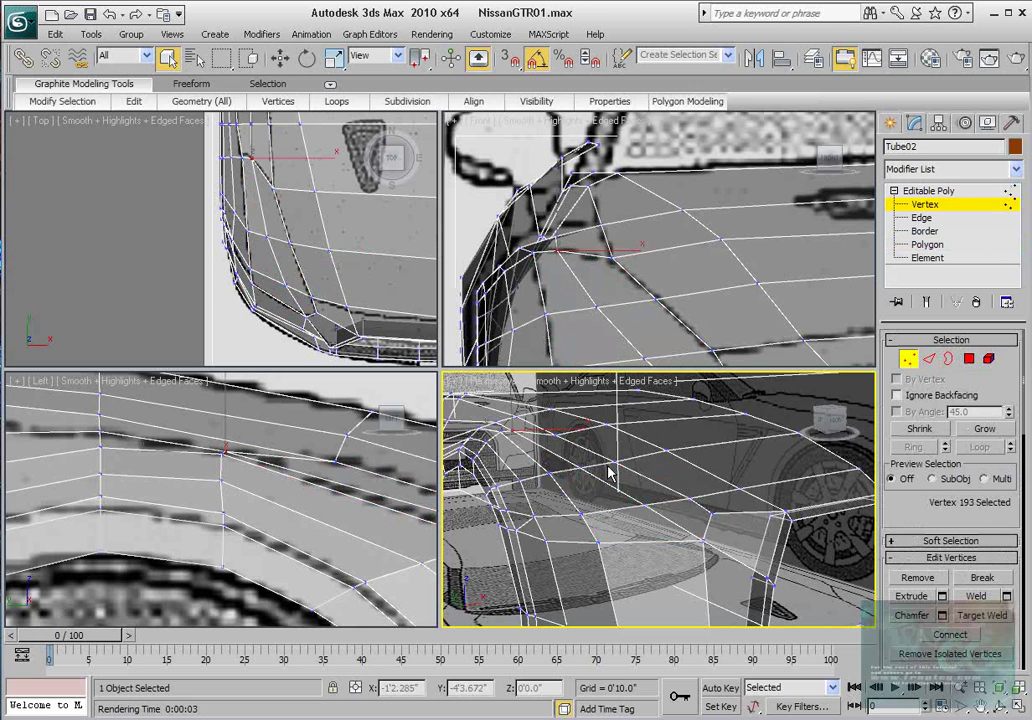
{"action": "left_click", "coordinate": [643, 507], "text": "ctrl"}
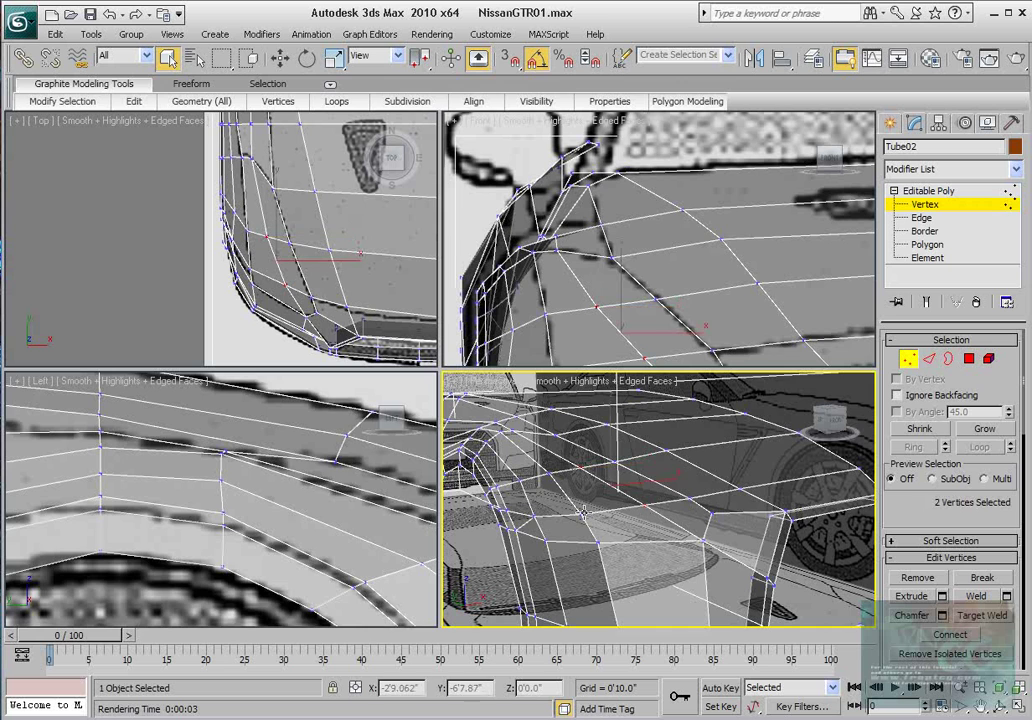
{"action": "scroll", "coordinate": [282, 512], "scroll_direction": "down", "scroll_amount": 2}
{"action": "middle_click_drag", "start_coordinate": [382, 502], "coordinate": [208, 496]}
{"action": "scroll", "coordinate": [286, 502], "scroll_direction": "up", "scroll_amount": 2}
{"action": "key", "text": "w"}
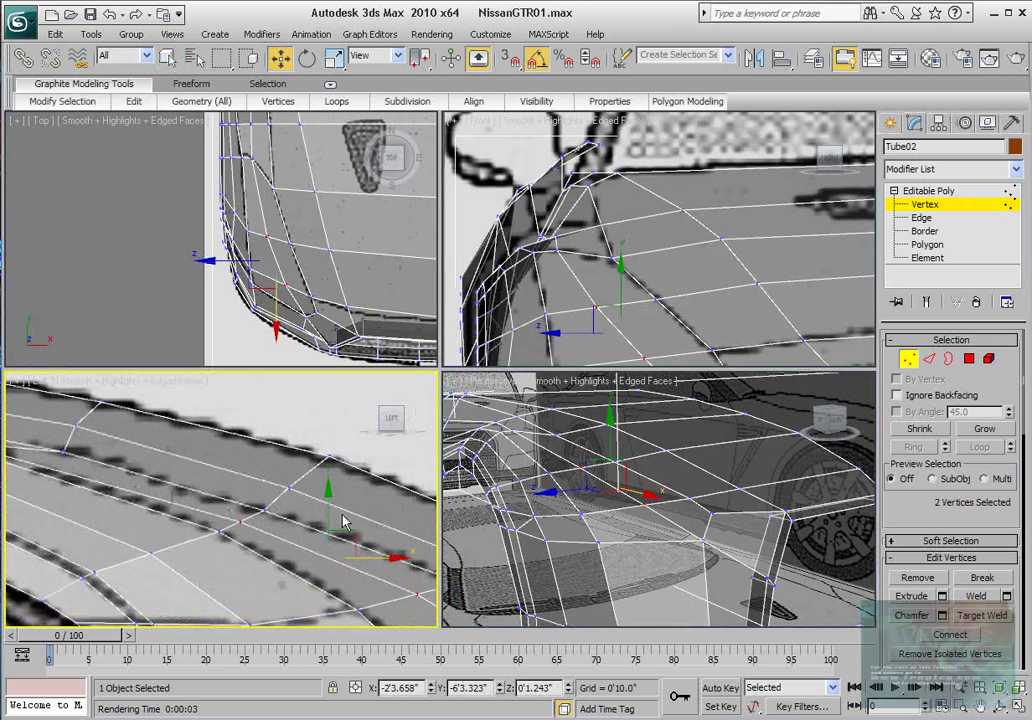
{"action": "left_click_drag", "start_coordinate": [329, 508], "coordinate": [329, 495]}
{"action": "middle_click_drag", "start_coordinate": [347, 530], "coordinate": [266, 497]}
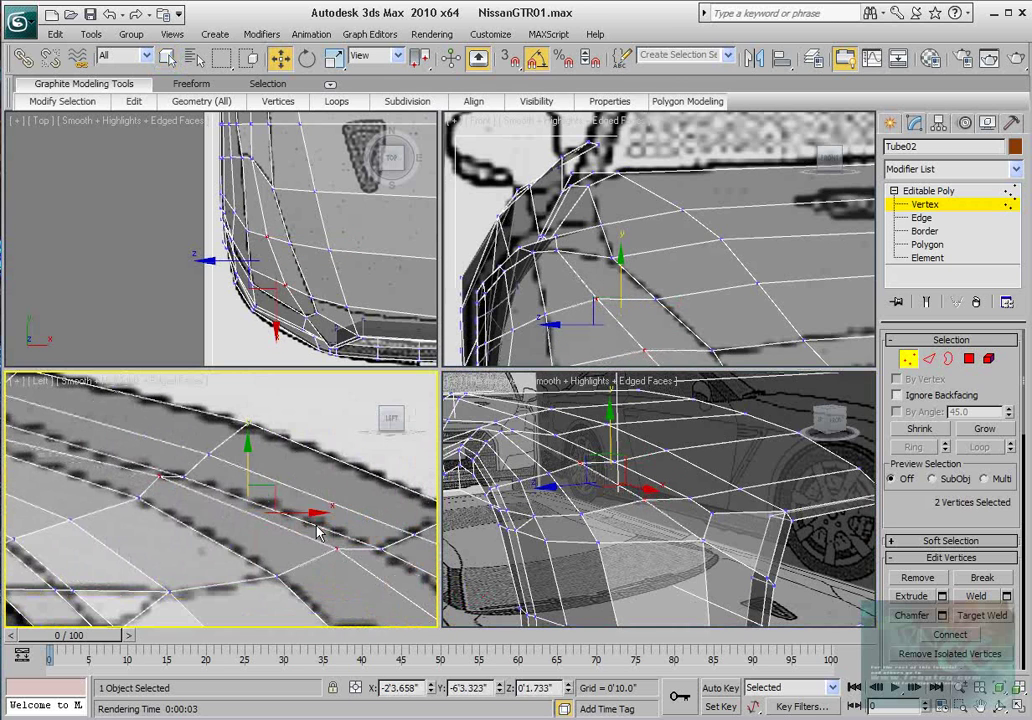
{"action": "left_click_drag", "start_coordinate": [305, 513], "coordinate": [330, 513]}
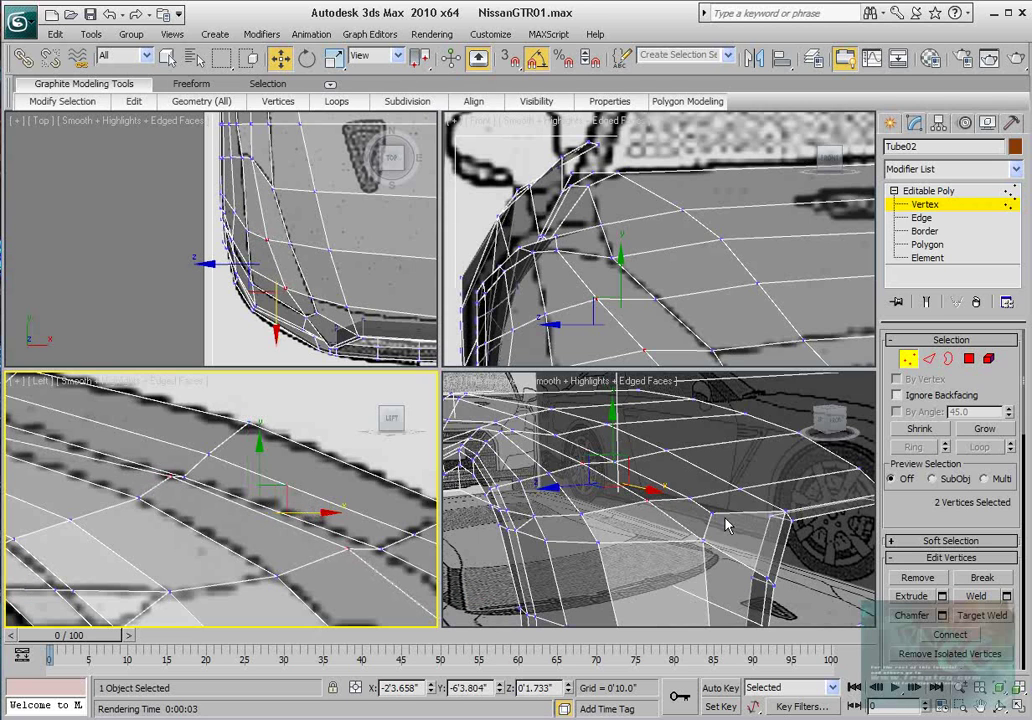
- Return to the six selected headlight polygons and detach them as a separate object named PassHeadLight
{"action": "middle_click_drag", "start_coordinate": [700, 517], "coordinate": [590, 455], "text": "alt"}
{"action": "middle_click_drag", "start_coordinate": [608, 530], "coordinate": [657, 536]}
{"action": "middle_click_drag", "start_coordinate": [50, 484], "coordinate": [198, 486]}
{"action": "scroll", "coordinate": [186, 487], "scroll_direction": "down", "scroll_amount": 3}
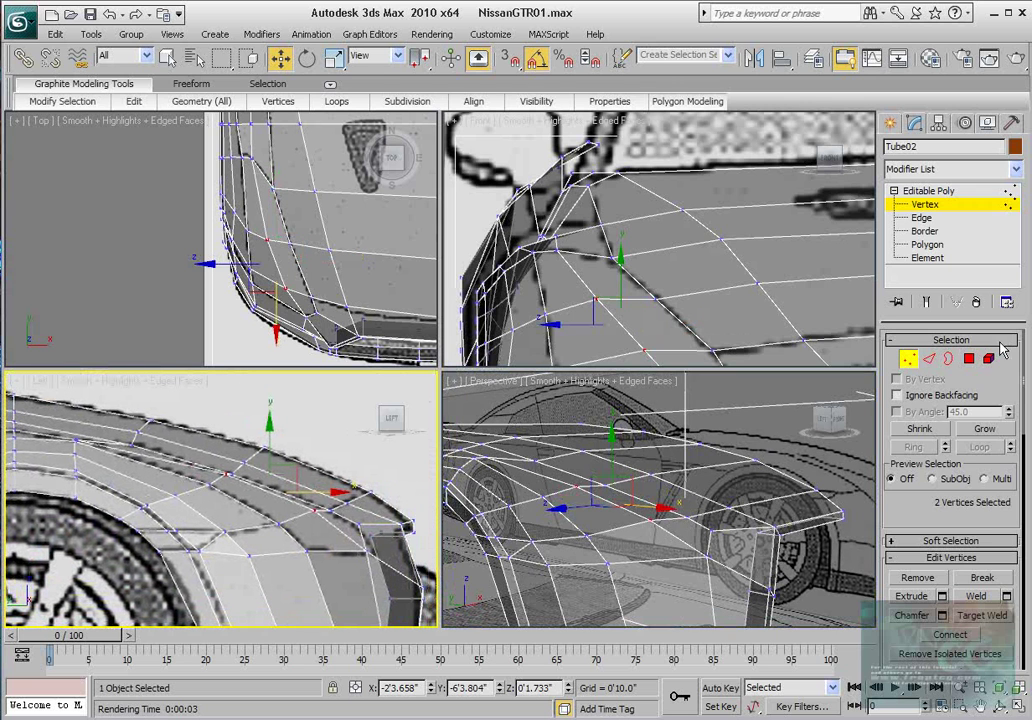
{"action": "left_click", "coordinate": [969, 360], "text": "ctrl"}
{"action": "mouse_move", "coordinate": [625, 505]}
{"action": "middle_mouse_down", "text": "alt"}
{"action": "mouse_move", "coordinate": [670, 498]}
{"action": "mouse_move", "coordinate": [645, 510]}
{"action": "middle_mouse_up", "text": "alt"}
{"action": "scroll", "coordinate": [905, 514], "scroll_direction": "down", "scroll_amount": 3}
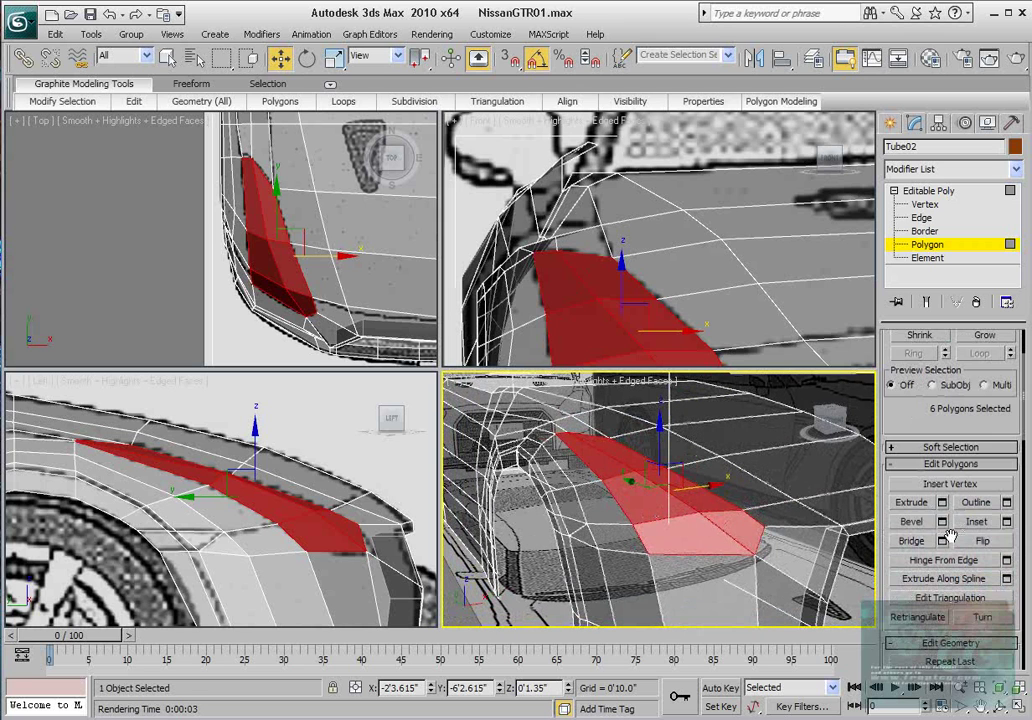
{"action": "scroll", "coordinate": [968, 550], "scroll_direction": "down", "scroll_amount": 5}
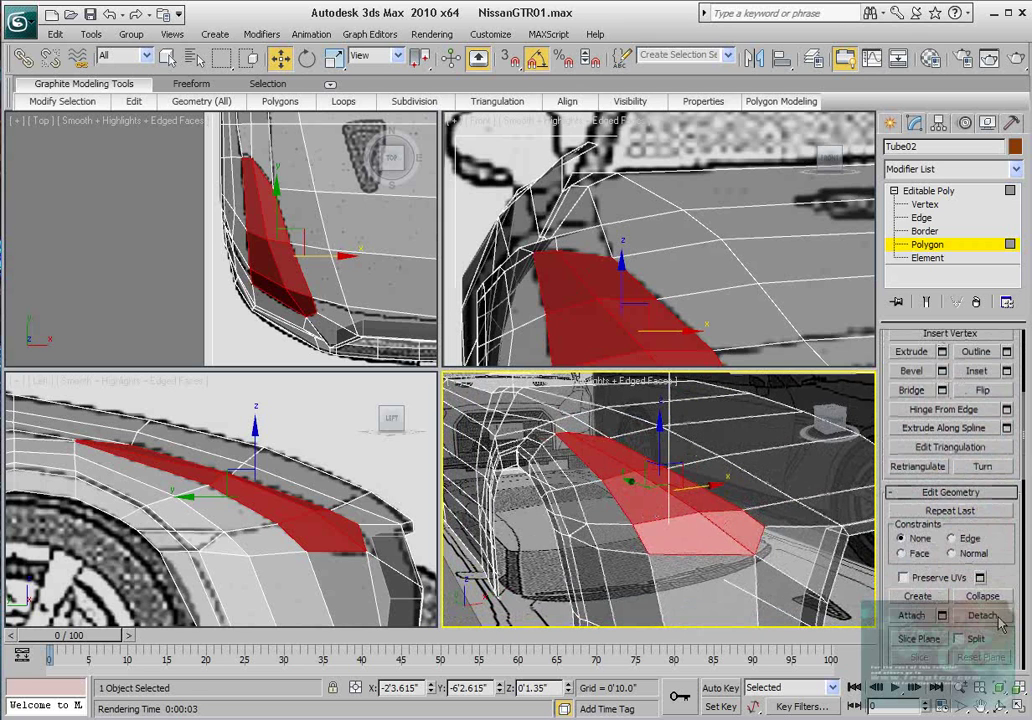
{"action": "left_click", "coordinate": [984, 617]}
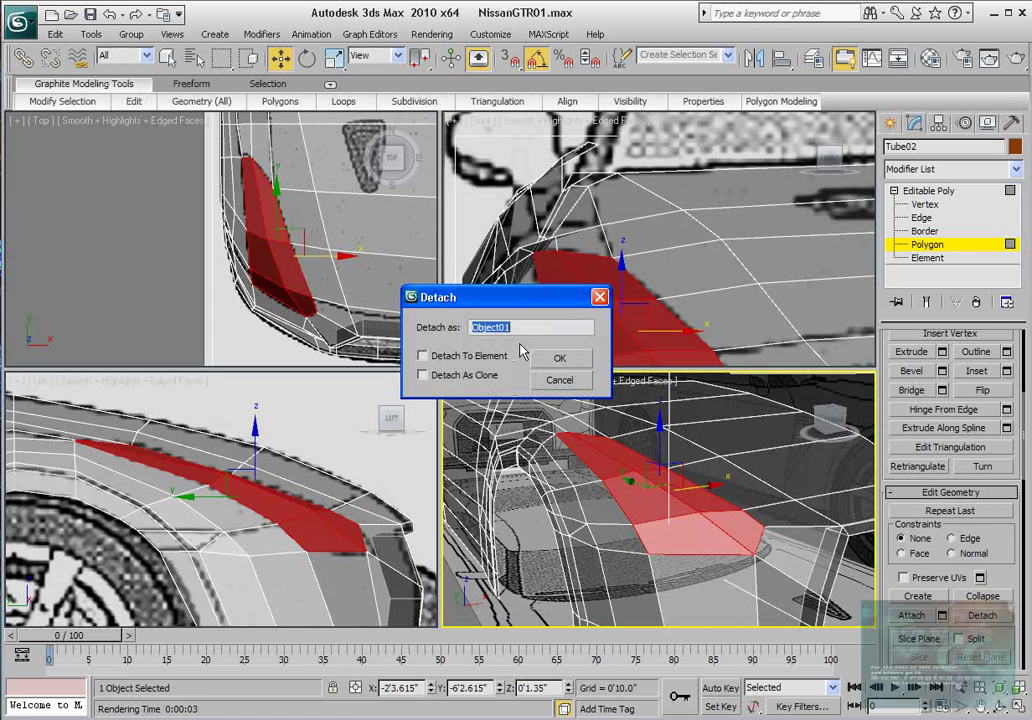
{"action": "type", "text": "FrontPassHeadLight"}
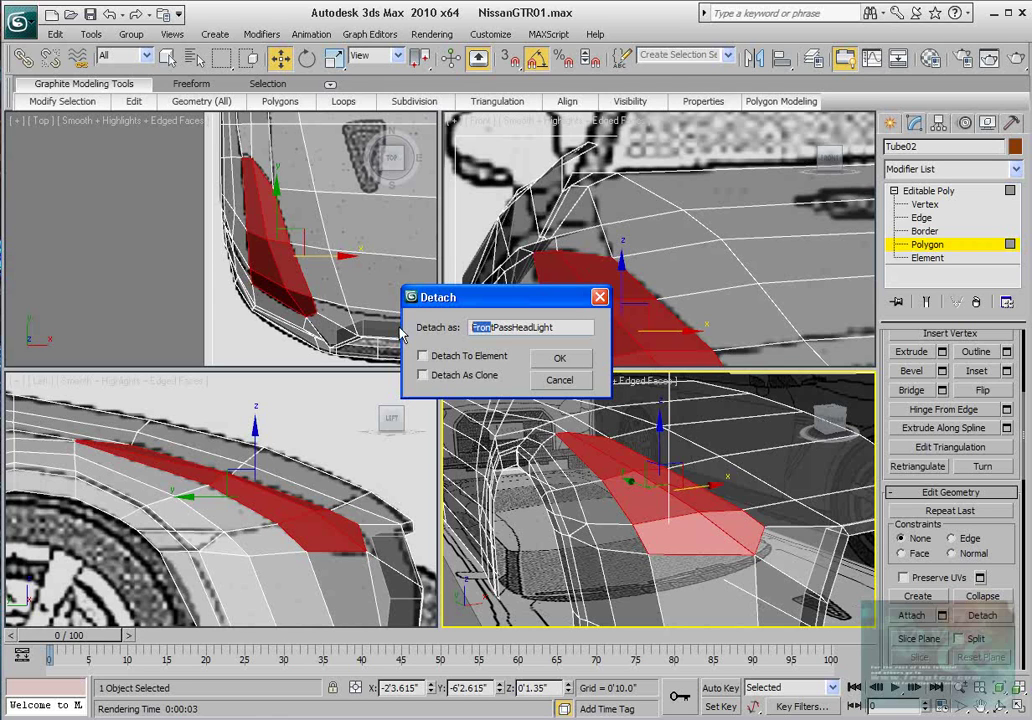
{"action": "key", "text": "BackSpace"}
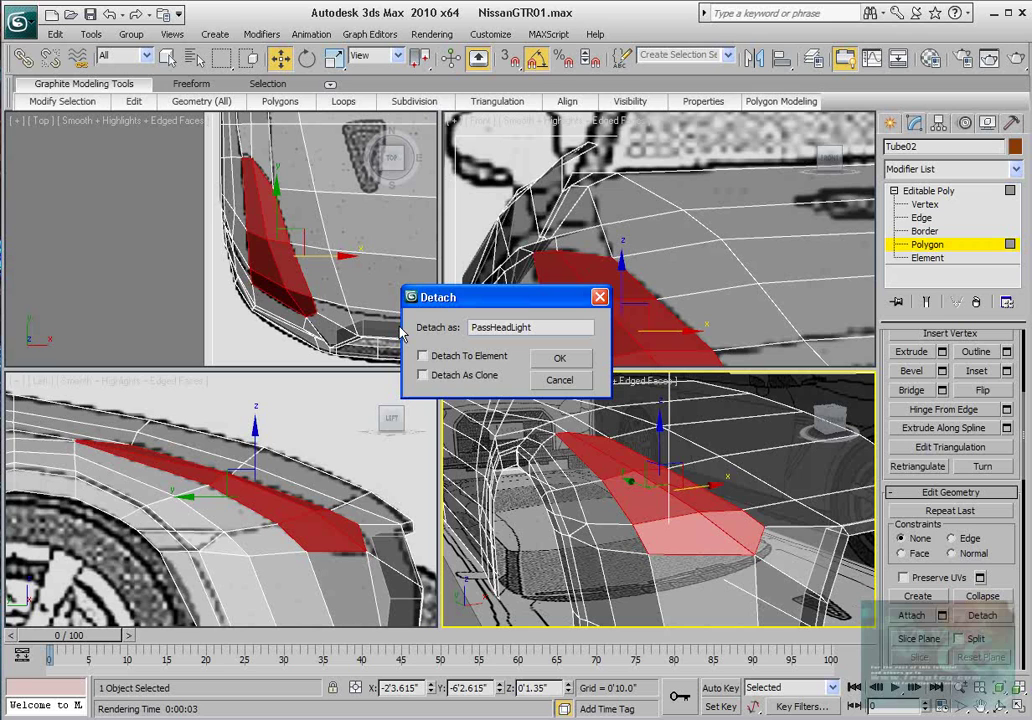
{"action": "key", "text": "Return"}
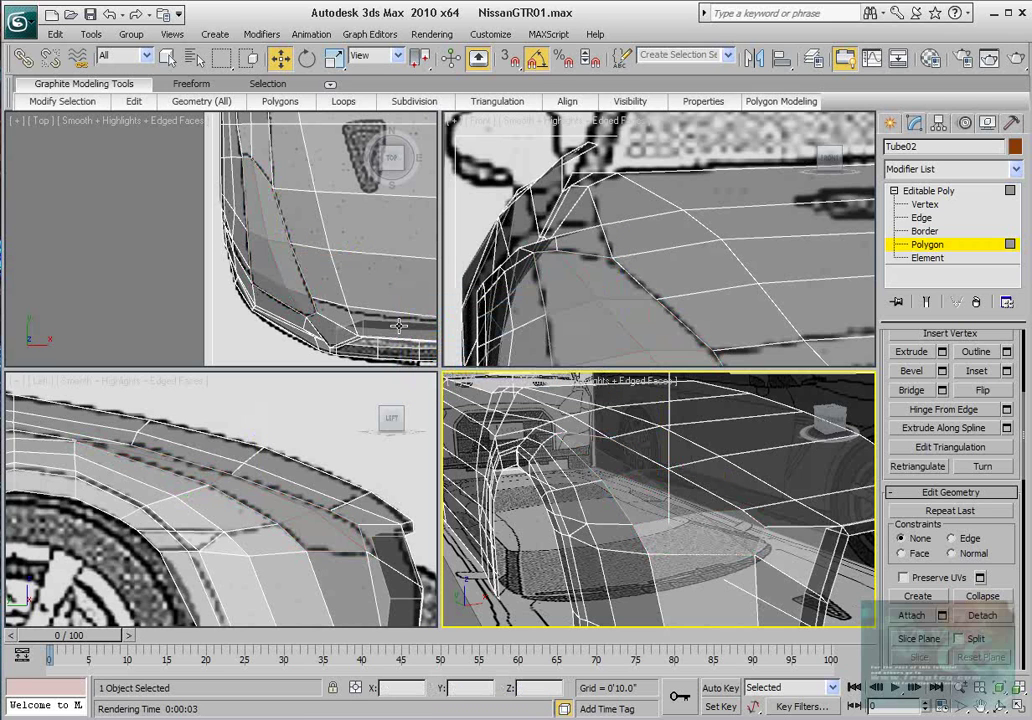
- Select the border of the open headlight hole and extend it straight down to form inner side walls
{"action": "left_click", "coordinate": [926, 232]}
{"action": "left_click", "coordinate": [250, 472]}
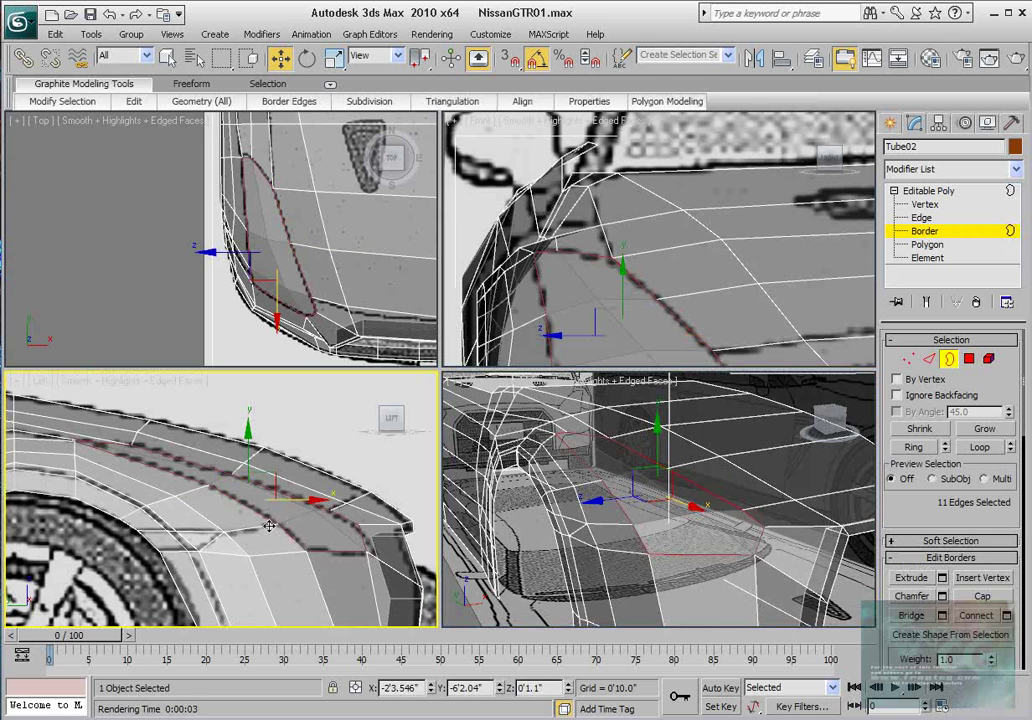
{"action": "mouse_move", "coordinate": [253, 470]}
{"action": "left_mouse_down", "text": "shift"}
{"action": "mouse_move", "coordinate": [254, 498]}
{"action": "mouse_move", "coordinate": [254, 489]}
{"action": "left_mouse_up", "text": "shift"}
- At vertex level, move the lower front outer vertex of the headlight recess to about Y -6'5.936", Z -0'3.891"
{"action": "key", "text": "1"}
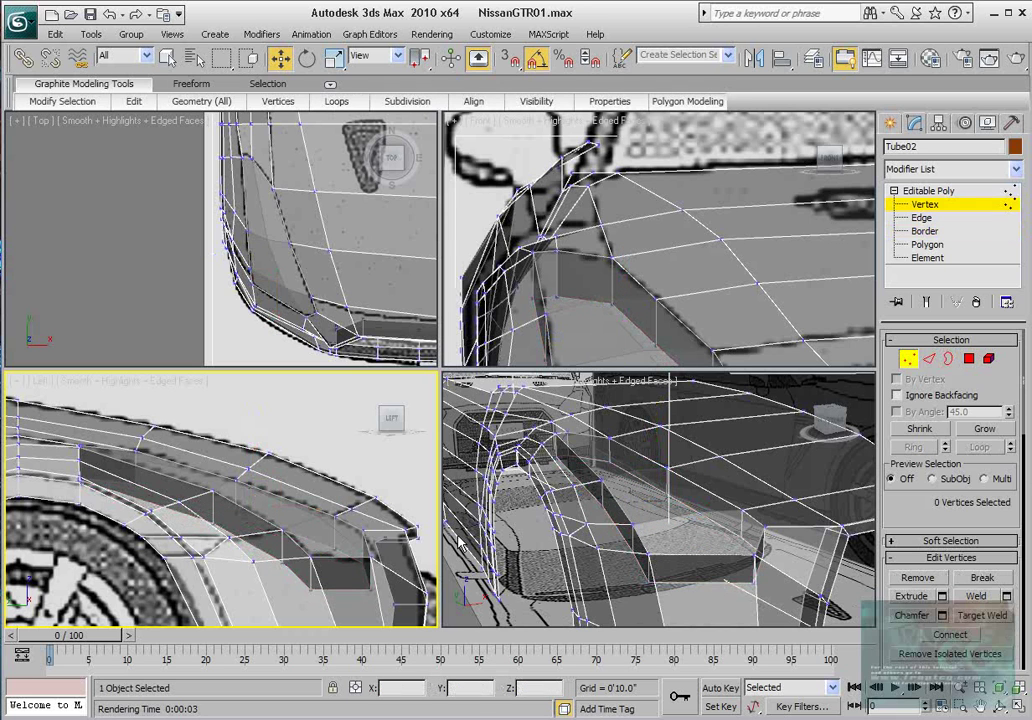
{"action": "left_click", "coordinate": [311, 590]}
{"action": "scroll", "coordinate": [340, 572], "scroll_direction": "up", "scroll_amount": 3}
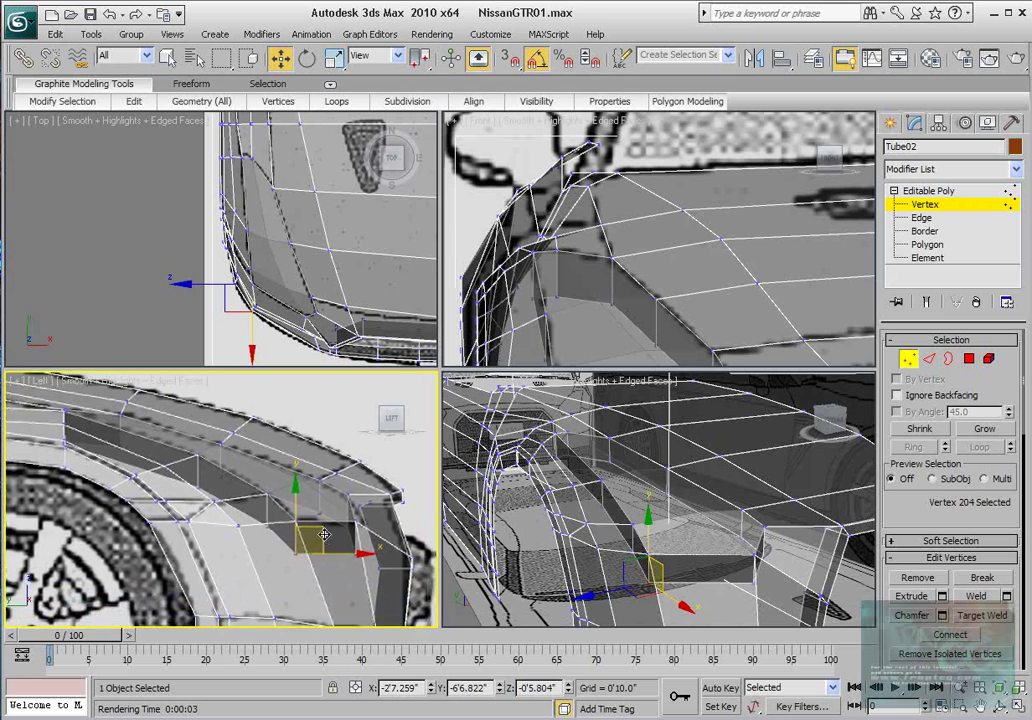
{"action": "left_click_drag", "start_coordinate": [343, 537], "coordinate": [292, 546]}
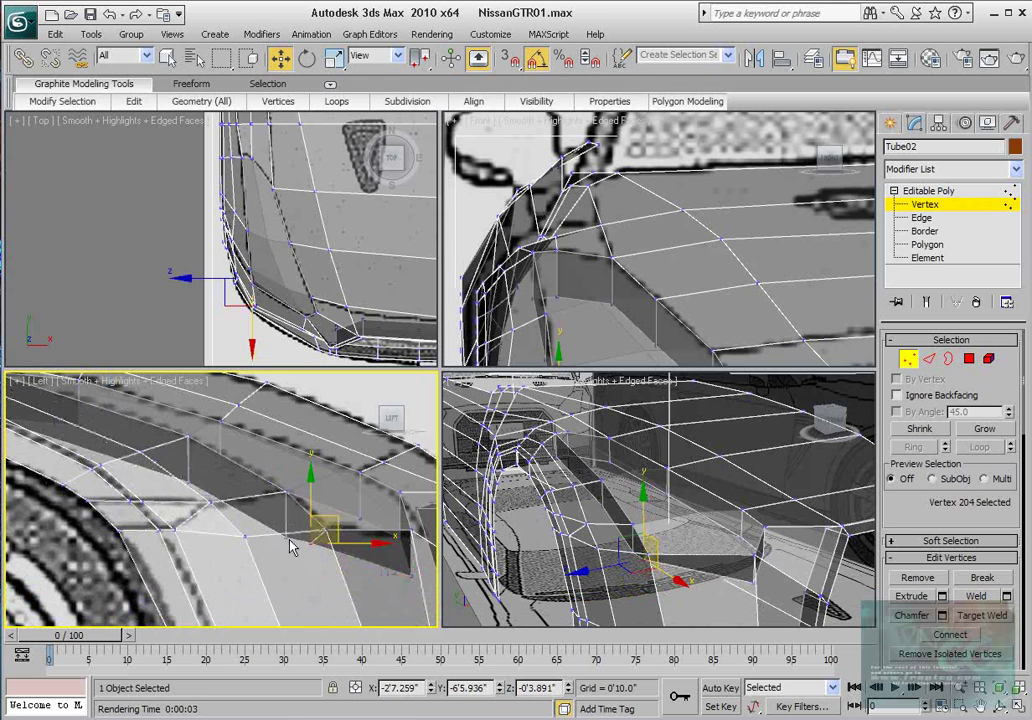
- Move the lower front outer vertex of the headlight recess backward and slightly up, level with the opening's outer front corner
{"action": "left_click", "coordinate": [289, 540]}
{"action": "left_click_drag", "start_coordinate": [286, 492], "coordinate": [275, 500]}
{"action": "left_click", "coordinate": [313, 543]}
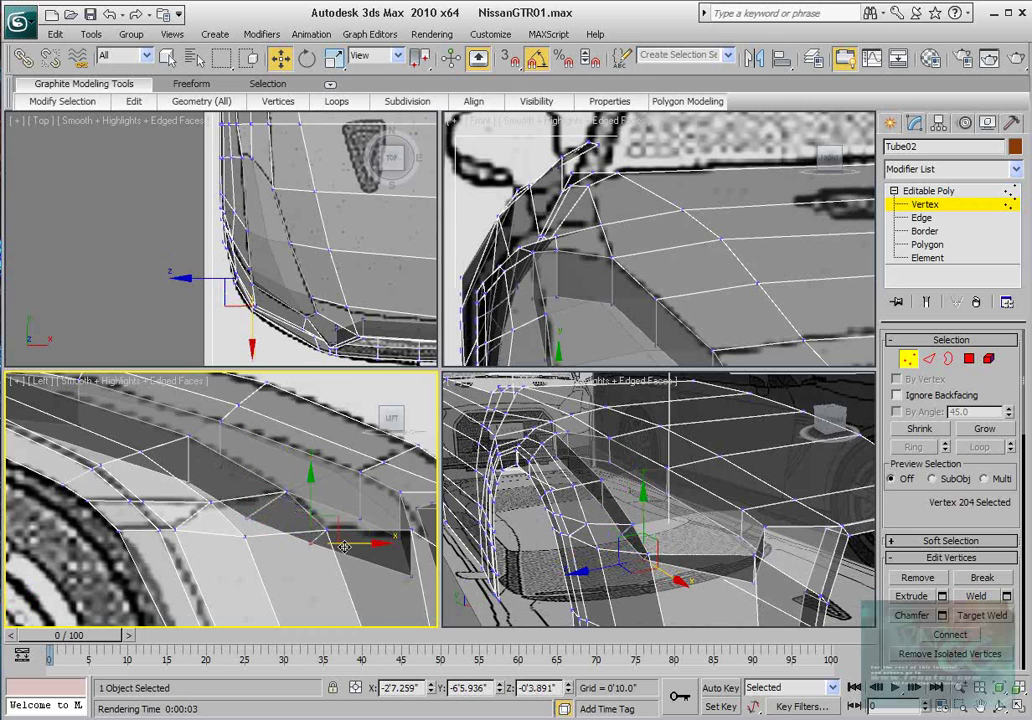
{"action": "left_click_drag", "start_coordinate": [343, 546], "coordinate": [268, 482]}
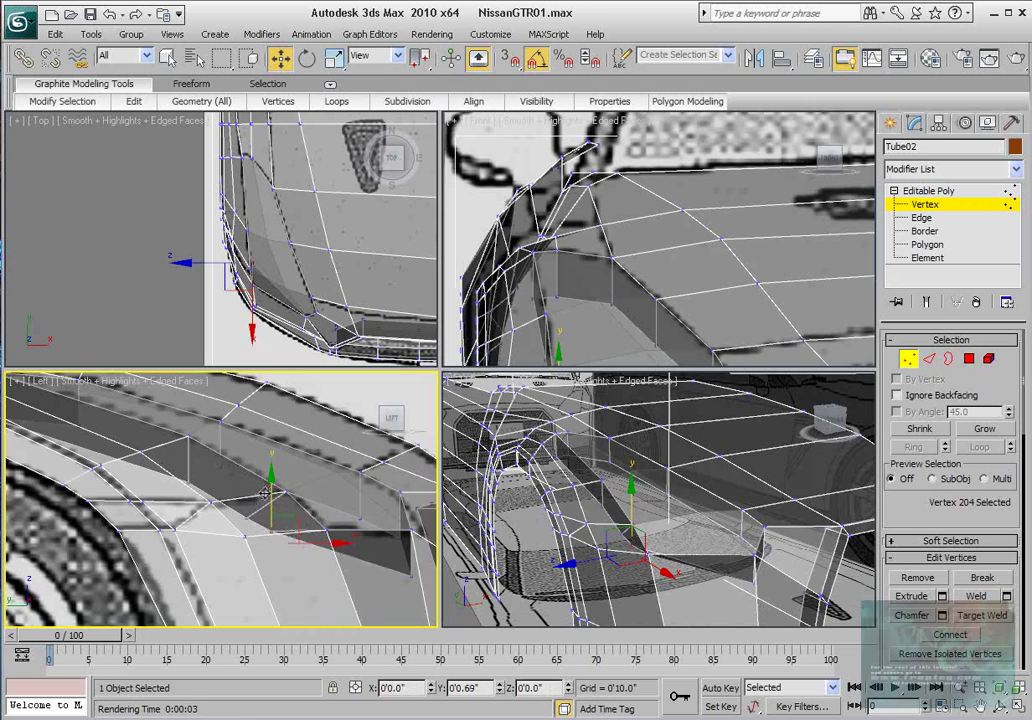
- Move the lowest vertices at the recess's front tip back and up to about Y -6'8.769", Z -0'3.162"
{"action": "left_click", "coordinate": [411, 578]}
{"action": "left_click_drag", "start_coordinate": [432, 549], "coordinate": [372, 505]}
{"action": "left_click", "coordinate": [411, 575]}
{"action": "left_click_drag", "start_coordinate": [432, 546], "coordinate": [380, 502]}
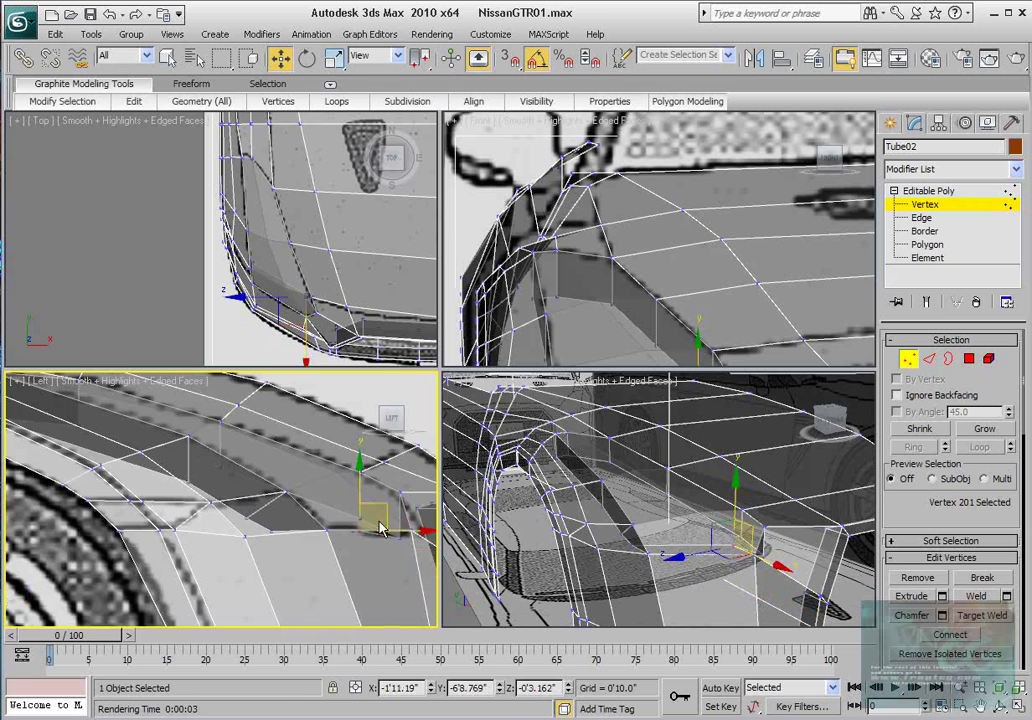
- Move the next lower vertex on the recess's front inner wall back and up to about Y -6'7.748", Z -0'2.104"
{"action": "scroll", "coordinate": [380, 527], "scroll_direction": "up", "scroll_amount": 2}
{"action": "middle_click_drag", "start_coordinate": [379, 528], "coordinate": [325, 545]}
{"action": "left_click", "coordinate": [357, 553]}
{"action": "left_click_drag", "start_coordinate": [383, 532], "coordinate": [299, 498]}
{"action": "left_click", "coordinate": [301, 525]}
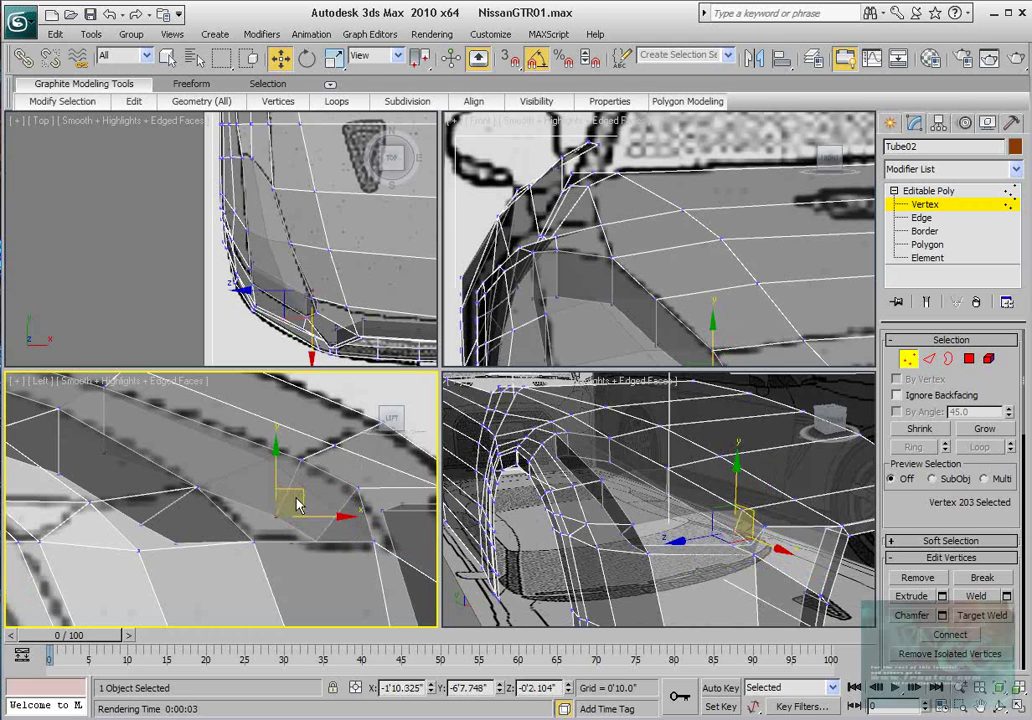
- Shift the lower vertex at the recess's inner front corner outward to about X -1'10.314" and slightly back and up
{"action": "middle_click_drag", "start_coordinate": [298, 498], "coordinate": [316, 500]}
{"action": "scroll", "coordinate": [318, 530], "scroll_direction": "down", "scroll_amount": 2}
{"action": "scroll", "coordinate": [306, 551], "scroll_direction": "up", "scroll_amount": 2}
{"action": "middle_click_drag", "start_coordinate": [634, 569], "coordinate": [693, 553], "text": "alt"}
{"action": "left_click", "coordinate": [729, 514]}
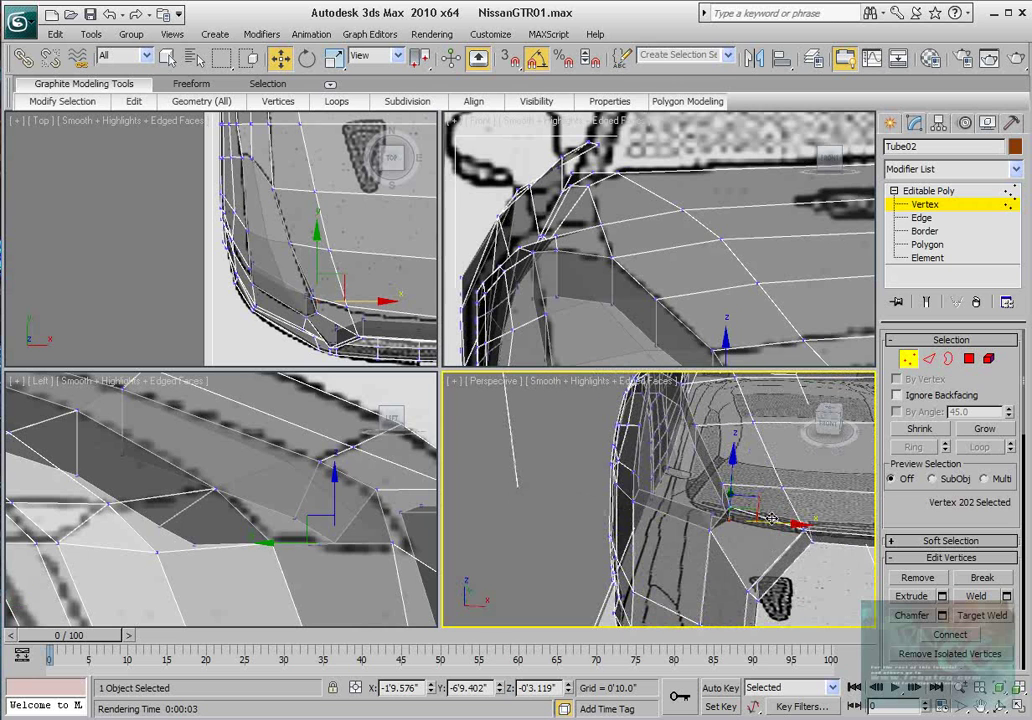
{"action": "left_click_drag", "start_coordinate": [767, 521], "coordinate": [750, 516]}
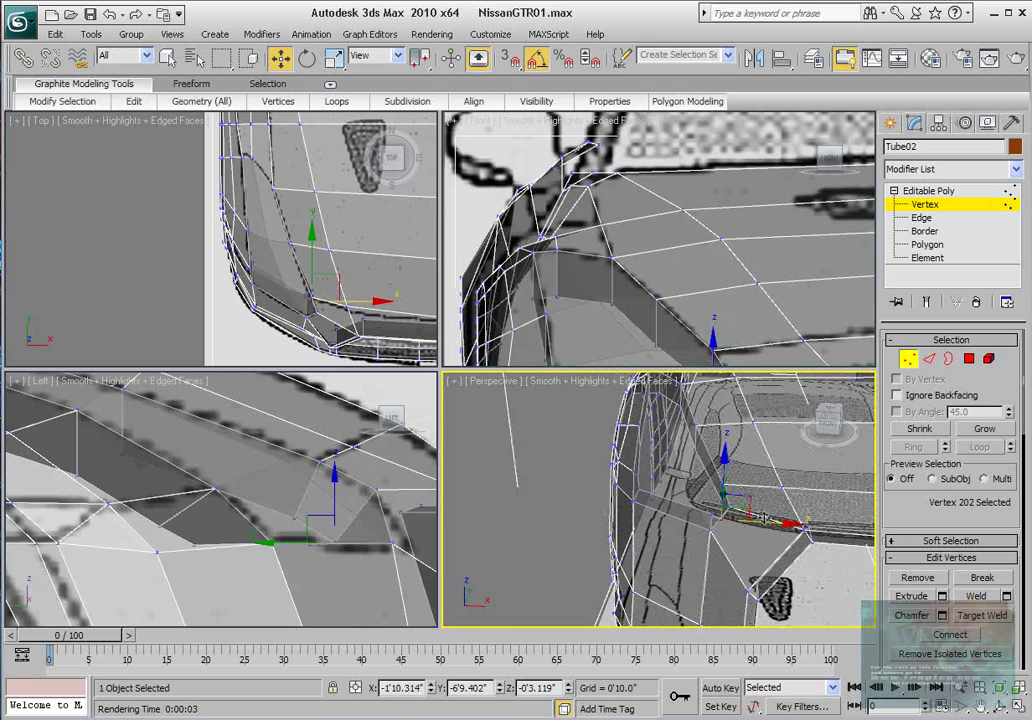
{"action": "right_click", "coordinate": [380, 530]}
{"action": "left_click_drag", "start_coordinate": [356, 518], "coordinate": [340, 509]}
- Shift the lower vertex at the recess's front tip along X to about -1'10.448", away from its neighbouring duplicate
{"action": "middle_click_drag", "start_coordinate": [657, 592], "coordinate": [624, 524], "text": "alt"}
{"action": "left_click", "coordinate": [804, 554]}
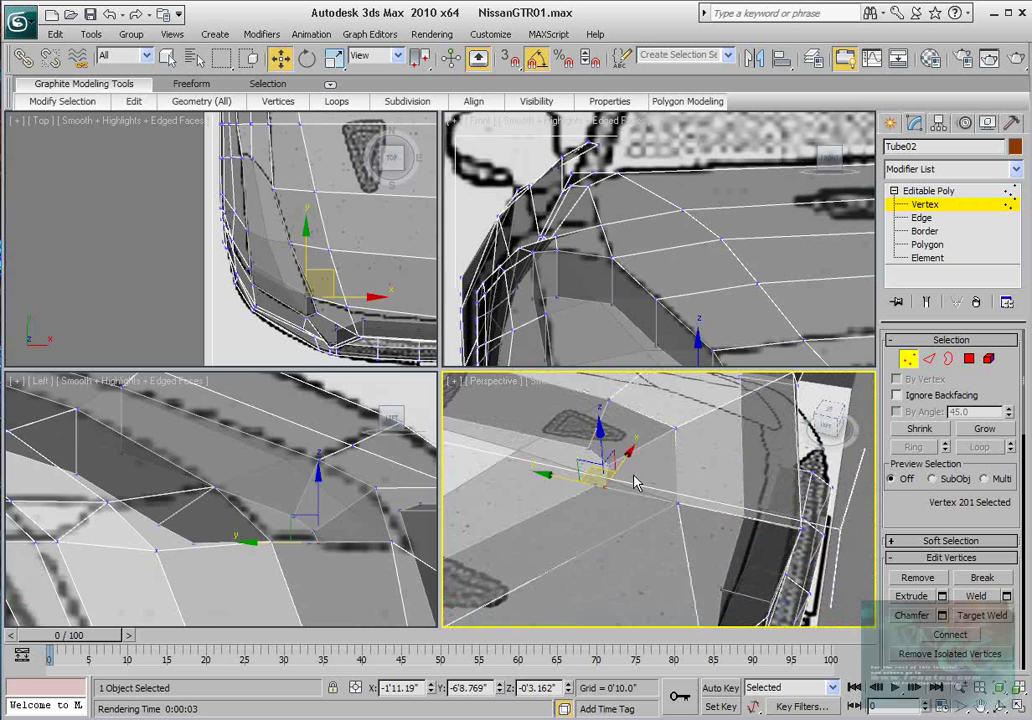
{"action": "left_click_drag", "start_coordinate": [630, 455], "coordinate": [638, 449]}
{"action": "middle_click_drag", "start_coordinate": [665, 505], "coordinate": [613, 505], "text": "alt"}
{"action": "scroll", "coordinate": [650, 525], "scroll_direction": "up", "scroll_amount": 1}
{"action": "scroll", "coordinate": [648, 520], "scroll_direction": "down", "scroll_amount": 1}
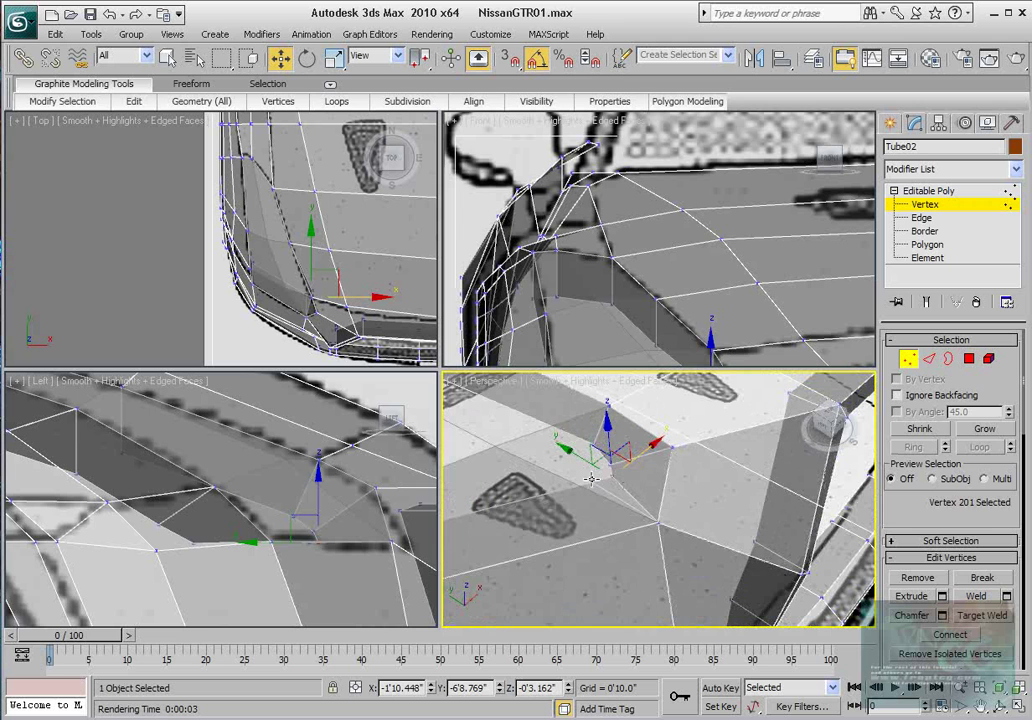
- Target weld the shifted lower vertex onto the neighbouring lower vertex at X -1'11.19" at the recess's front tip
{"action": "left_click", "coordinate": [591, 479]}
{"action": "left_click_drag", "start_coordinate": [615, 463], "coordinate": [586, 472]}
{"action": "key", "text": "ctrl+z"}
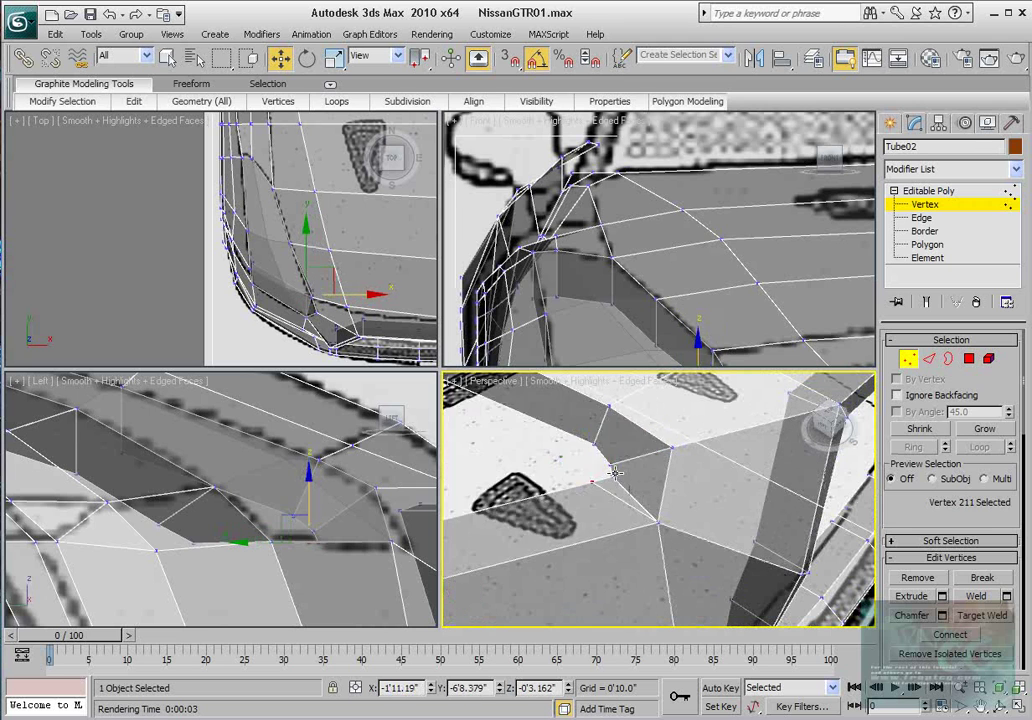
{"action": "middle_click_drag", "start_coordinate": [615, 474], "coordinate": [600, 455], "text": "alt"}
{"action": "left_click", "coordinate": [612, 452]}
{"action": "right_click", "coordinate": [612, 470]}
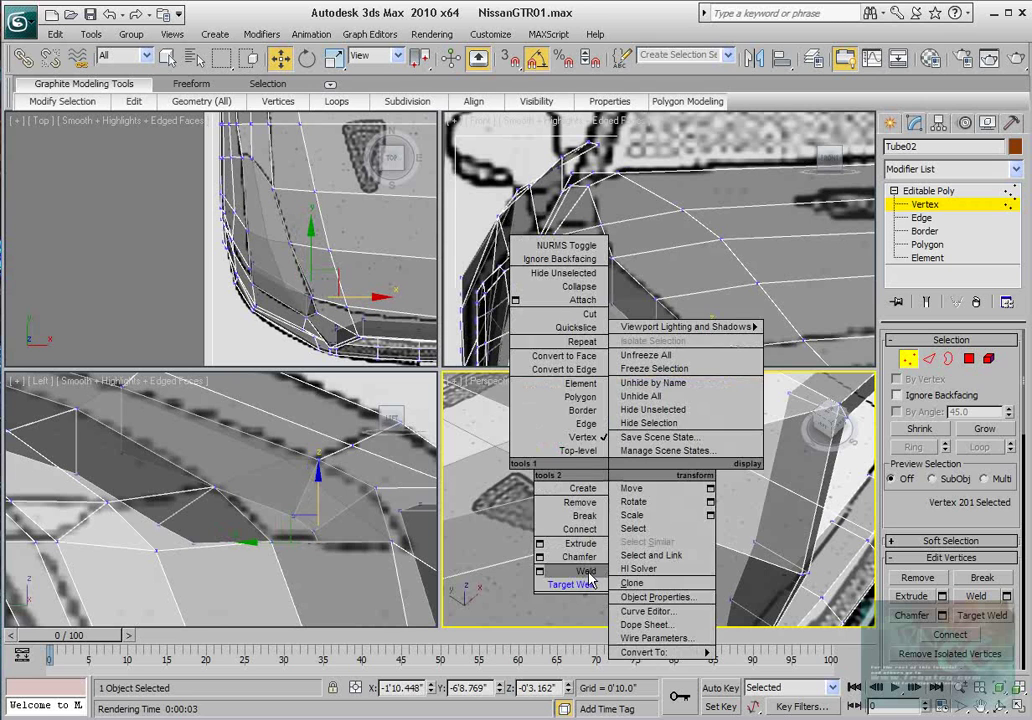
{"action": "left_click", "coordinate": [580, 584]}
{"action": "left_click", "coordinate": [590, 482]}
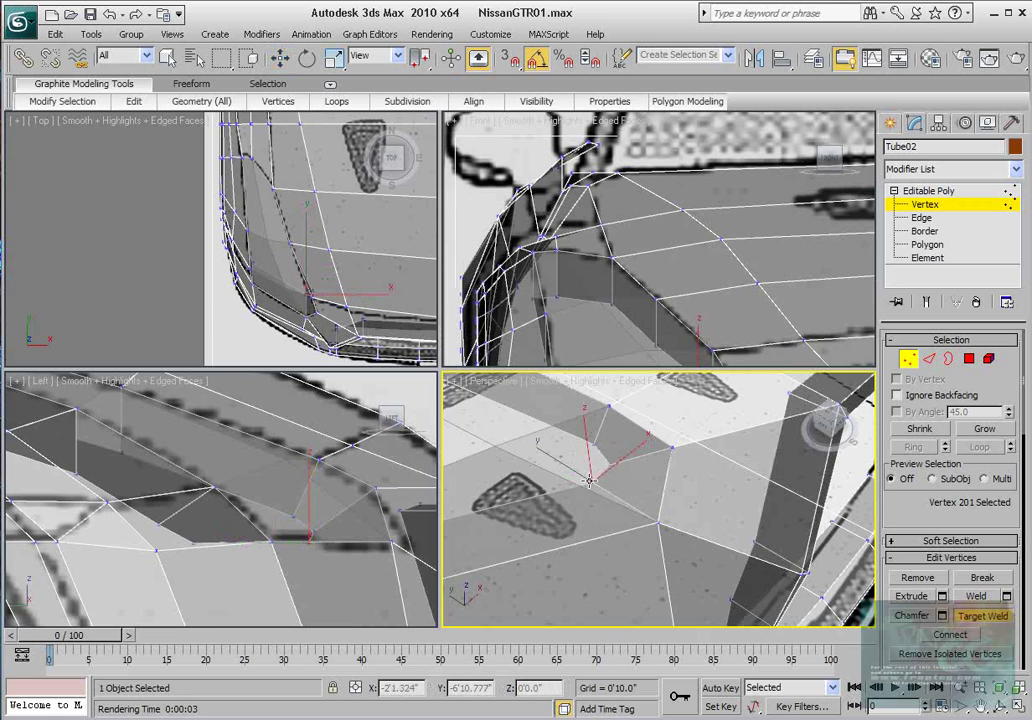
{"action": "right_click", "coordinate": [668, 543]}
- Try moving the vertex at the front tip of the headlight opening to test whether it is welded, and undo the moves
{"action": "left_click", "coordinate": [657, 521]}
{"action": "left_click_drag", "start_coordinate": [672, 508], "coordinate": [635, 490]}
{"action": "key", "text": "ctrl+z"}
{"action": "mouse_move", "coordinate": [700, 521]}
{"action": "middle_mouse_down", "text": "alt"}
{"action": "mouse_move", "coordinate": [680, 502]}
{"action": "mouse_move", "coordinate": [691, 525]}
{"action": "middle_mouse_up", "text": "alt"}
{"action": "left_click_drag", "start_coordinate": [682, 510], "coordinate": [712, 503]}
{"action": "key", "text": "ctrl+z"}
{"action": "left_click", "coordinate": [676, 521]}
{"action": "left_click", "coordinate": [658, 521]}
{"action": "key", "text": "ctrl+z"}
{"action": "key", "text": "ctrl+z"}
{"action": "key", "text": "ctrl+z"}
{"action": "key", "text": "ctrl+z"}
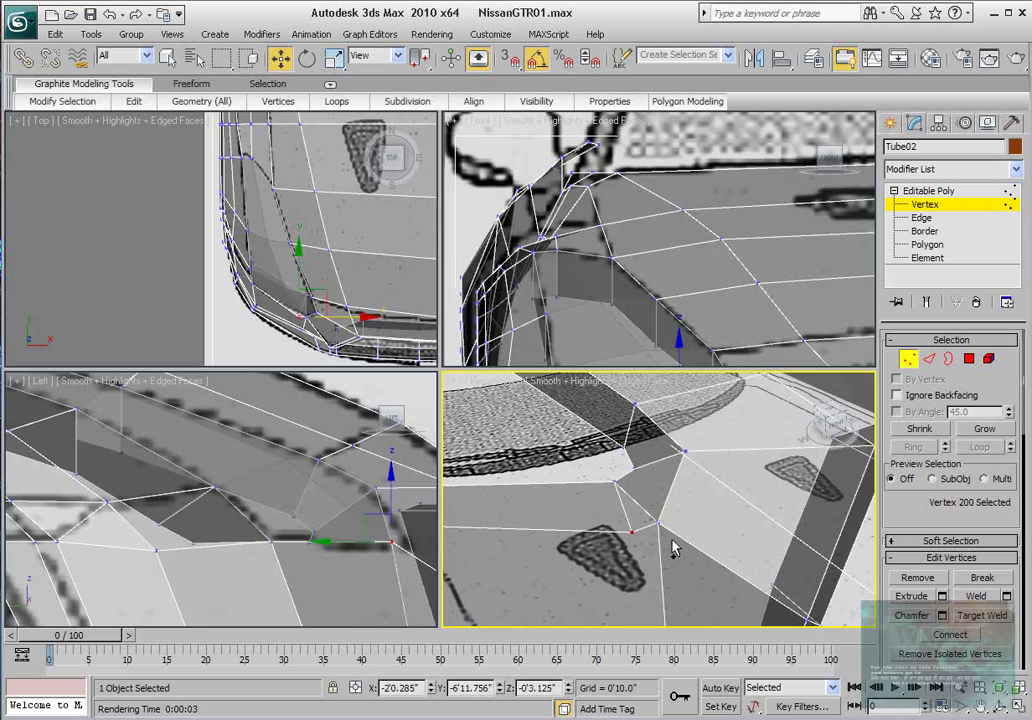
- Select both overlapping vertices at the front tip of the headlight opening and collapse them into one
{"action": "left_click_drag", "start_coordinate": [675, 540], "coordinate": [640, 509]}
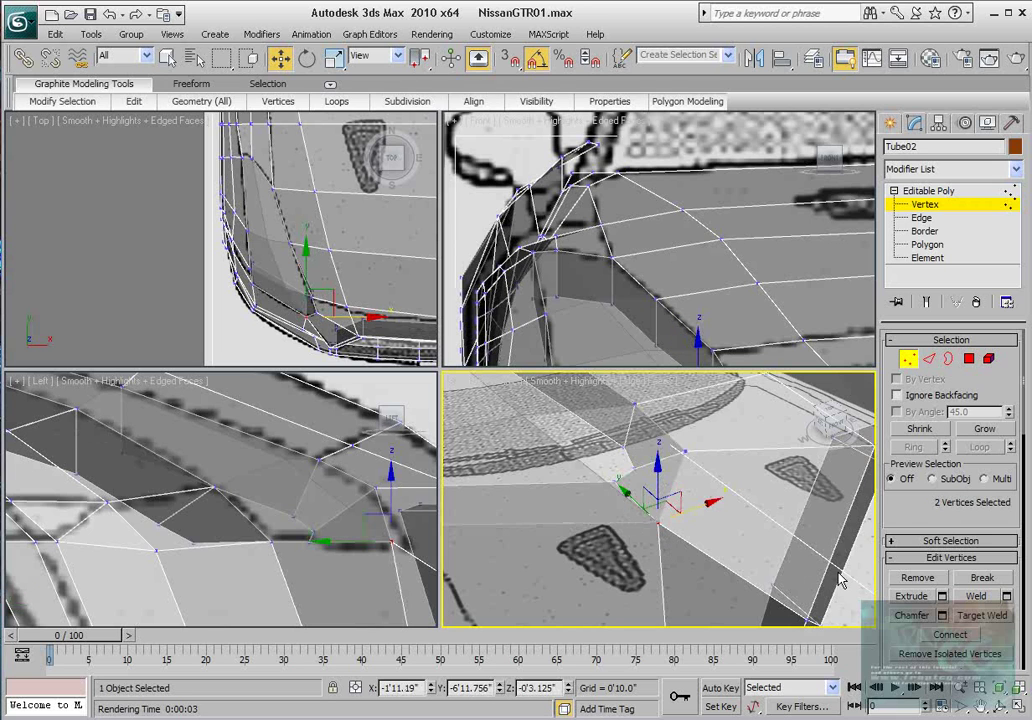
{"action": "scroll", "coordinate": [925, 522], "scroll_direction": "down", "scroll_amount": 2}
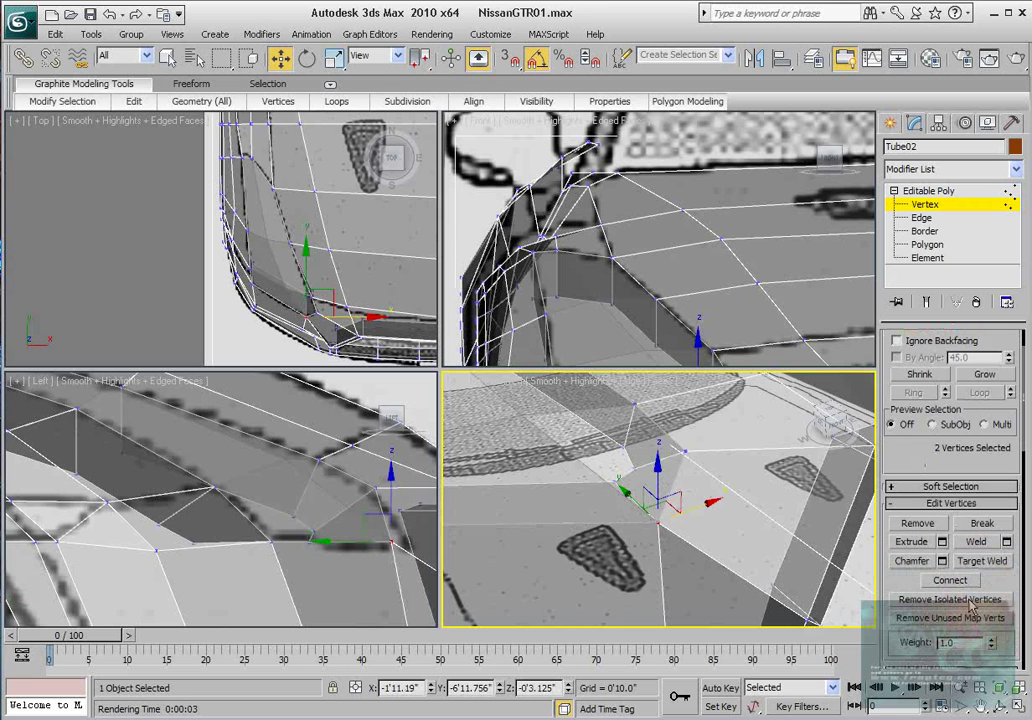
{"action": "scroll", "coordinate": [950, 600], "scroll_direction": "down", "scroll_amount": 8}
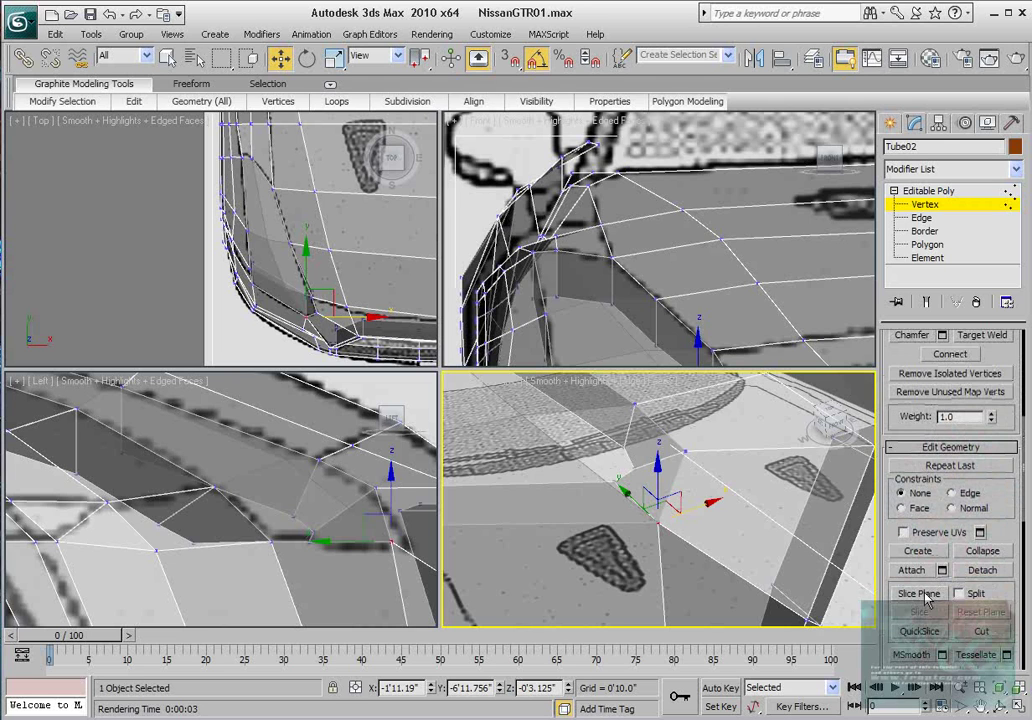
{"action": "left_click", "coordinate": [984, 552]}
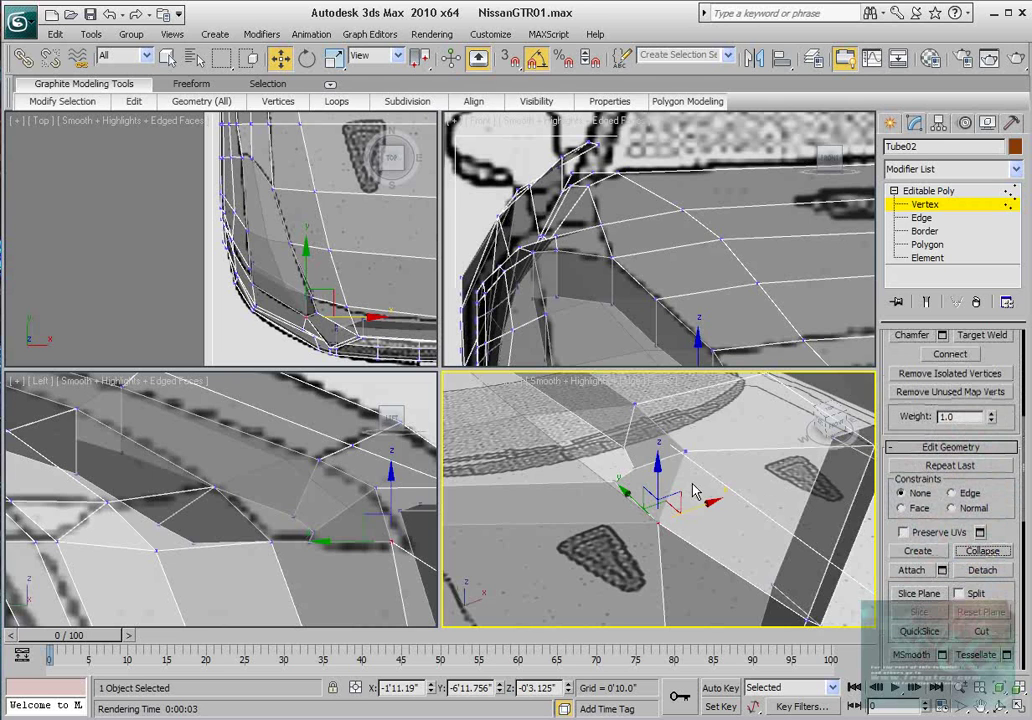
- Test the vertices along the inner front edge of the headlight opening for loose duplicates by moving them, undoing each move
{"action": "left_click", "coordinate": [686, 453]}
{"action": "left_click_drag", "start_coordinate": [687, 417], "coordinate": [688, 391]}
{"action": "key", "text": "ctrl+z"}
{"action": "left_click", "coordinate": [614, 481]}
{"action": "mouse_move", "coordinate": [636, 468]}
{"action": "left_mouse_down"}
{"action": "mouse_move", "coordinate": [617, 476]}
{"action": "mouse_move", "coordinate": [630, 470]}
{"action": "left_mouse_up"}
{"action": "key", "text": "ctrl+z"}
{"action": "left_click", "coordinate": [635, 404]}
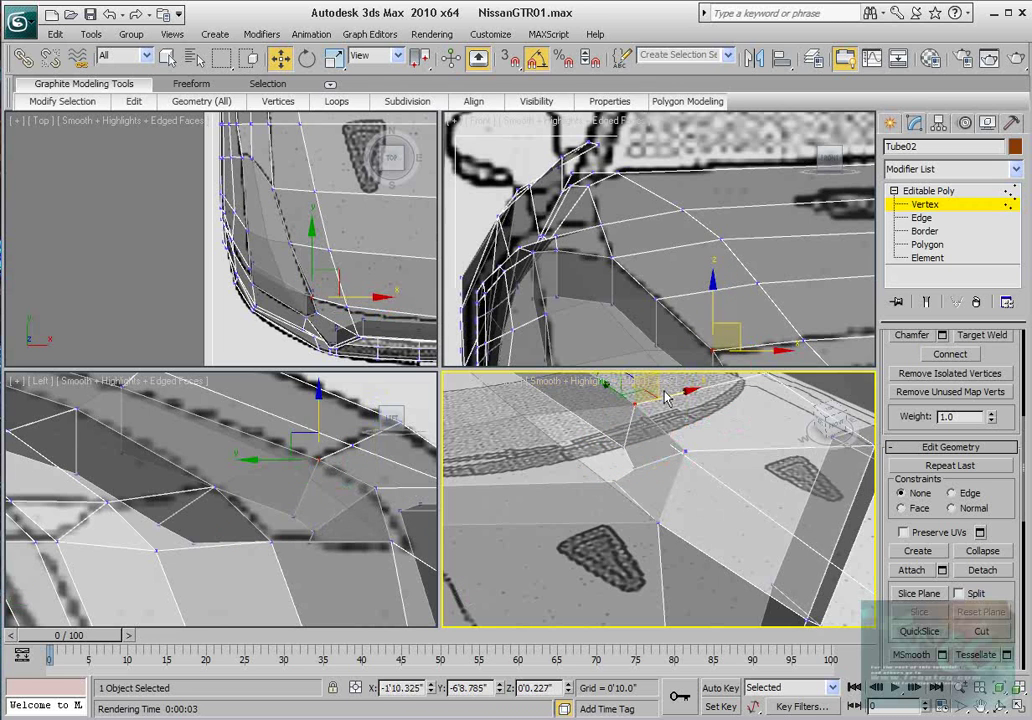
{"action": "middle_click_drag", "start_coordinate": [666, 396], "coordinate": [675, 438]}
{"action": "left_click", "coordinate": [682, 463]}
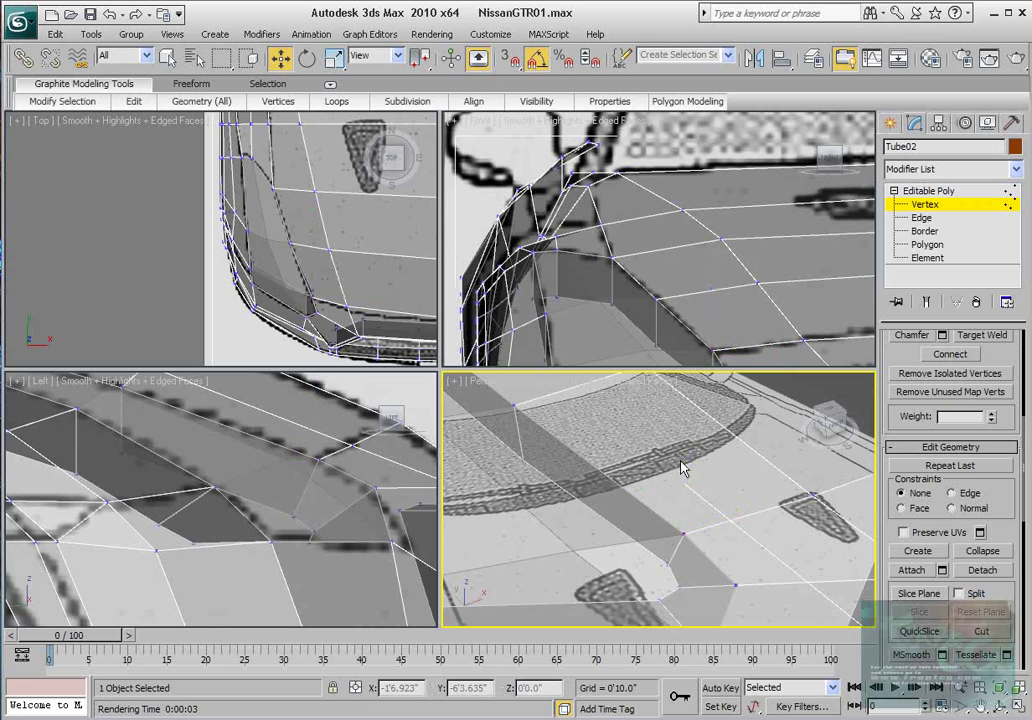
{"action": "left_click", "coordinate": [683, 533]}
{"action": "left_click_drag", "start_coordinate": [684, 505], "coordinate": [680, 480]}
{"action": "key", "text": "ctrl+z"}
- Test the collapsed front tip vertex of the headlight opening by raising it, and undo the move
{"action": "scroll", "coordinate": [652, 484], "scroll_direction": "down", "scroll_amount": 4}
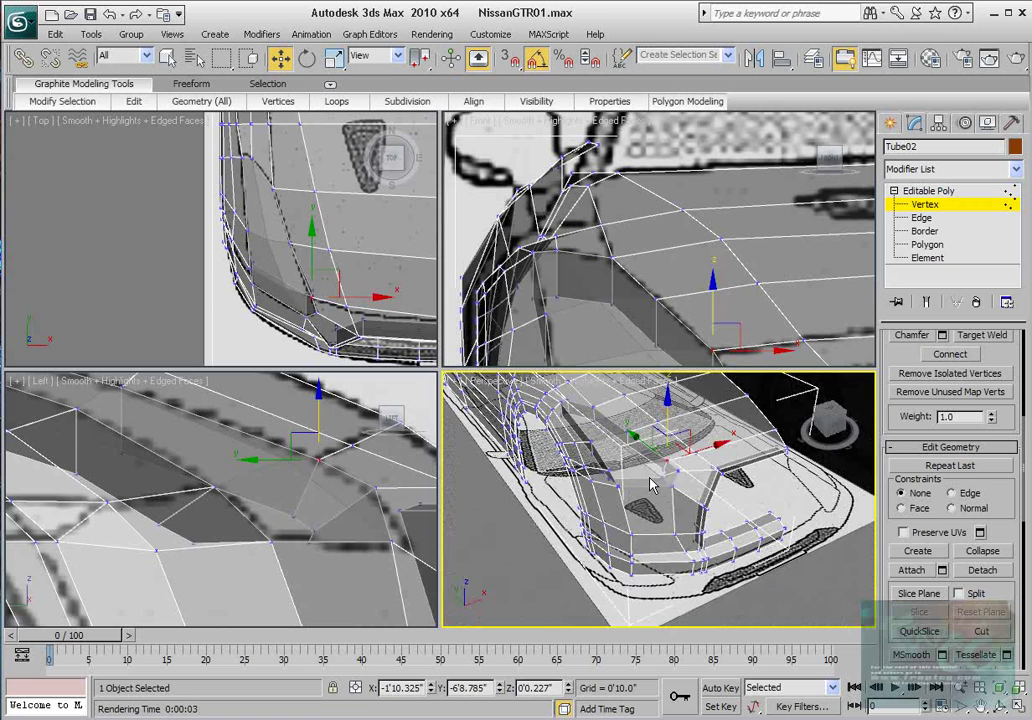
{"action": "scroll", "coordinate": [630, 500], "scroll_direction": "up", "scroll_amount": 2}
{"action": "middle_click_drag", "start_coordinate": [616, 500], "coordinate": [628, 513]}
{"action": "left_click", "coordinate": [694, 477]}
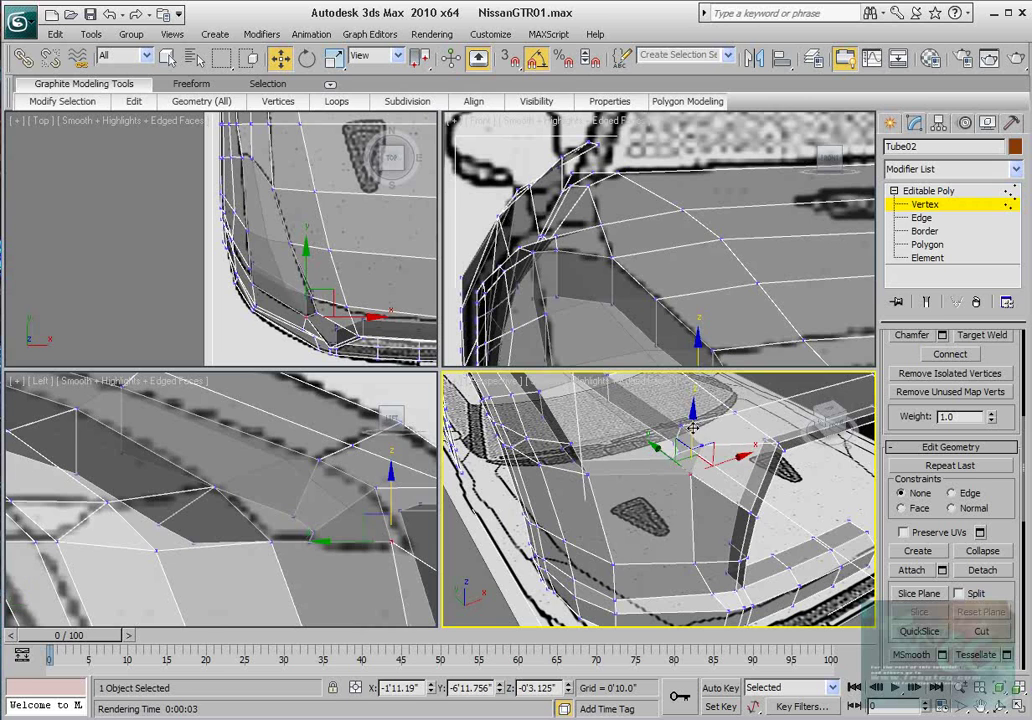
{"action": "left_click_drag", "start_coordinate": [693, 428], "coordinate": [692, 407]}
{"action": "key", "text": "ctrl+z"}
- Examine the outer front corner vertex of the headlight opening for duplicates with a trial move, and undo it
{"action": "left_click_drag", "start_coordinate": [583, 470], "coordinate": [583, 468]}
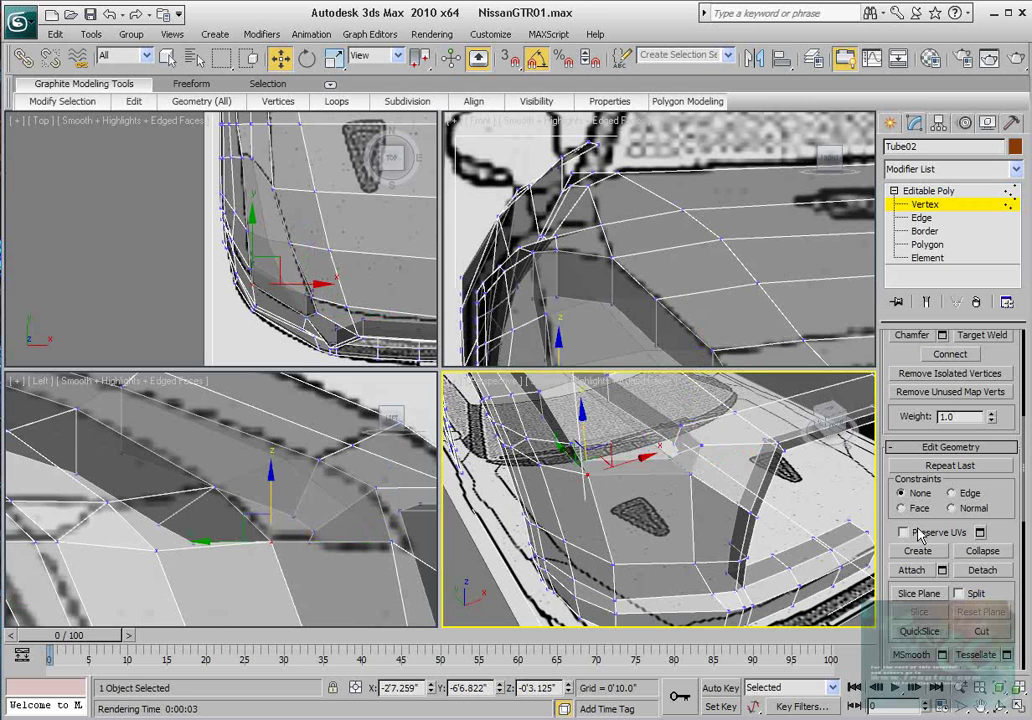
{"action": "scroll", "coordinate": [997, 428], "scroll_direction": "up", "scroll_amount": 5}
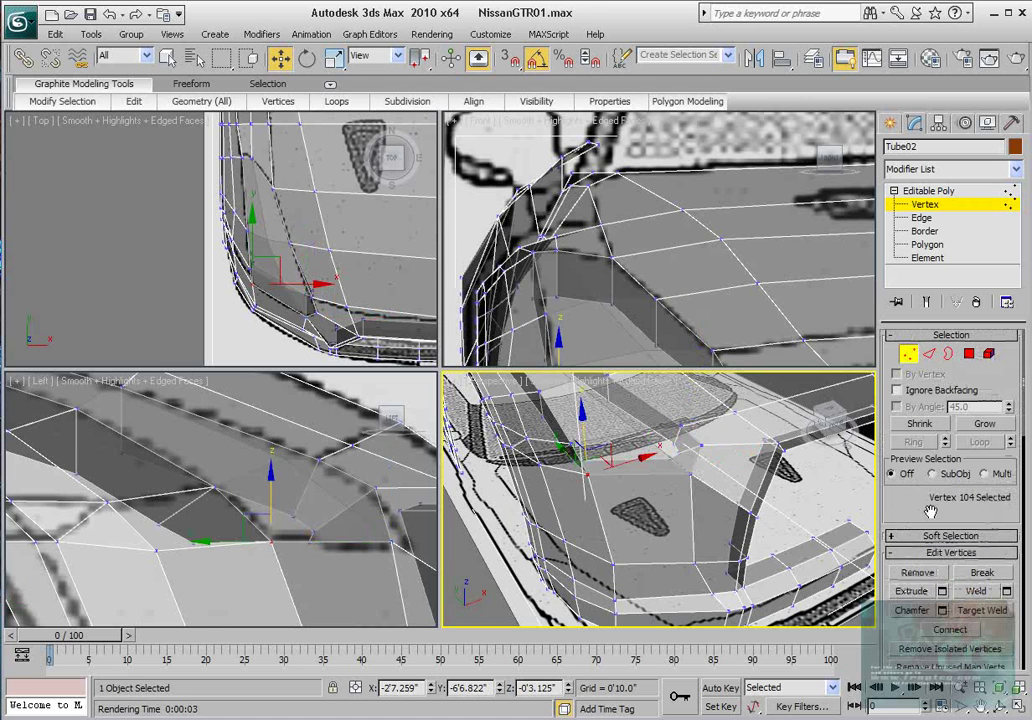
{"action": "scroll", "coordinate": [960, 505], "scroll_direction": "up", "scroll_amount": 1}
{"action": "scroll", "coordinate": [628, 500], "scroll_direction": "up", "scroll_amount": 3}
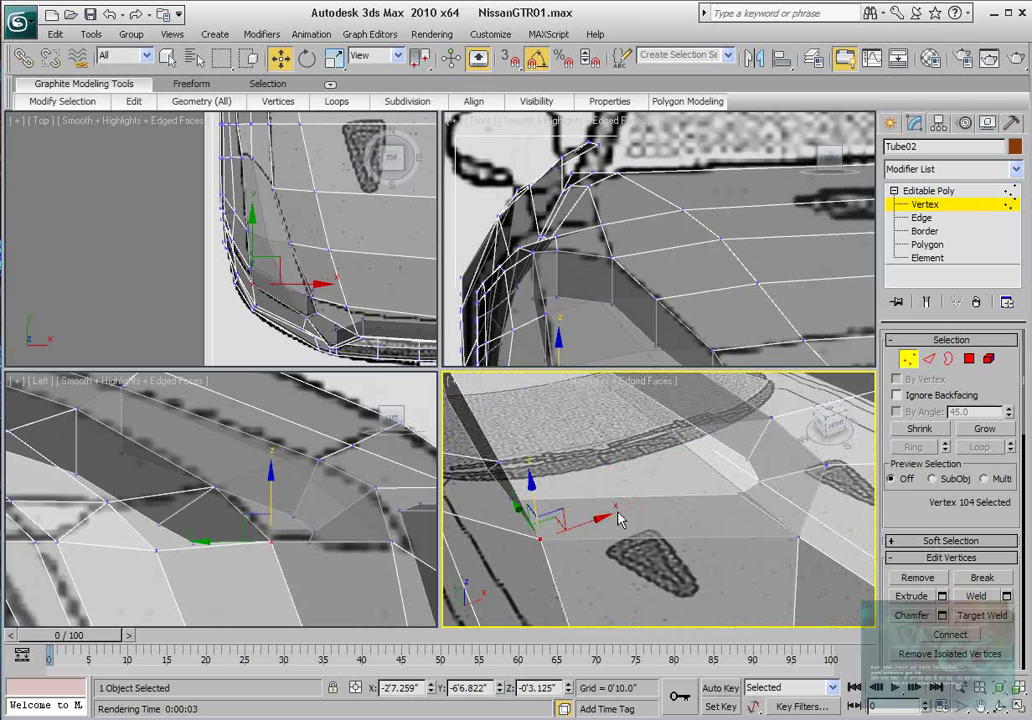
{"action": "middle_click_drag", "start_coordinate": [590, 505], "coordinate": [604, 510], "text": "alt"}
{"action": "mouse_move", "coordinate": [608, 490]}
{"action": "left_mouse_down"}
{"action": "mouse_move", "coordinate": [609, 454]}
{"action": "mouse_move", "coordinate": [565, 485]}
{"action": "left_mouse_up"}
{"action": "key", "text": "ctrl+z"}
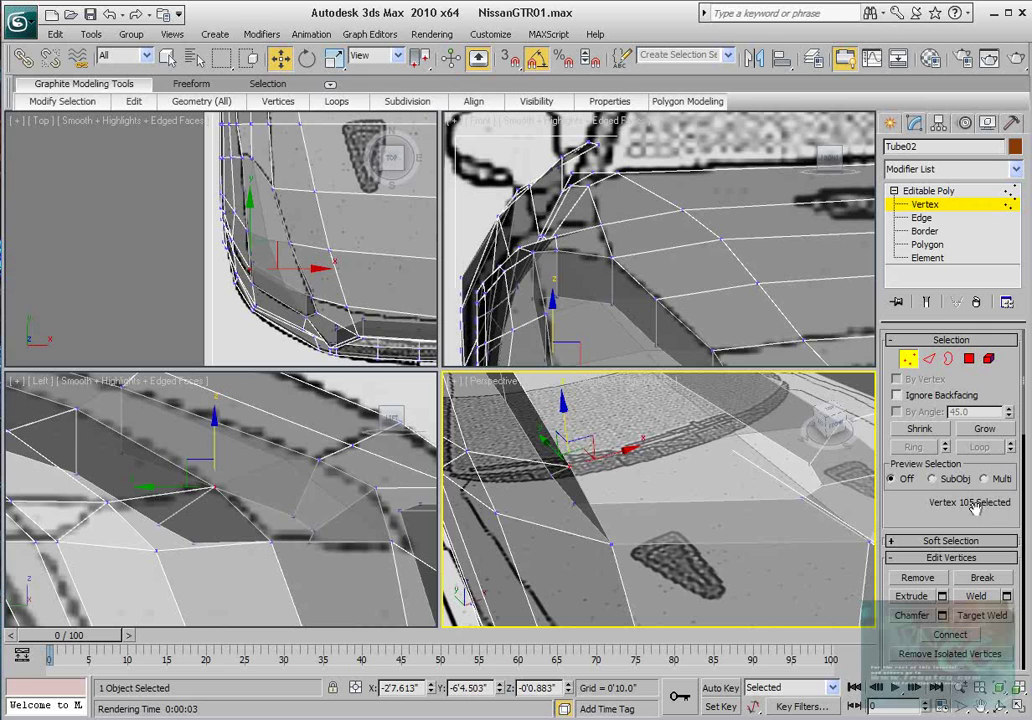
- Check the remaining vertices along the outer side and front tip of the headlight recess for overlapping duplicates
{"action": "left_click_drag", "start_coordinate": [540, 499], "coordinate": [536, 500]}
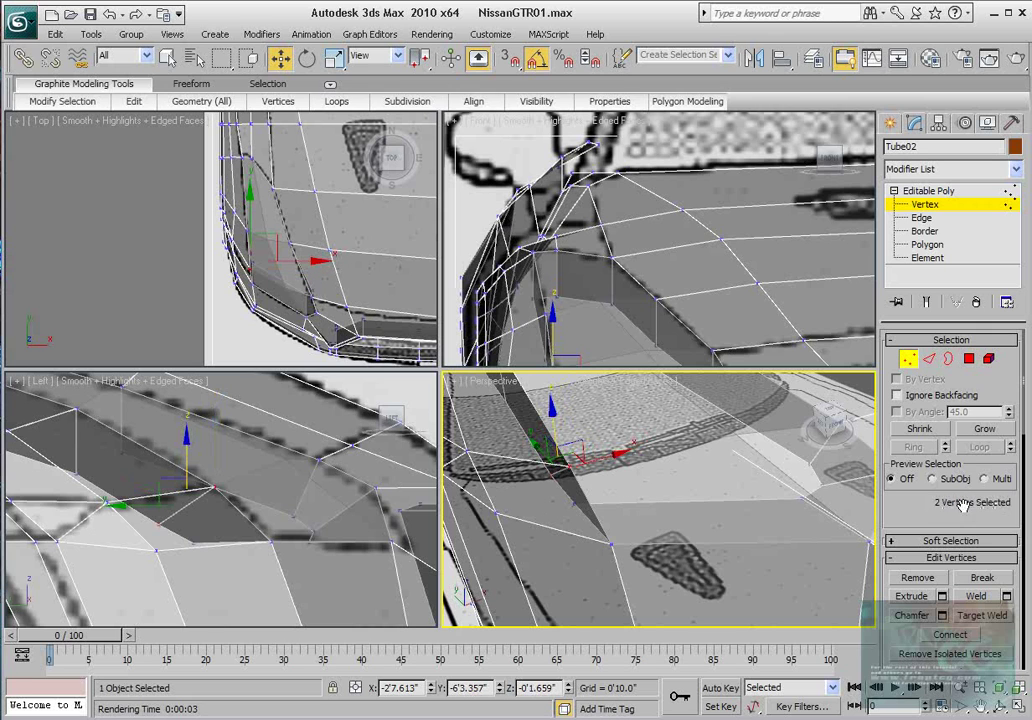
{"action": "left_click", "coordinate": [614, 545]}
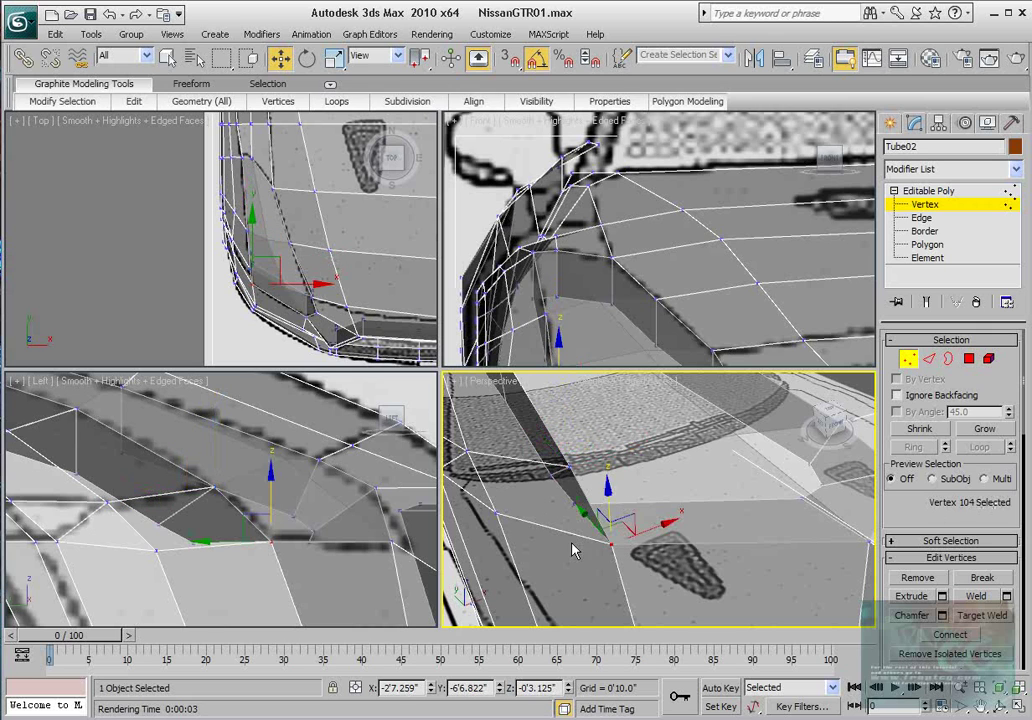
{"action": "left_click_drag", "start_coordinate": [592, 504], "coordinate": [593, 501]}
{"action": "left_click_drag", "start_coordinate": [489, 534], "coordinate": [489, 536]}
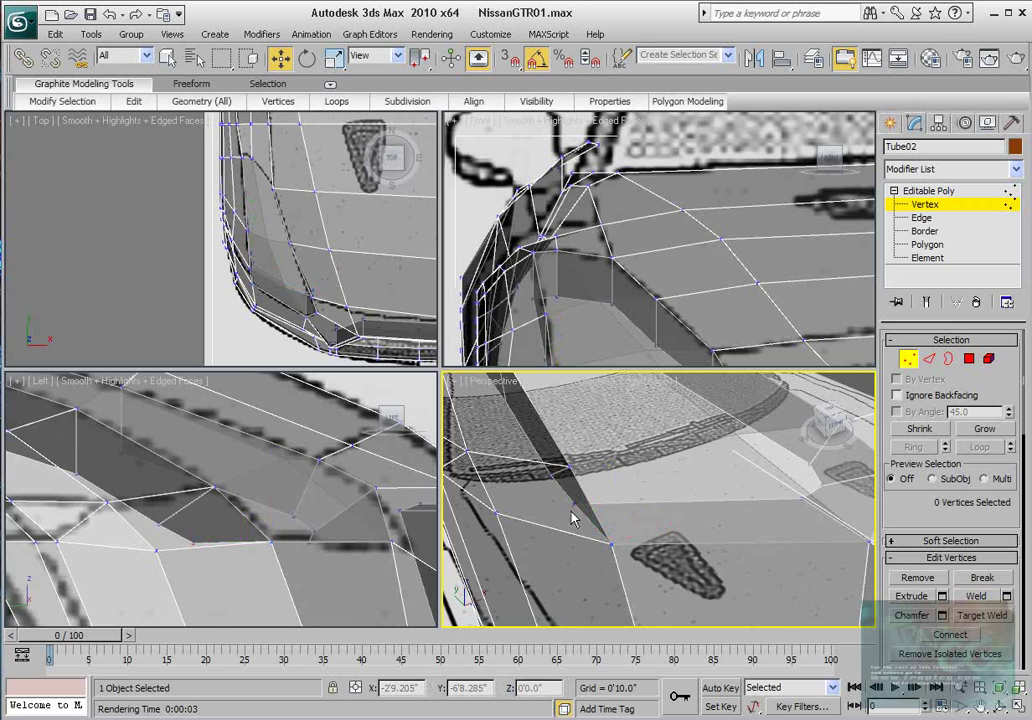
{"action": "scroll", "coordinate": [604, 540], "scroll_direction": "down", "scroll_amount": 3}
{"action": "left_click_drag", "start_coordinate": [595, 520], "coordinate": [628, 528]}
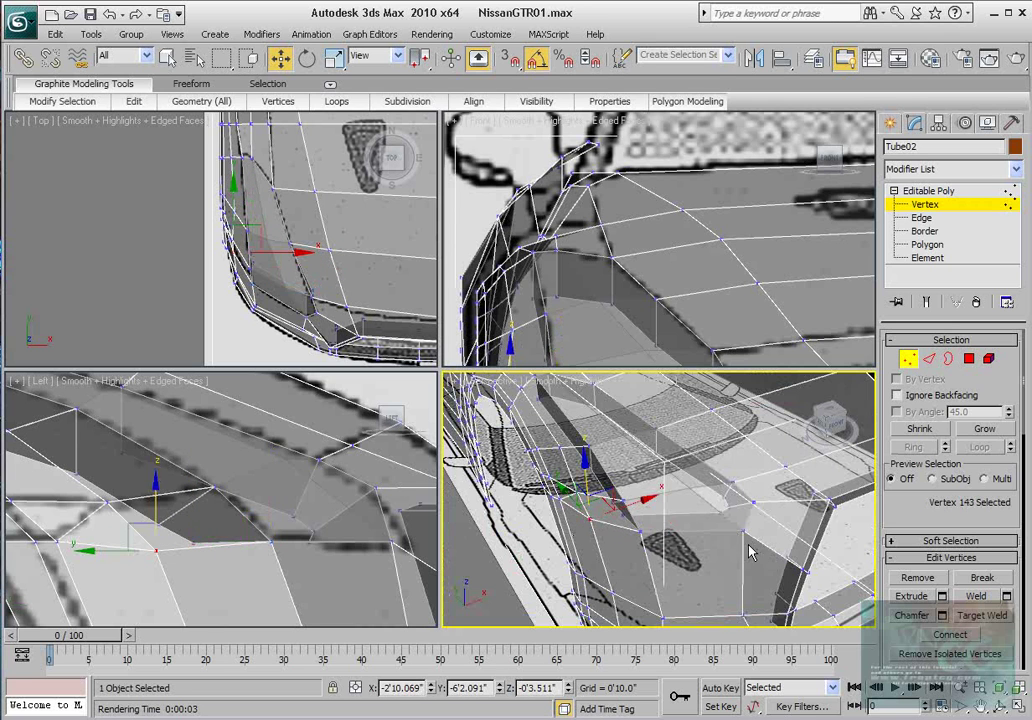
{"action": "left_click_drag", "start_coordinate": [726, 538], "coordinate": [752, 527]}
{"action": "middle_click_drag", "start_coordinate": [751, 530], "coordinate": [527, 639], "text": "alt"}
{"action": "scroll", "coordinate": [717, 527], "scroll_direction": "up", "scroll_amount": 2}
- Consult the StockPic6 photo in Windows Picture and Fax Viewer, and return to 3ds Max to edit PassHeadLight at vertex level
{"action": "key", "text": "alt+Tab"}
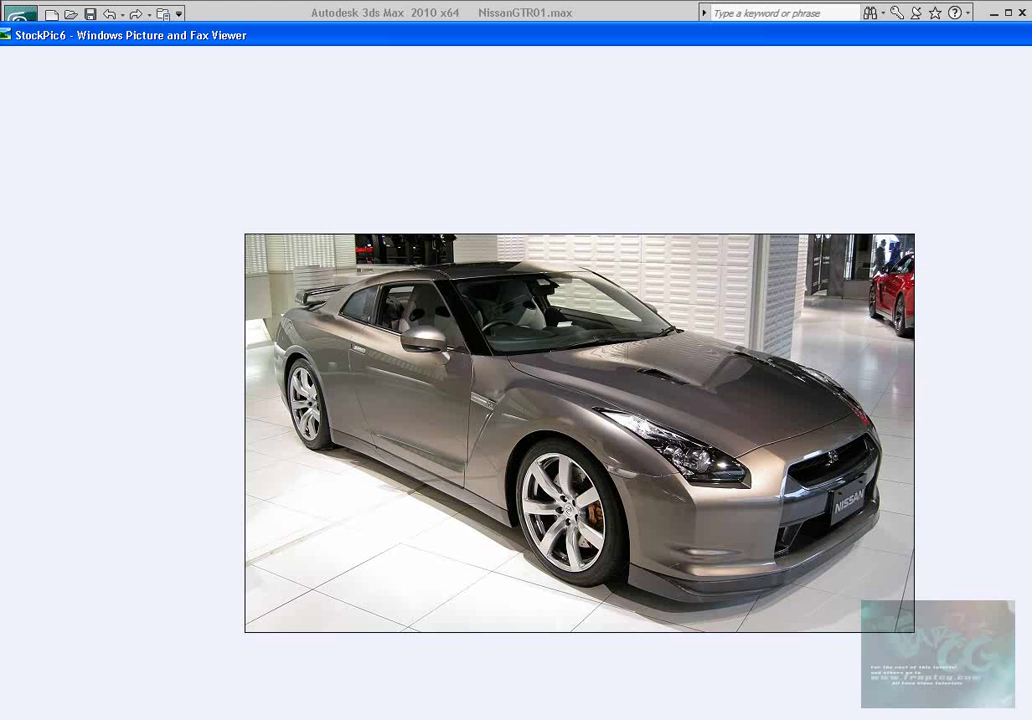
{"action": "key", "text": "alt+Tab"}
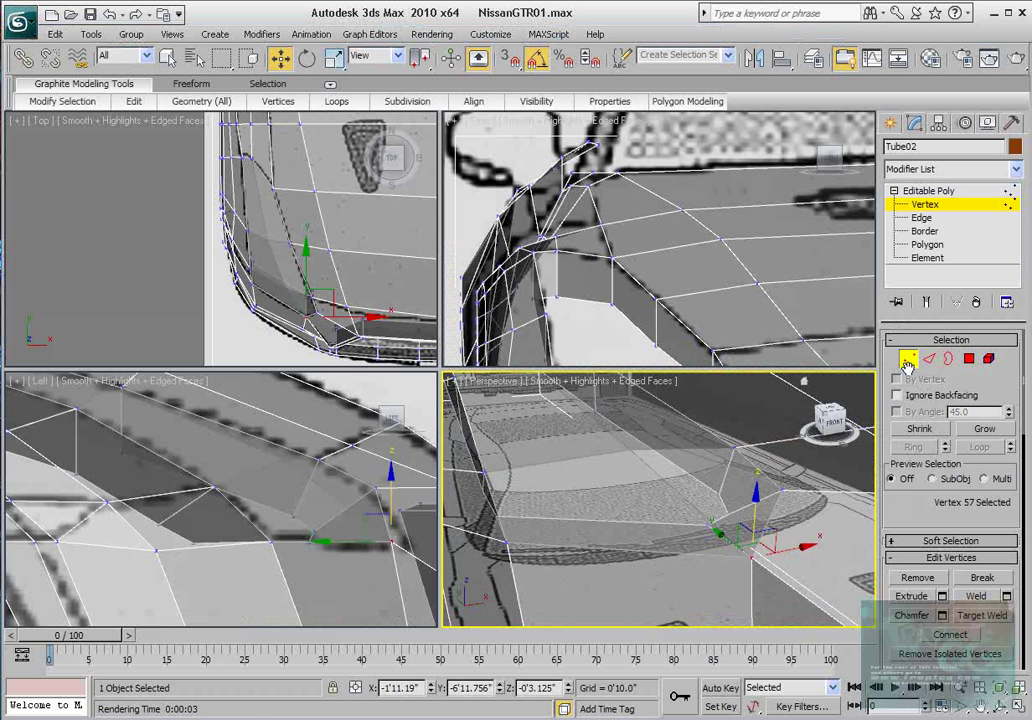
{"action": "key", "text": "1"}
{"action": "left_click", "coordinate": [603, 461]}
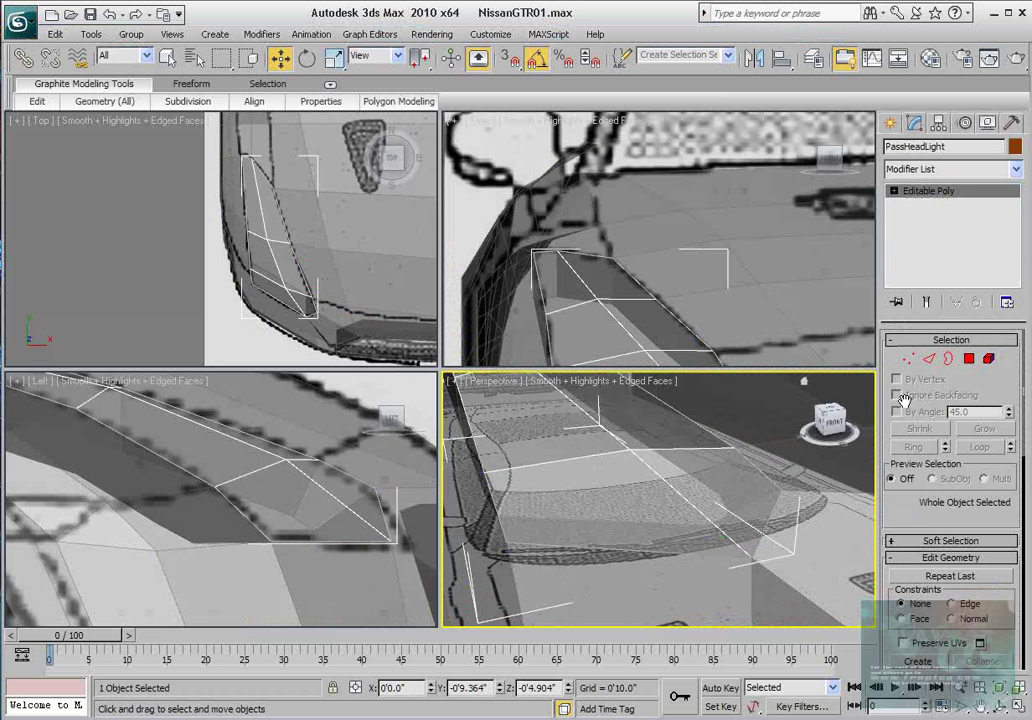
{"action": "left_click", "coordinate": [908, 359]}
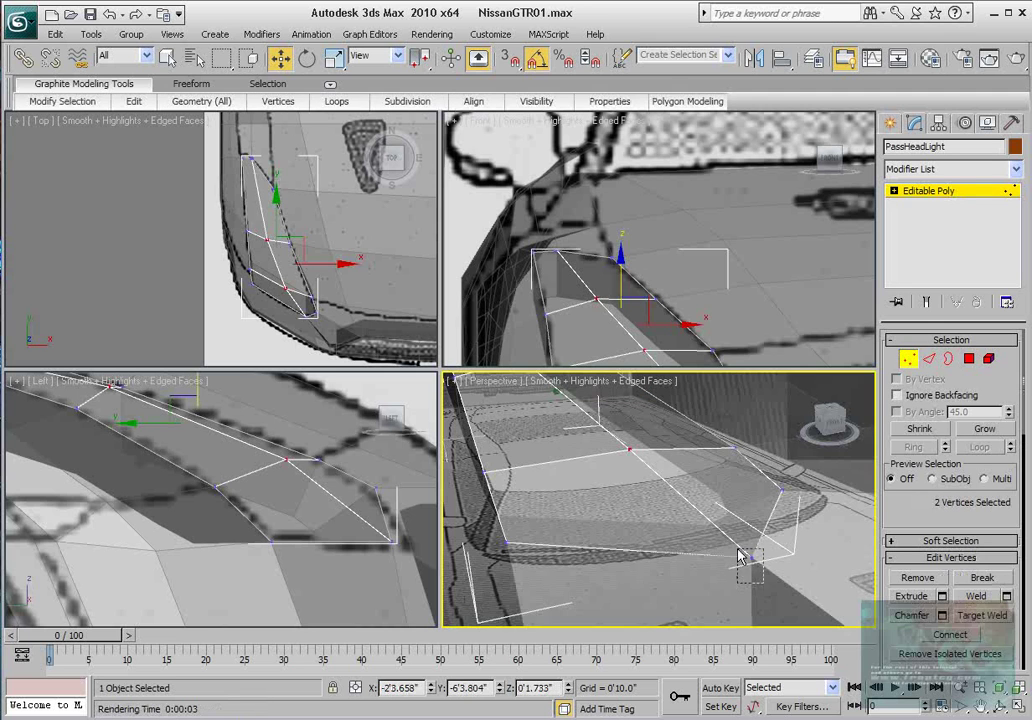
- Select the two overlapping front tip vertices of PassHeadLight and move them back to about Y -6'10.44"
{"action": "left_click_drag", "start_coordinate": [740, 556], "coordinate": [735, 545]}
{"action": "middle_click_drag", "start_coordinate": [403, 554], "coordinate": [406, 551]}
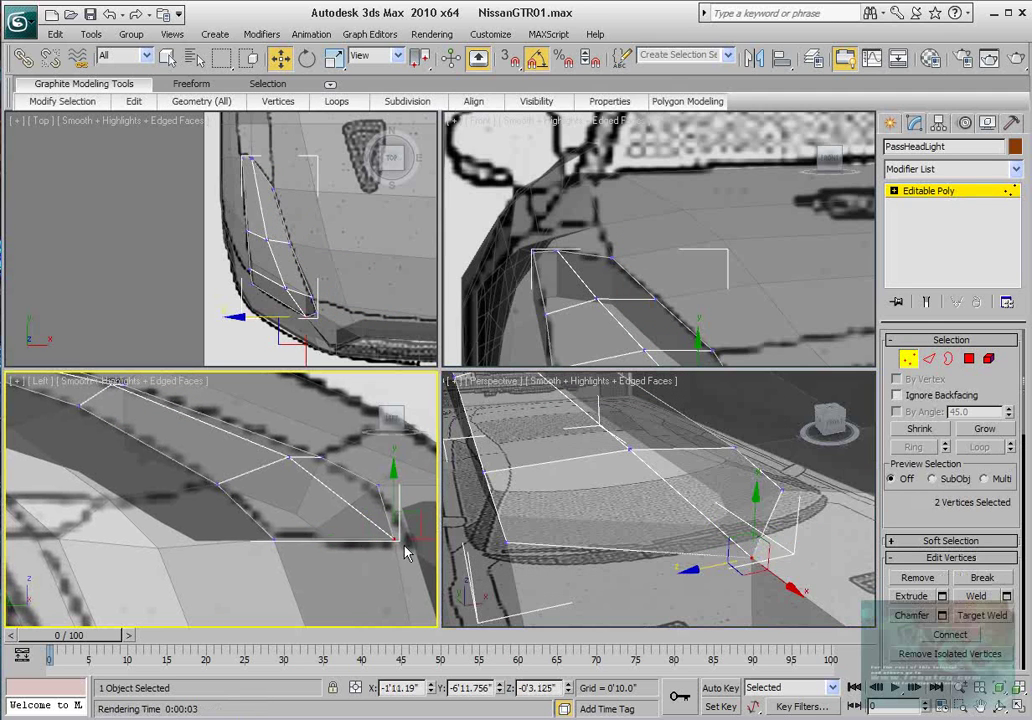
{"action": "left_click_drag", "start_coordinate": [420, 538], "coordinate": [393, 536]}
{"action": "key", "text": "ctrl+z"}
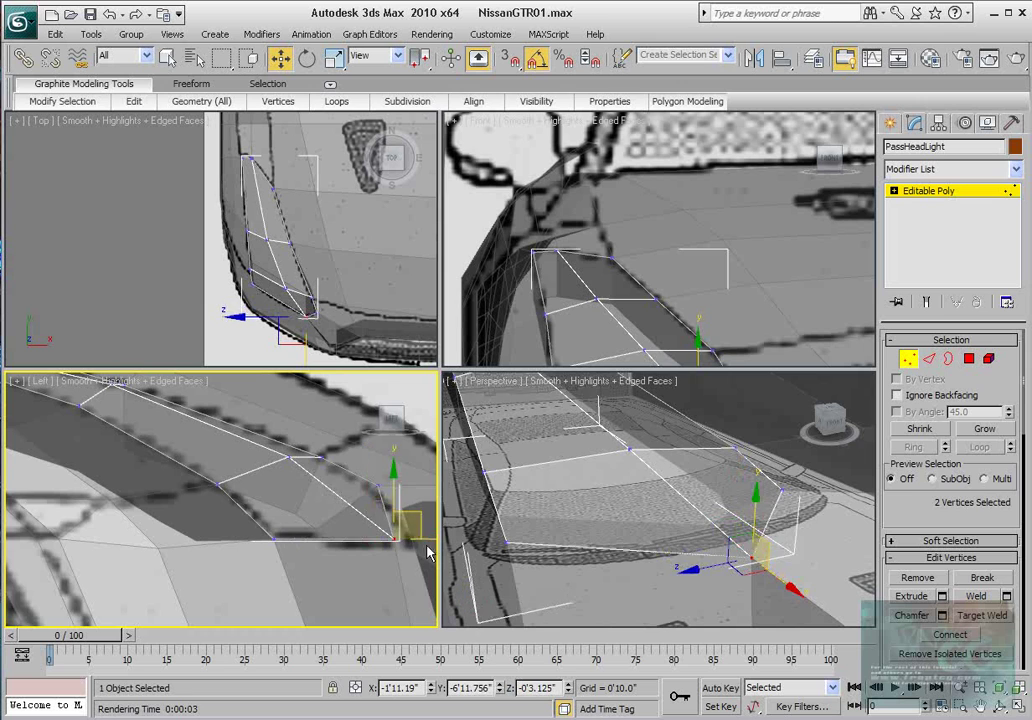
{"action": "middle_click_drag", "start_coordinate": [430, 550], "coordinate": [376, 549]}
{"action": "left_click_drag", "start_coordinate": [389, 539], "coordinate": [357, 538]}
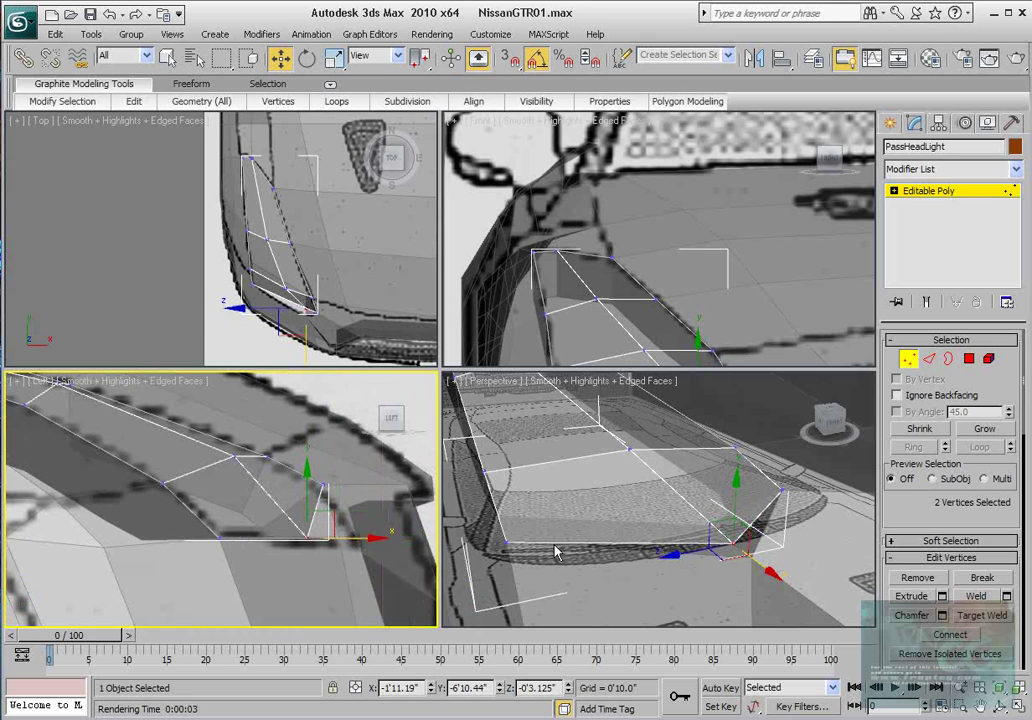
- Add the outer lower corner vertex of PassHeadLight to the tip selection and move all three vertices back, with the tip at about Y -6'10.126"
{"action": "left_click", "coordinate": [502, 542], "text": "ctrl"}
{"action": "middle_click_drag", "start_coordinate": [276, 556], "coordinate": [280, 560]}
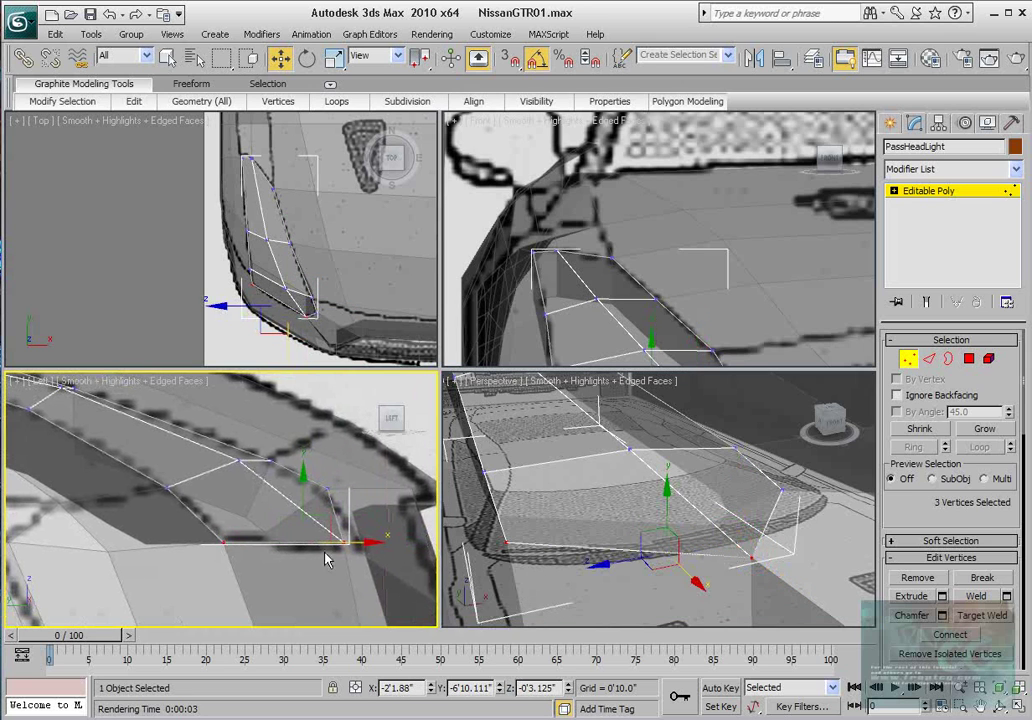
{"action": "left_click_drag", "start_coordinate": [348, 541], "coordinate": [316, 540]}
- Compare the headlight's front corner with the StockPic6 photo in Windows Picture and Fax Viewer, and return to 3ds Max
{"action": "key", "text": "alt+Tab"}
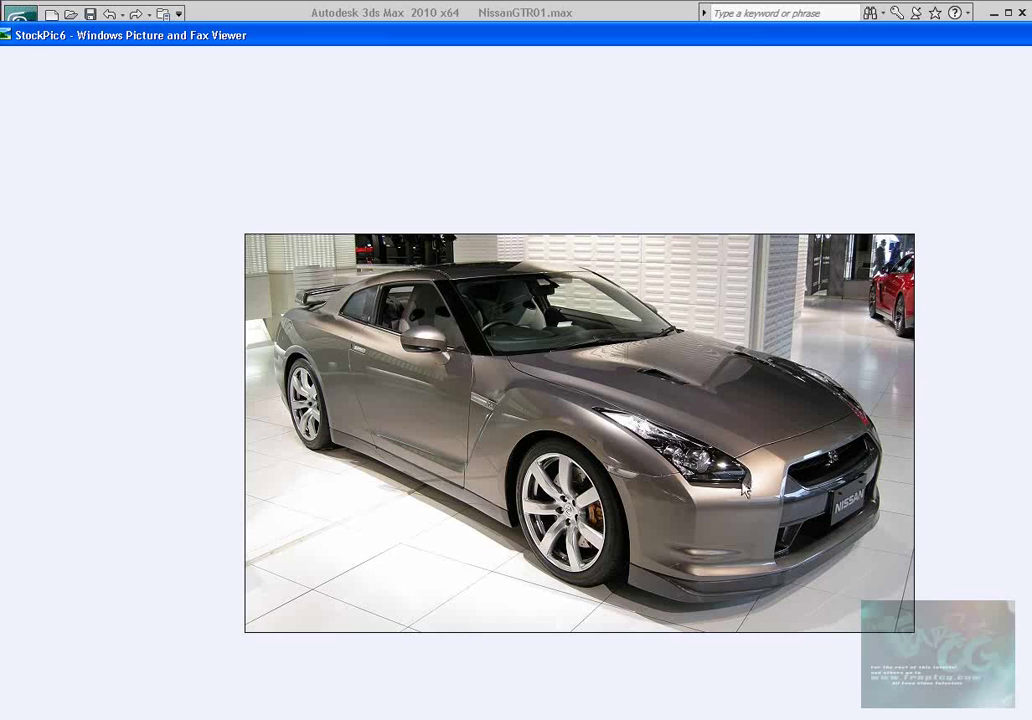
{"action": "key", "text": "alt+Tab"}
{"action": "middle_click_drag", "start_coordinate": [672, 558], "coordinate": [555, 500], "text": "alt"}
- Try shifting a single front tip vertex of PassHeadLight along X, and undo the move
{"action": "left_click", "coordinate": [712, 535]}
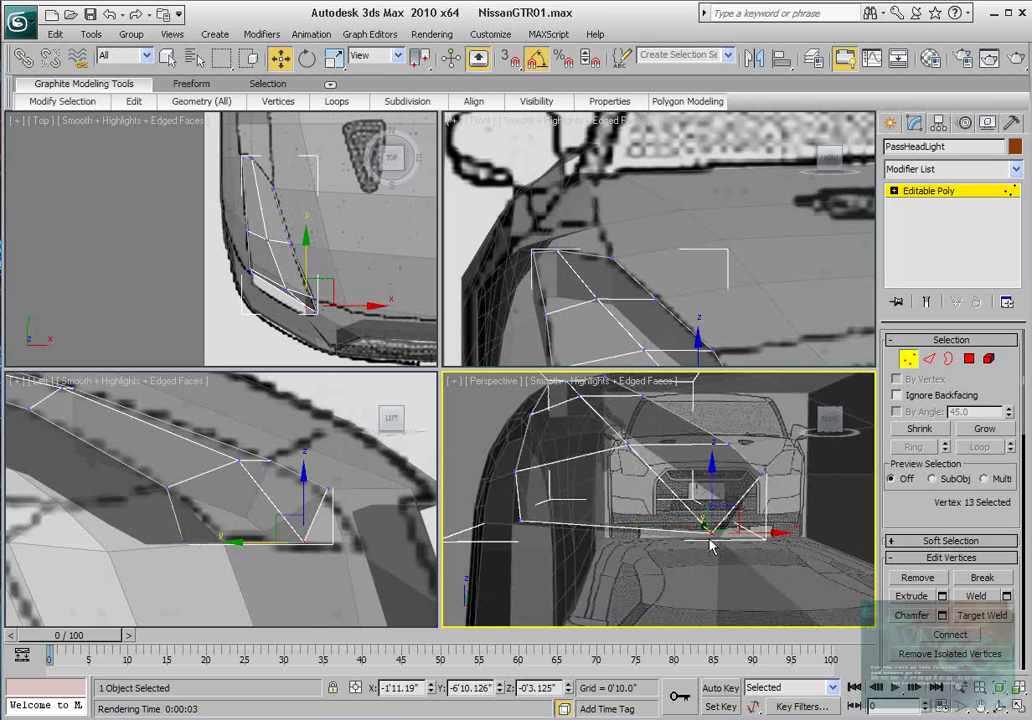
{"action": "left_click", "coordinate": [711, 542]}
{"action": "left_click", "coordinate": [711, 538]}
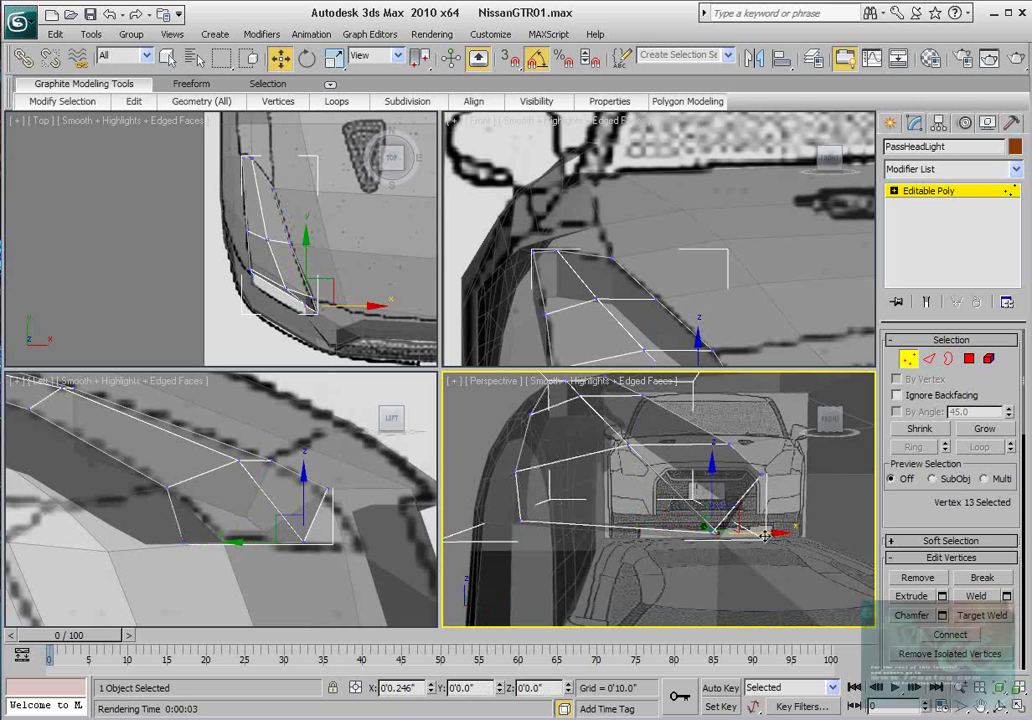
{"action": "middle_click_drag", "start_coordinate": [740, 548], "coordinate": [770, 581], "text": "alt"}
{"action": "key", "text": "ctrl+z"}
- Select both overlapping front tip vertices of PassHeadLight and try raising them along Z
{"action": "left_click_drag", "start_coordinate": [697, 552], "coordinate": [719, 537]}
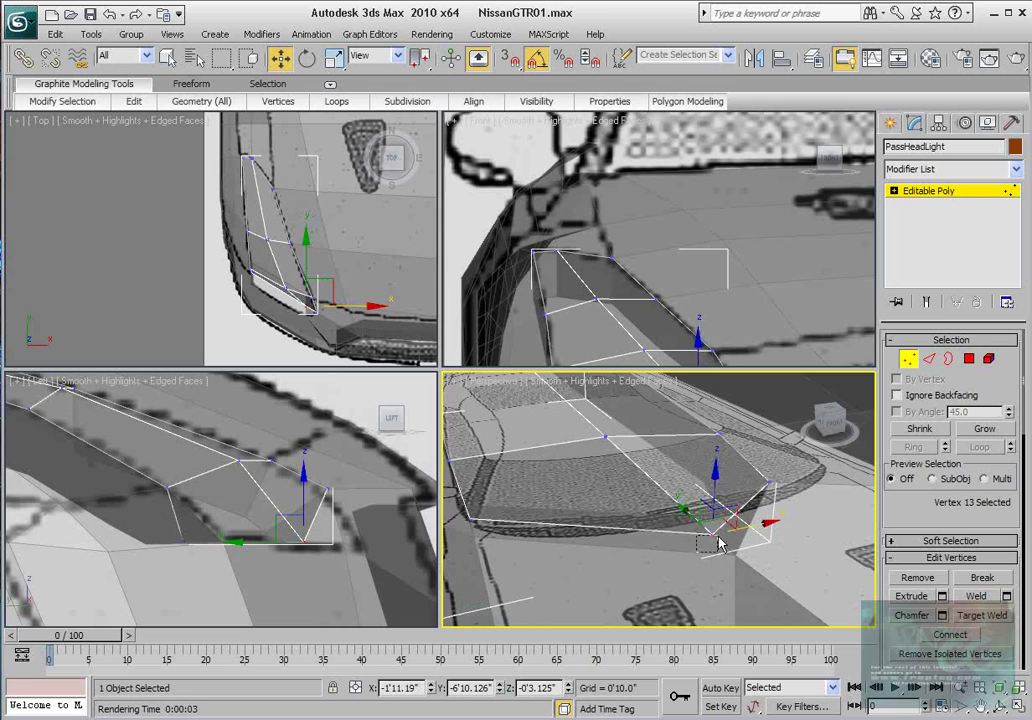
{"action": "left_click_drag", "start_coordinate": [953, 528], "coordinate": [915, 462]}
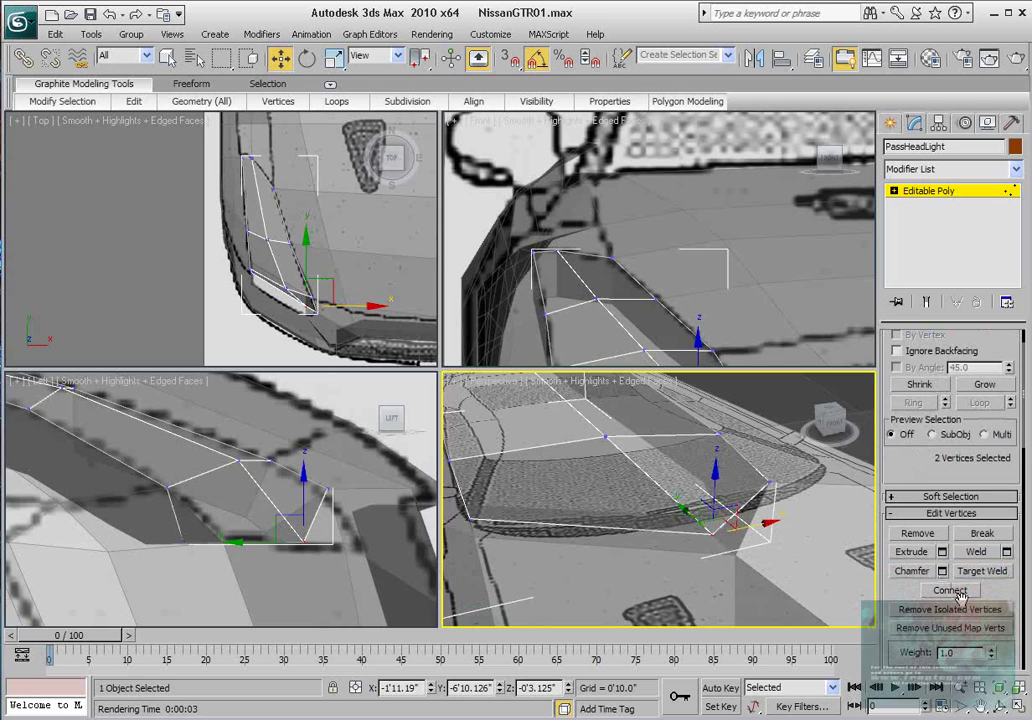
{"action": "scroll", "coordinate": [958, 596], "scroll_direction": "down", "scroll_amount": 5}
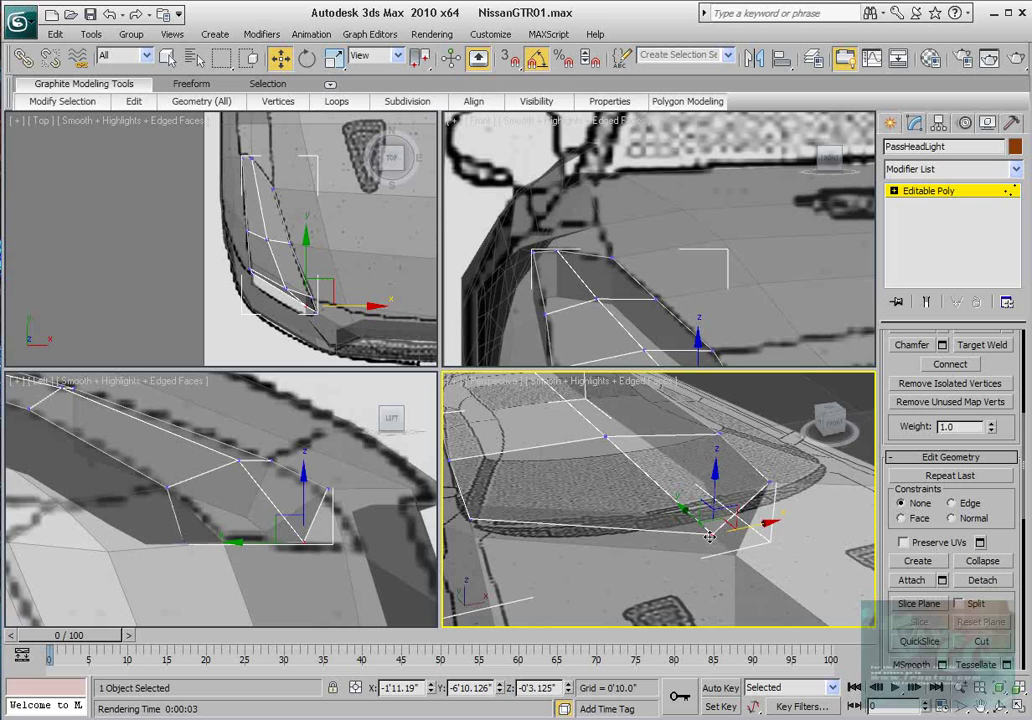
{"action": "left_click_drag", "start_coordinate": [714, 488], "coordinate": [714, 475]}
{"action": "right_click", "coordinate": [714, 475]}
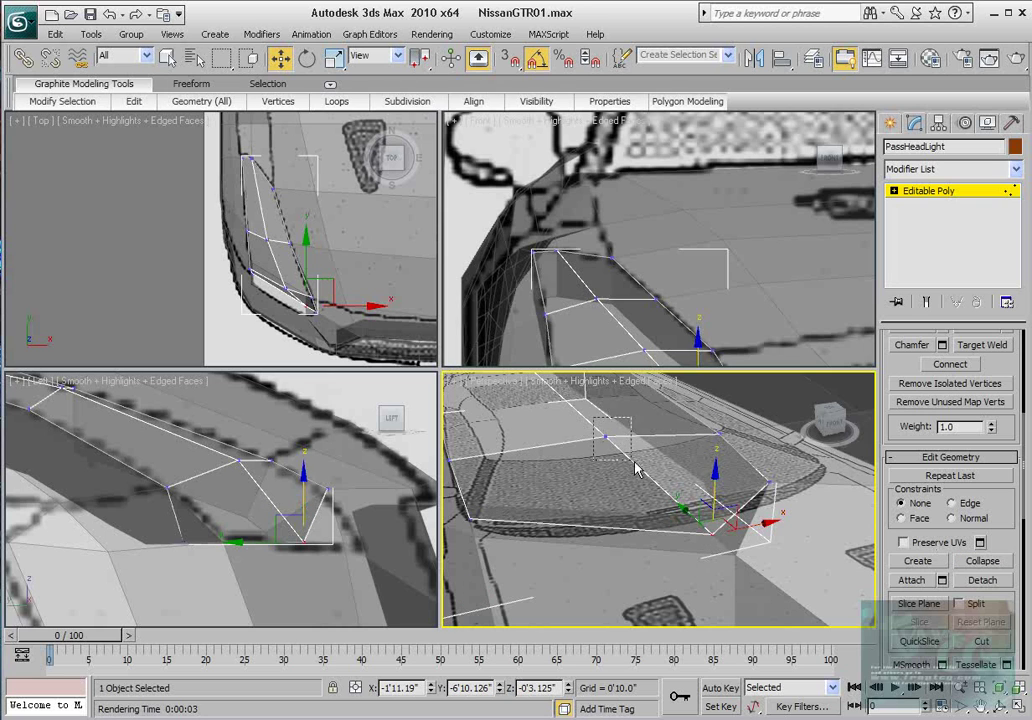
- Try raising the middle crossing vertex near the front of PassHeadLight to about Z 0'0.872"
{"action": "left_click", "coordinate": [620, 438]}
{"action": "scroll", "coordinate": [1004, 560], "scroll_direction": "up", "scroll_amount": 5}
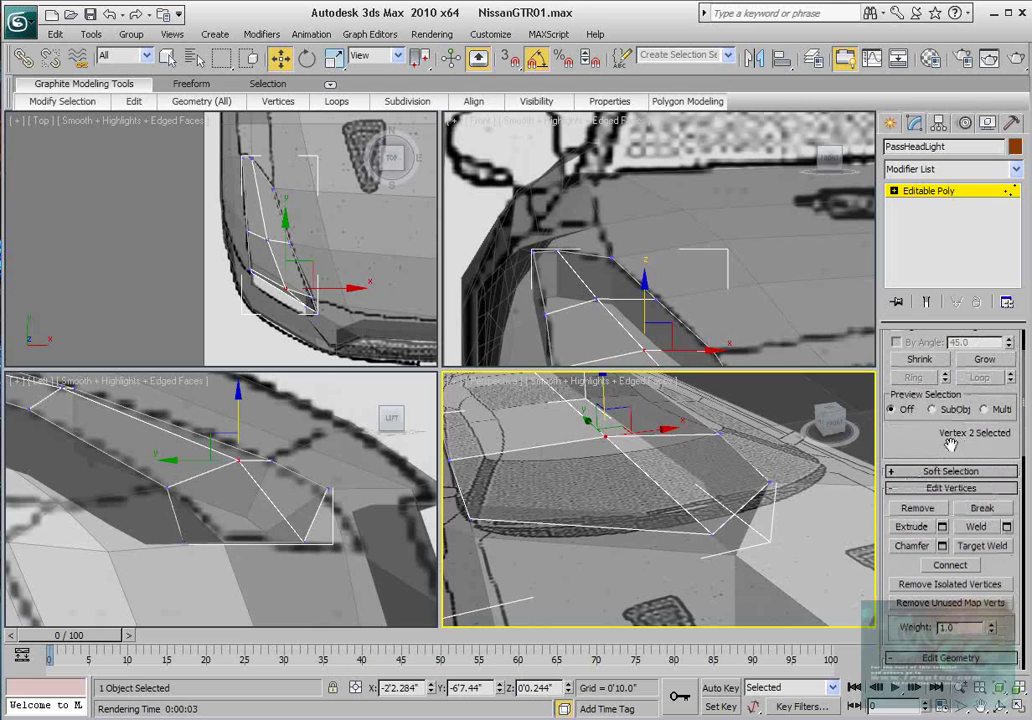
{"action": "left_click", "coordinate": [619, 443]}
{"action": "left_click", "coordinate": [605, 436]}
{"action": "middle_click_drag", "start_coordinate": [605, 434], "coordinate": [620, 496]}
{"action": "left_click_drag", "start_coordinate": [619, 439], "coordinate": [612, 520]}
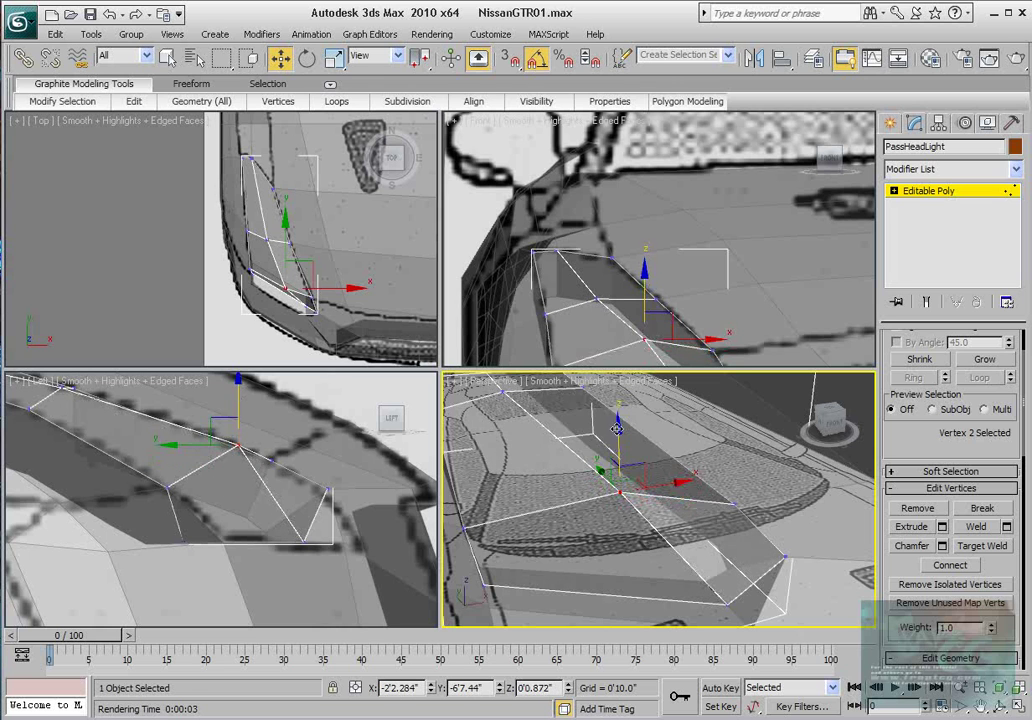
- Inspect the front tip vertex of PassHeadLight from the front, and clear the vertex selection
{"action": "middle_click_drag", "start_coordinate": [633, 548], "coordinate": [658, 535], "text": "alt"}
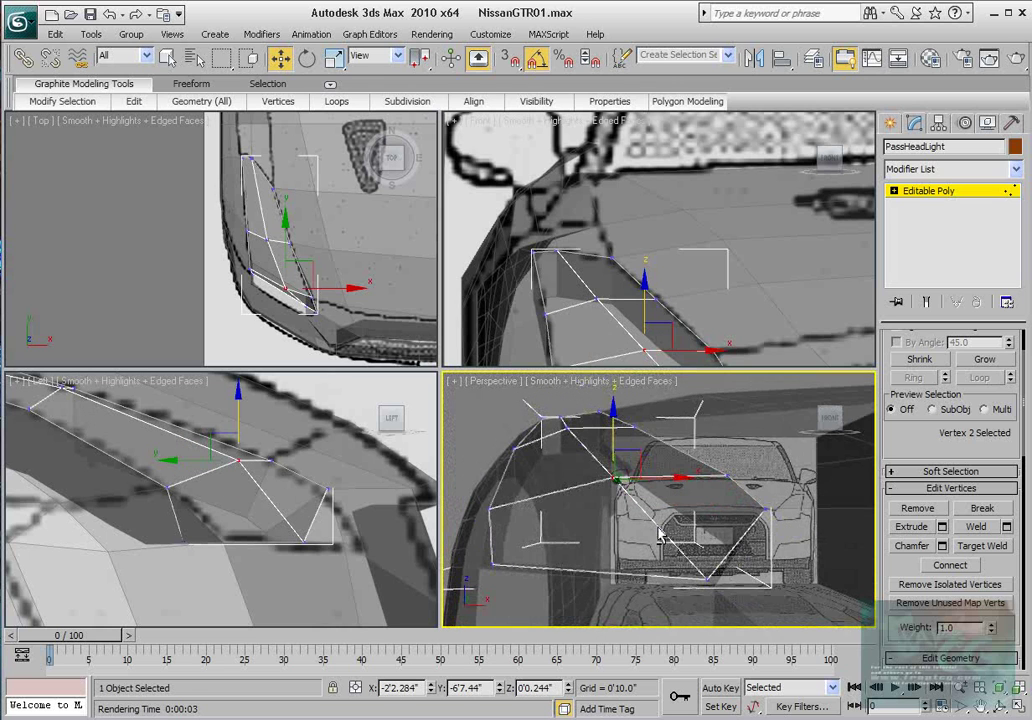
{"action": "left_click", "coordinate": [708, 579]}
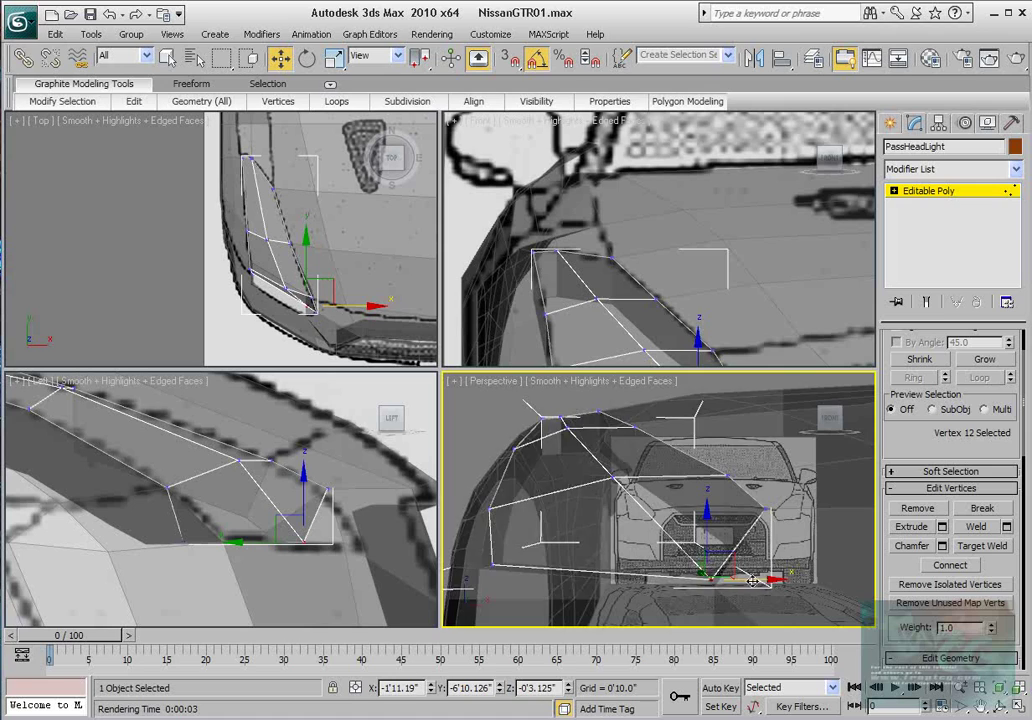
{"action": "middle_click_drag", "start_coordinate": [718, 580], "coordinate": [700, 533], "text": "alt"}
{"action": "left_click", "coordinate": [790, 454]}
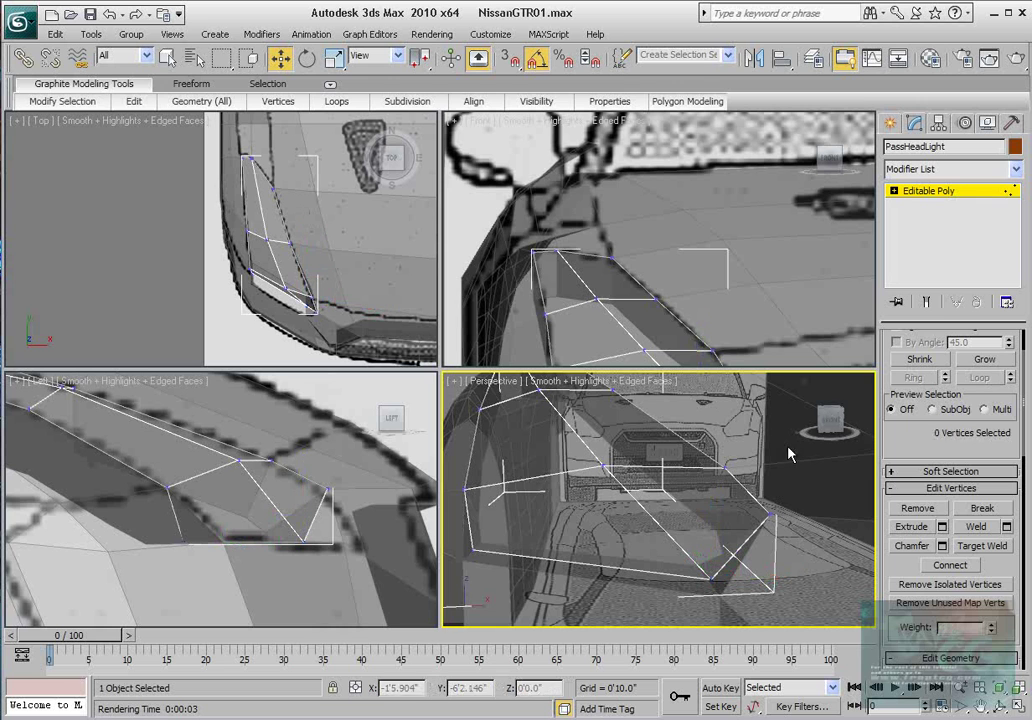
- Switch to the Tube02 body at vertex level and move the recess's inner front vertex outward to about X -1'10.811"
{"action": "left_click", "coordinate": [930, 191]}
{"action": "left_click", "coordinate": [786, 540]}
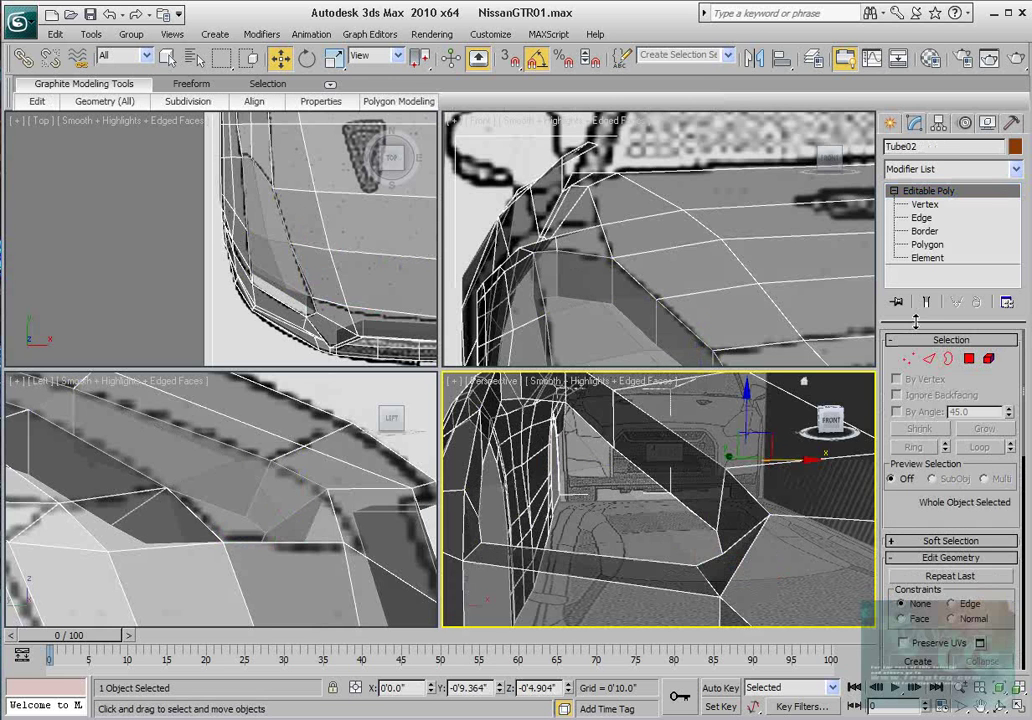
{"action": "key", "text": "1"}
{"action": "left_click", "coordinate": [733, 539]}
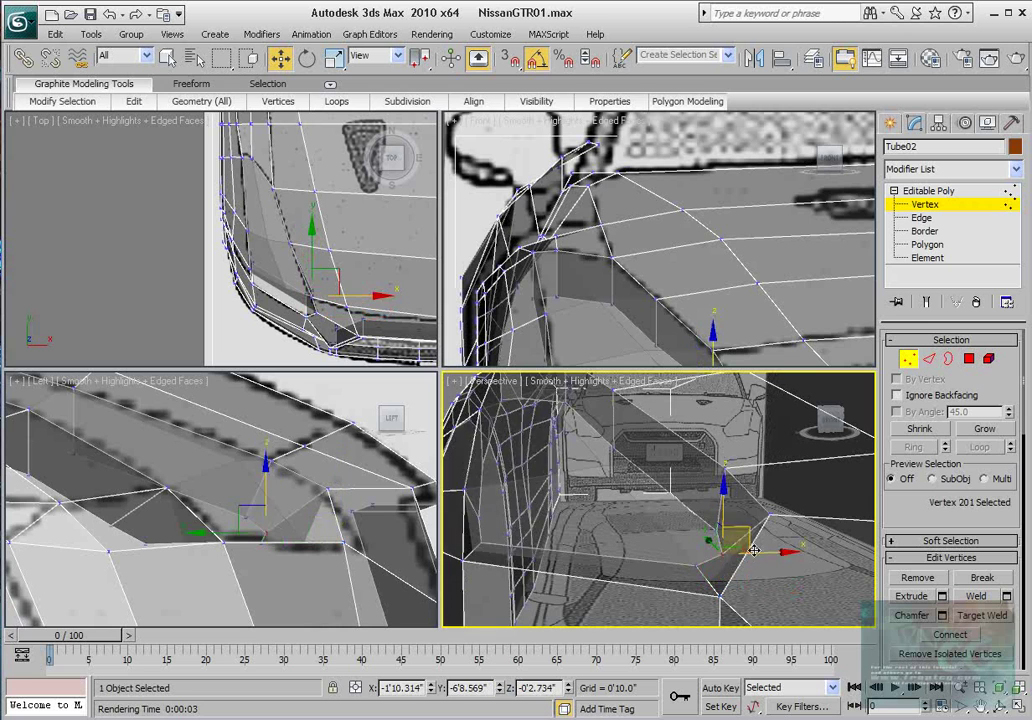
{"action": "middle_click_drag", "start_coordinate": [745, 550], "coordinate": [645, 548], "text": "alt"}
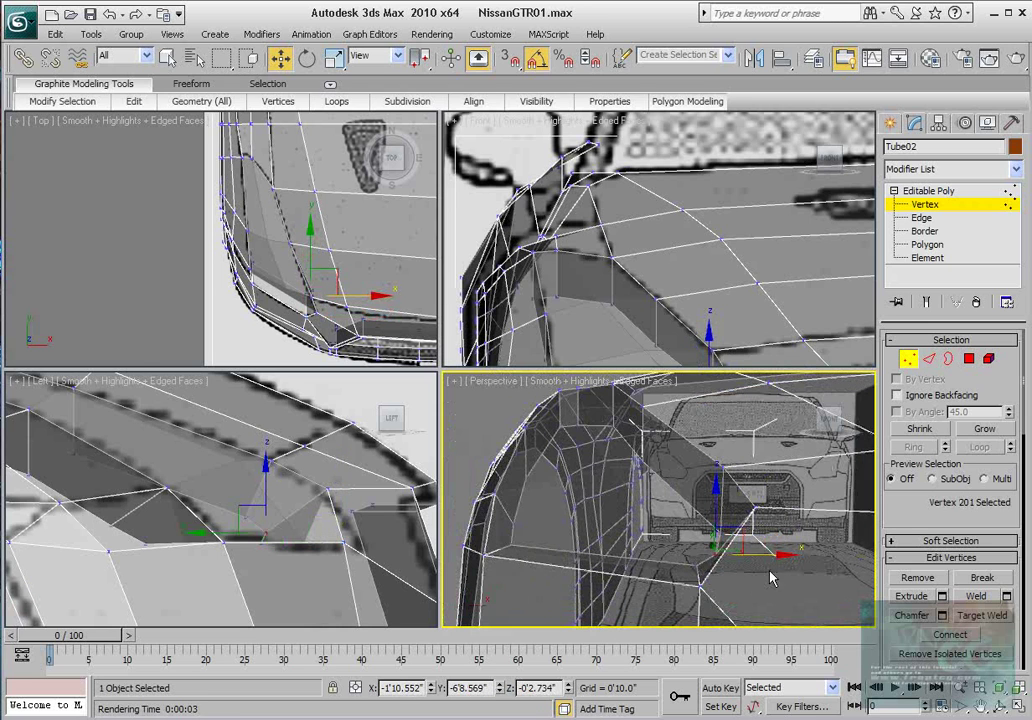
{"action": "left_click_drag", "start_coordinate": [752, 556], "coordinate": [739, 555]}
{"action": "middle_click_drag", "start_coordinate": [594, 543], "coordinate": [778, 437], "text": "alt"}
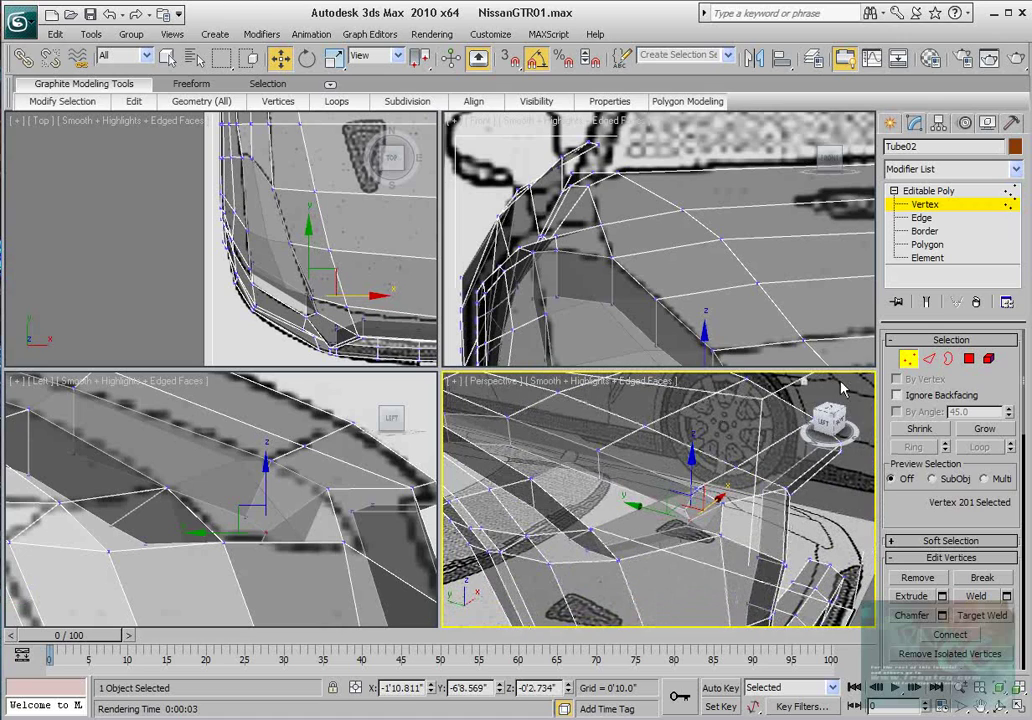
- Leave vertex level and turn off see-through display for both PassHeadLight and Tube02
{"action": "left_click", "coordinate": [909, 360]}
{"action": "left_click", "coordinate": [597, 481]}
{"action": "key", "text": "alt+x"}
{"action": "left_click", "coordinate": [659, 443]}
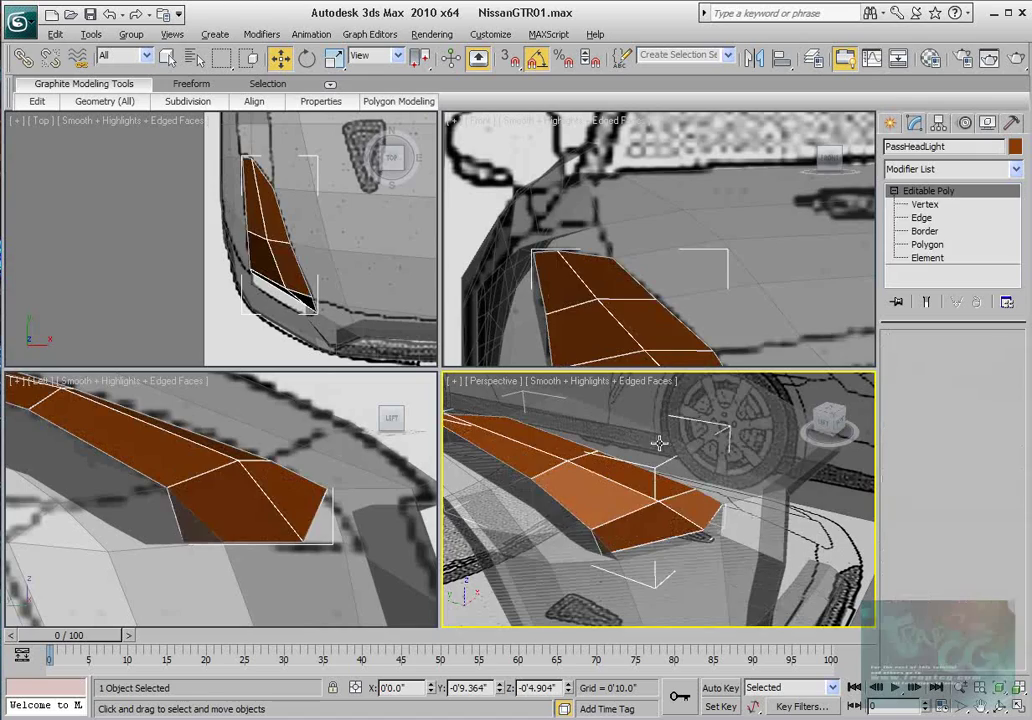
{"action": "key", "text": "alt+x"}
- Render the whole car body with its headlight in the Perspective view, and close the rendered frame
{"action": "mouse_move", "coordinate": [656, 483]}
{"action": "middle_mouse_down", "text": "alt"}
{"action": "mouse_move", "coordinate": [663, 521]}
{"action": "mouse_move", "coordinate": [636, 505]}
{"action": "mouse_move", "coordinate": [667, 527]}
{"action": "mouse_move", "coordinate": [580, 484]}
{"action": "mouse_move", "coordinate": [643, 496]}
{"action": "middle_mouse_up", "text": "alt"}
{"action": "left_click", "coordinate": [675, 506]}
{"action": "scroll", "coordinate": [675, 506], "scroll_direction": "down", "scroll_amount": 5}
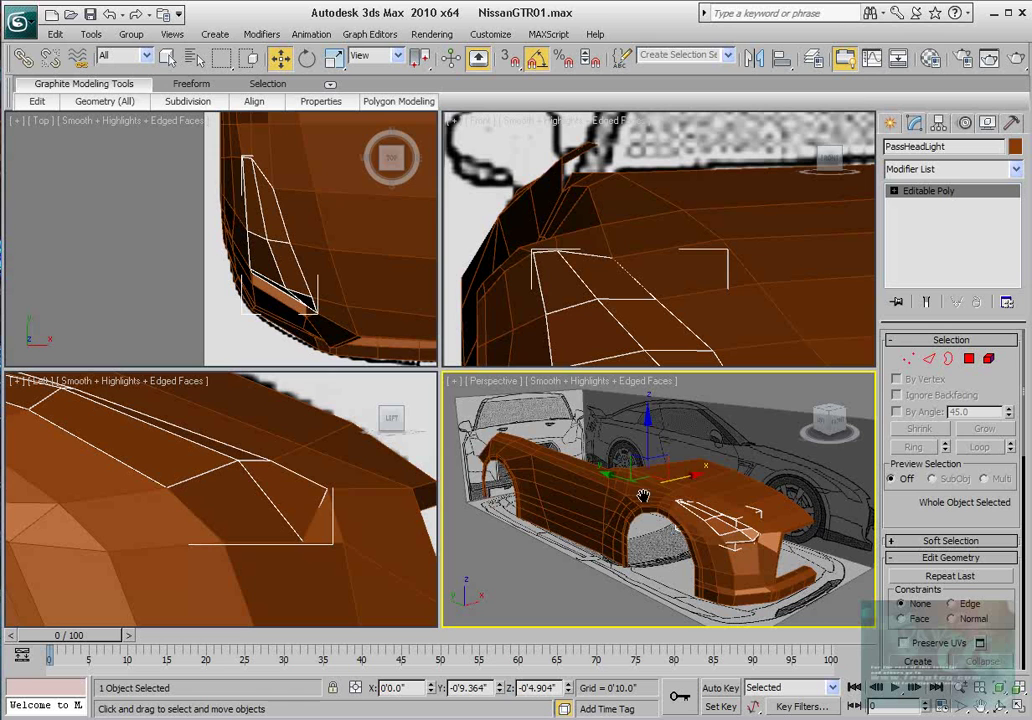
{"action": "left_click", "coordinate": [1016, 60]}
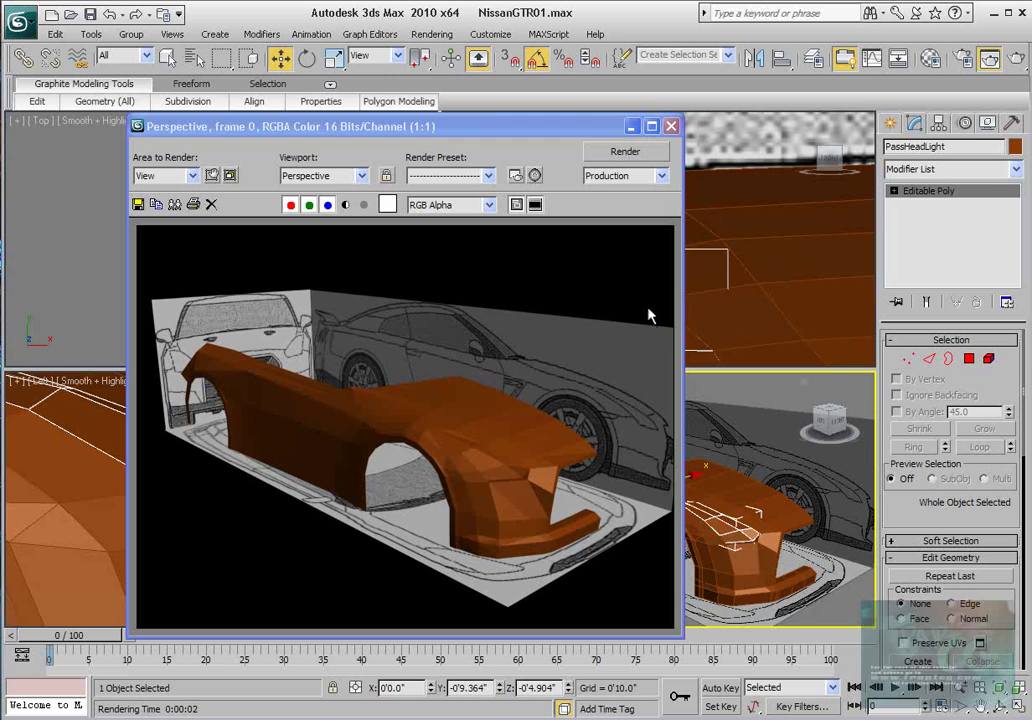
{"action": "left_click", "coordinate": [672, 129]}
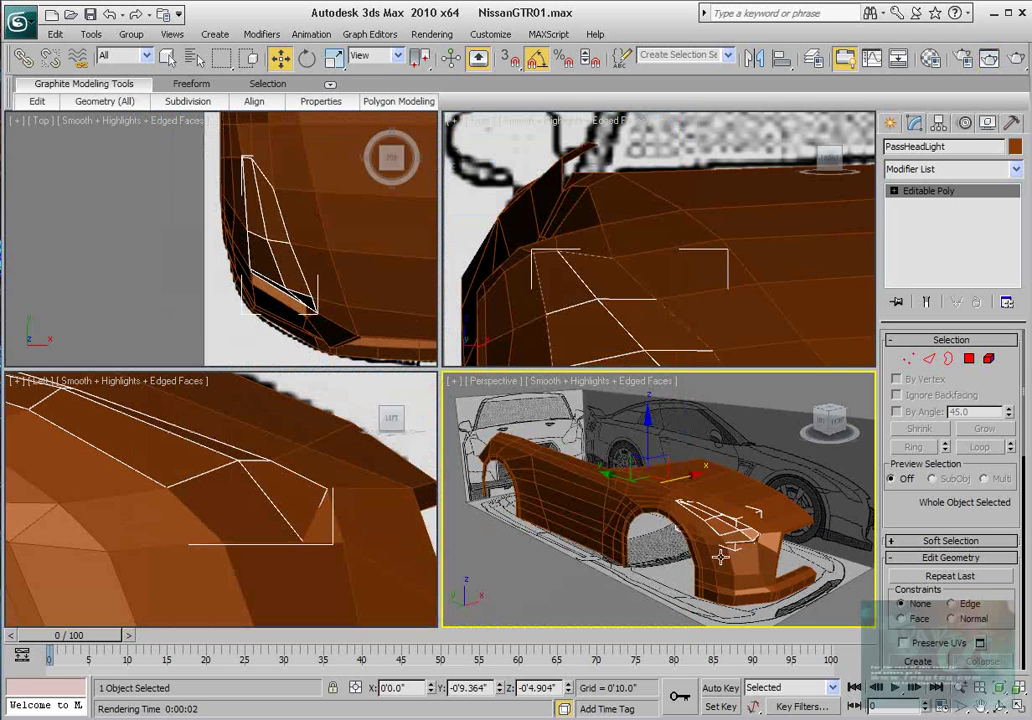
- Leave PassHeadLight's border level, select the Tube02 body and turn its see-through display back on
{"action": "scroll", "coordinate": [693, 553], "scroll_direction": "up", "scroll_amount": 5}
{"action": "middle_click_drag", "start_coordinate": [693, 553], "coordinate": [645, 498]}
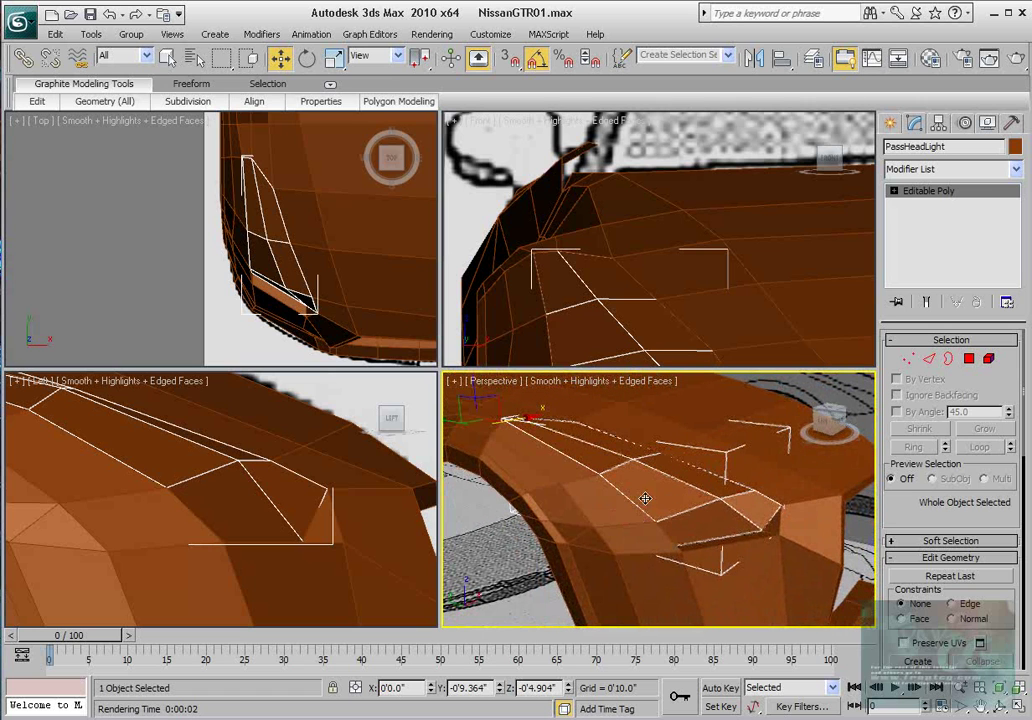
{"action": "left_click", "coordinate": [950, 362]}
{"action": "left_click", "coordinate": [729, 460]}
{"action": "left_click", "coordinate": [949, 362]}
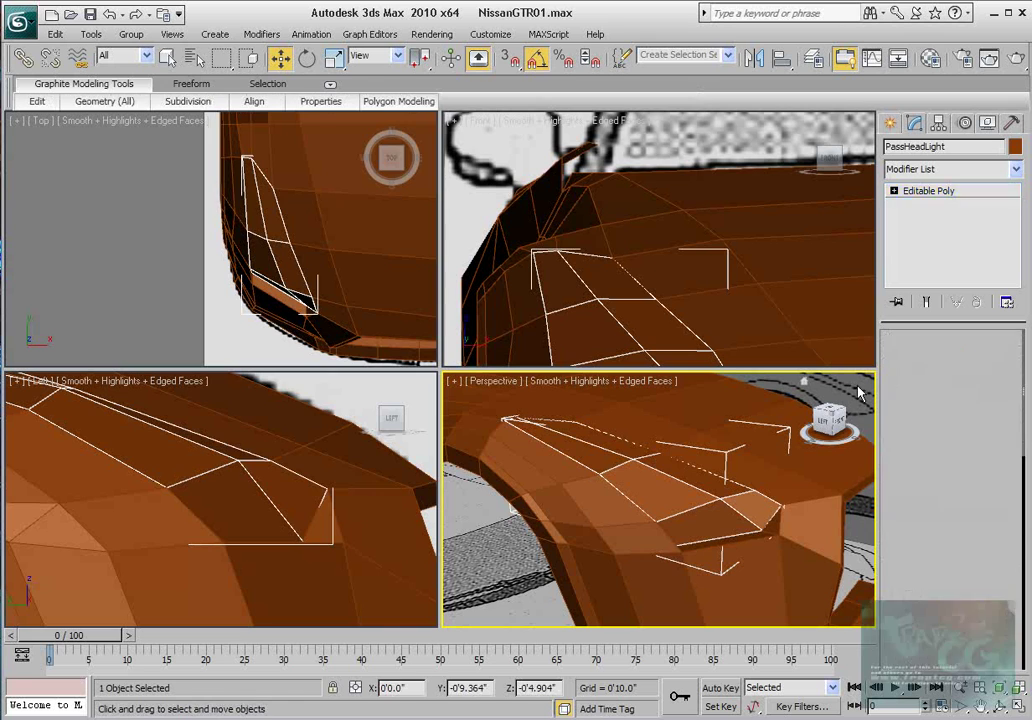
{"action": "left_click", "coordinate": [858, 393]}
{"action": "key", "text": "alt+x"}
- Examine the inner border of the headlight recess on Tube02 at border level, and leave that level
{"action": "left_click", "coordinate": [950, 360]}
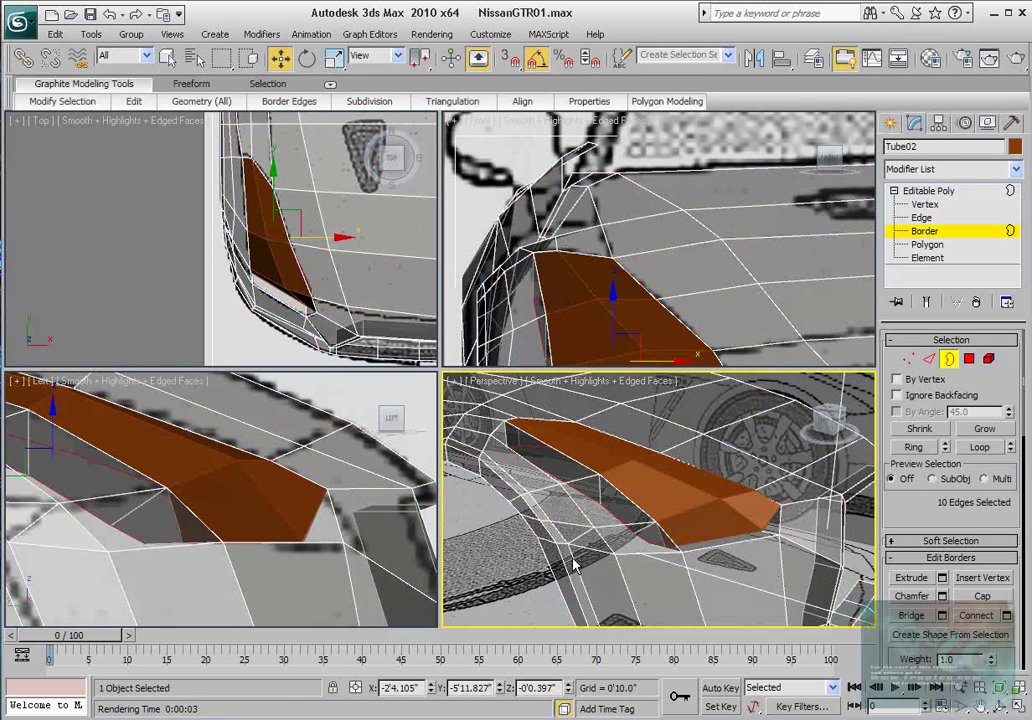
{"action": "middle_click_drag", "start_coordinate": [575, 568], "coordinate": [574, 564], "text": "alt"}
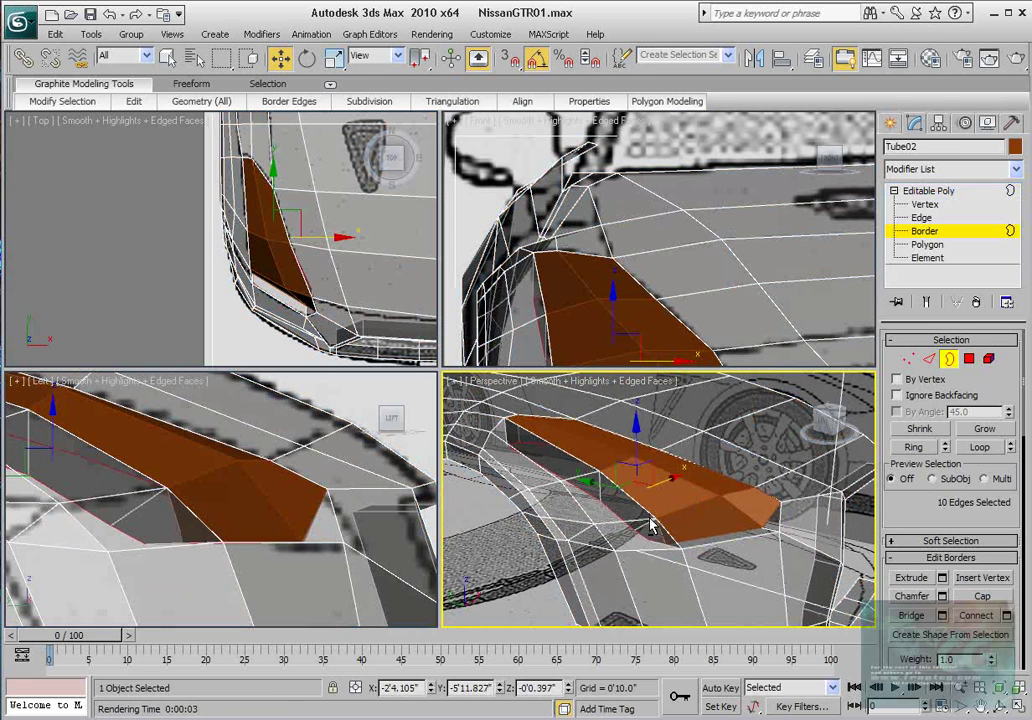
{"action": "middle_click_drag", "start_coordinate": [650, 525], "coordinate": [686, 508], "text": "alt"}
{"action": "left_click", "coordinate": [949, 360]}
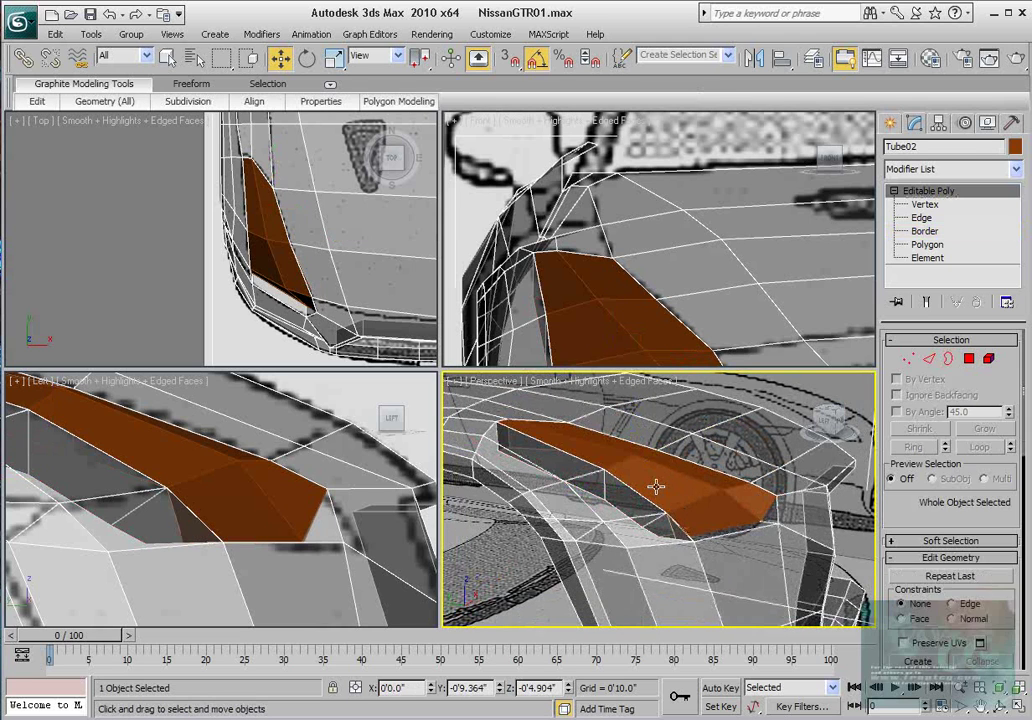
- Select the open outer border of PassHeadLight and extend it straight down to about Z -0'1.642" as new side walls
{"action": "left_click", "coordinate": [657, 479]}
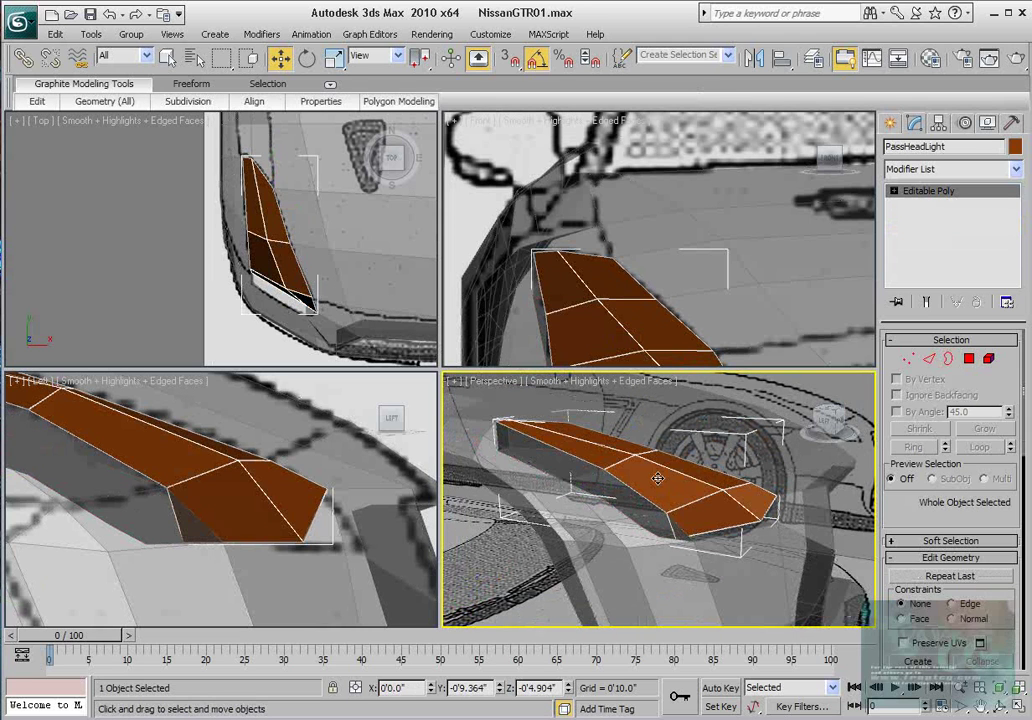
{"action": "left_click", "coordinate": [949, 360]}
{"action": "left_click", "coordinate": [638, 495]}
{"action": "scroll", "coordinate": [403, 554], "scroll_direction": "down", "scroll_amount": 2}
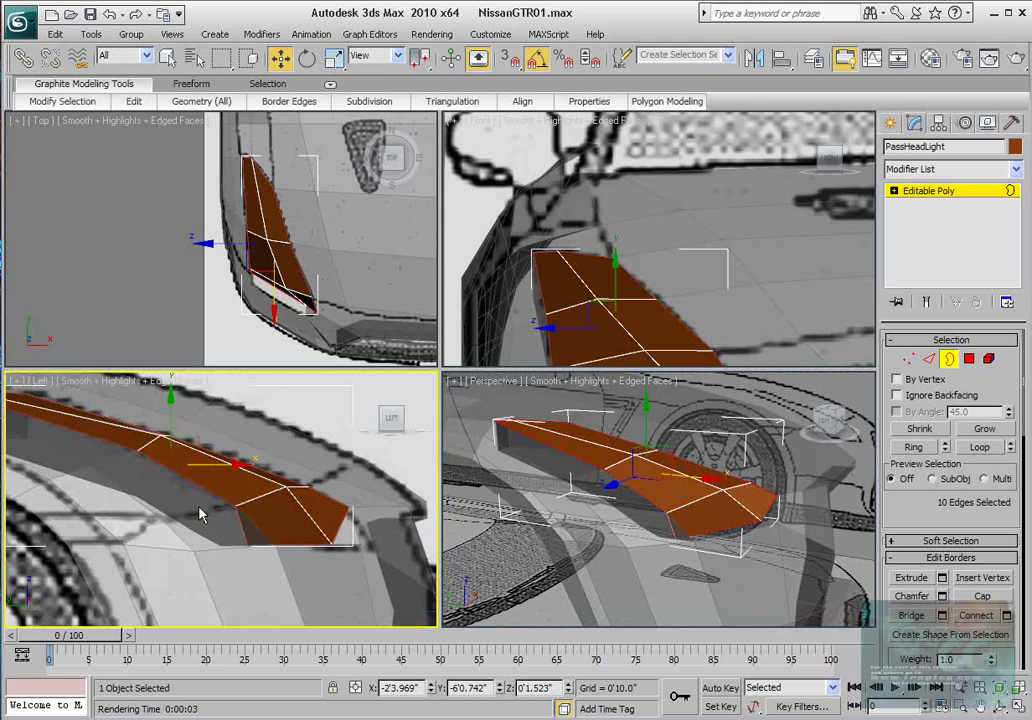
{"action": "scroll", "coordinate": [145, 500], "scroll_direction": "down", "scroll_amount": 2}
{"action": "middle_click_drag", "start_coordinate": [163, 499], "coordinate": [253, 514]}
{"action": "left_click_drag", "start_coordinate": [250, 437], "coordinate": [250, 476], "text": "shift"}
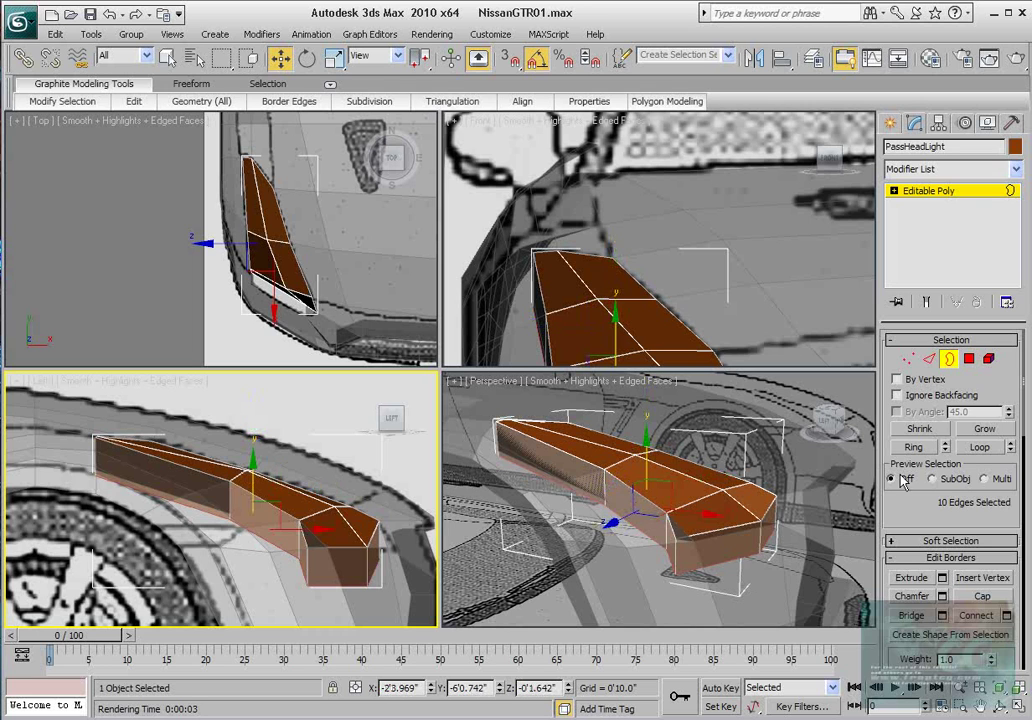
- Move PassHeadLight's outer-side lower wall vertices to about Y -6'2.16", Z -0'2.432" and Y -6'3.821", Z -0'3.061", and pull the front lower vertex up and back
{"action": "left_click", "coordinate": [908, 360]}
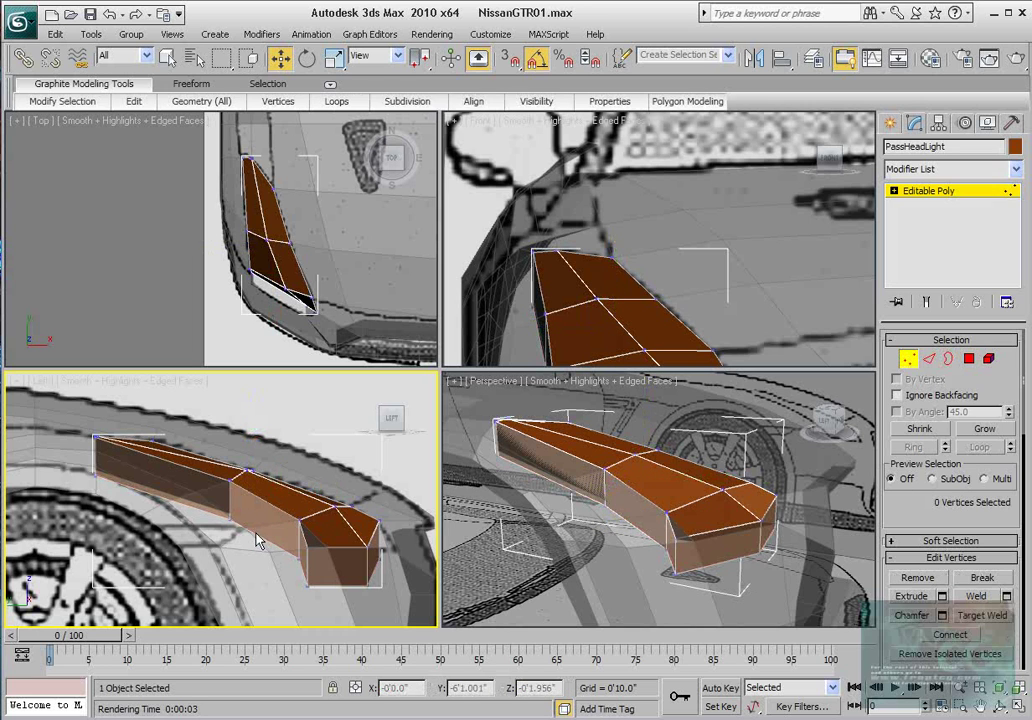
{"action": "scroll", "coordinate": [258, 540], "scroll_direction": "up", "scroll_amount": 2}
{"action": "mouse_move", "coordinate": [321, 540]}
{"action": "left_mouse_down"}
{"action": "mouse_move", "coordinate": [309, 497]}
{"action": "mouse_move", "coordinate": [308, 527]}
{"action": "left_mouse_up"}
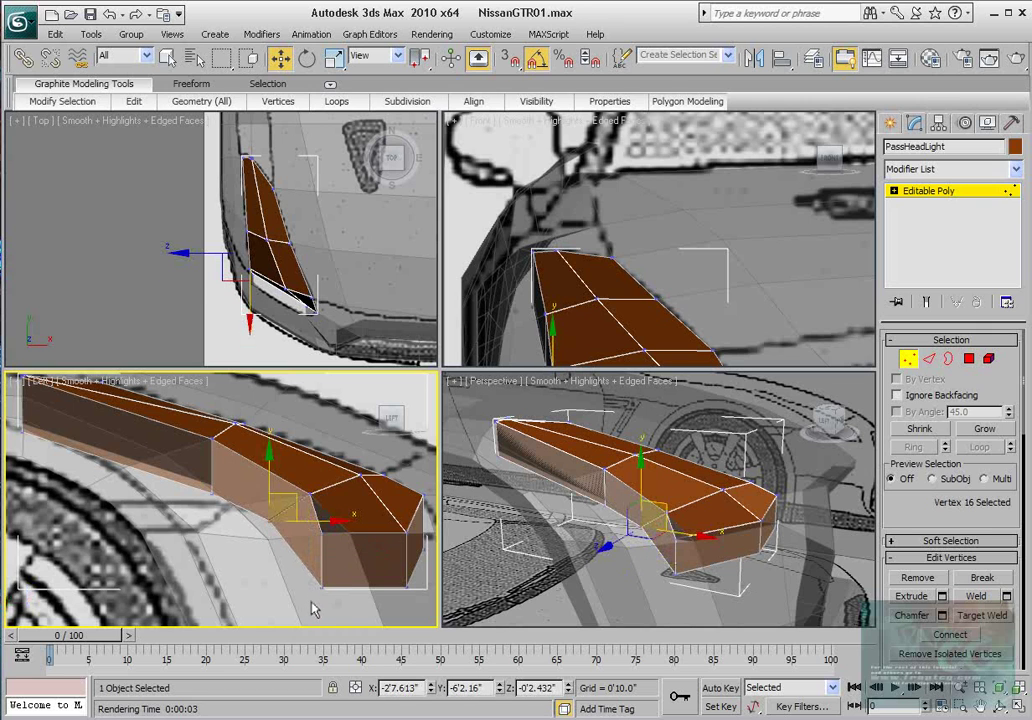
{"action": "left_click_drag", "start_coordinate": [345, 597], "coordinate": [321, 511]}
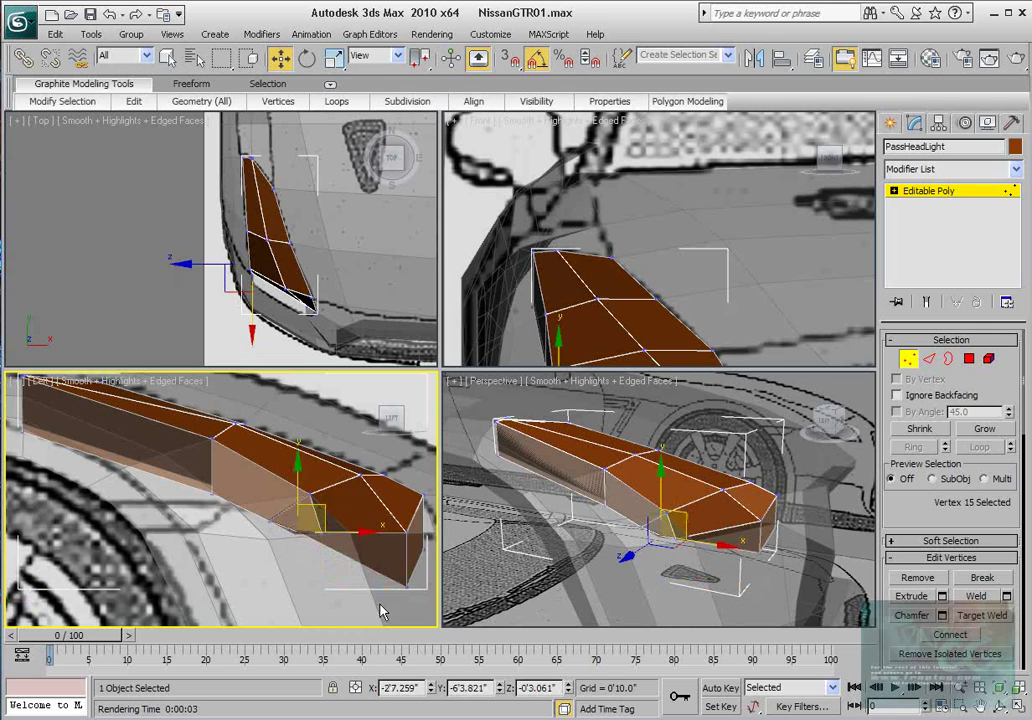
{"action": "left_click_drag", "start_coordinate": [434, 581], "coordinate": [380, 508]}
{"action": "middle_click_drag", "start_coordinate": [382, 521], "coordinate": [231, 528]}
- Move the lower wall vertex below the inner front tip of PassHeadLight up and back toward the top surface
{"action": "left_click", "coordinate": [274, 558]}
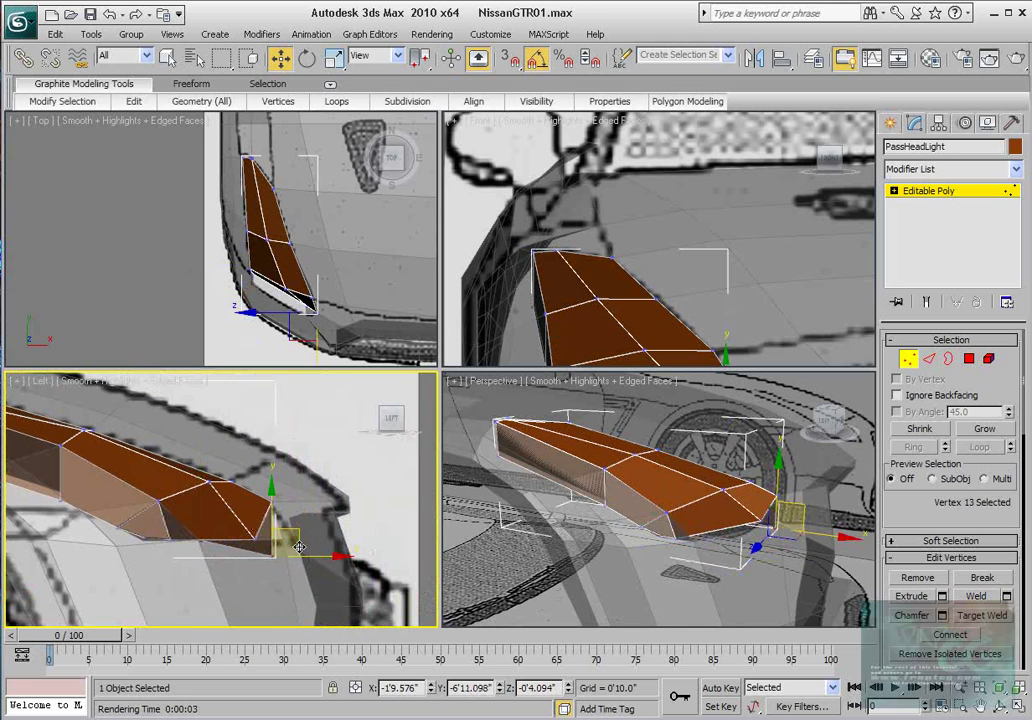
{"action": "scroll", "coordinate": [319, 556], "scroll_direction": "up", "scroll_amount": 2}
{"action": "left_click_drag", "start_coordinate": [319, 556], "coordinate": [295, 531]}
{"action": "middle_click_drag", "start_coordinate": [808, 548], "coordinate": [780, 540], "text": "alt"}
{"action": "left_click_drag", "start_coordinate": [766, 550], "coordinate": [838, 516]}
{"action": "left_click", "coordinate": [765, 566]}
{"action": "middle_click_drag", "start_coordinate": [763, 553], "coordinate": [746, 576], "text": "alt"}
- Tuck the lower inner front vertex behind the headlight surface at about X -1'10.19", Y -6'7.704", Z -0'1.99"
{"action": "left_click", "coordinate": [772, 574]}
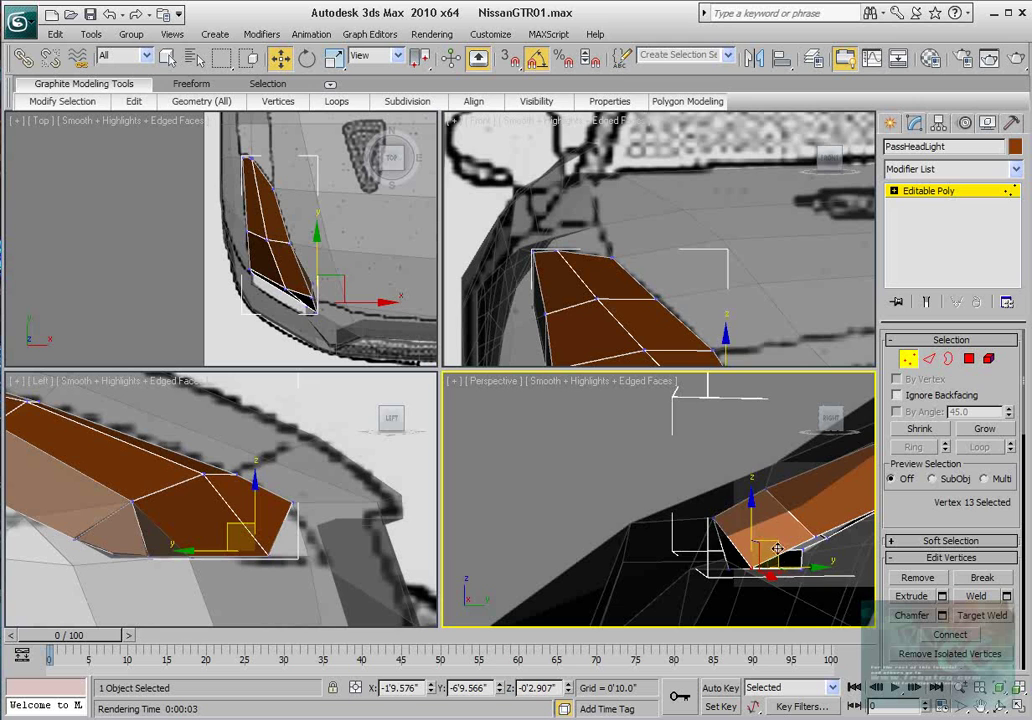
{"action": "left_click_drag", "start_coordinate": [777, 549], "coordinate": [823, 498]}
{"action": "middle_click_drag", "start_coordinate": [765, 550], "coordinate": [841, 566], "text": "alt"}
{"action": "left_click_drag", "start_coordinate": [839, 556], "coordinate": [833, 554]}
{"action": "left_click", "coordinate": [826, 551]}
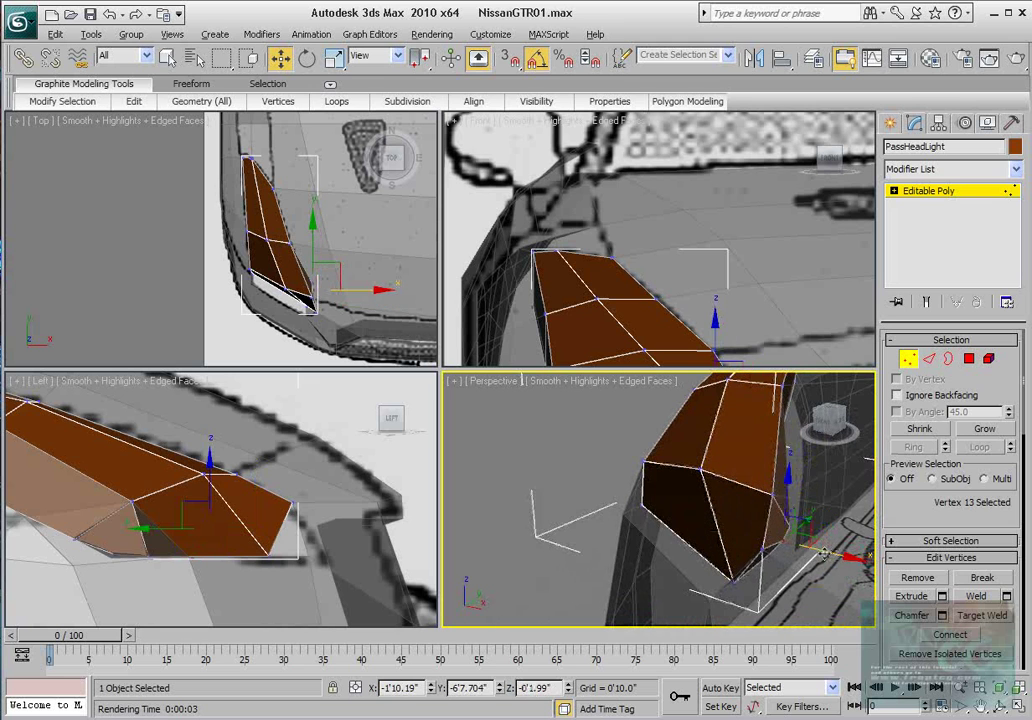
- Move the lower inner front vertex of PassHeadLight farther back beneath the lens to about X -1'10.553", Y -6'6.831", Z -0'1.99"
{"action": "middle_click_drag", "start_coordinate": [826, 551], "coordinate": [745, 545], "text": "alt"}
{"action": "left_click_drag", "start_coordinate": [827, 543], "coordinate": [870, 489]}
{"action": "left_click", "coordinate": [809, 534]}
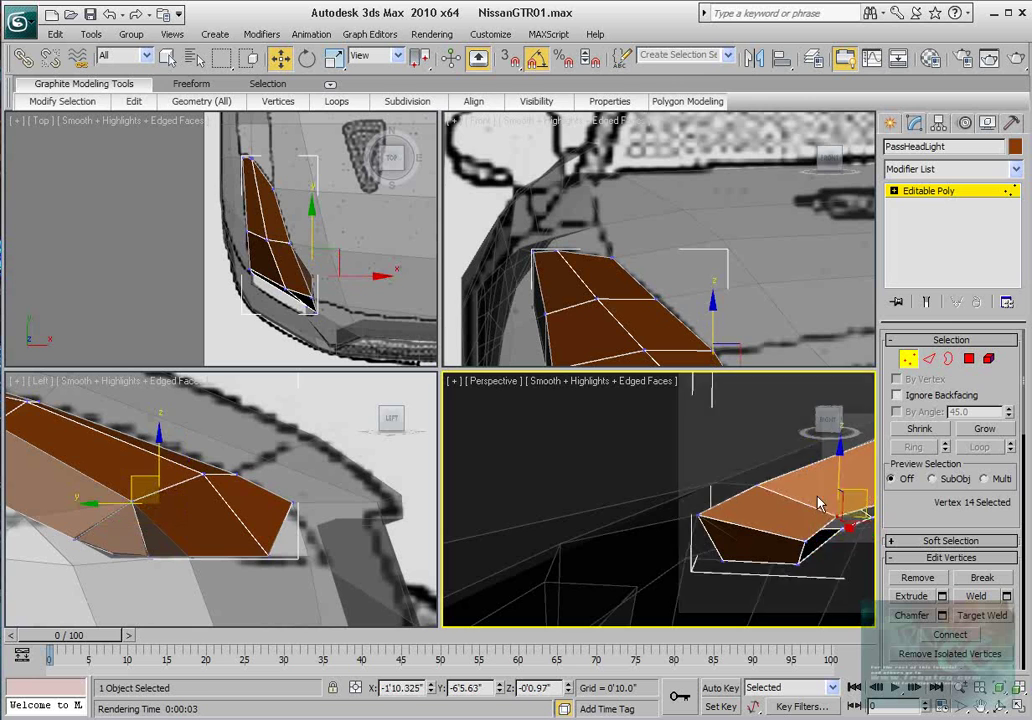
{"action": "middle_click_drag", "start_coordinate": [816, 500], "coordinate": [717, 541], "text": "alt"}
{"action": "left_click_drag", "start_coordinate": [714, 535], "coordinate": [672, 550]}
{"action": "left_click", "coordinate": [649, 549]}
{"action": "middle_click_drag", "start_coordinate": [672, 550], "coordinate": [680, 500], "text": "alt"}
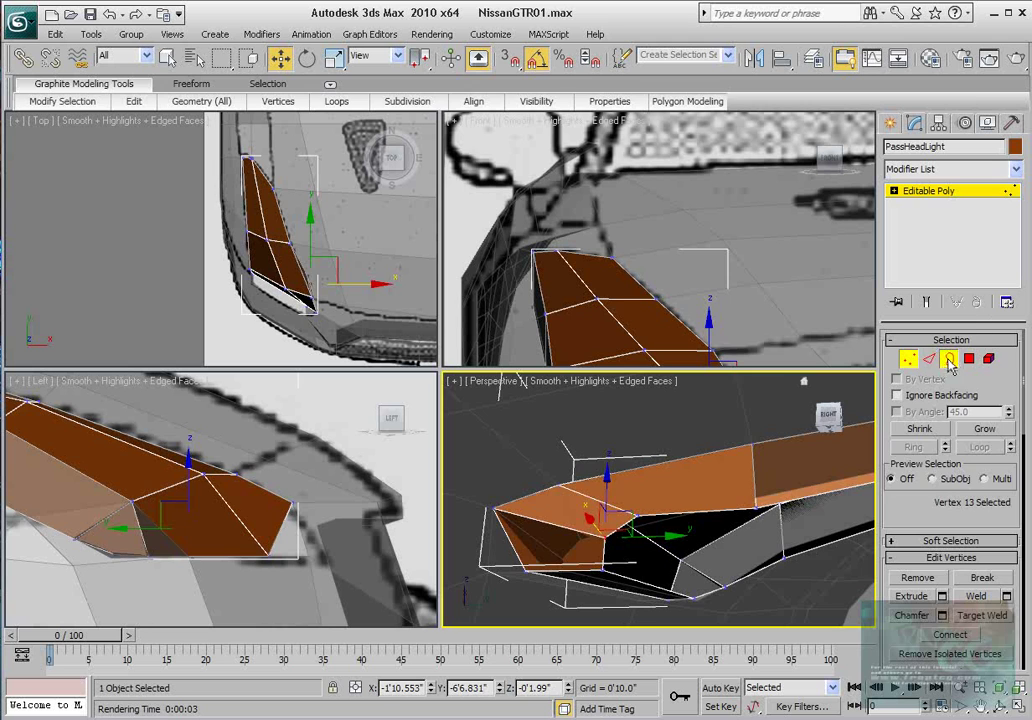
- Select the open lower border of PassHeadLight and cap it to close the underside
{"action": "left_click", "coordinate": [949, 360]}
{"action": "middle_click_drag", "start_coordinate": [855, 491], "coordinate": [779, 486]}
{"action": "left_click_drag", "start_coordinate": [955, 519], "coordinate": [955, 500]}
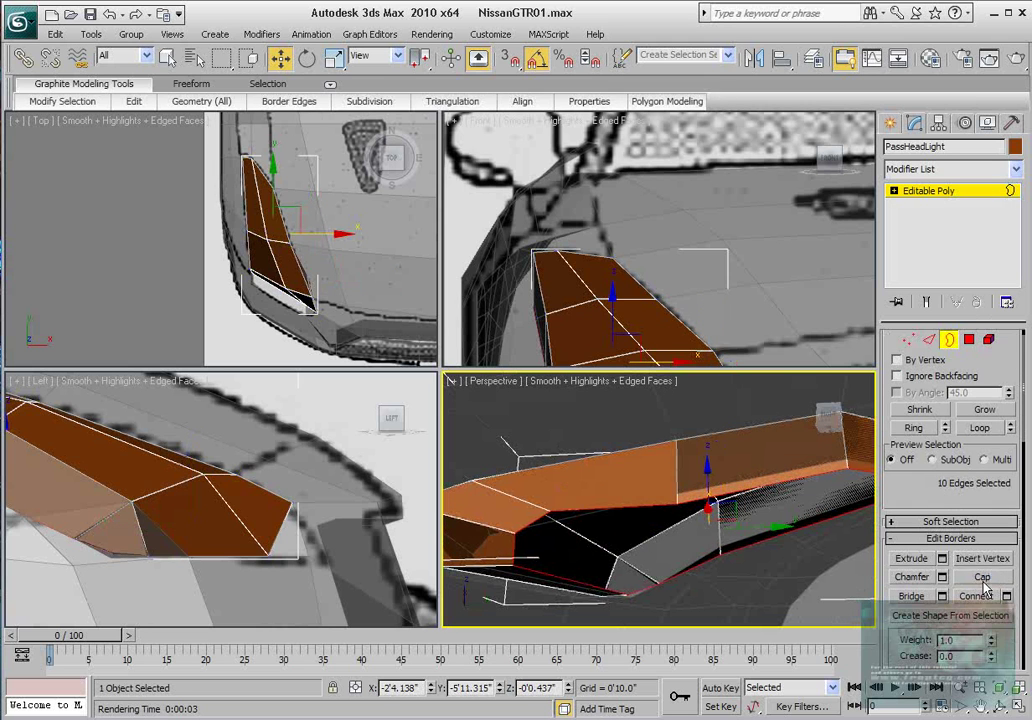
{"action": "middle_click_drag", "start_coordinate": [800, 510], "coordinate": [805, 458], "text": "alt"}
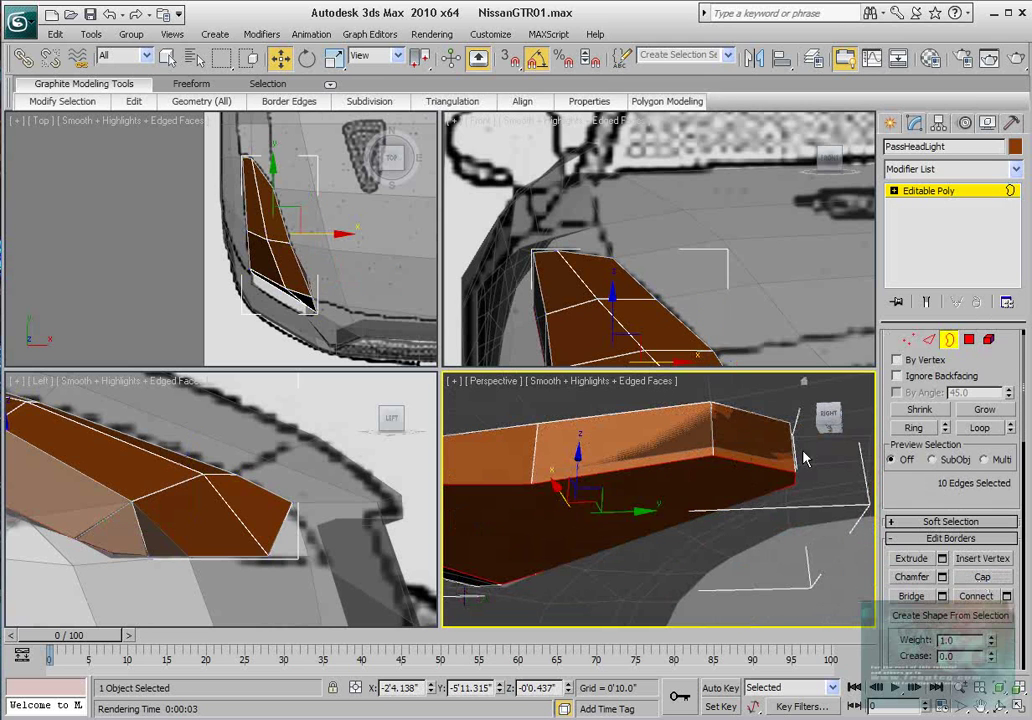
- Connect the two opposite vertices across the middle of PassHeadLight's underside cap with a new edge
{"action": "left_click", "coordinate": [907, 340]}
{"action": "middle_click_drag", "start_coordinate": [742, 484], "coordinate": [663, 481], "text": "alt"}
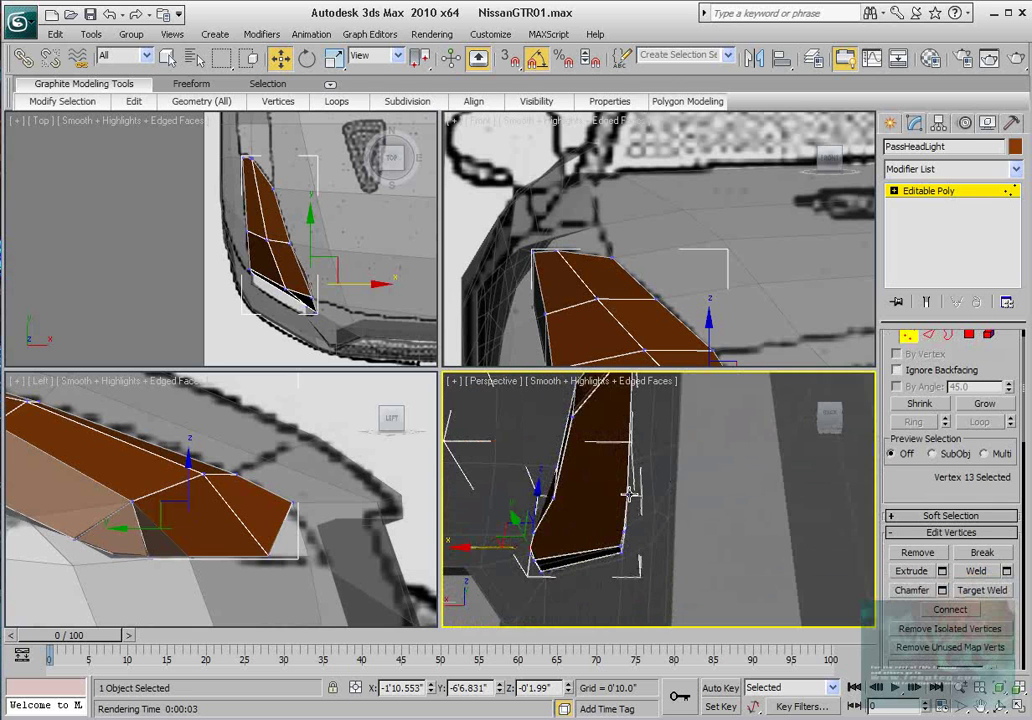
{"action": "left_click", "coordinate": [556, 497]}
{"action": "left_click", "coordinate": [961, 609]}
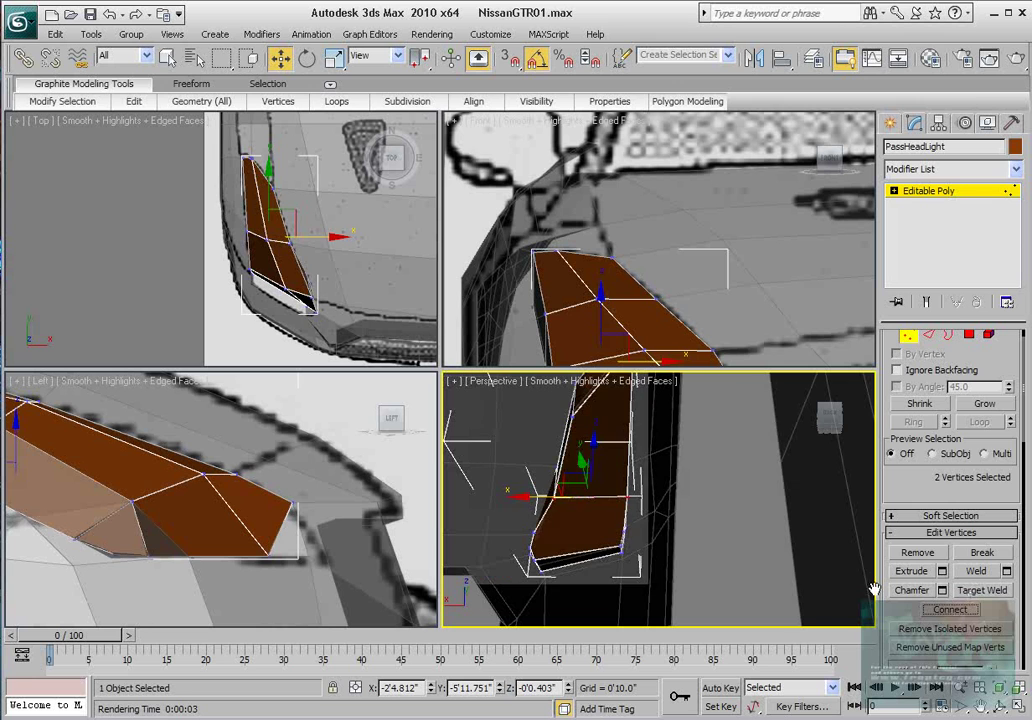
- Connect the outer-side lower vertex to the opposite inner-side vertex across the front part of PassHeadLight's underside cap
{"action": "mouse_move", "coordinate": [624, 535]}
{"action": "middle_mouse_down", "text": "alt"}
{"action": "mouse_move", "coordinate": [555, 537]}
{"action": "mouse_move", "coordinate": [627, 537]}
{"action": "middle_mouse_up", "text": "alt"}
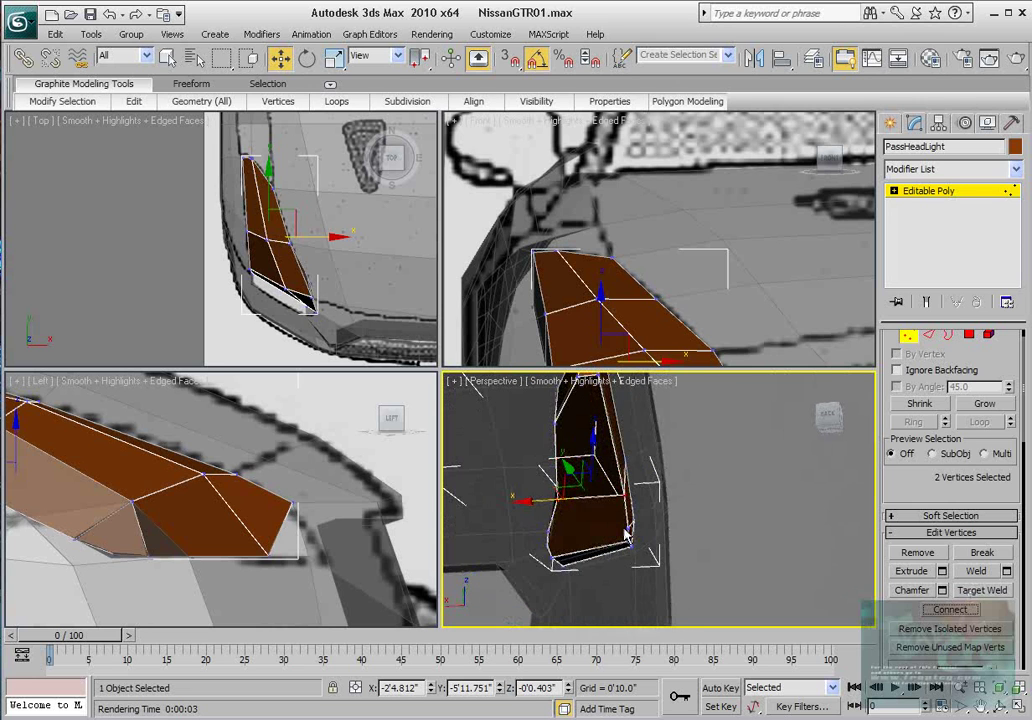
{"action": "left_click", "coordinate": [627, 525]}
{"action": "middle_click_drag", "start_coordinate": [480, 505], "coordinate": [560, 506], "text": "alt"}
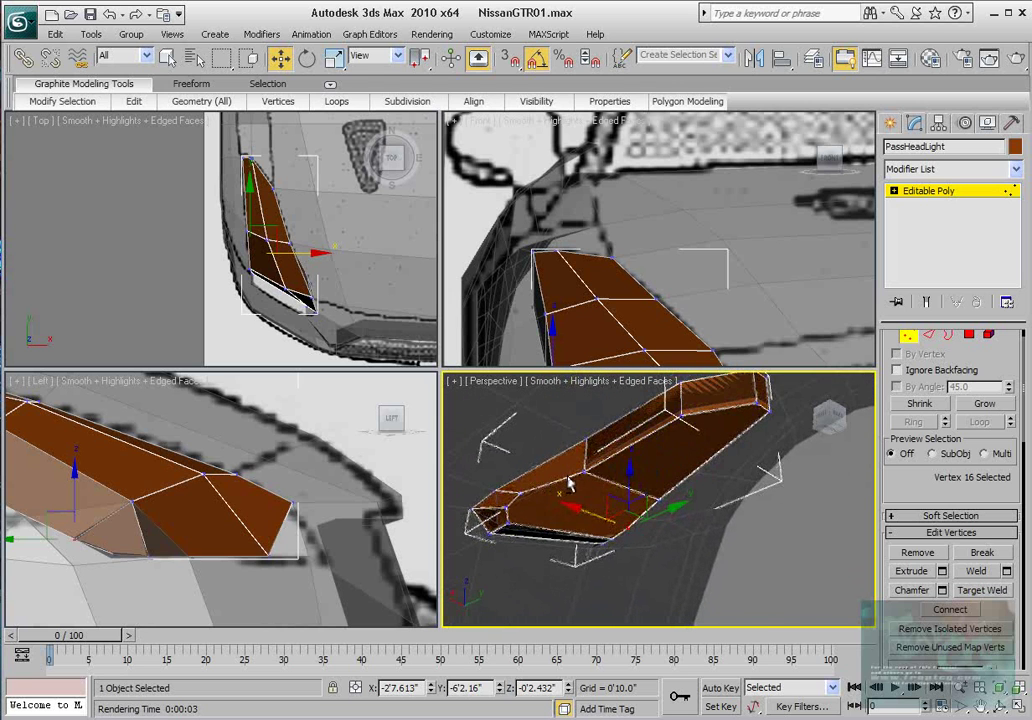
{"action": "left_click", "coordinate": [522, 492], "text": "ctrl"}
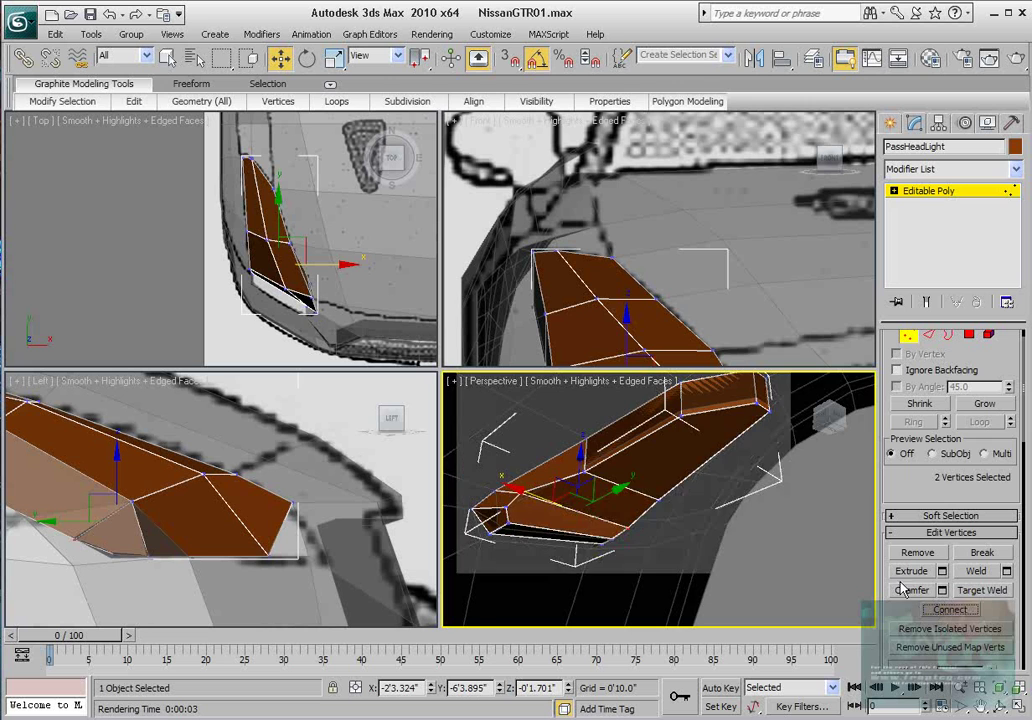
{"action": "middle_click_drag", "start_coordinate": [668, 508], "coordinate": [648, 545], "text": "alt"}
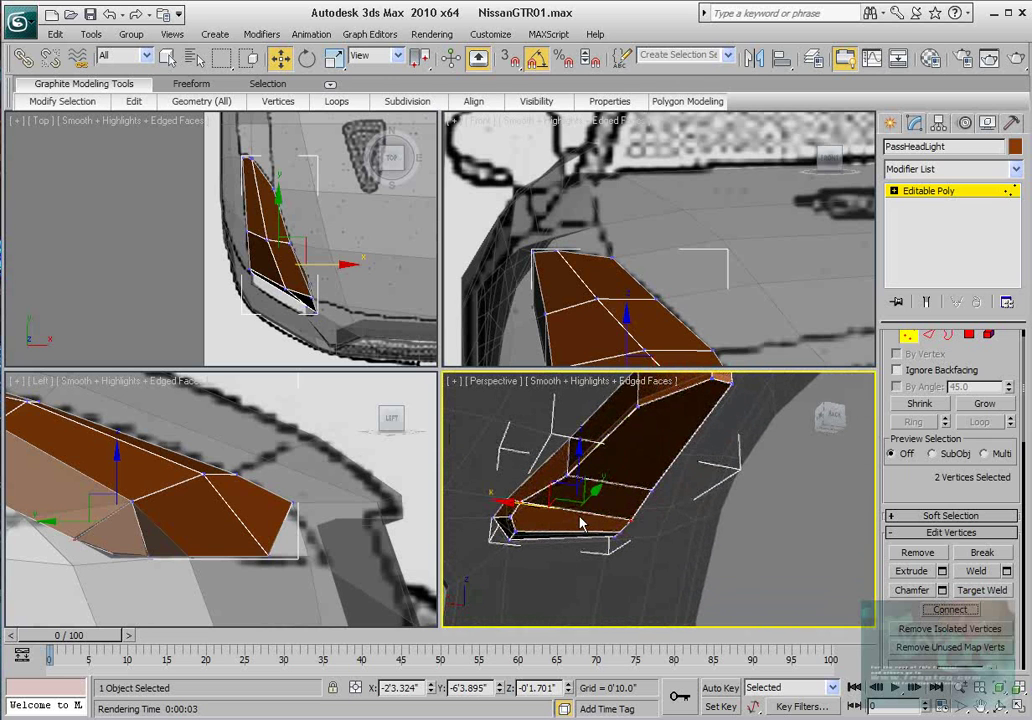
- Finish vertex editing on PassHeadLight, select the car body Tube02 and turn off its see-through display
{"action": "middle_click_drag", "start_coordinate": [513, 515], "coordinate": [786, 394], "text": "alt"}
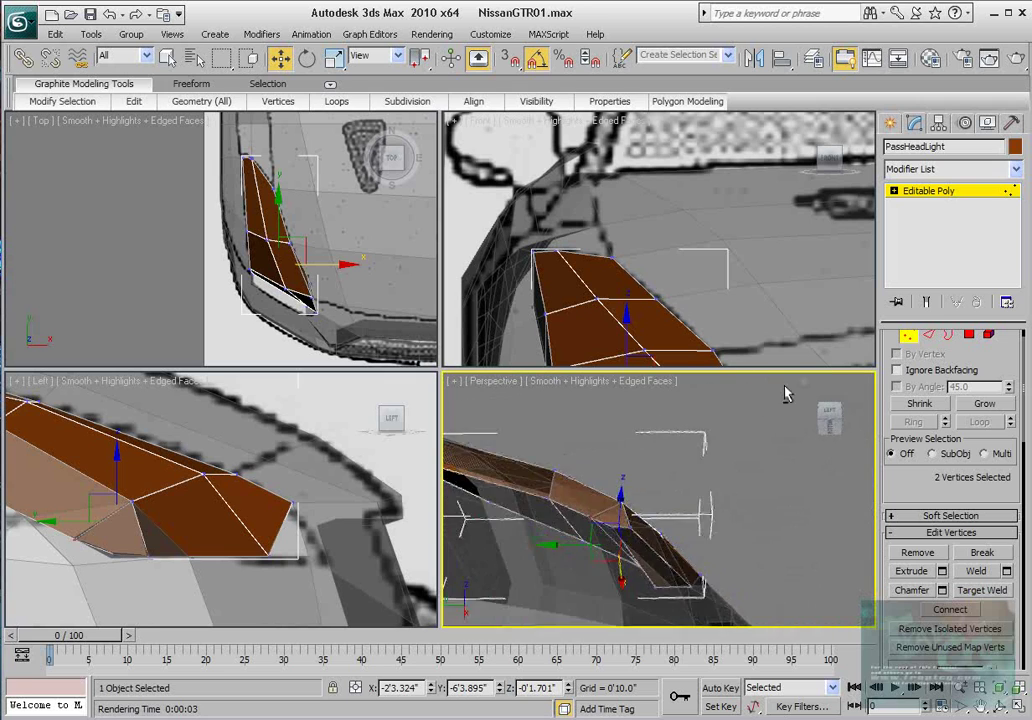
{"action": "middle_click_drag", "start_coordinate": [800, 440], "coordinate": [886, 350], "text": "alt"}
{"action": "left_click", "coordinate": [908, 337]}
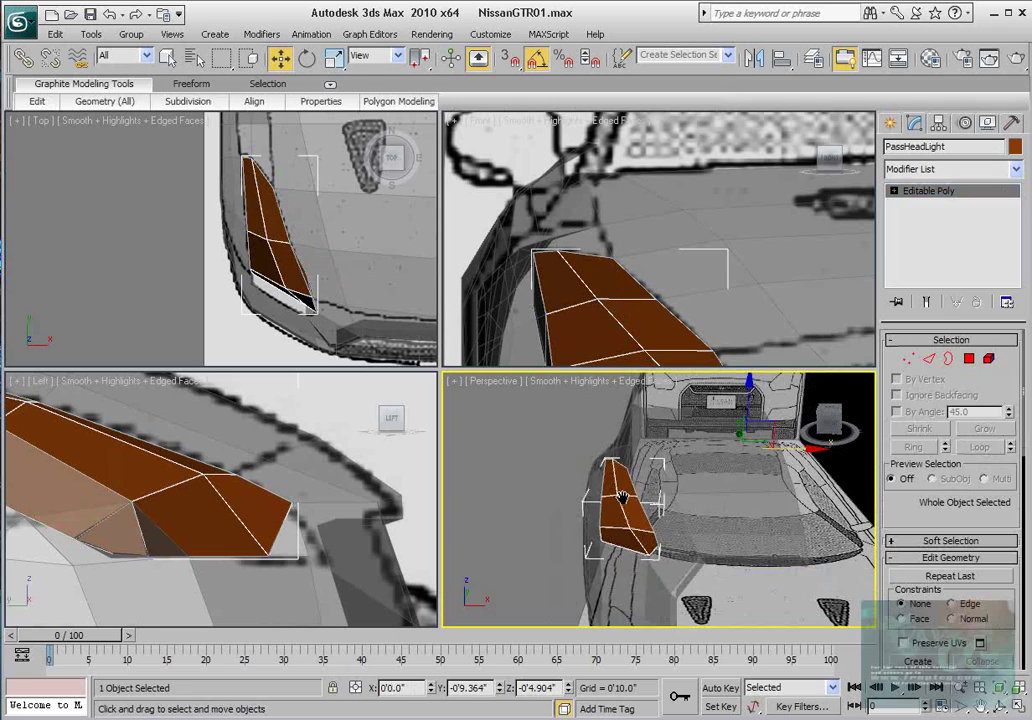
{"action": "left_click", "coordinate": [709, 452]}
{"action": "key", "text": "alt+x"}
{"action": "middle_click_drag", "start_coordinate": [709, 452], "coordinate": [850, 498], "text": "alt"}
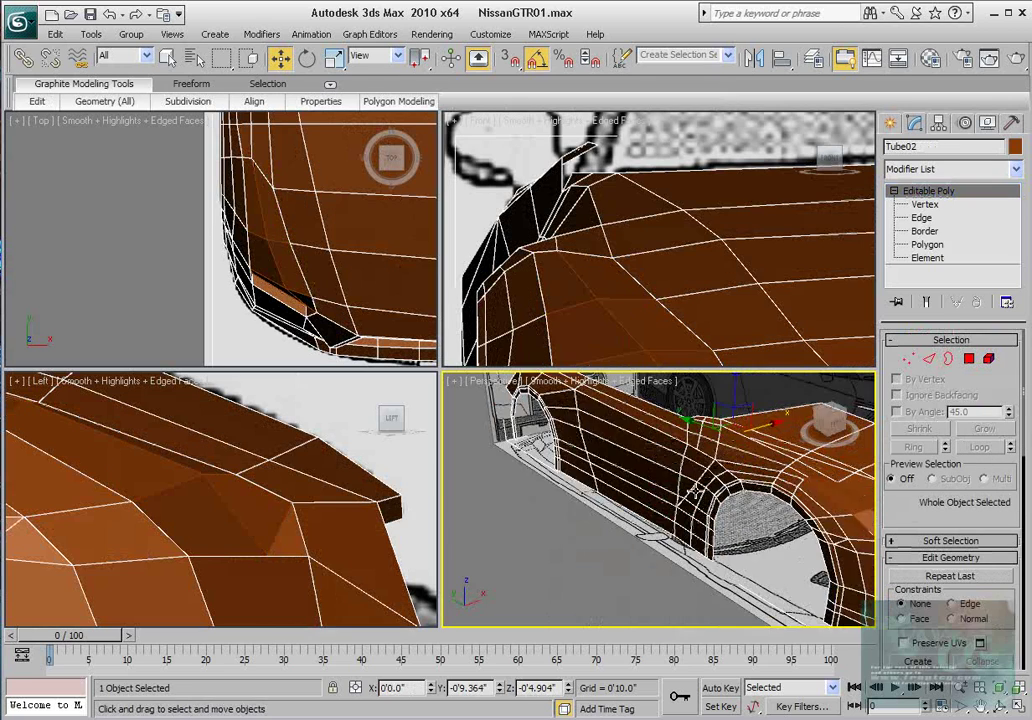
{"action": "middle_click_drag", "start_coordinate": [785, 498], "coordinate": [458, 510]}
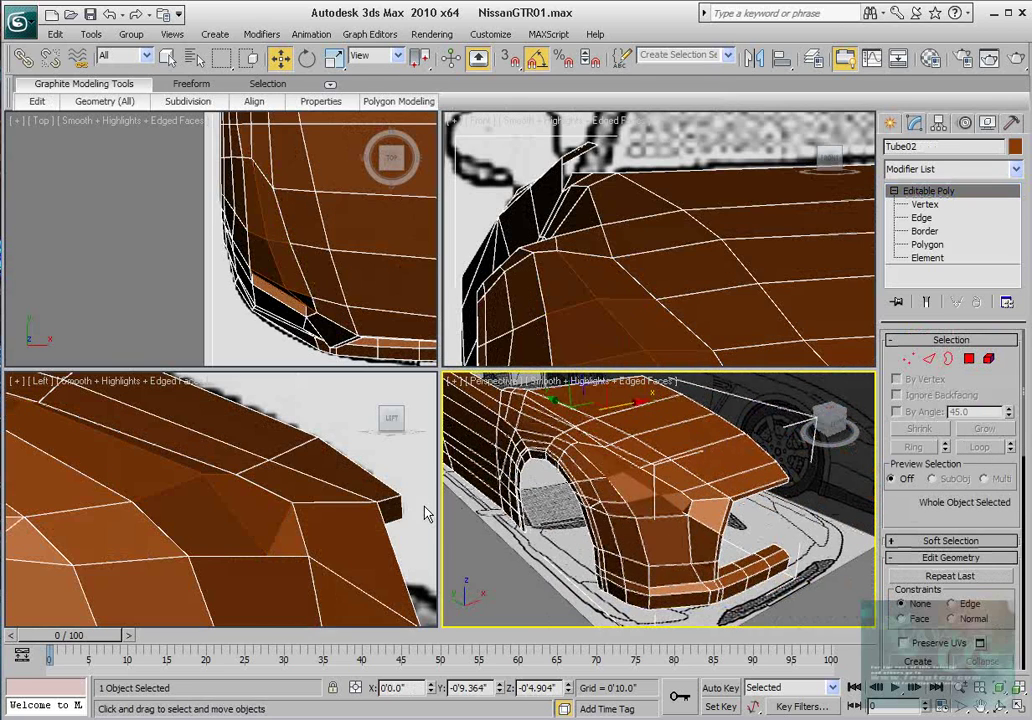